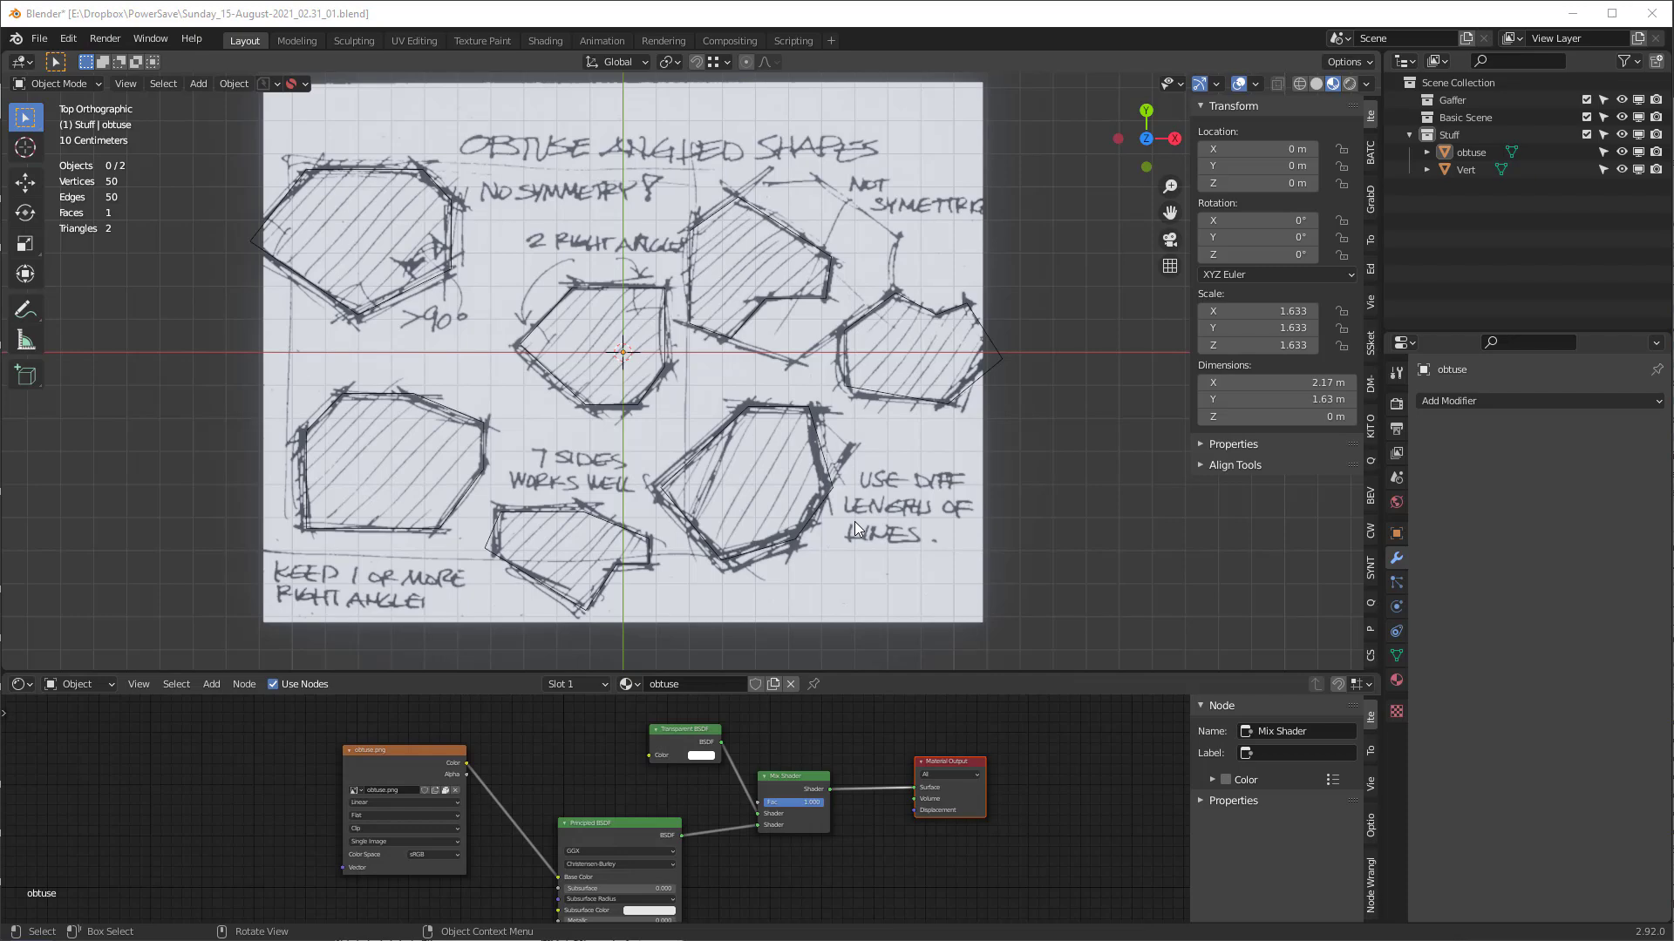
Select the obtuse sketch plane, maximize the 3D view, and check File > Import without importing.
left_click(854, 521)
key("ctrl+space")
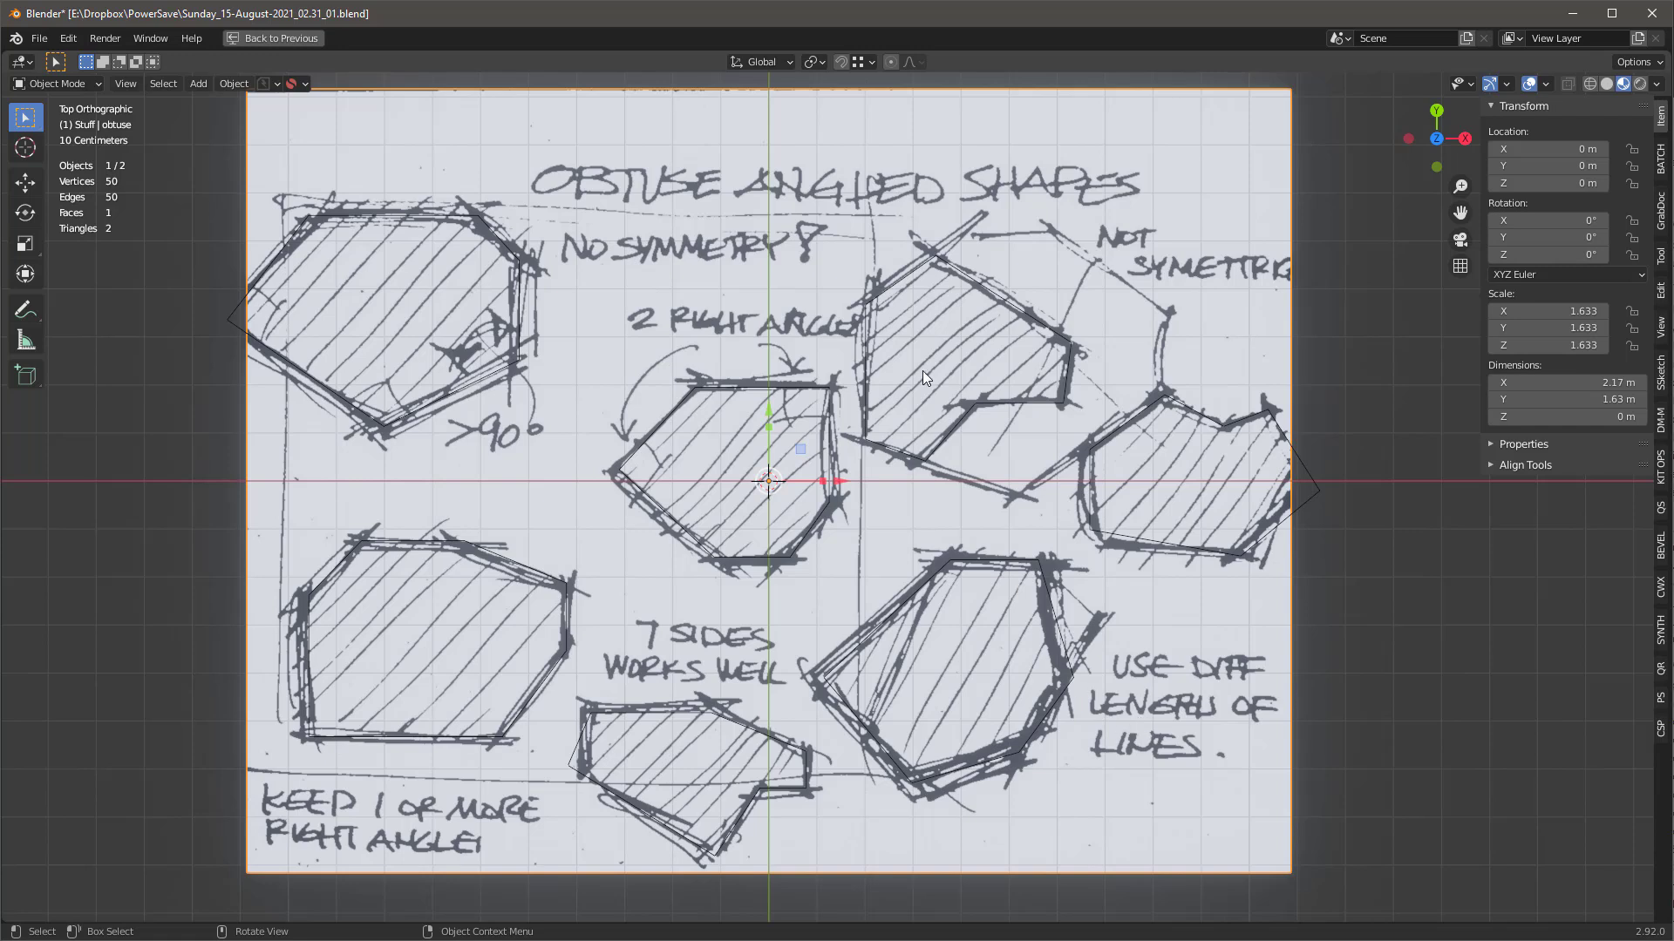
left_click(42, 42)
mouse_move(91, 274)
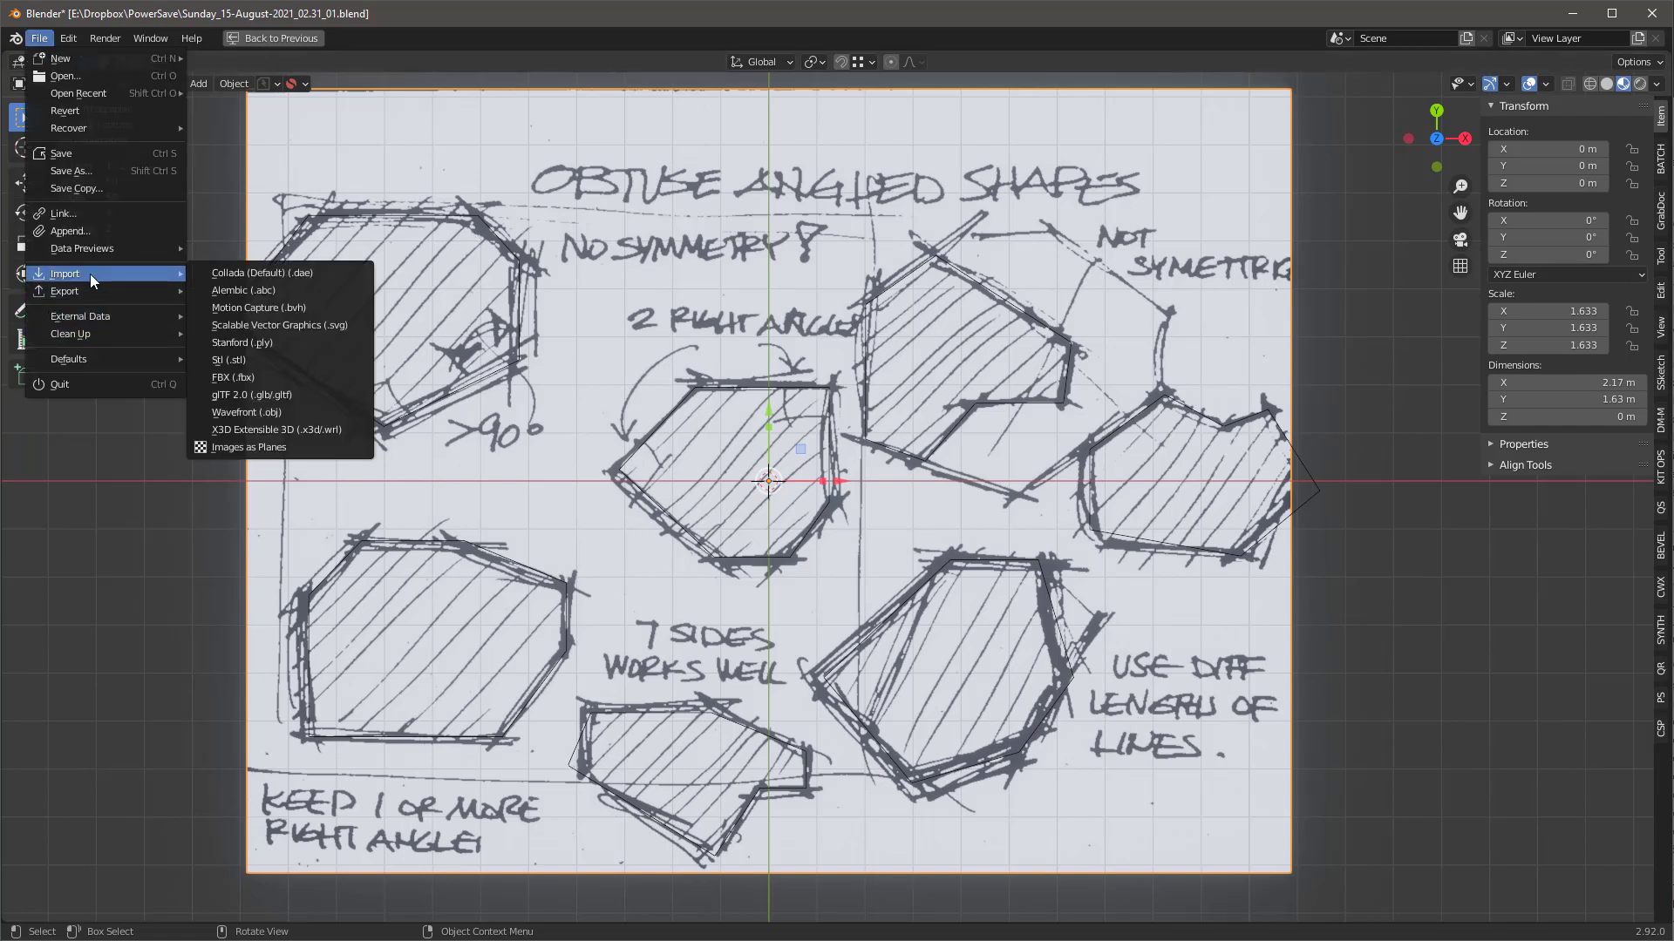
left_click(274, 447)
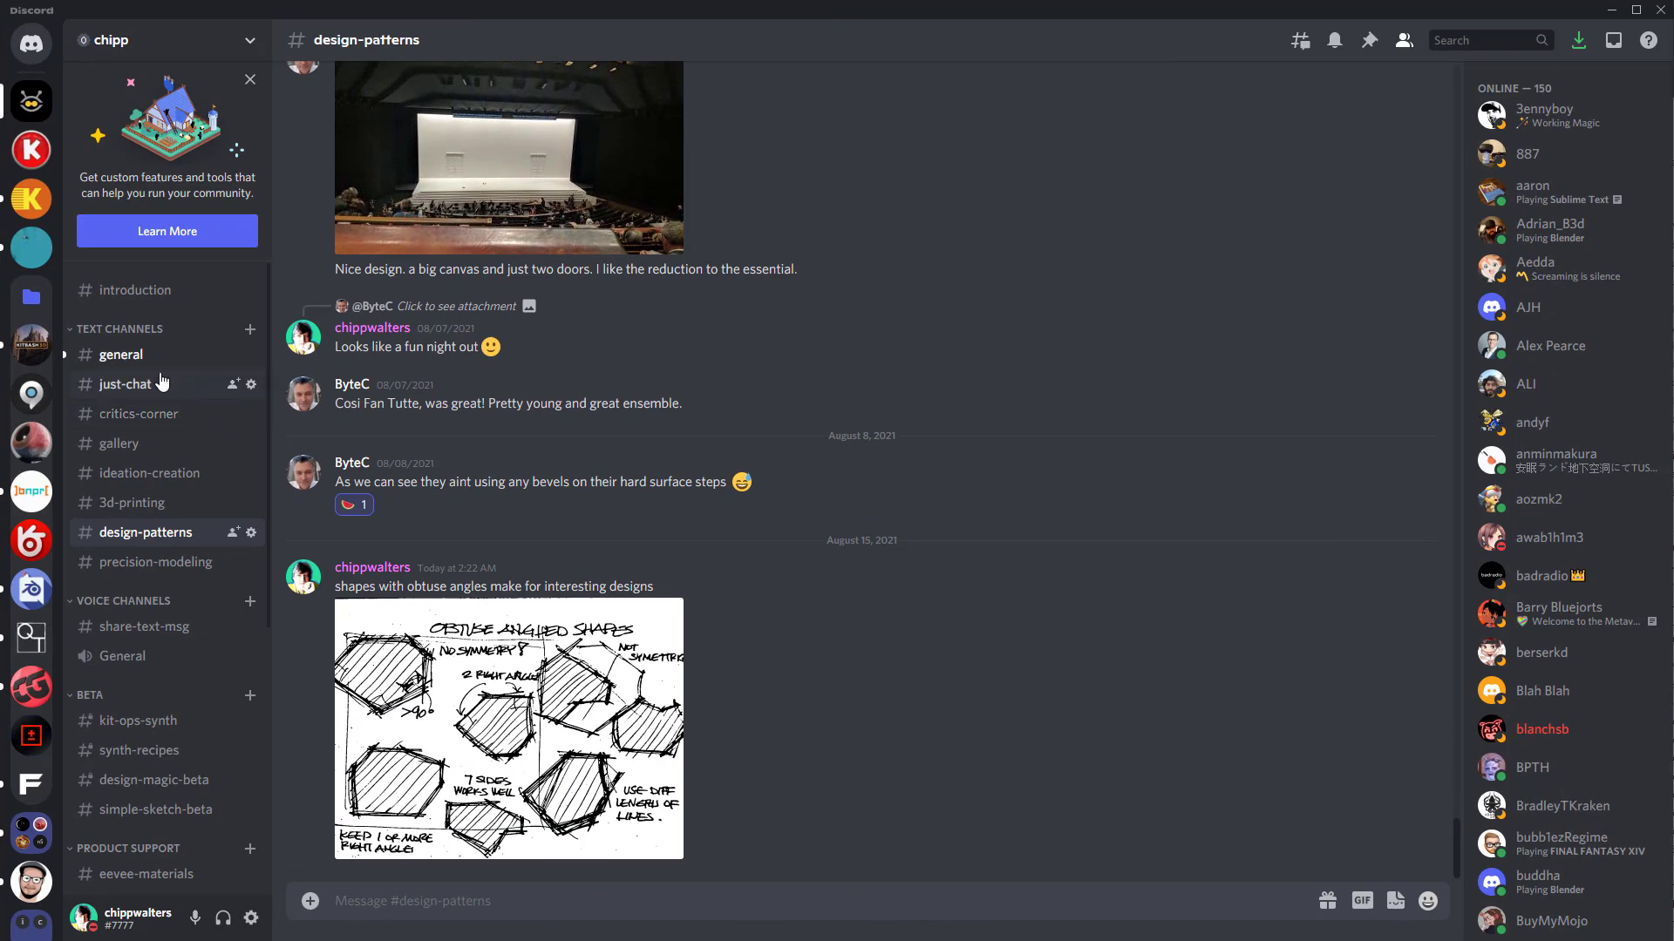
left_click(502, 731)
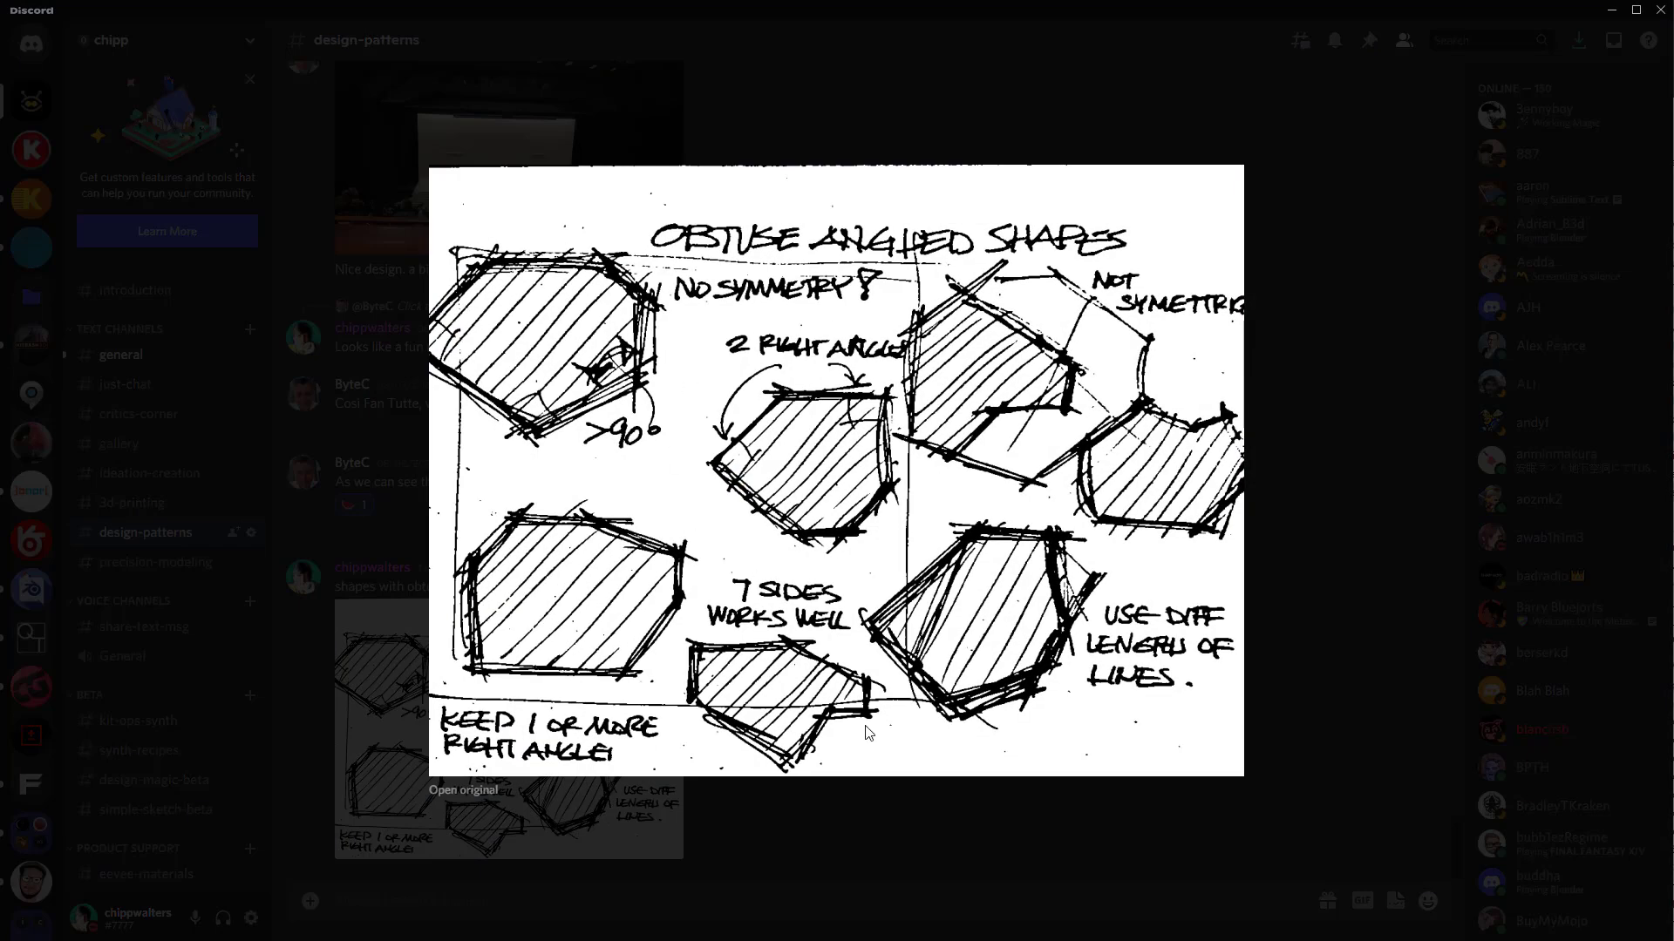
left_click(1231, 851)
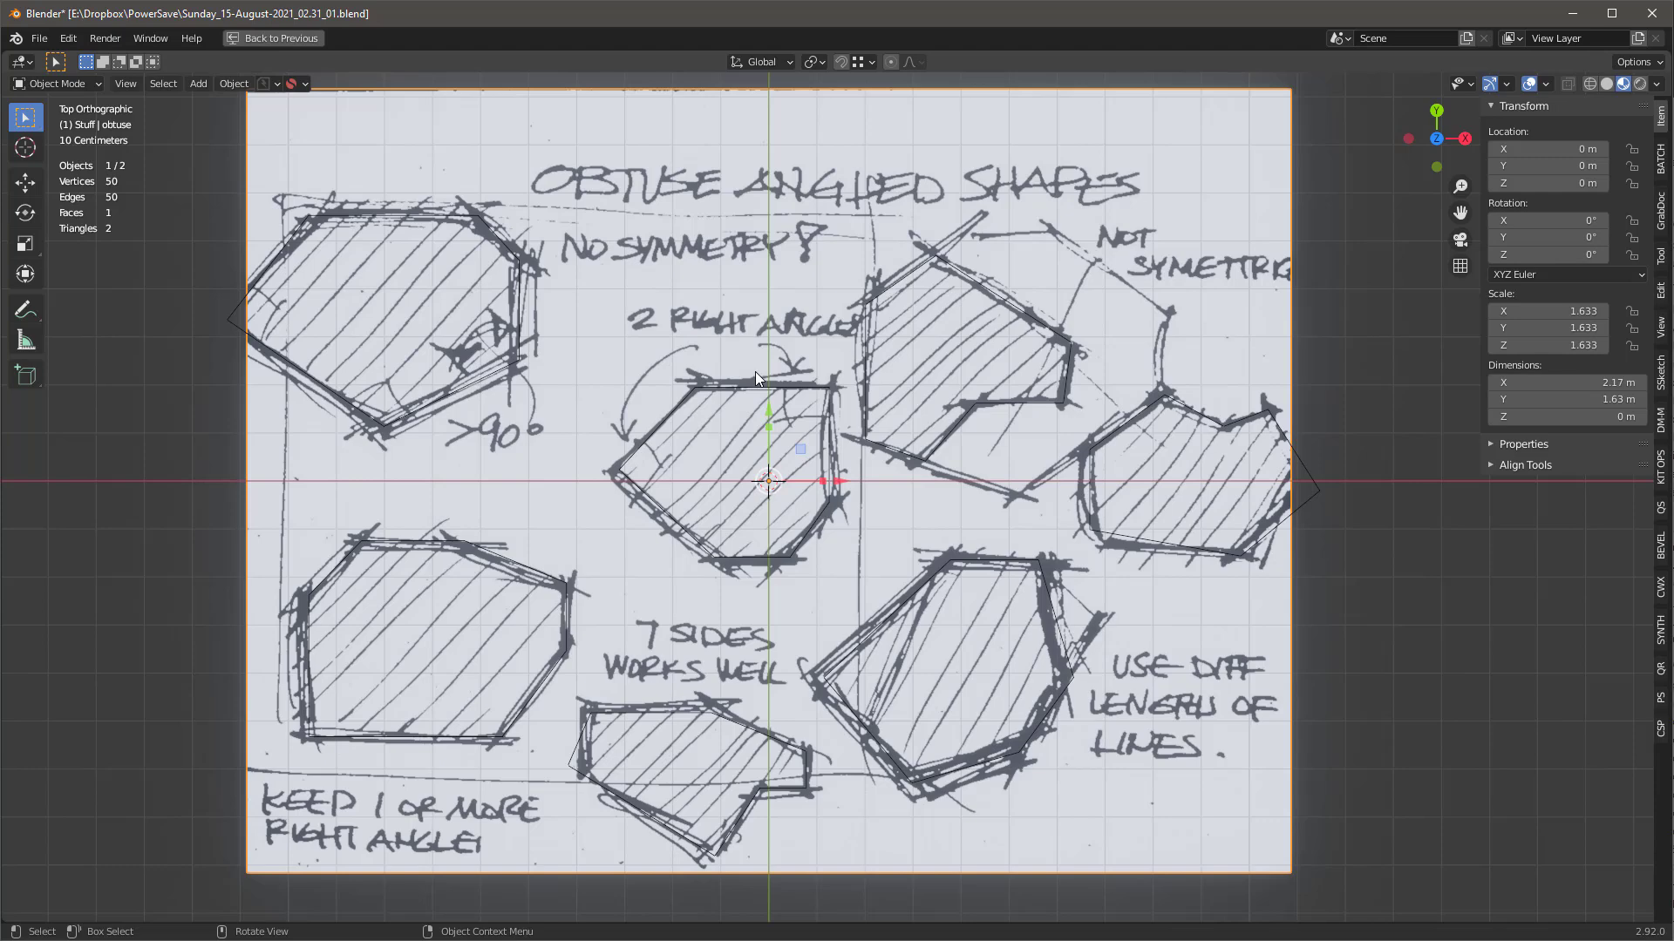
Restore the full layout and link the Principled BSDF straight to the Material Output.
key("ctrl+space")
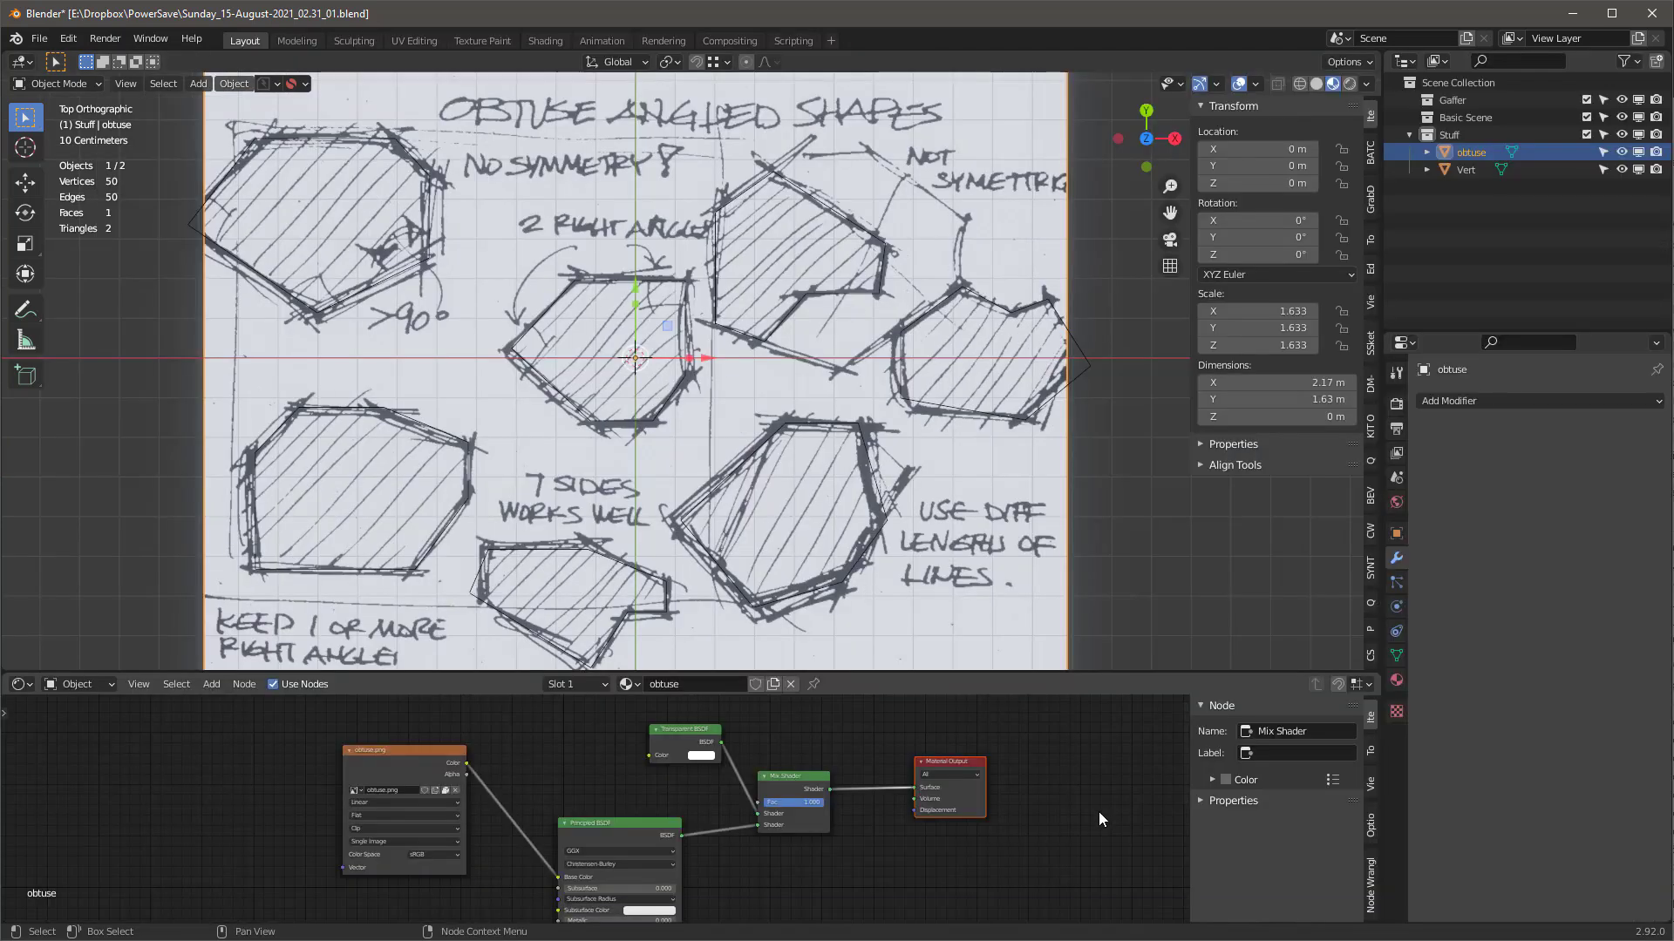
scroll(596, 766, "up", 3)
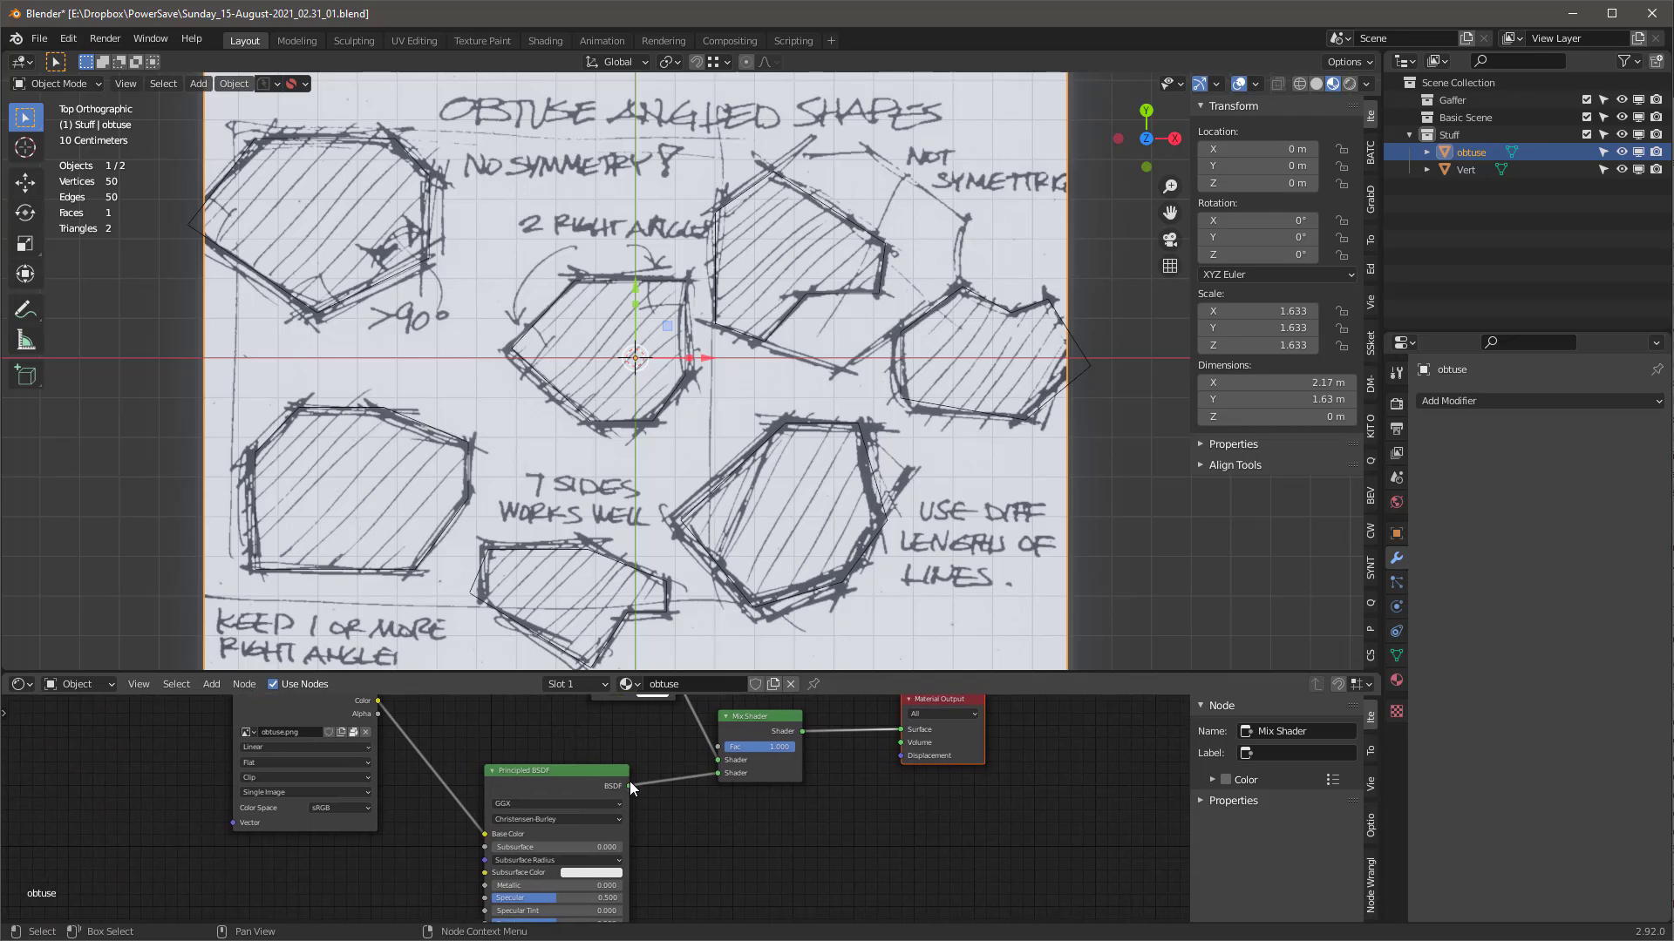
mouse_move(628, 786)
left_mouse_down()
mouse_move(902, 748)
mouse_move(900, 730)
left_mouse_up()
scroll(809, 768, "down", 2)
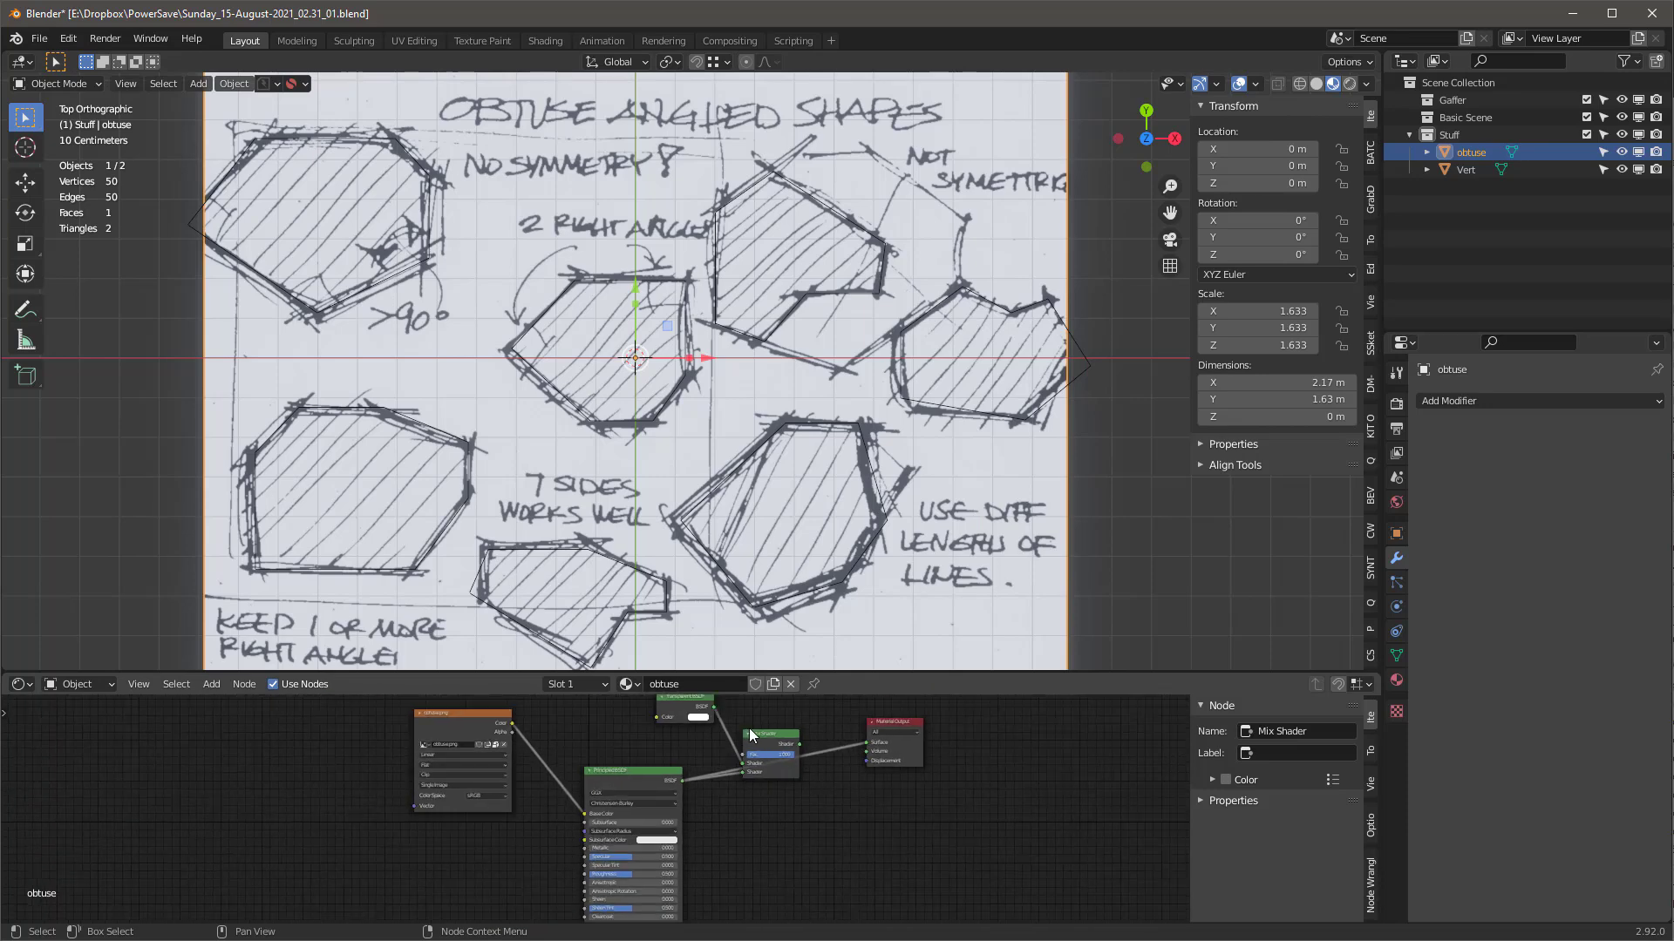
middle_click_drag(754, 727, 776, 766)
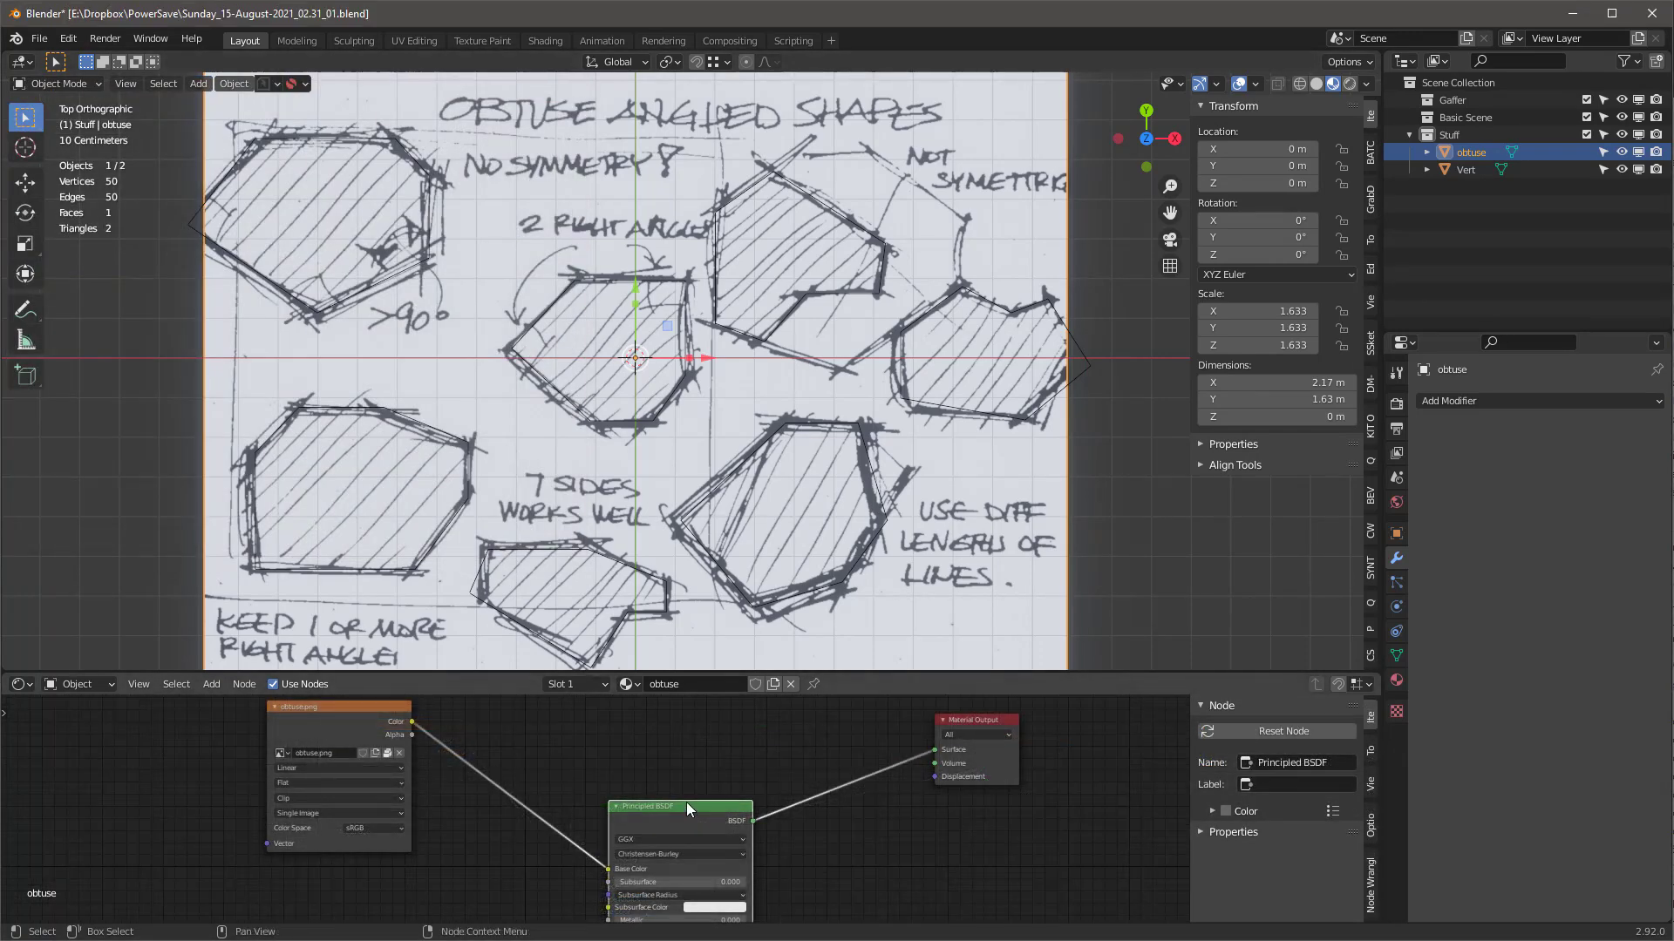
Mix a new Transparent BSDF with the Principled BSDF and lower the Fac to 0.05.
key("shift+a")
mouse_move(691, 754)
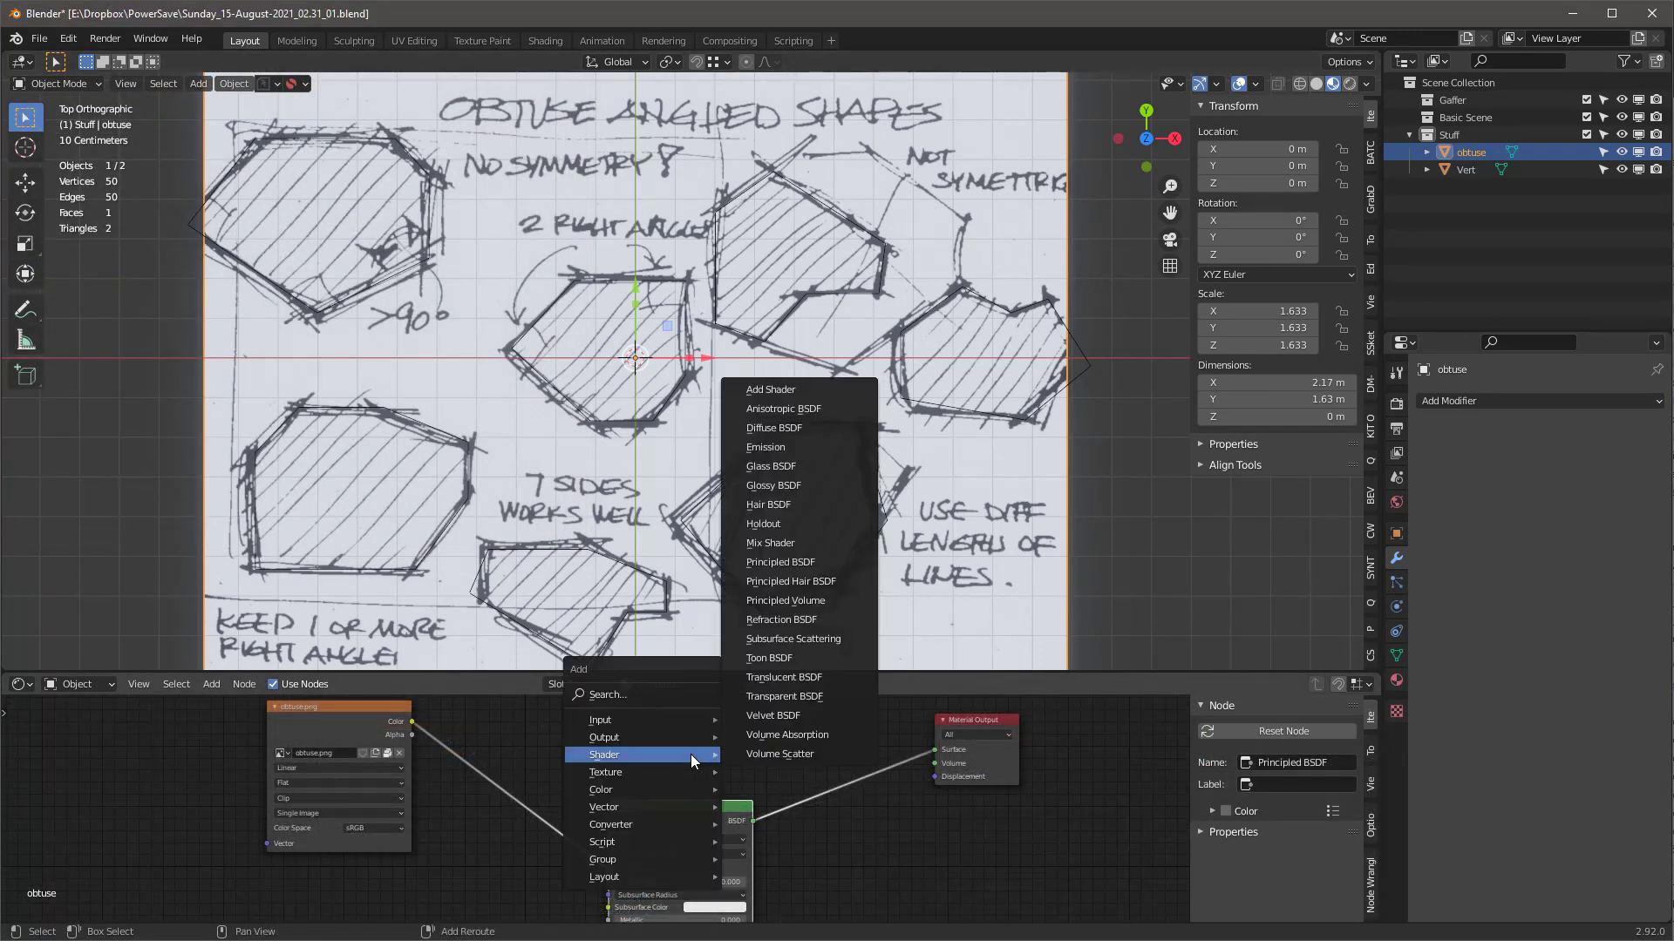
left_click(804, 698)
left_click(641, 716)
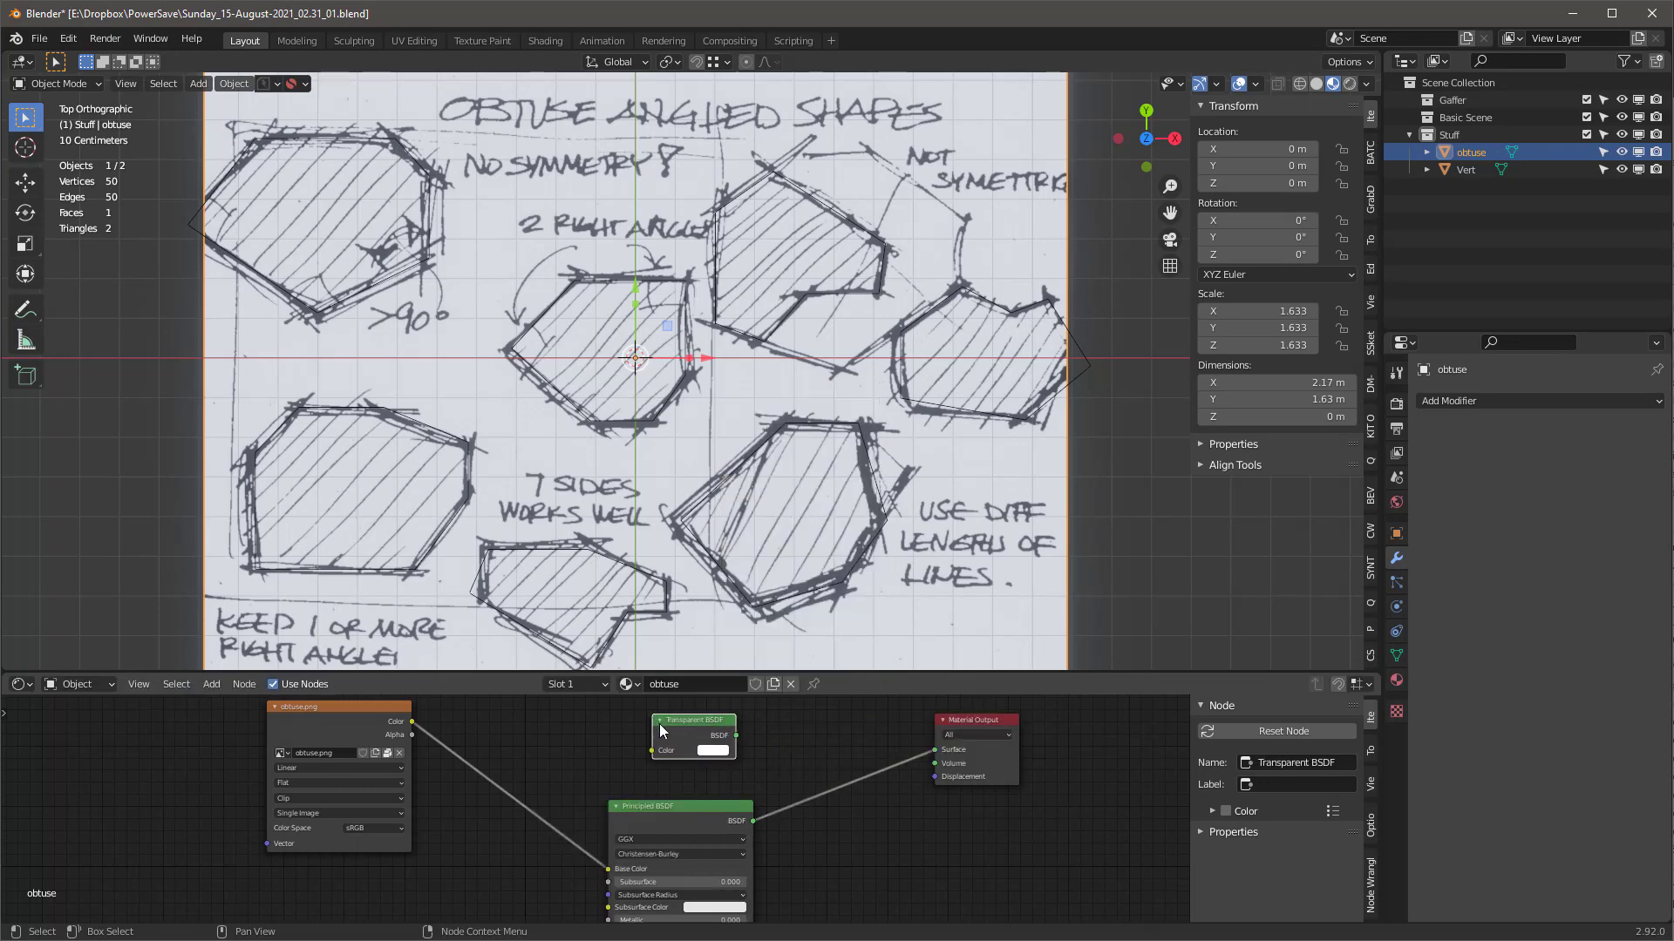
right_click_drag(660, 728, 704, 820, "ctrl+shift")
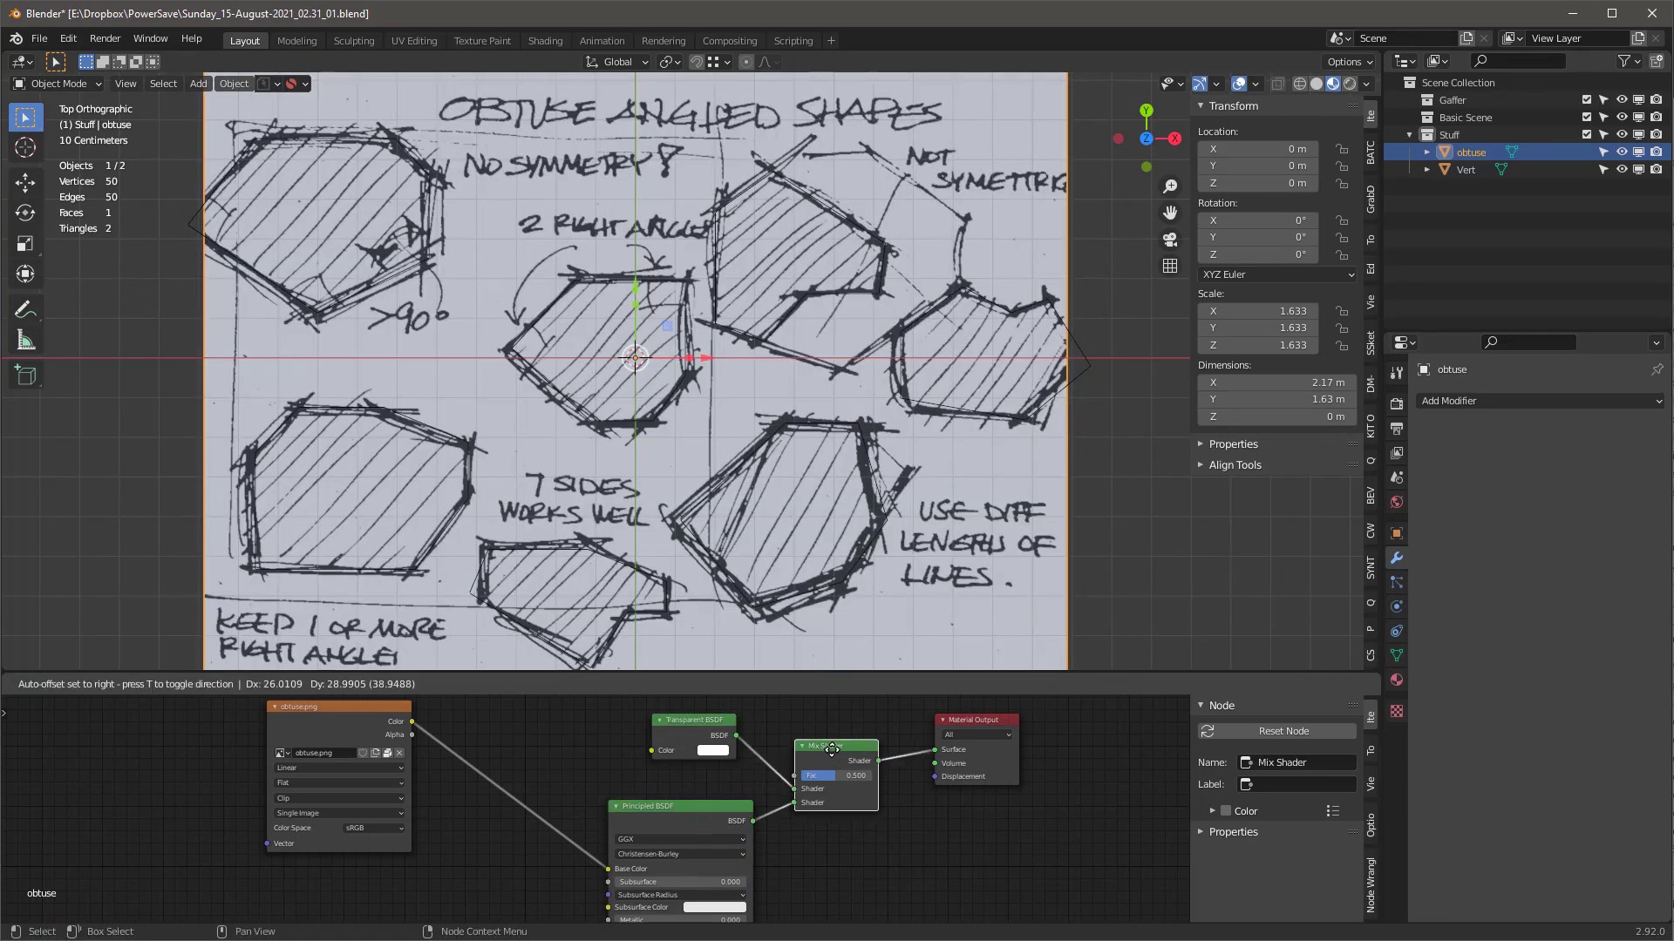
scroll(813, 791, "up", 1)
scroll(812, 790, "up", 1)
left_click_drag(850, 772, 804, 772)
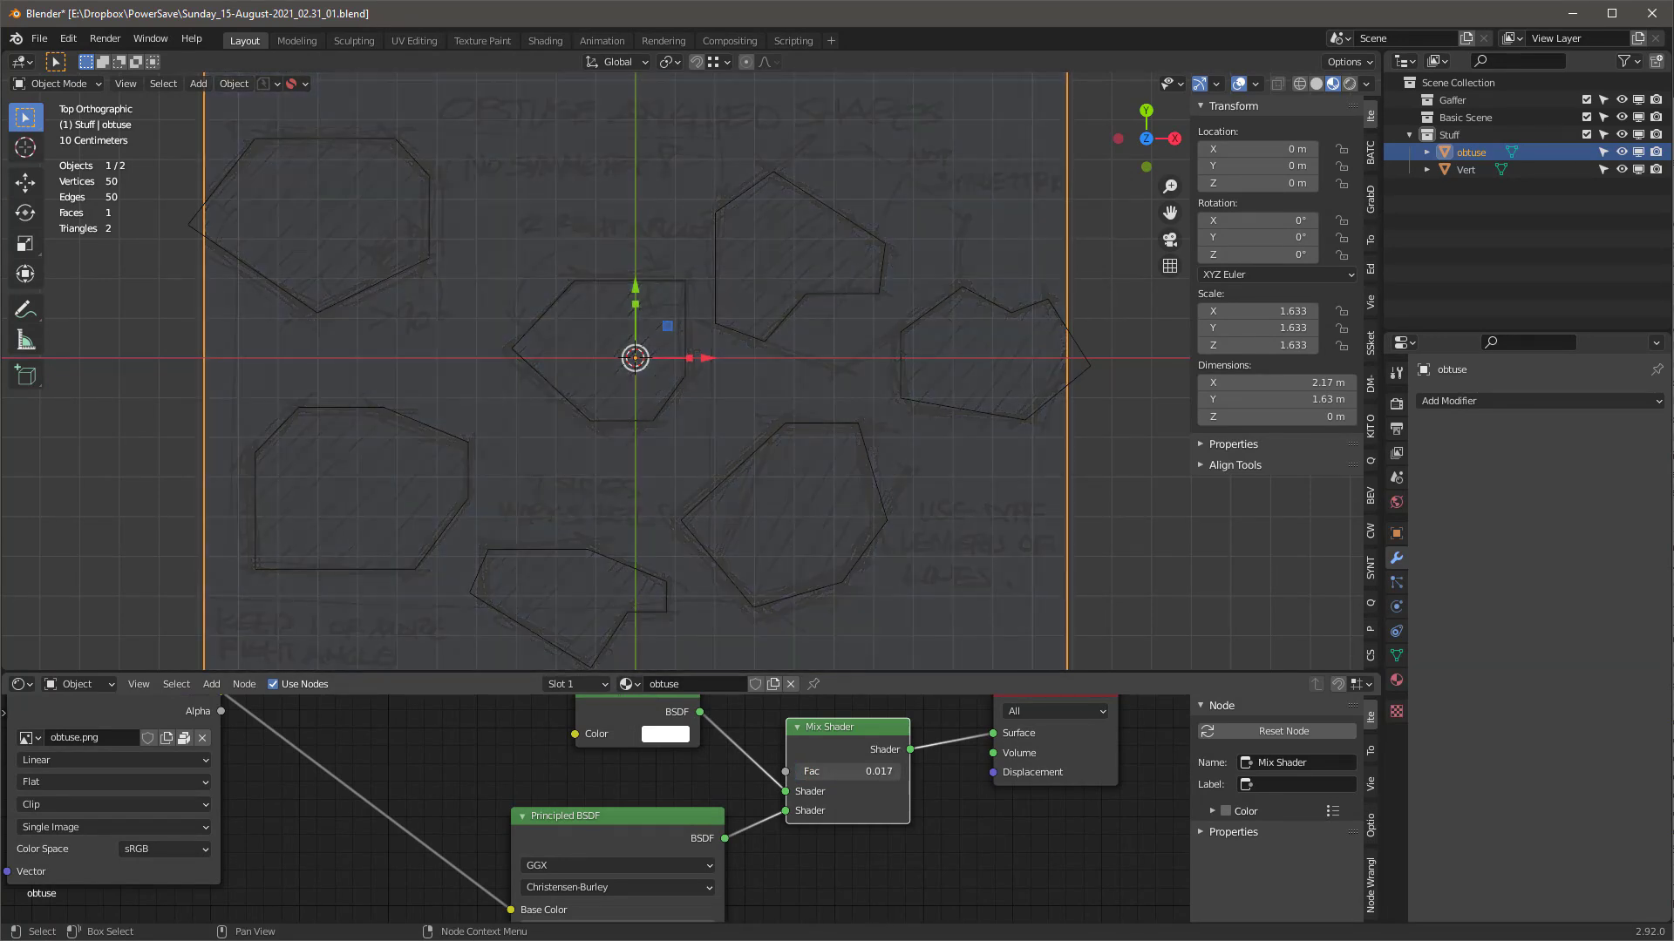
Select the Vert object and inspect its outline vertices in Edit Mode.
left_click(872, 479)
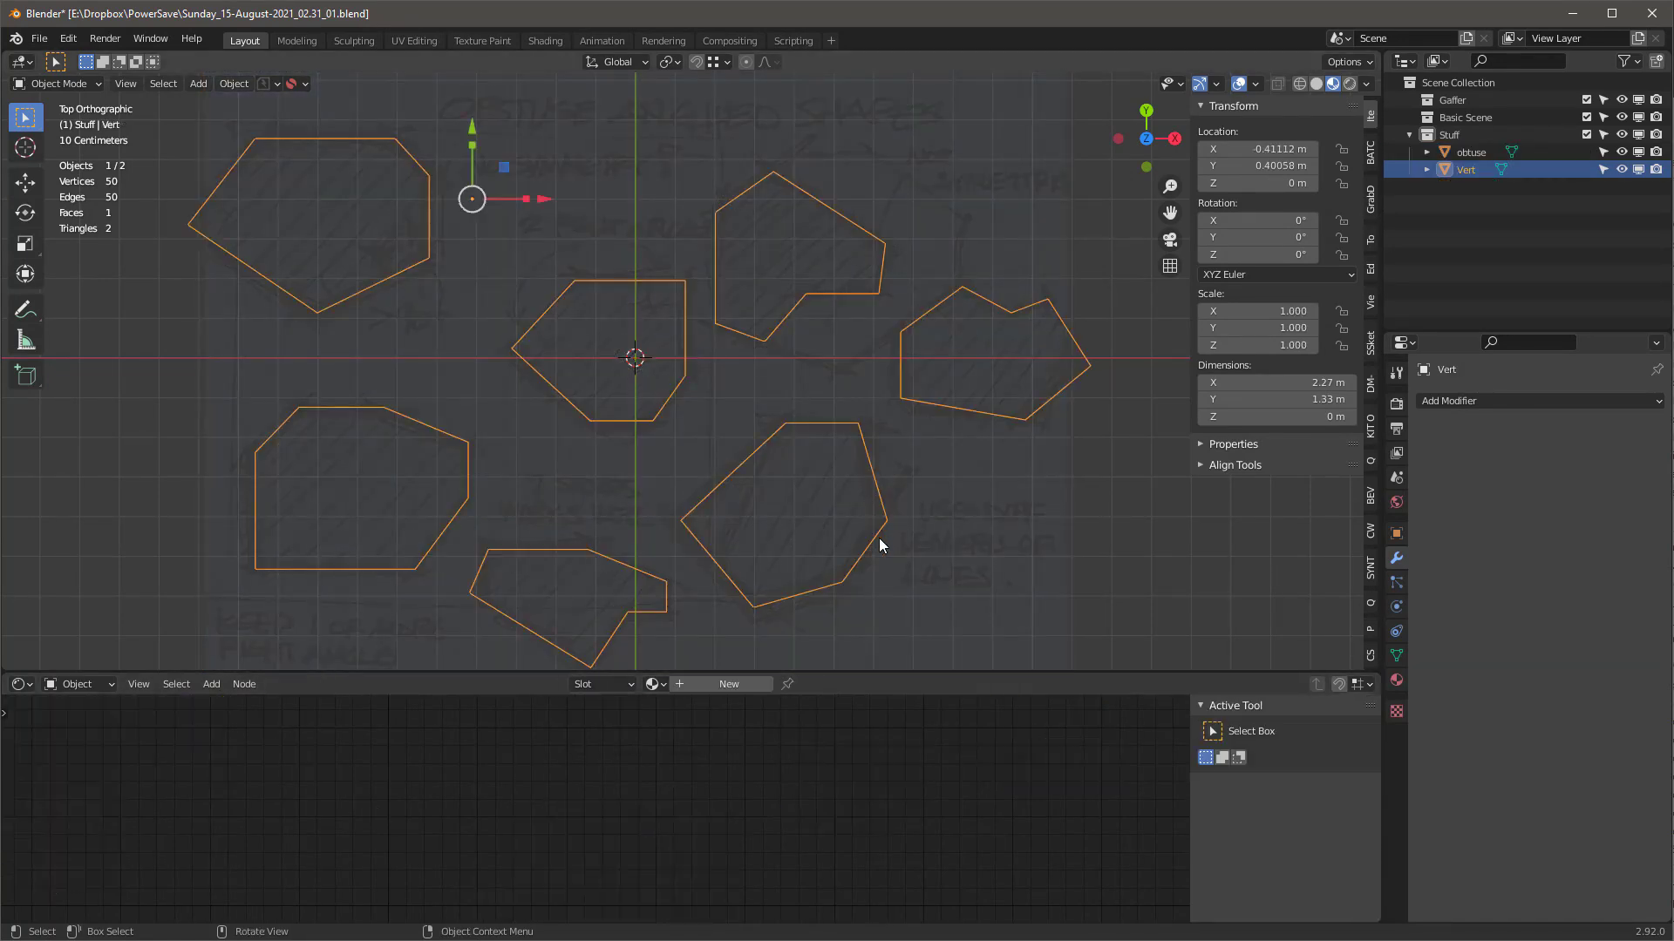
left_click(1112, 548)
key("Tab")
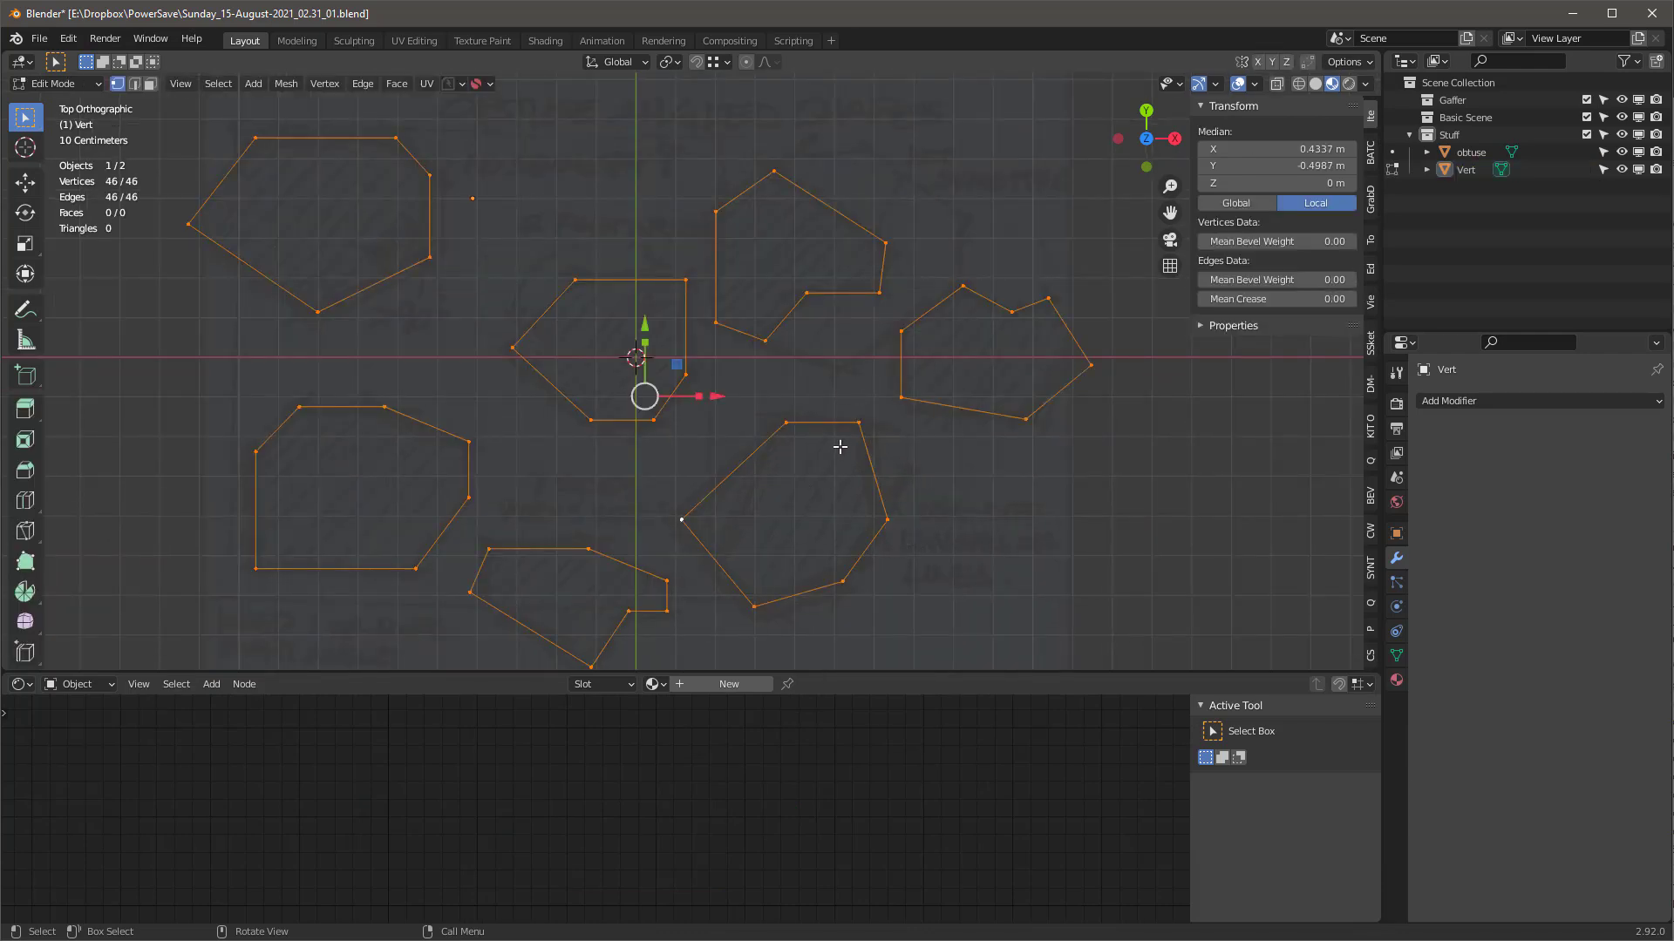
scroll(840, 447, "up", 1)
left_click(863, 419)
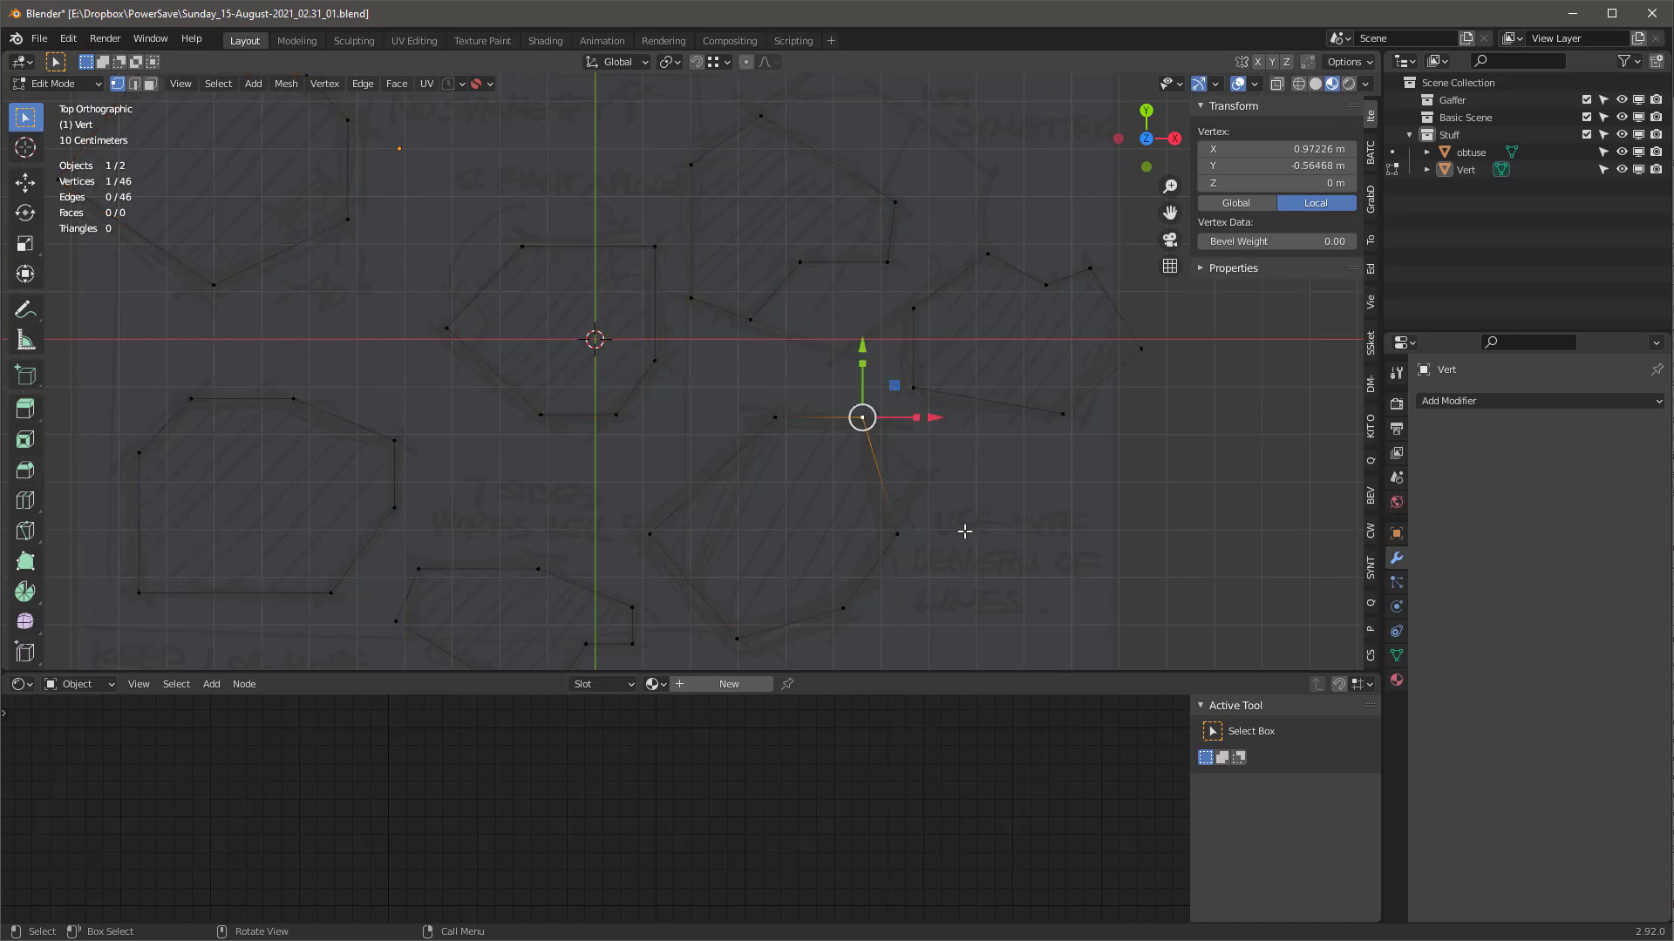
scroll(916, 479, "down", 1)
left_click(963, 483)
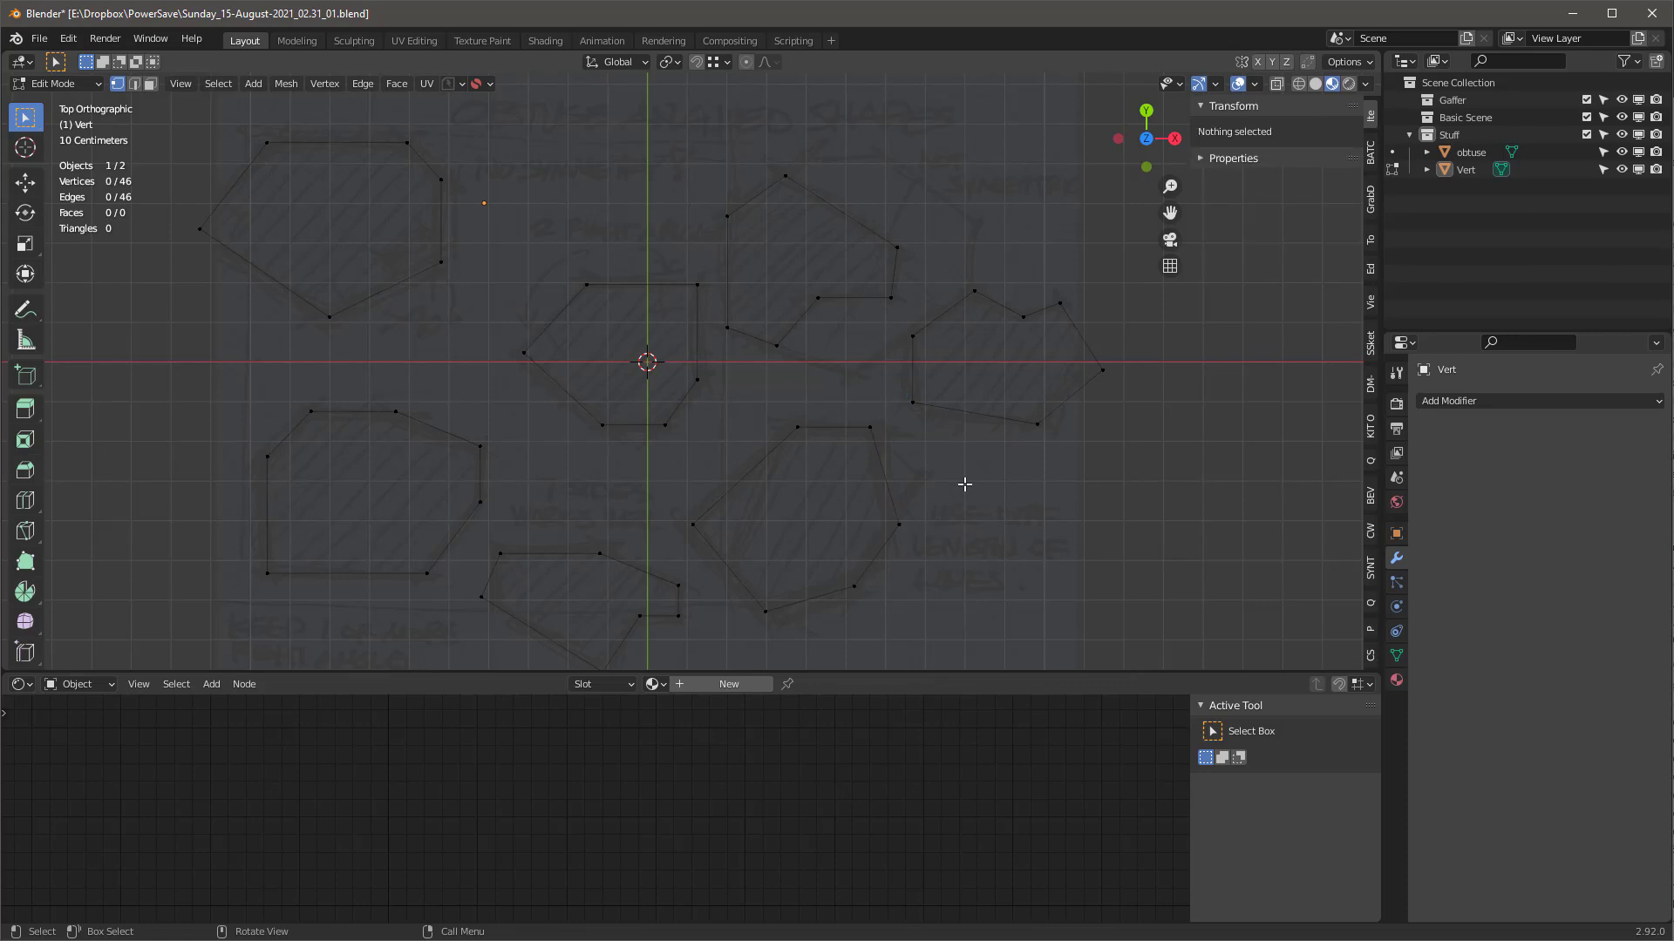
key("Tab")
Reselect the obtuse sketch reference plane.
scroll(956, 483, "down", 4)
key("Tab")
key("Tab")
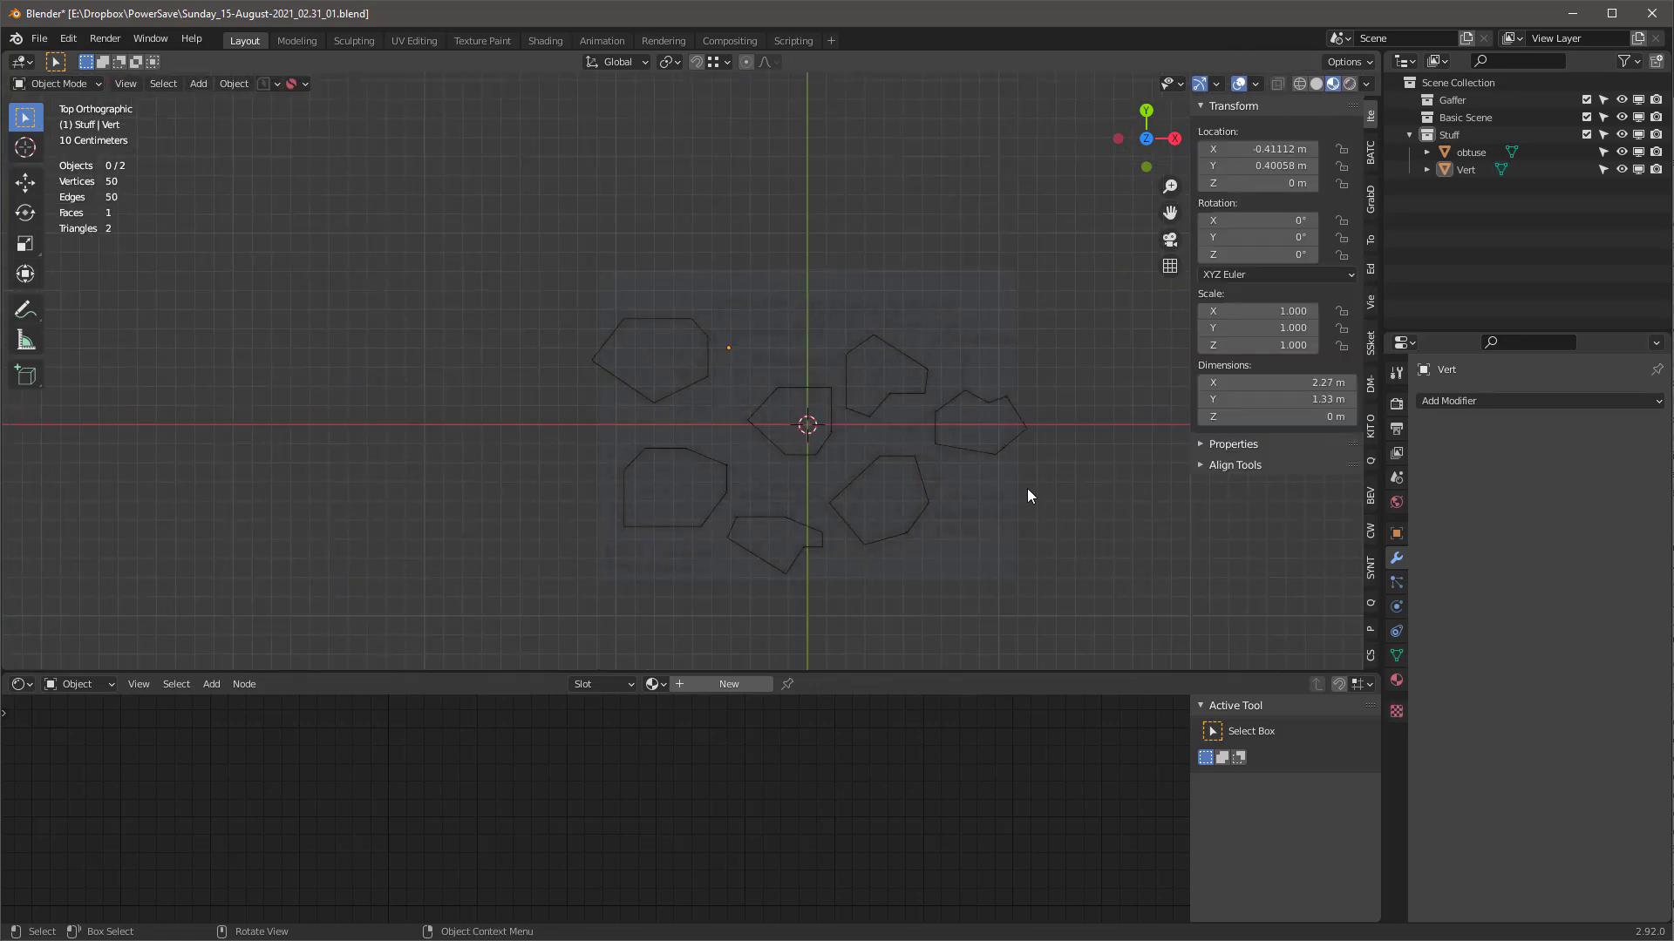
left_click(1027, 490)
left_click(1051, 518)
left_click(1006, 491)
Make the obtuse plane unselectable, then add a Plane and collapse it to one vertex.
left_click(1602, 152)
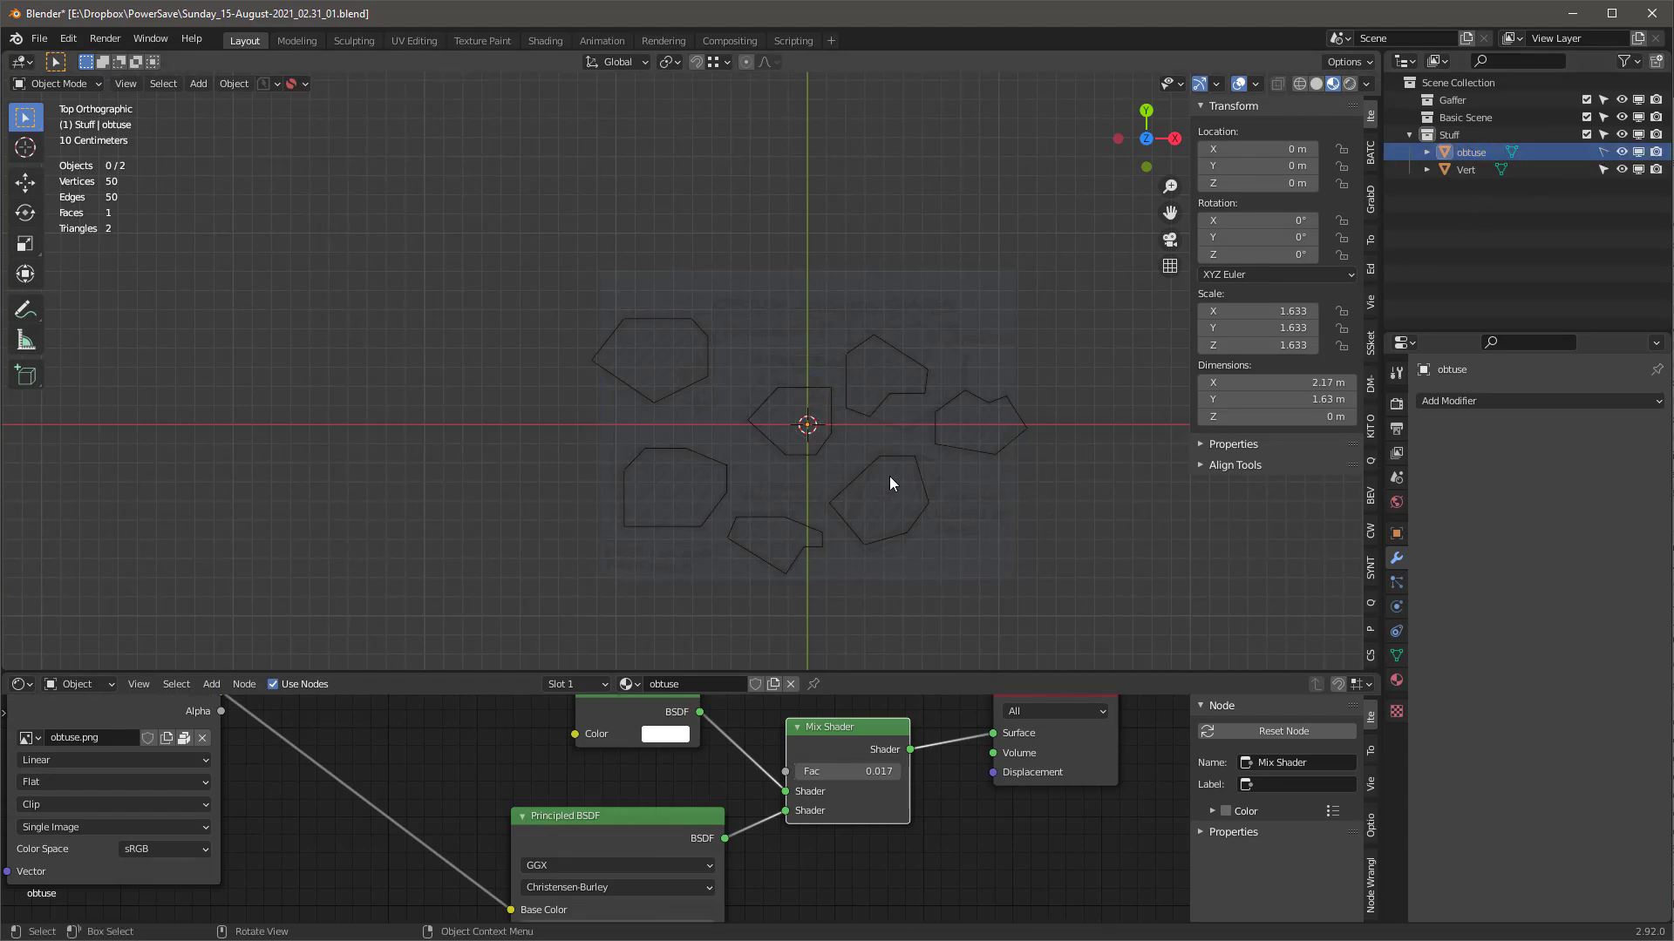
key("shift+a")
mouse_move(969, 516)
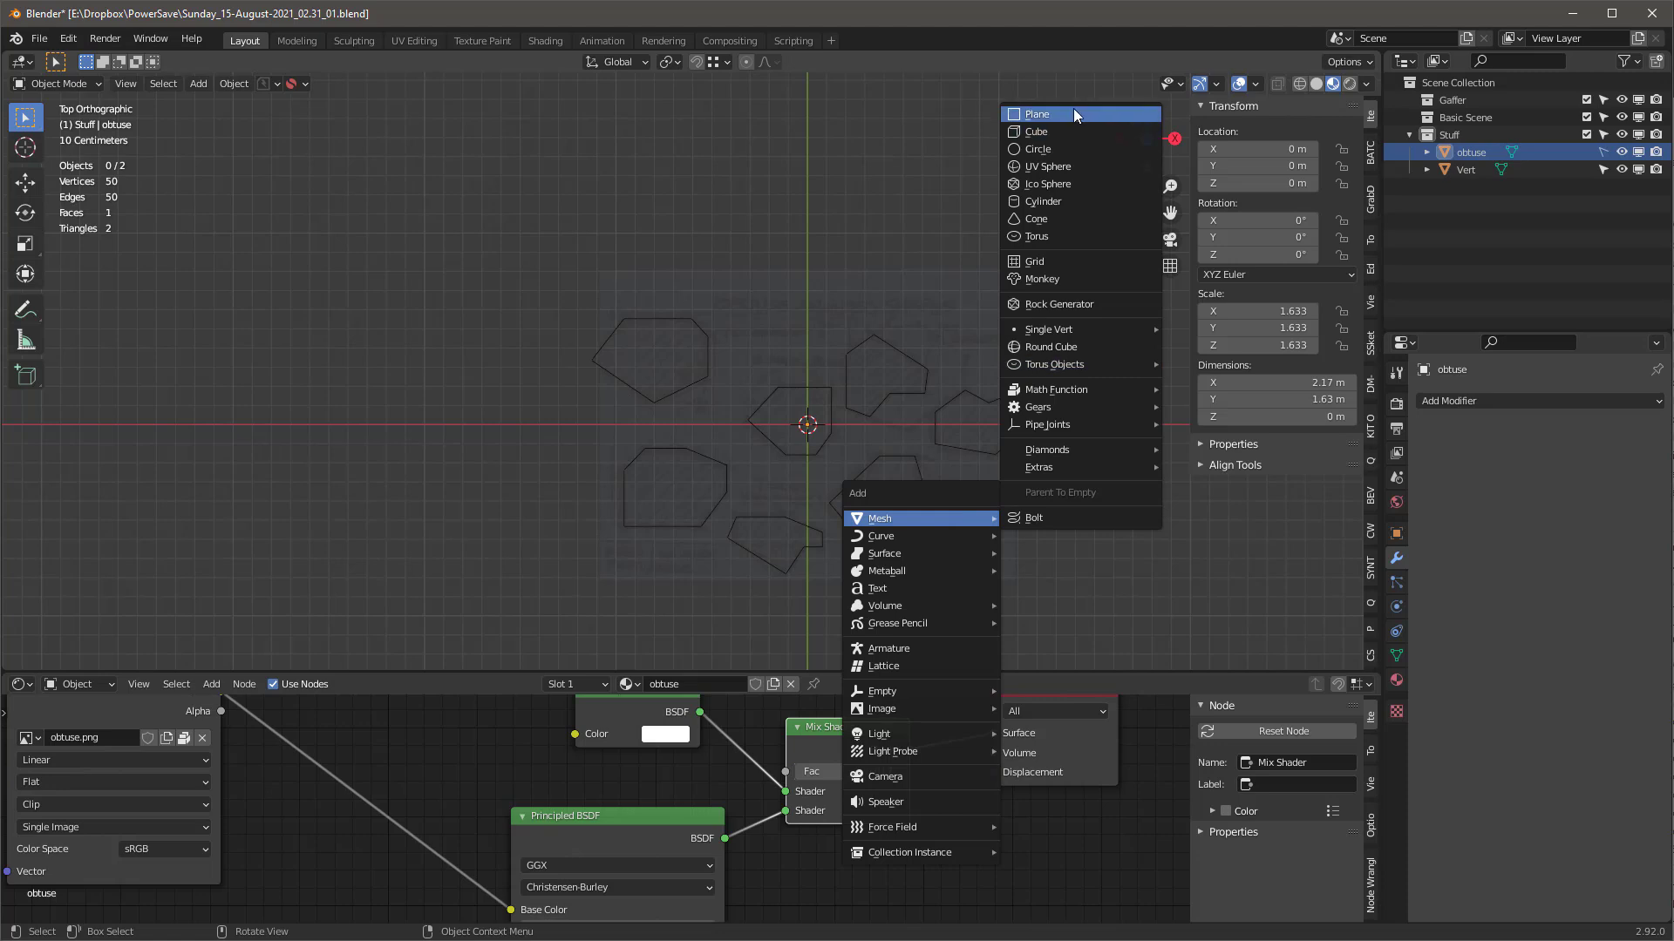
left_click(1073, 114)
key("Tab")
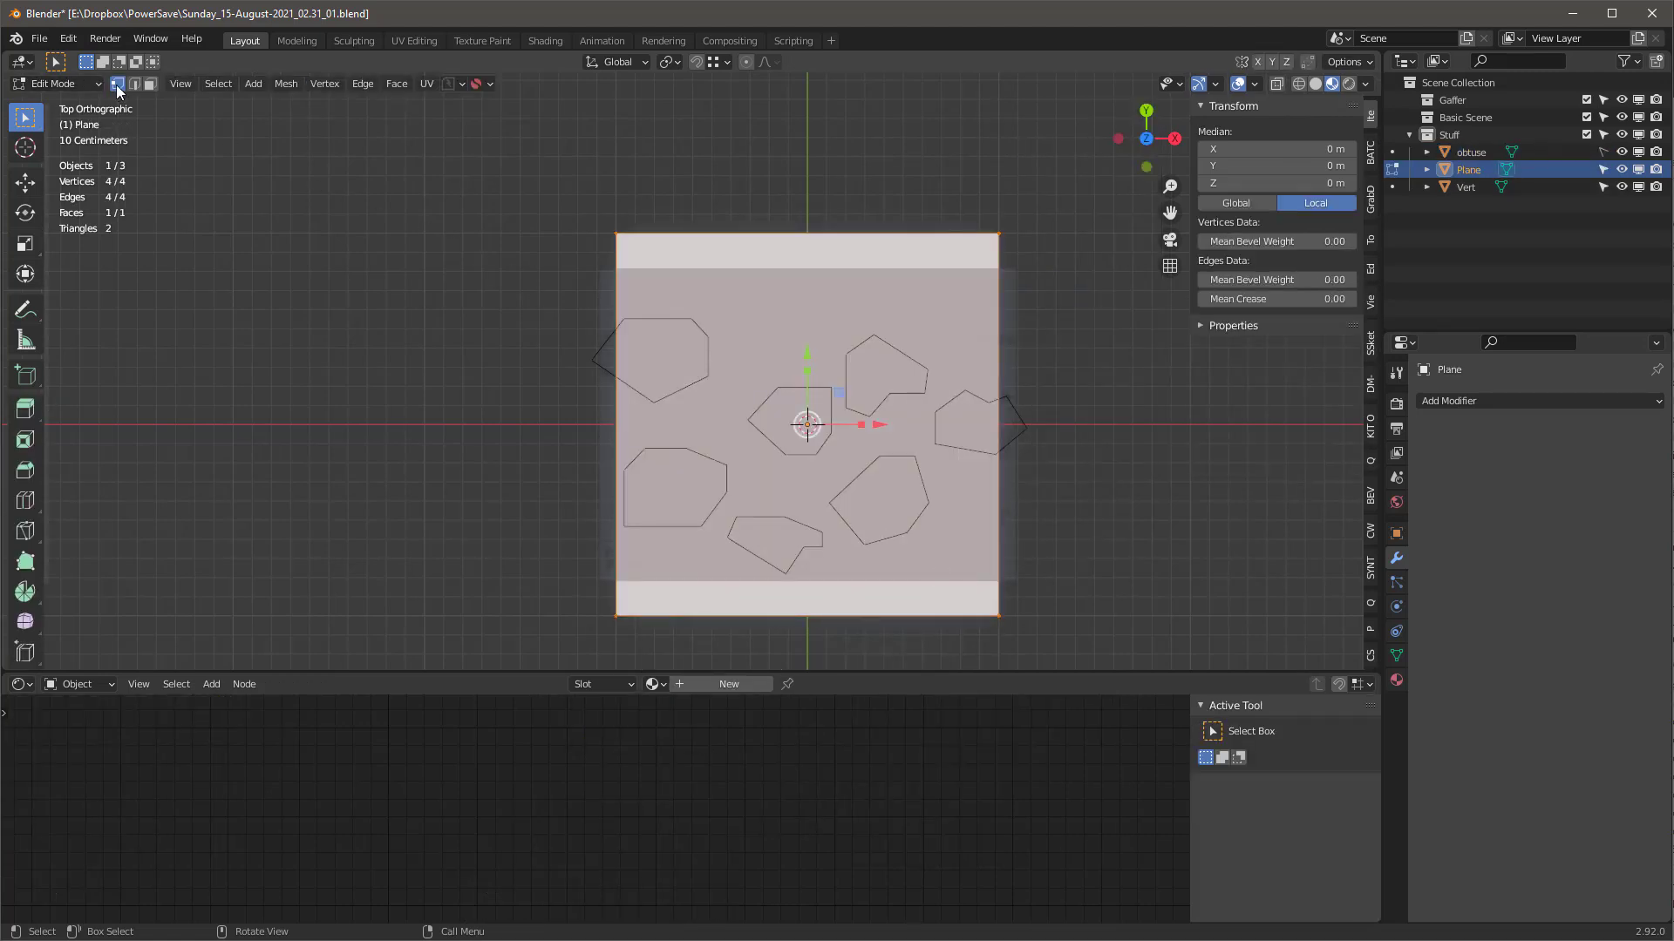
key("m")
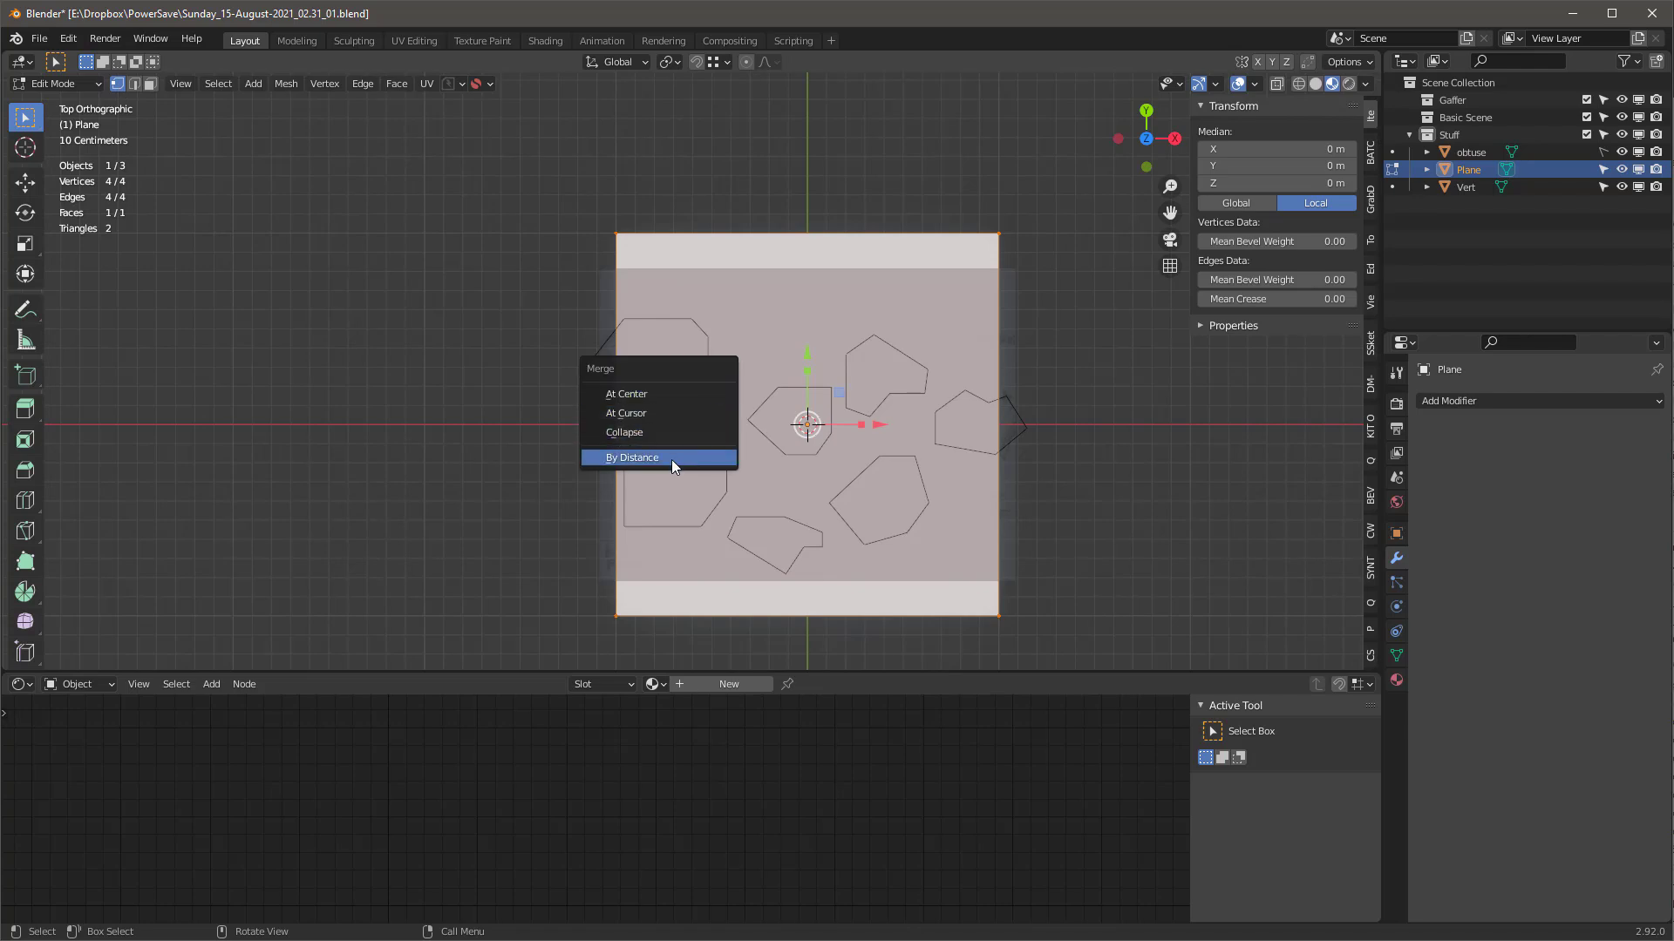
left_click(666, 431)
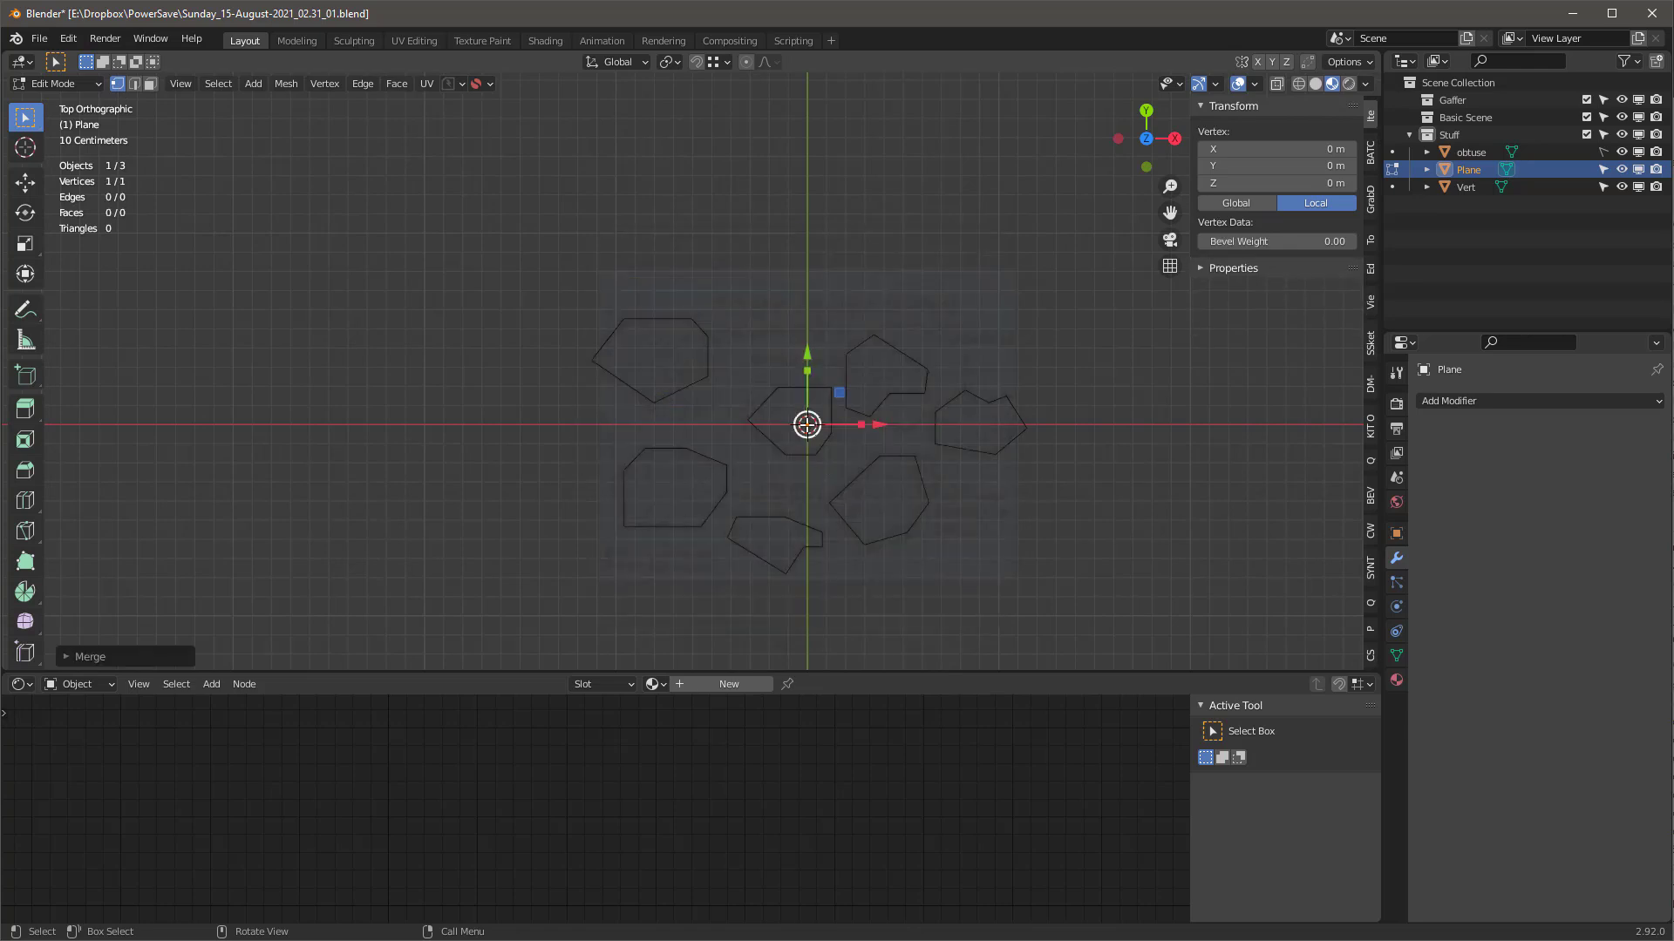
Trace a shape's six corners by extruding vertices, closing the loop with an edge.
scroll(656, 394, "up", 3)
scroll(907, 433, "up", 3)
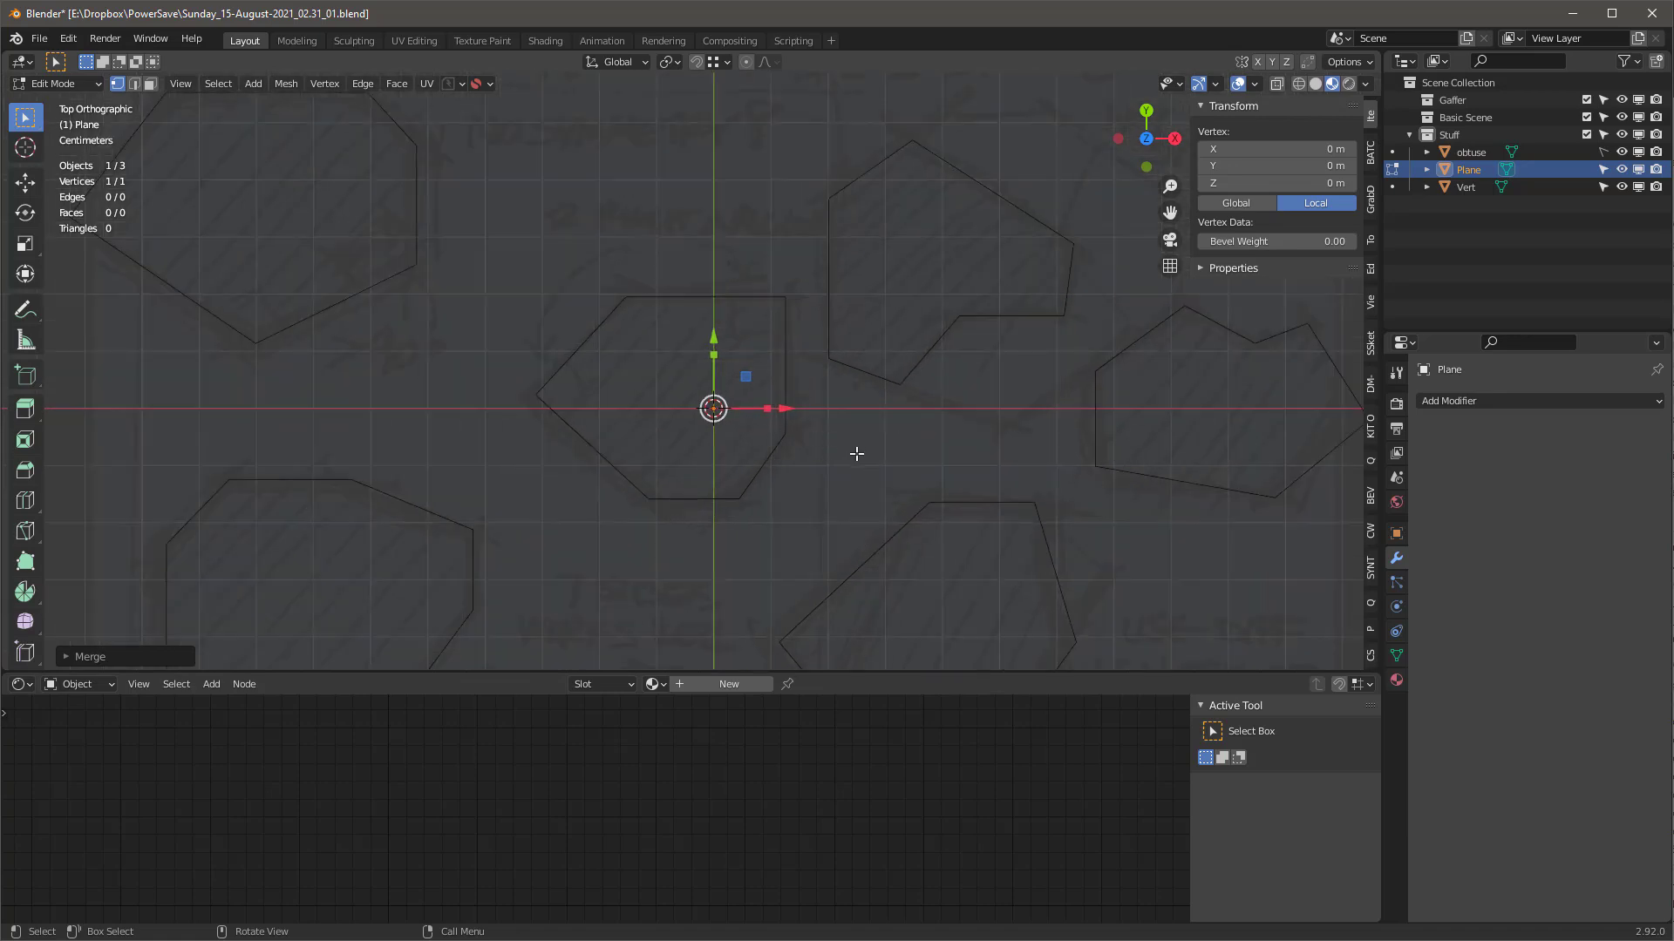
key("g")
left_click(676, 269)
key("e")
left_click(770, 198)
key("e")
left_click(893, 222)
key("e")
left_click(948, 380)
key("e")
left_click(802, 427)
key("e")
left_click(629, 378)
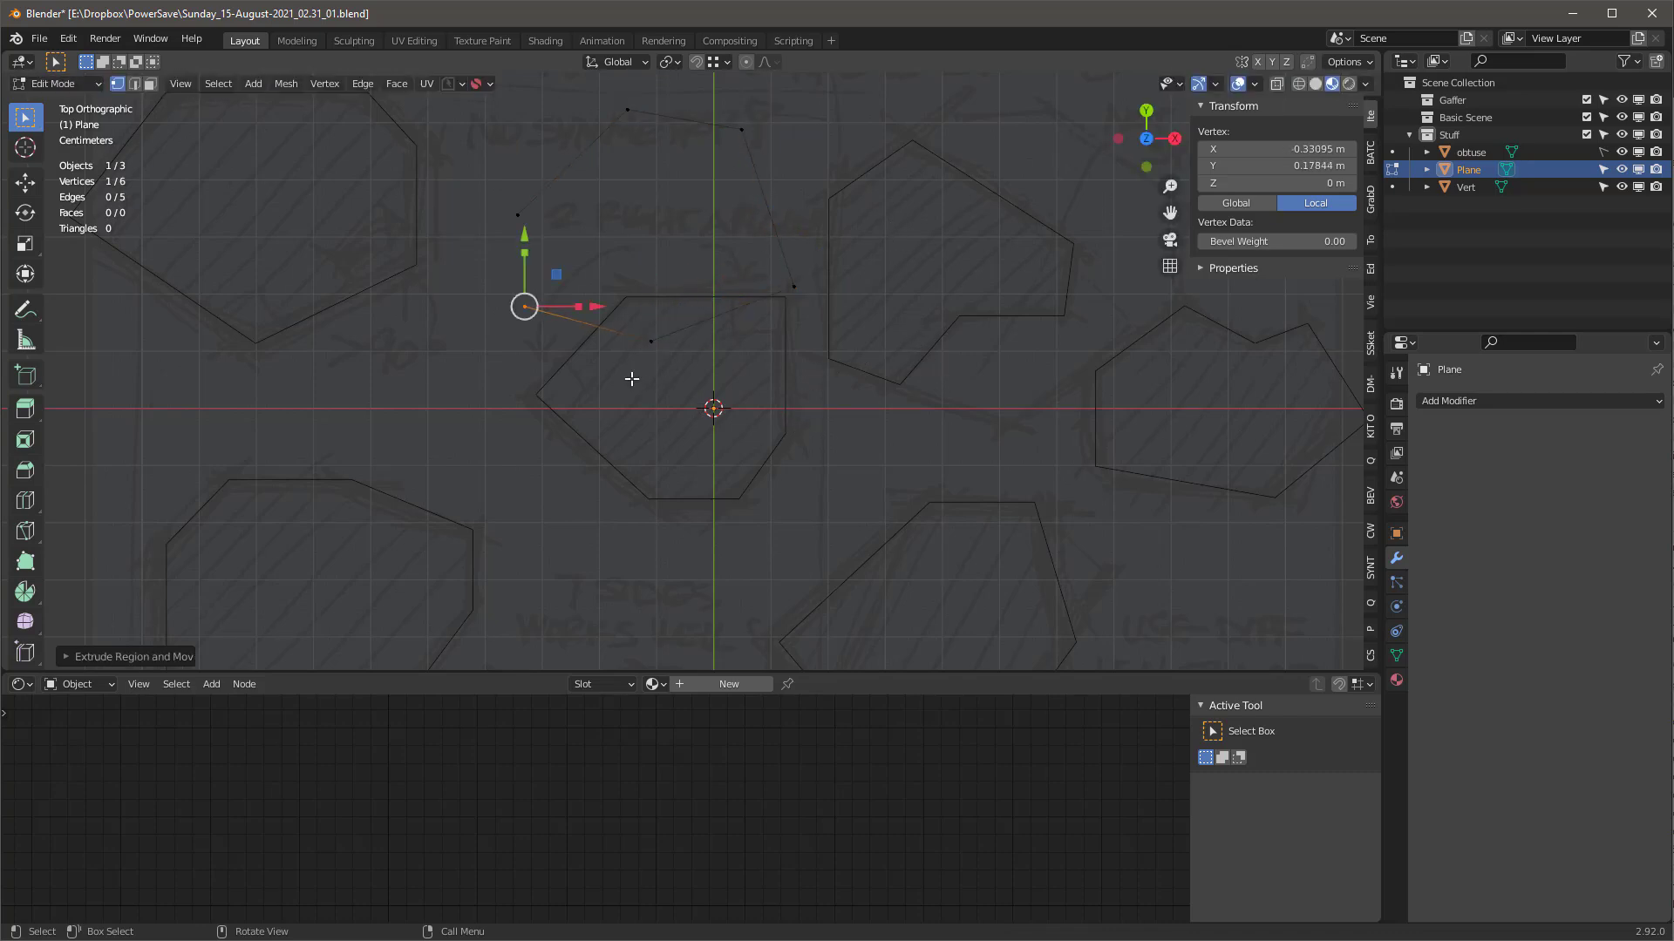
left_click(520, 214, "shift")
key("f")
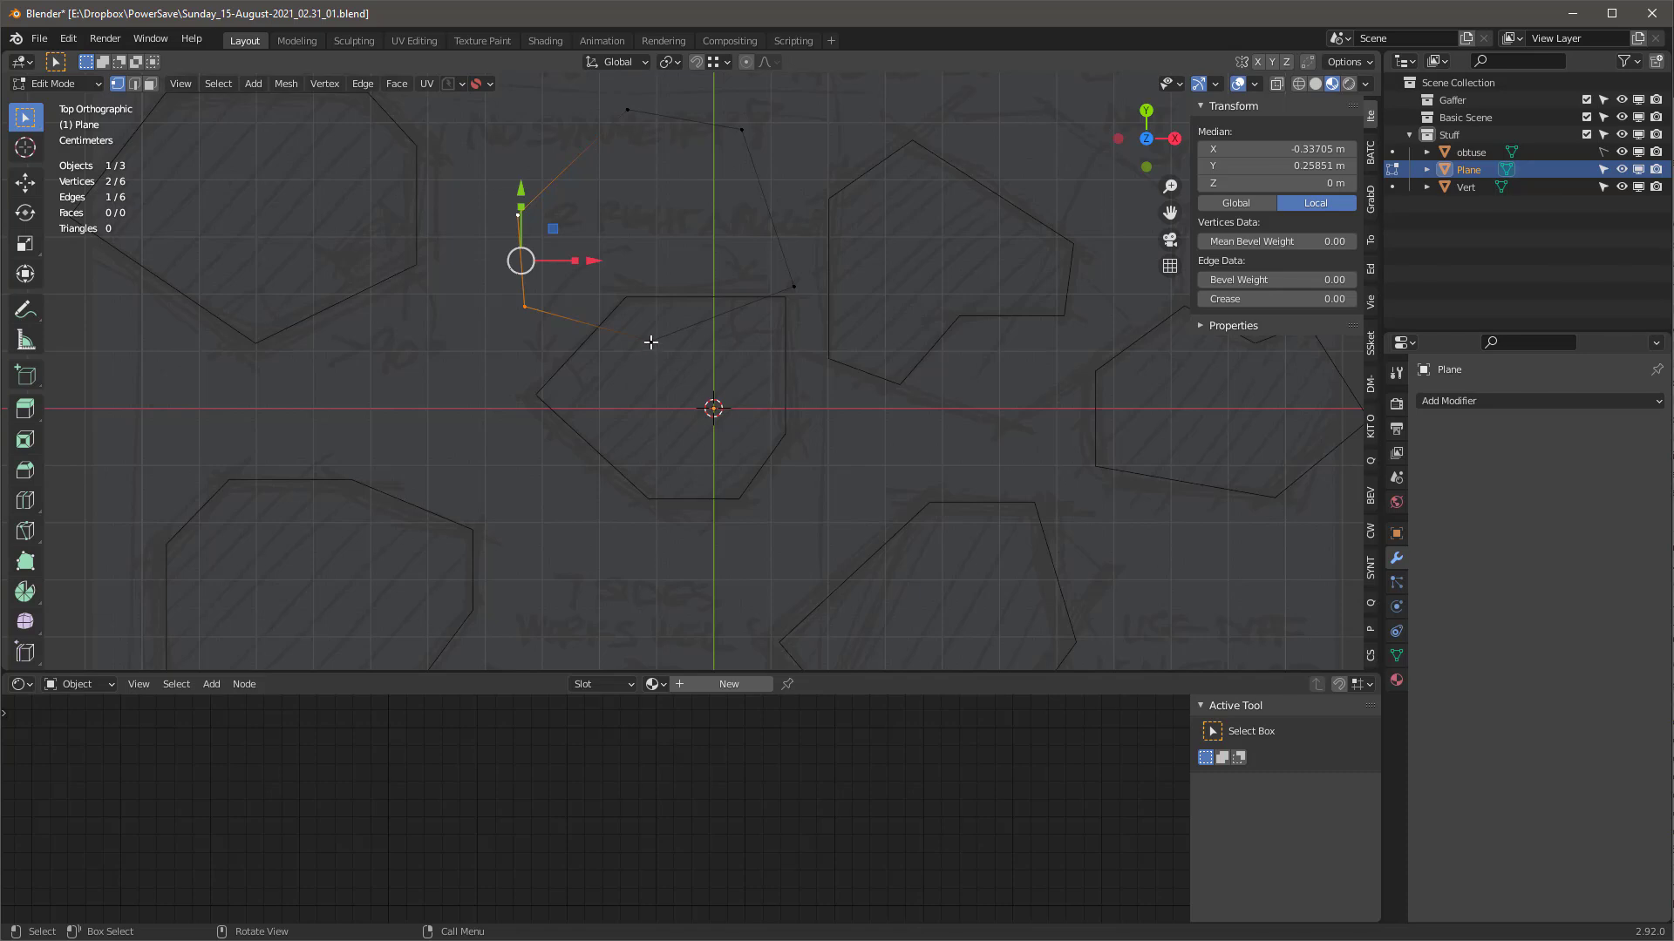
Fill the traced outline with a face, then delete the practice plane.
key("l")
key("f")
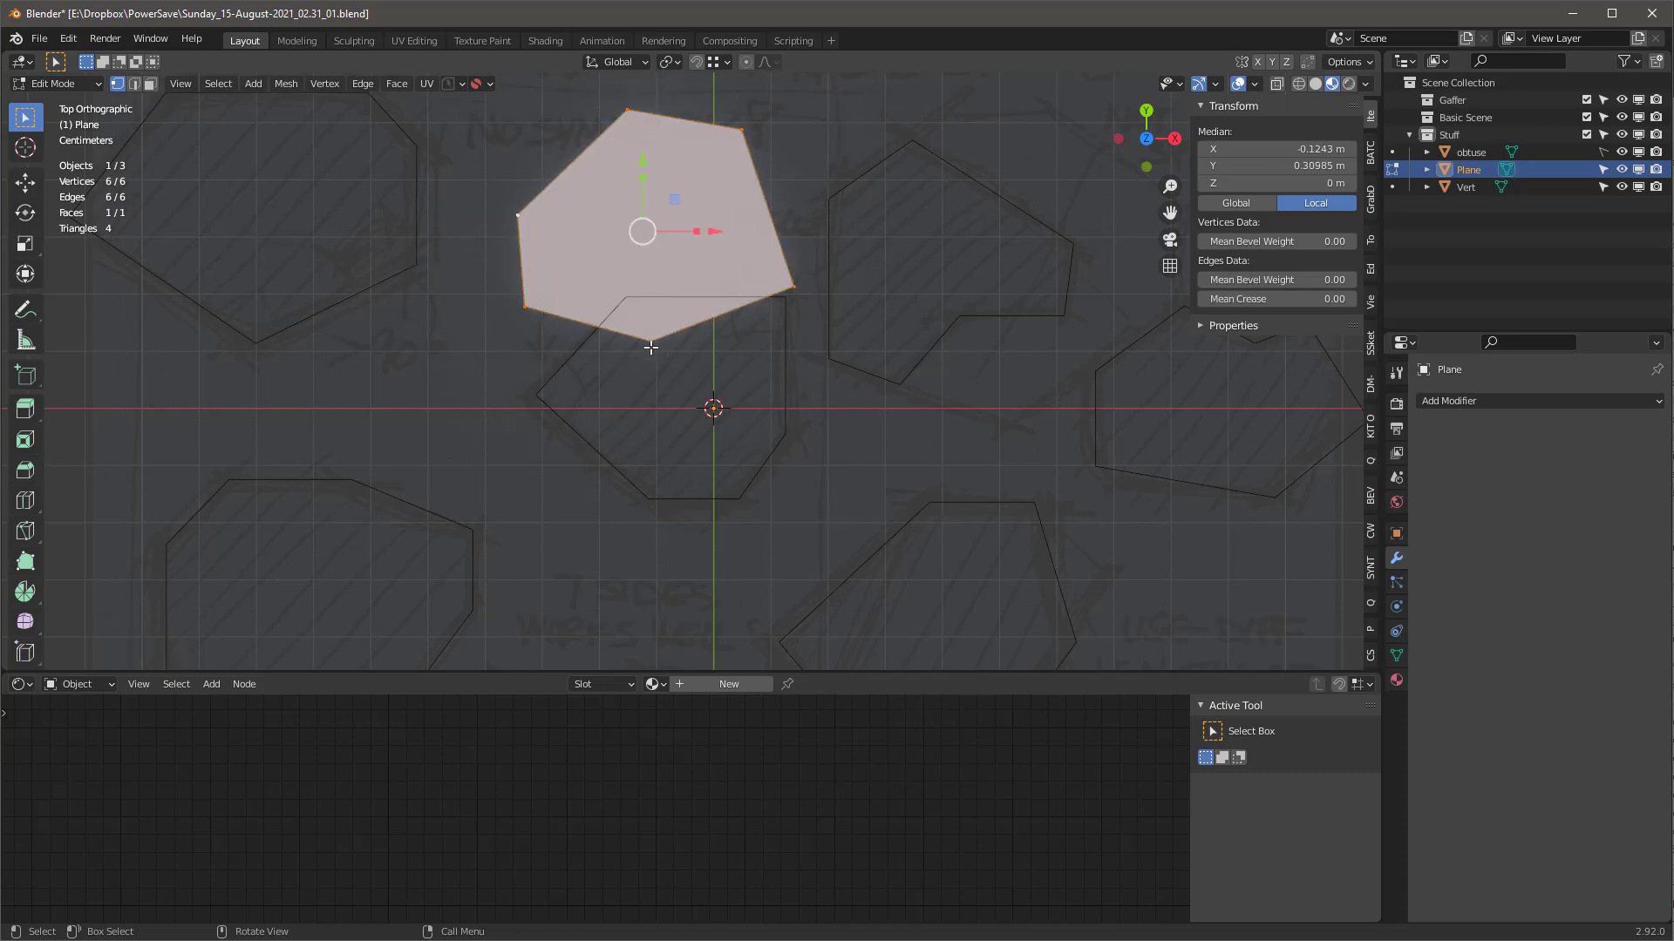
key("Tab")
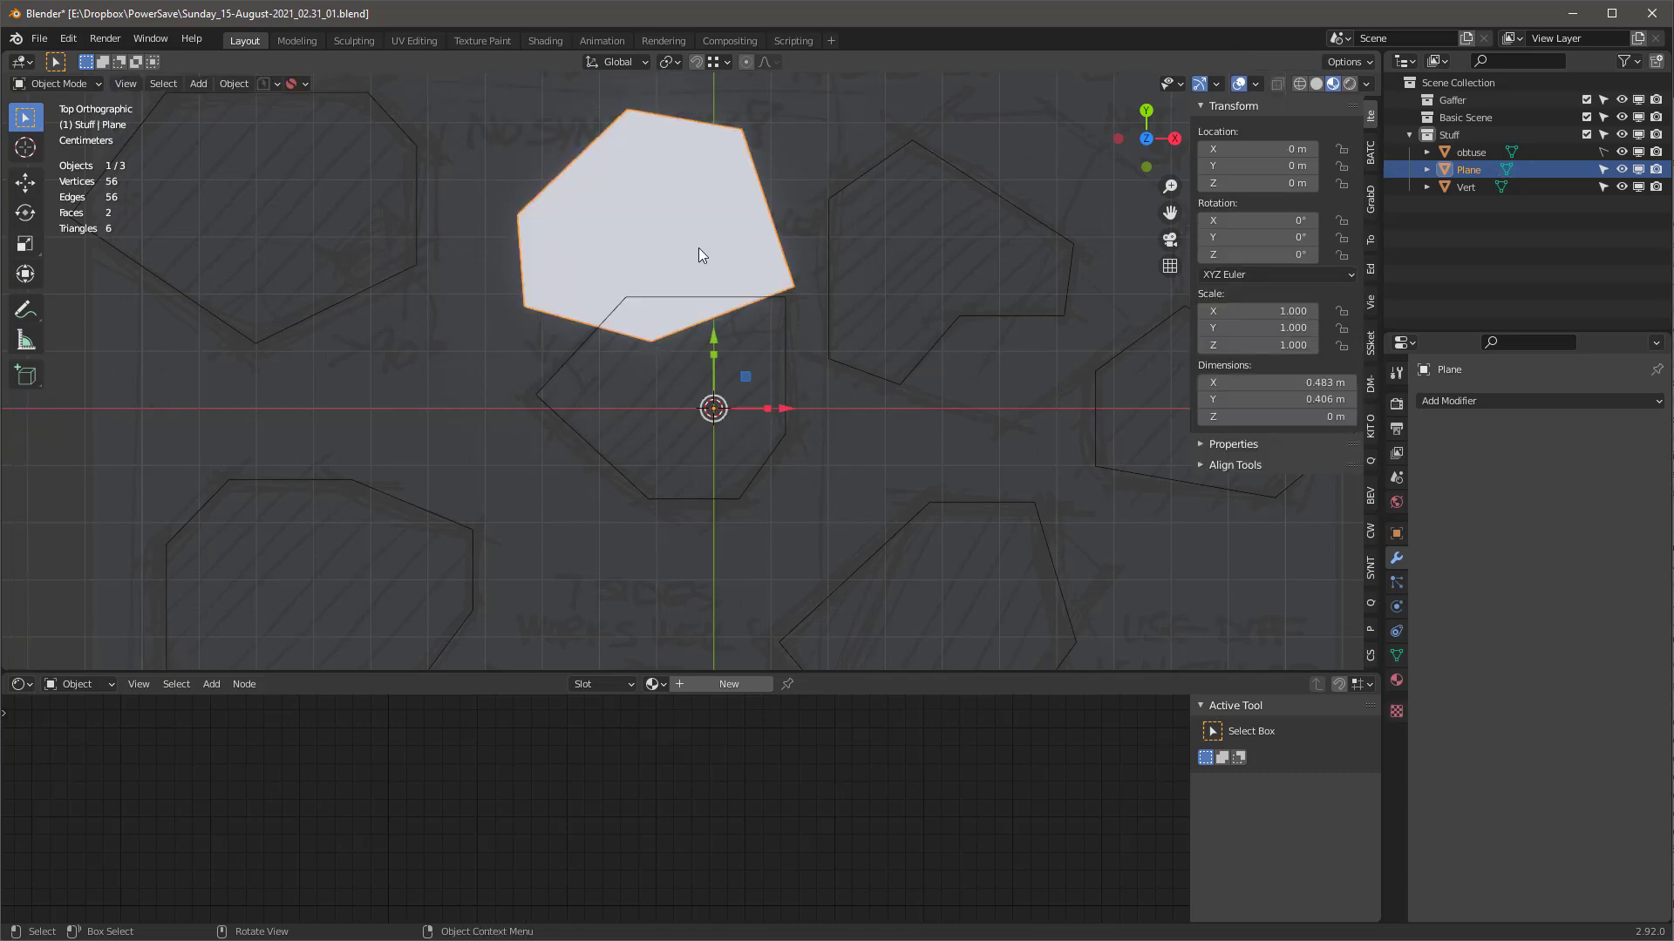
key("x")
left_click(697, 247)
scroll(752, 333, "down", 4)
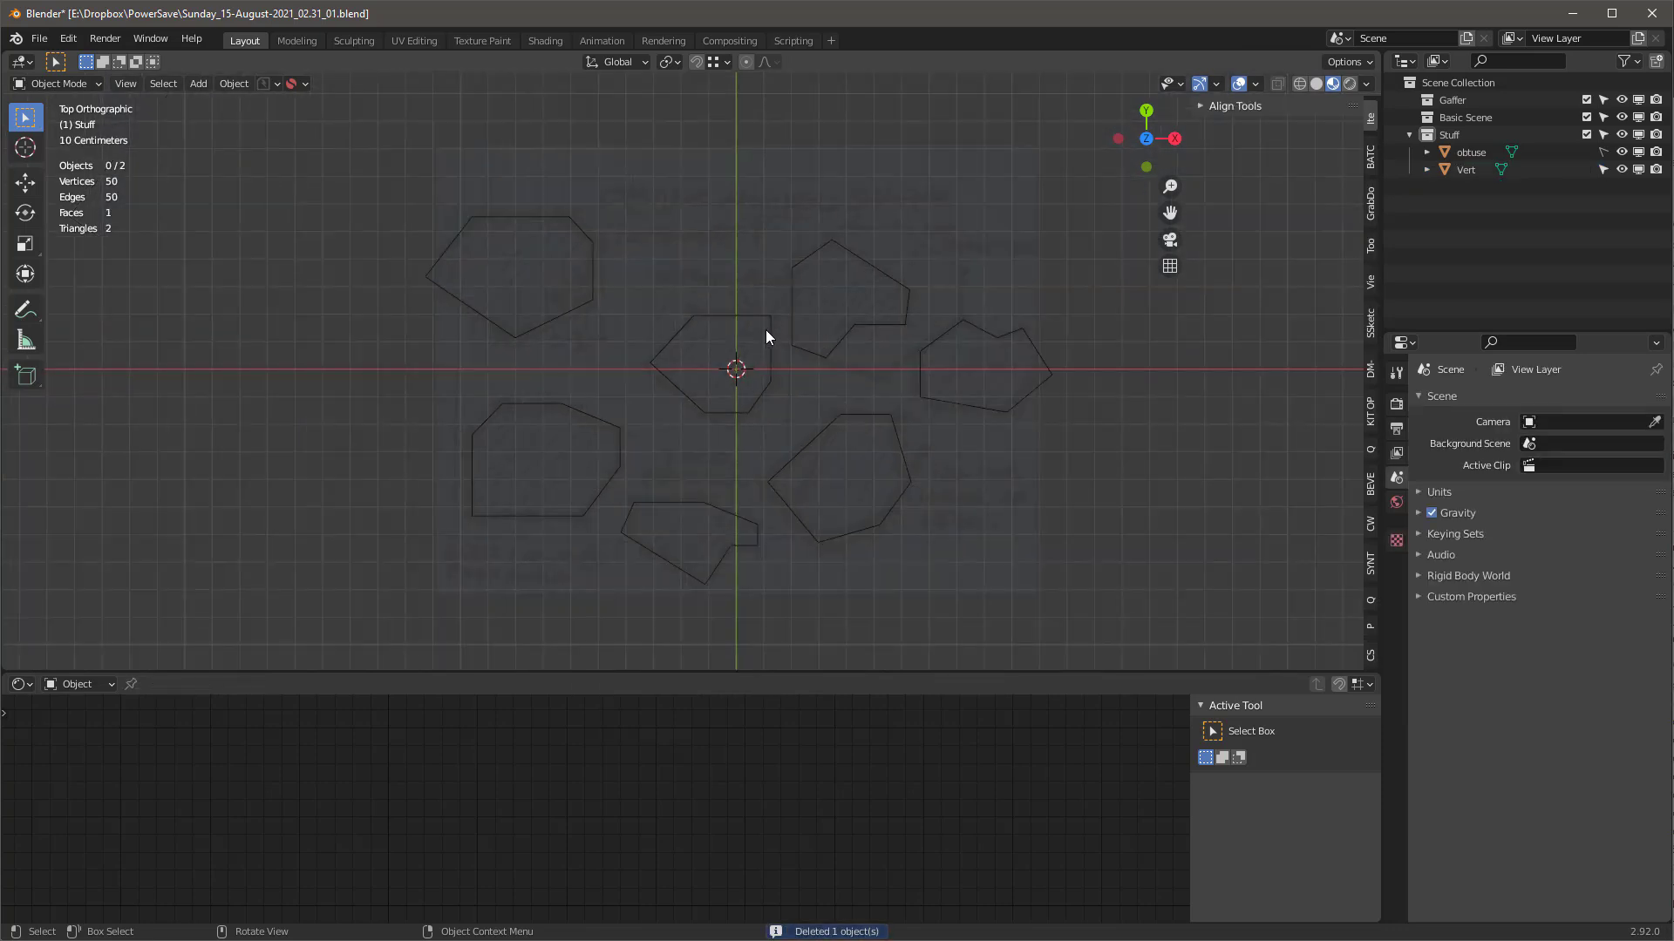
scroll(804, 385, "up", 1)
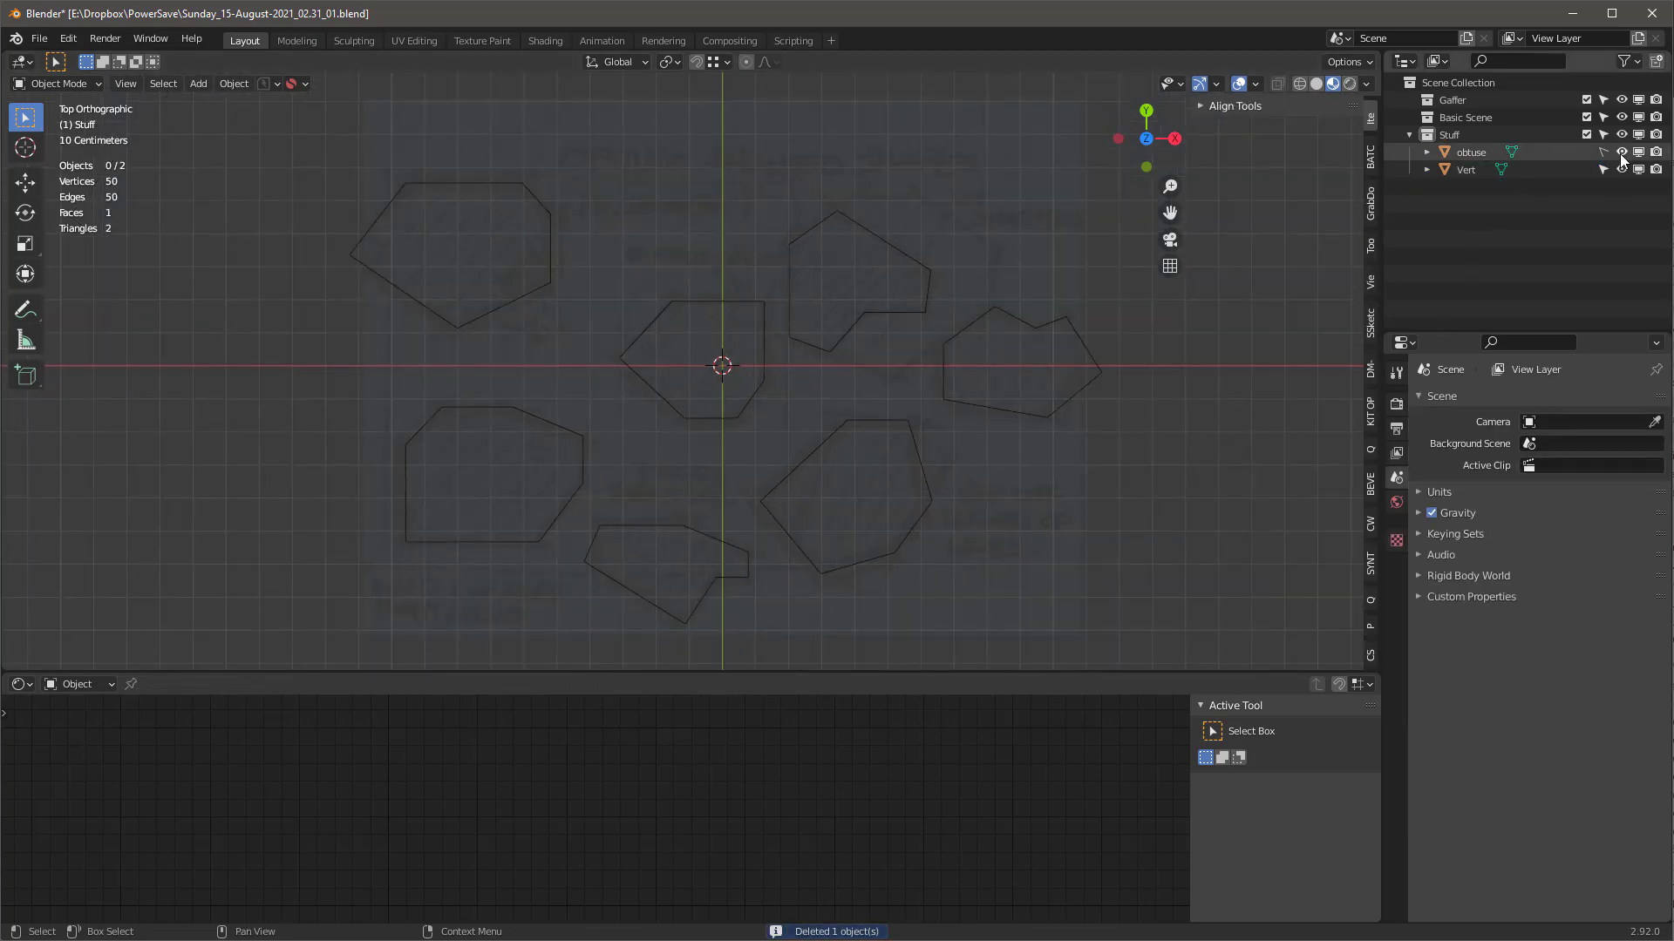
Raise the obtuse sketch's Mix Fac, then give all Vert vertices a 0.5 bevel weight.
left_click(1018, 504)
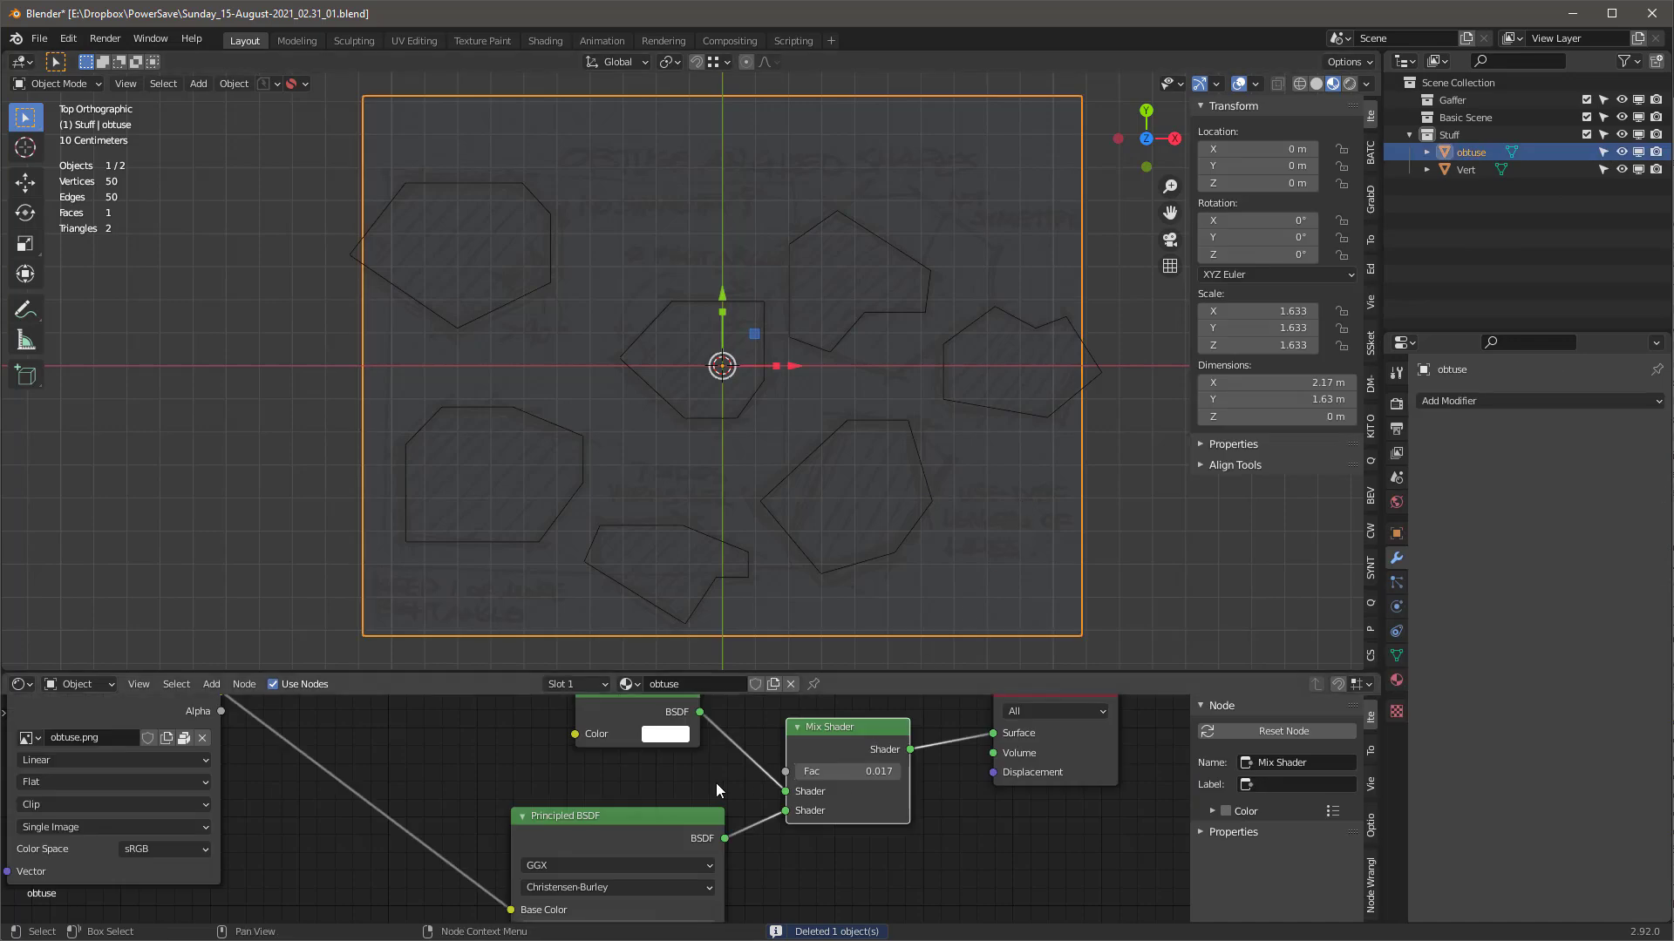
left_click_drag(866, 779, 873, 779, "shift")
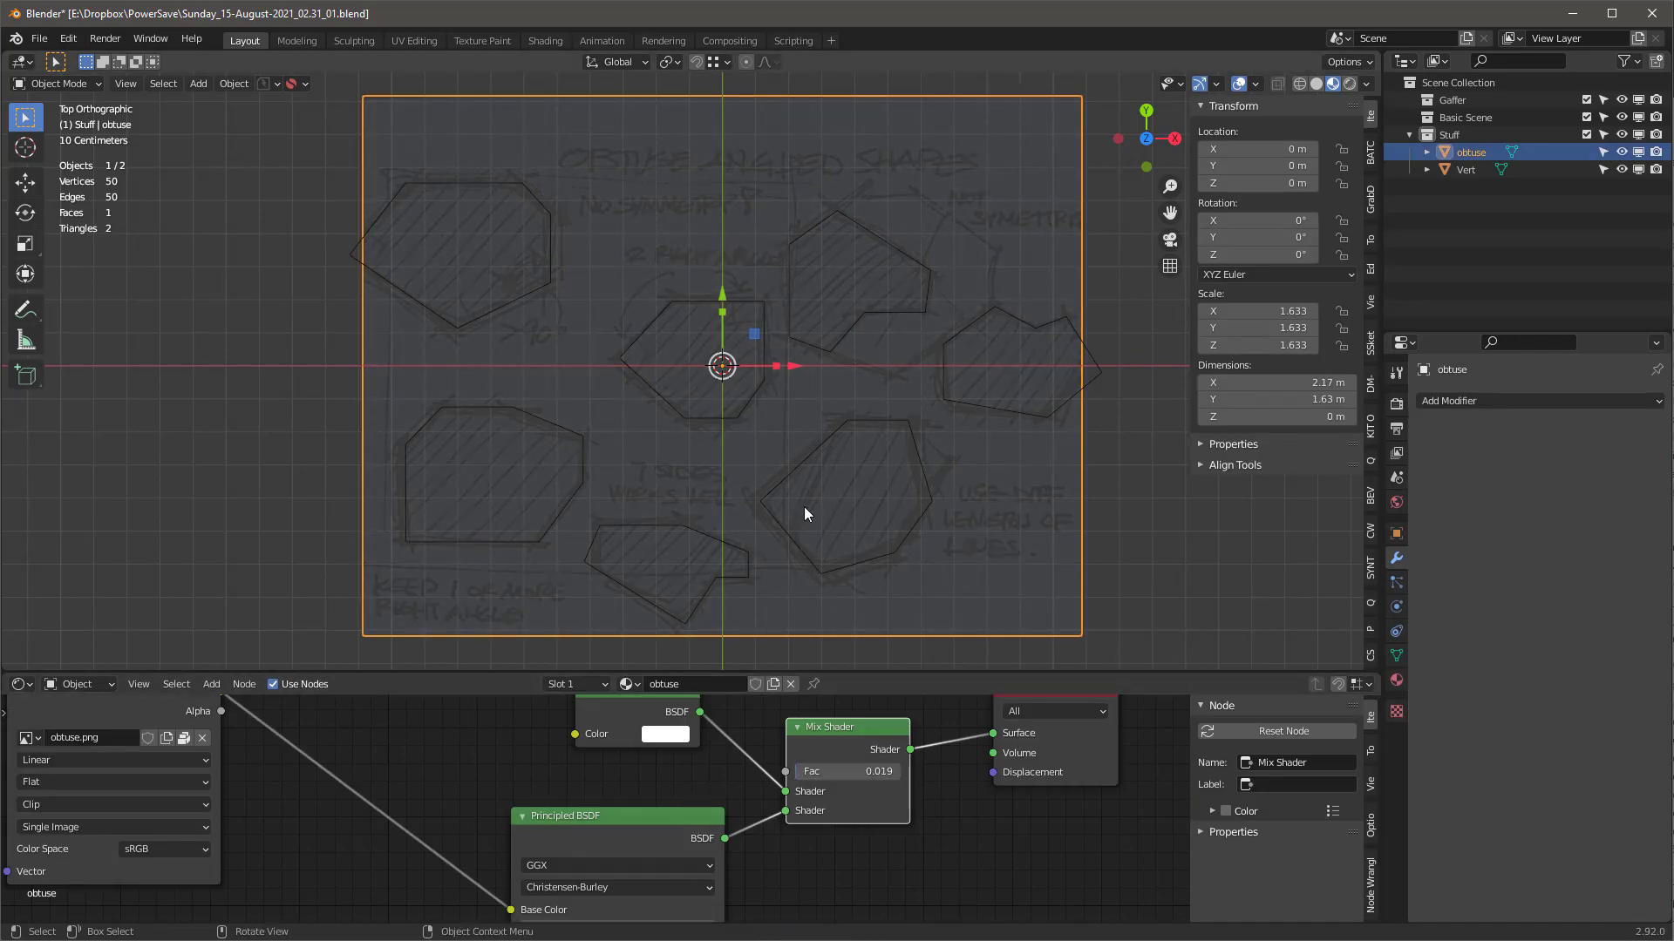
key("Tab")
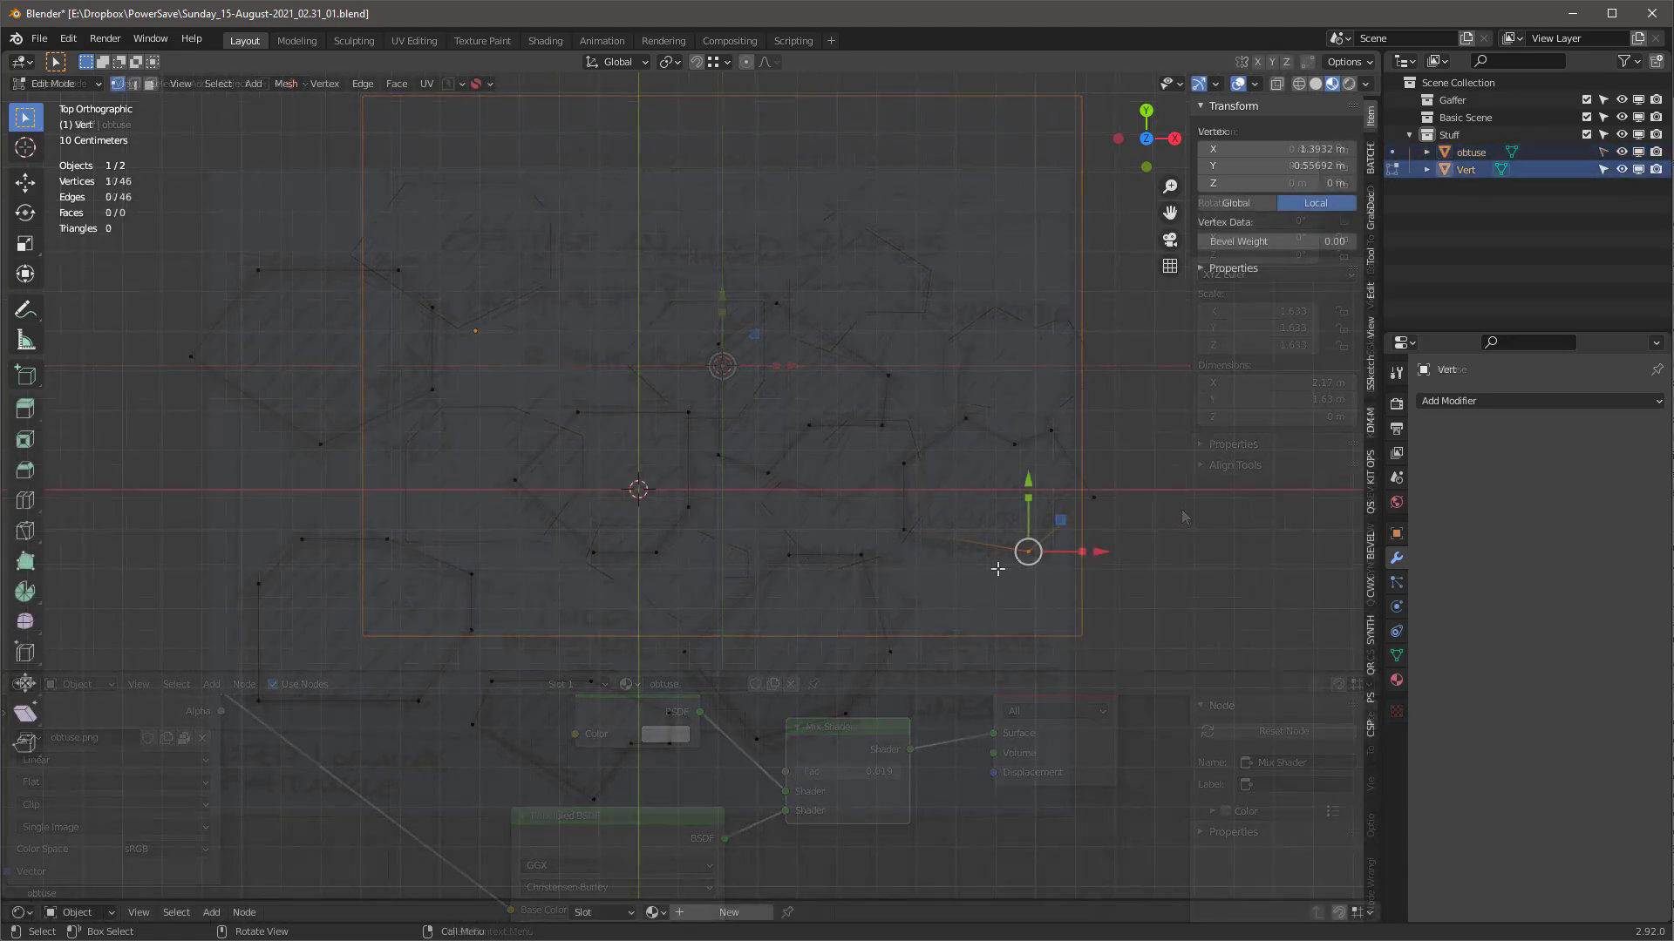
middle_click_drag(1001, 568, 1065, 558, "shift")
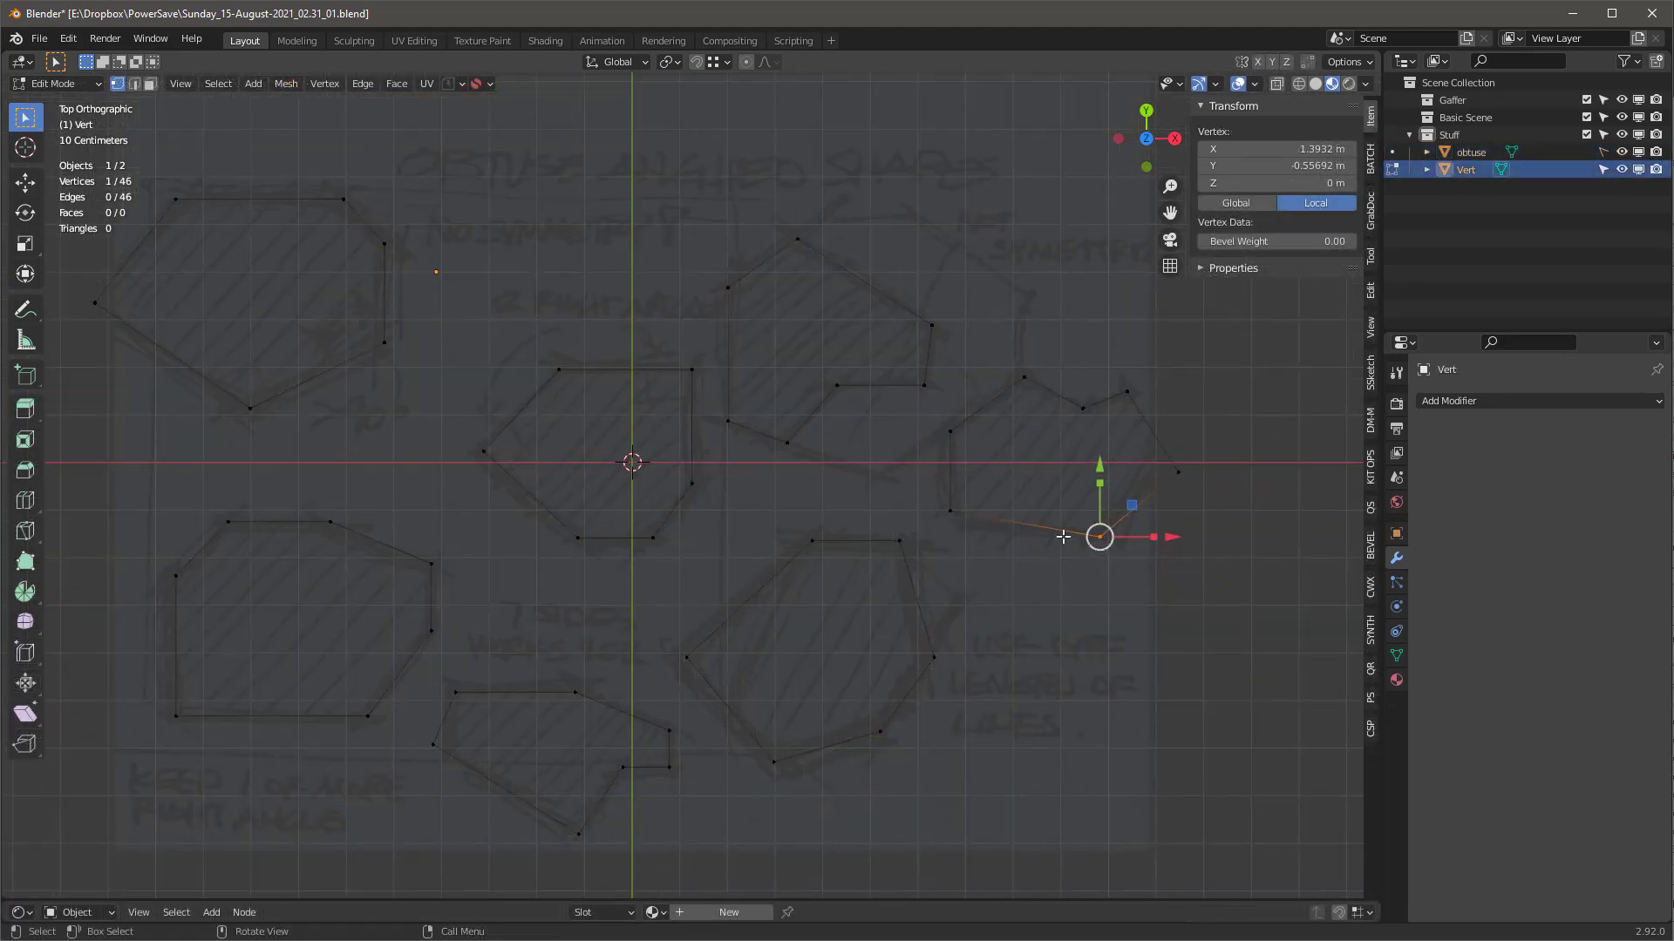
key("a")
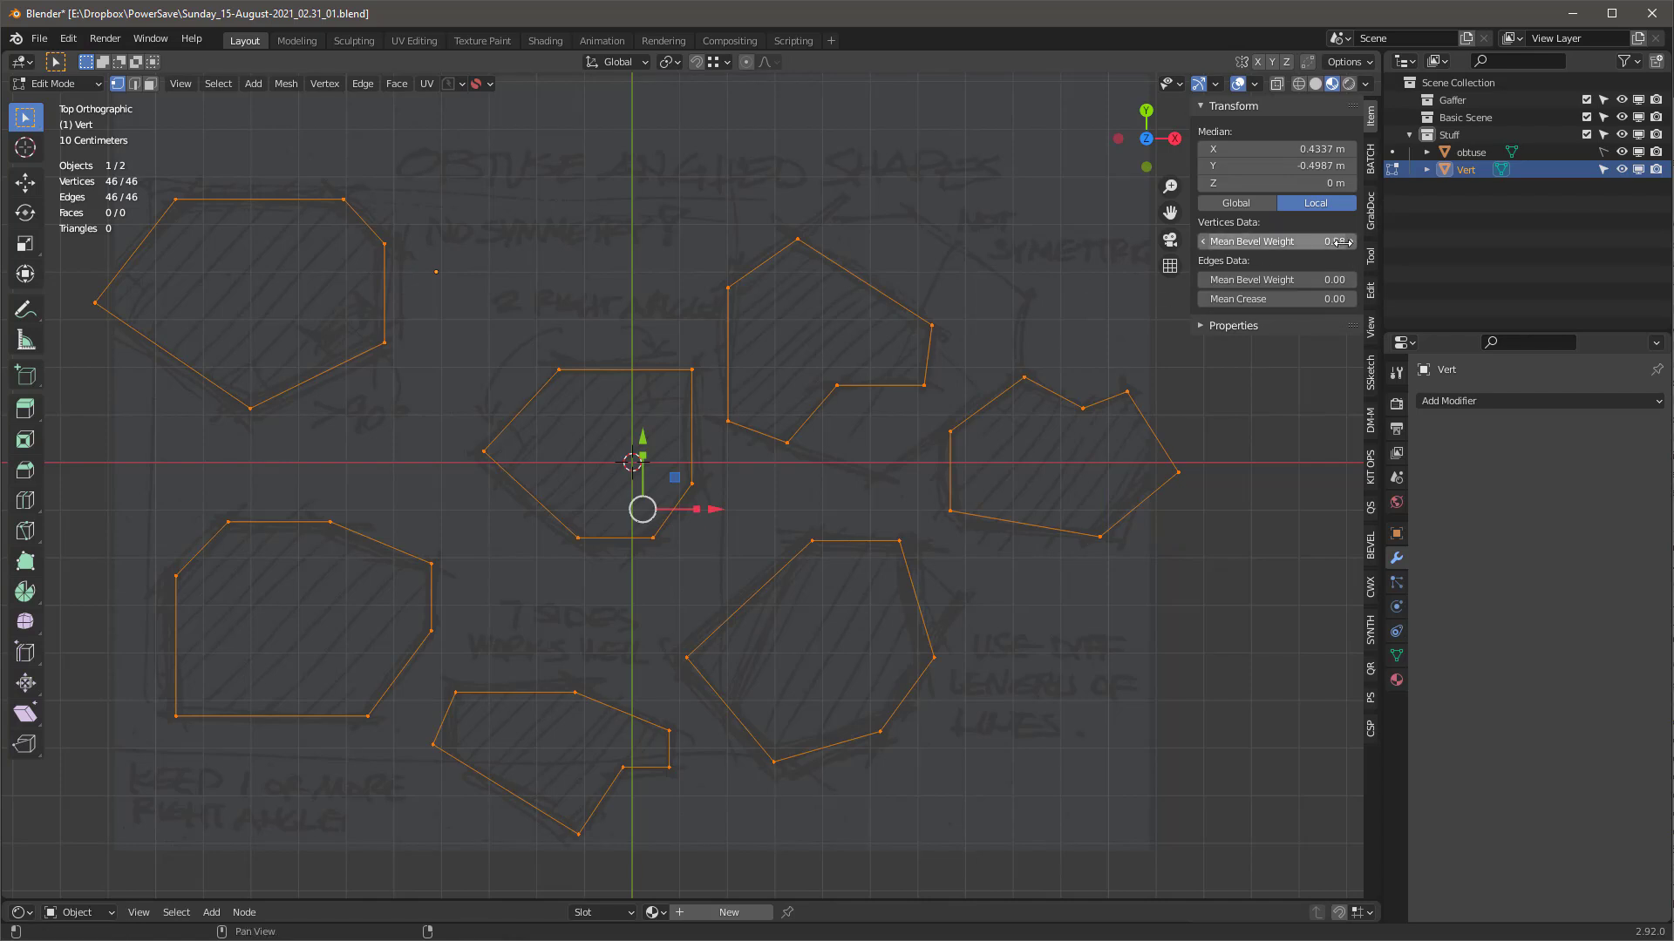
left_click(1340, 243)
type(".5")
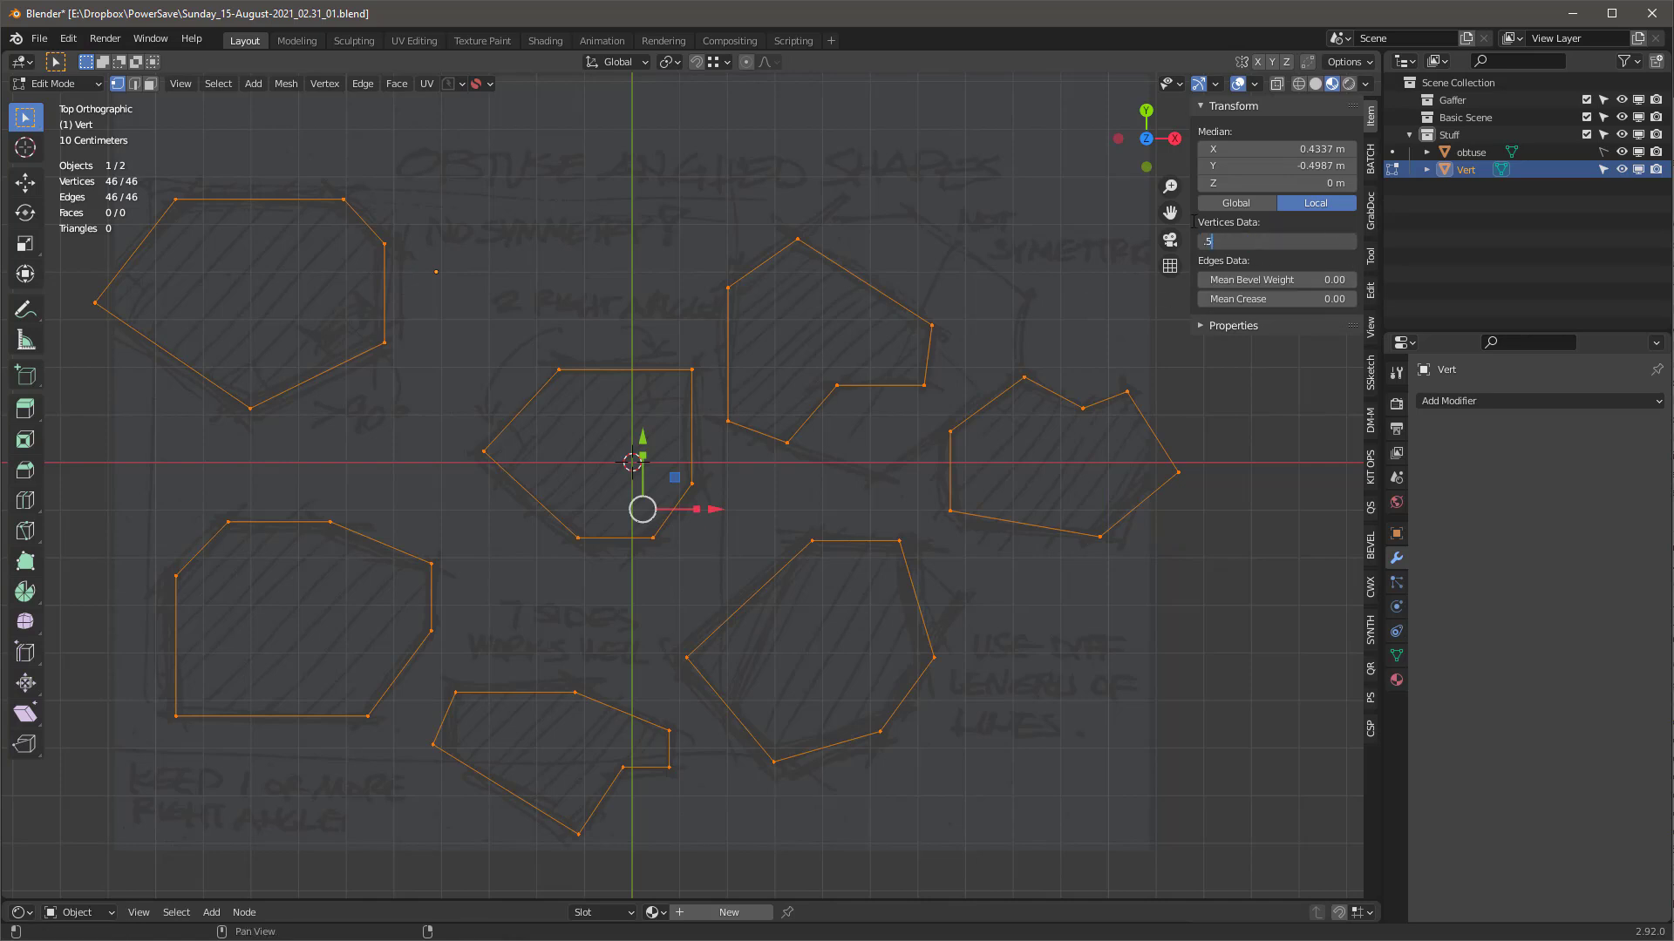
key("Return")
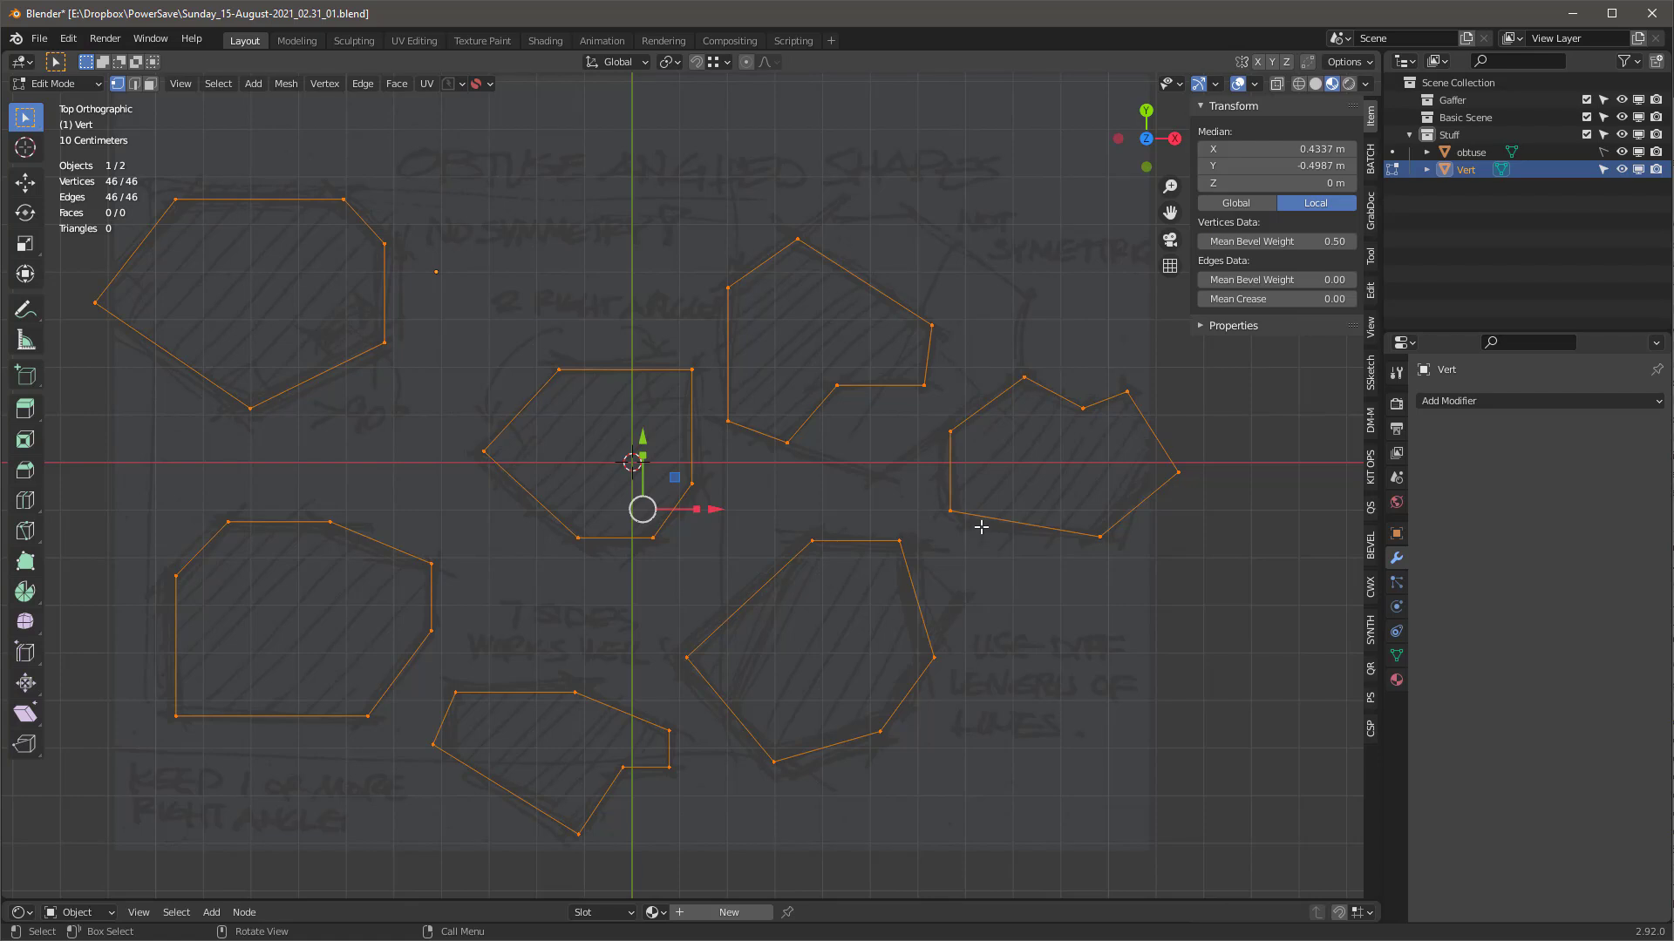
key("Tab")
Add a Bevel modifier set to Vertices with 8 segments.
left_click(1476, 400)
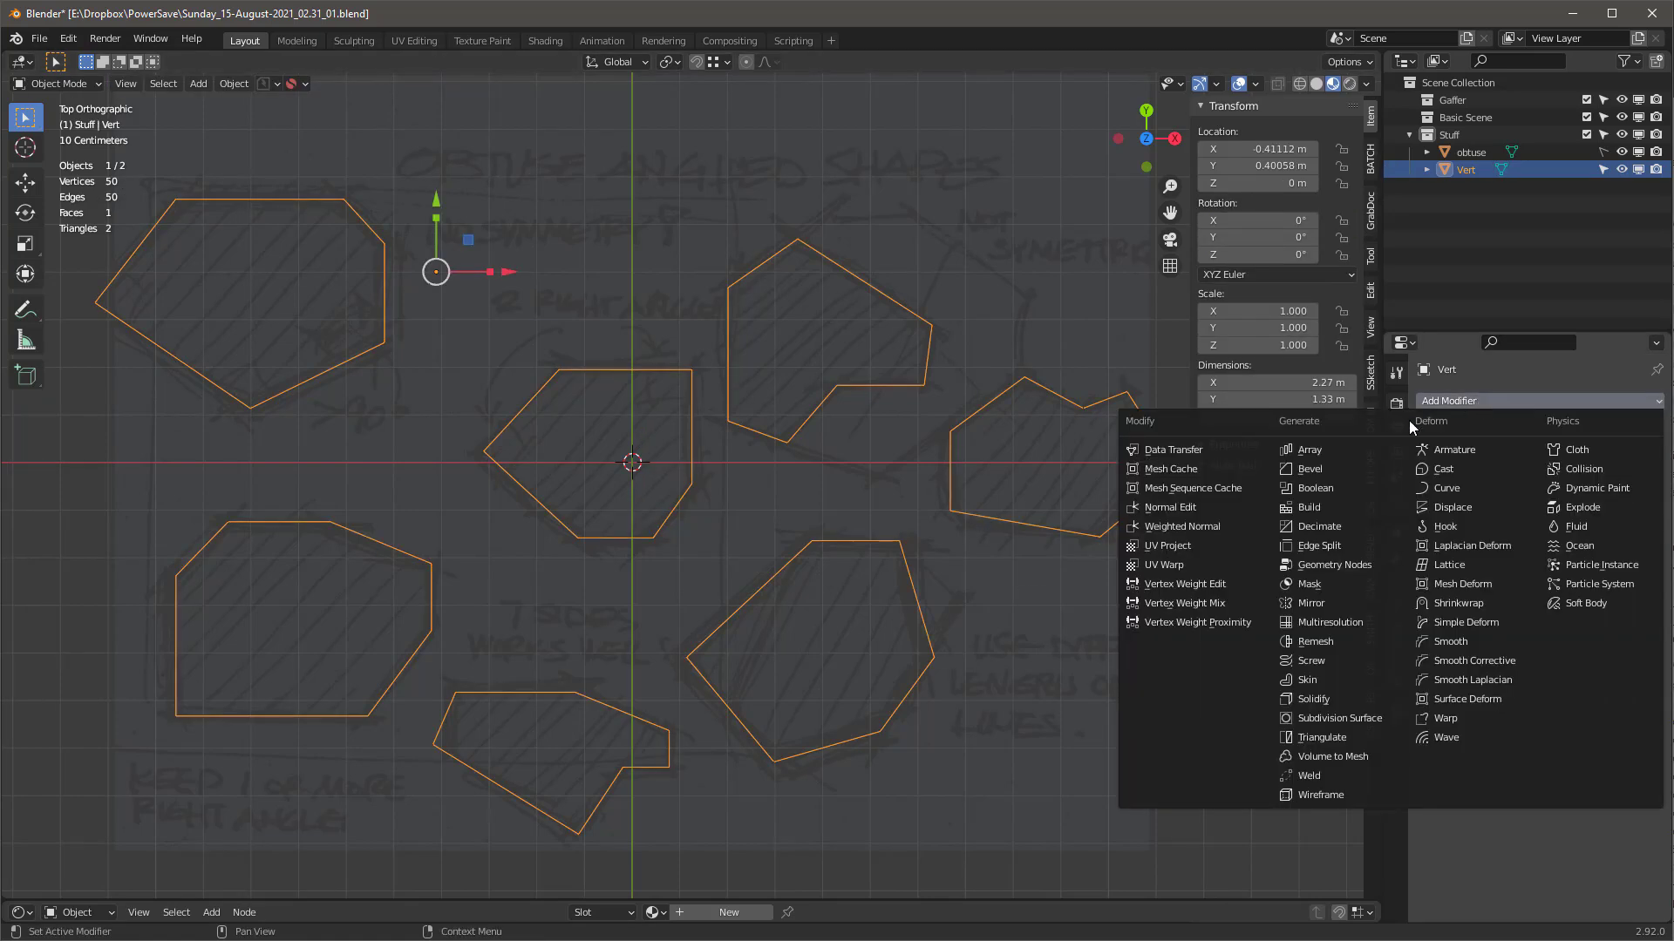
left_click(1317, 471)
left_click(1498, 494)
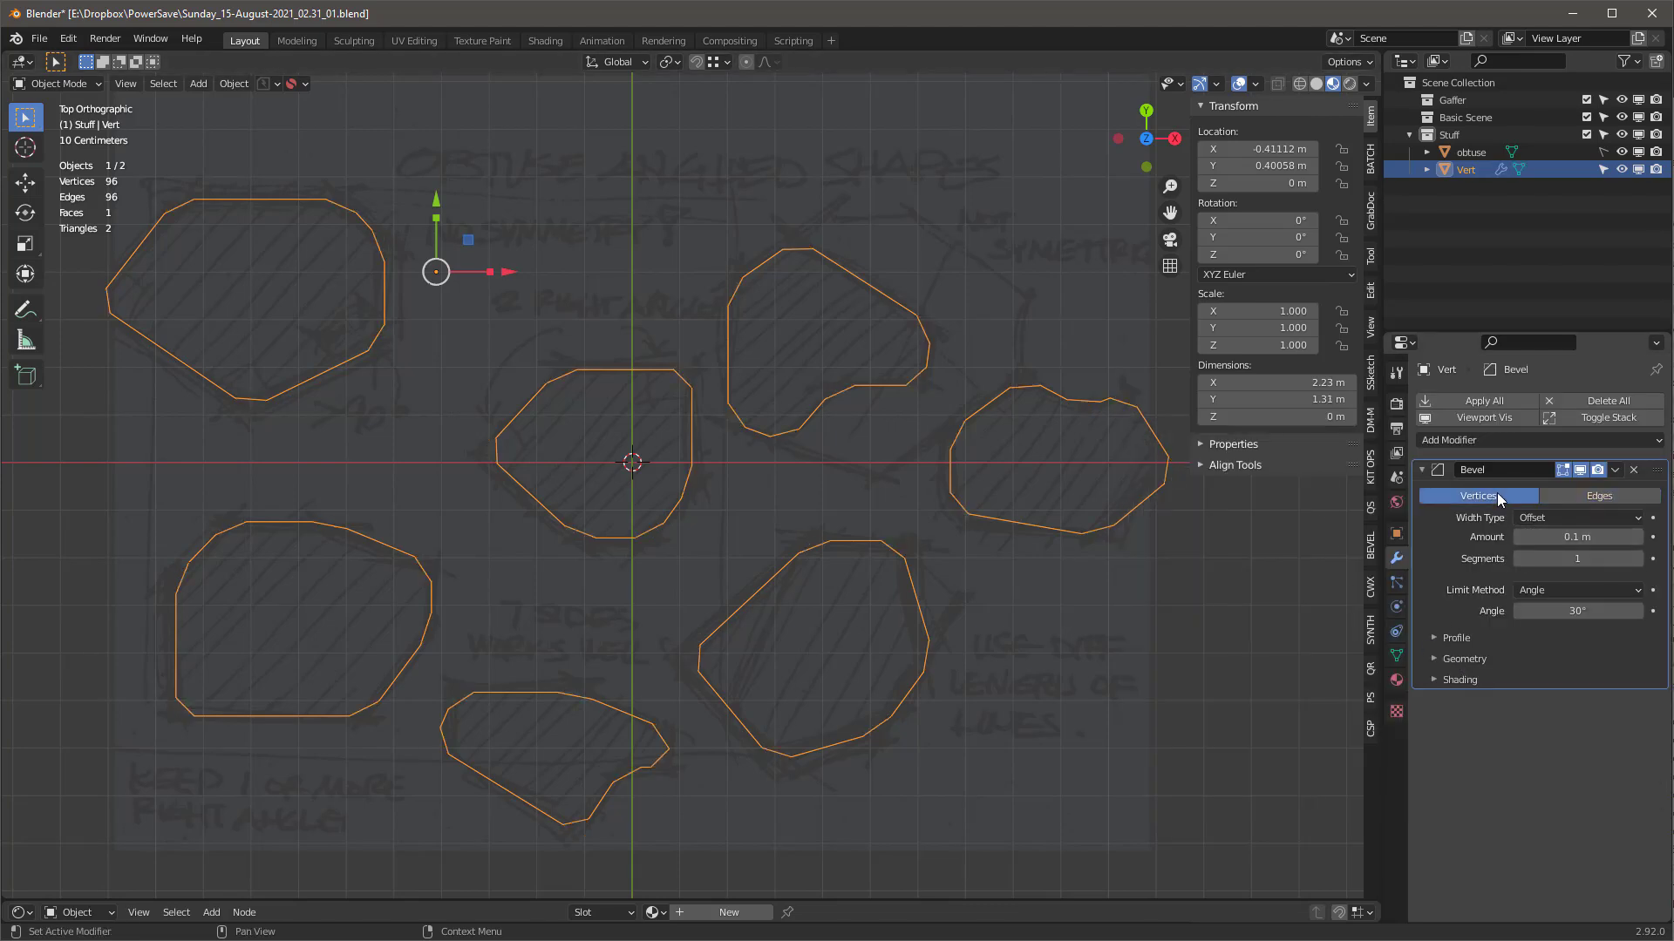
left_click(1521, 559)
type("8")
key("Return")
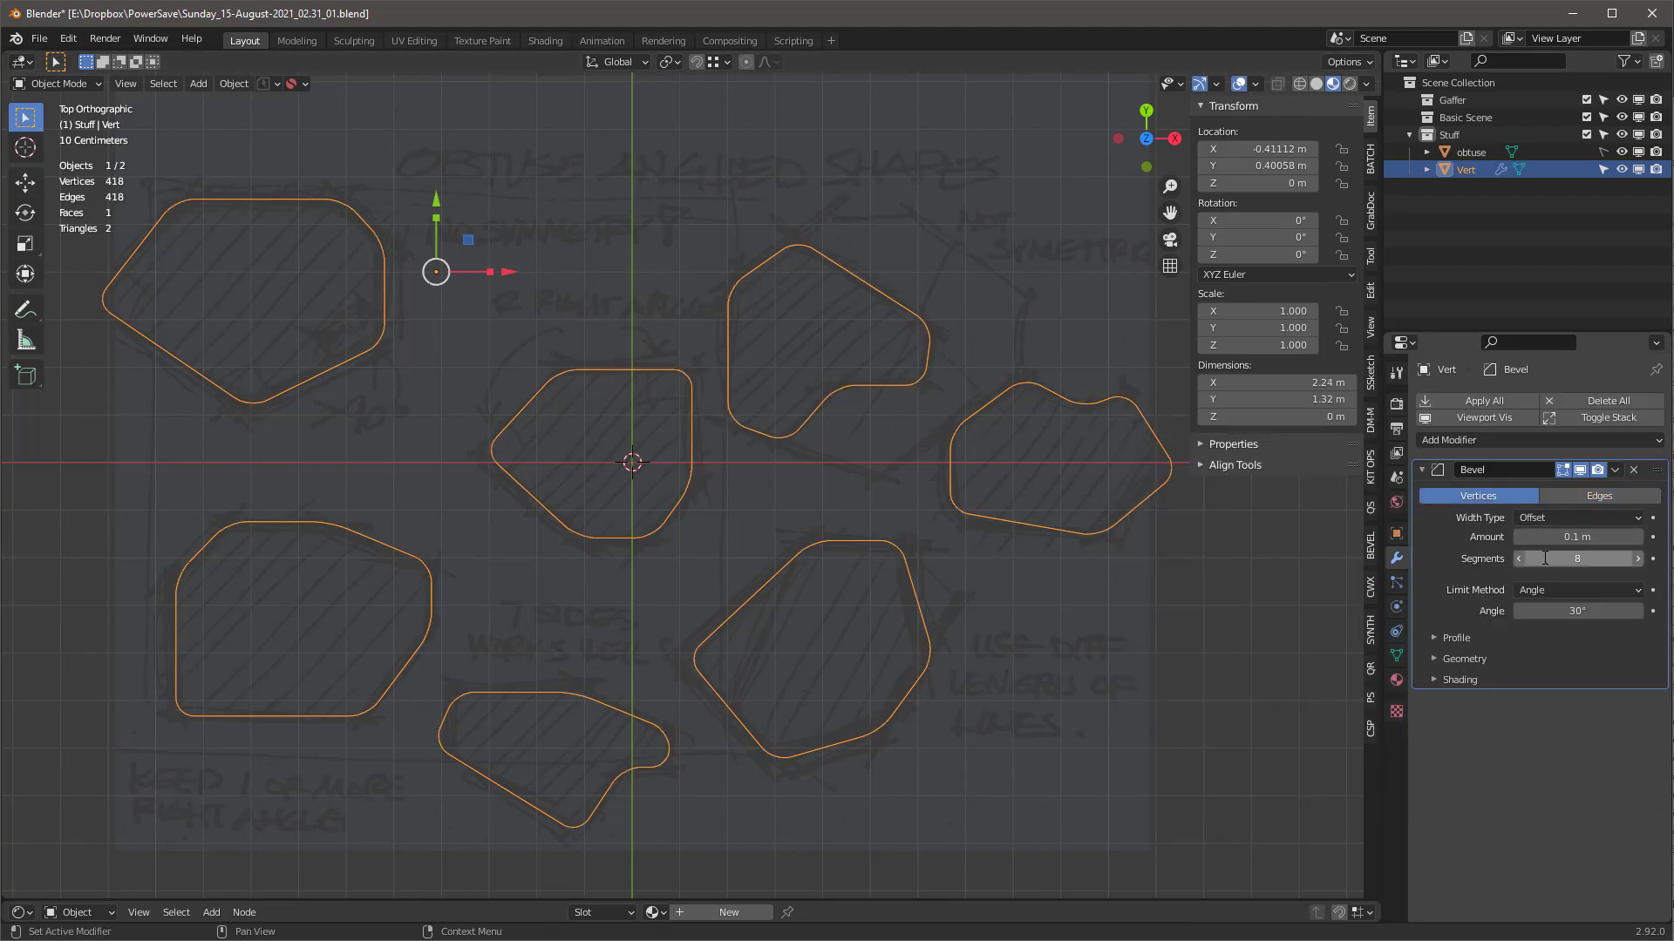
Set the bevel Amount to 0.018 m and the Limit Method to Weight.
left_click_drag(1589, 538, 1552, 538)
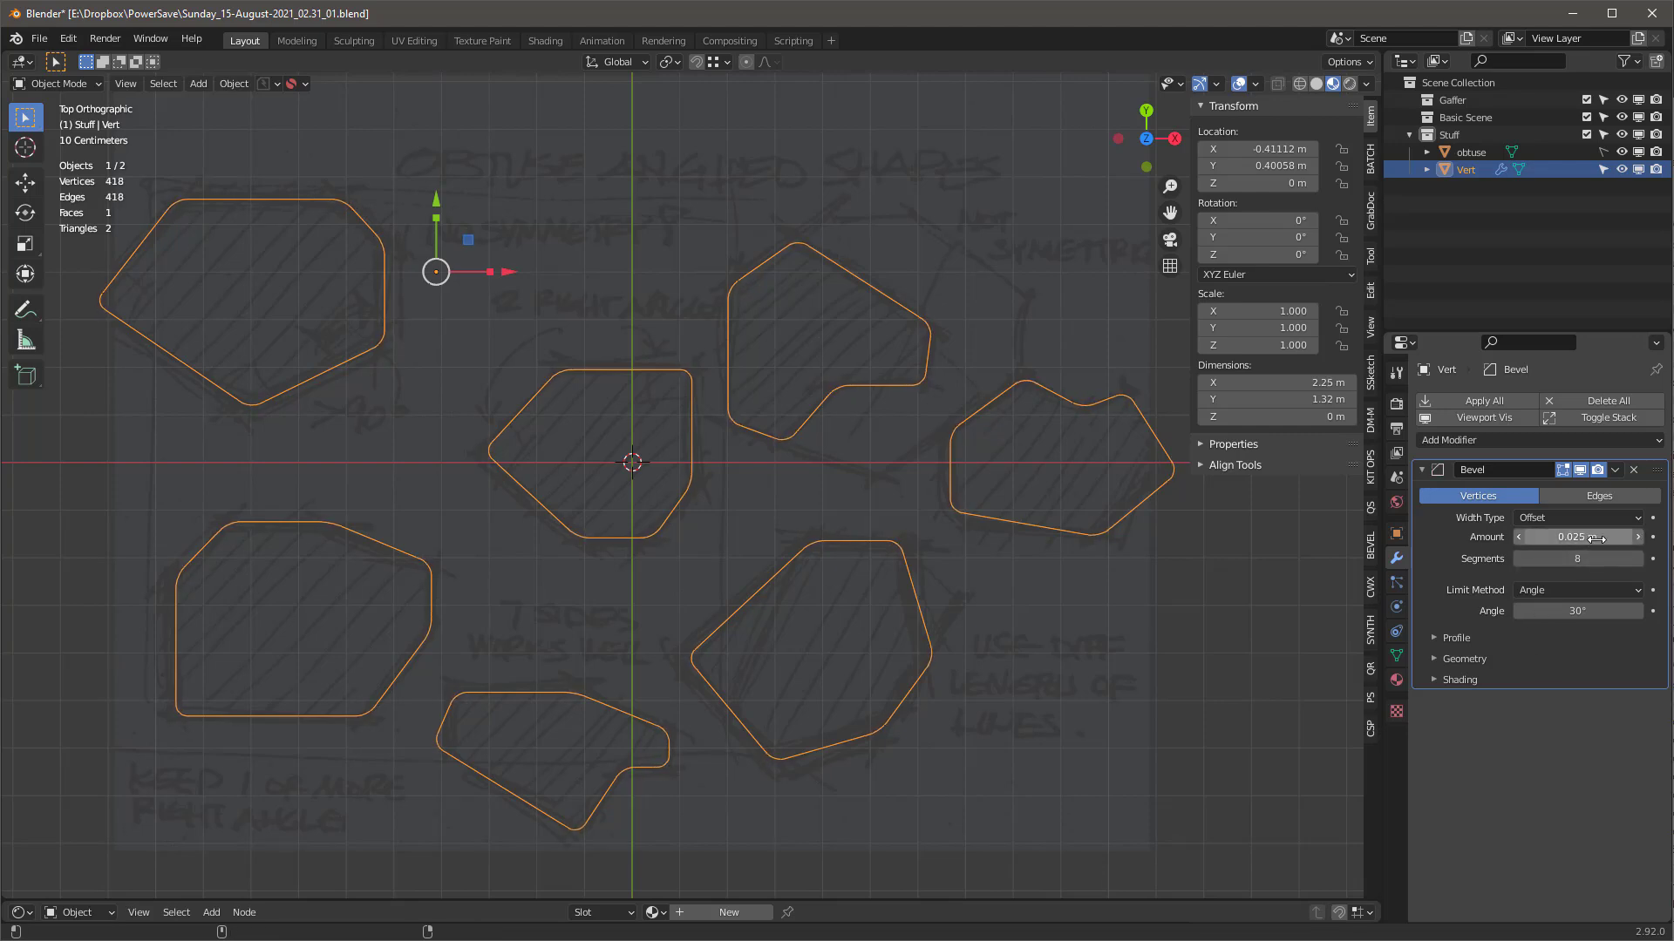
left_click(1561, 589)
left_click(1563, 656)
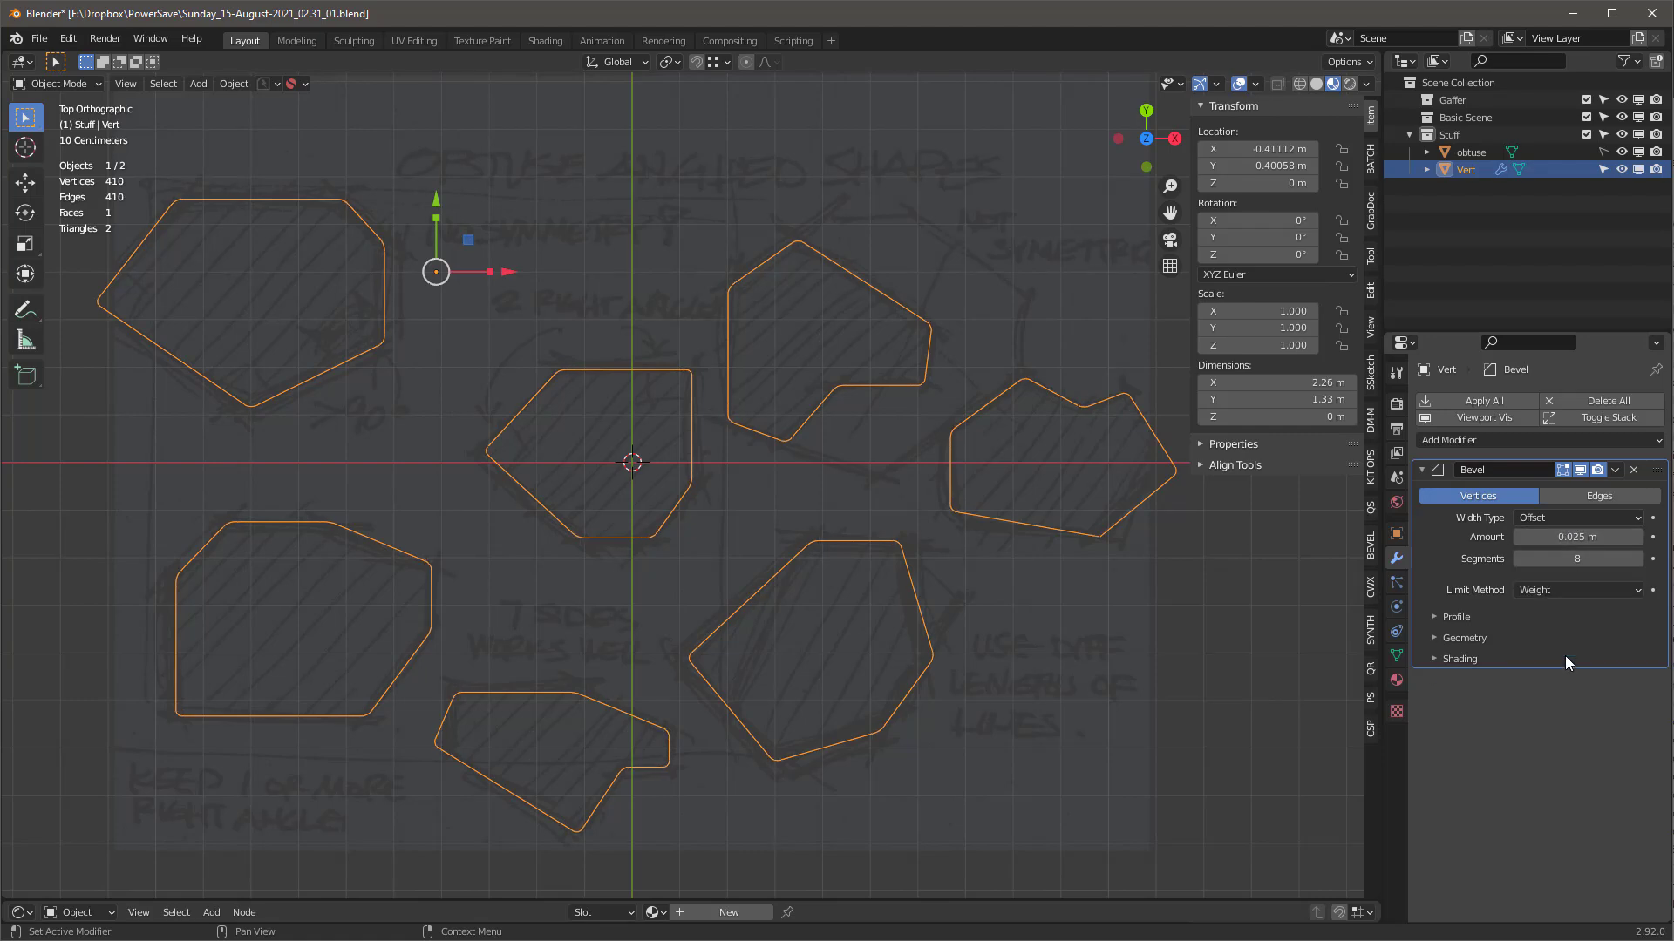
left_click(1553, 591)
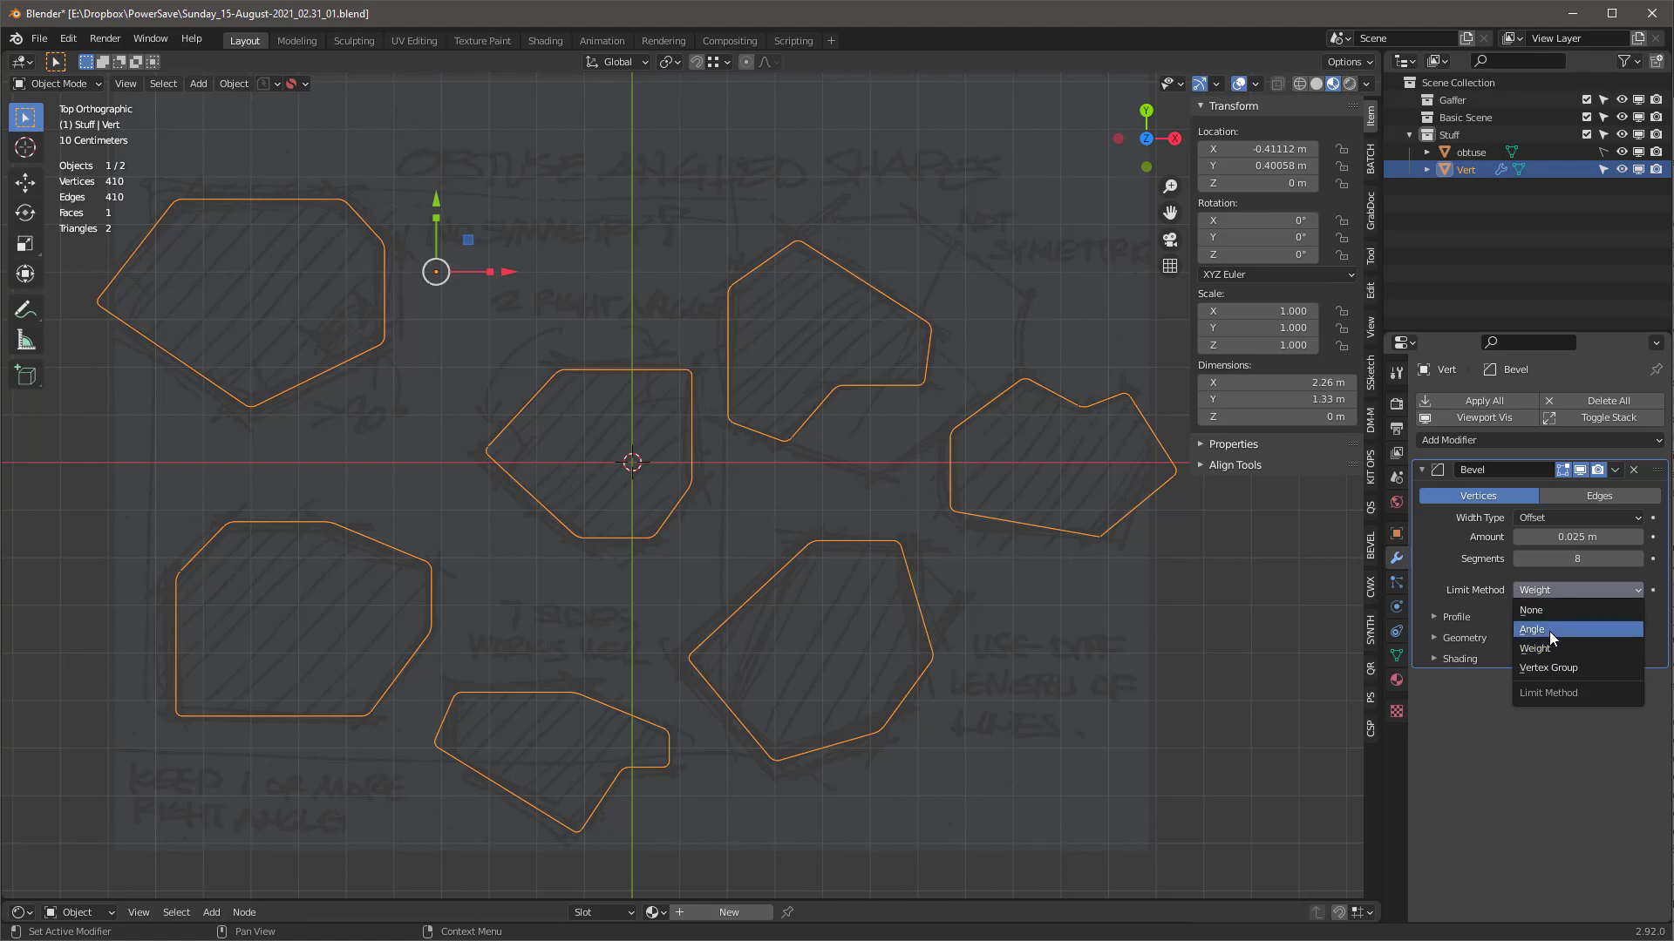
left_click(1549, 629)
mouse_move(1573, 537)
left_mouse_down()
mouse_move(1600, 537)
mouse_move(1583, 537)
left_mouse_up()
left_click(1551, 591)
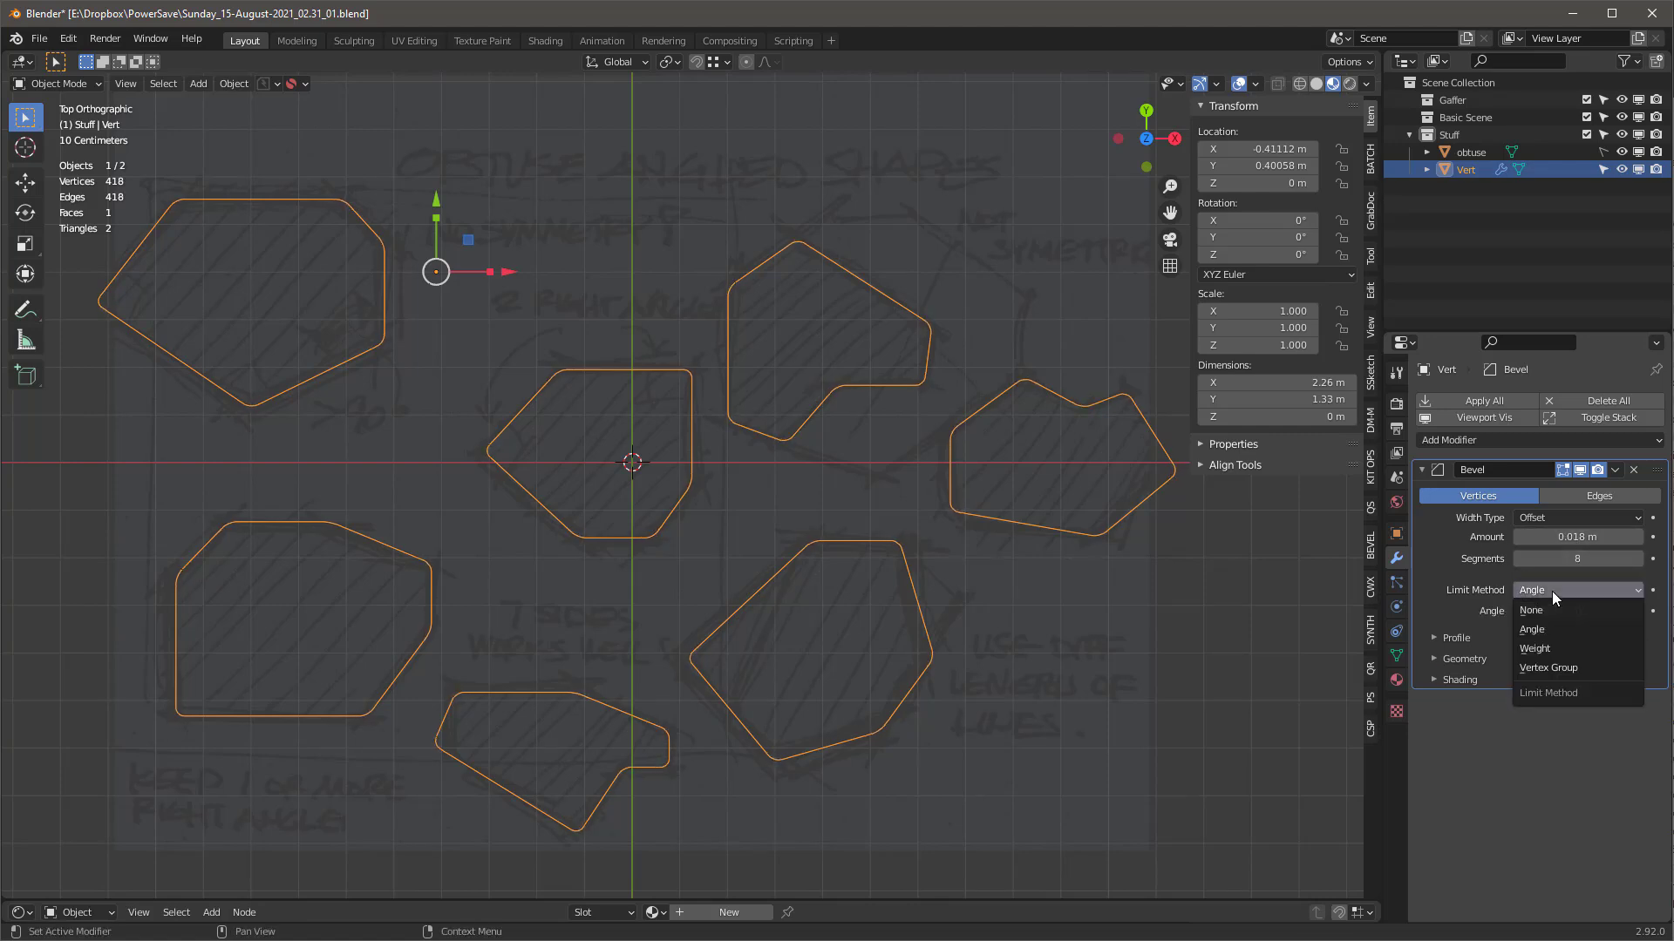
left_click(1541, 648)
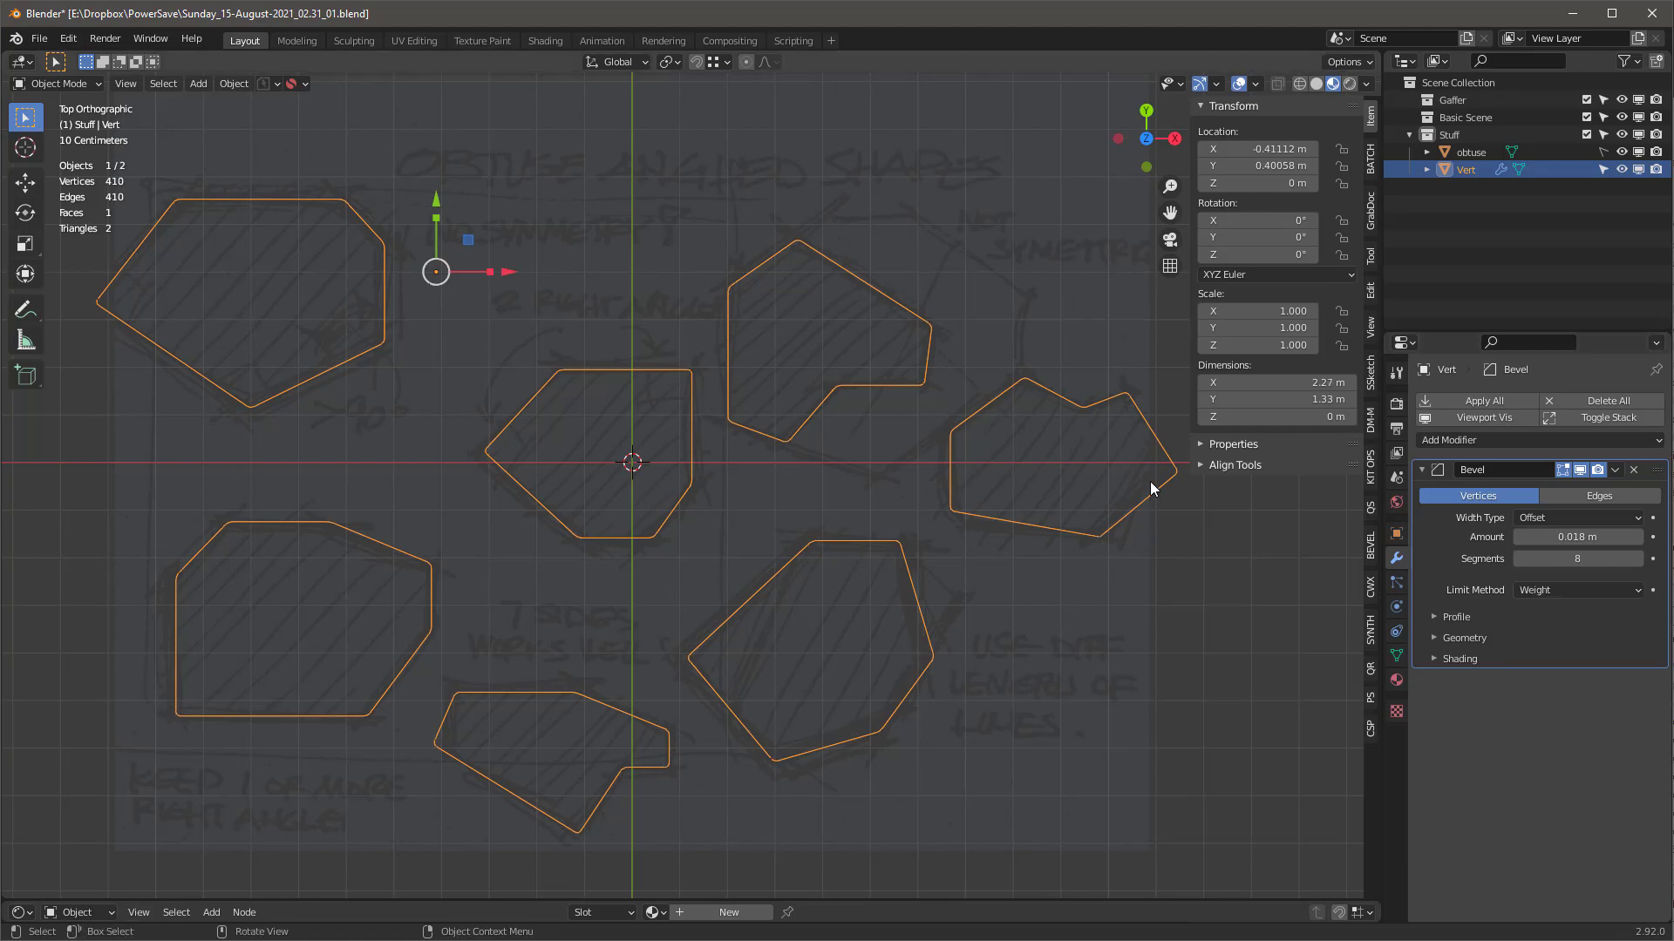
Raise the top vertex's bevel weight to preview a full corner bevel.
key("Tab")
left_click_drag(768, 220, 814, 249)
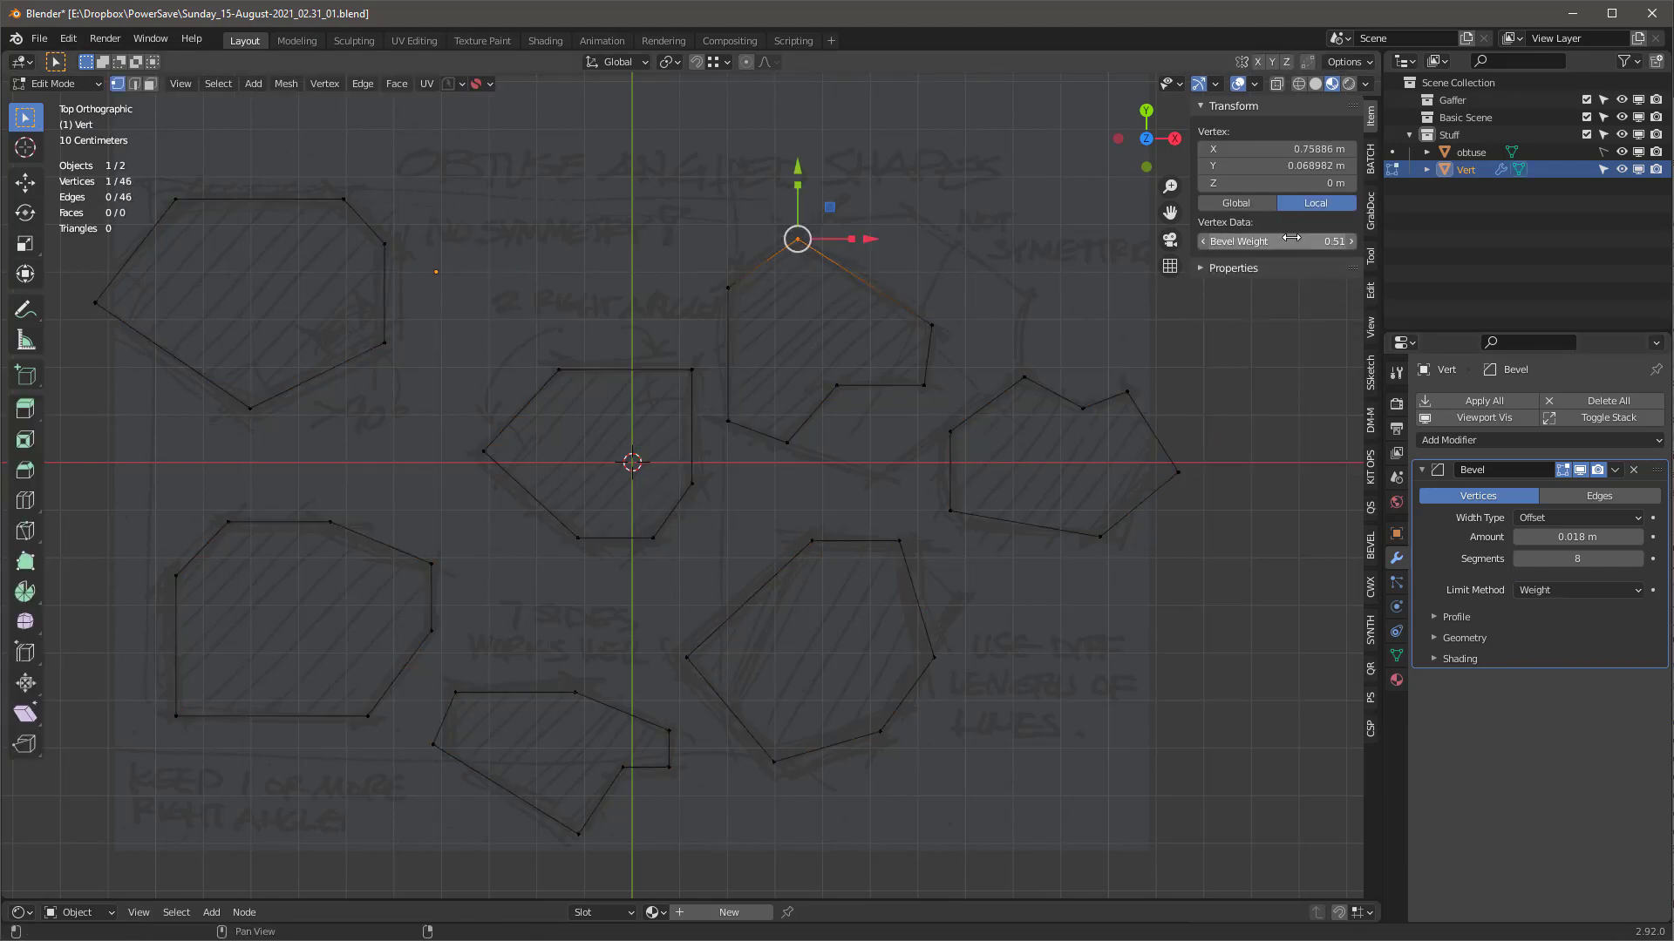
left_click_drag(1291, 237, 1360, 238)
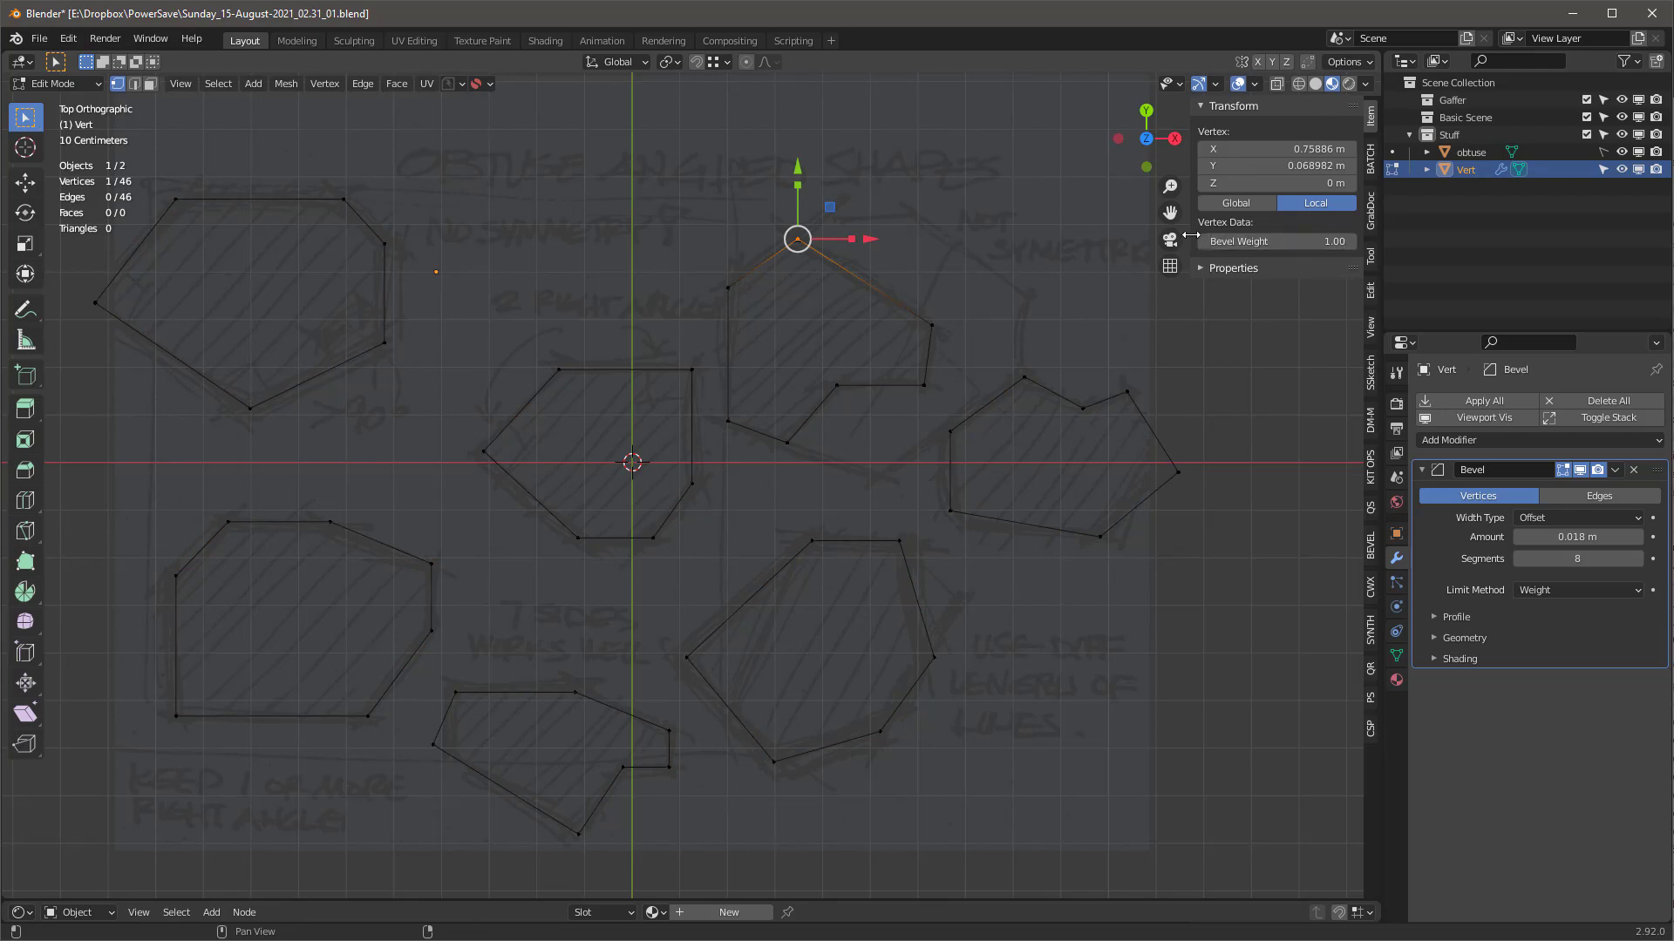
key("Tab")
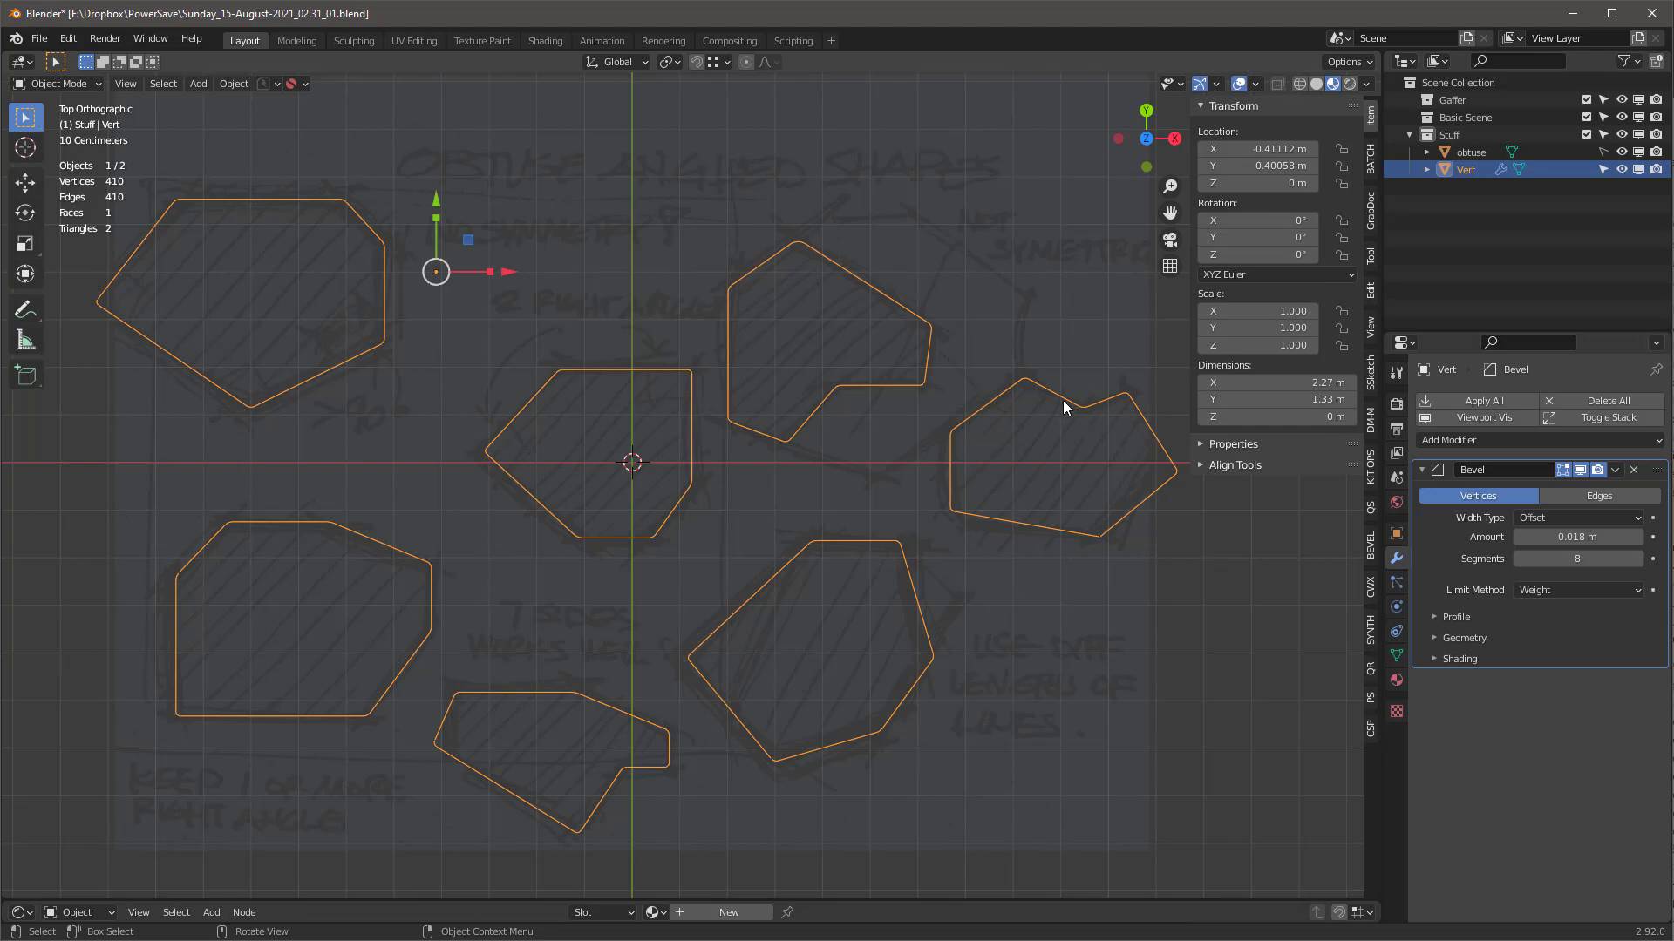
Reset all outline vertices to 0.5 bevel weight and widen the bevel to 0.047 m.
key("Tab")
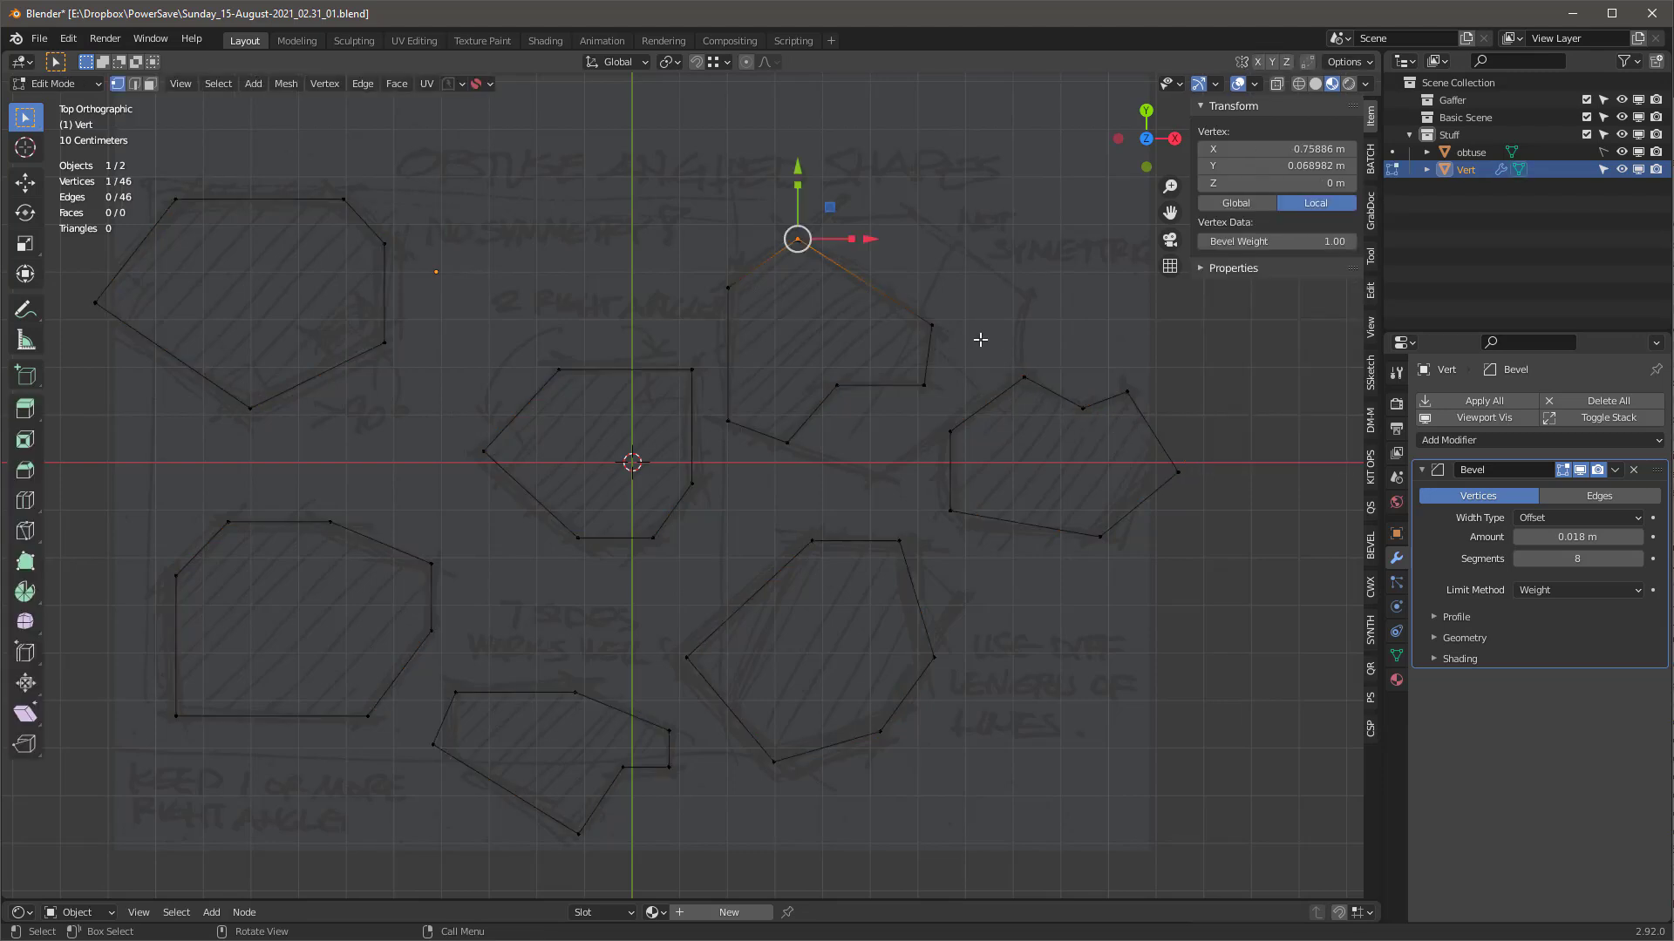
key("a")
left_click(1269, 241)
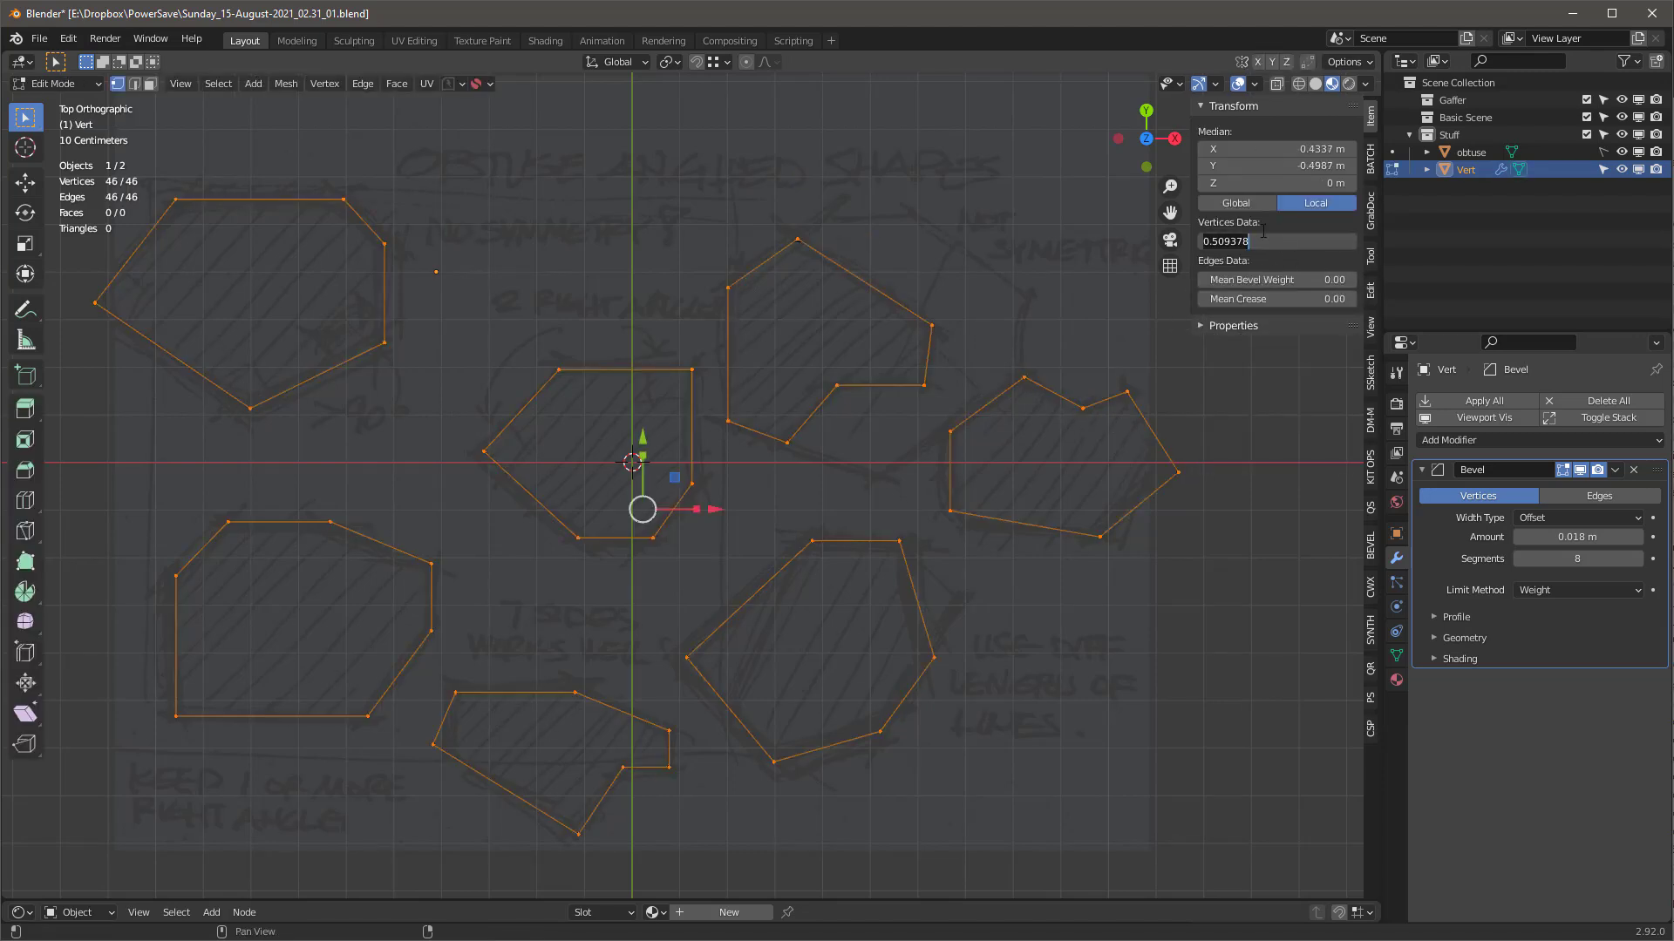
type("0")
key("Return")
left_click(1252, 239)
type(".5")
key("Return")
key("Tab")
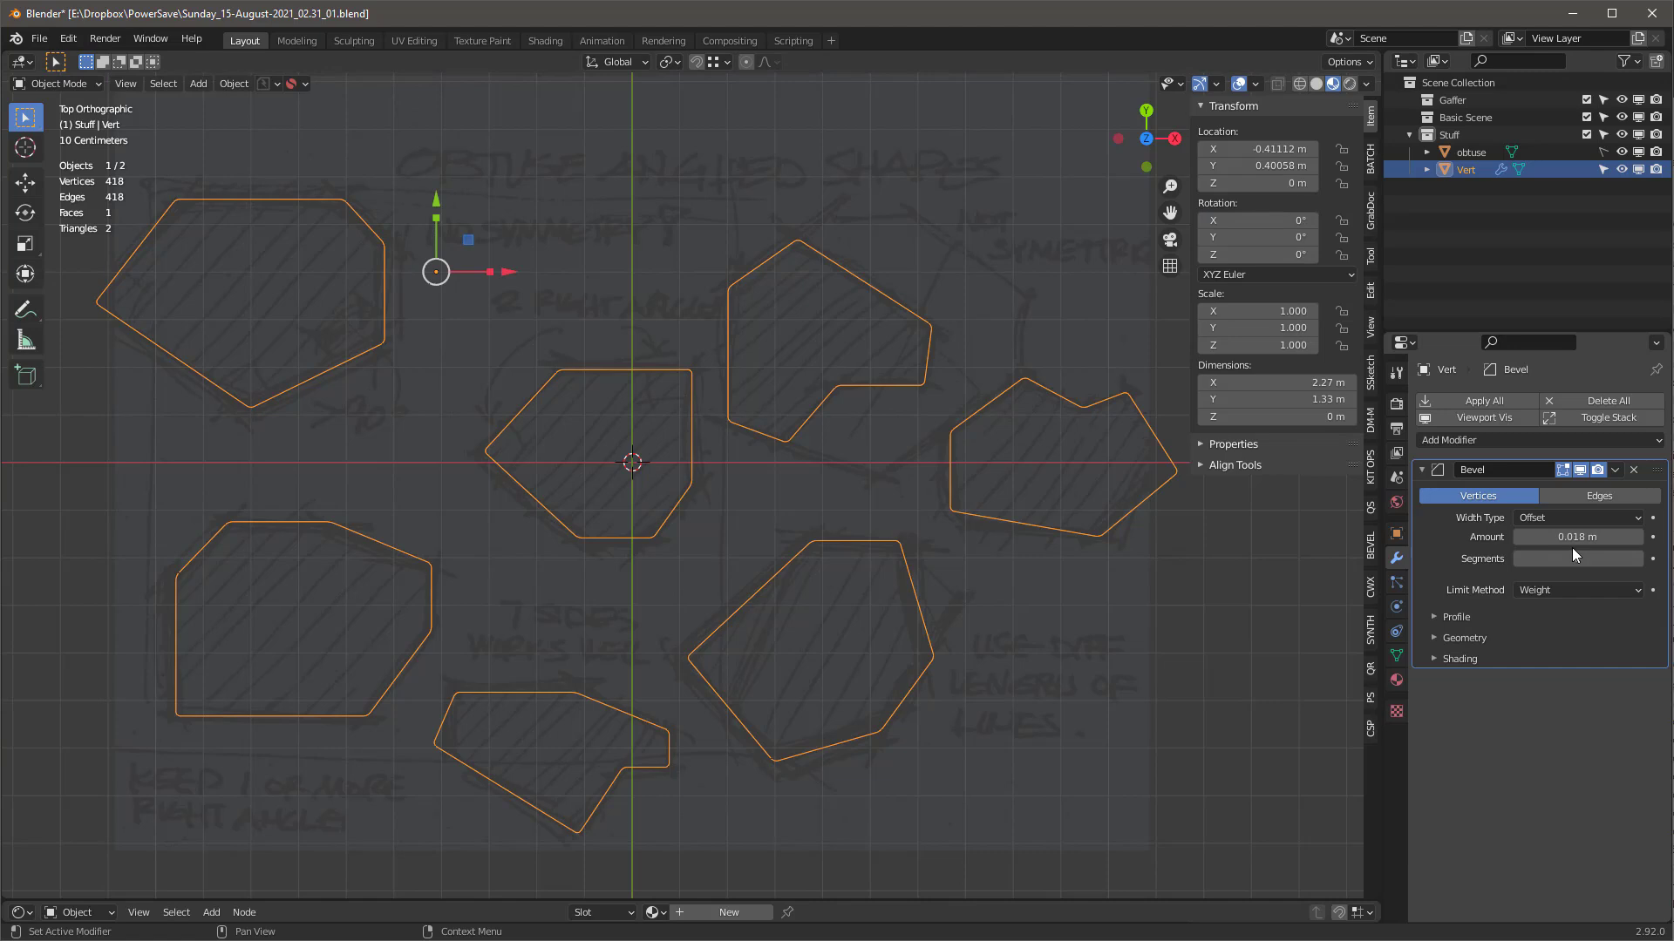
left_click_drag(1574, 537, 1635, 537)
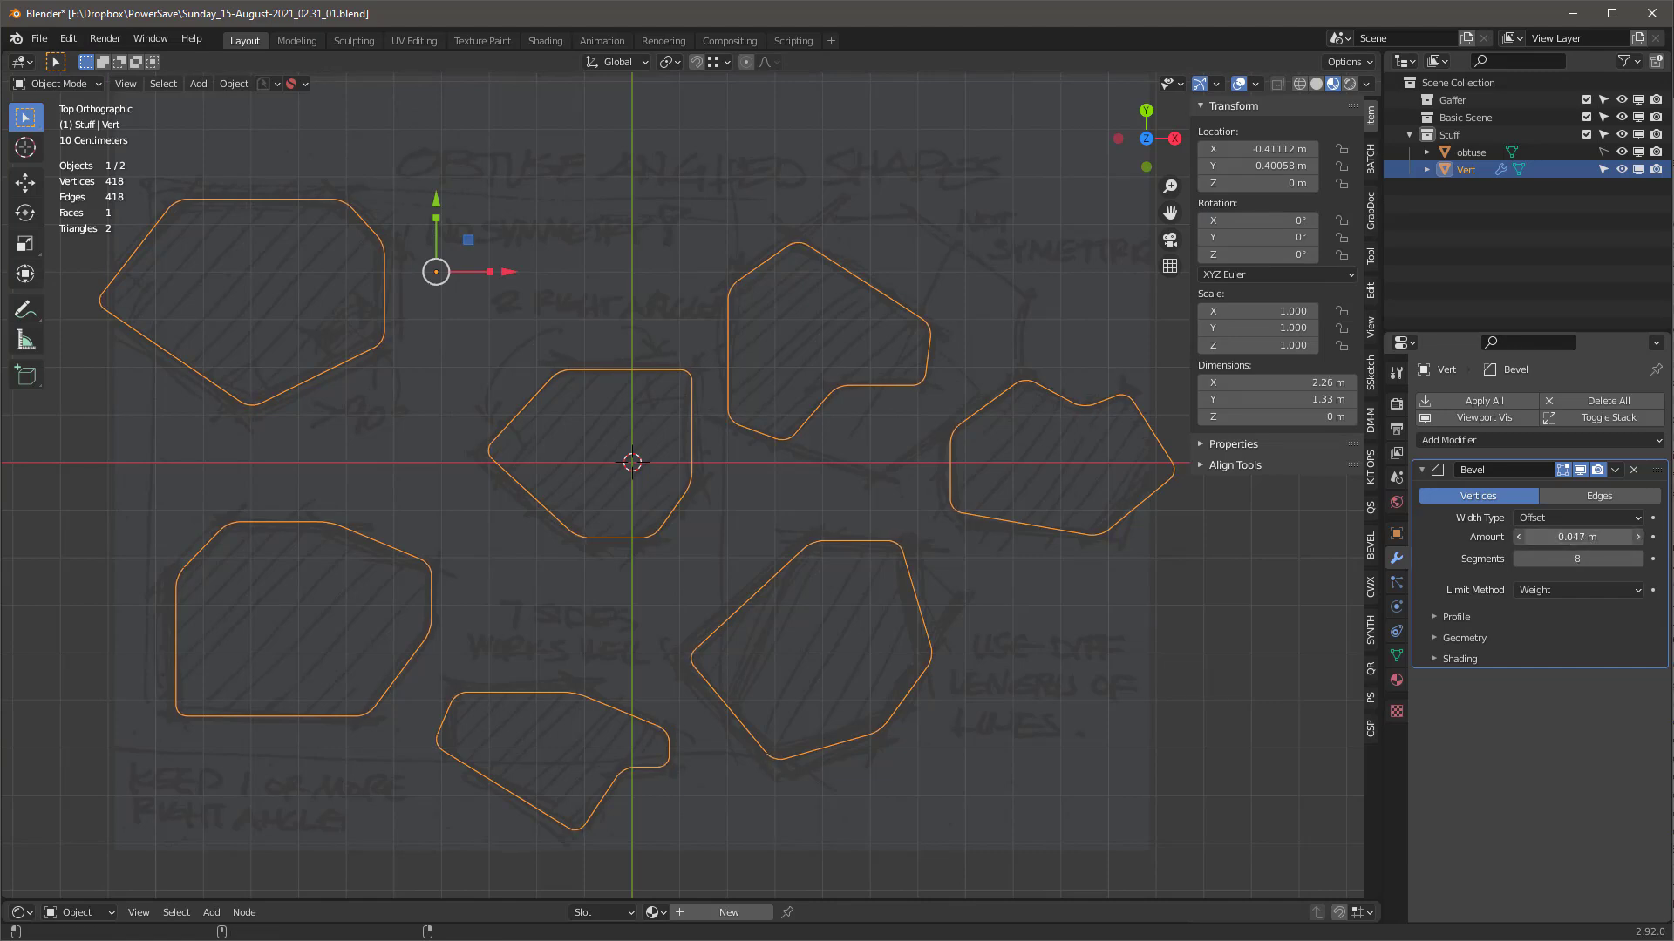
Add a Weld modifier below the Bevel and return the bevel Amount to 0.047 m.
left_click(1593, 441)
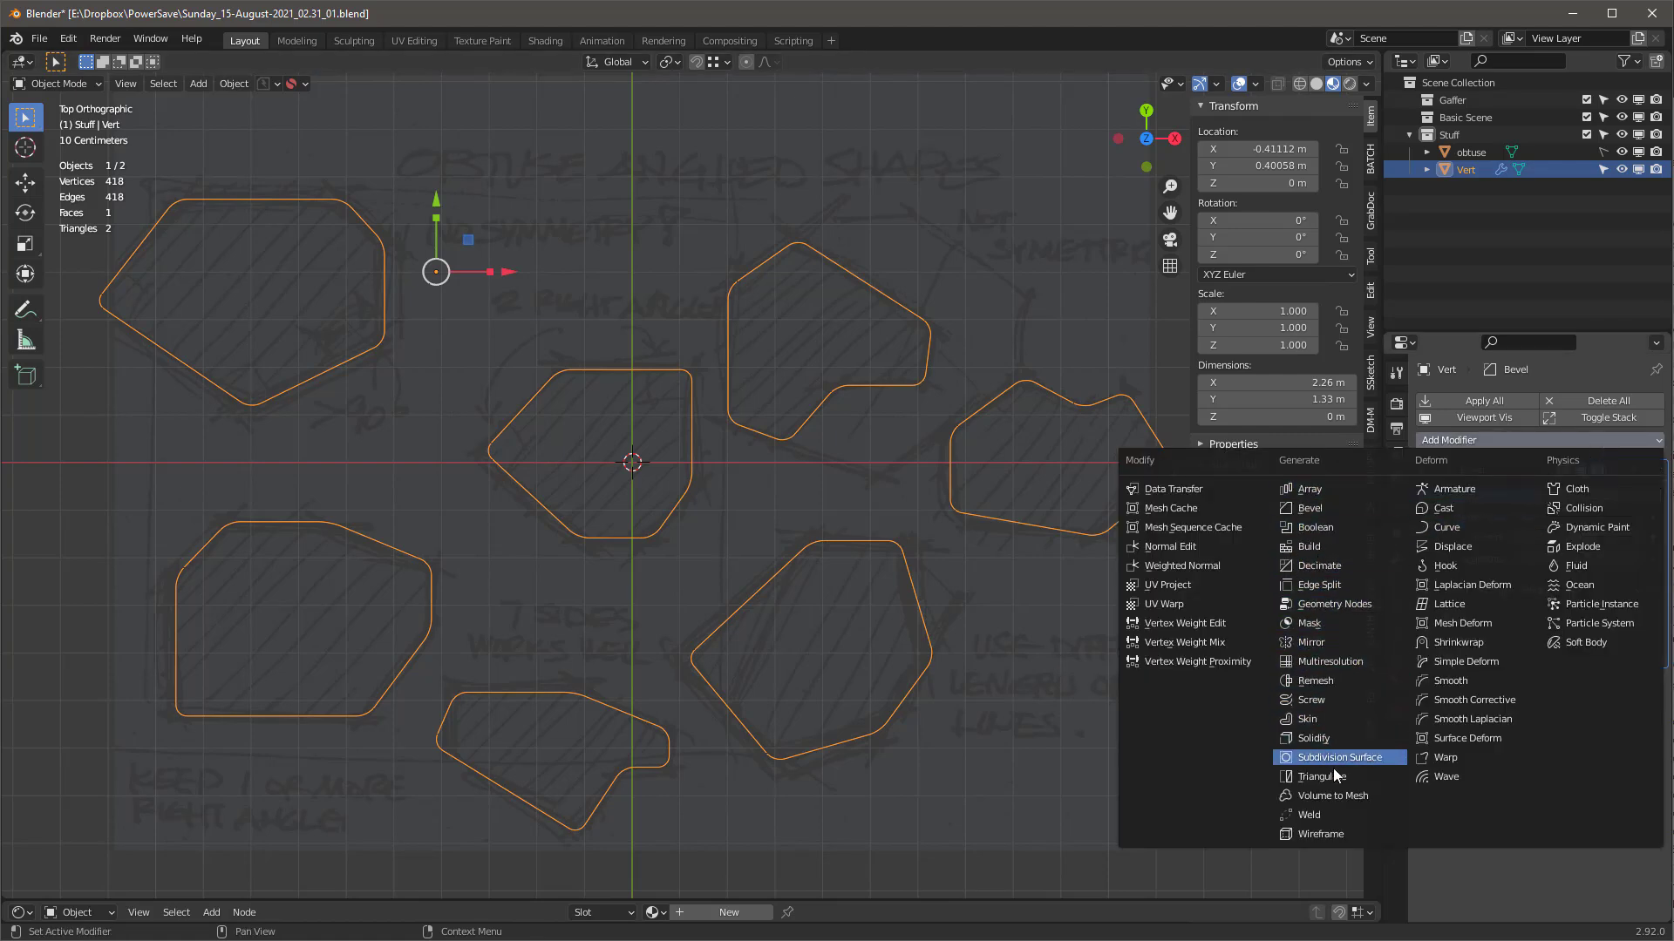
left_click(1309, 815)
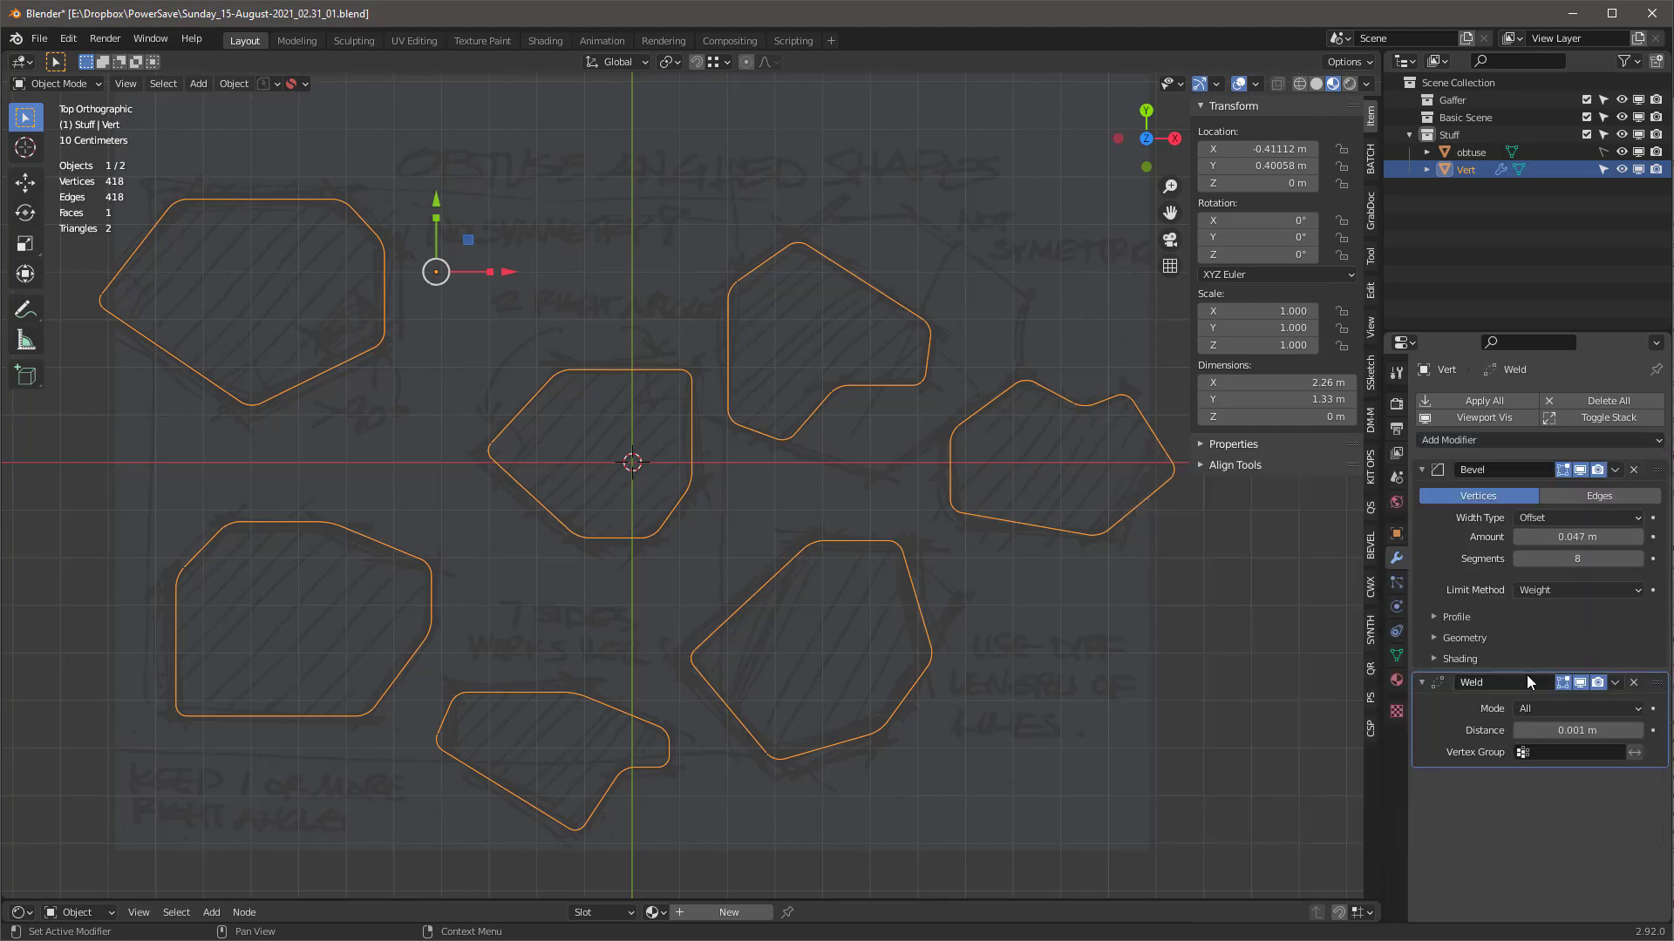
mouse_move(1569, 537)
left_mouse_down()
mouse_move(1648, 537)
mouse_move(1585, 537)
left_mouse_up()
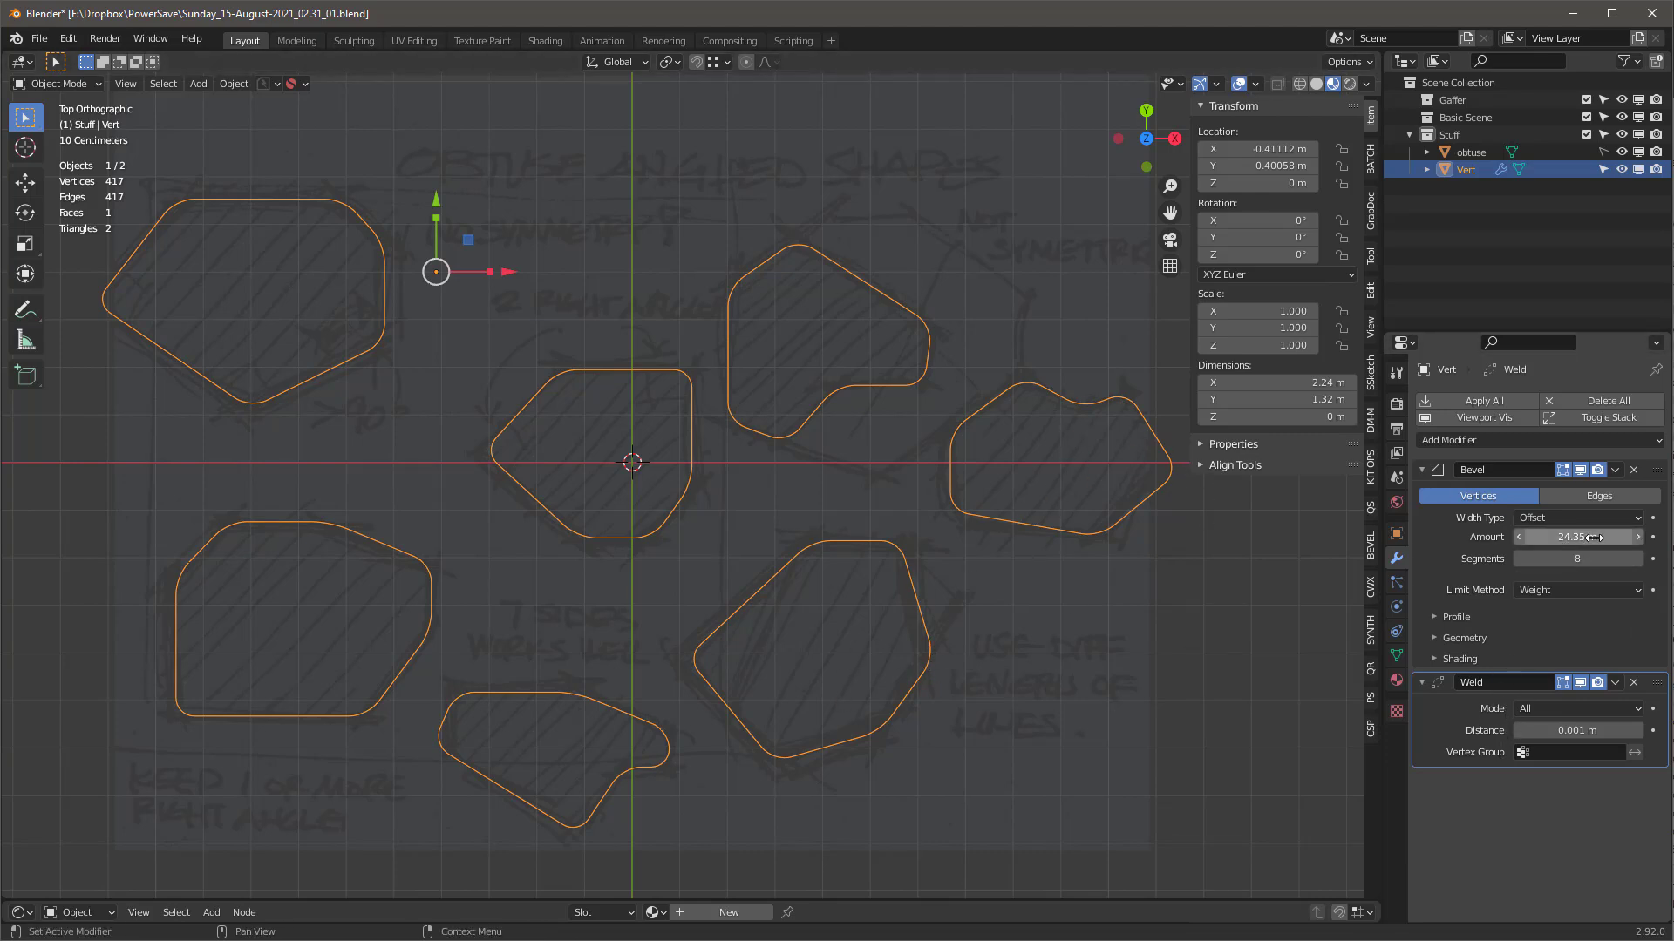
left_click_drag(1594, 537, 1499, 537)
Fill the seven Vert outlines with faces and switch to face selection.
key("Tab")
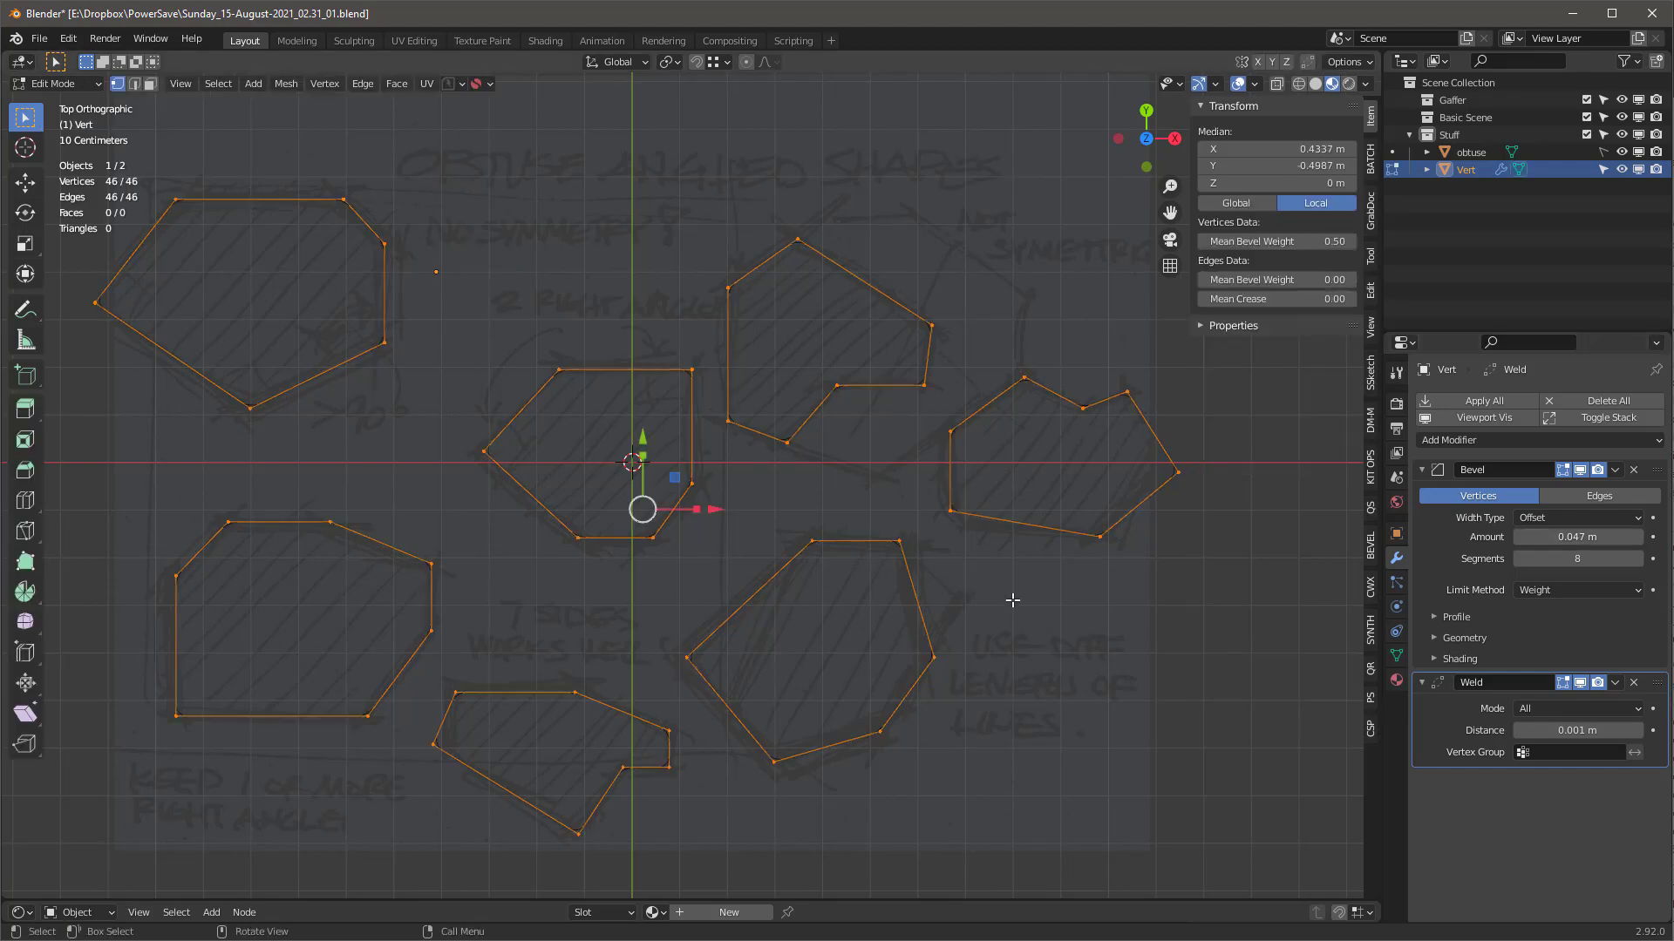
key("f")
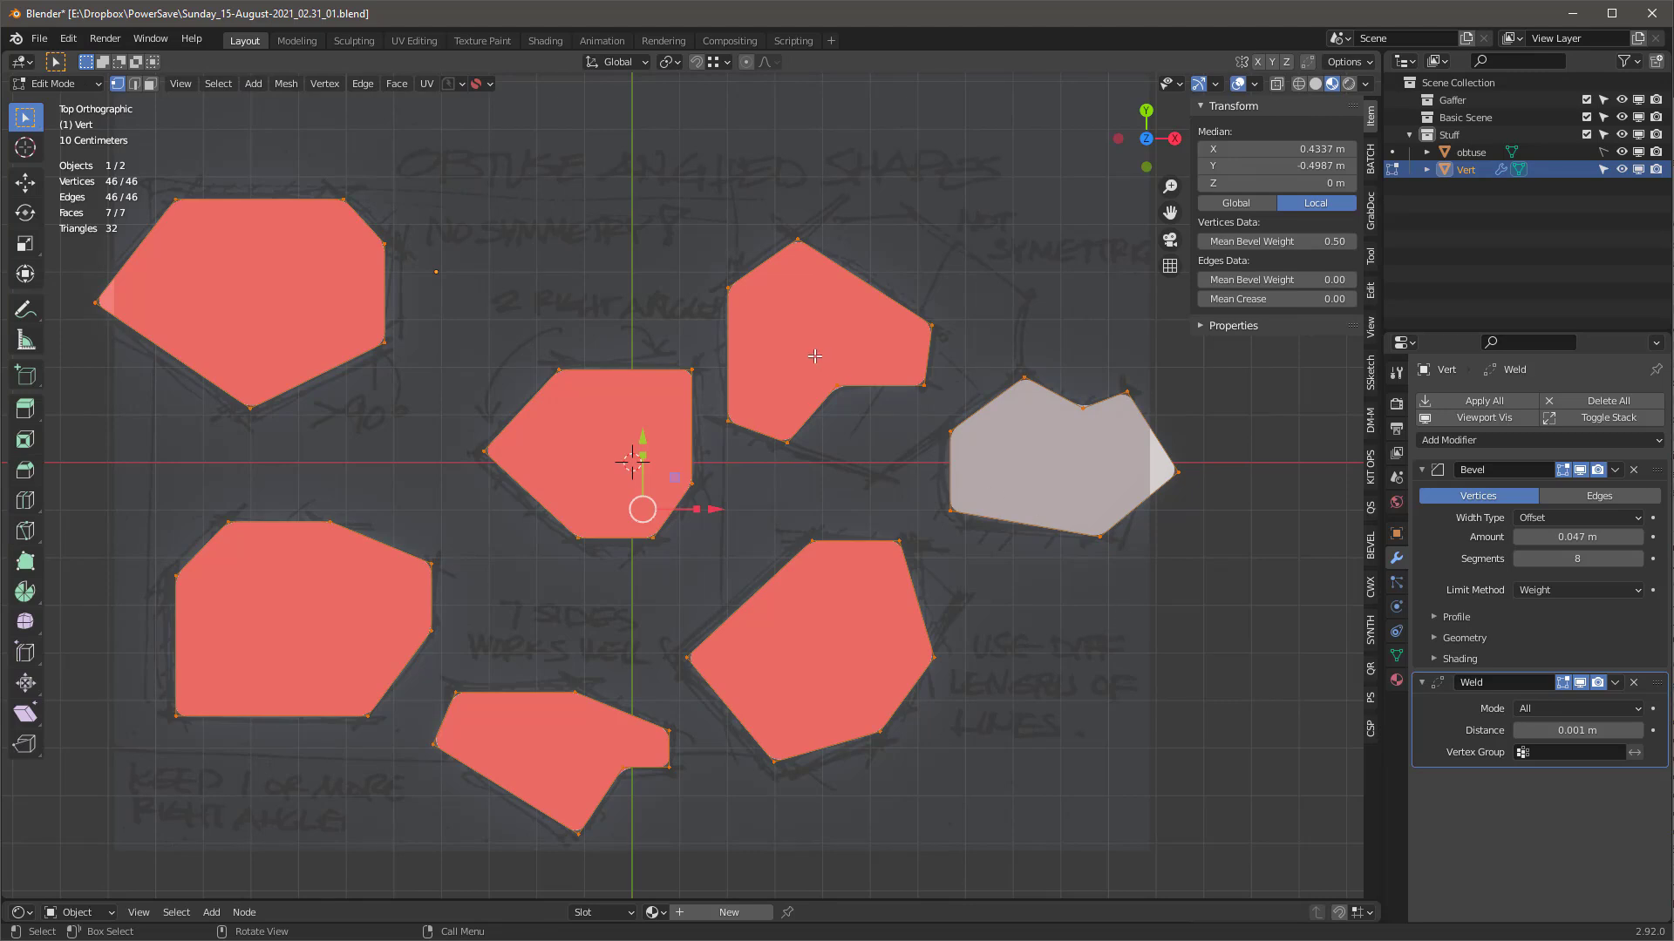
key("q")
key("2")
key("3")
Flip the normals of the top-right, centre, lower-right, bottom, lower-left and top-left faces.
left_click(741, 288)
left_click(656, 431, "shift")
left_click(757, 689, "shift")
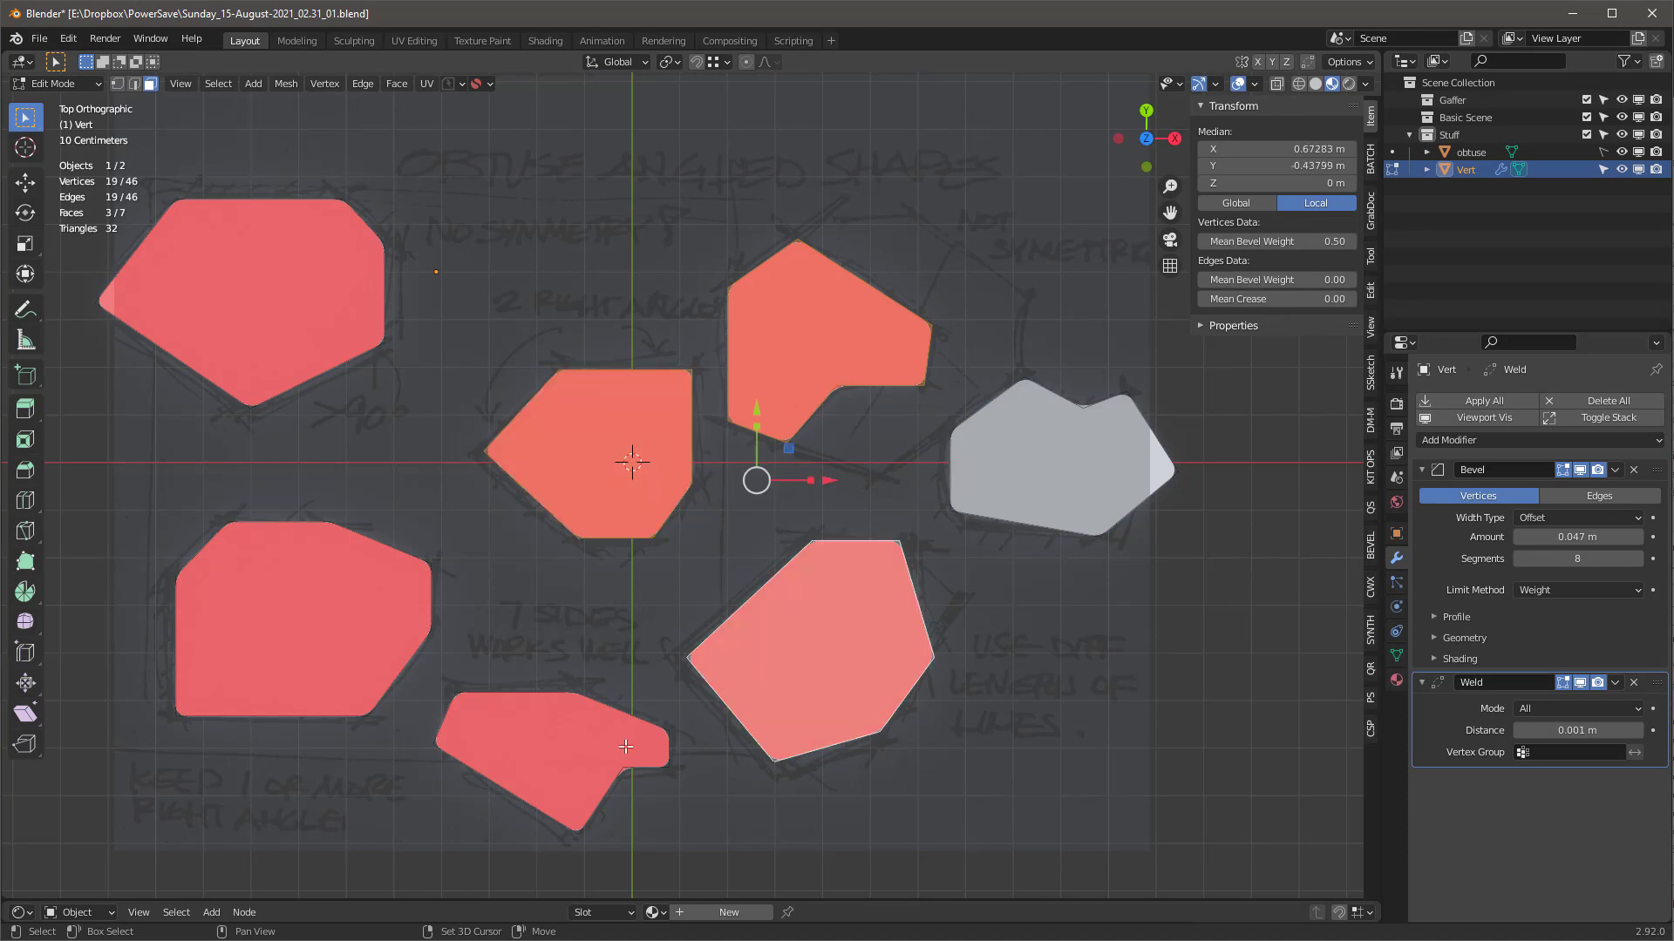
left_click(601, 747, "shift")
left_click(342, 632, "shift")
left_click(294, 280, "shift")
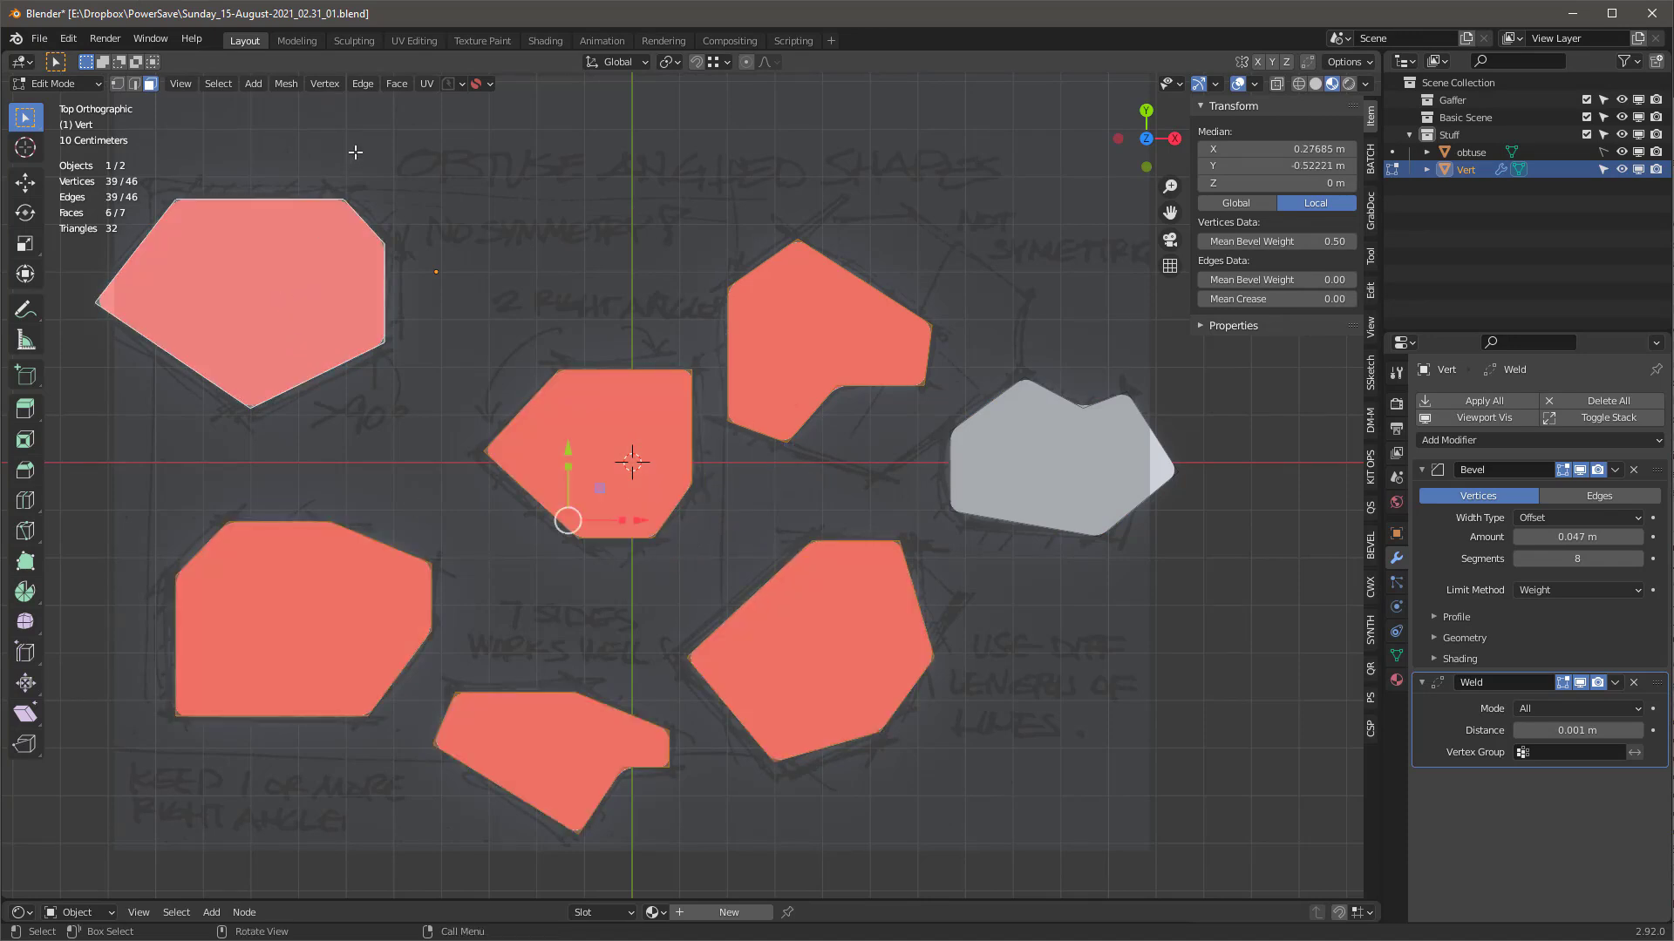
left_click(293, 83)
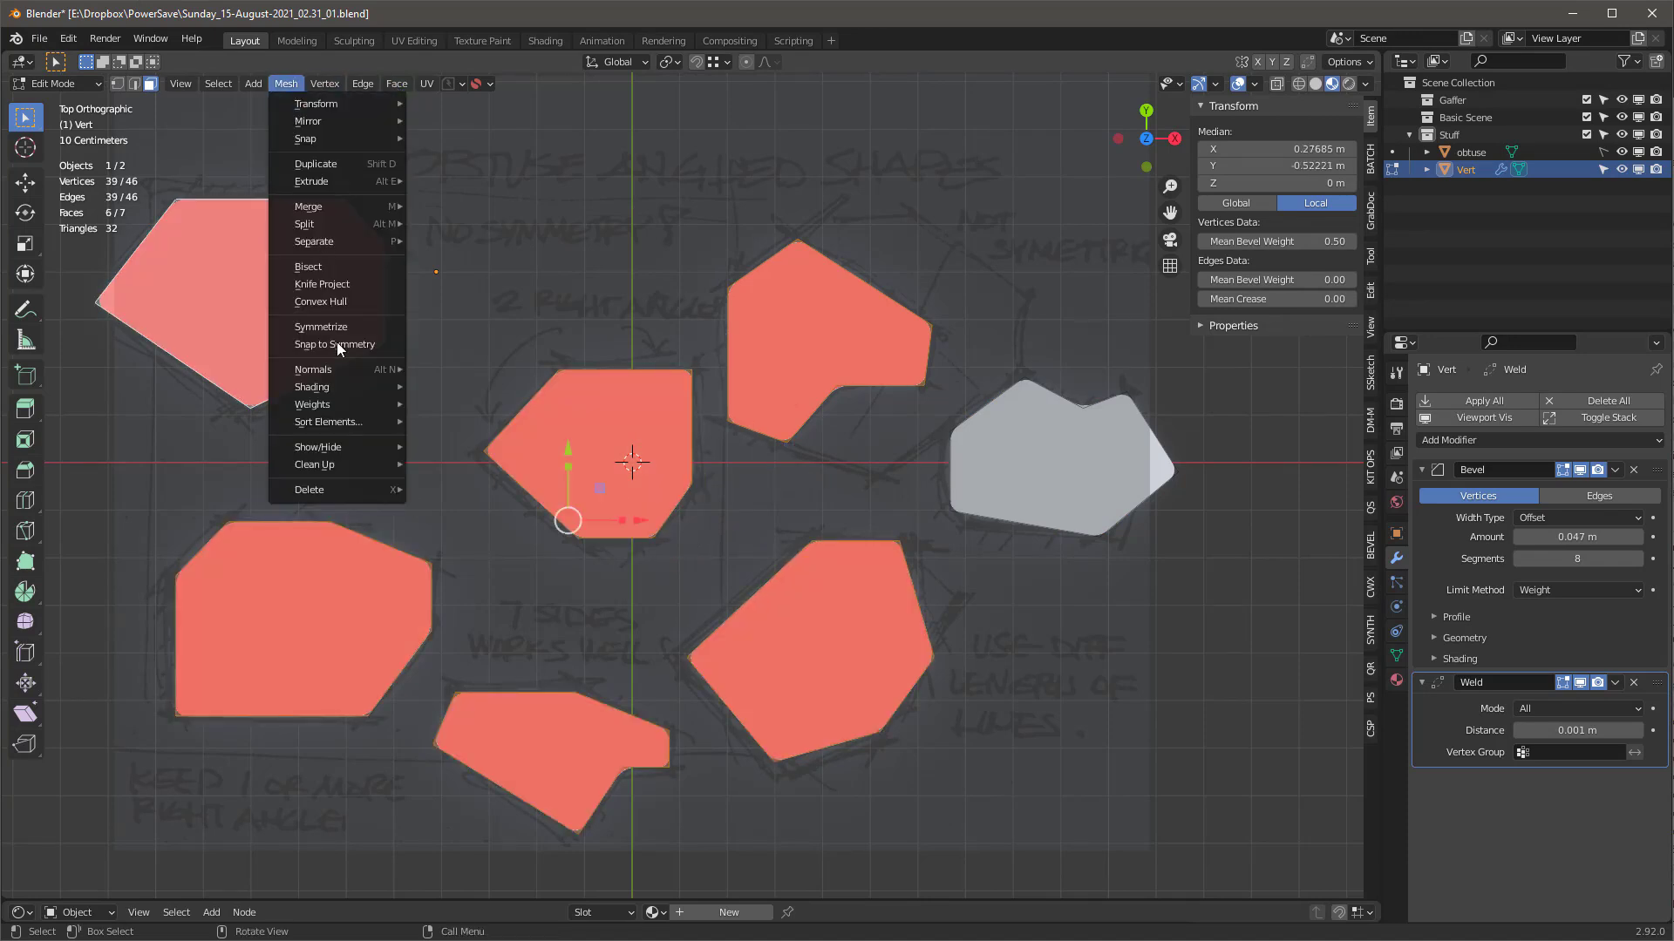
mouse_move(331, 363)
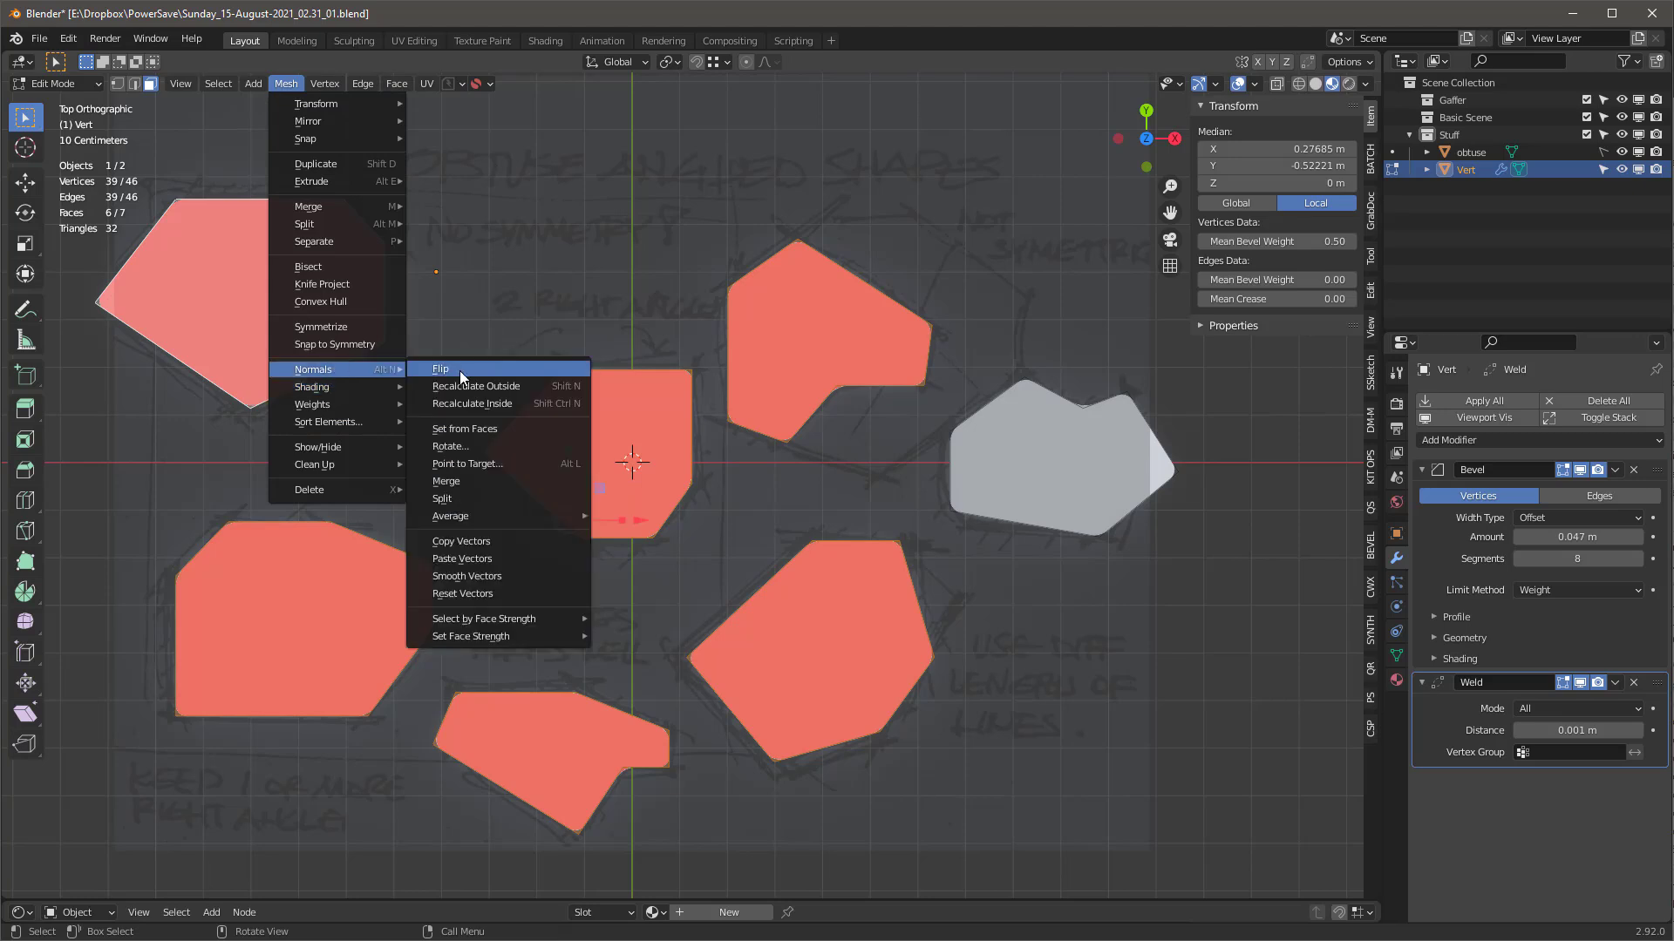
left_click(458, 368)
Deselect all mesh elements and save the blend file.
key("shift+g")
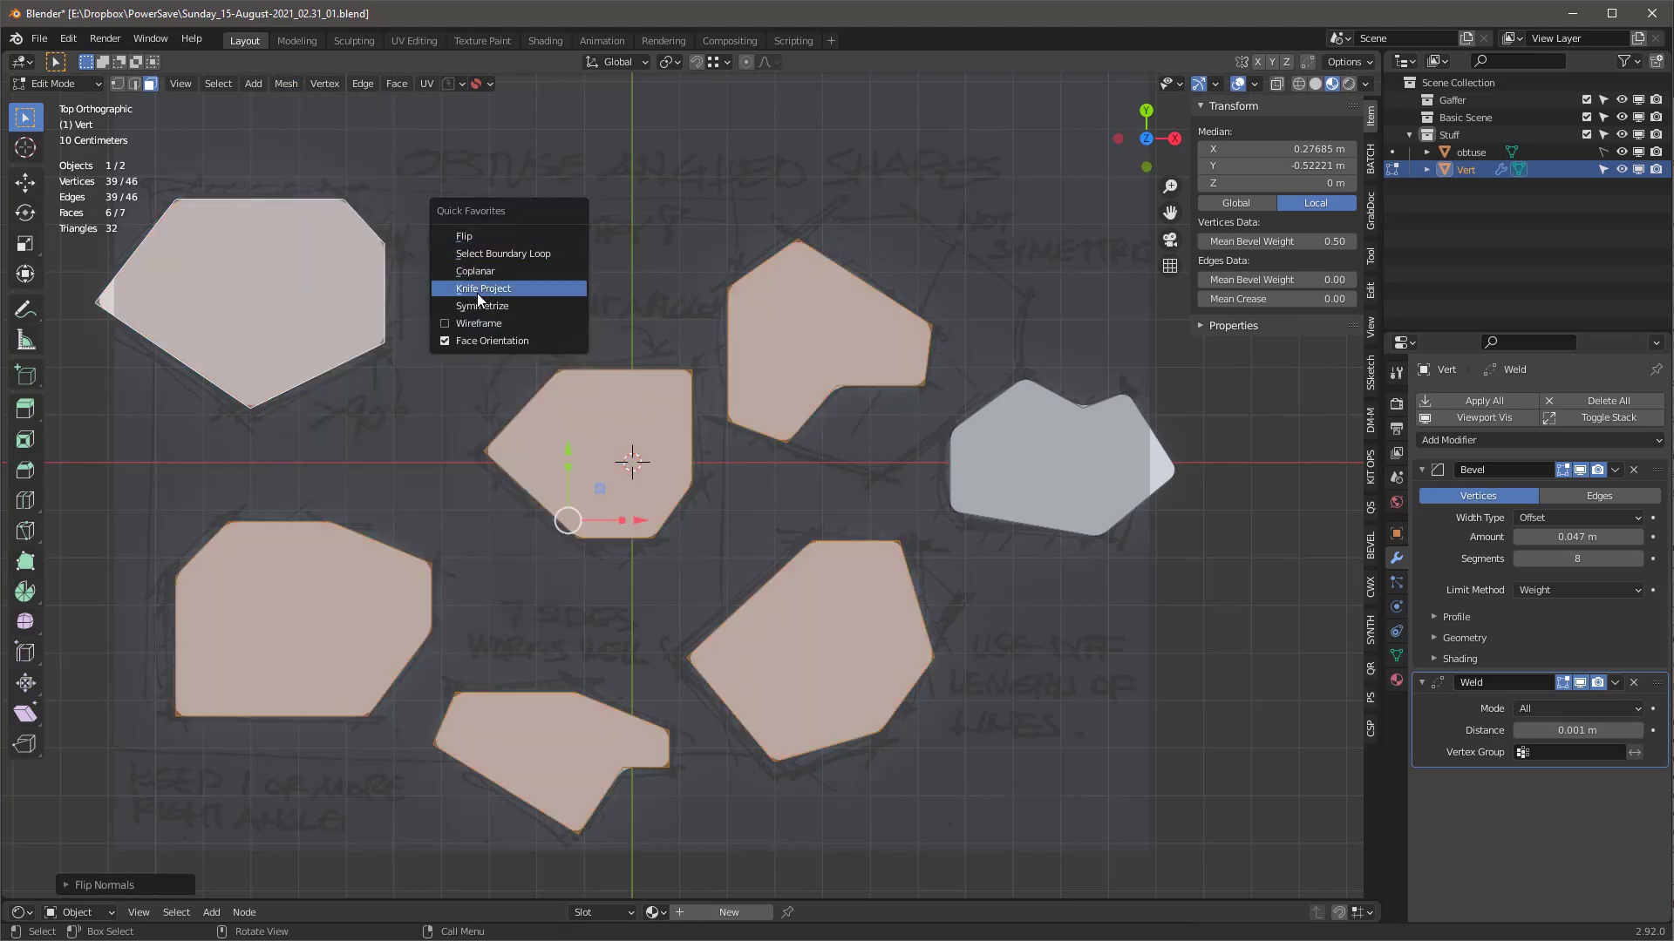
left_click(664, 156)
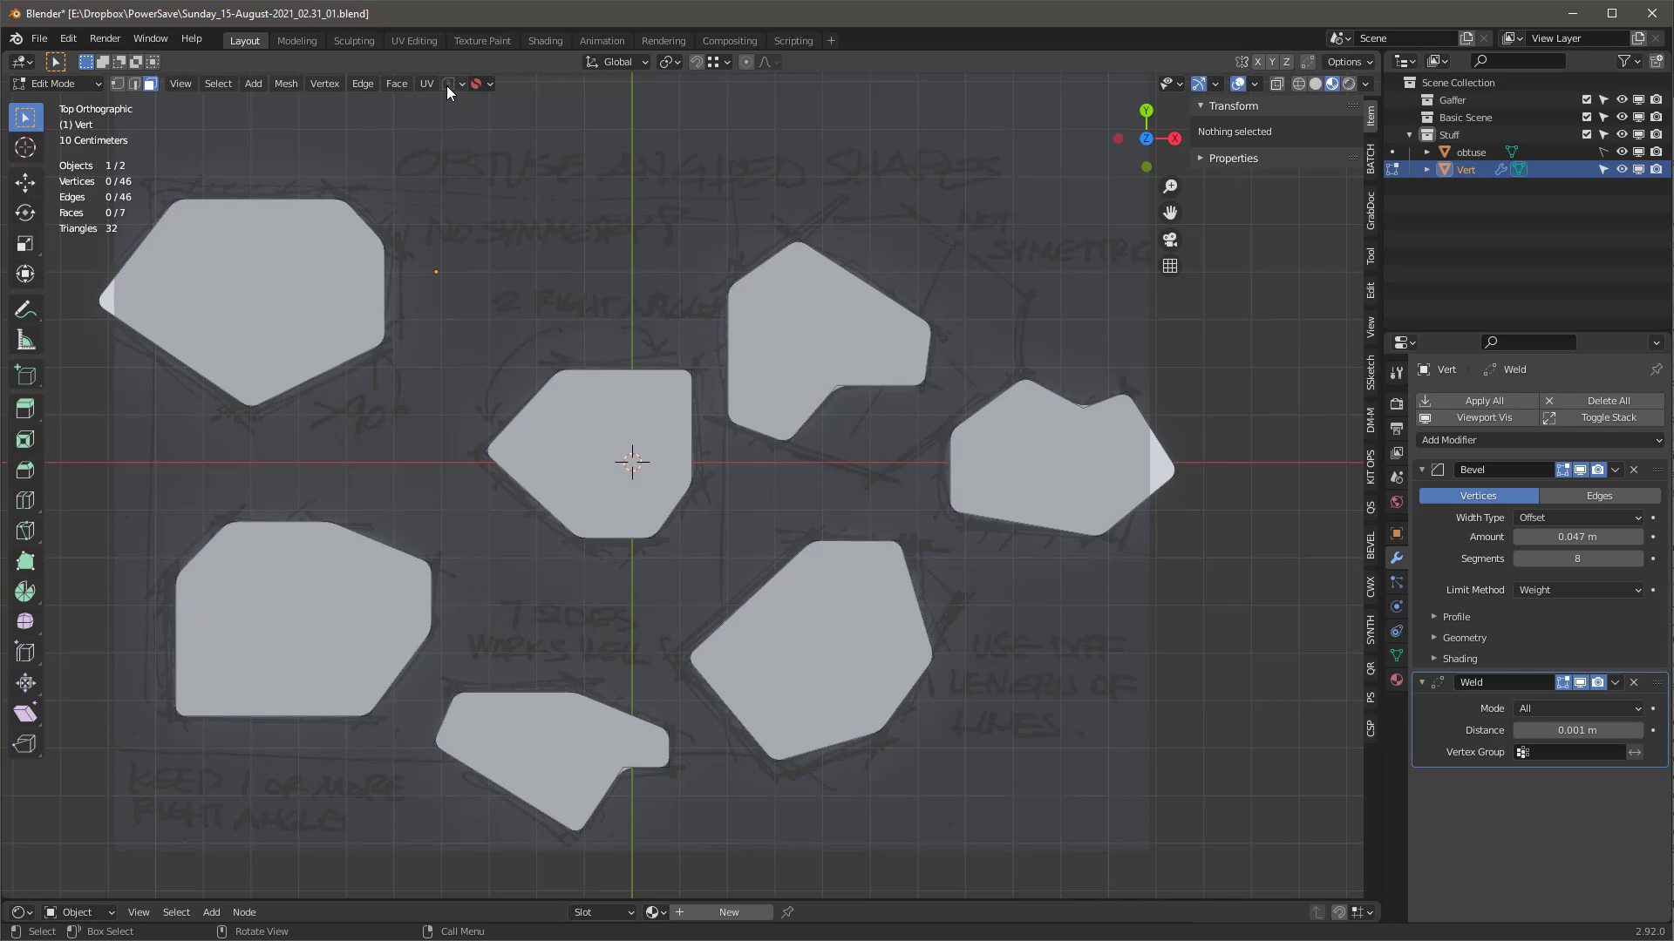
key("ctrl+s")
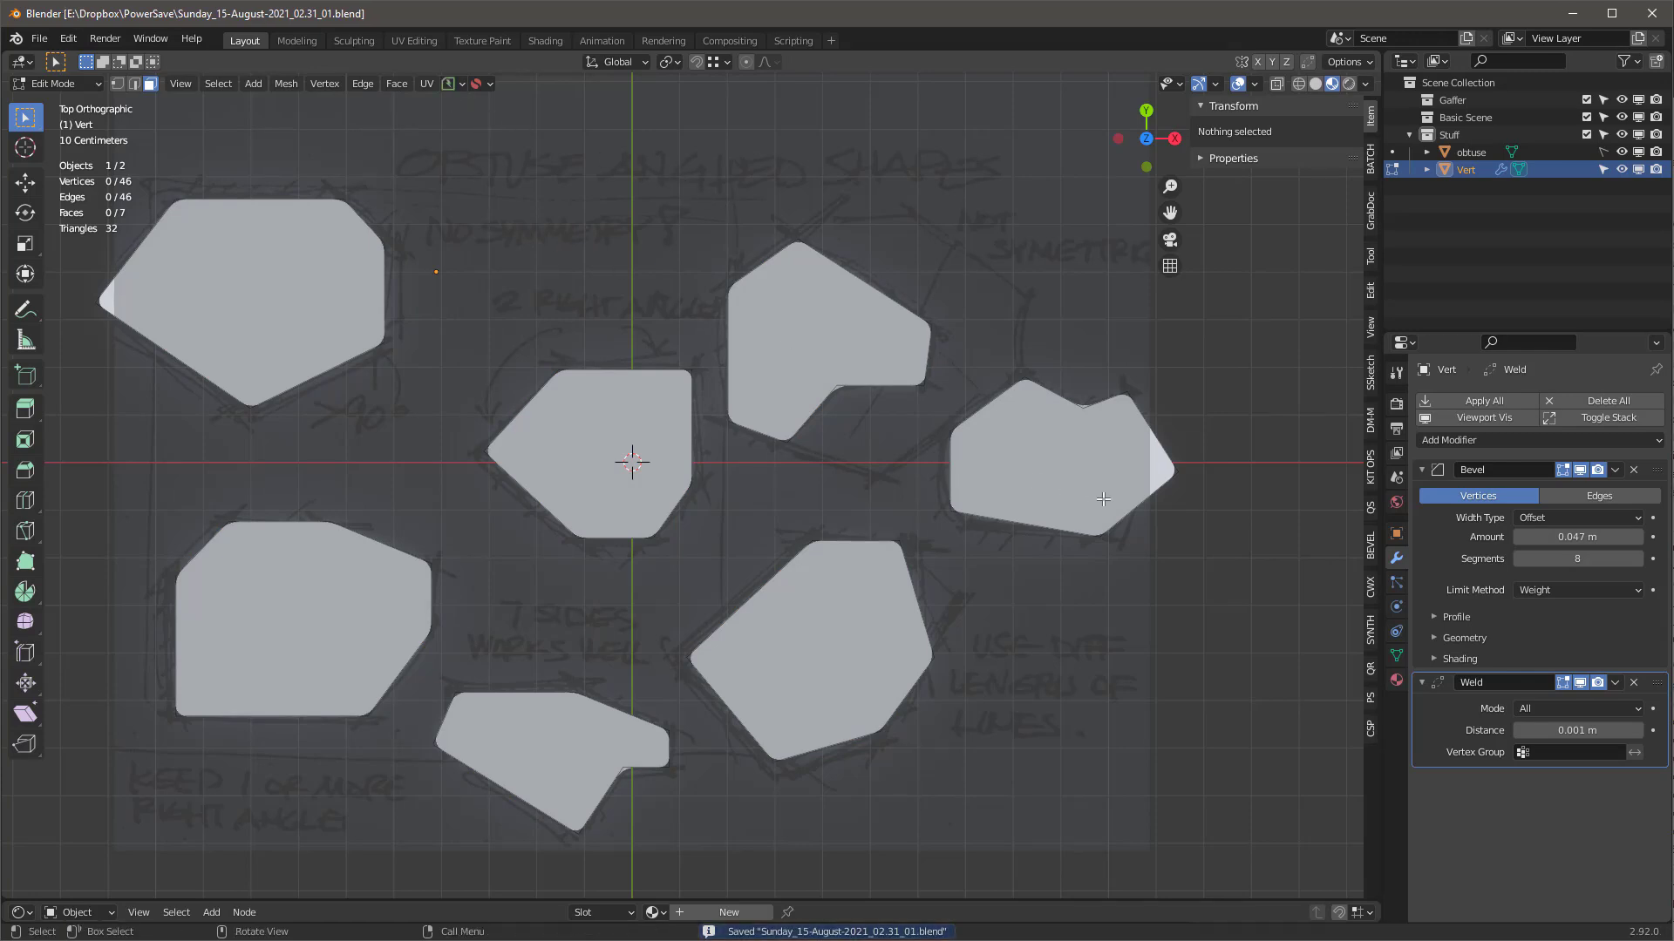
scroll(1058, 584, "down", 1)
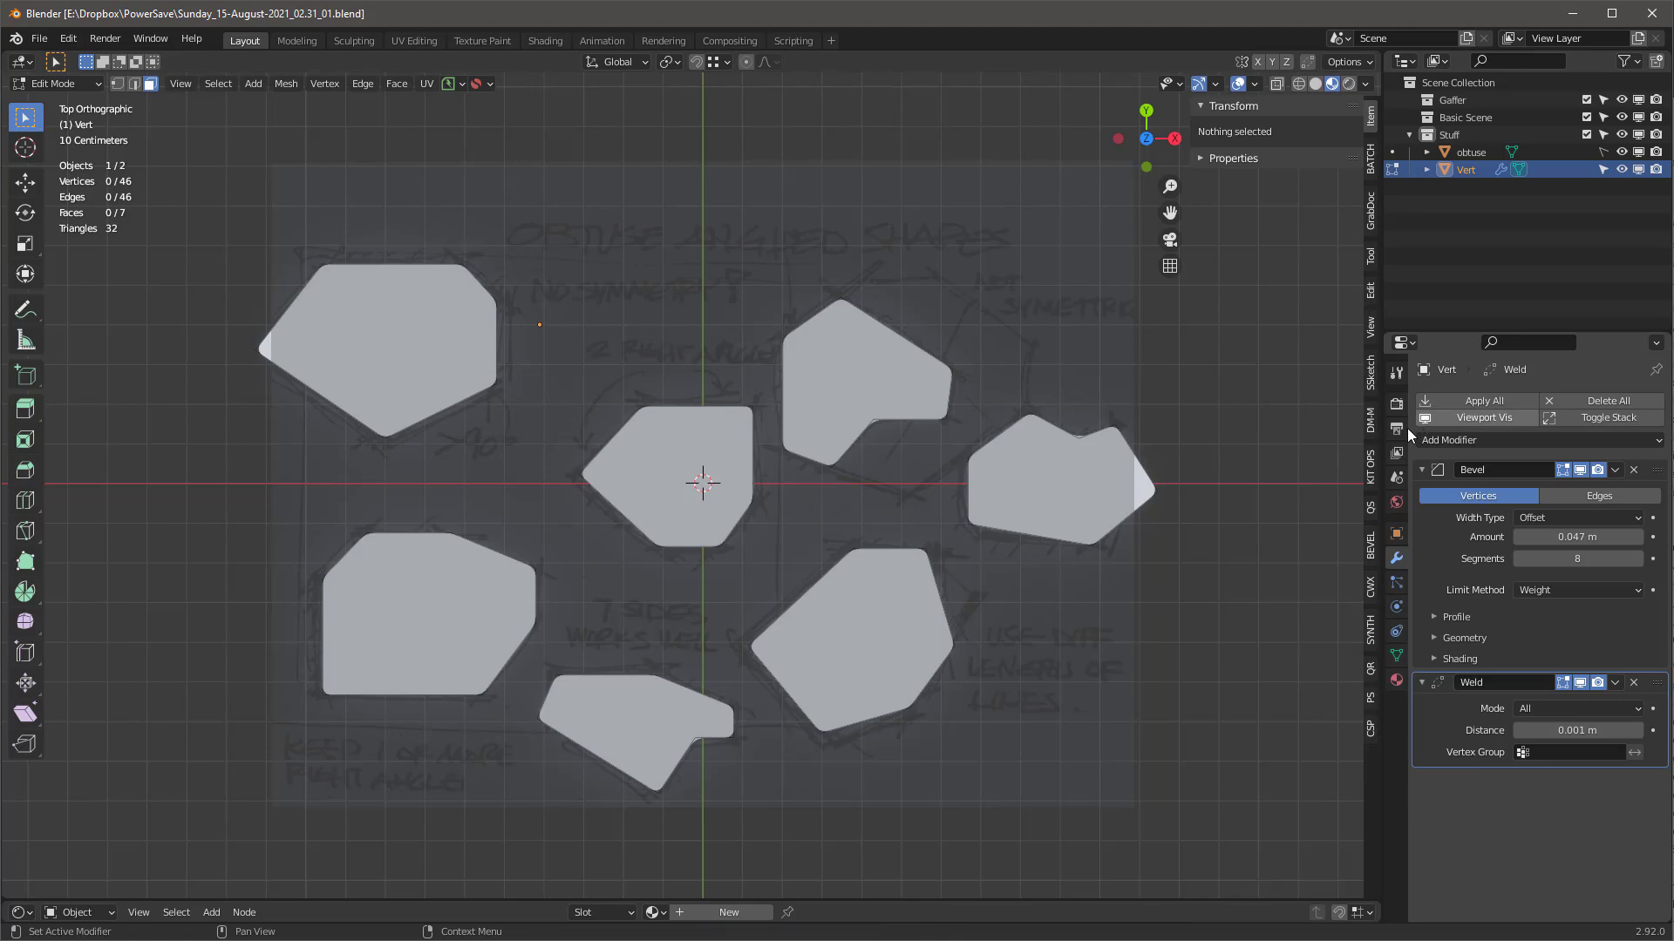
Add a Solidify modifier with offset 0 and 0.045 m thickness.
left_click(1473, 441)
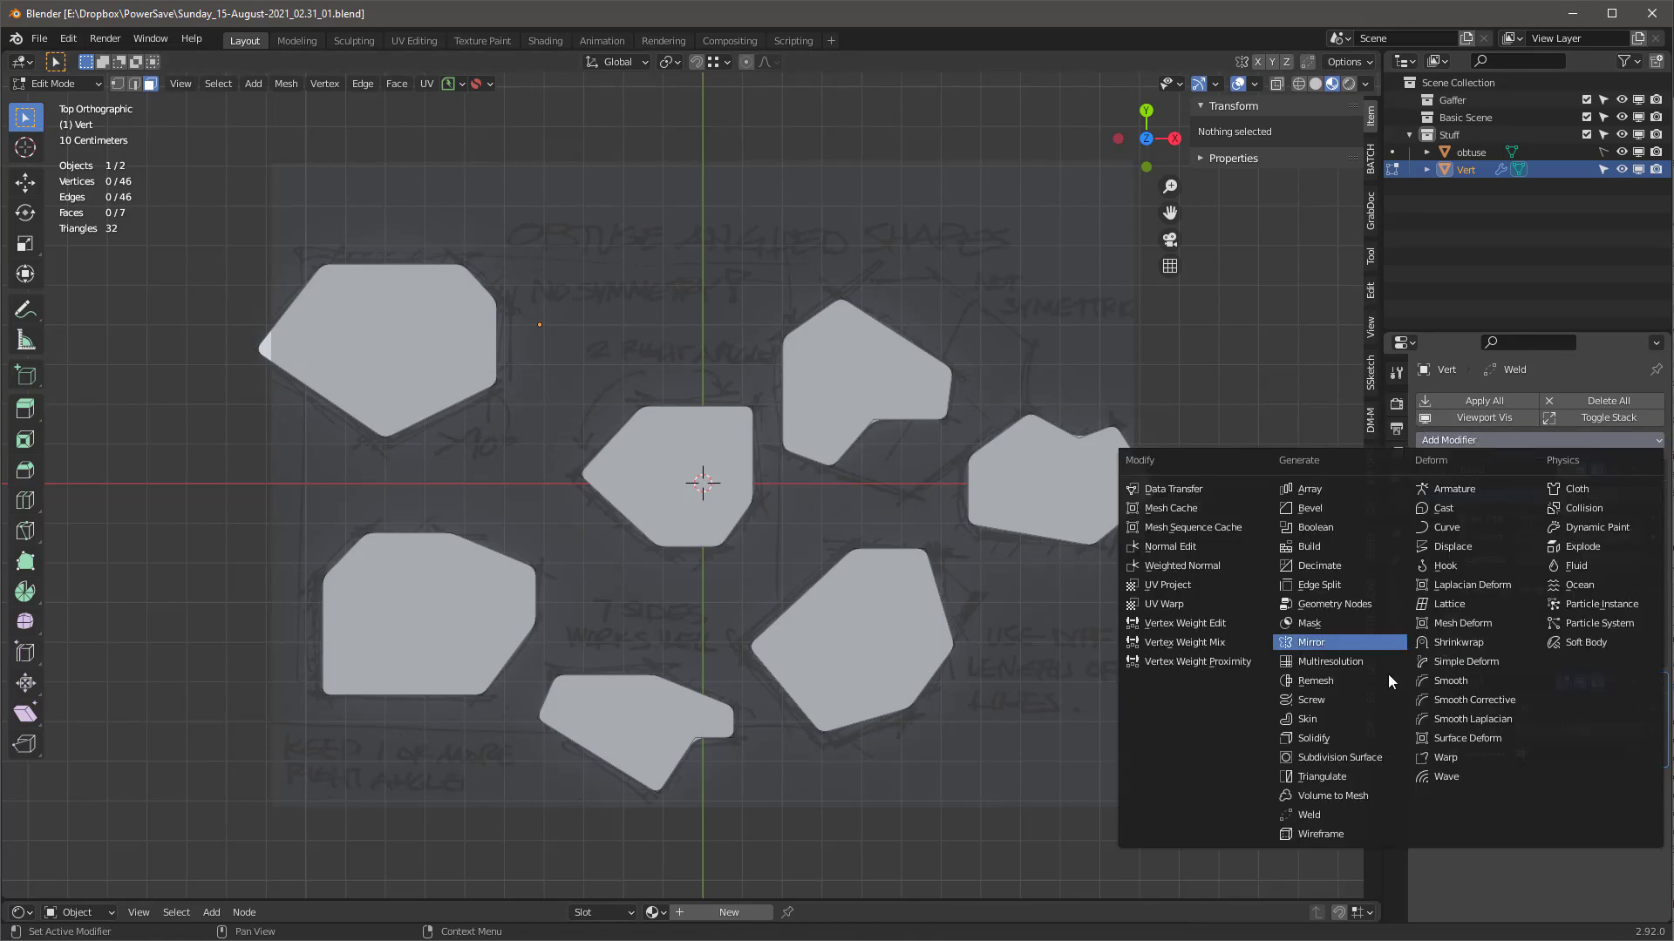
left_click(1352, 738)
middle_click_drag(1055, 665, 1059, 523)
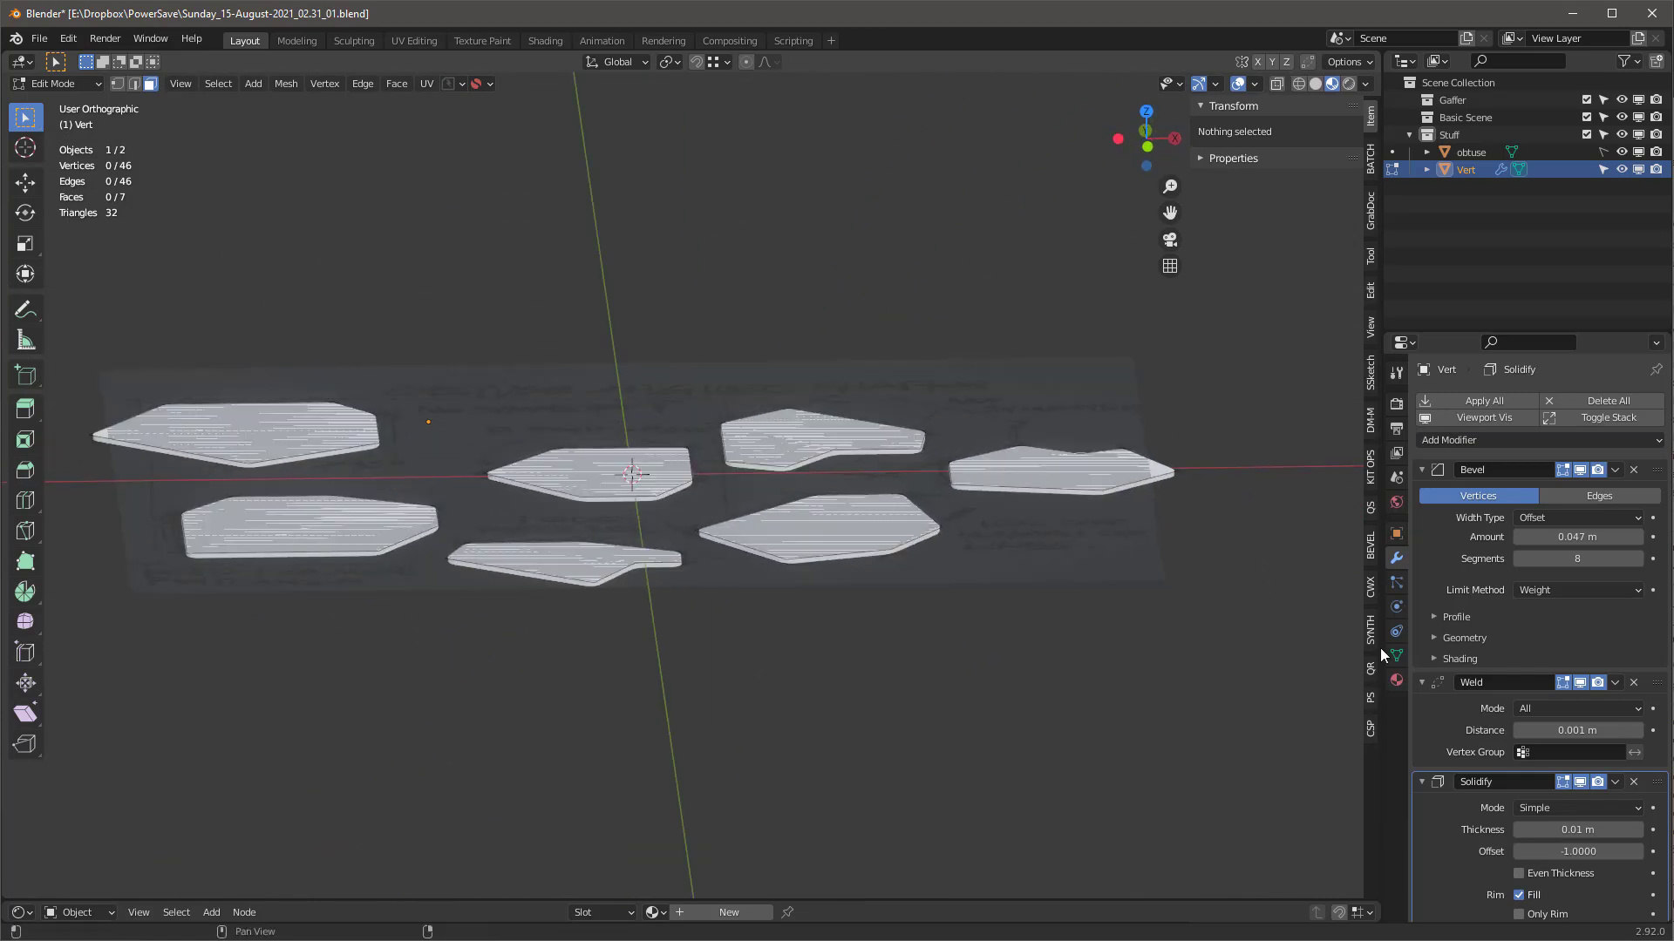
left_click(1577, 850)
type("0")
key("Return")
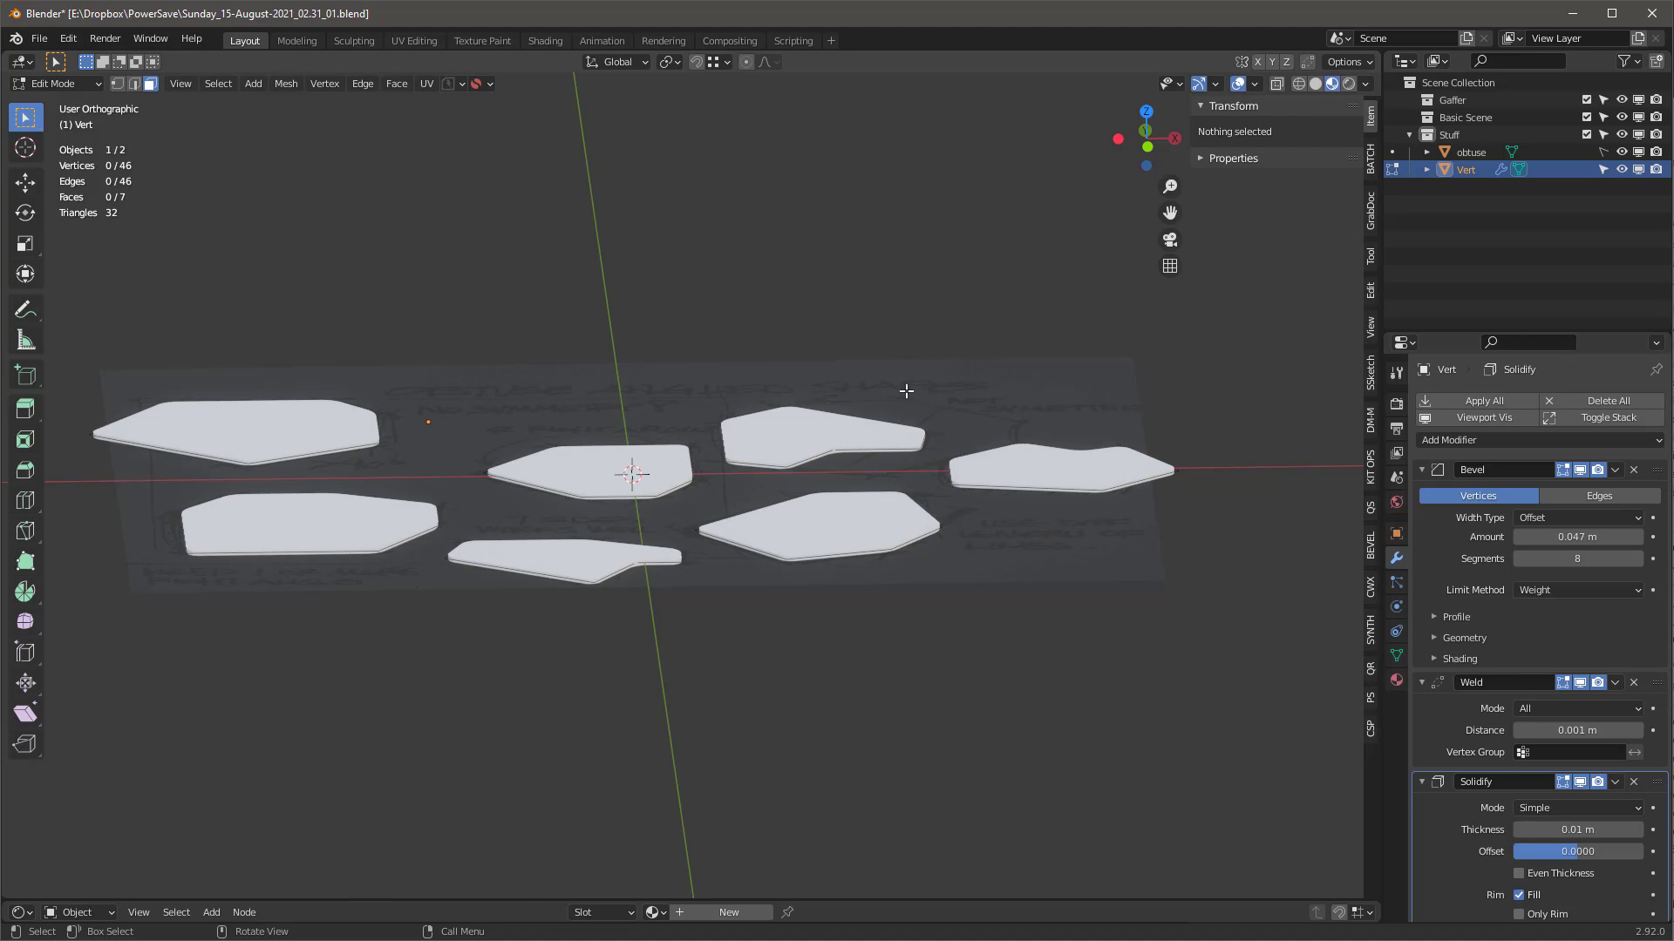
left_click(1578, 829)
type("0.09")
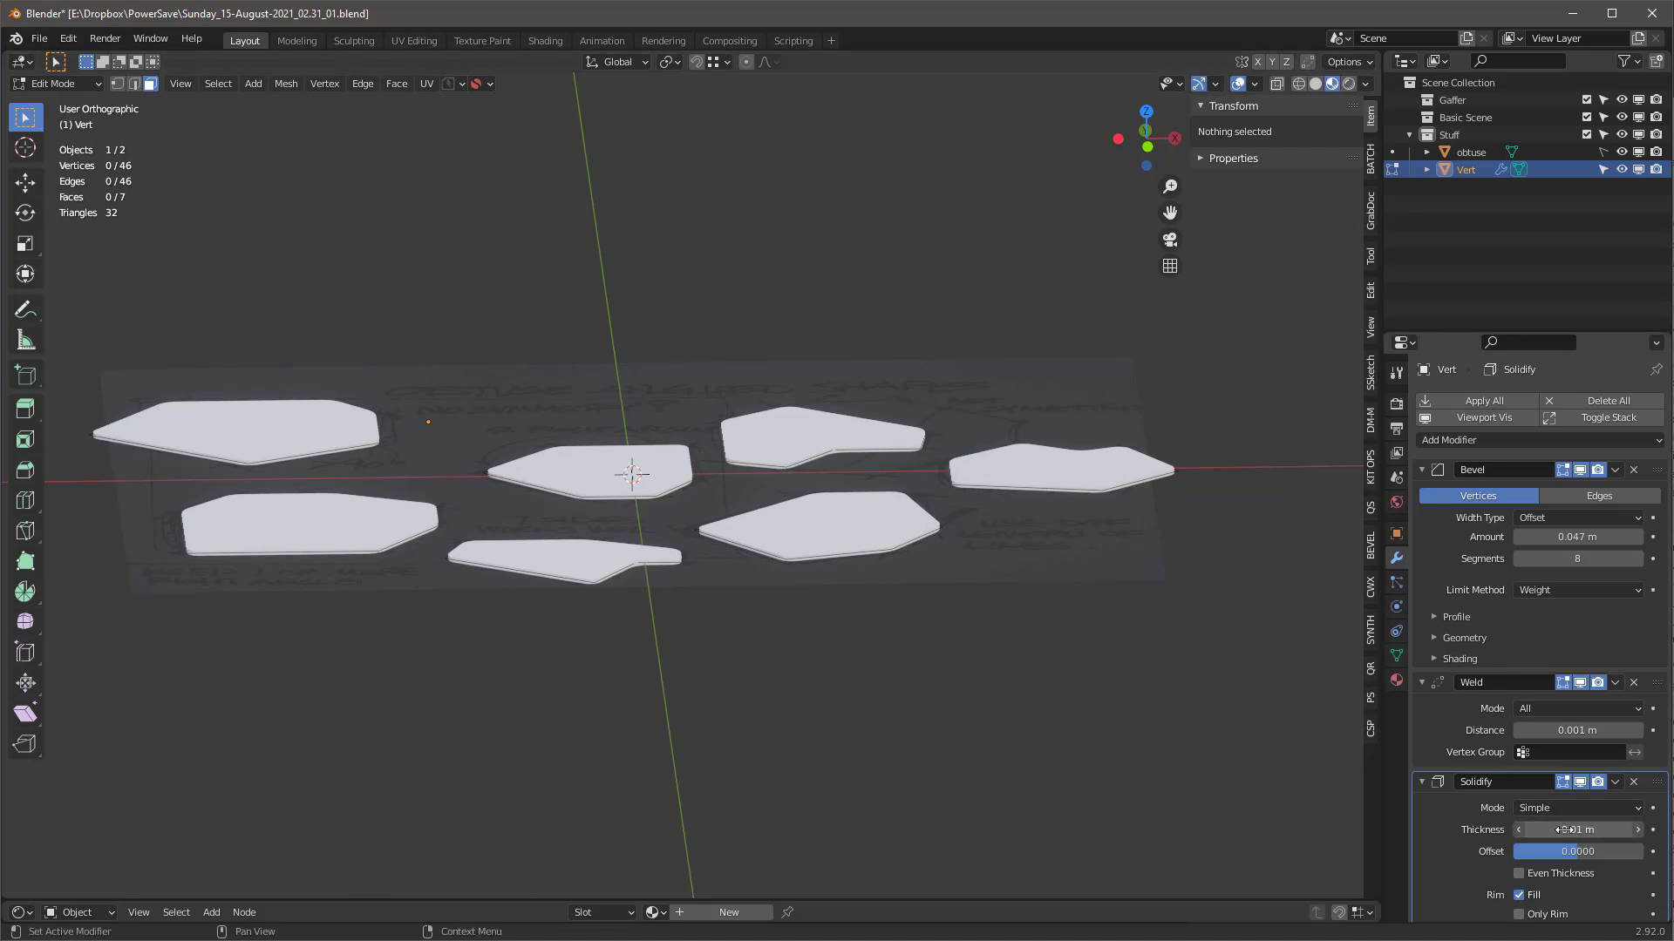
key("Return")
middle_click_drag(882, 578, 824, 571)
scroll(824, 571, "down", 2)
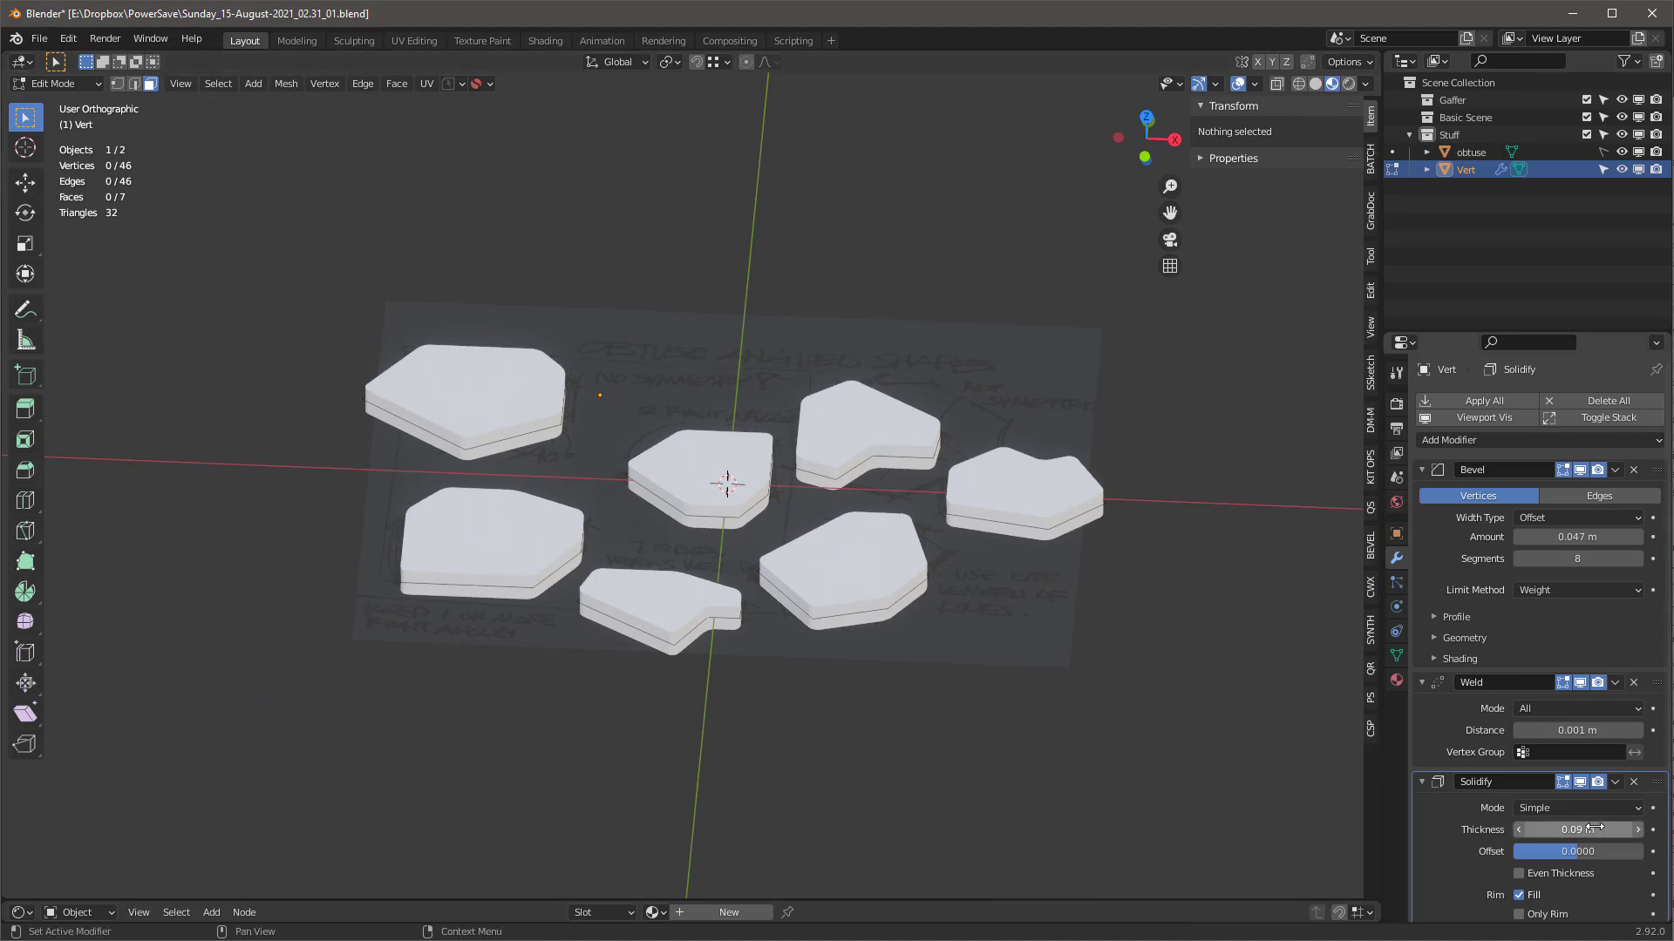
left_click_drag(1594, 829, 1565, 829)
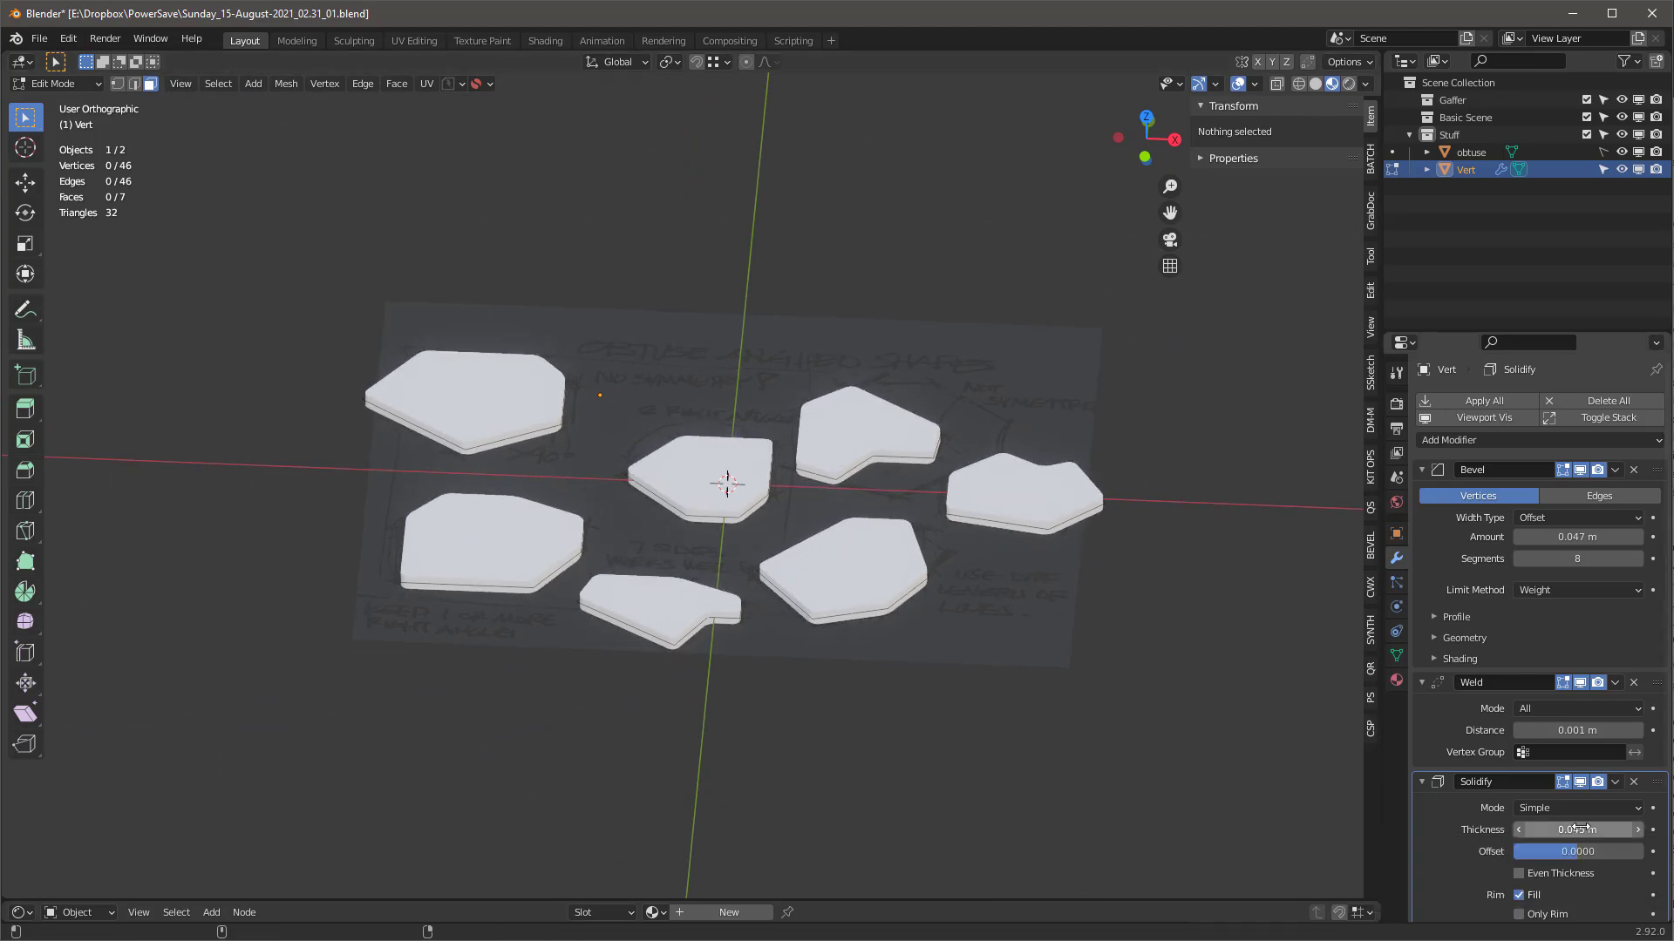
Assign the sy_cutter material to the Vert shapes.
middle_click_drag(924, 558, 833, 609)
left_click(652, 913)
left_click(688, 766)
Turn off edit-mode display for the Bevel and Solidify modifiers.
key("Tab")
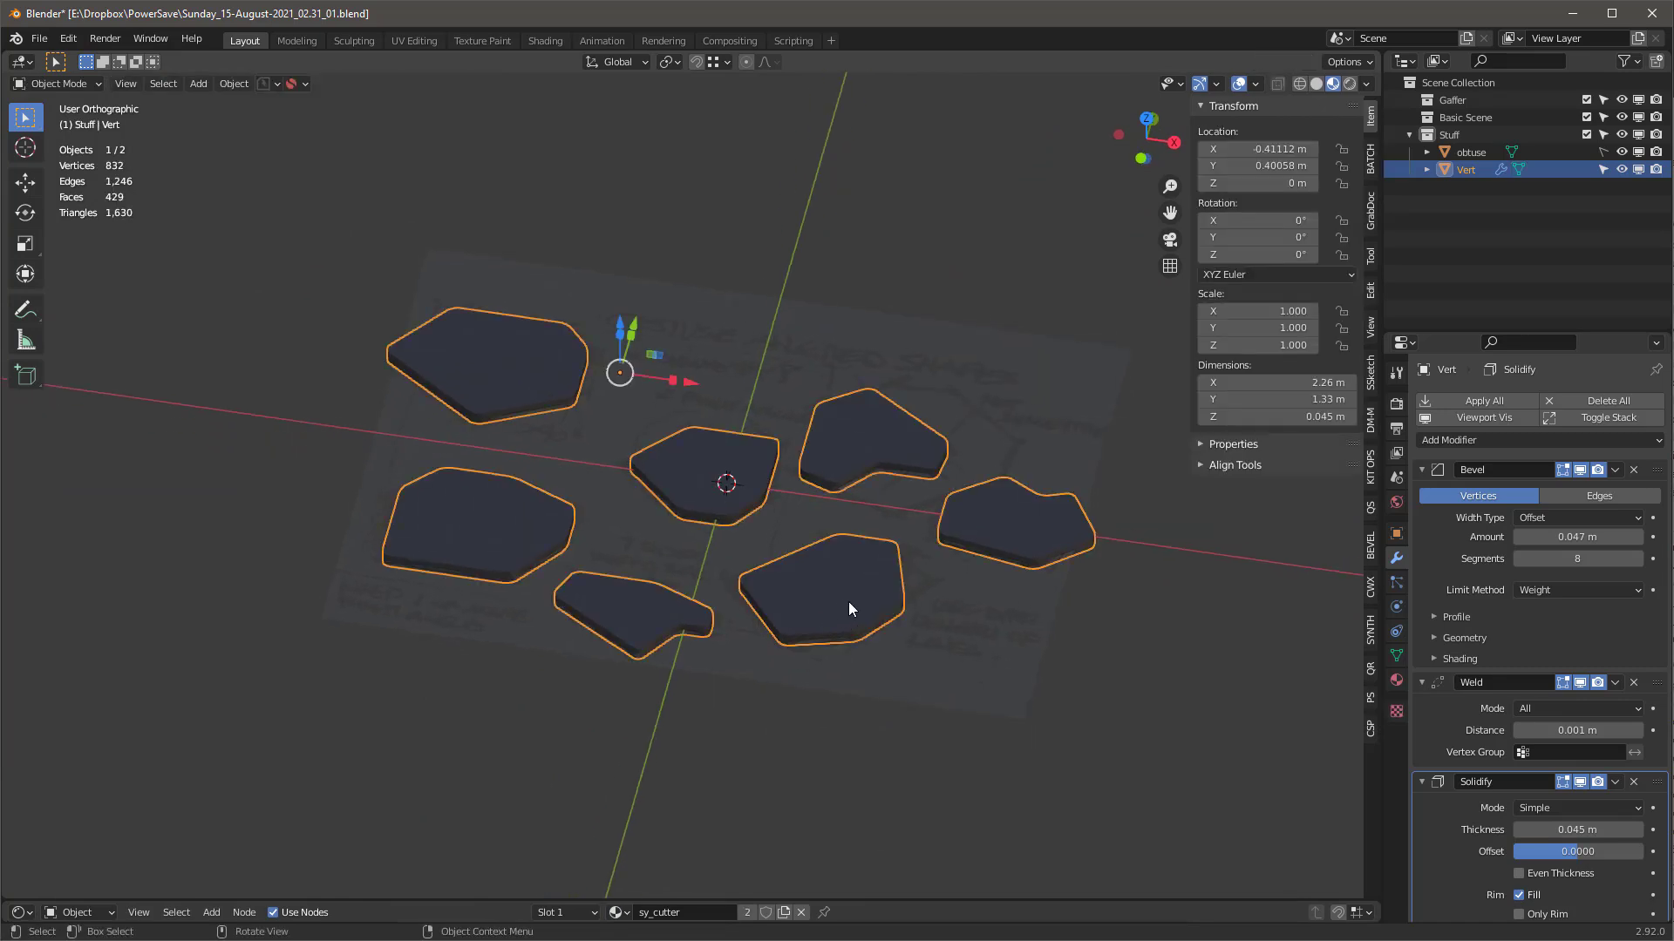
key("Tab")
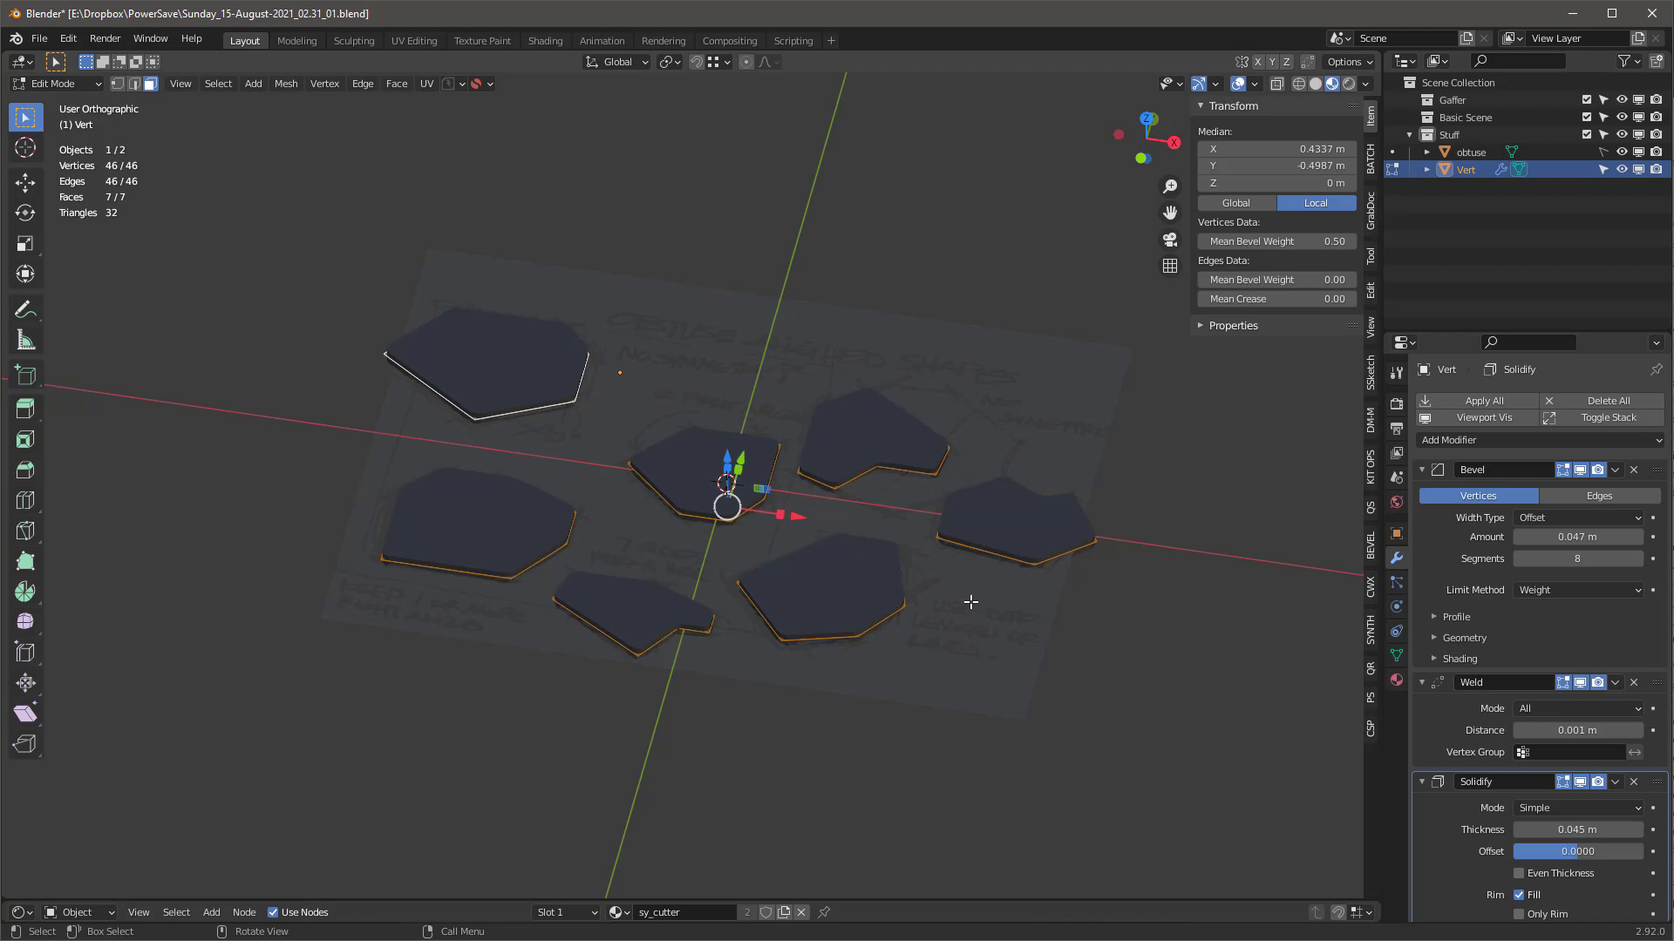
left_click(1563, 470)
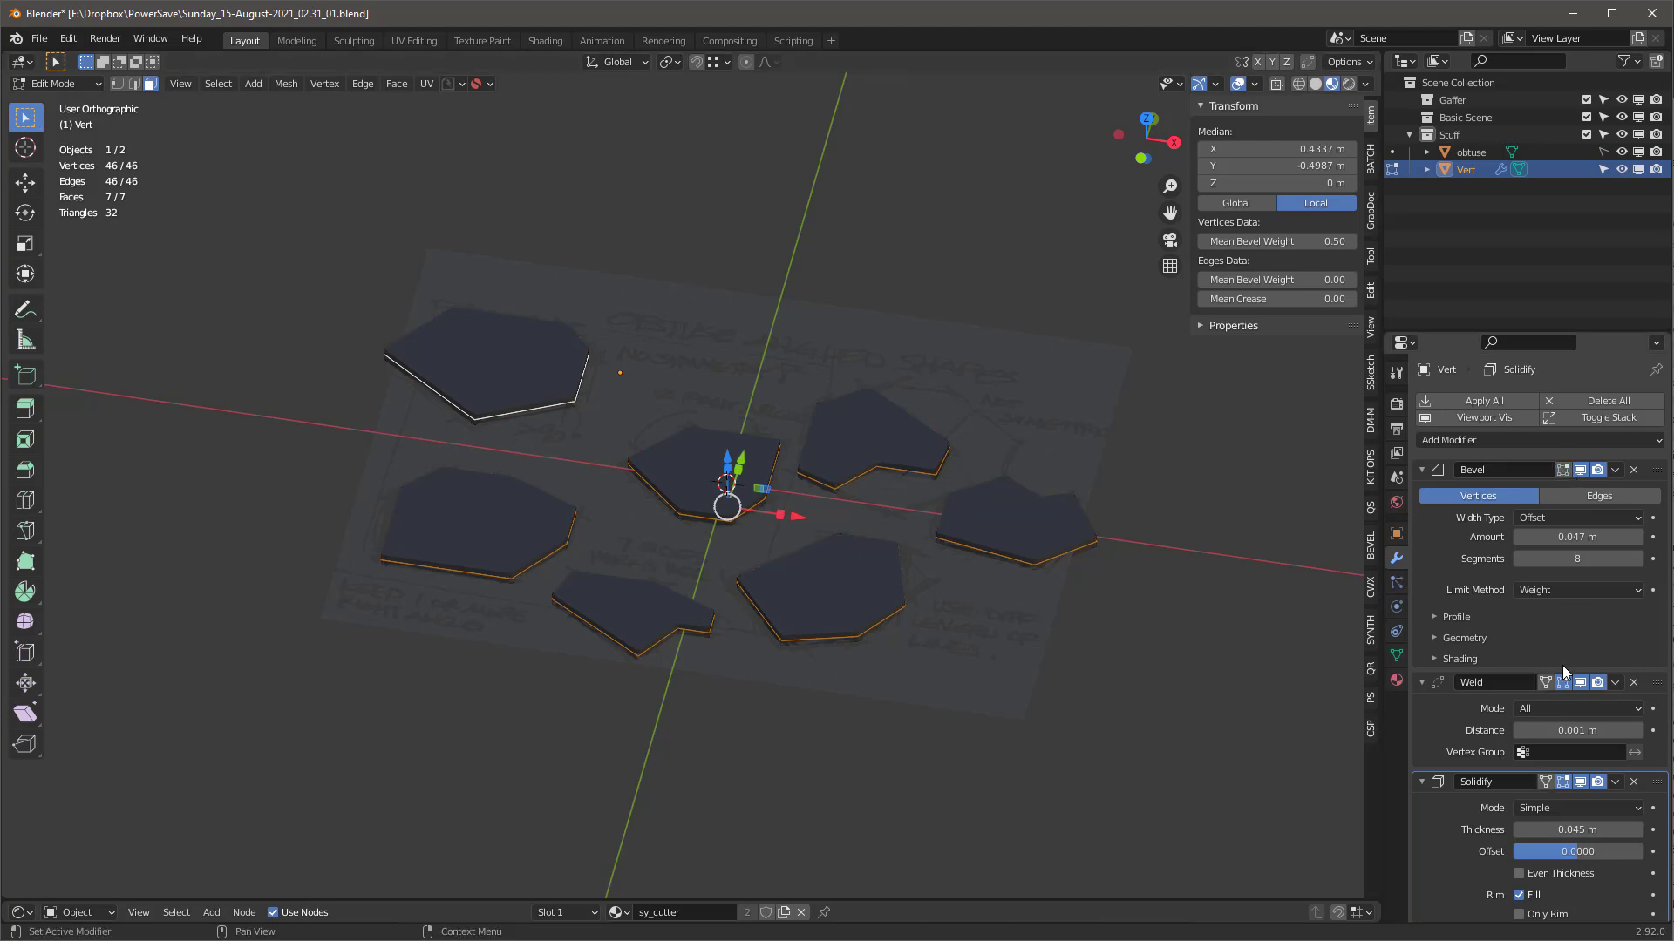
left_click(1560, 783)
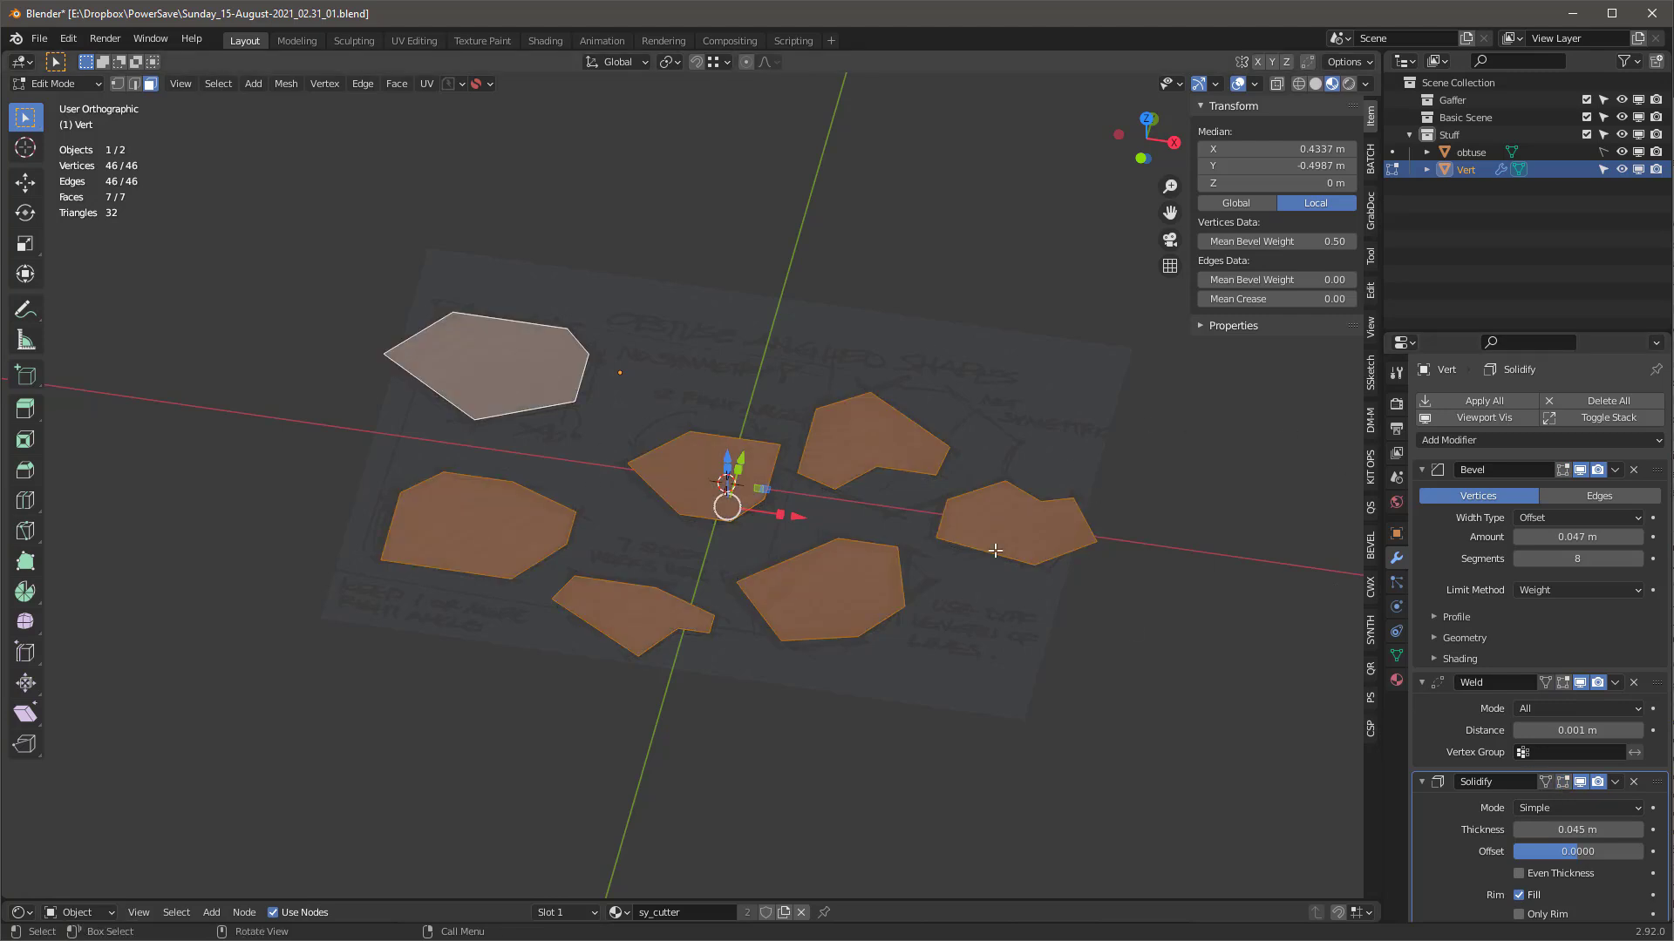
scroll(914, 460, "up", 1)
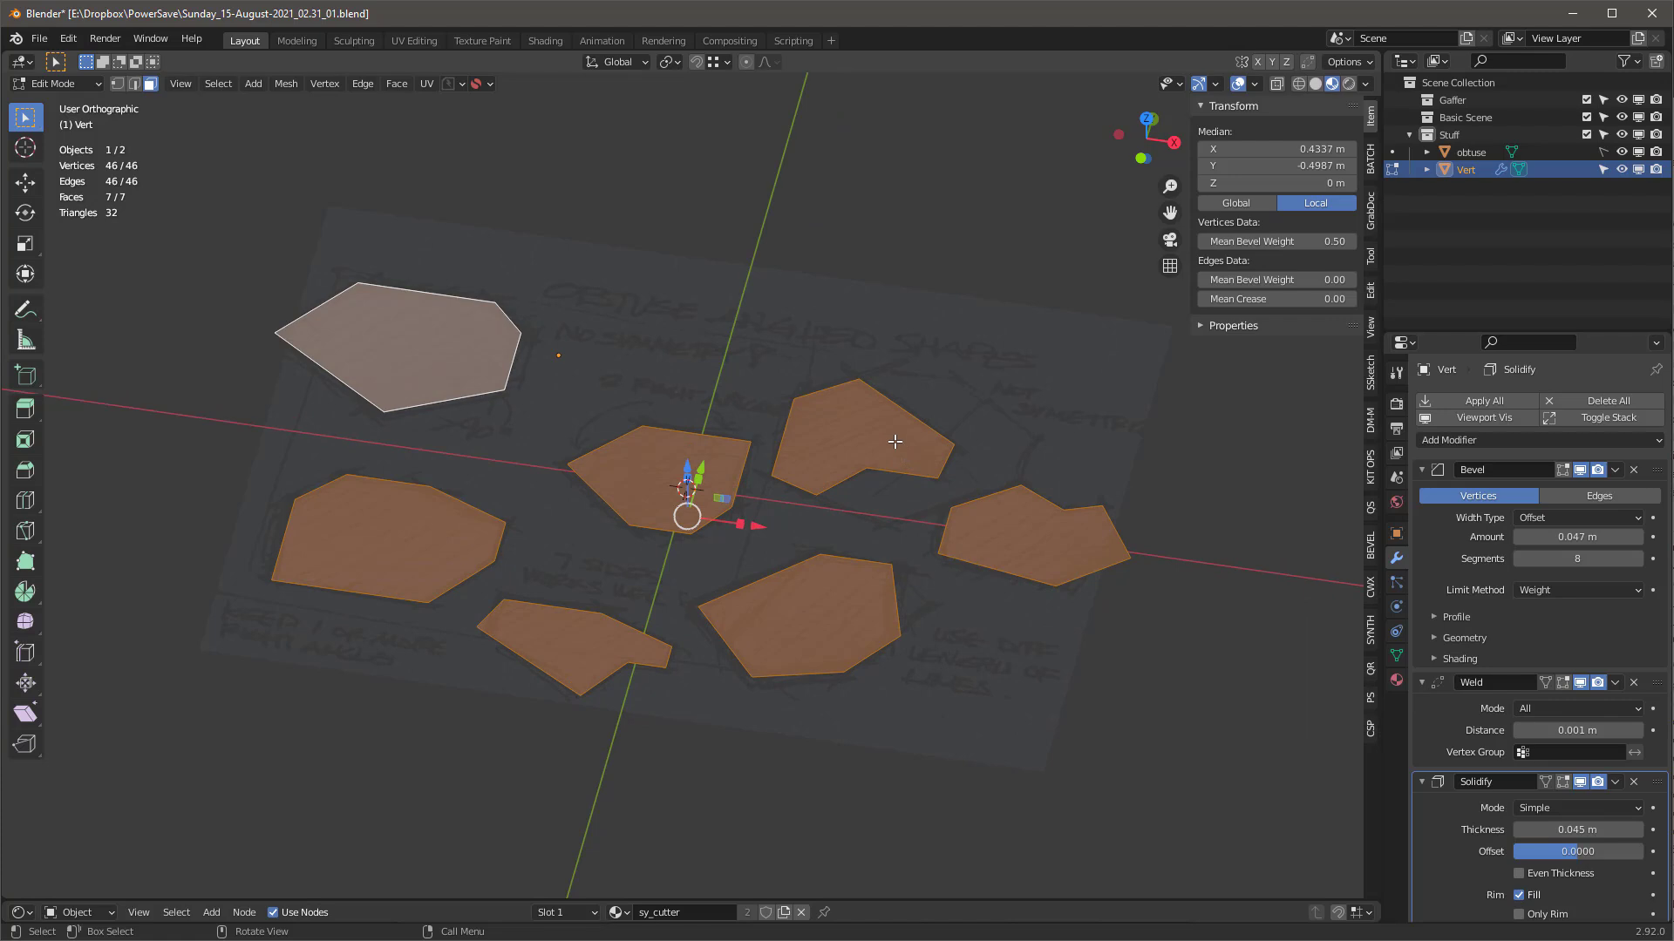
Separate the mesh by loose parts into individual objects and return to Object Mode.
left_click(287, 84)
mouse_move(321, 240)
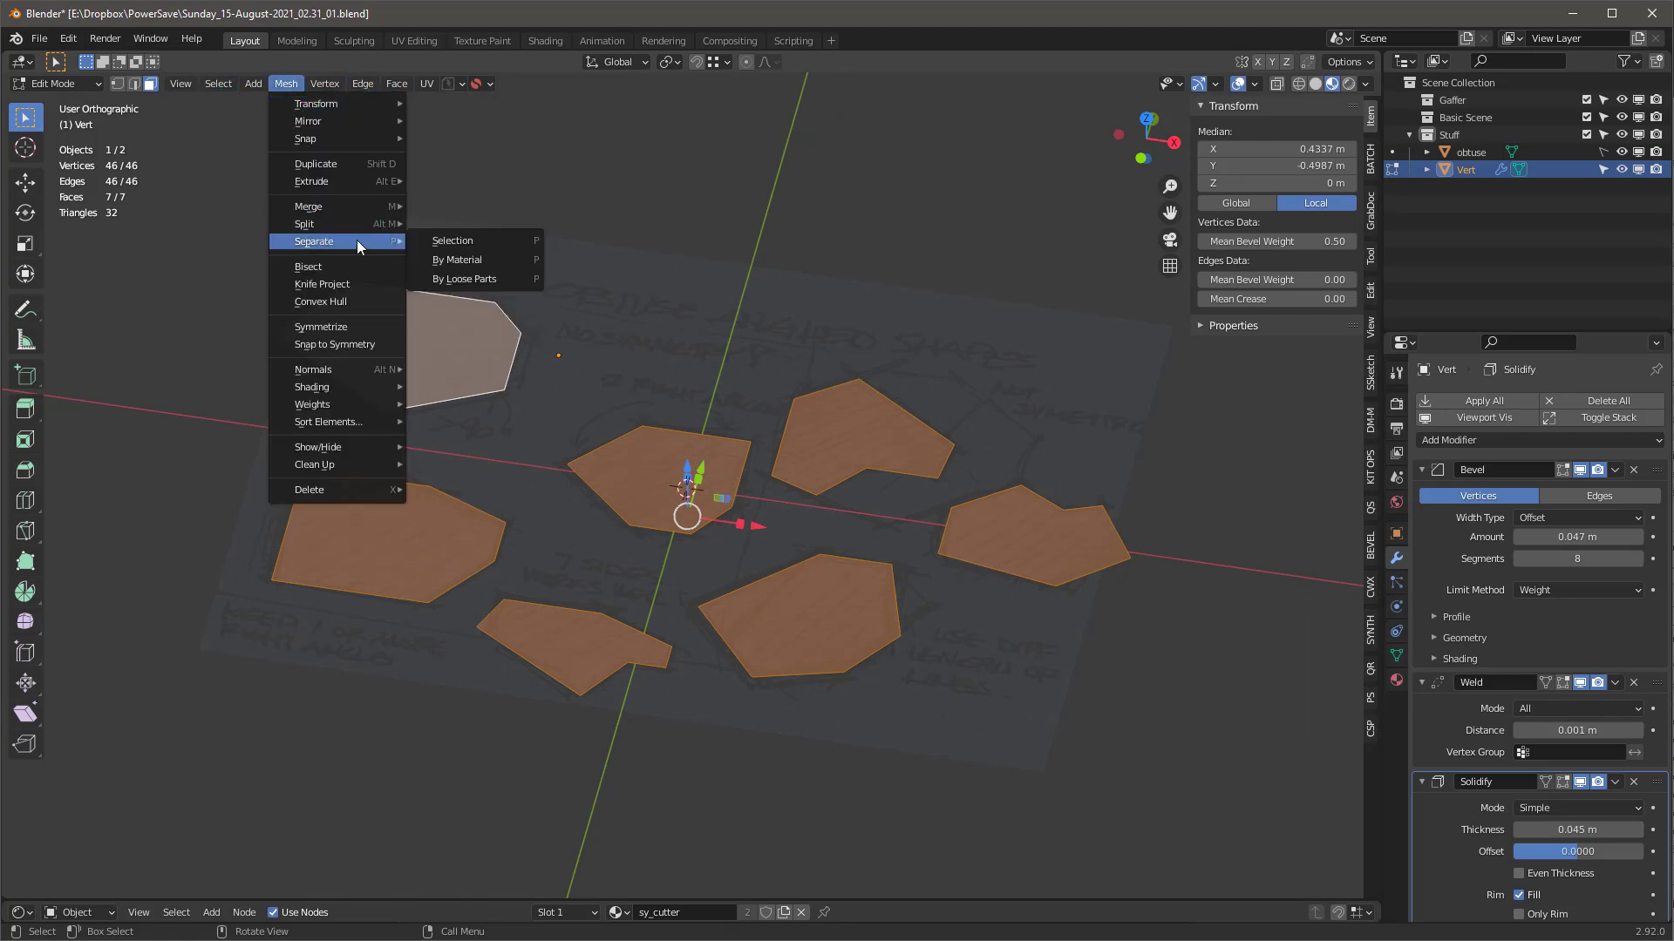
left_click(472, 280)
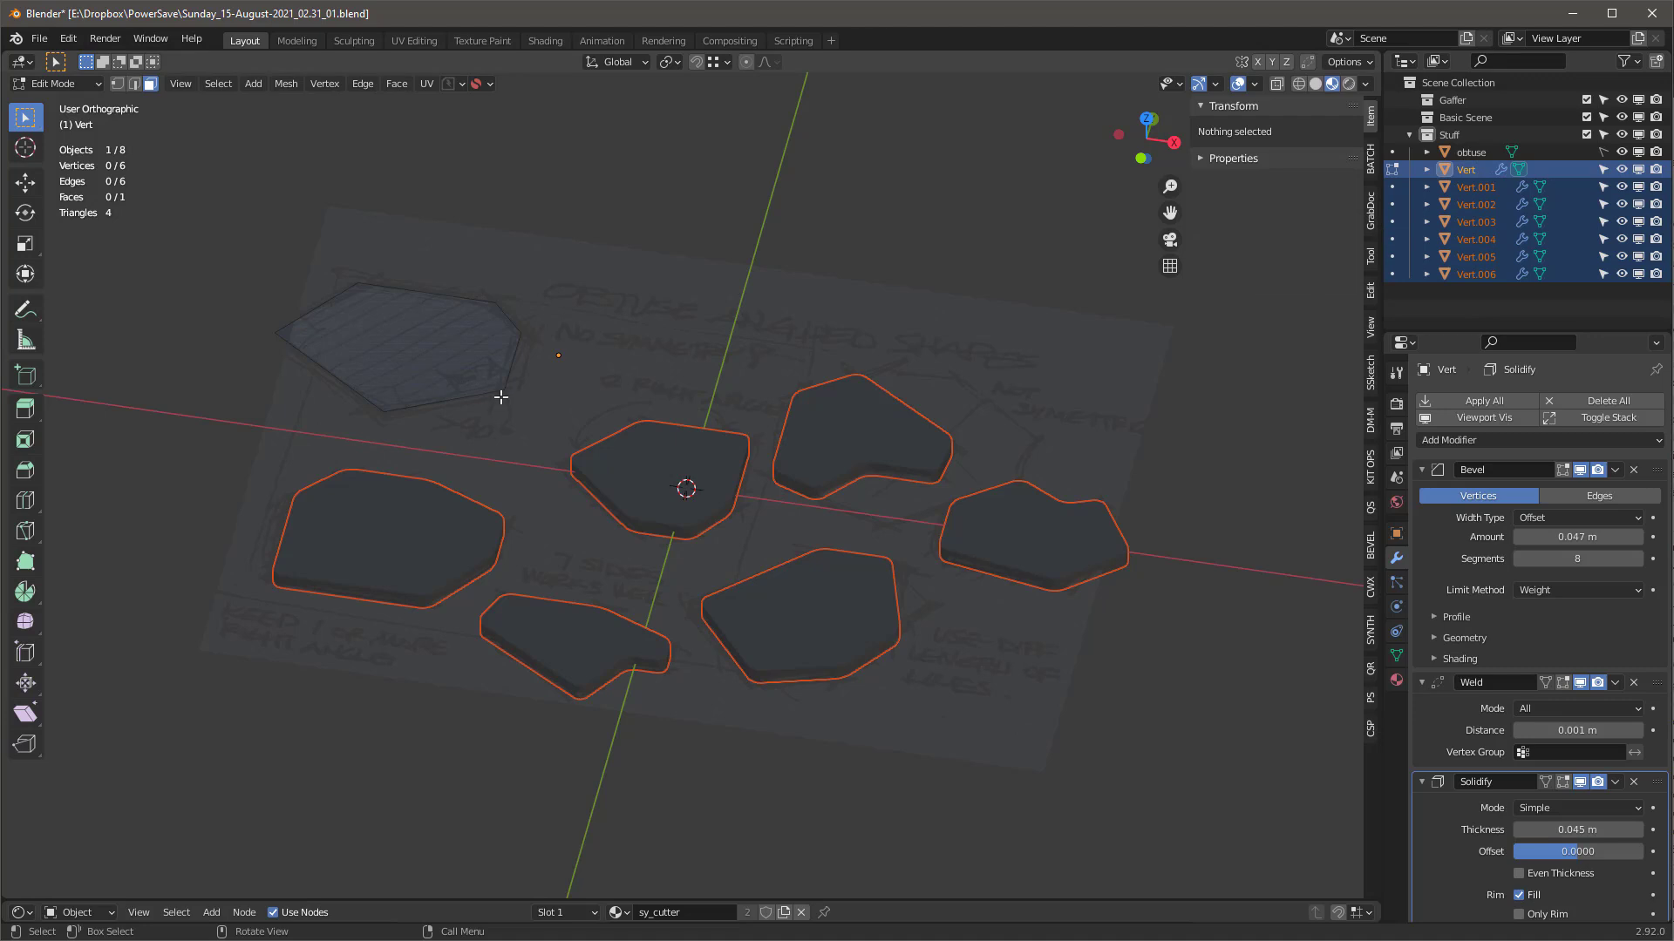
key("Tab")
Select each separated shape in turn, such as Vert.003, Vert.005 and Vert, to check them.
left_click(651, 369)
left_click(500, 359)
left_click(676, 458)
left_click(816, 452)
left_click(1050, 514)
left_click(838, 596)
left_click(604, 642)
left_click(452, 402)
left_click(445, 518, "shift")
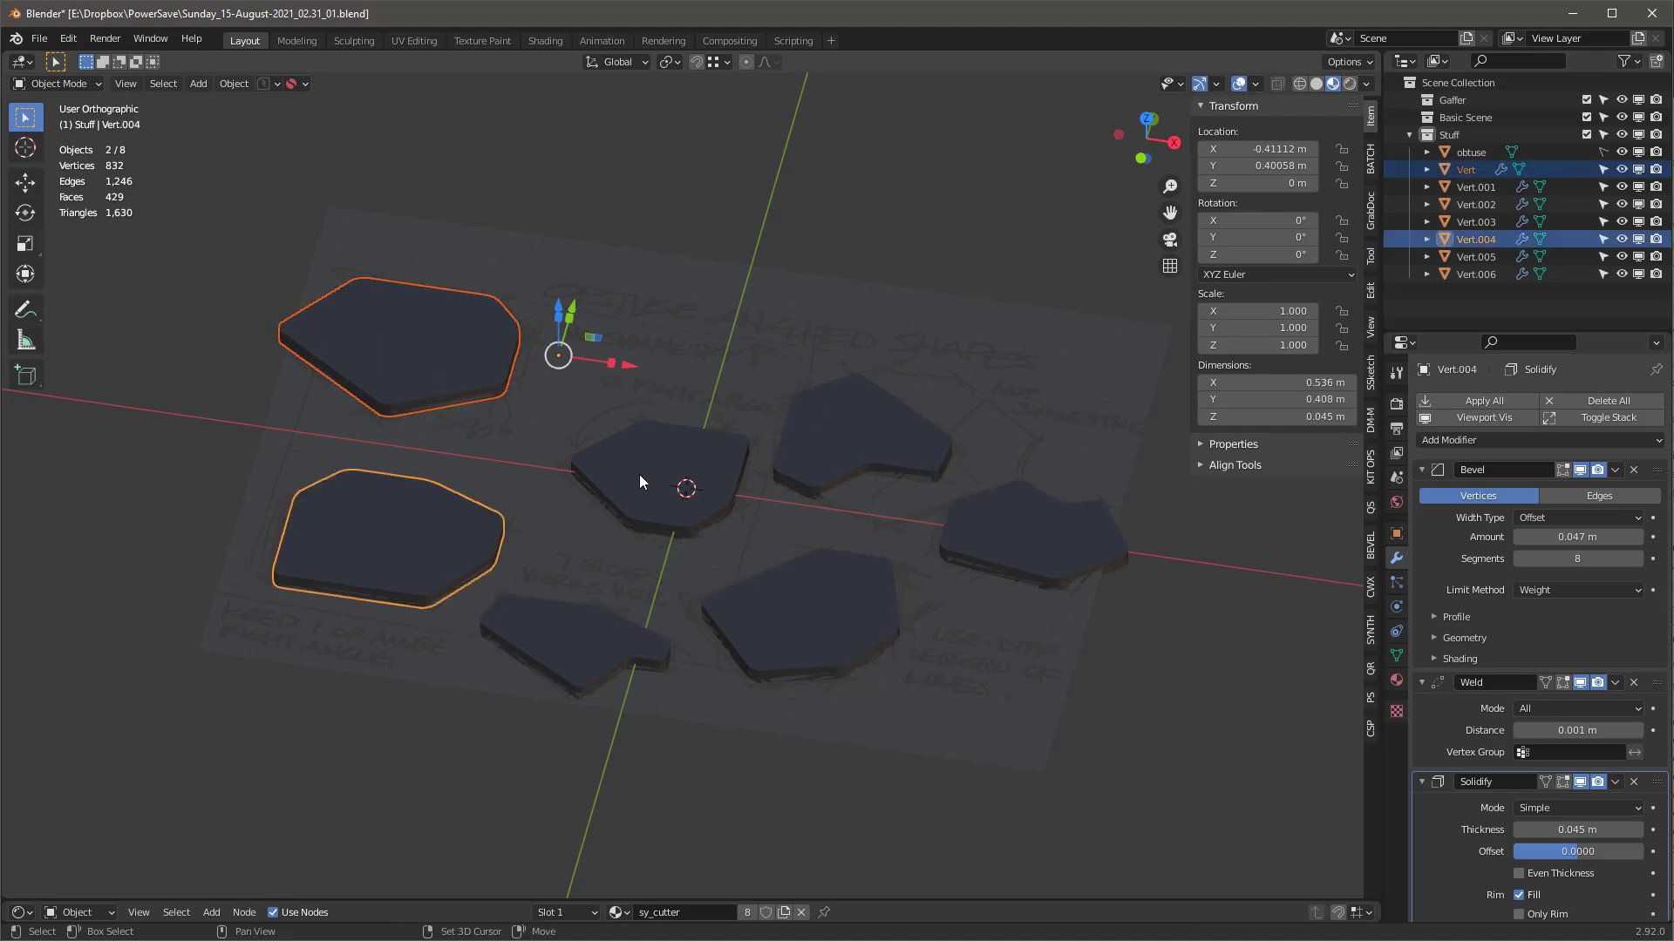
Select all seven shapes, set Origin to Geometry, then reselect Vert.
key("a")
left_click(233, 83)
mouse_move(263, 121)
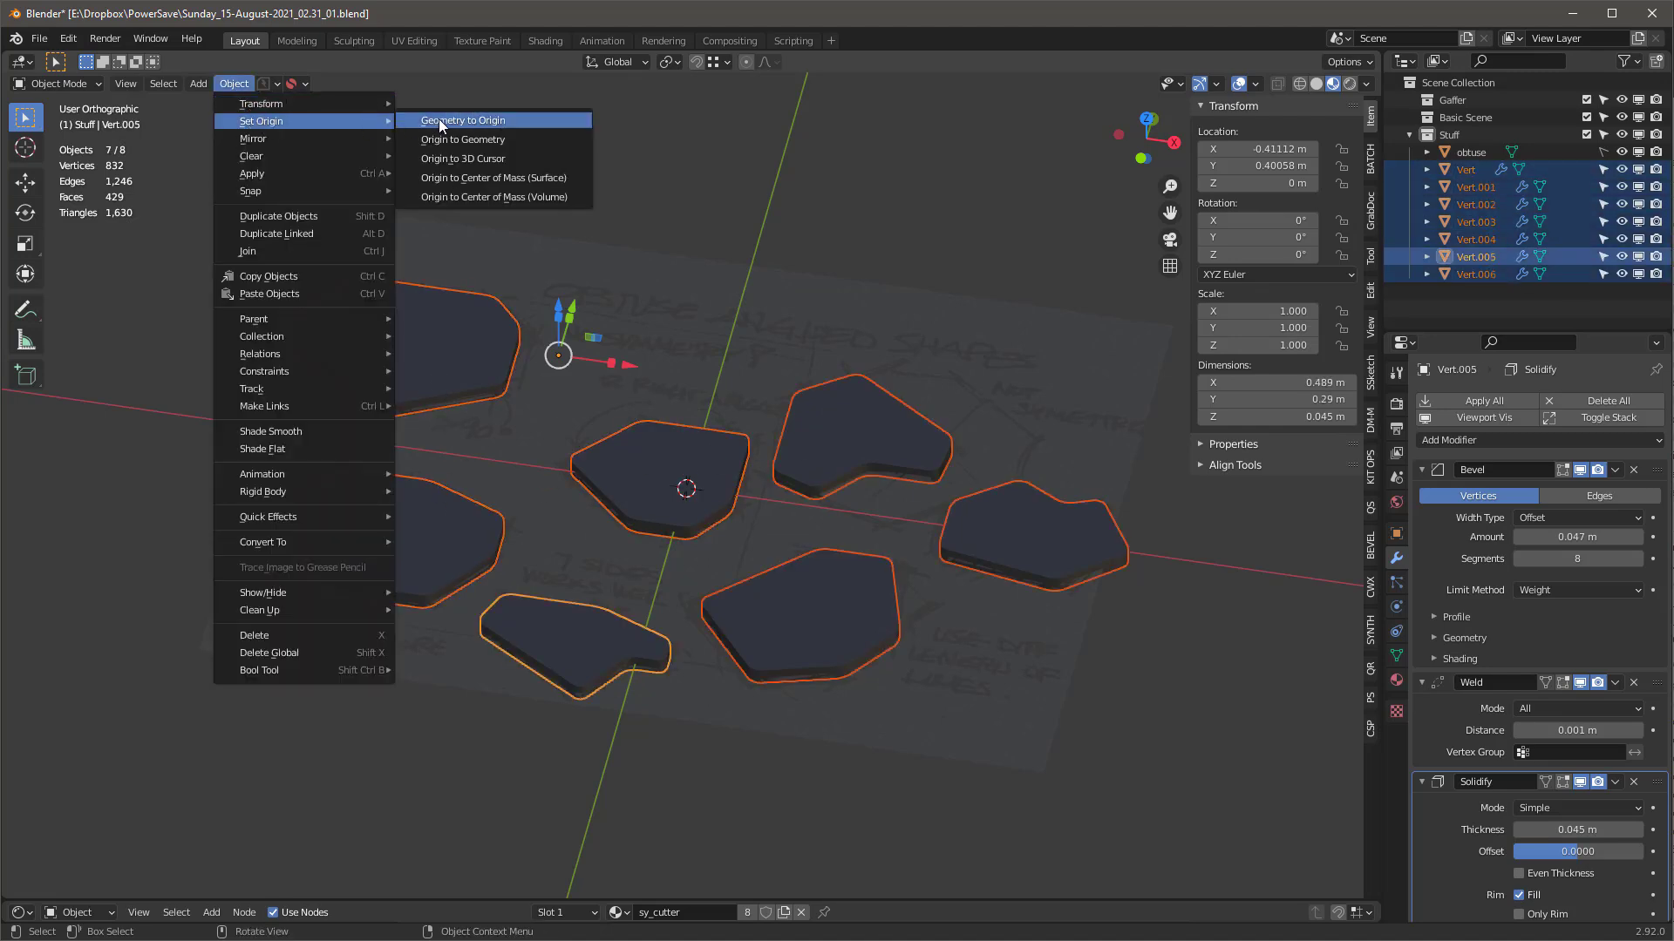
left_click(493, 139)
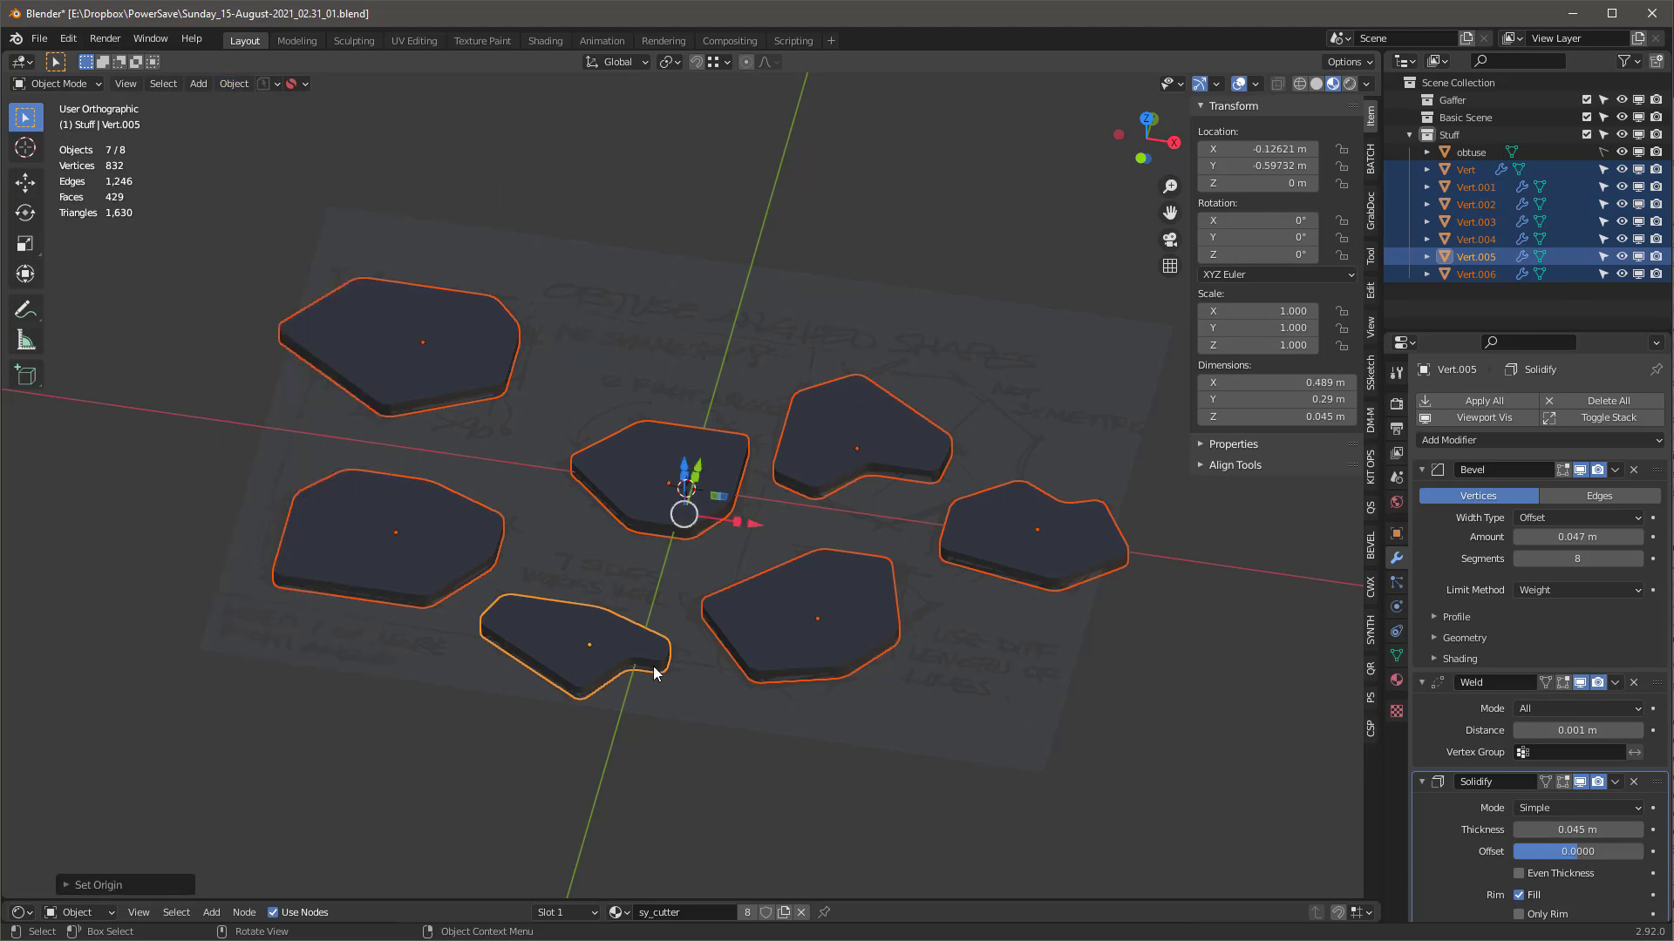
left_click(577, 201)
left_click(464, 358)
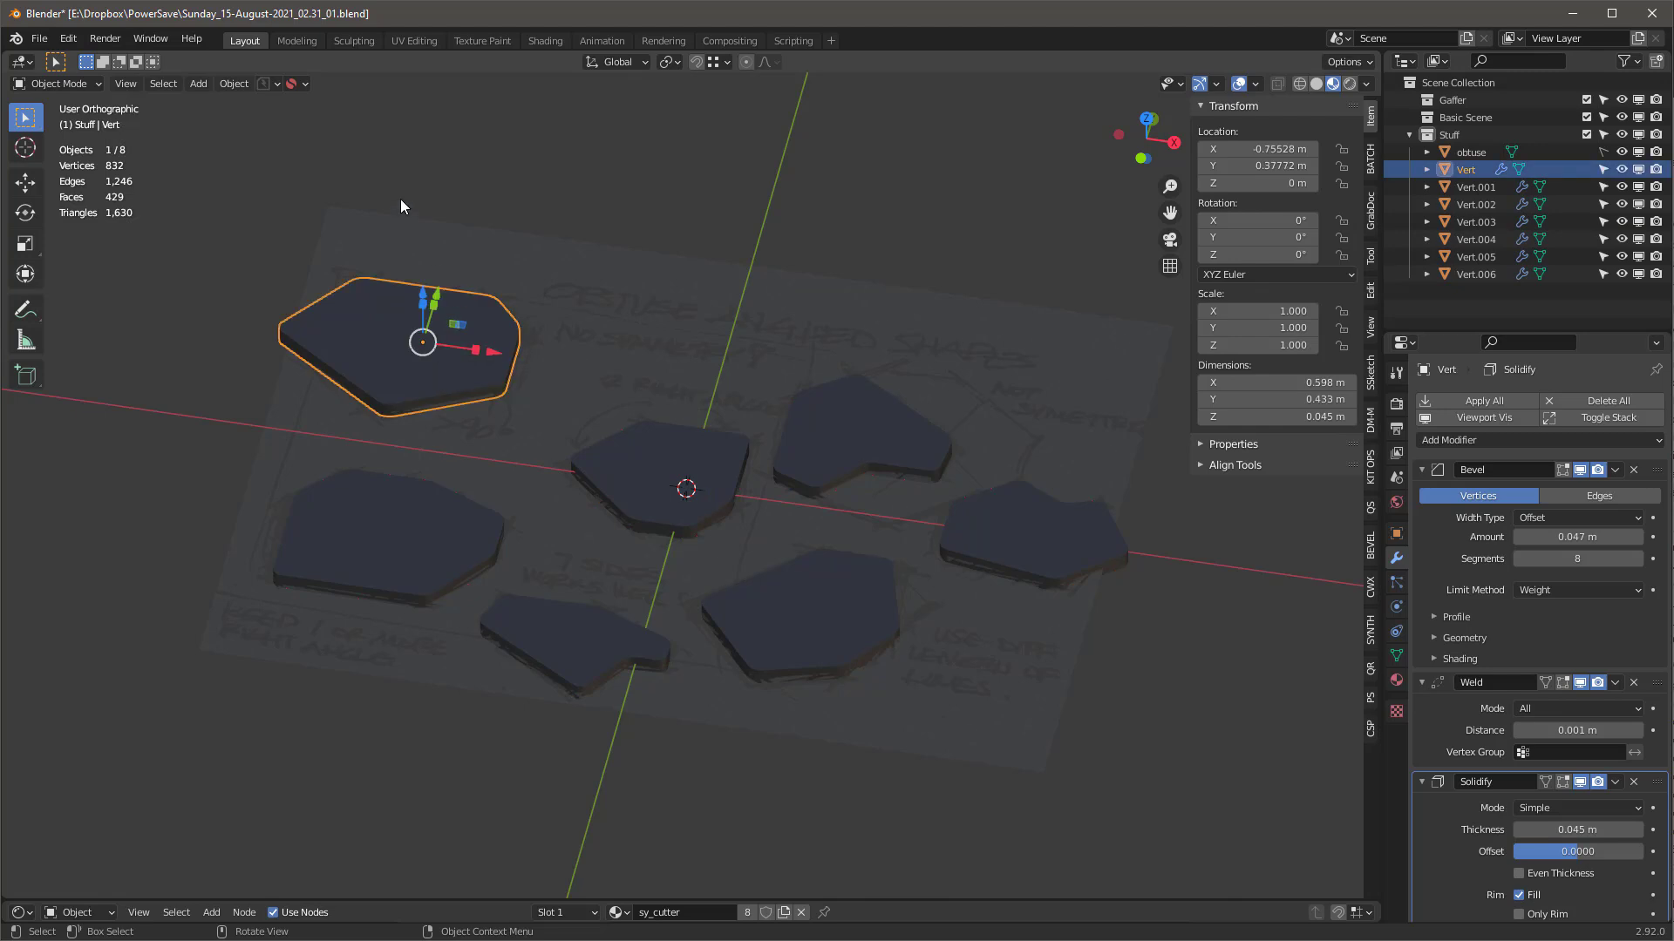
Save the file and create a KIT OPS insert from the shape, moved to world origin.
key("ctrl+s")
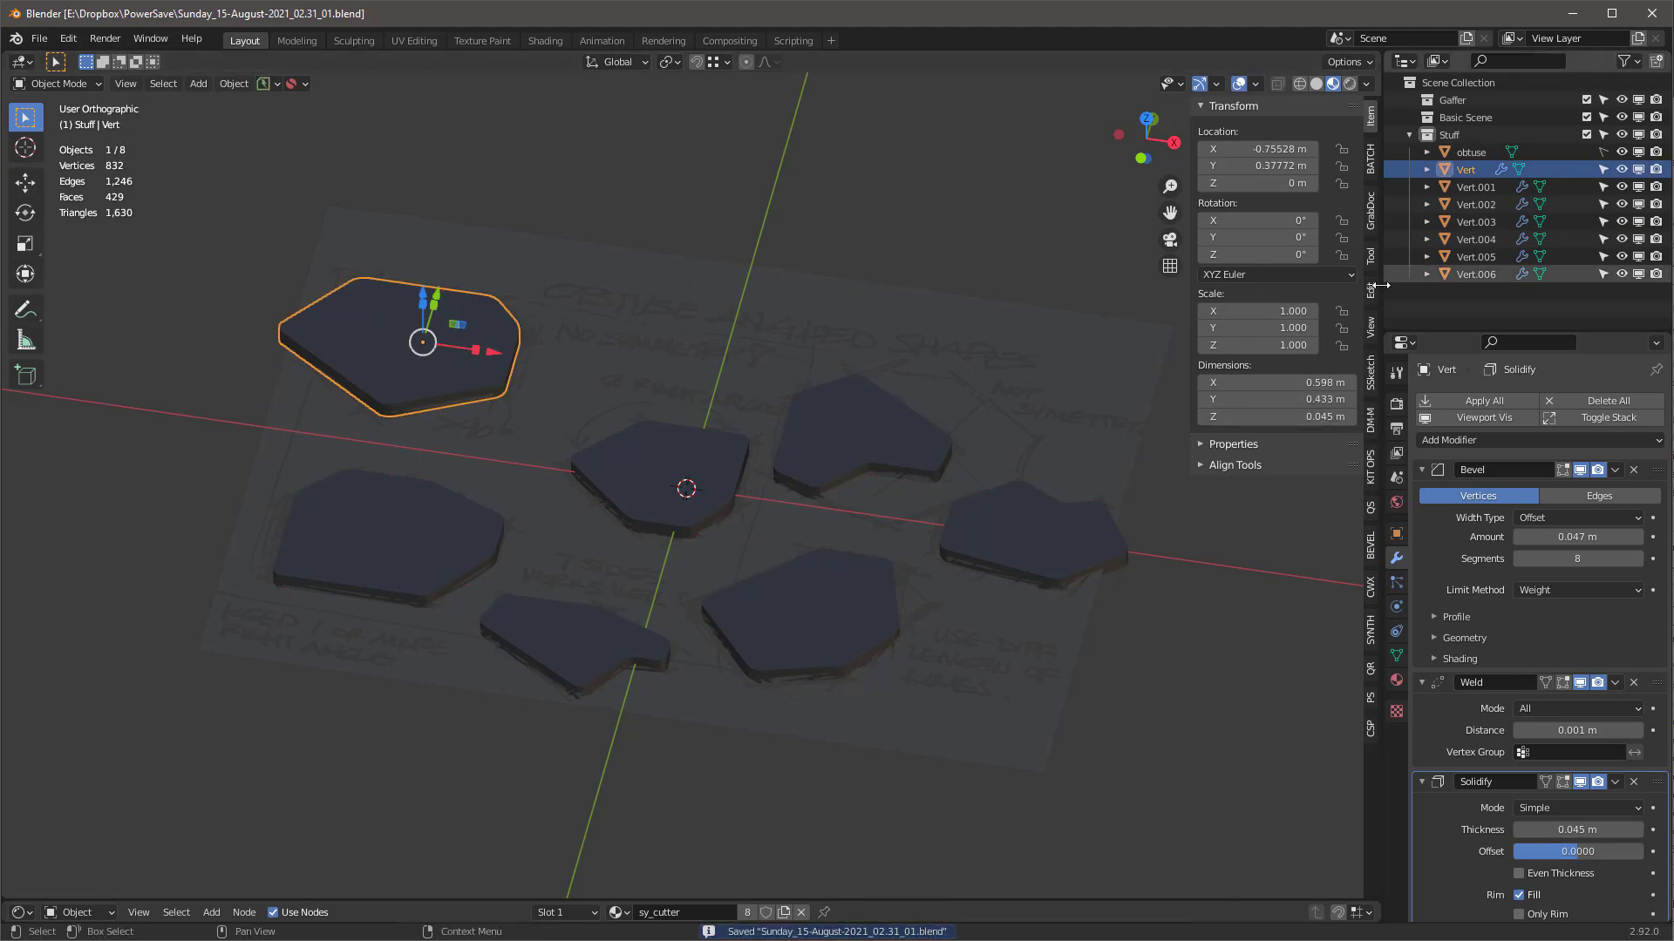
left_click(1370, 467)
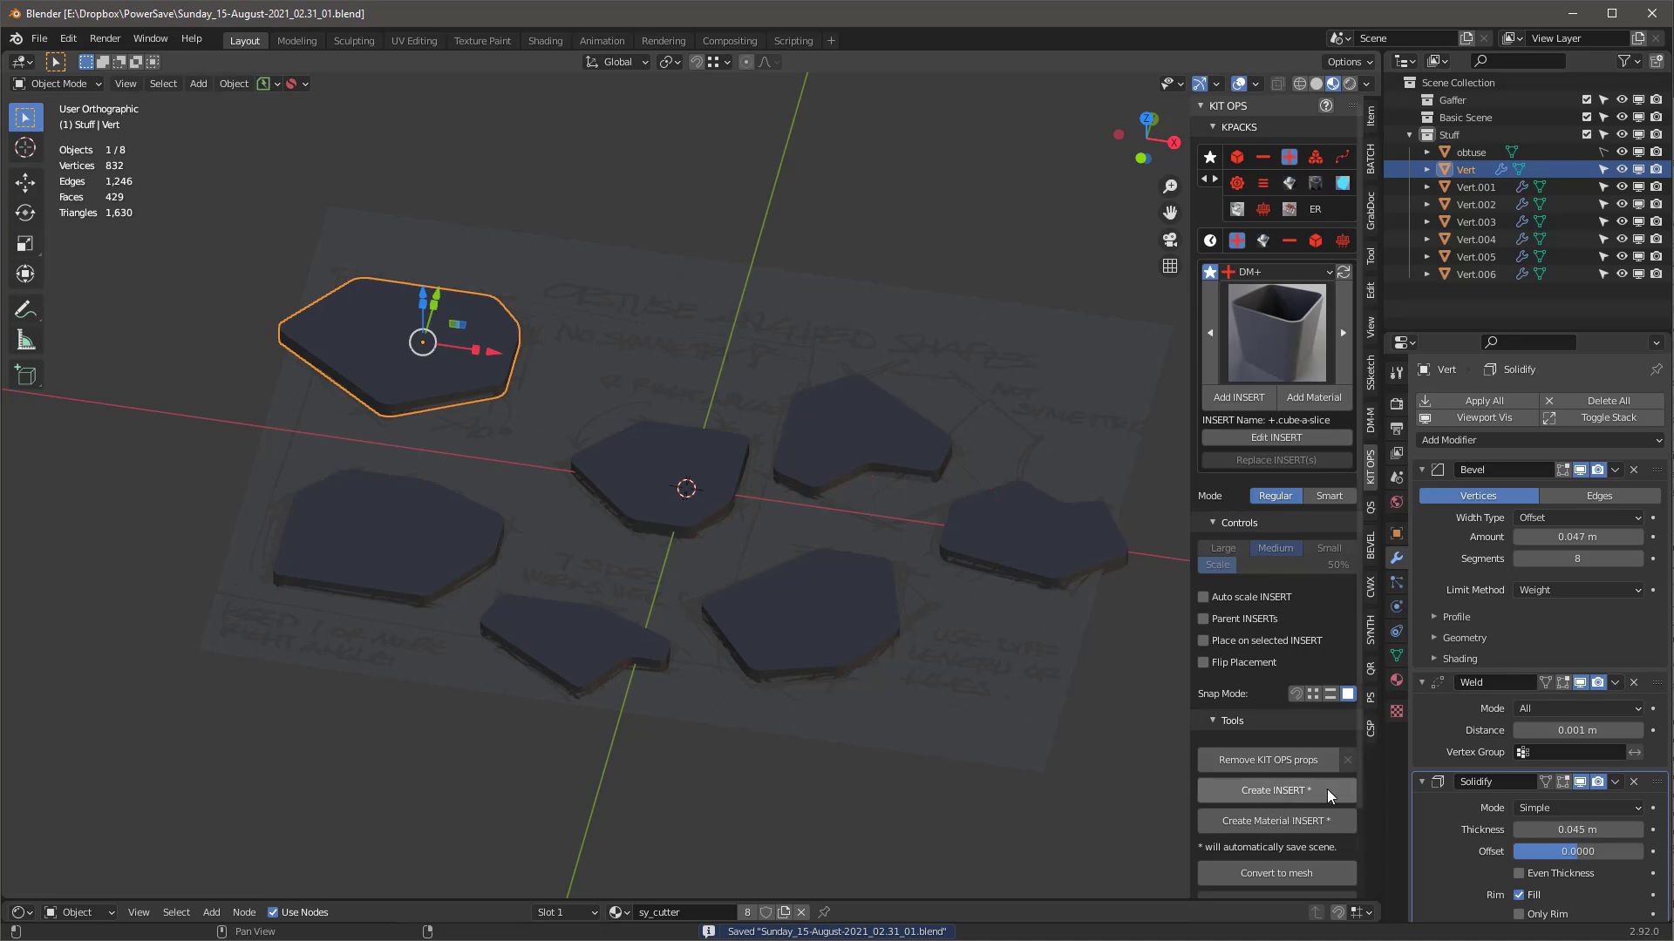
left_click(1288, 793)
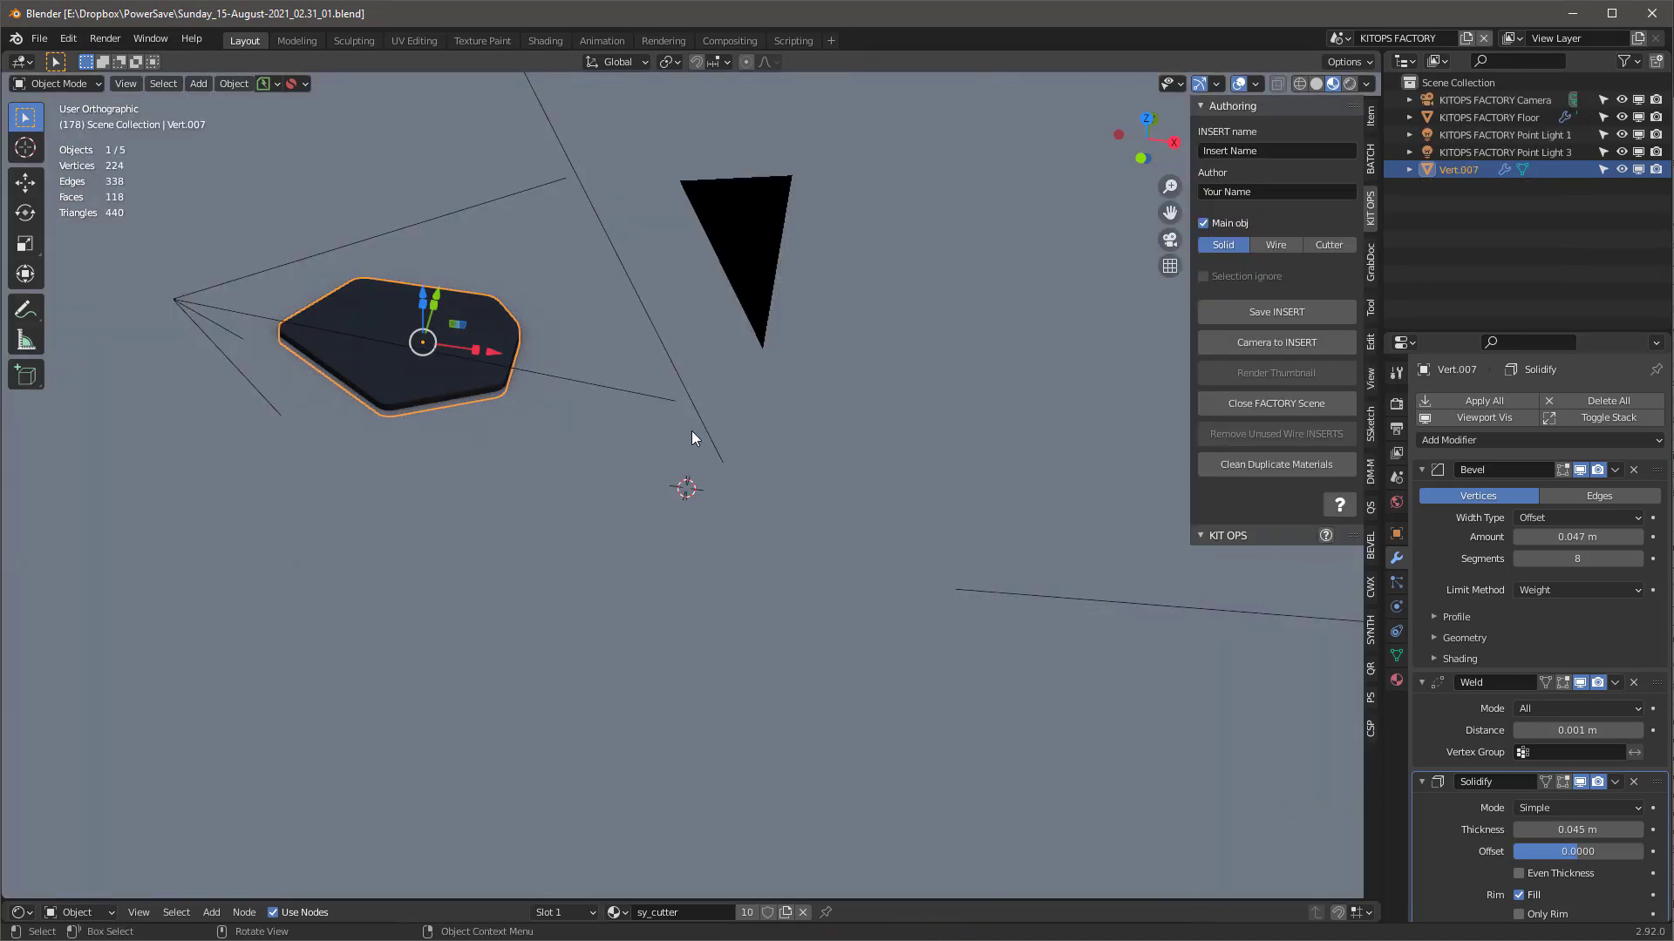
key("alt+g")
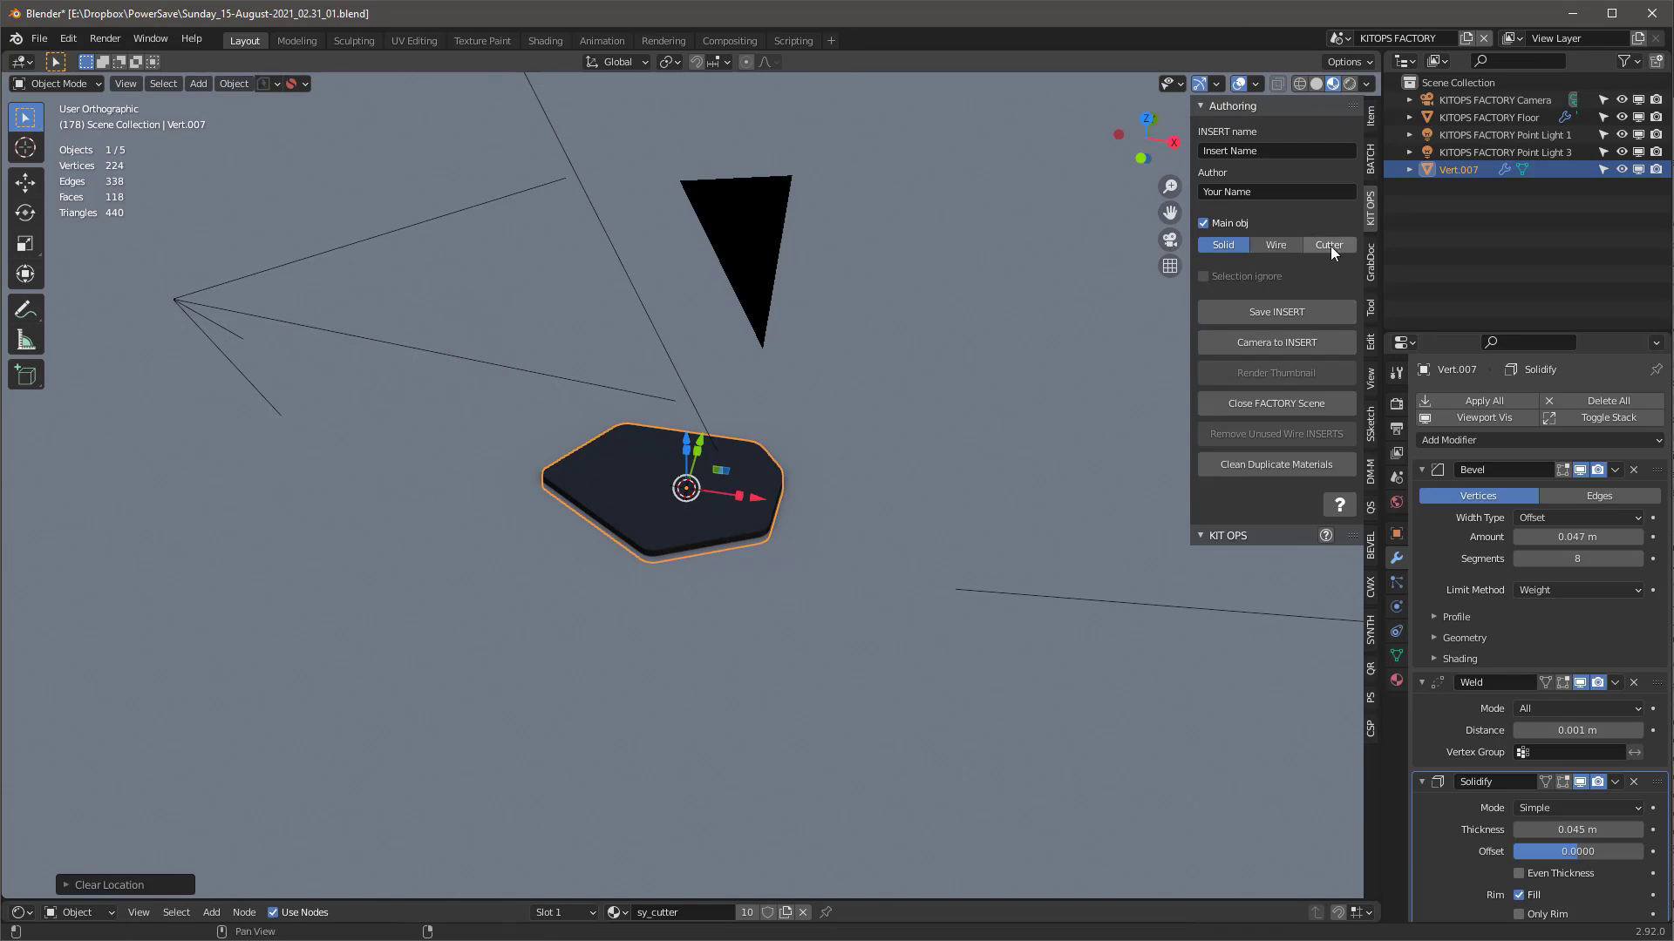
Save the insert as obtuse-01 in the DM-Solids folder.
left_click(1271, 316)
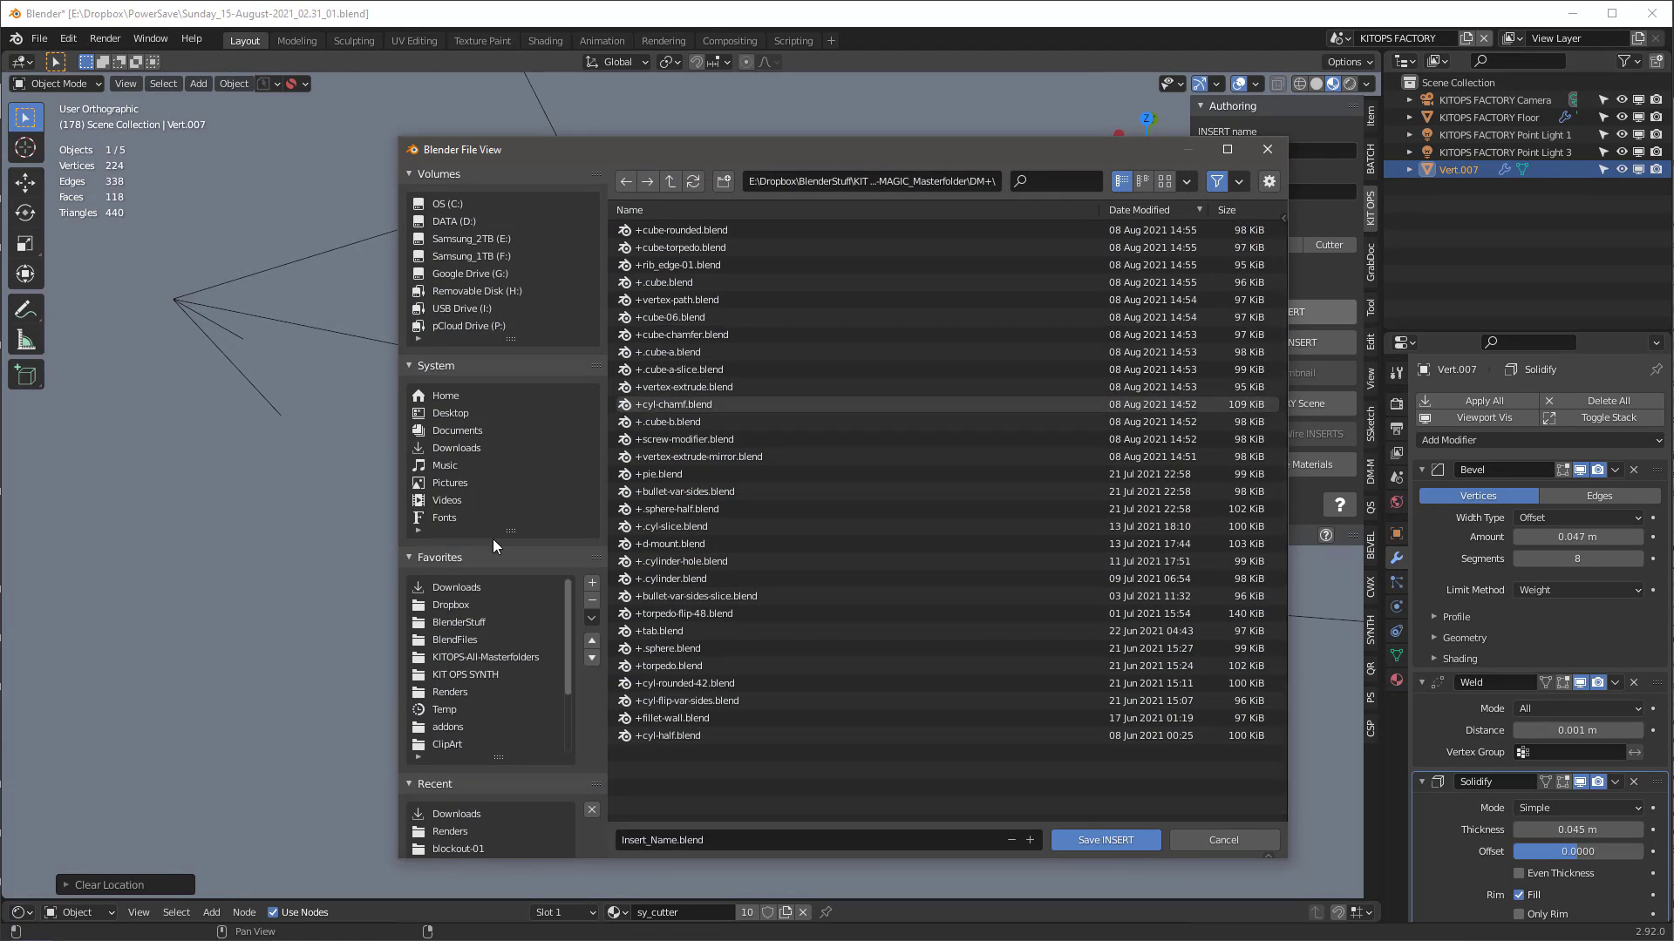
scroll(468, 802, "down", 4)
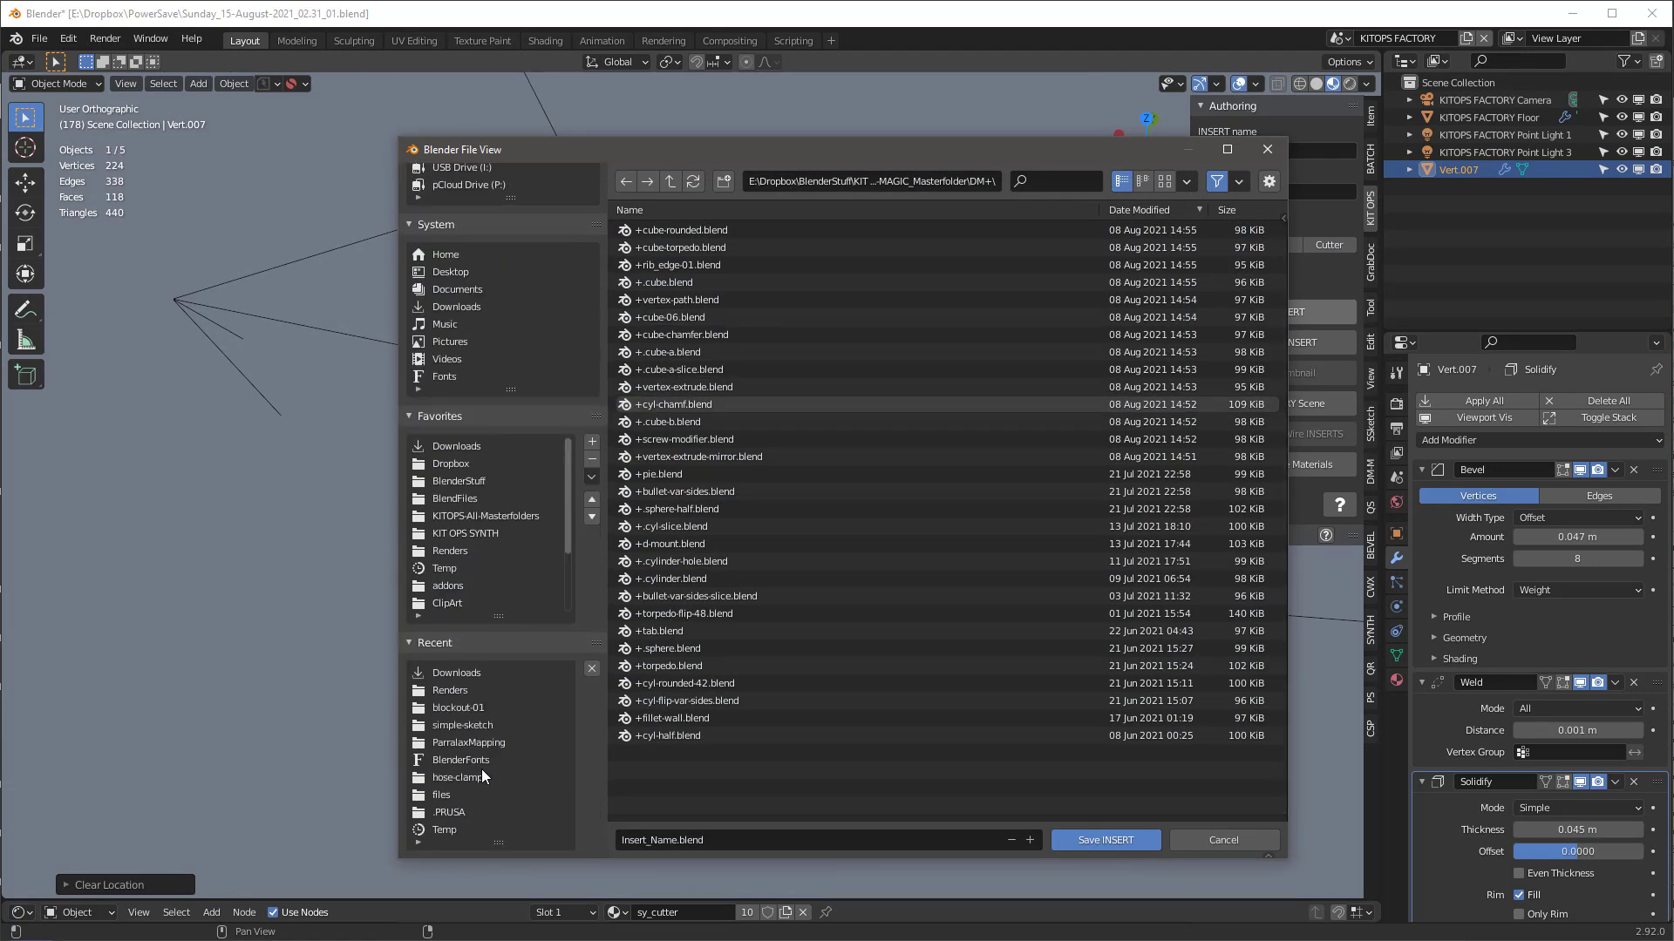
left_click(669, 181)
double_click(663, 269)
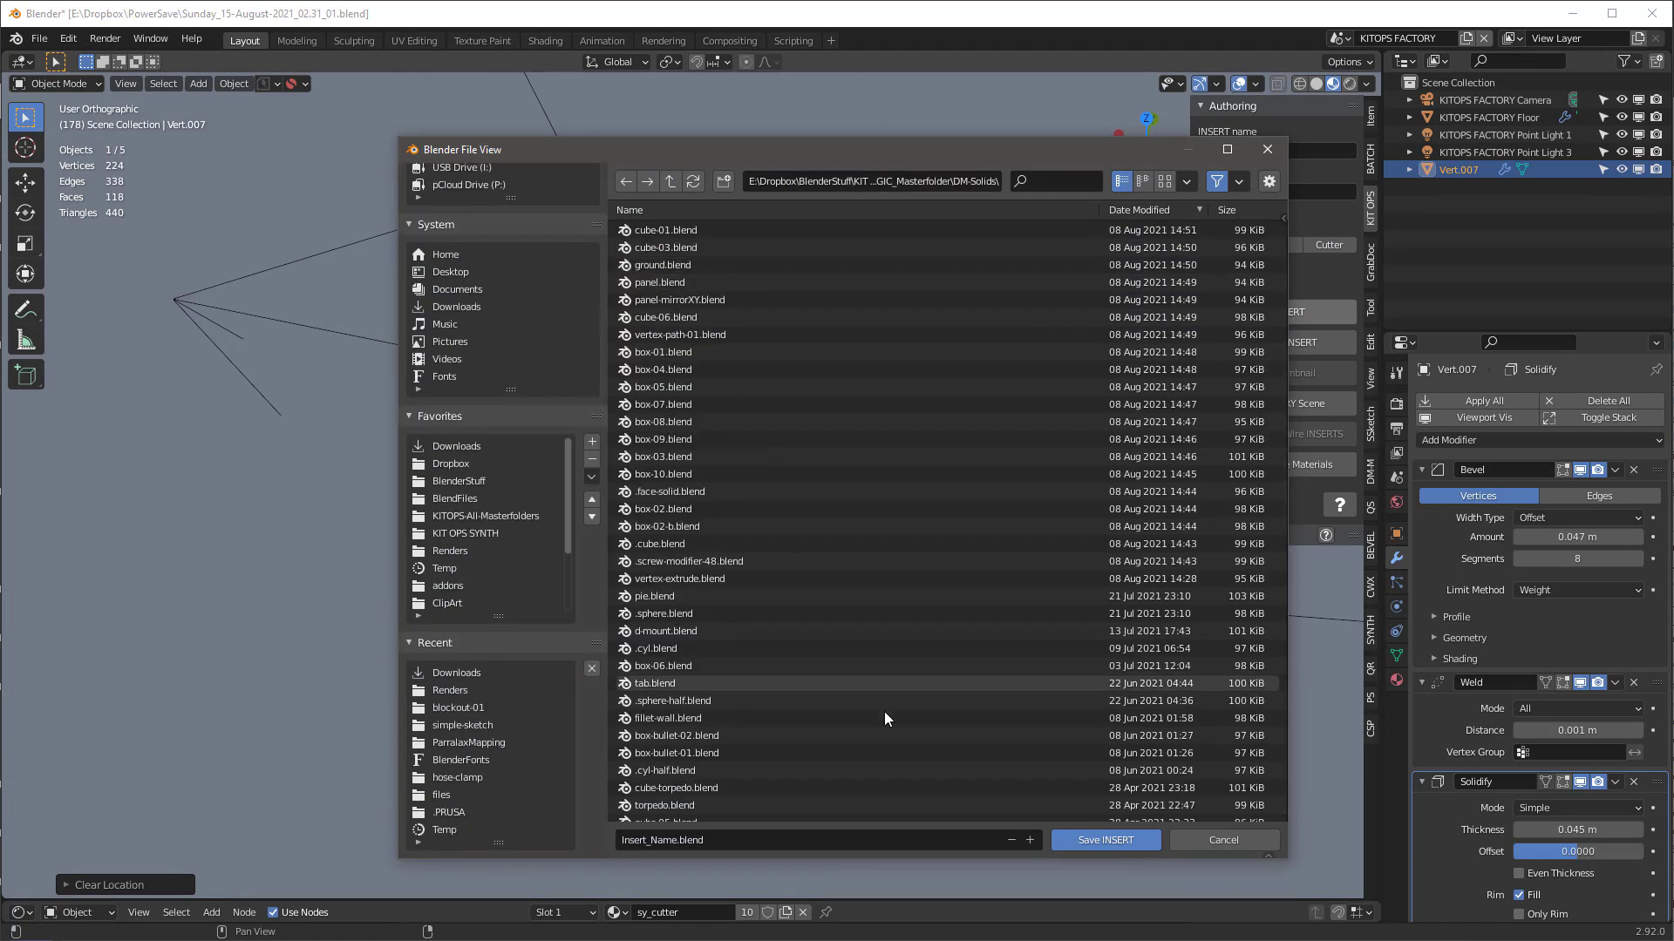
left_click(783, 846)
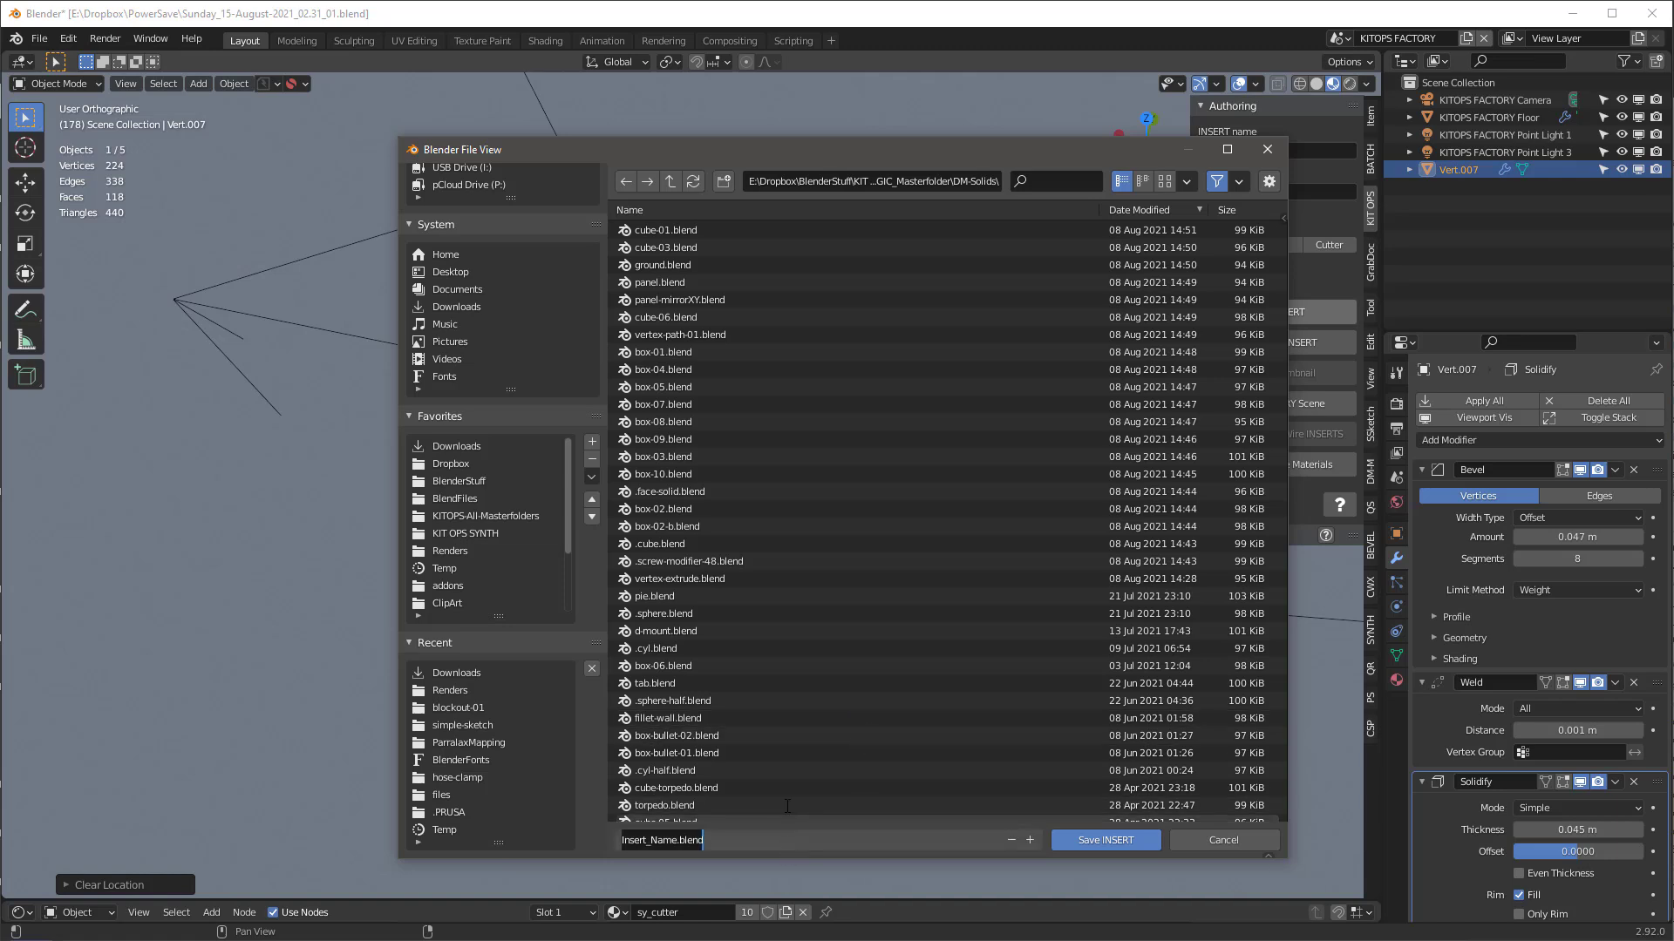
type("obtuse")
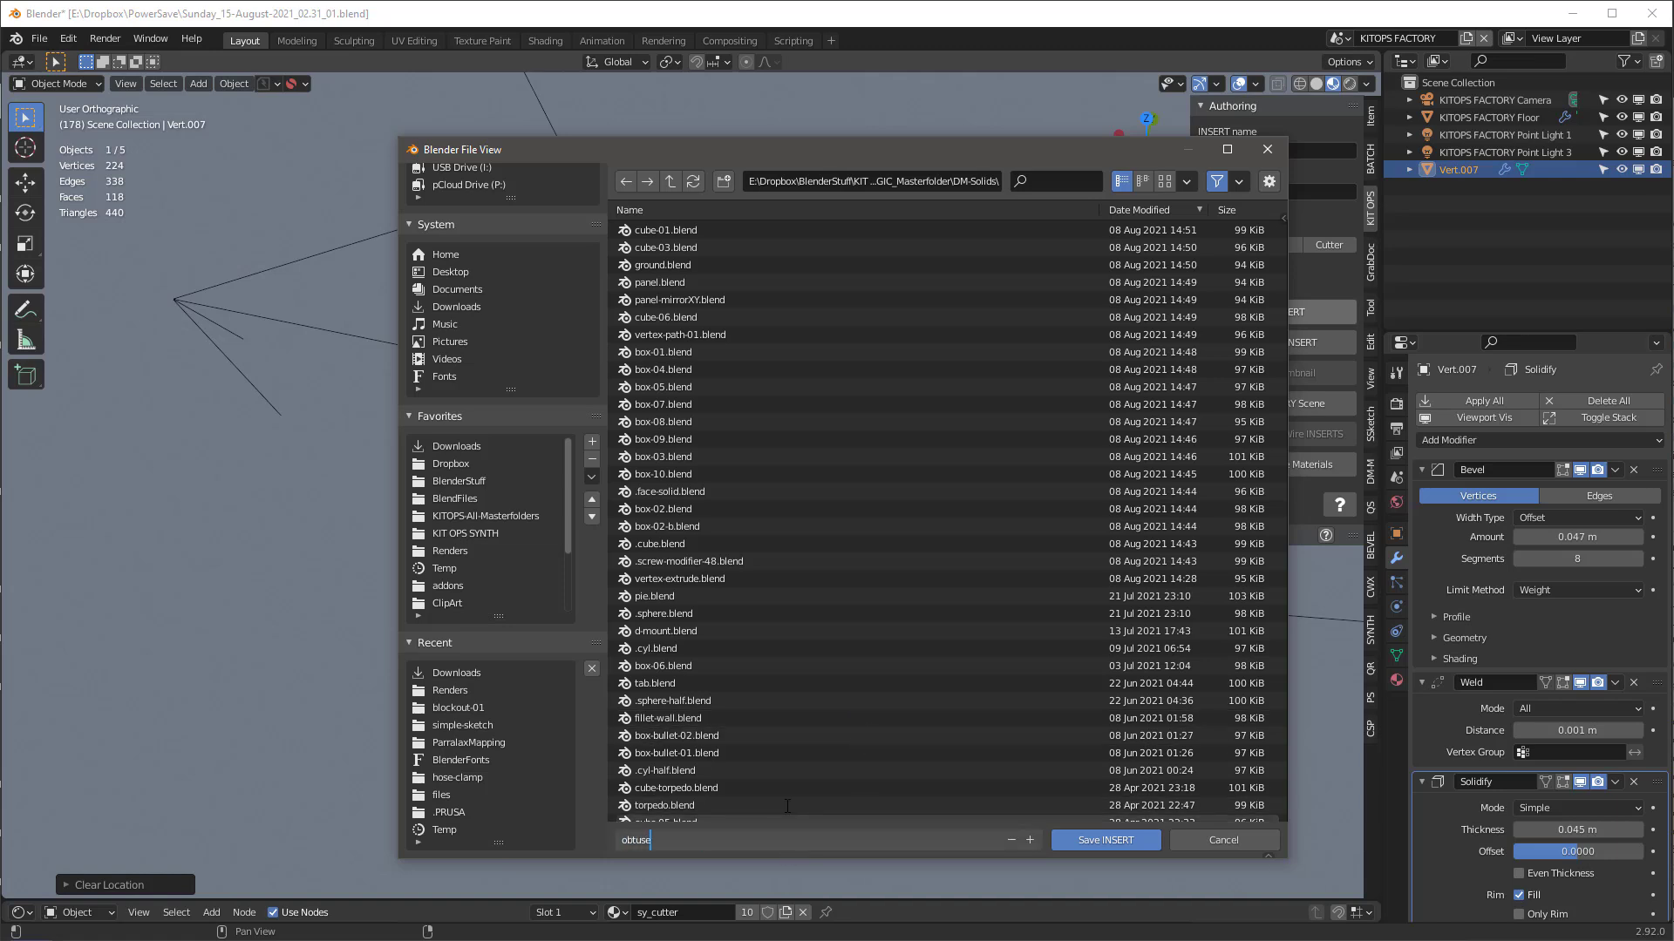
type("-01")
left_click(1122, 840)
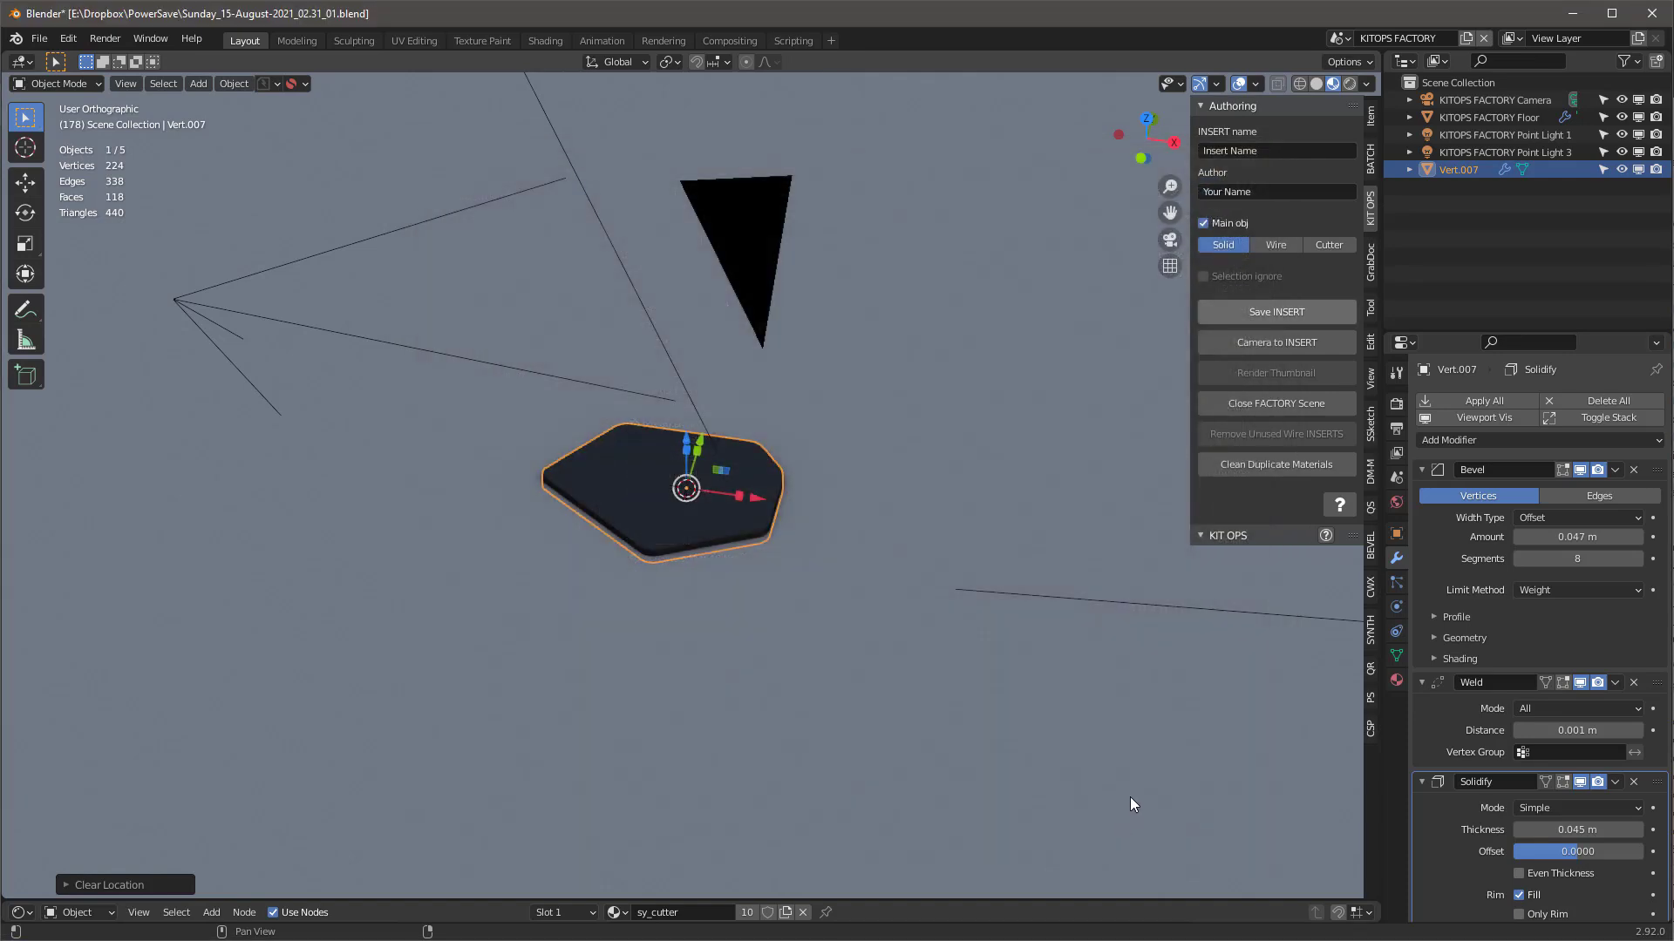
left_click(1282, 342)
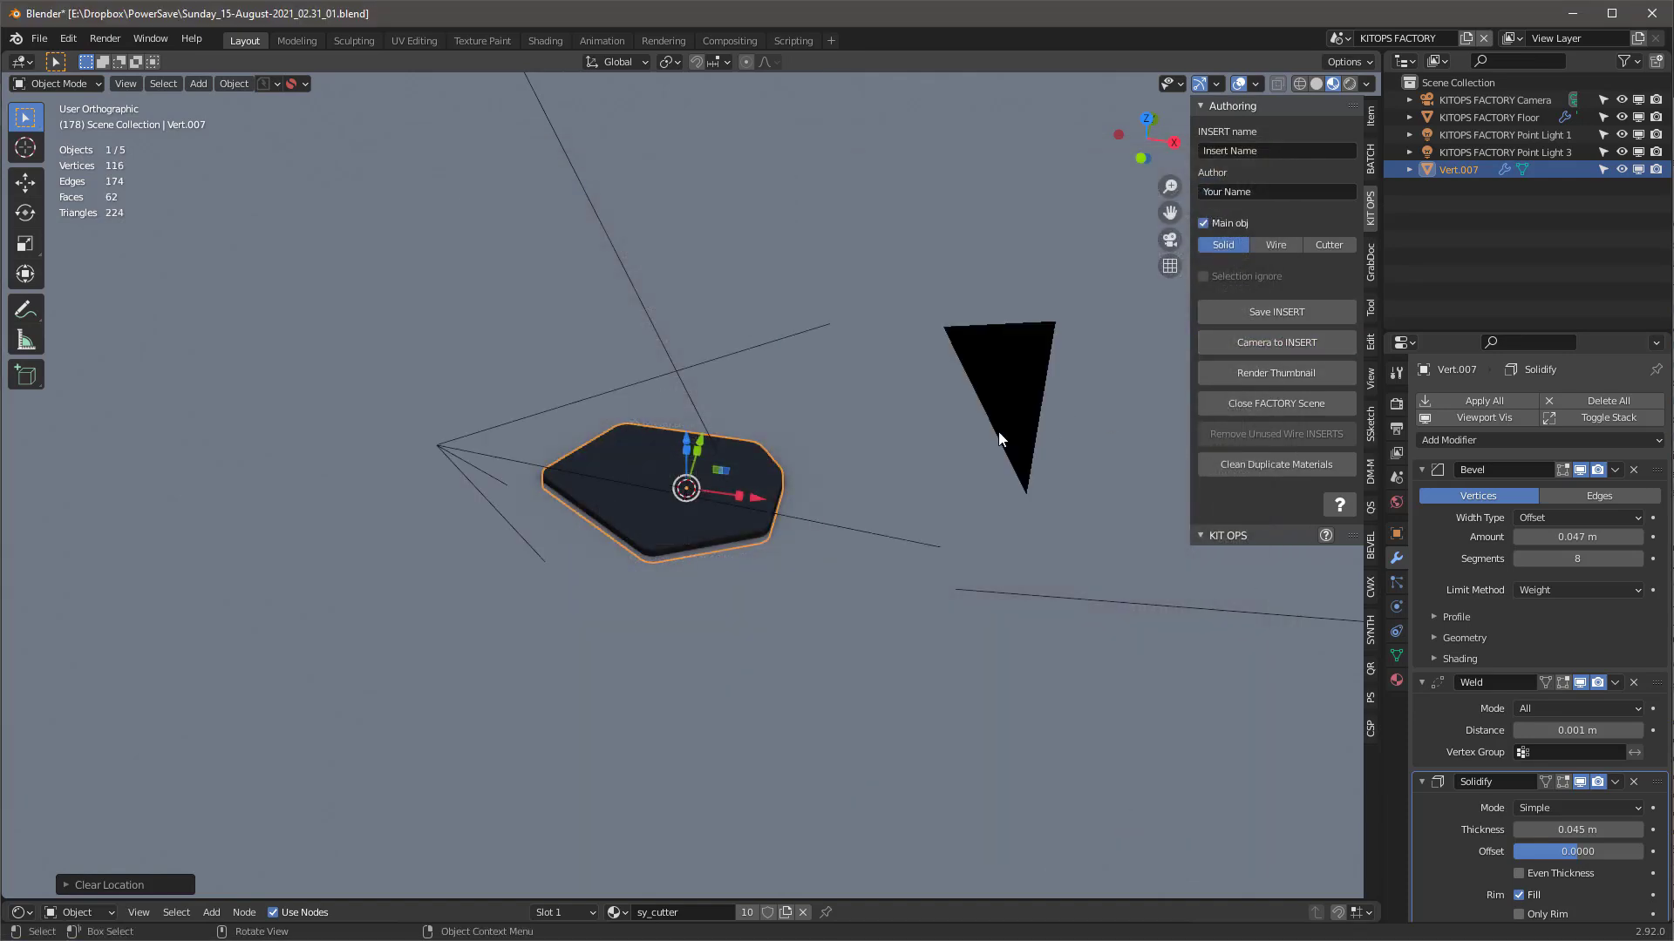
Frame the insert in camera view, render its thumbnail, and close the factory scene.
left_click(1303, 373)
key("KP_0")
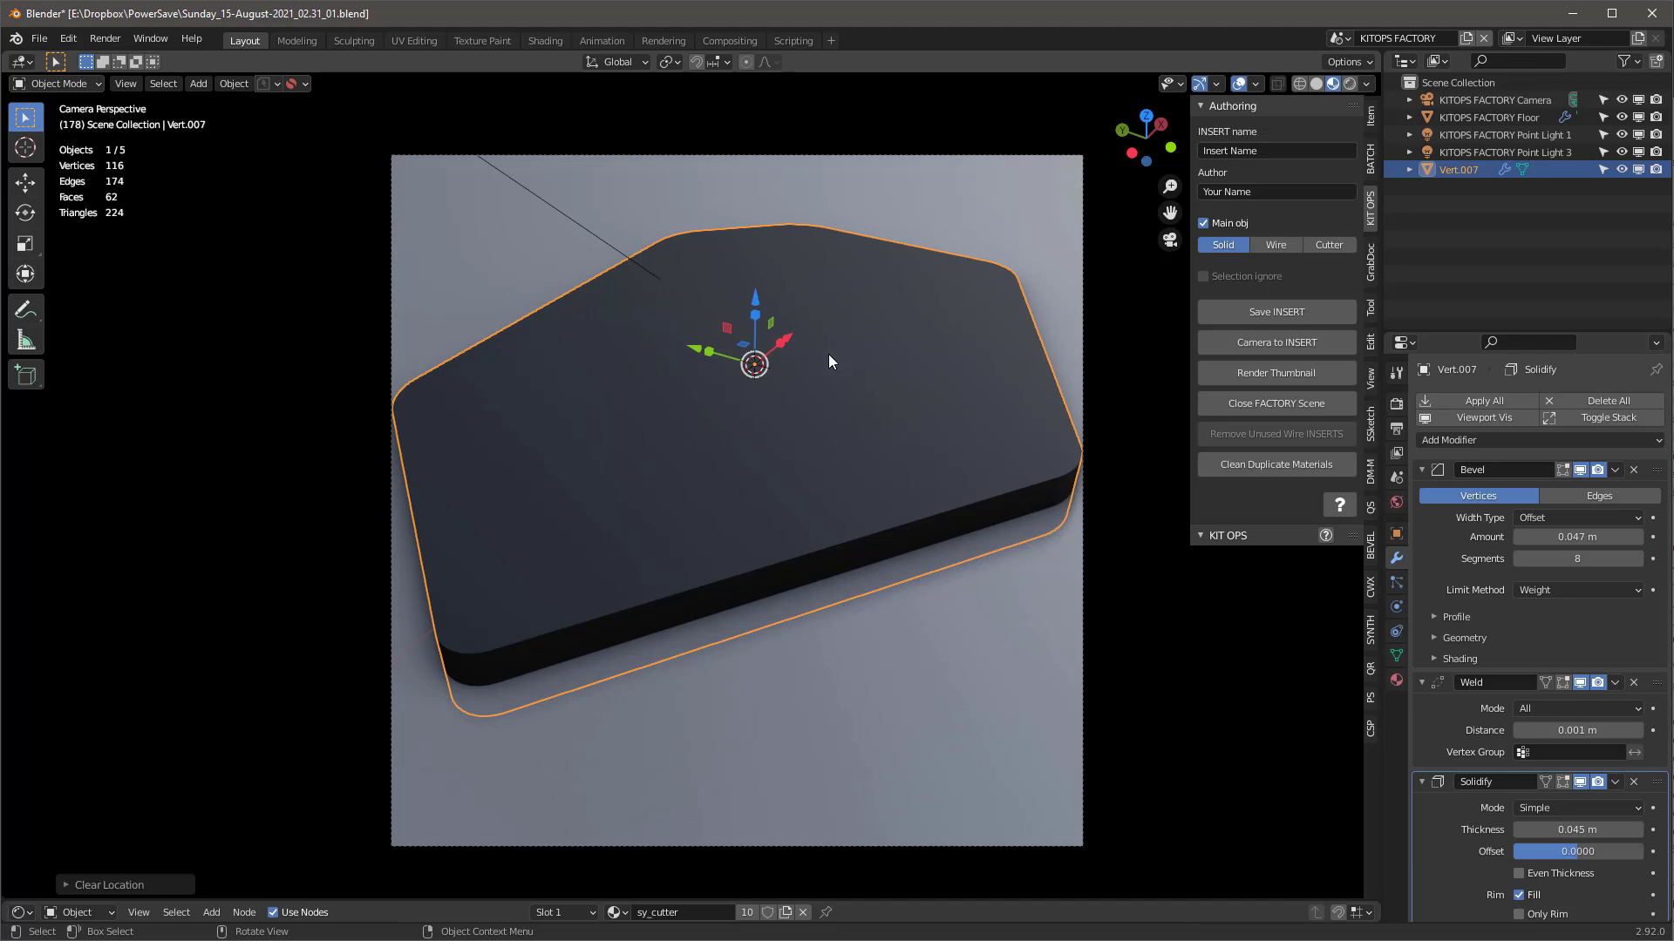
left_click(1278, 373)
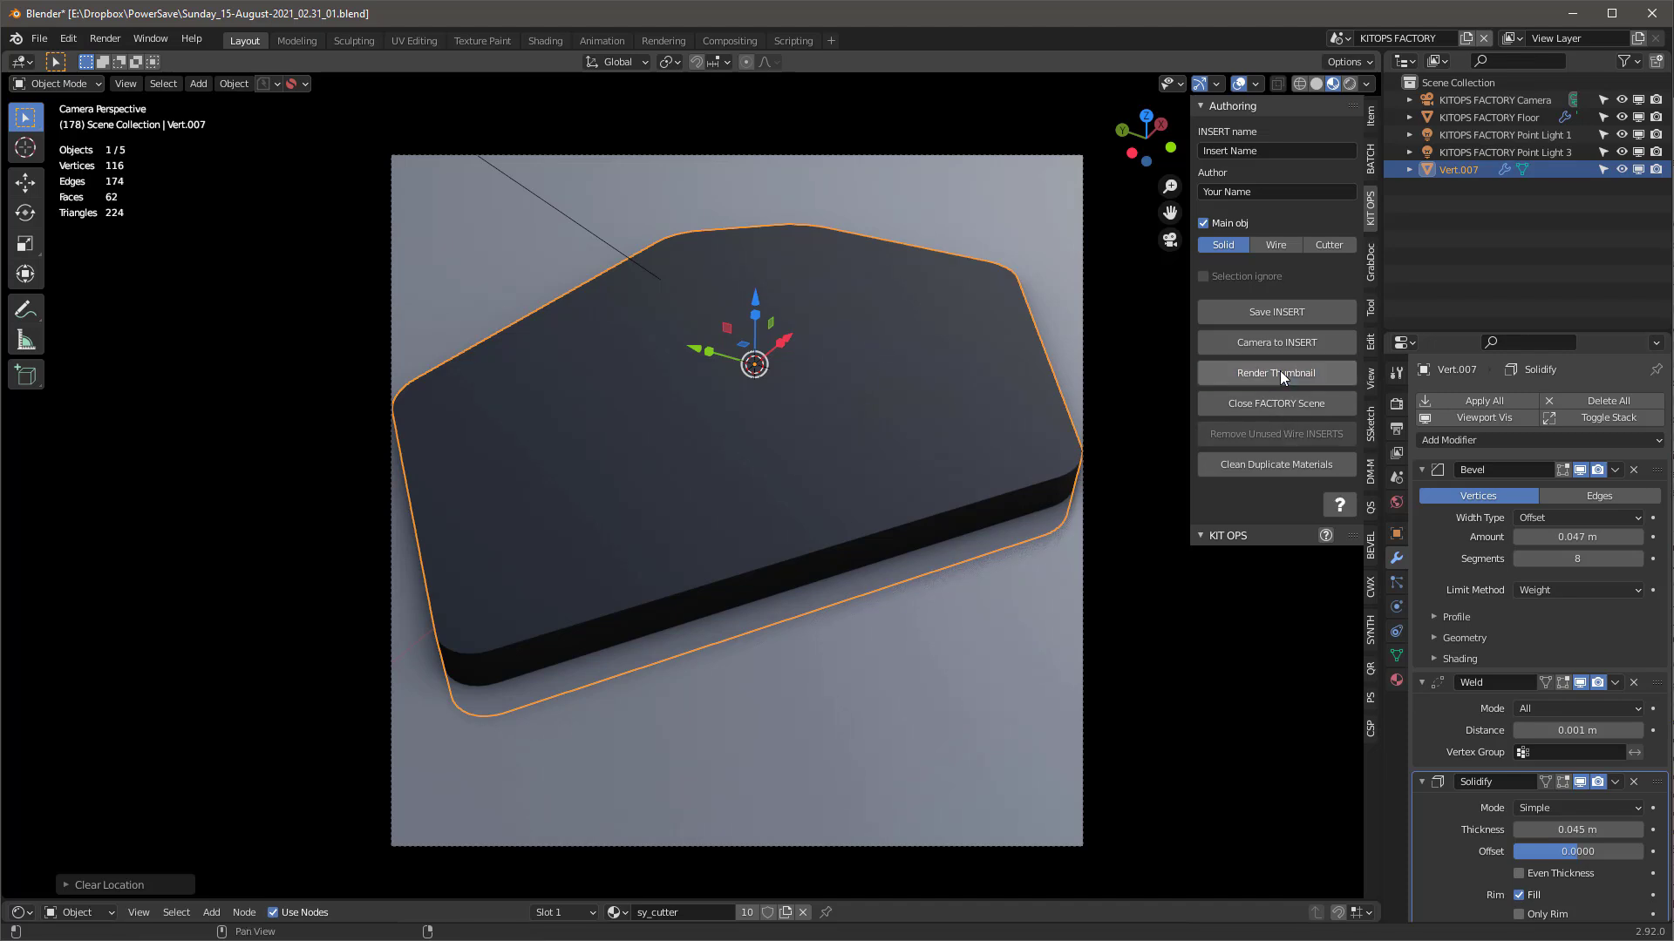
left_click(1275, 402)
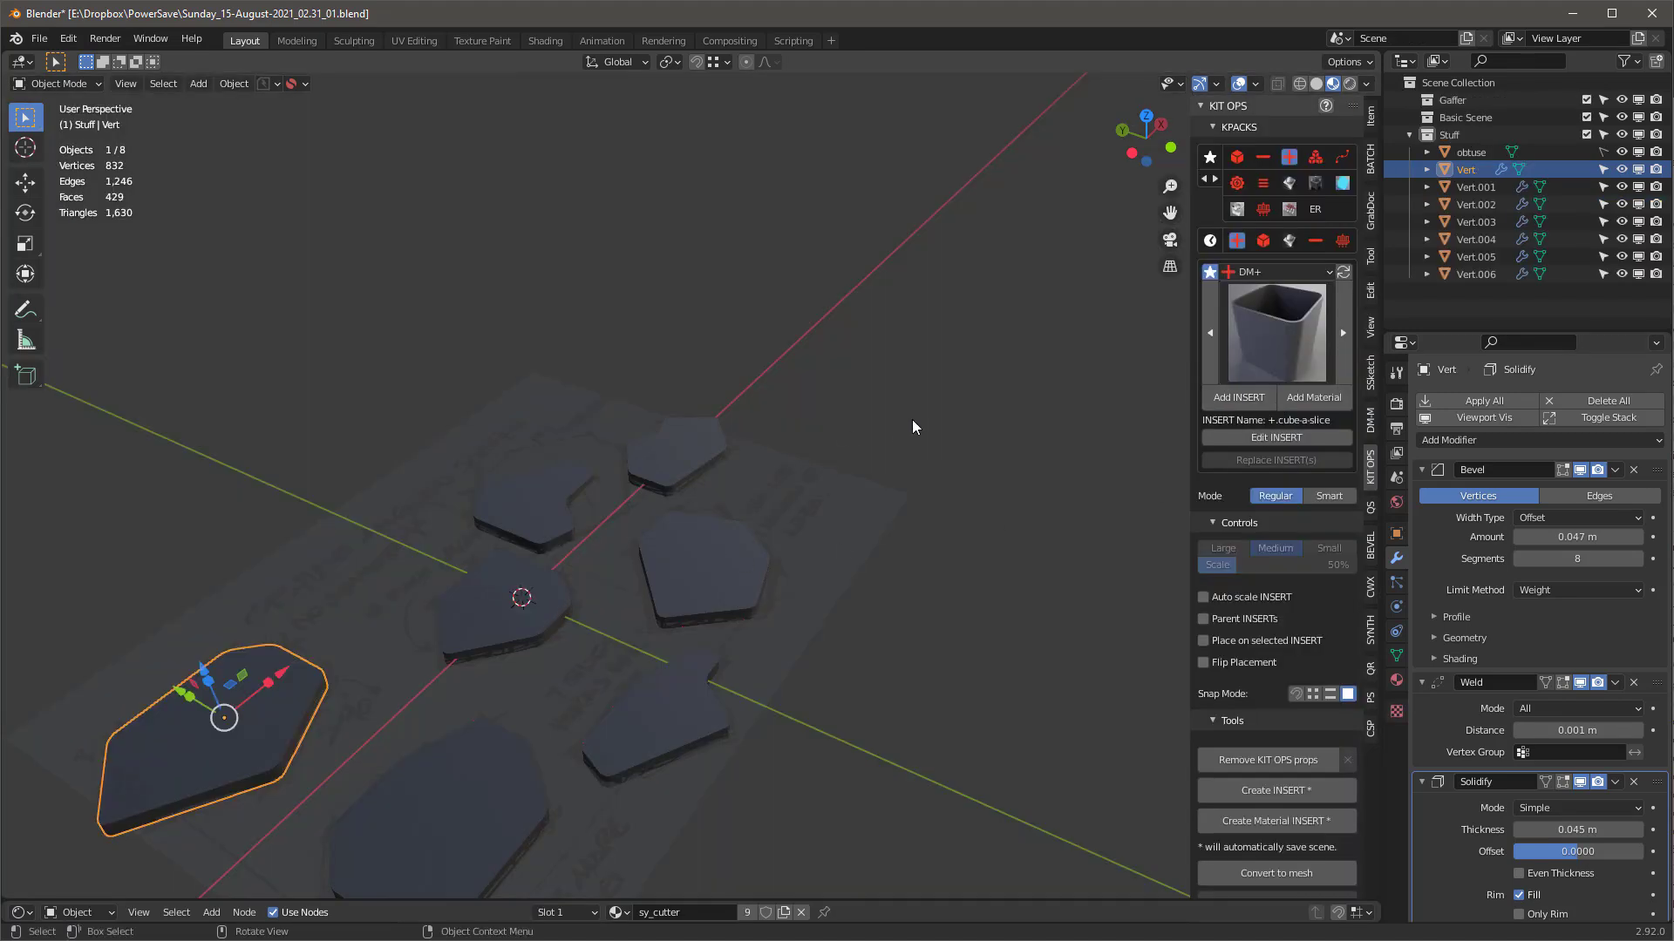
Create a KIT OPS insert from the central shape and move it to world origin.
middle_click_drag(912, 421, 860, 225)
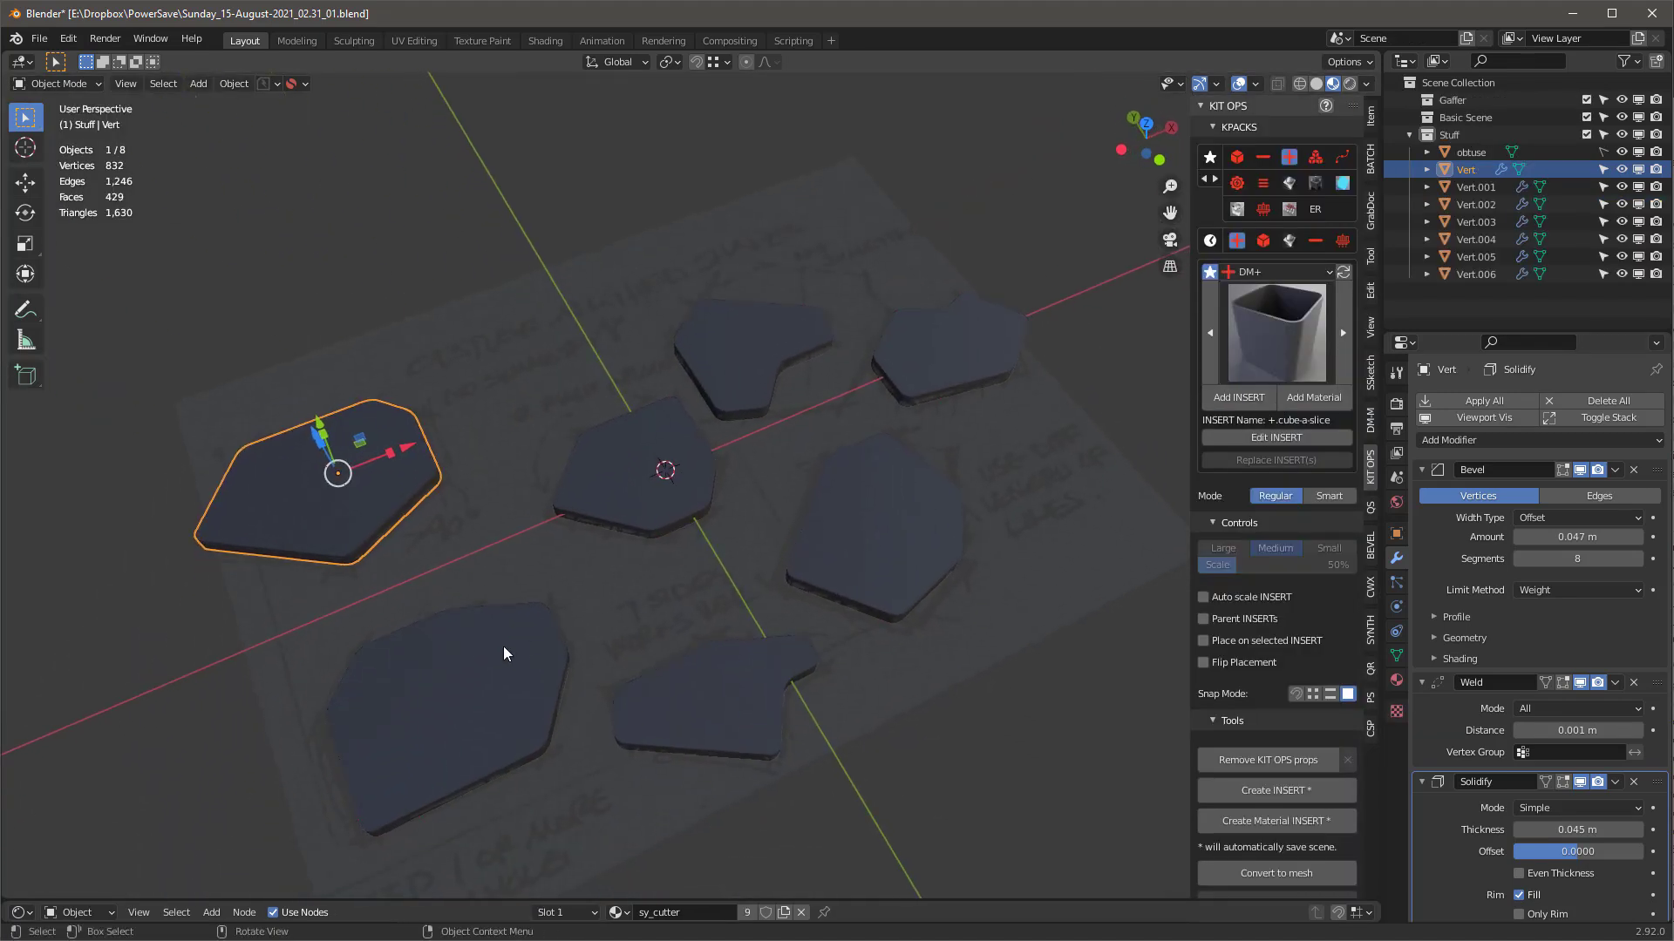
middle_click_drag(720, 558, 645, 427)
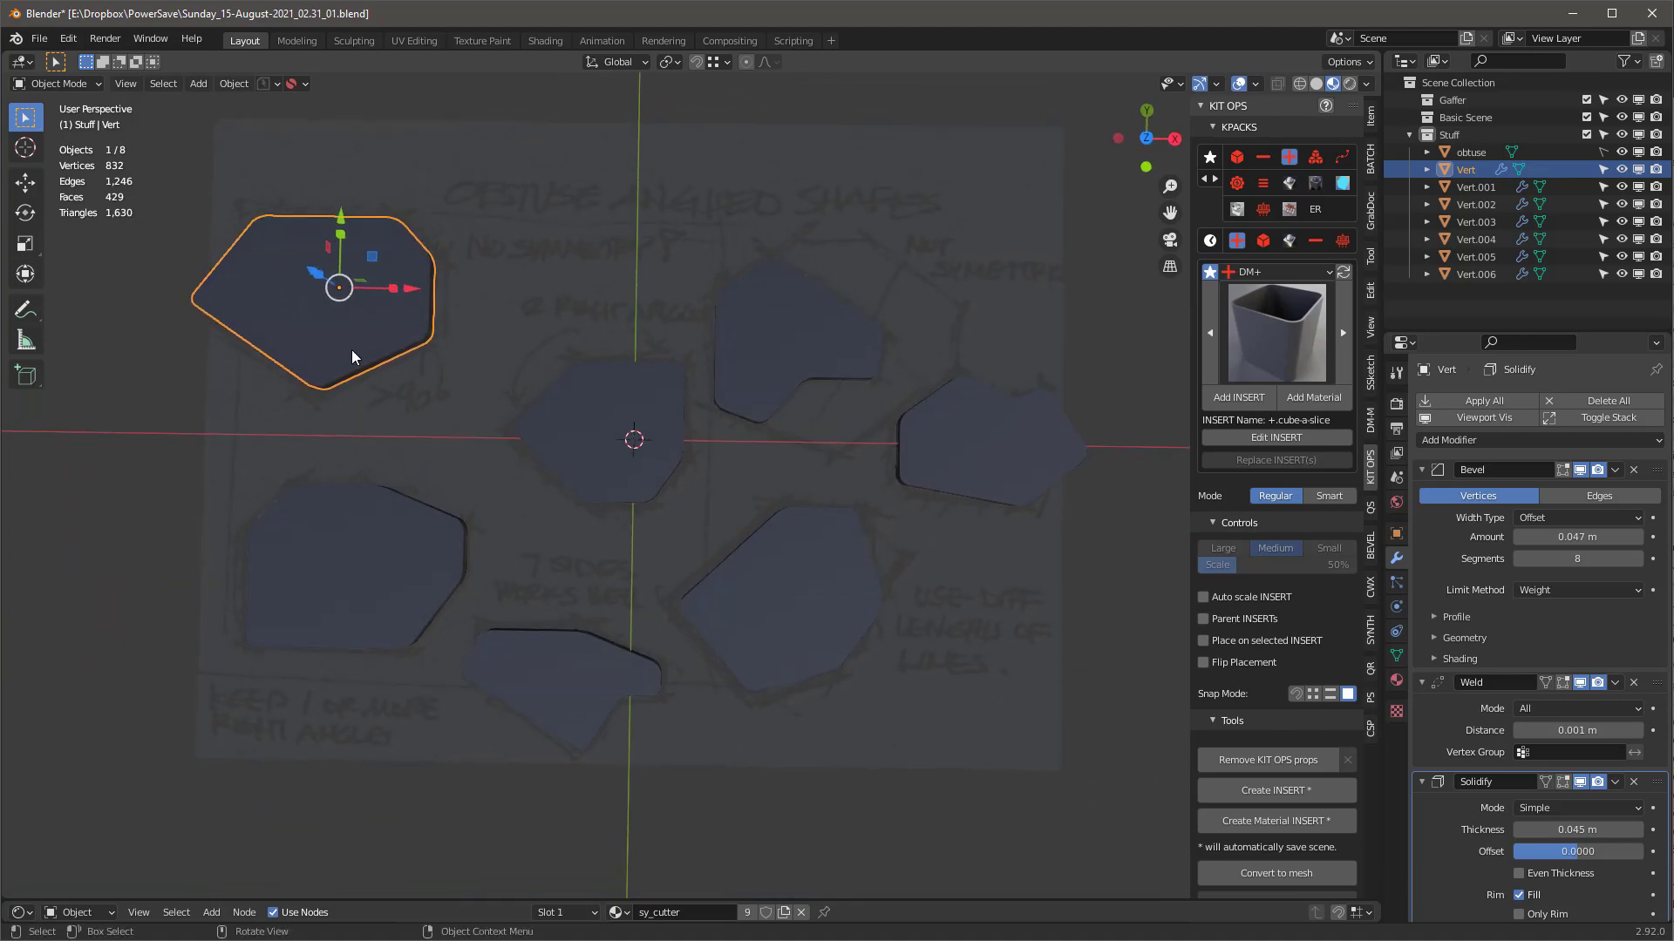
left_click(606, 398)
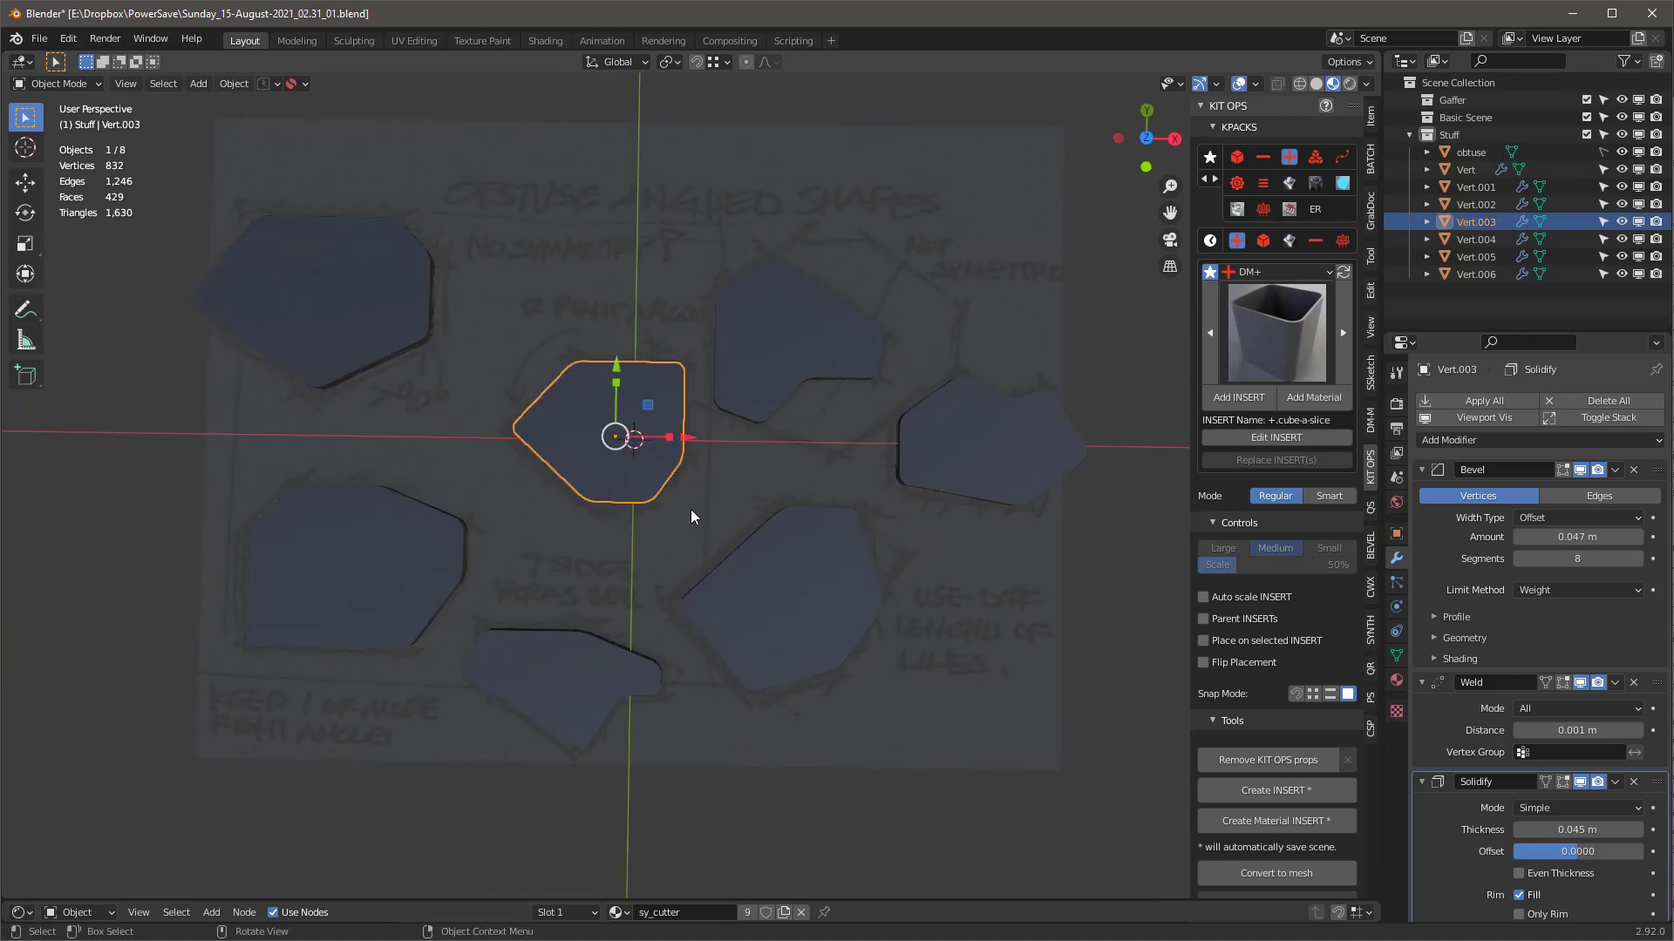
left_click(1269, 792)
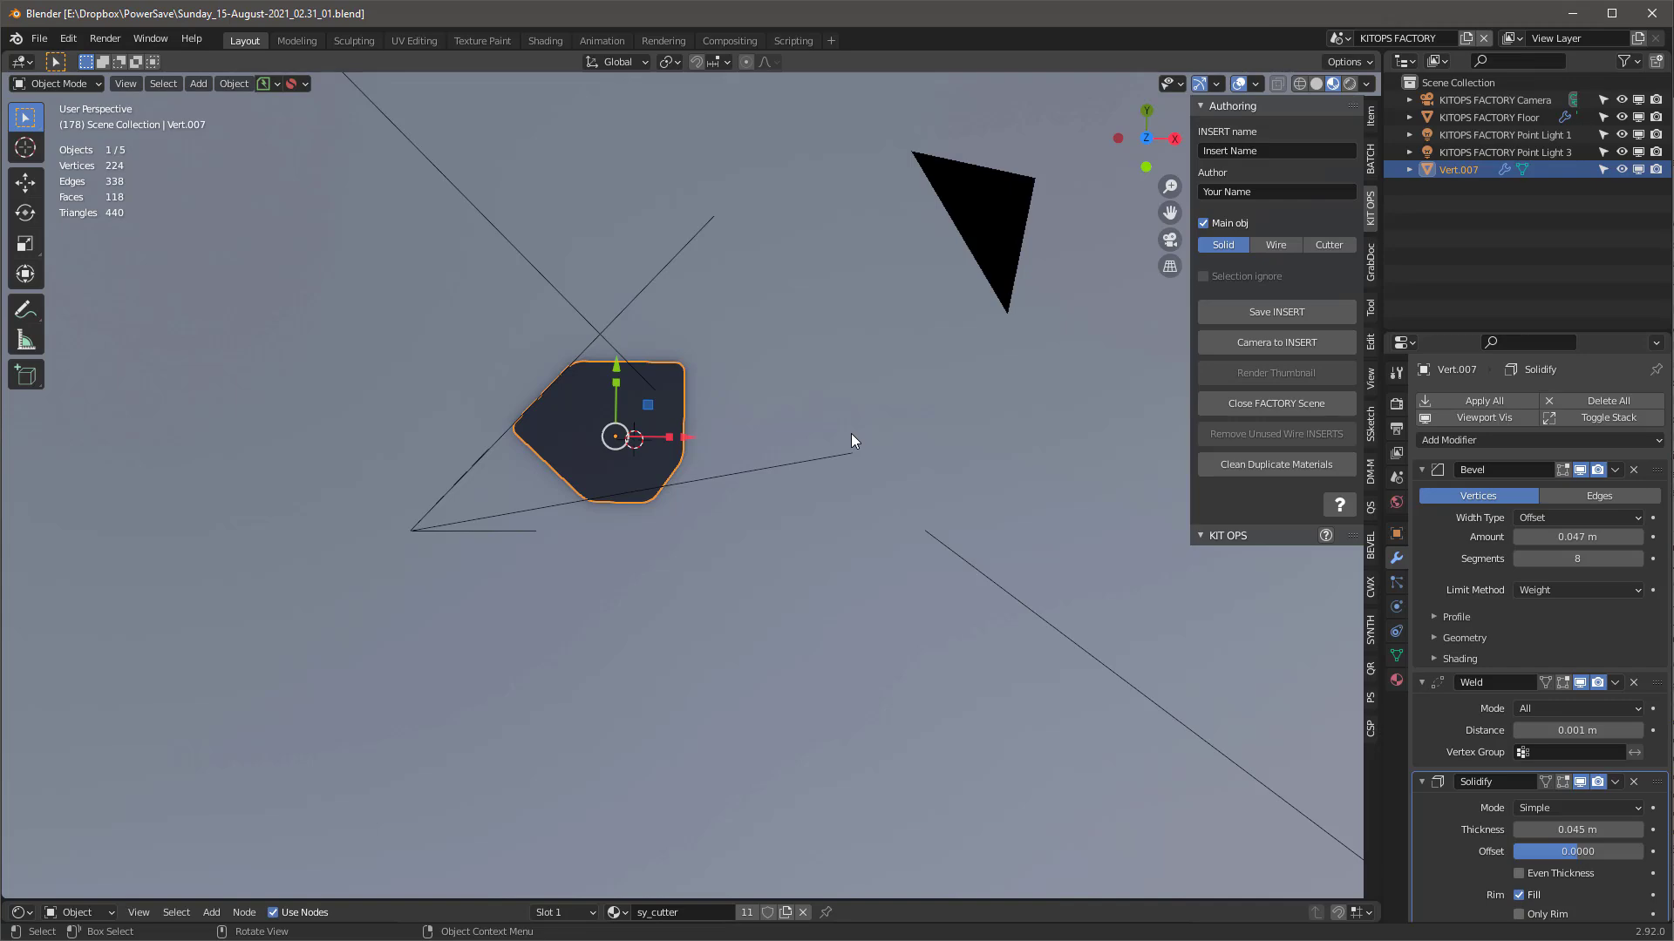
key("alt+g")
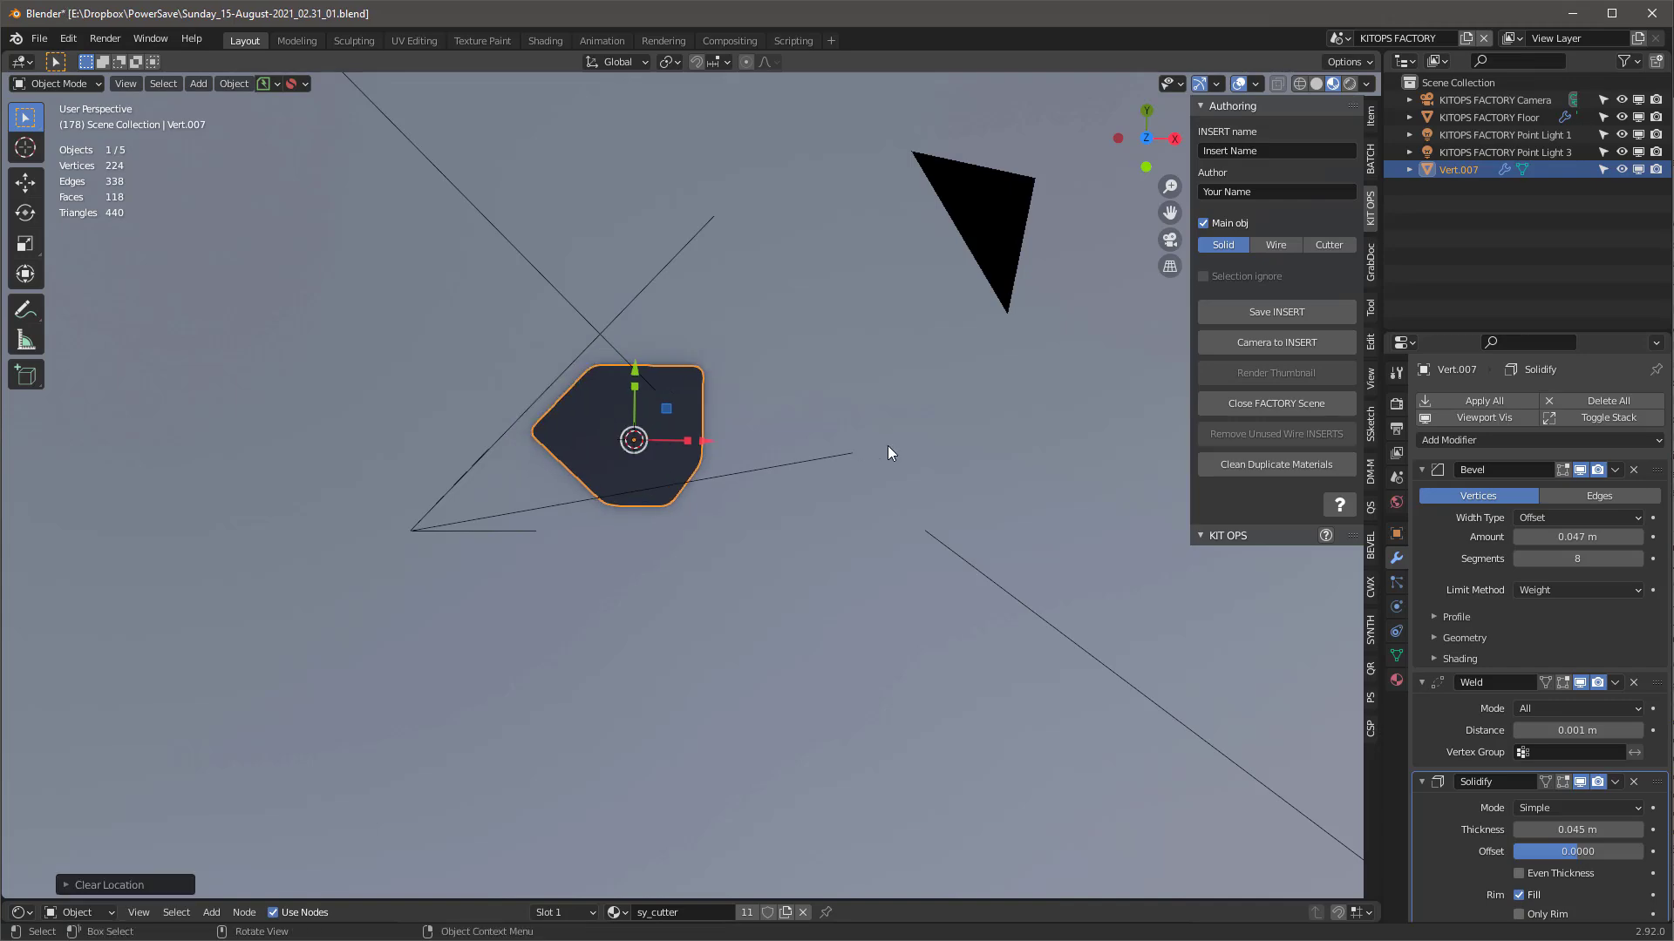
Save the insert as obtuse-02.blend in the DM-Solids folder.
left_click(1264, 311)
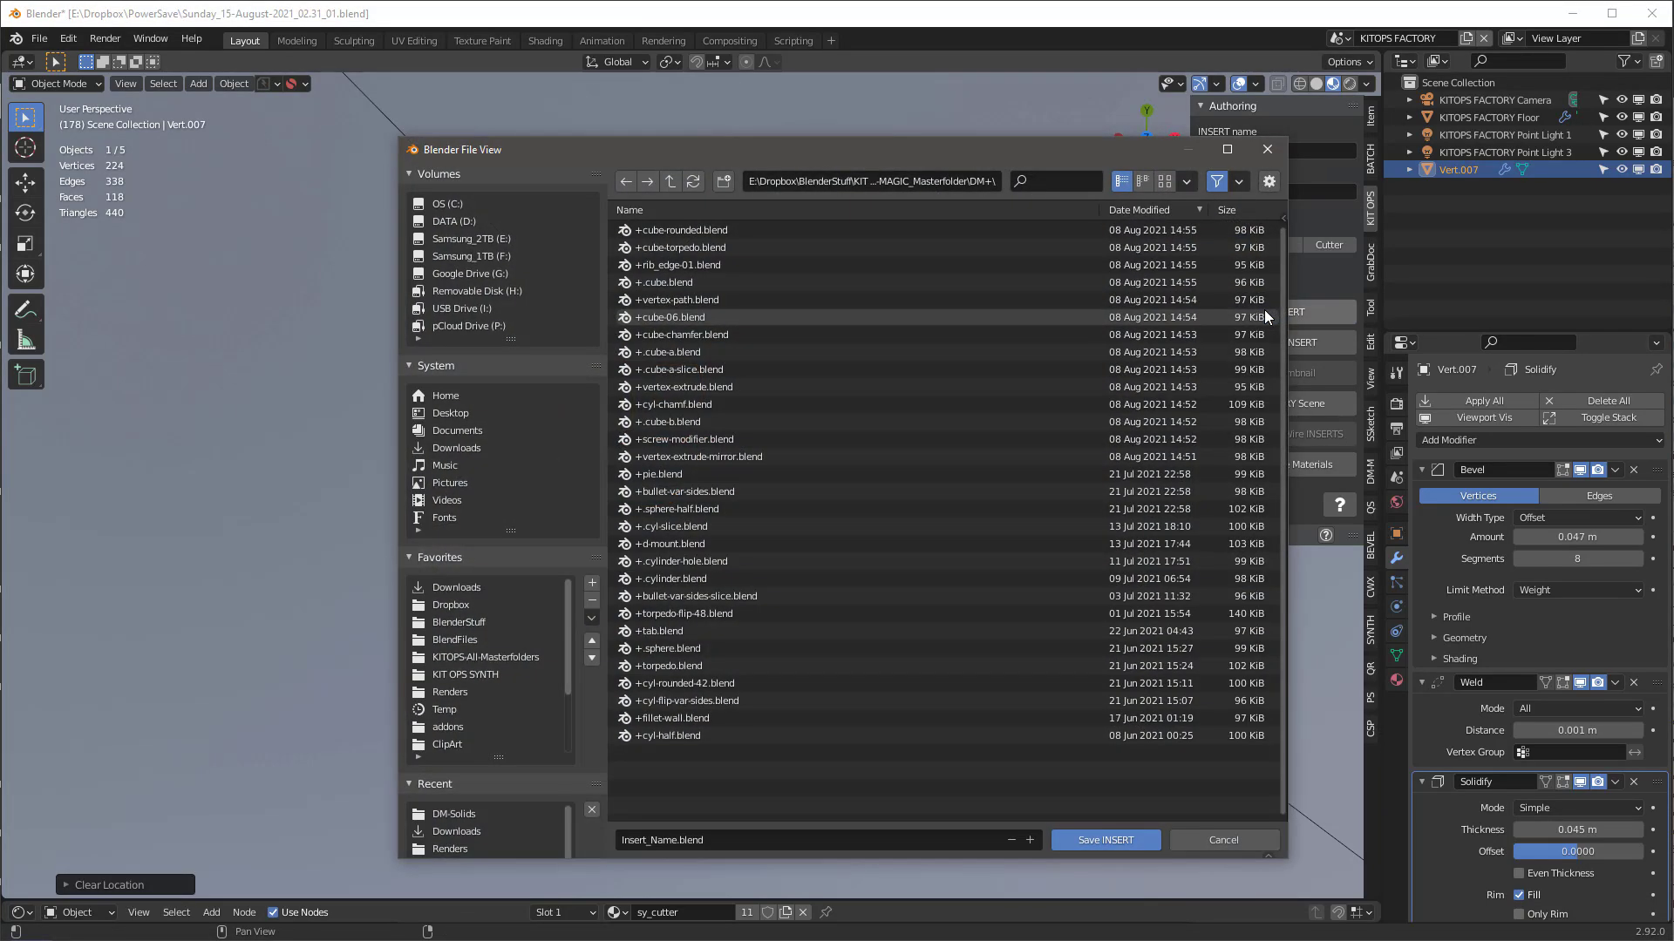
left_click(468, 815)
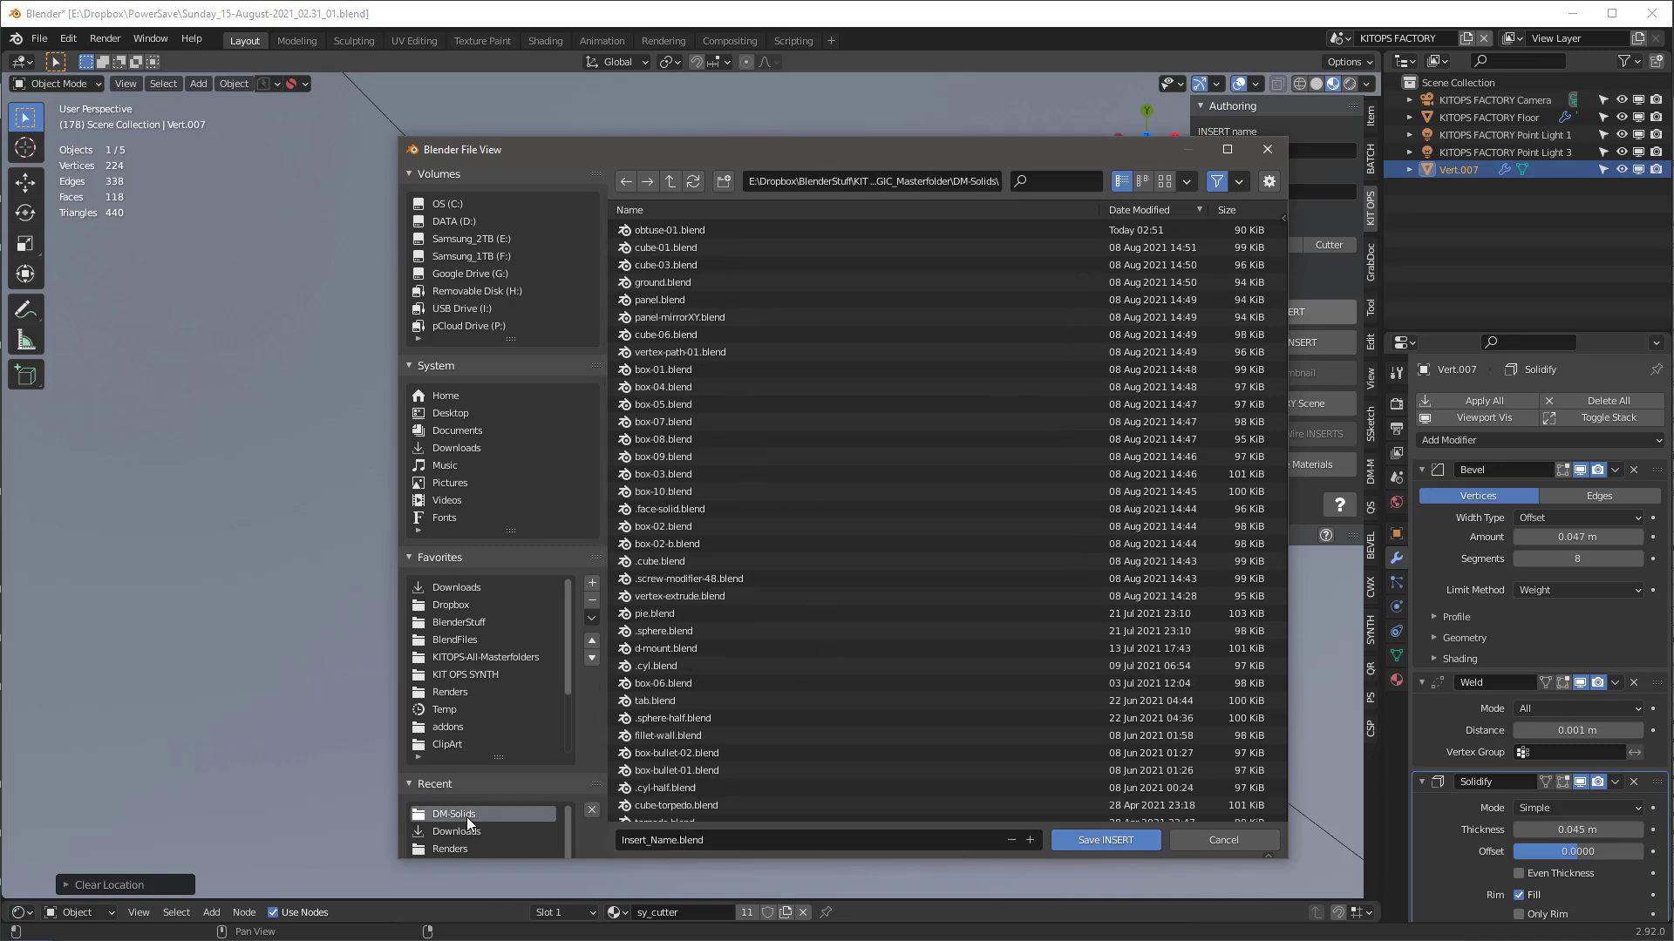
left_click(676, 232)
left_click(1029, 840)
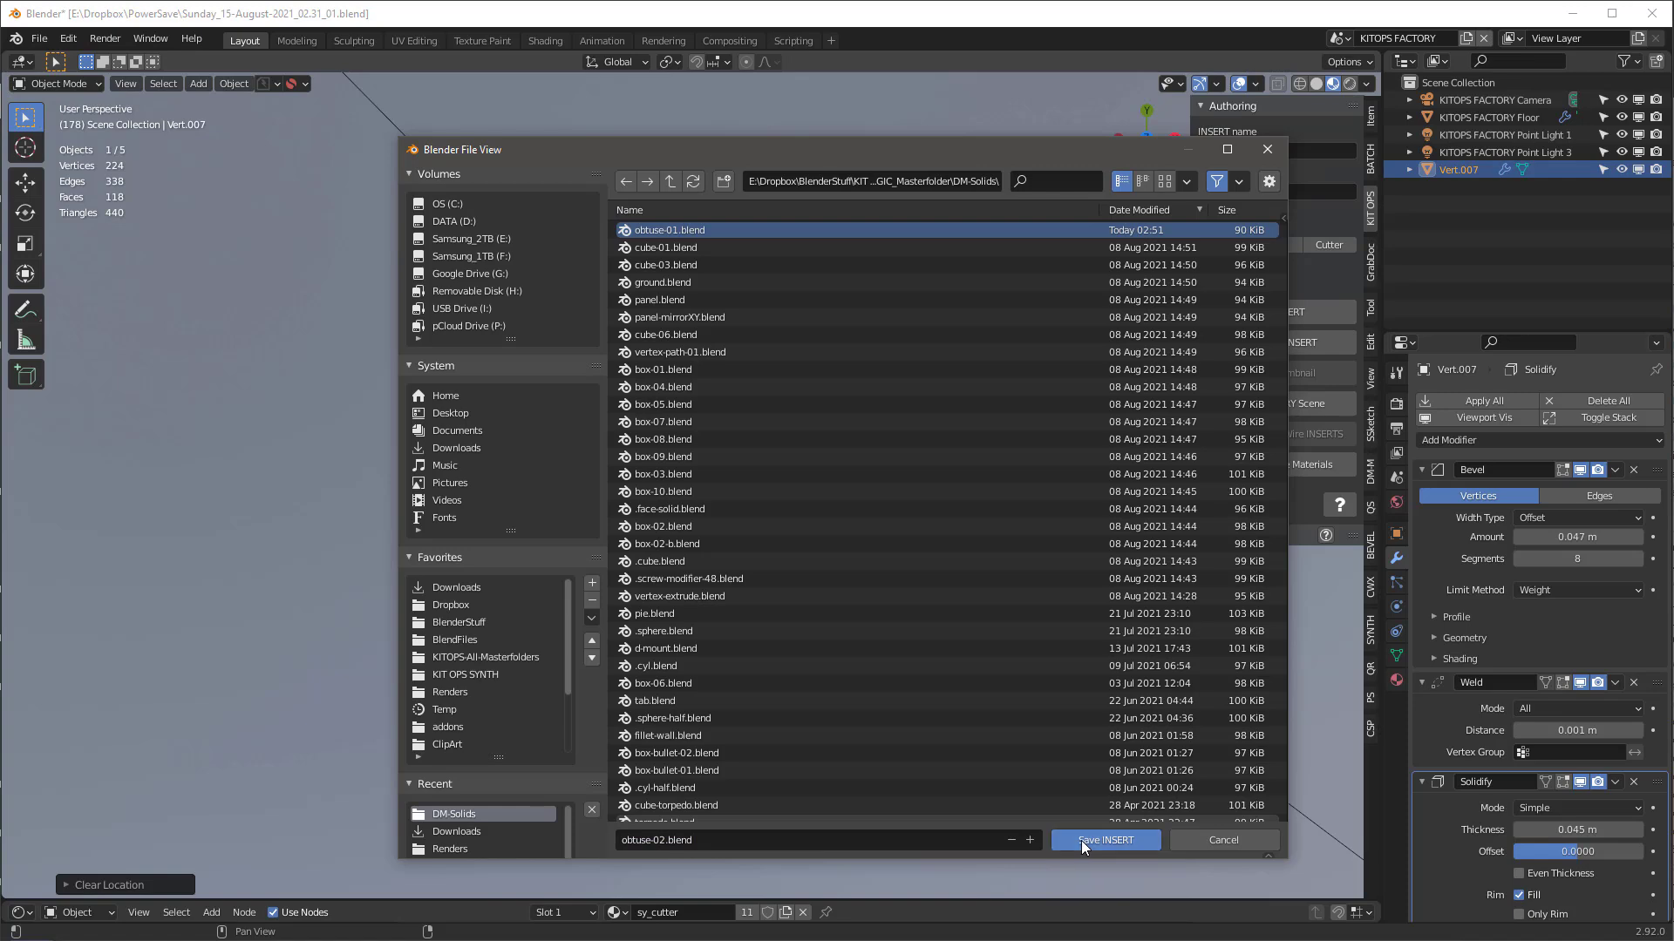
left_click(1081, 840)
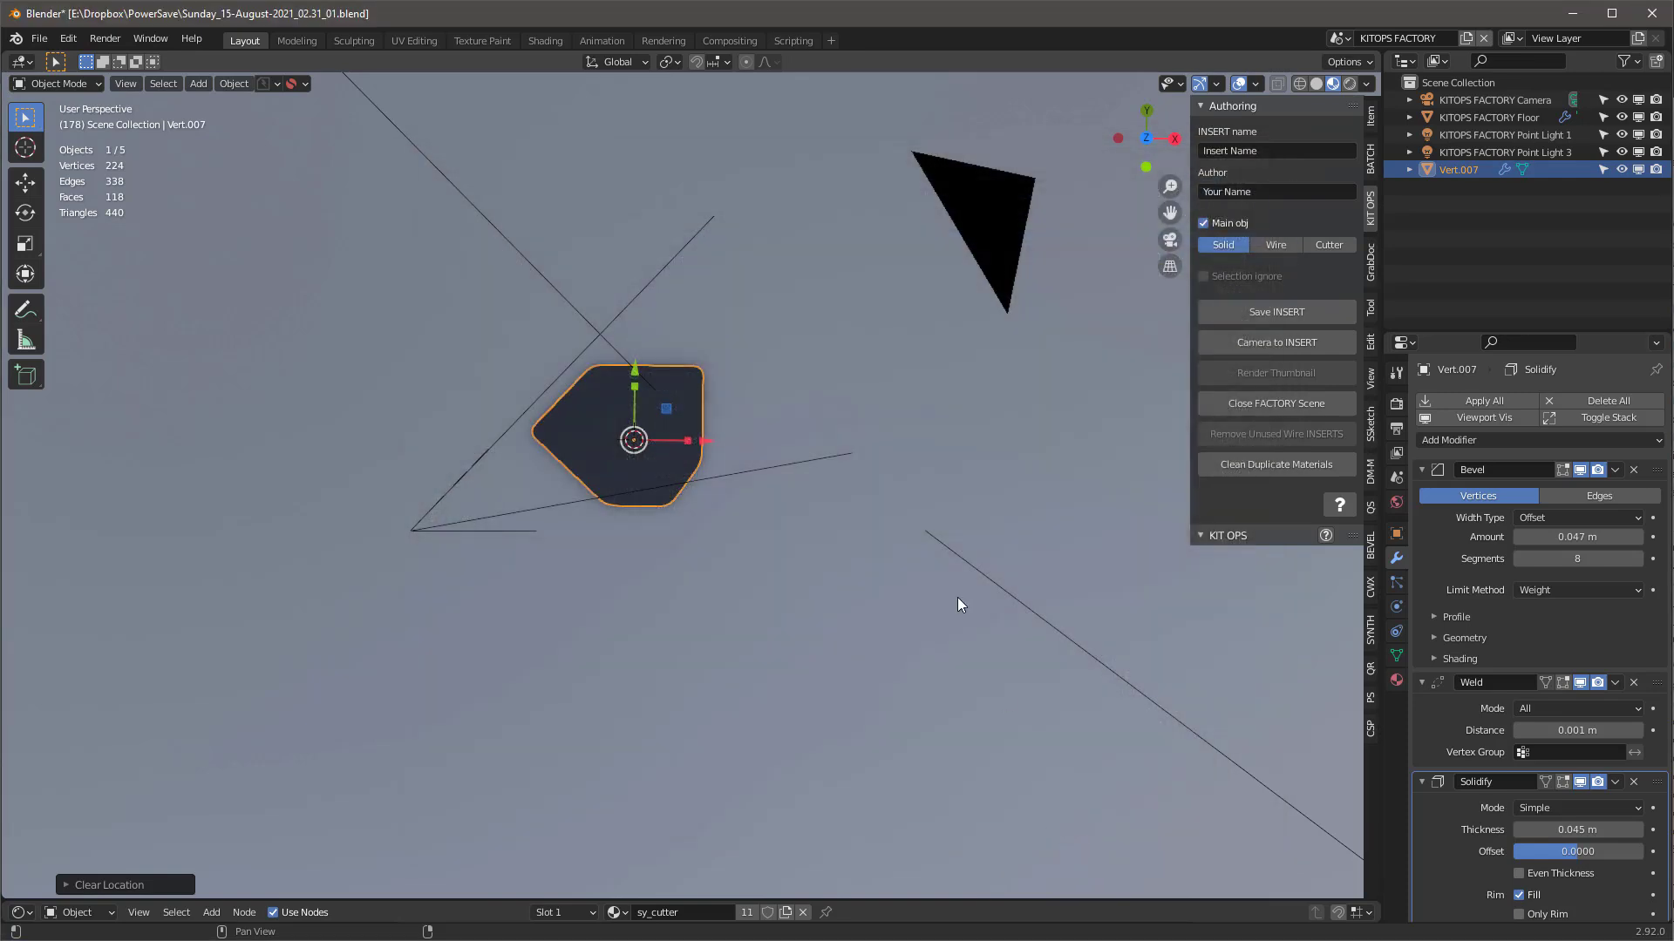
Frame the camera on the insert, render its thumbnail, close the factory, and select the upper-right shape.
left_click(1262, 346)
left_click(1276, 373)
left_click(1274, 404)
left_click(812, 345)
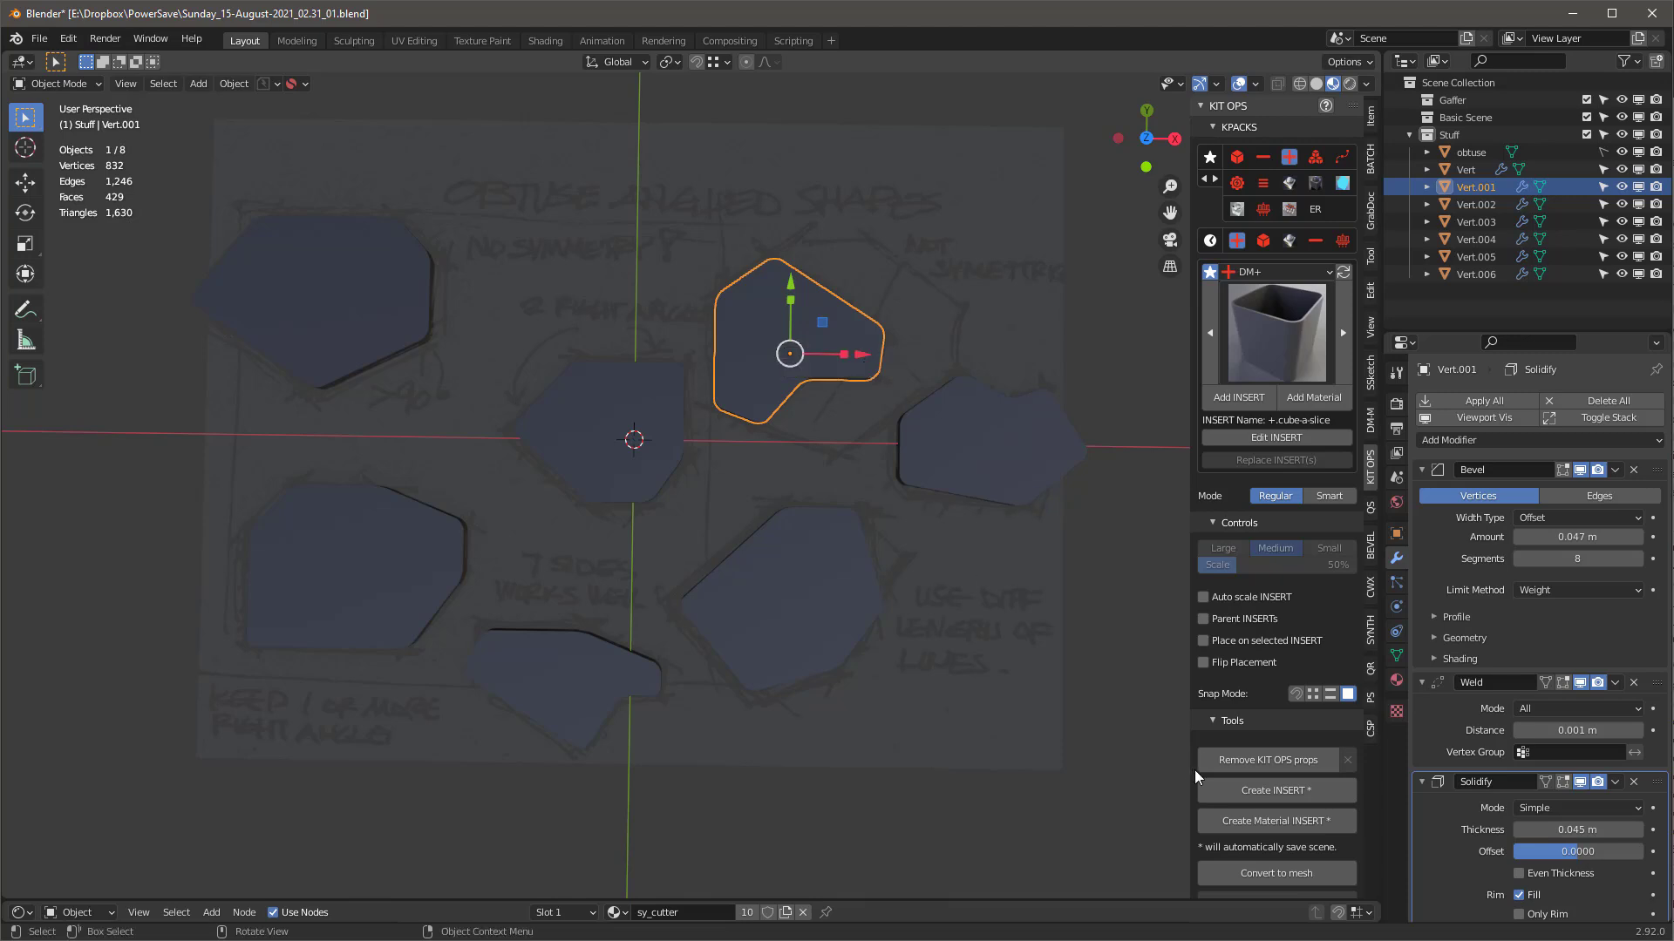
Create an insert from the upper-right shape at world origin and save it as obtuse-03.blend.
left_click(1258, 791)
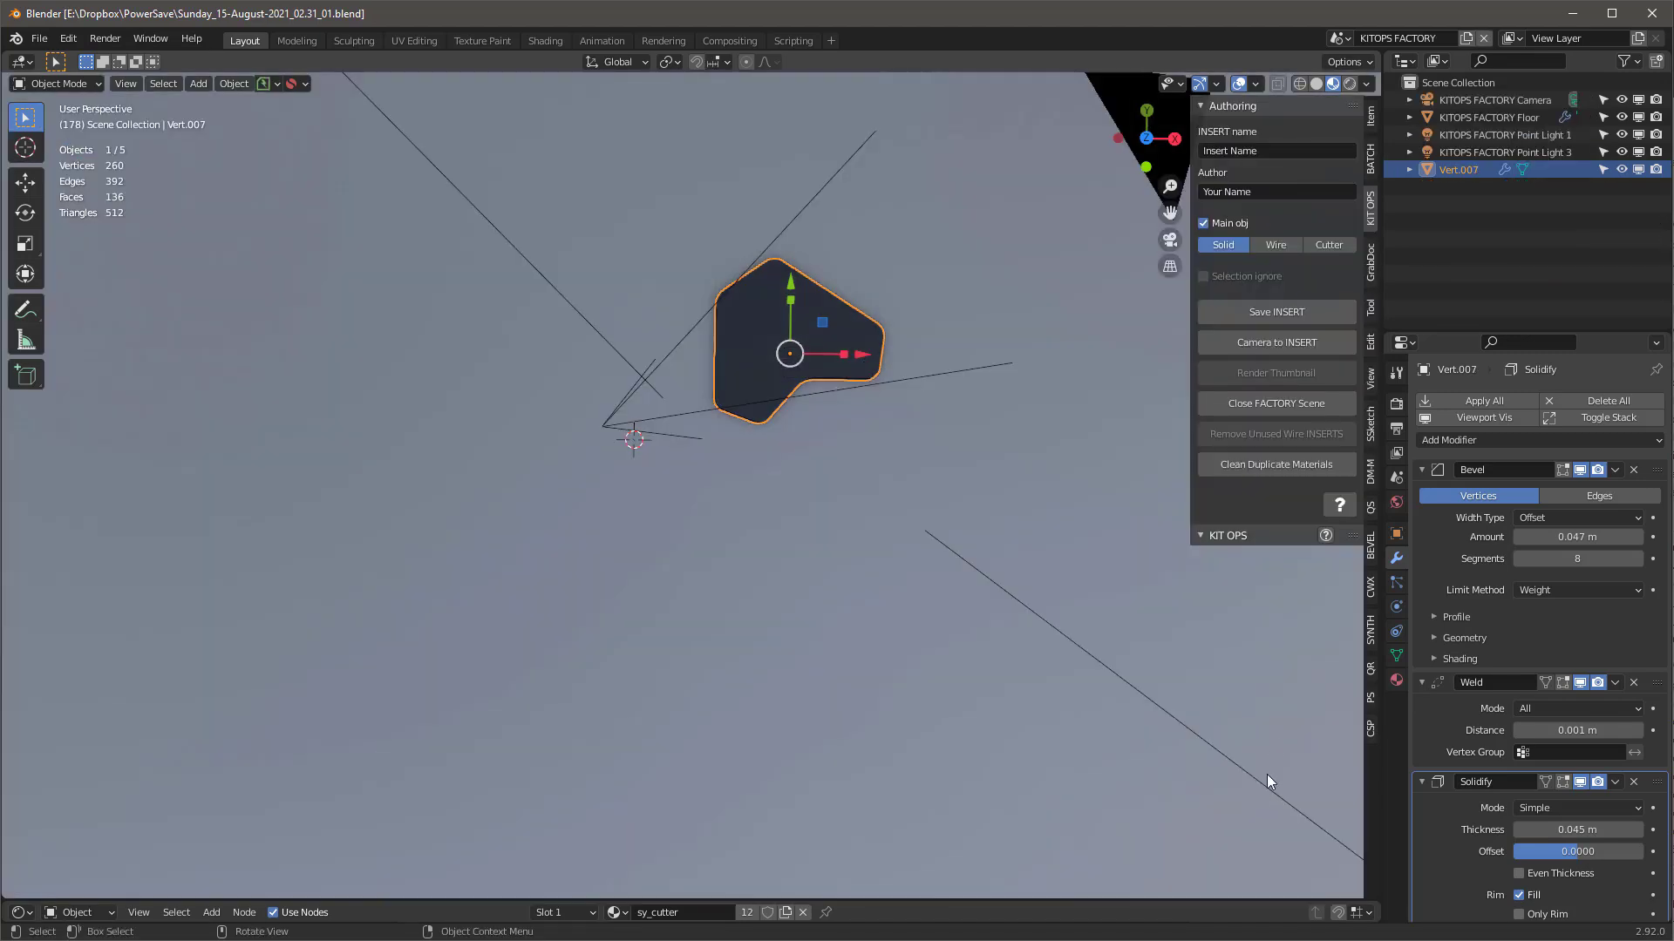
key("alt+g")
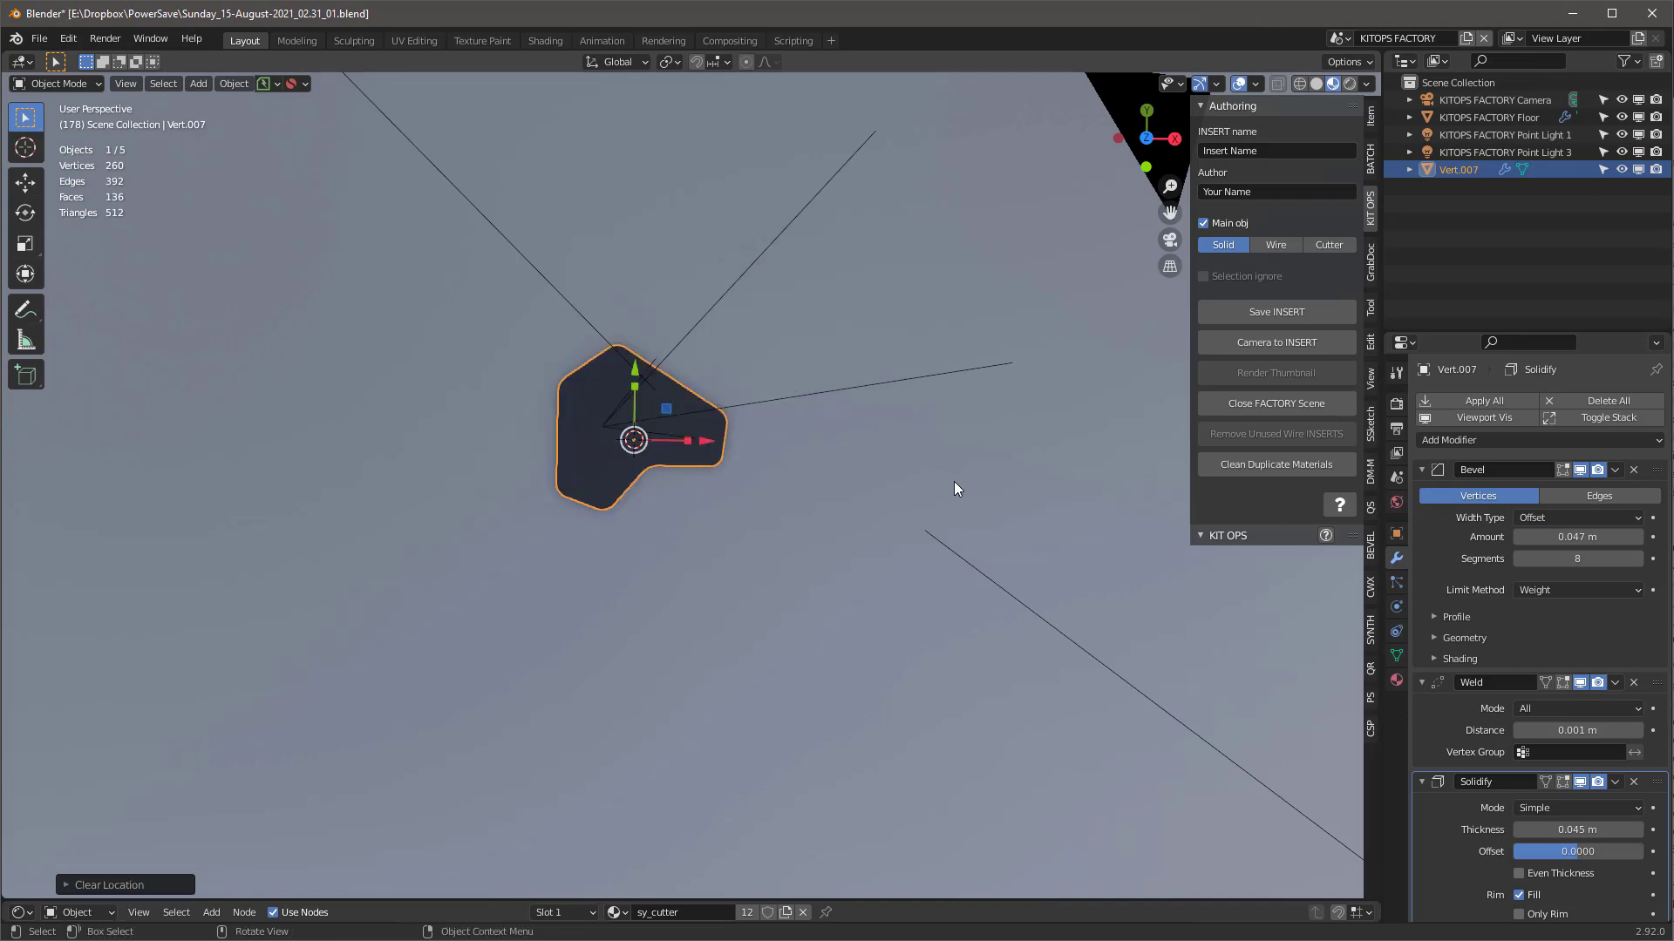
left_click(1299, 307)
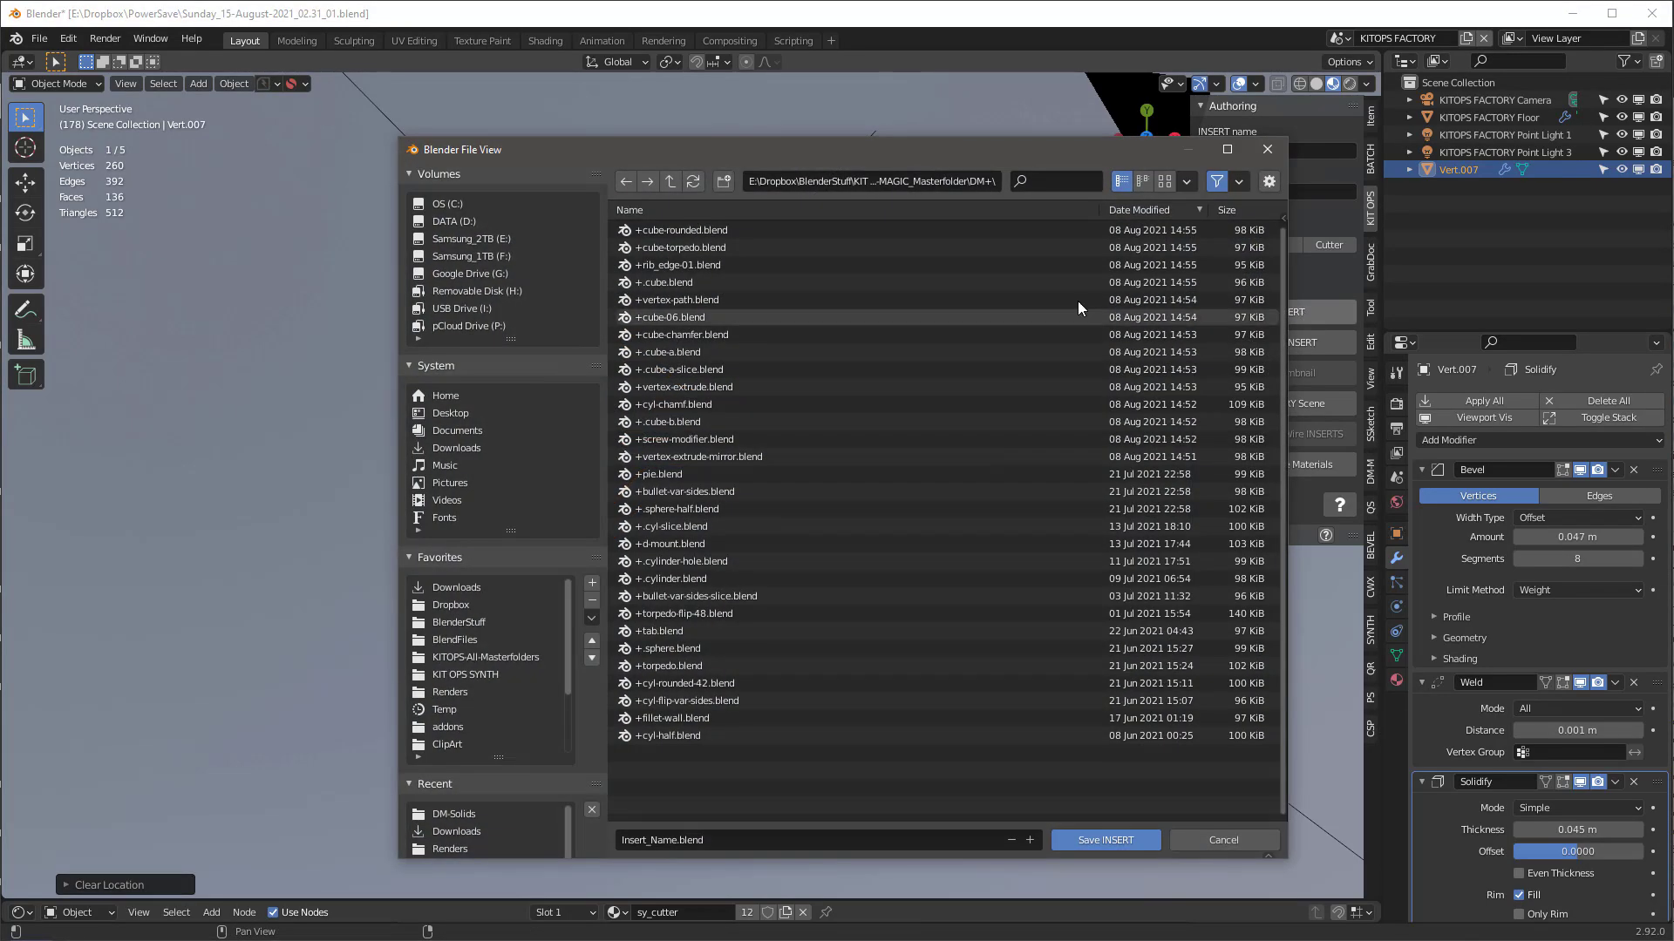
left_click(1031, 840)
left_click(1106, 840)
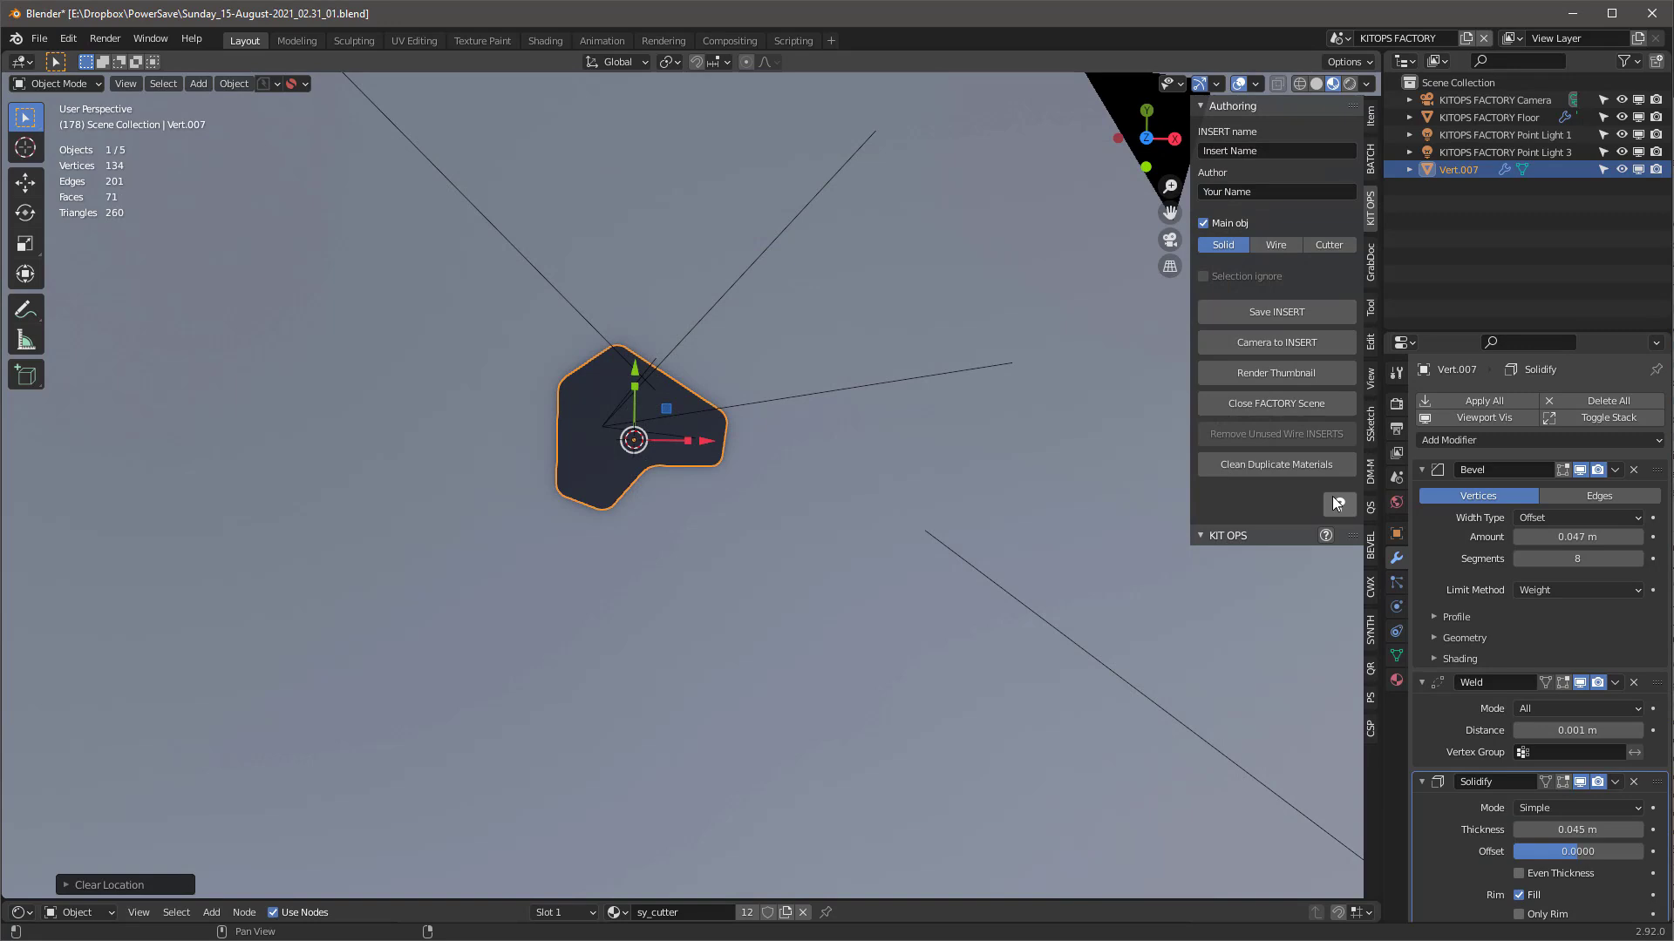
Frame the camera on the insert, render its thumbnail, and close the factory scene.
left_click(1276, 342)
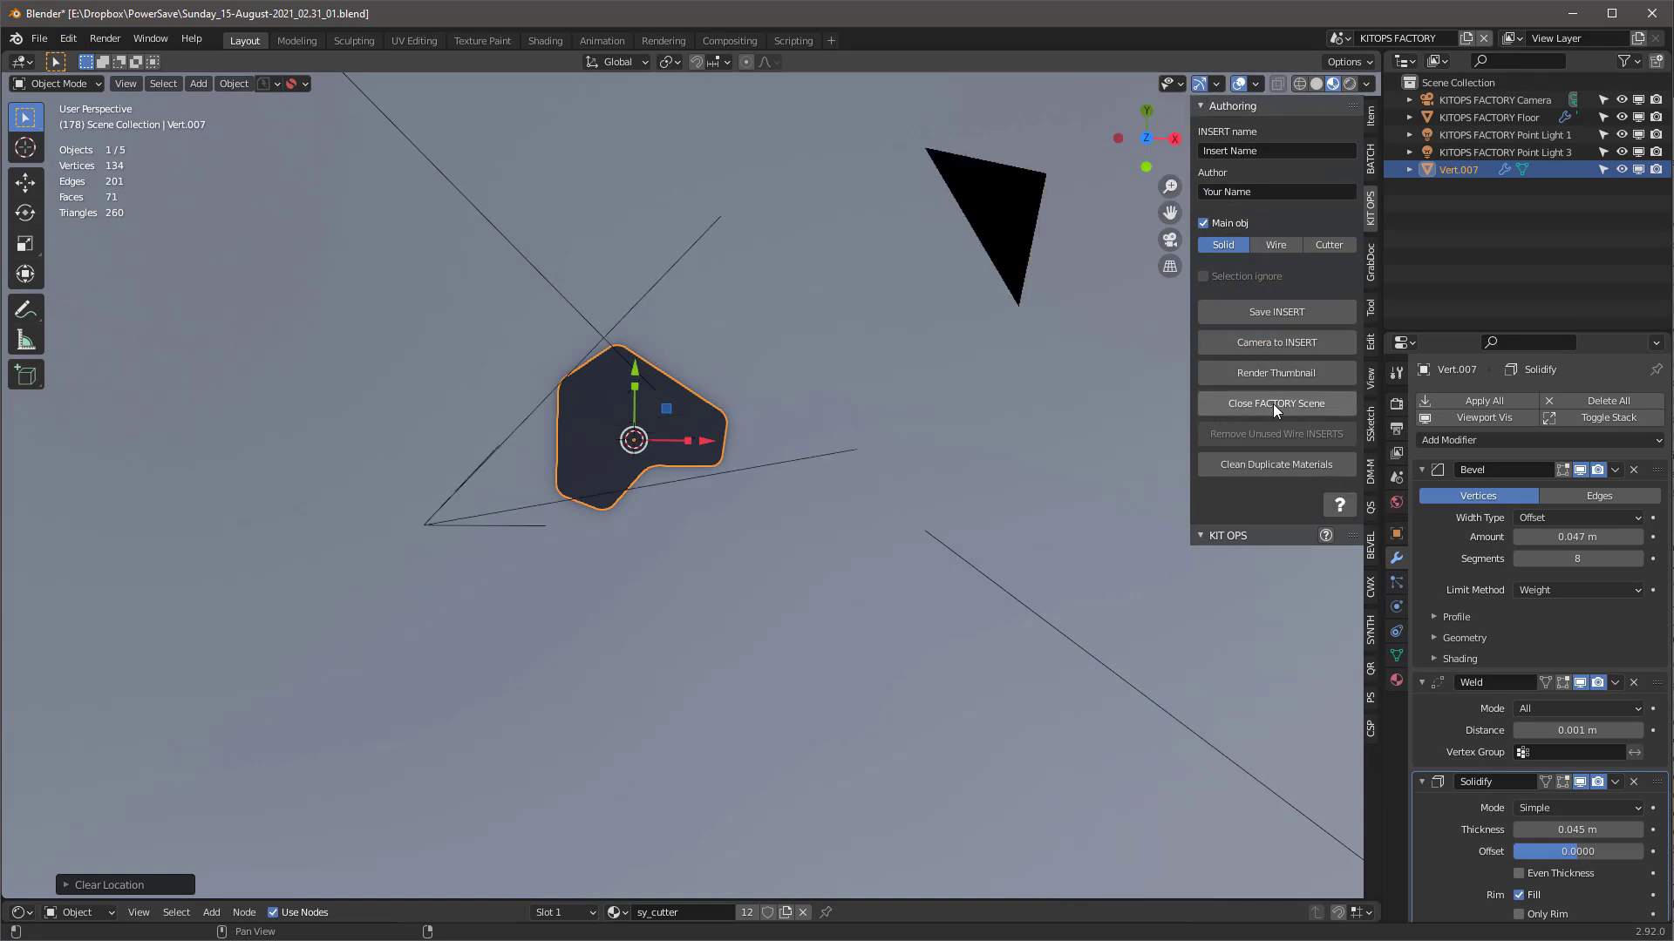
left_click(1257, 375)
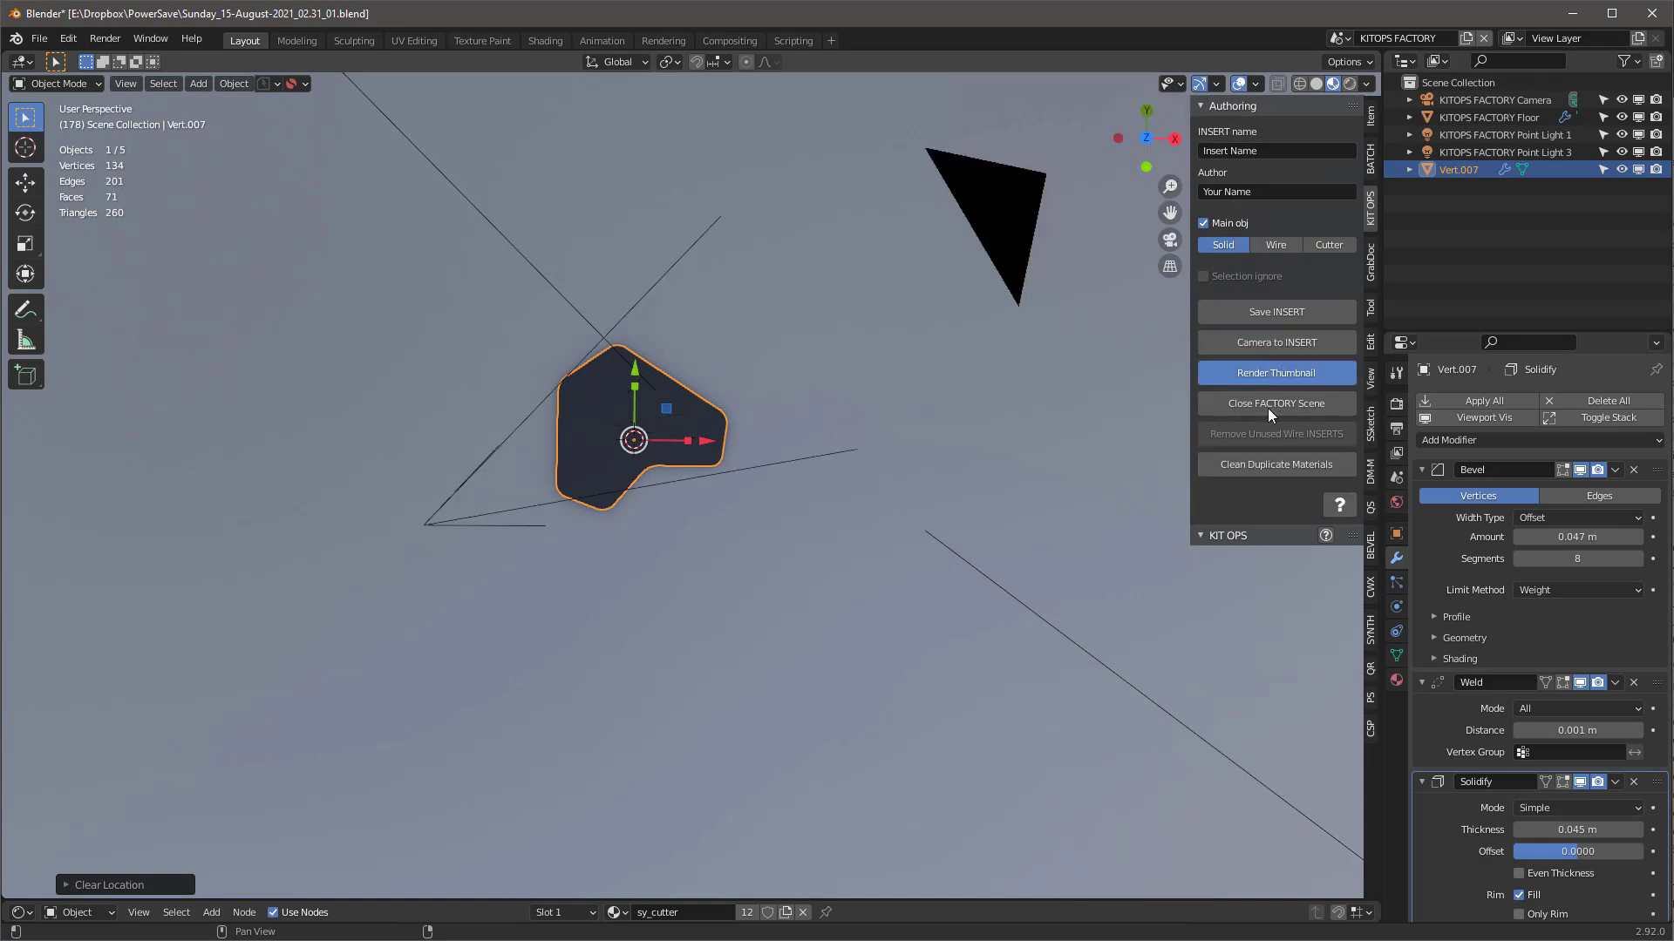
left_click(1269, 404)
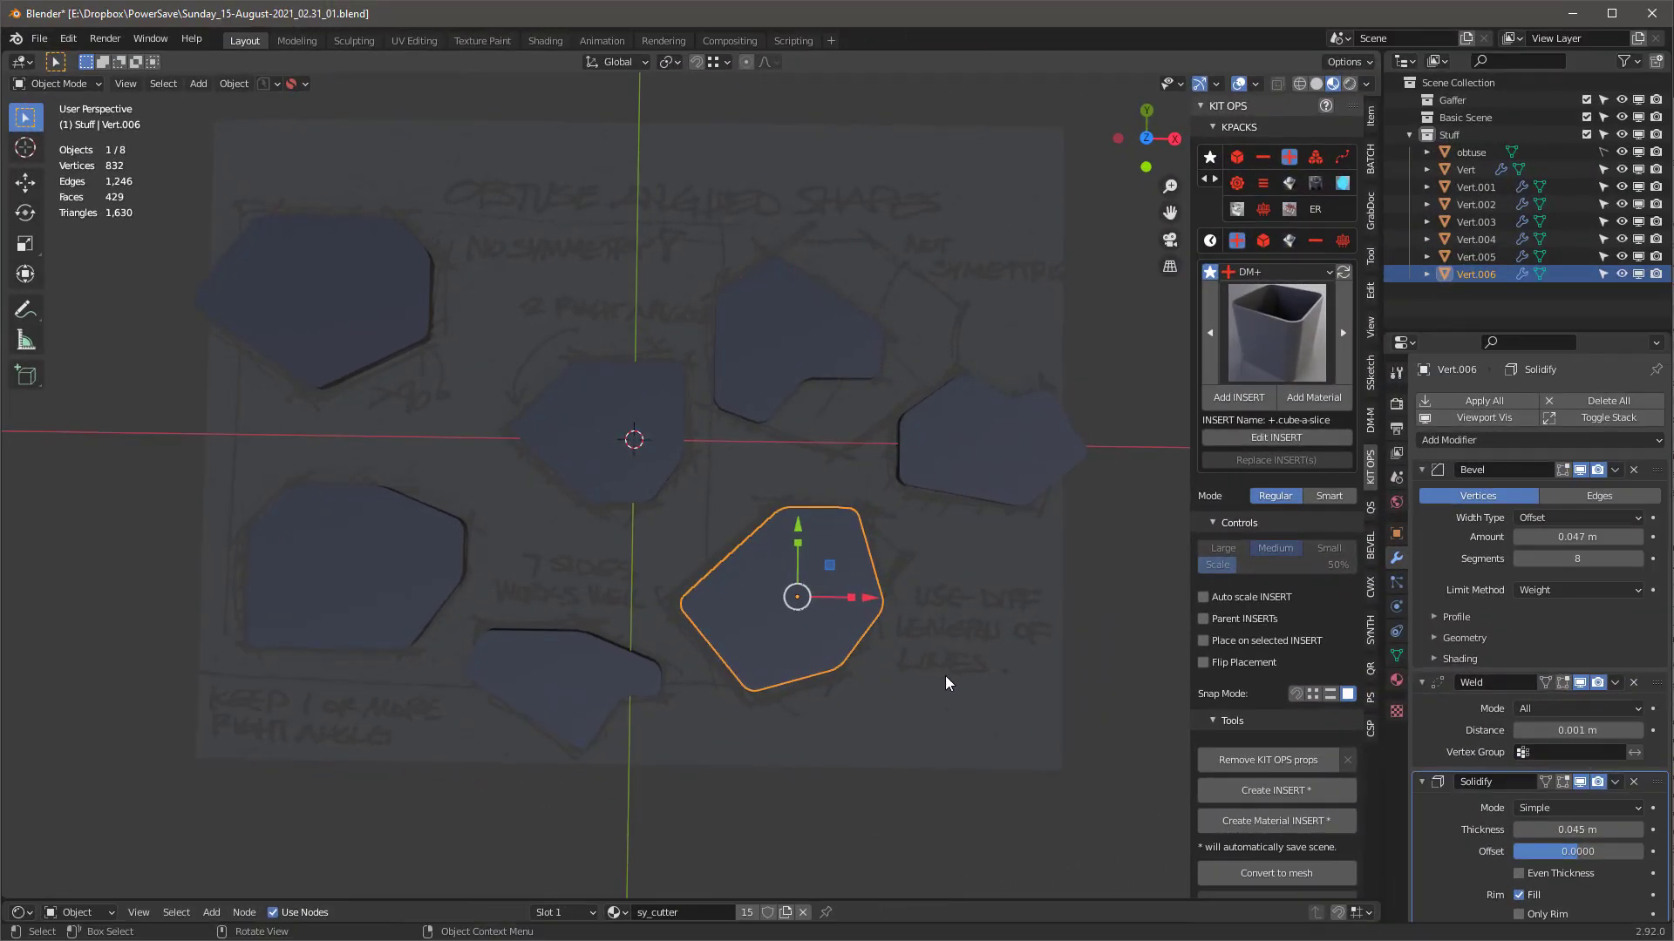
Make the top-left shape an insert at world origin, set as a Union cutter.
left_click(370, 340)
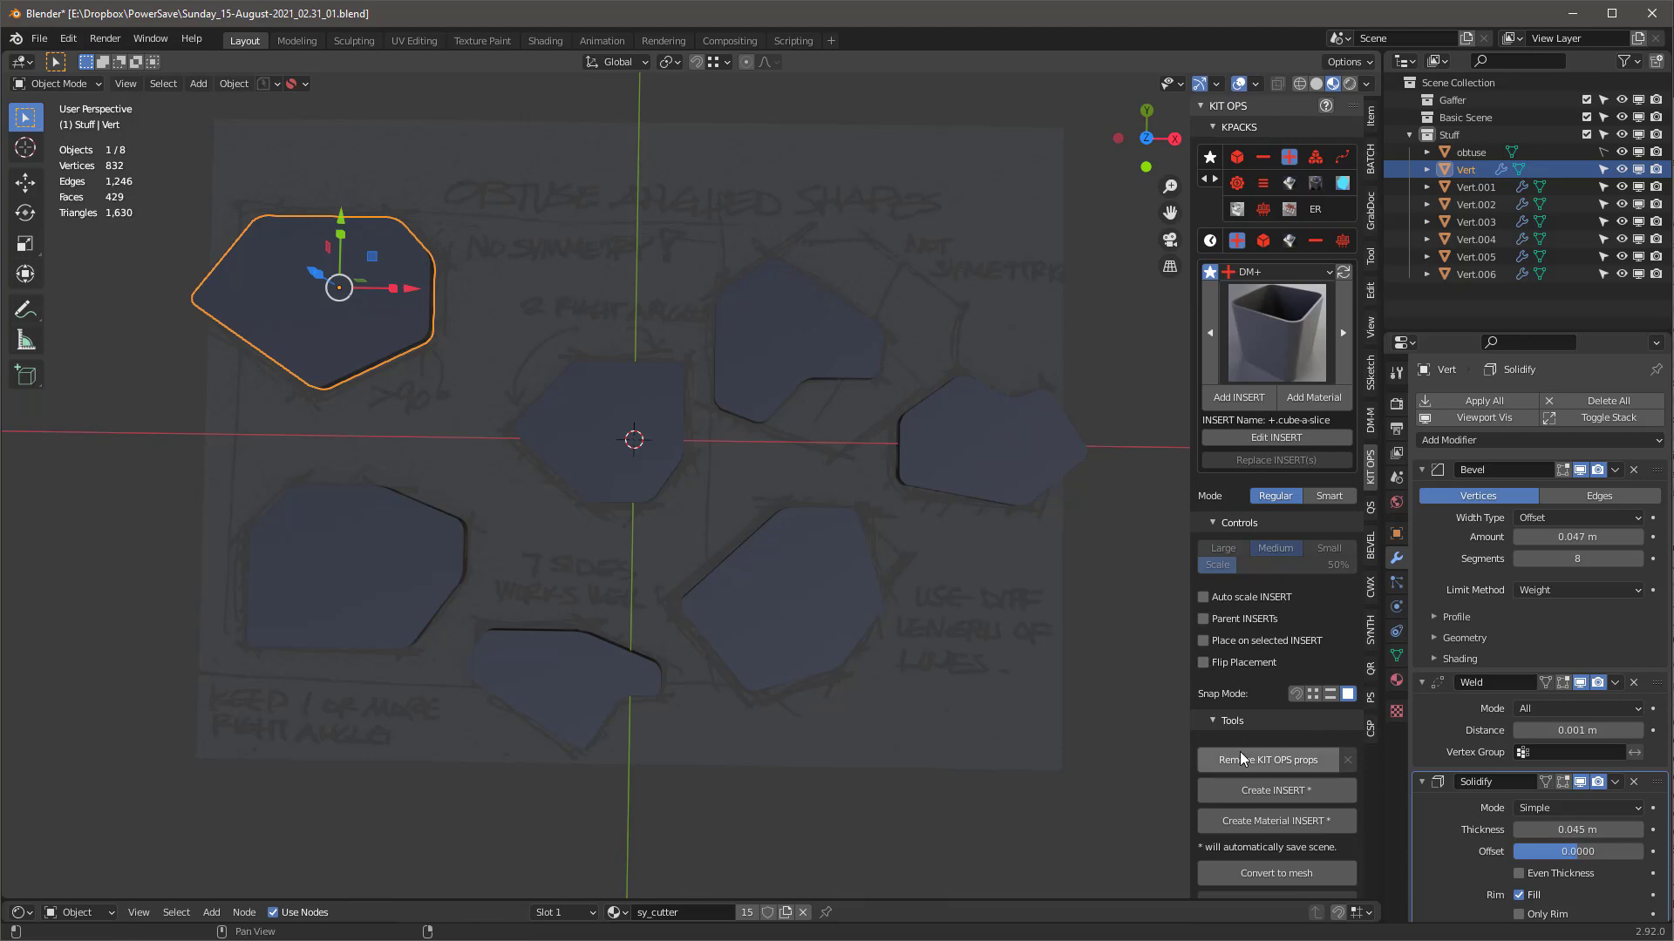
left_click(1285, 794)
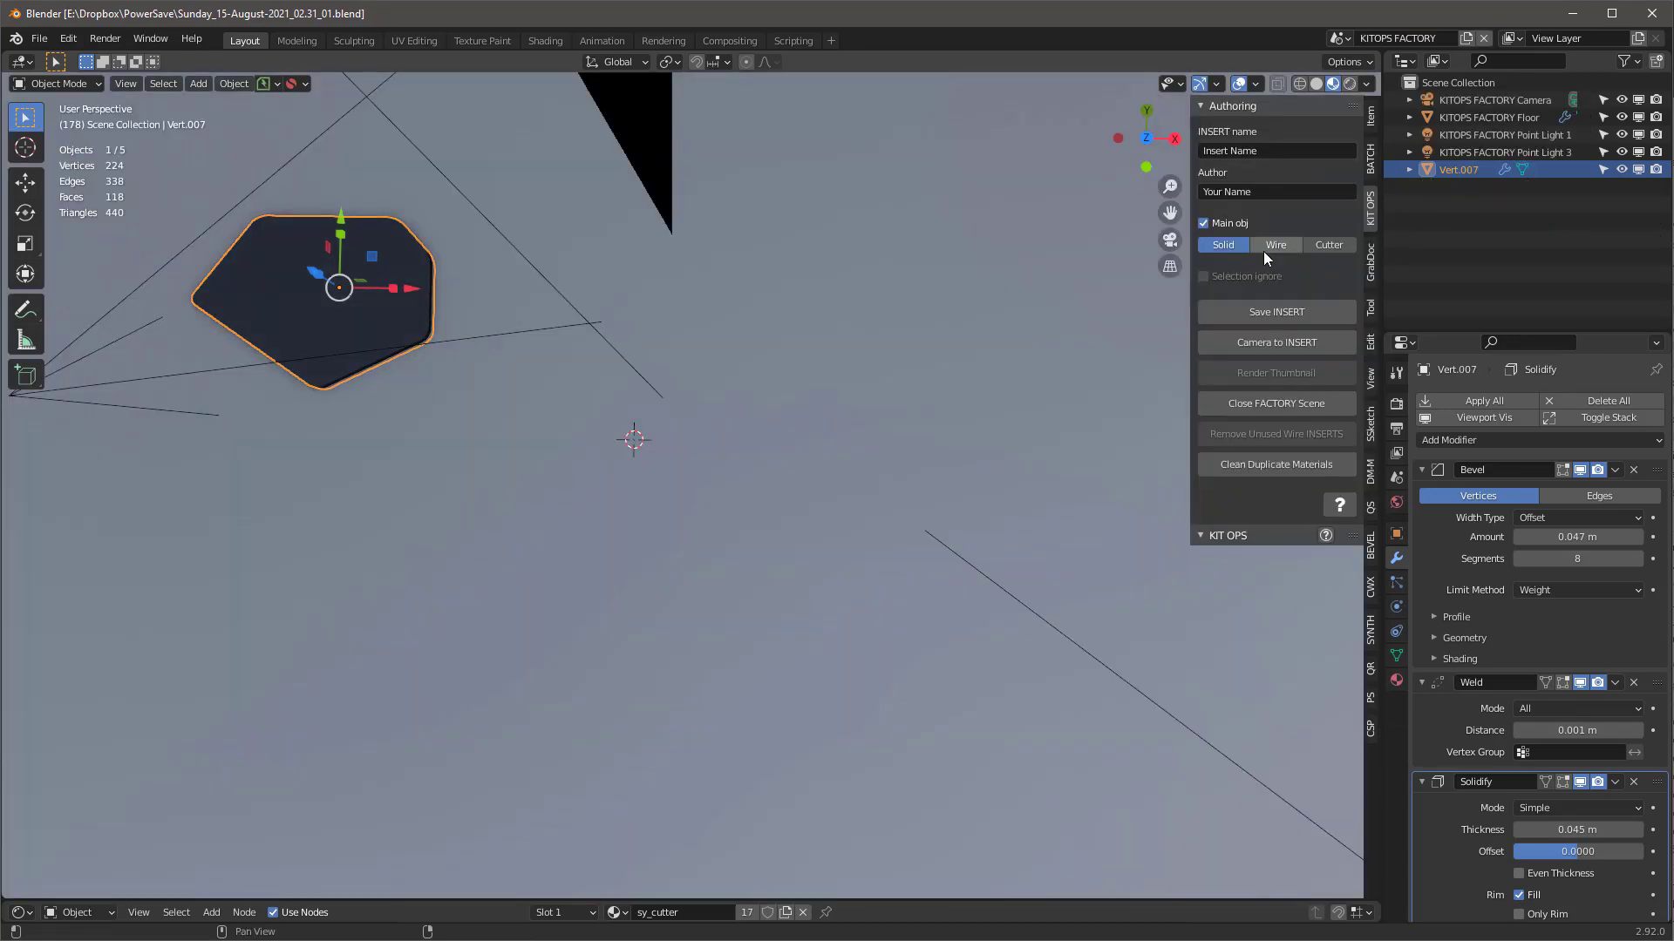
key("alt+g")
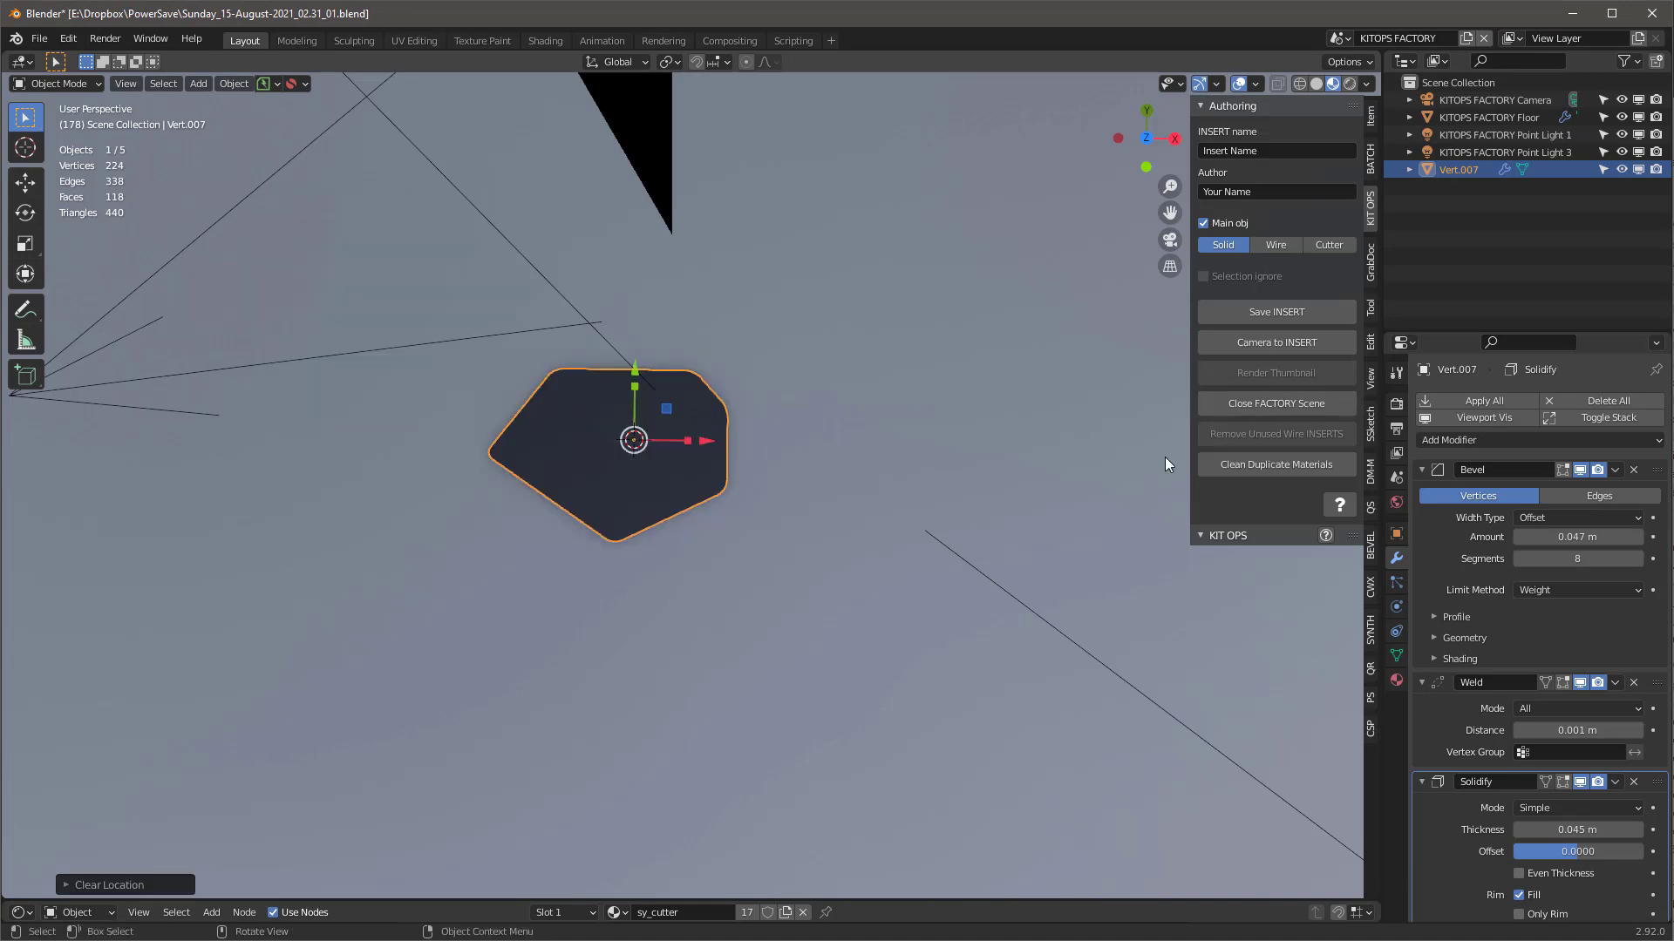
left_click(1328, 245)
left_click(1326, 266)
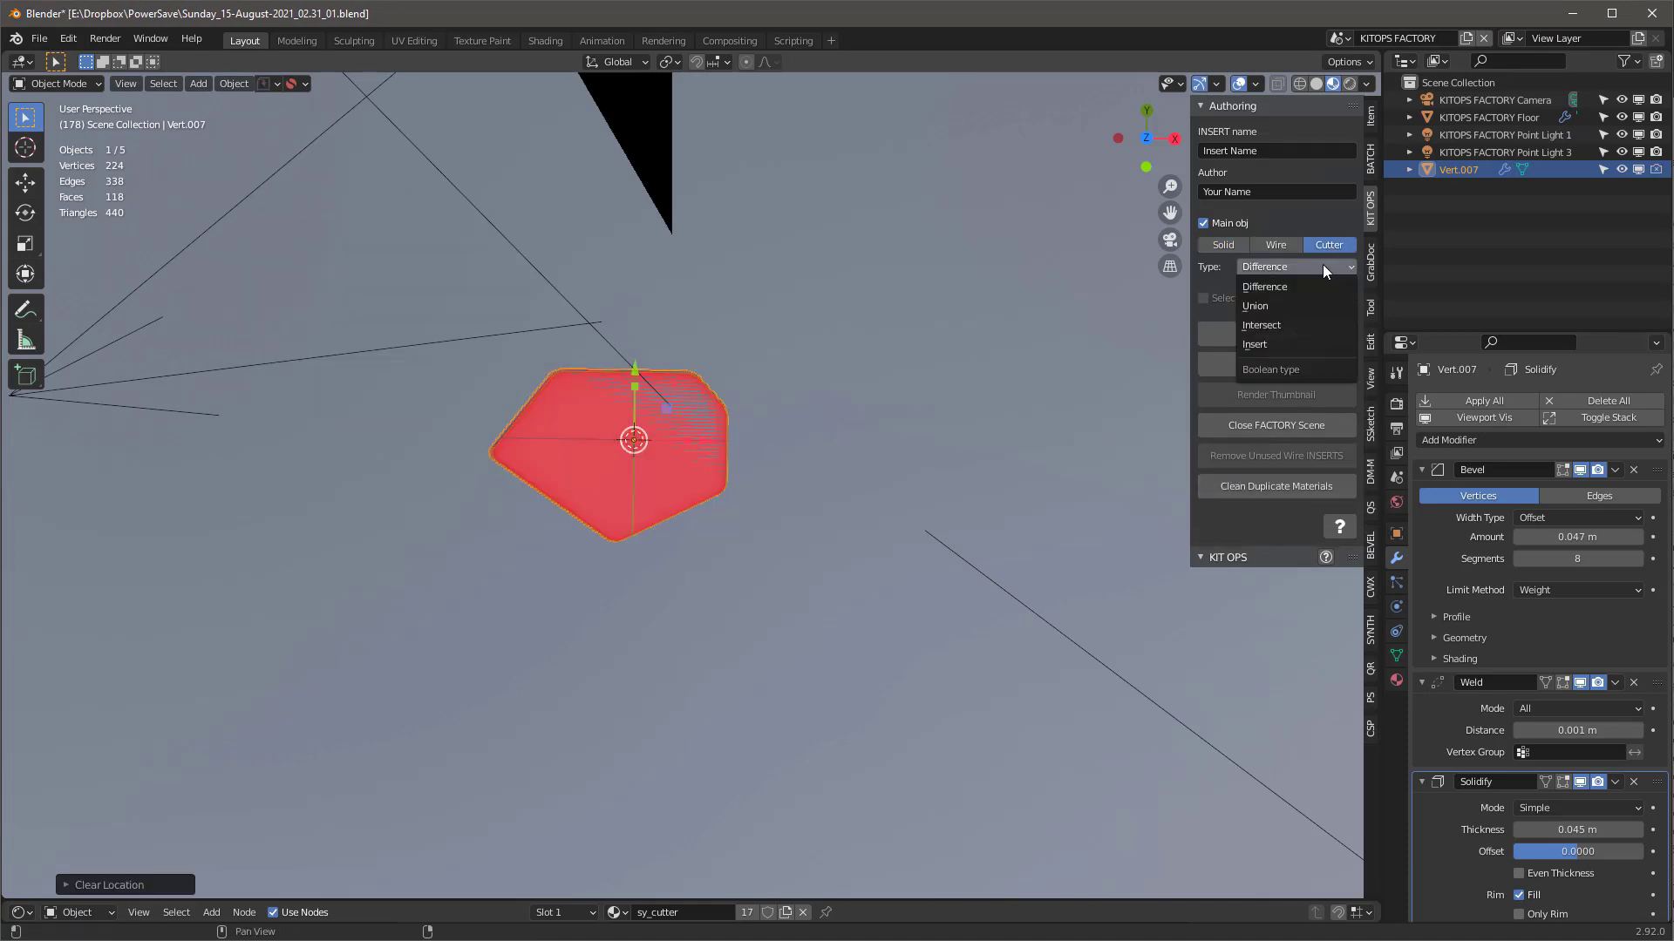
left_click(1271, 302)
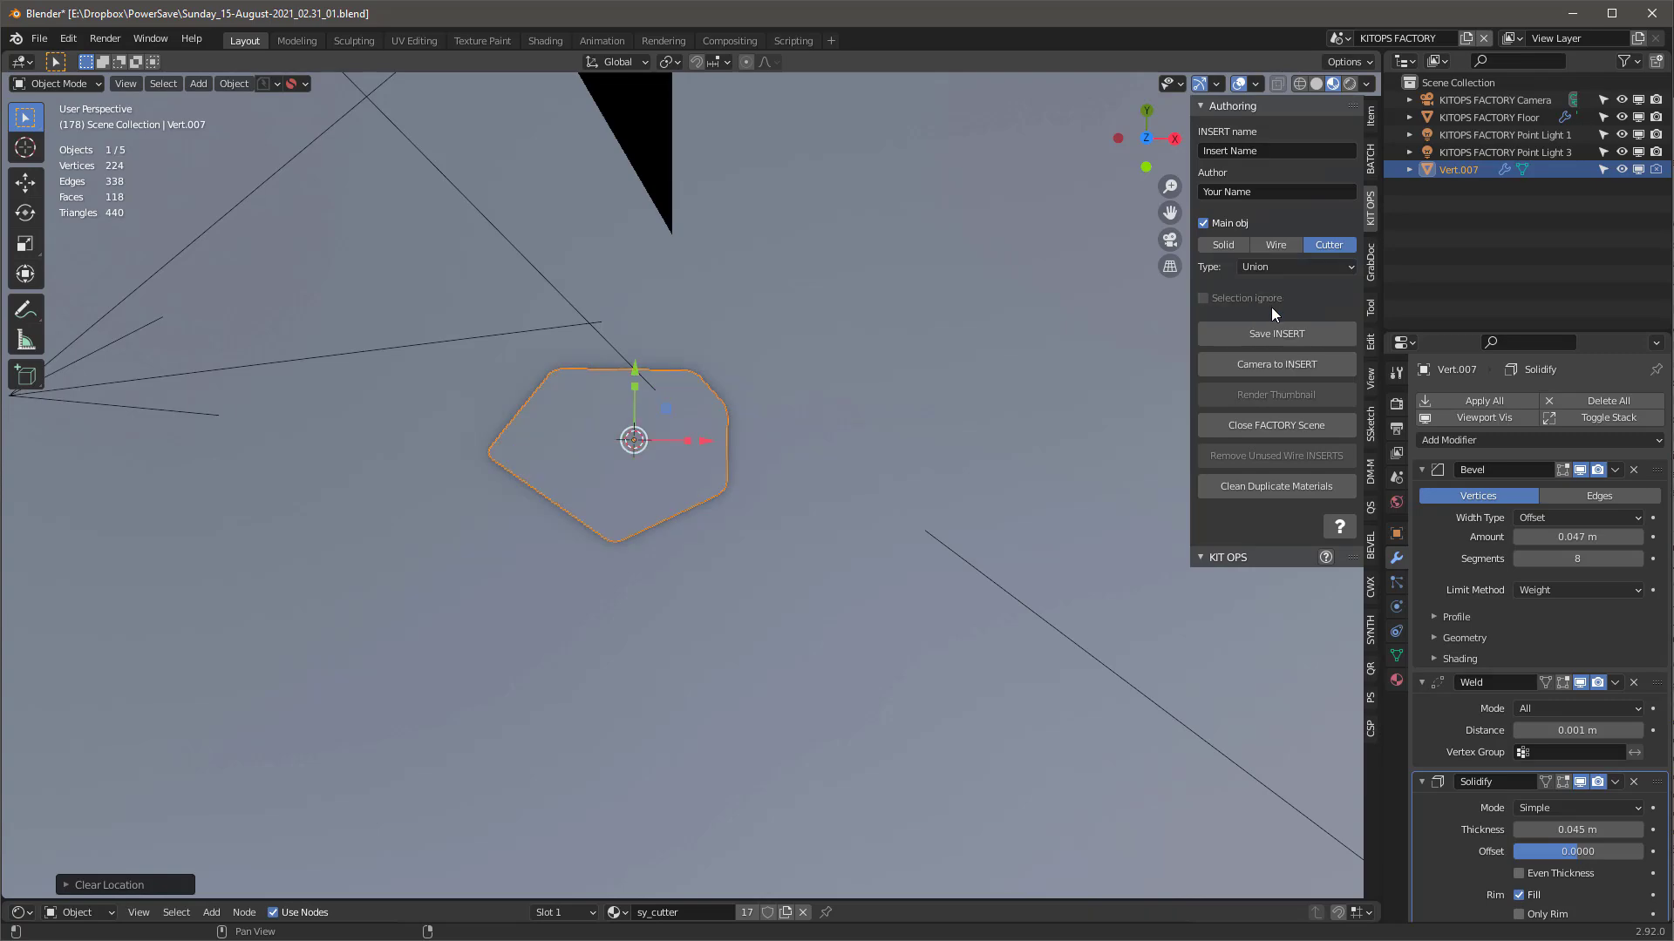
Save it as obtuse-01 in the DM-+ folder, render its thumbnail, and close the factory.
left_click(1276, 333)
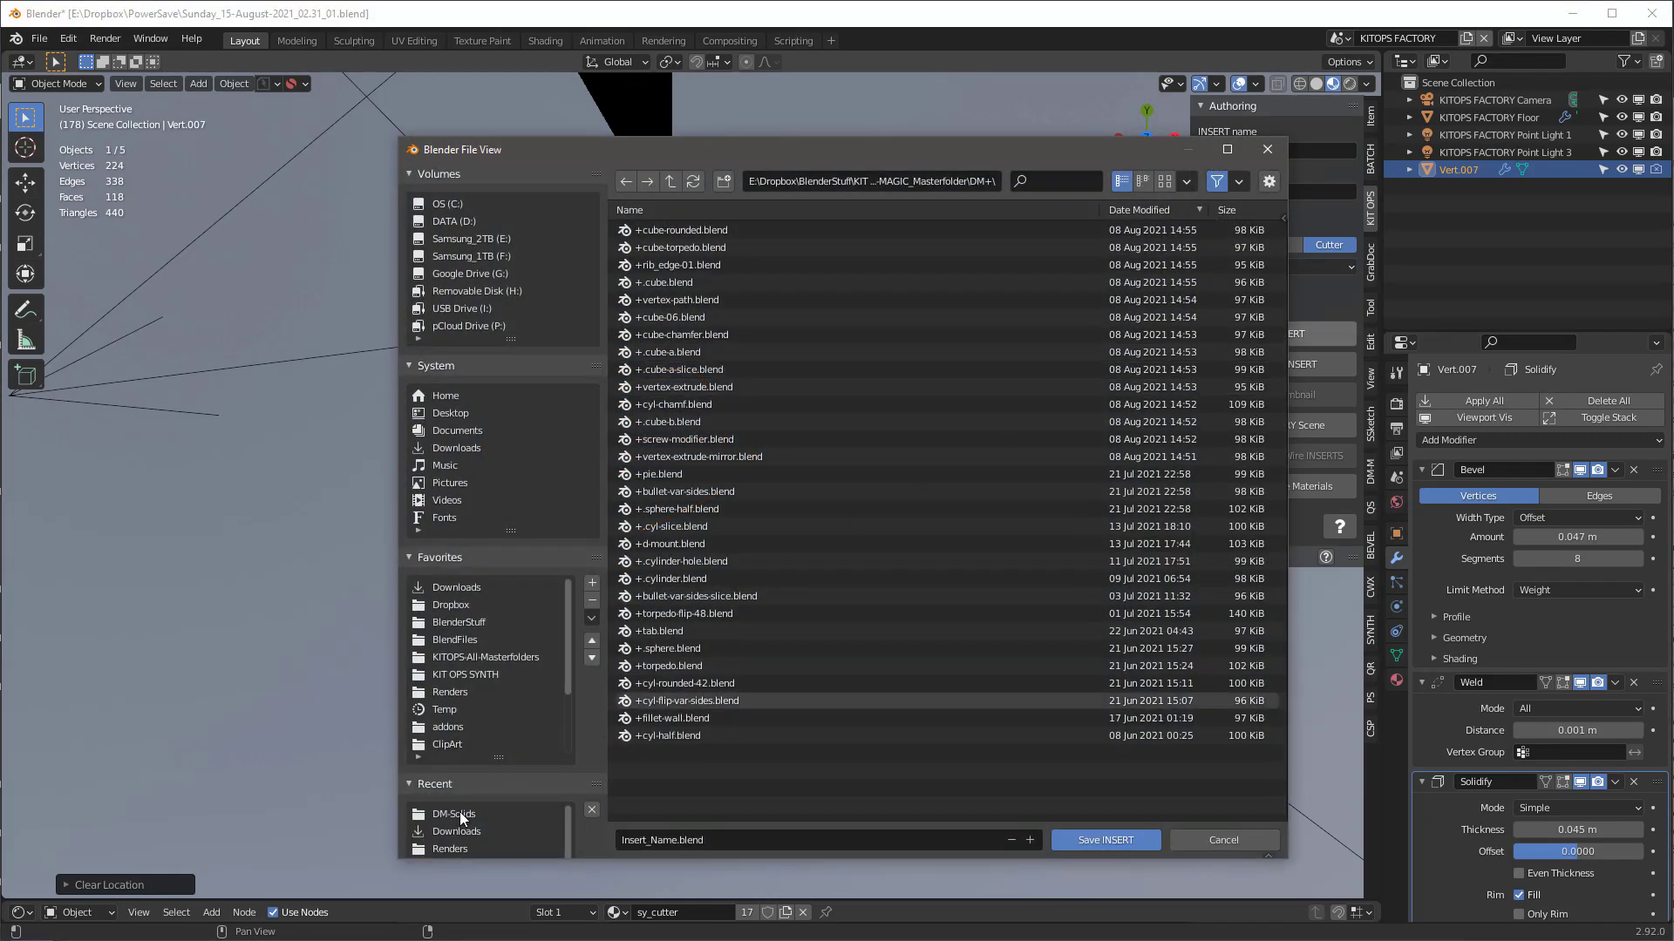
left_click(453, 813)
left_click(669, 181)
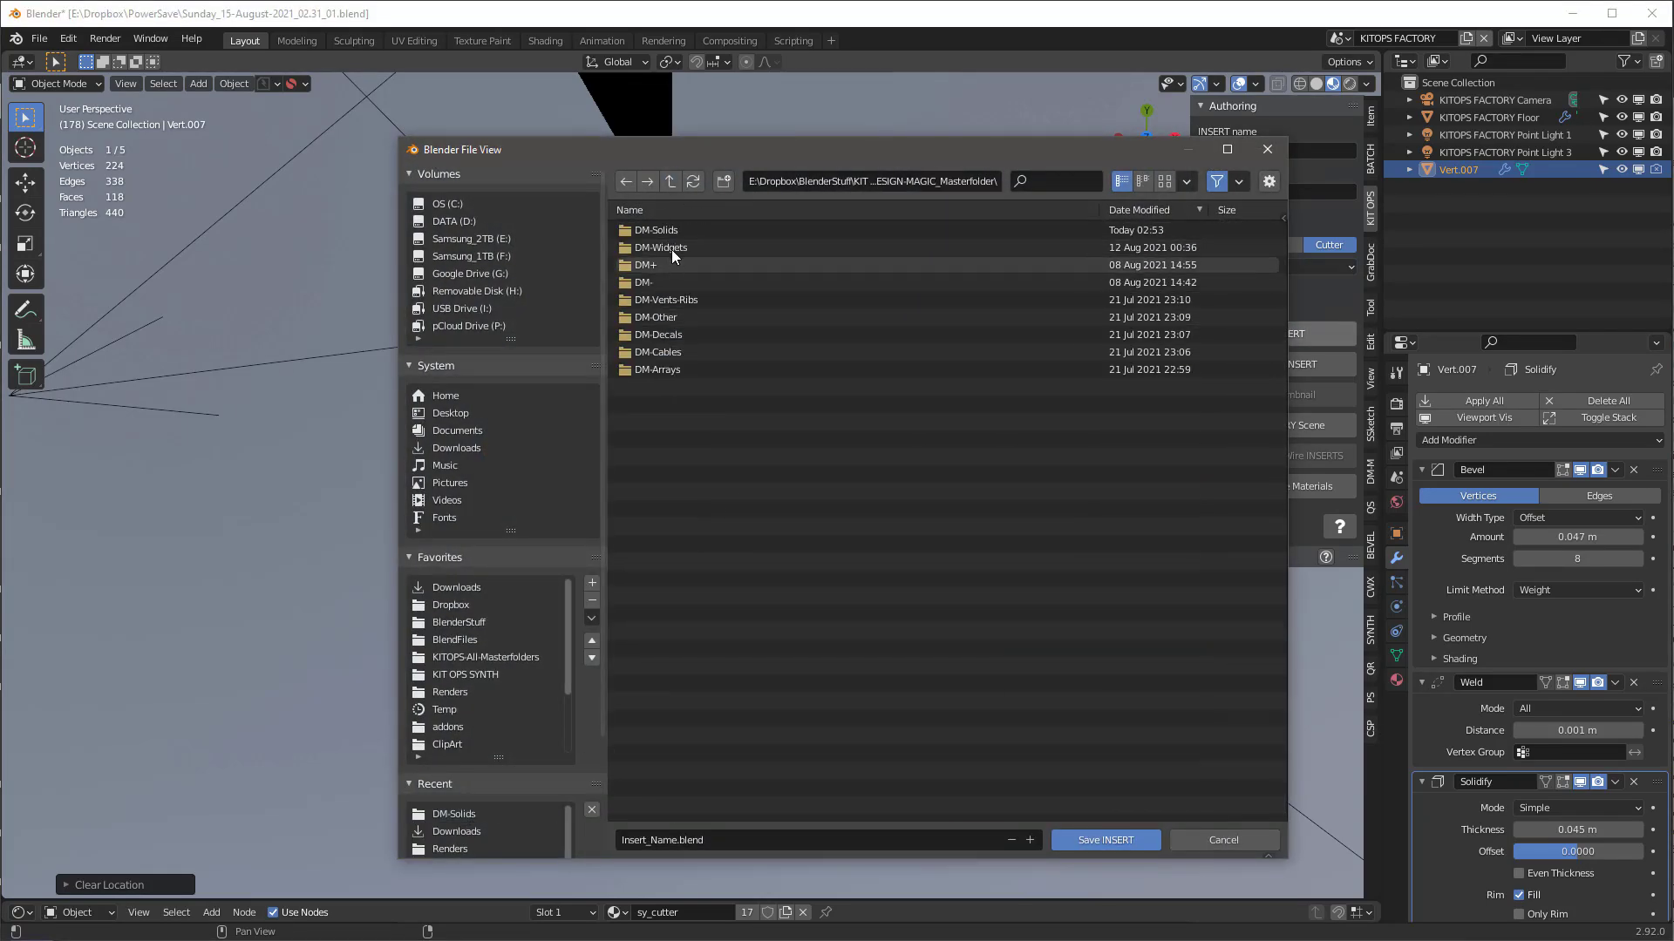
left_click(645, 265)
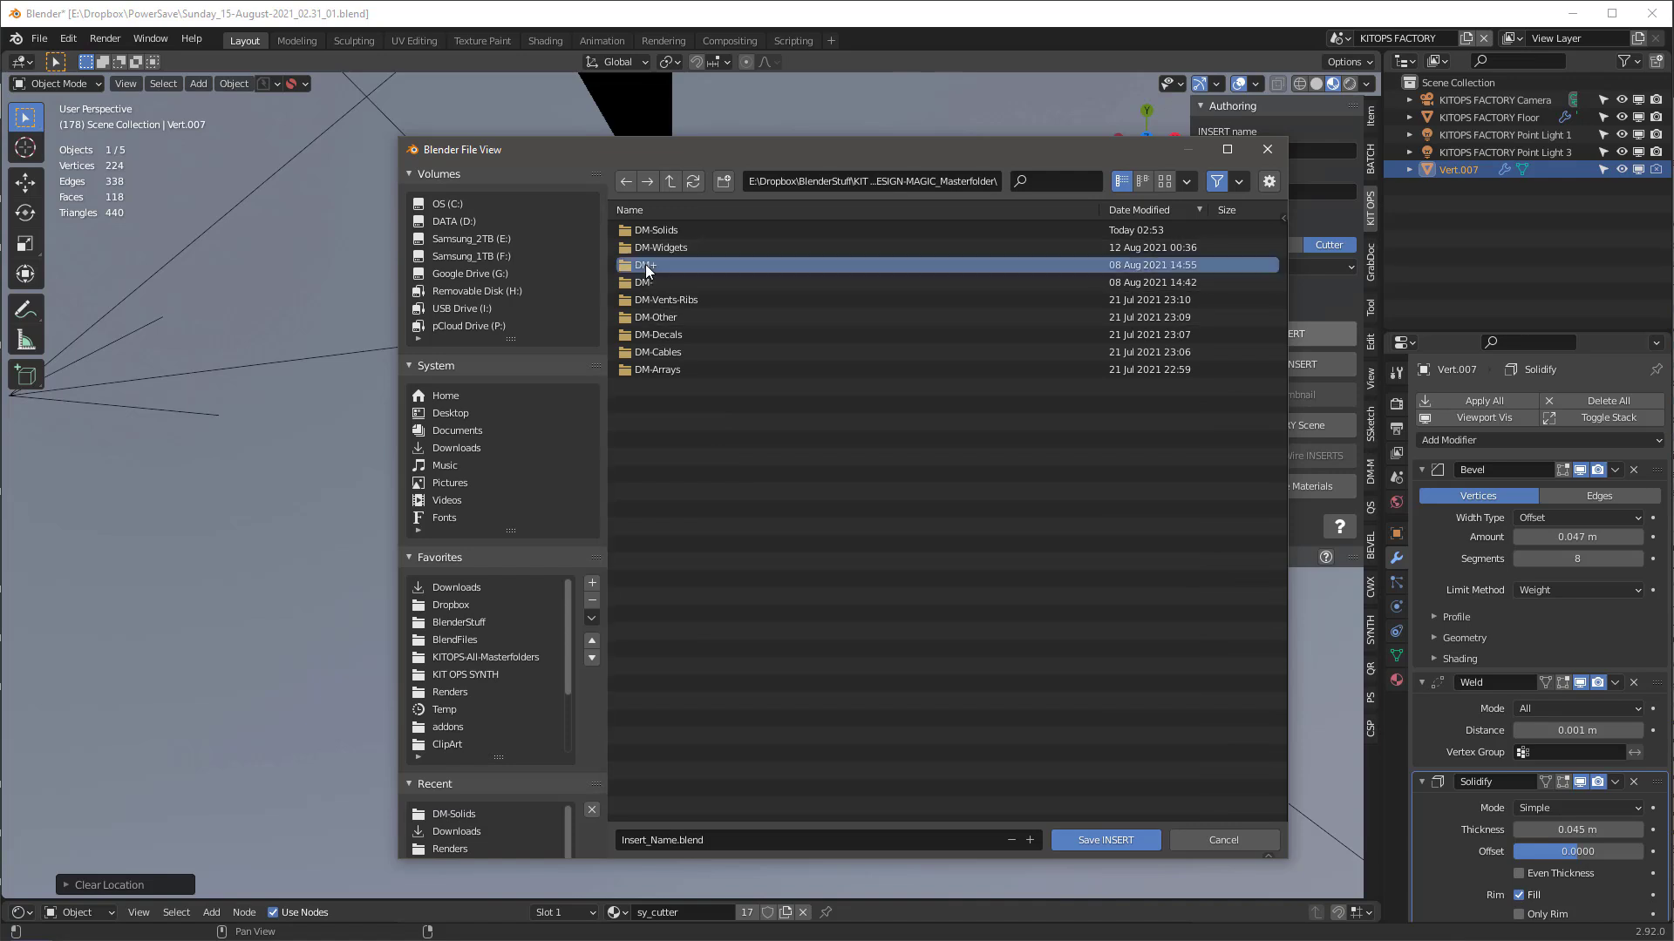
left_click(756, 839)
type("obtuse-0")
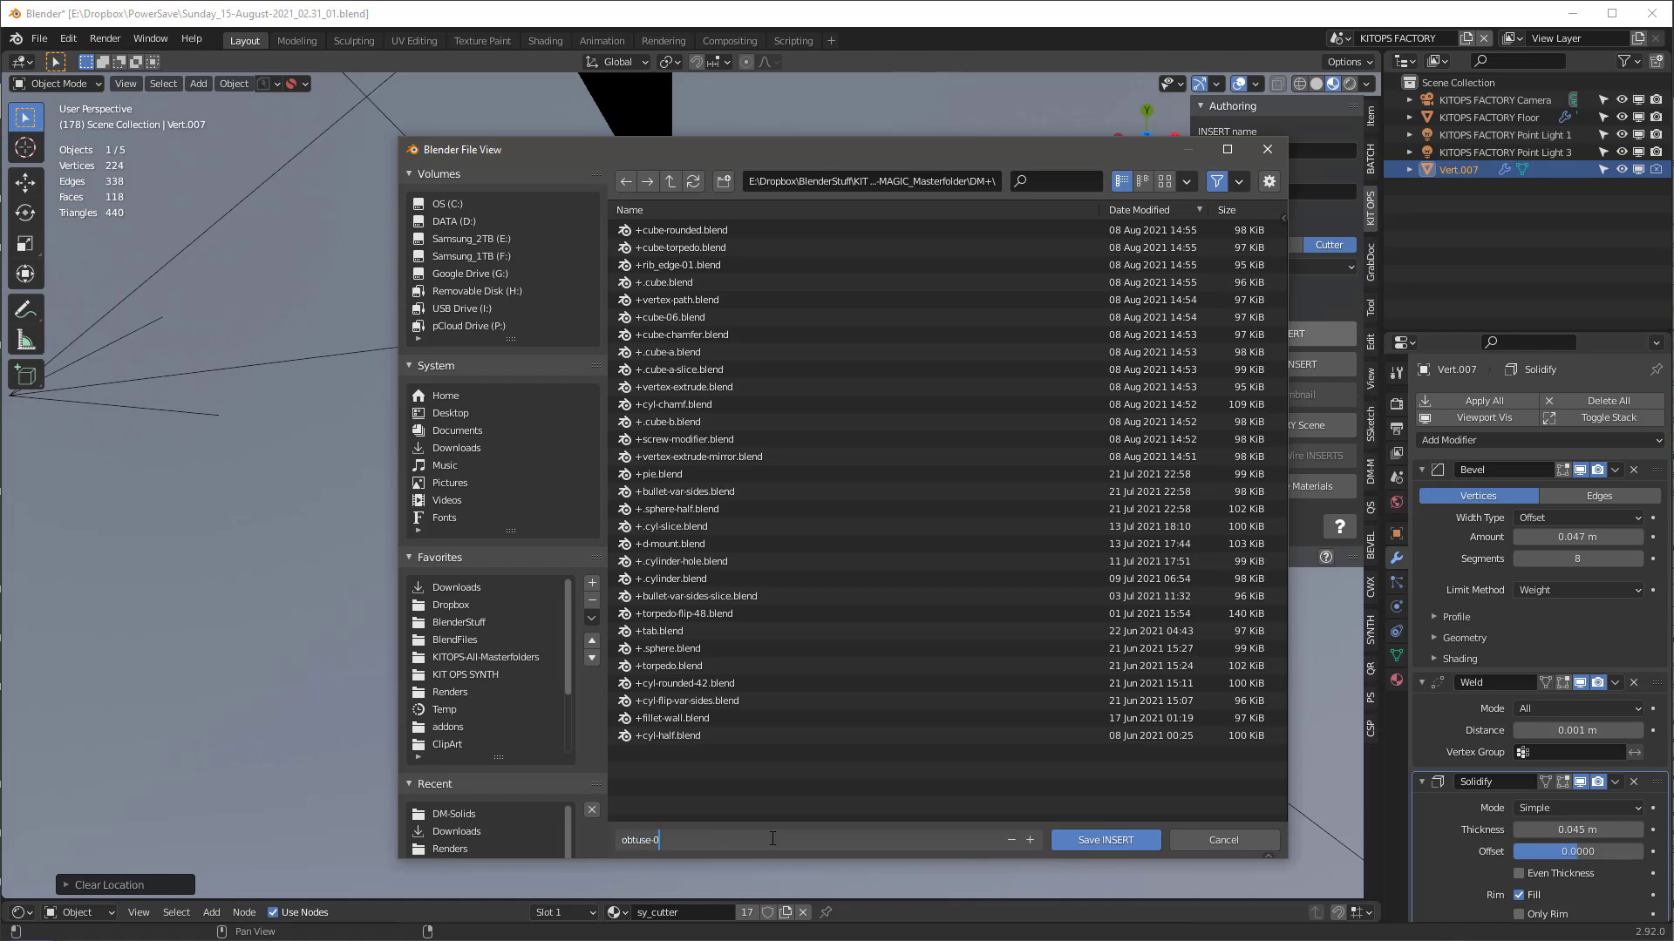
type("1.blend")
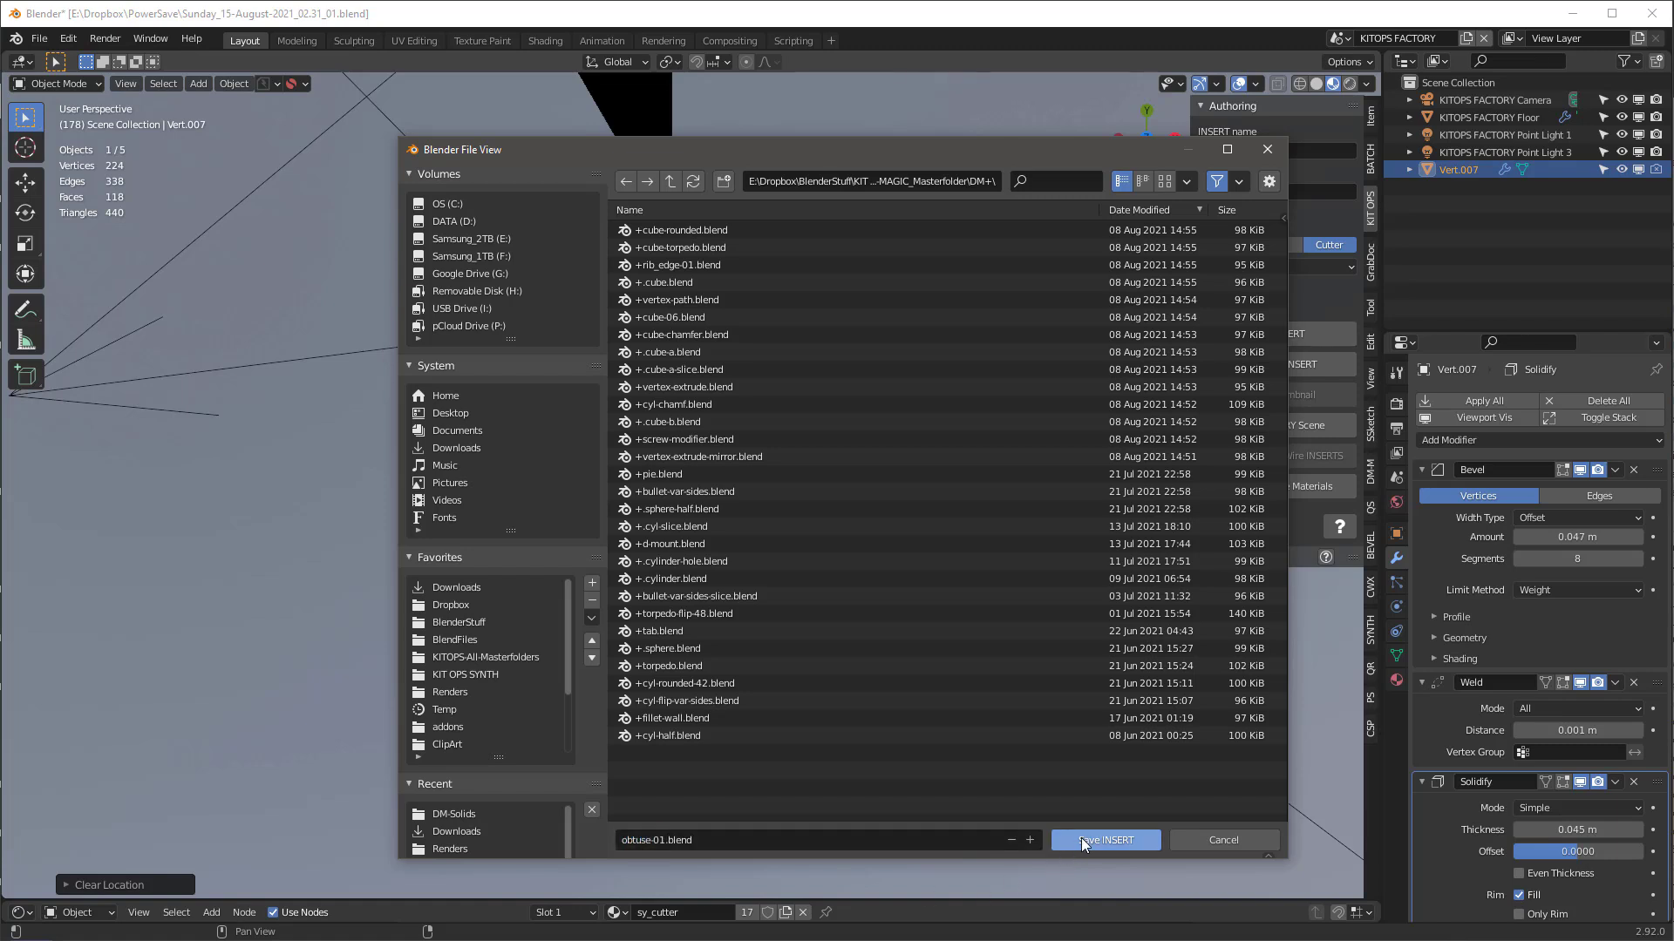
left_click(1081, 839)
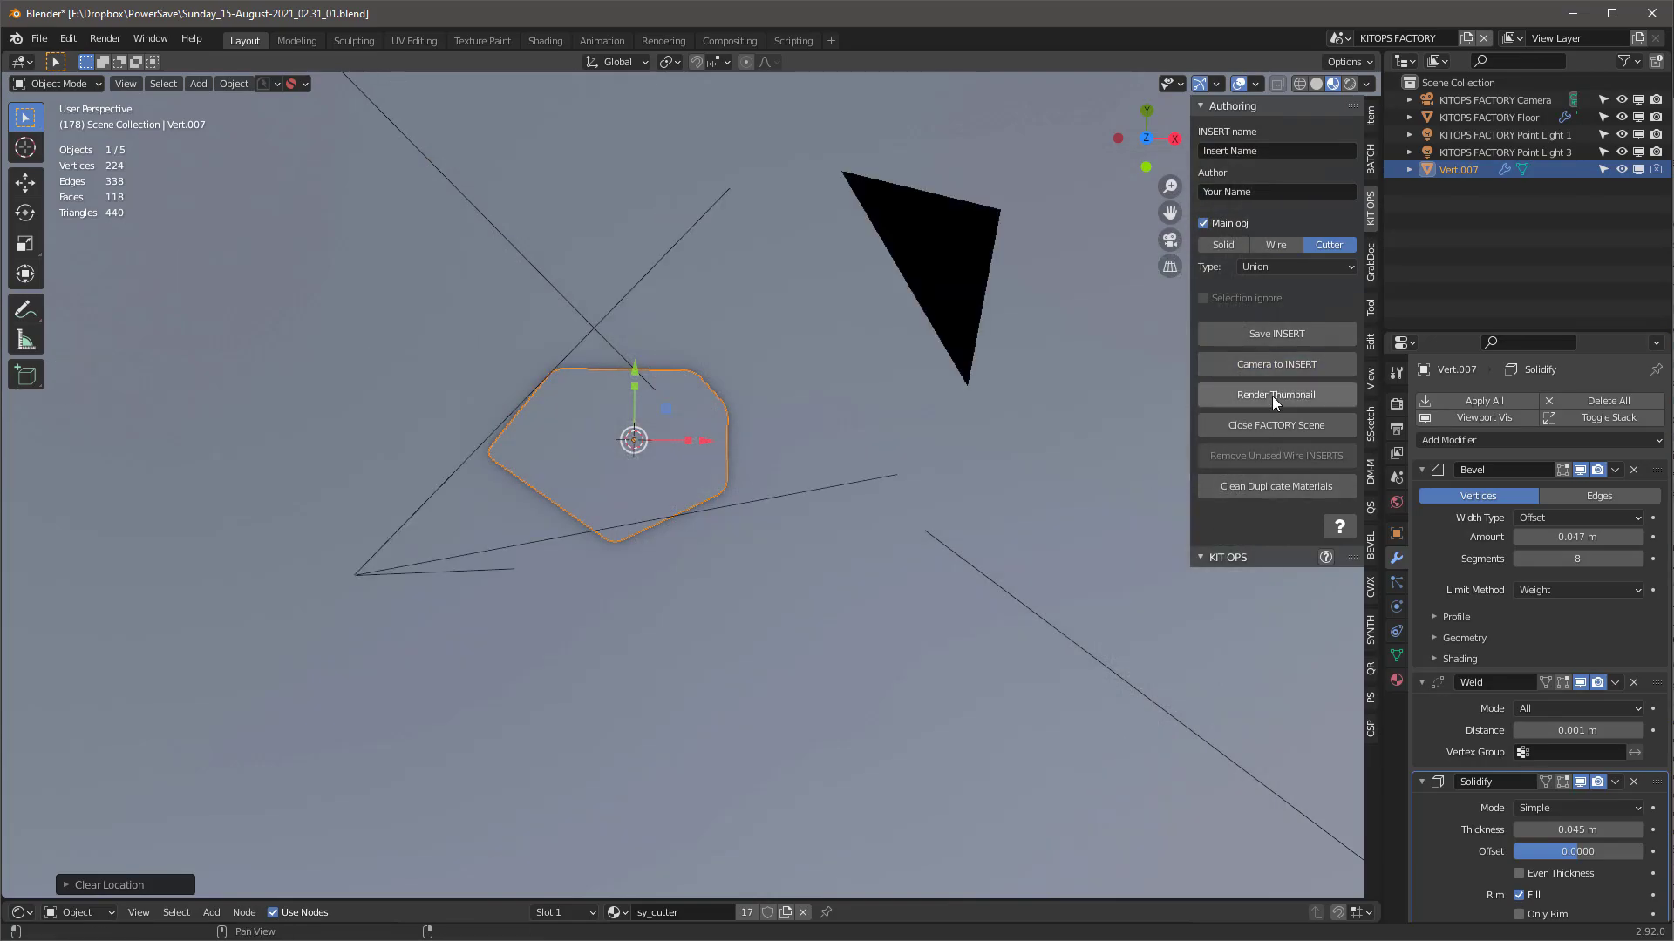
left_click(1272, 396)
left_click(1273, 427)
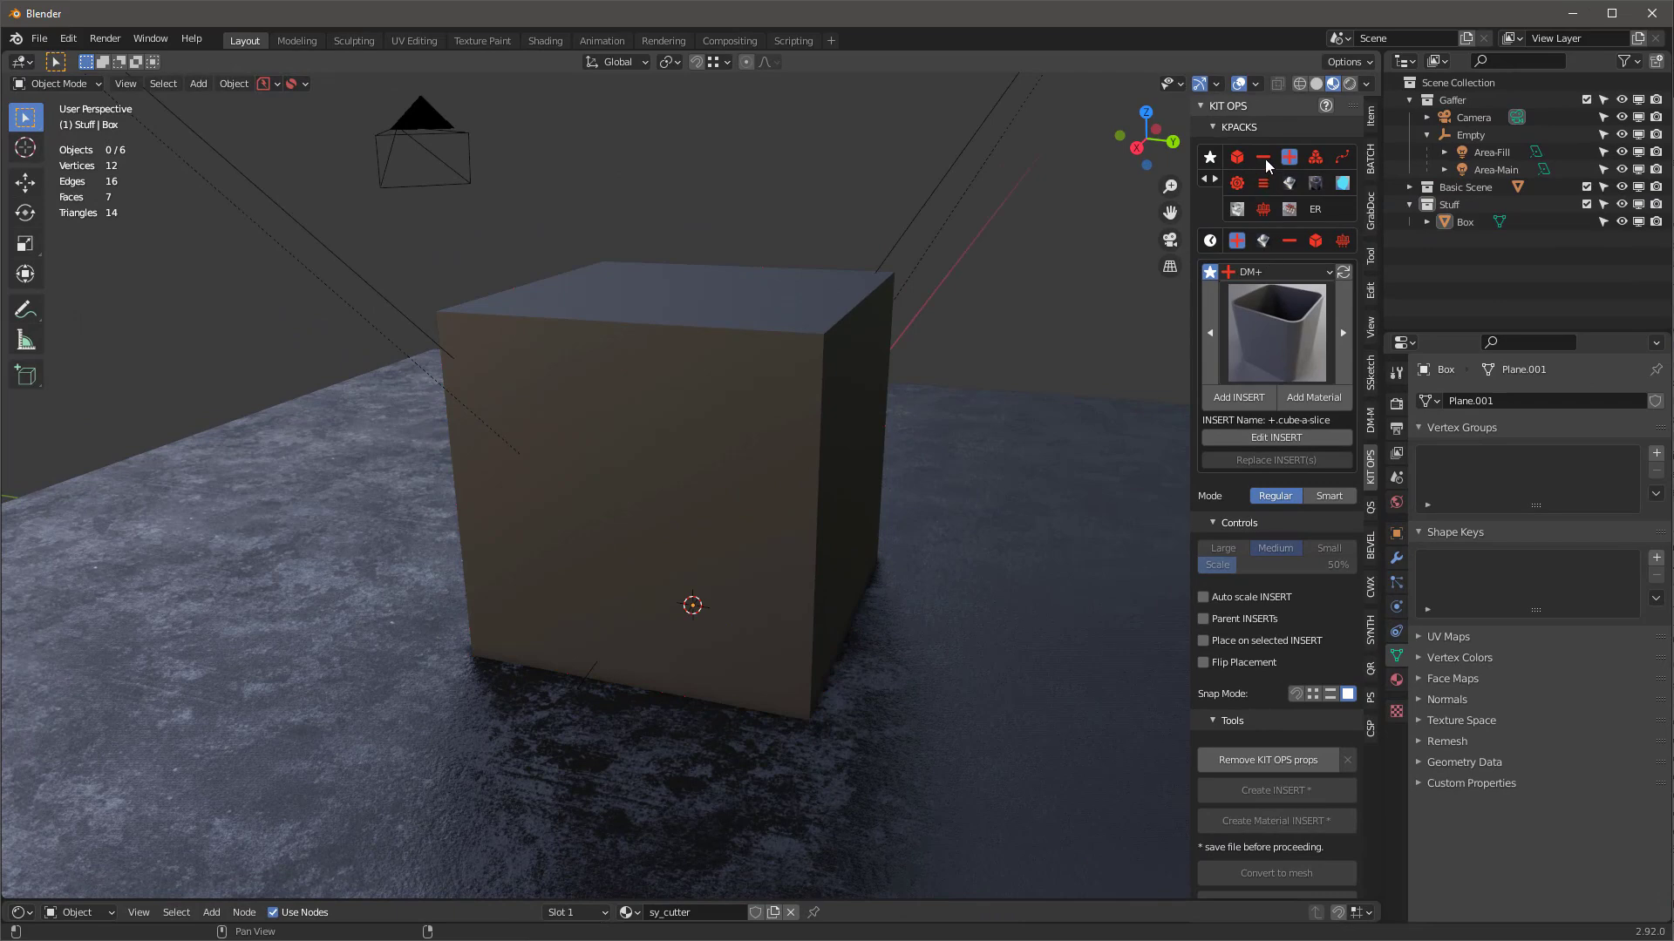
Open the KPACKS insert grid to choose the +obtuse-01 insert.
left_click(1300, 346)
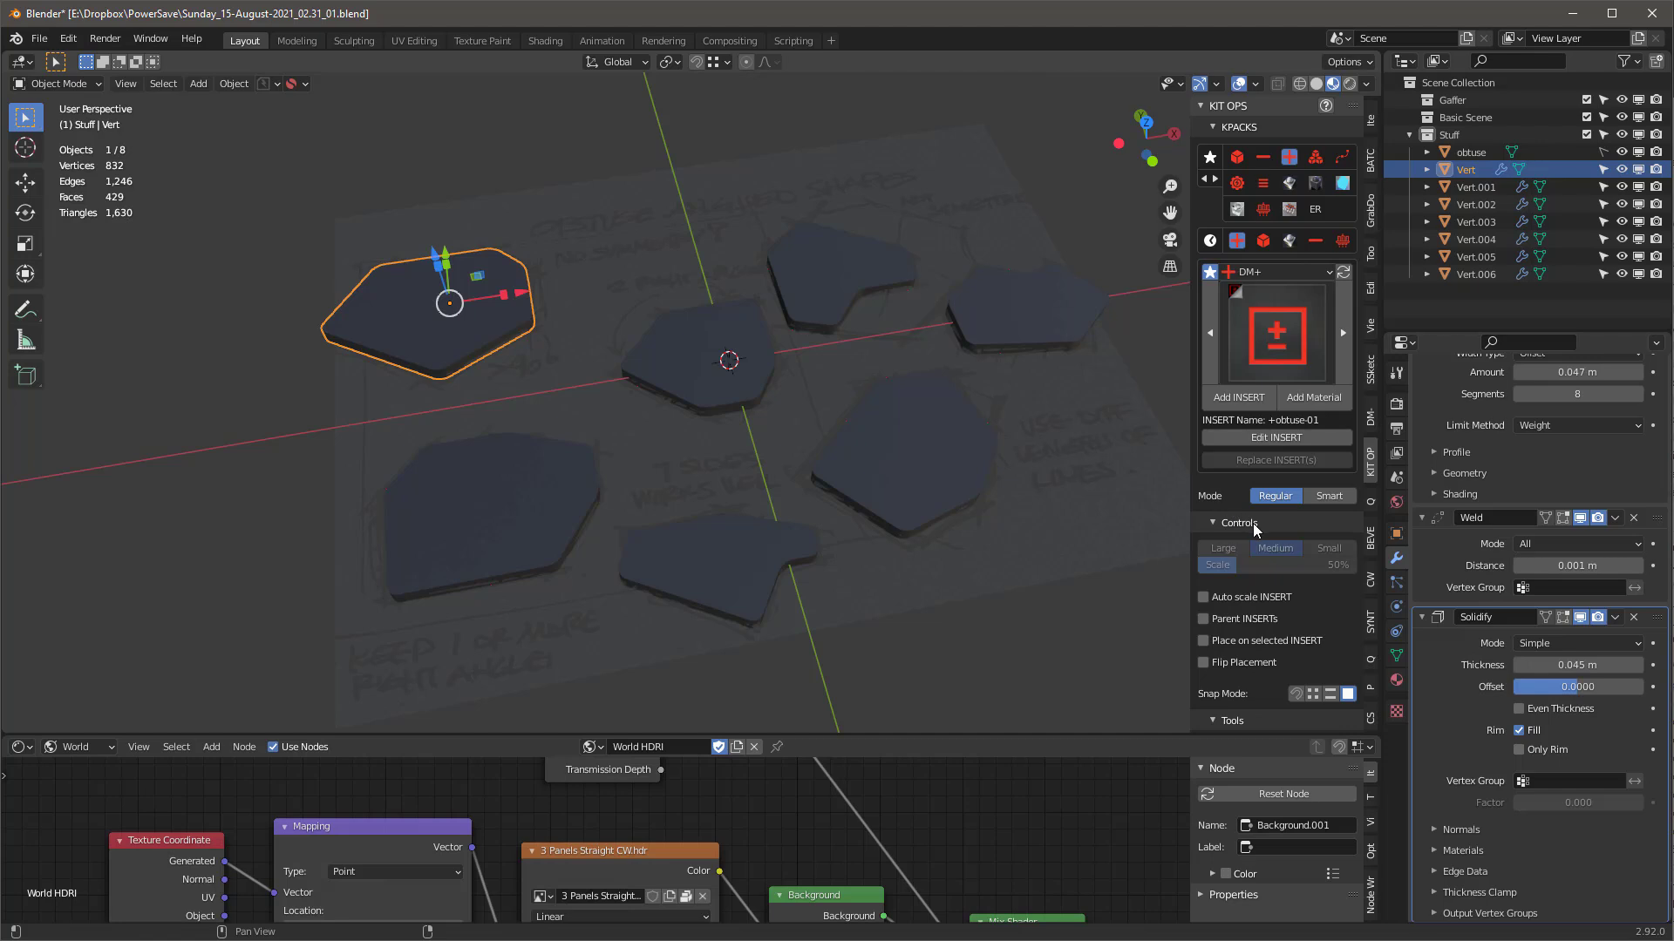
Create an insert from the plate at world origin, set as a Union cutter.
scroll(1253, 523, "down", 5)
left_click(1258, 617)
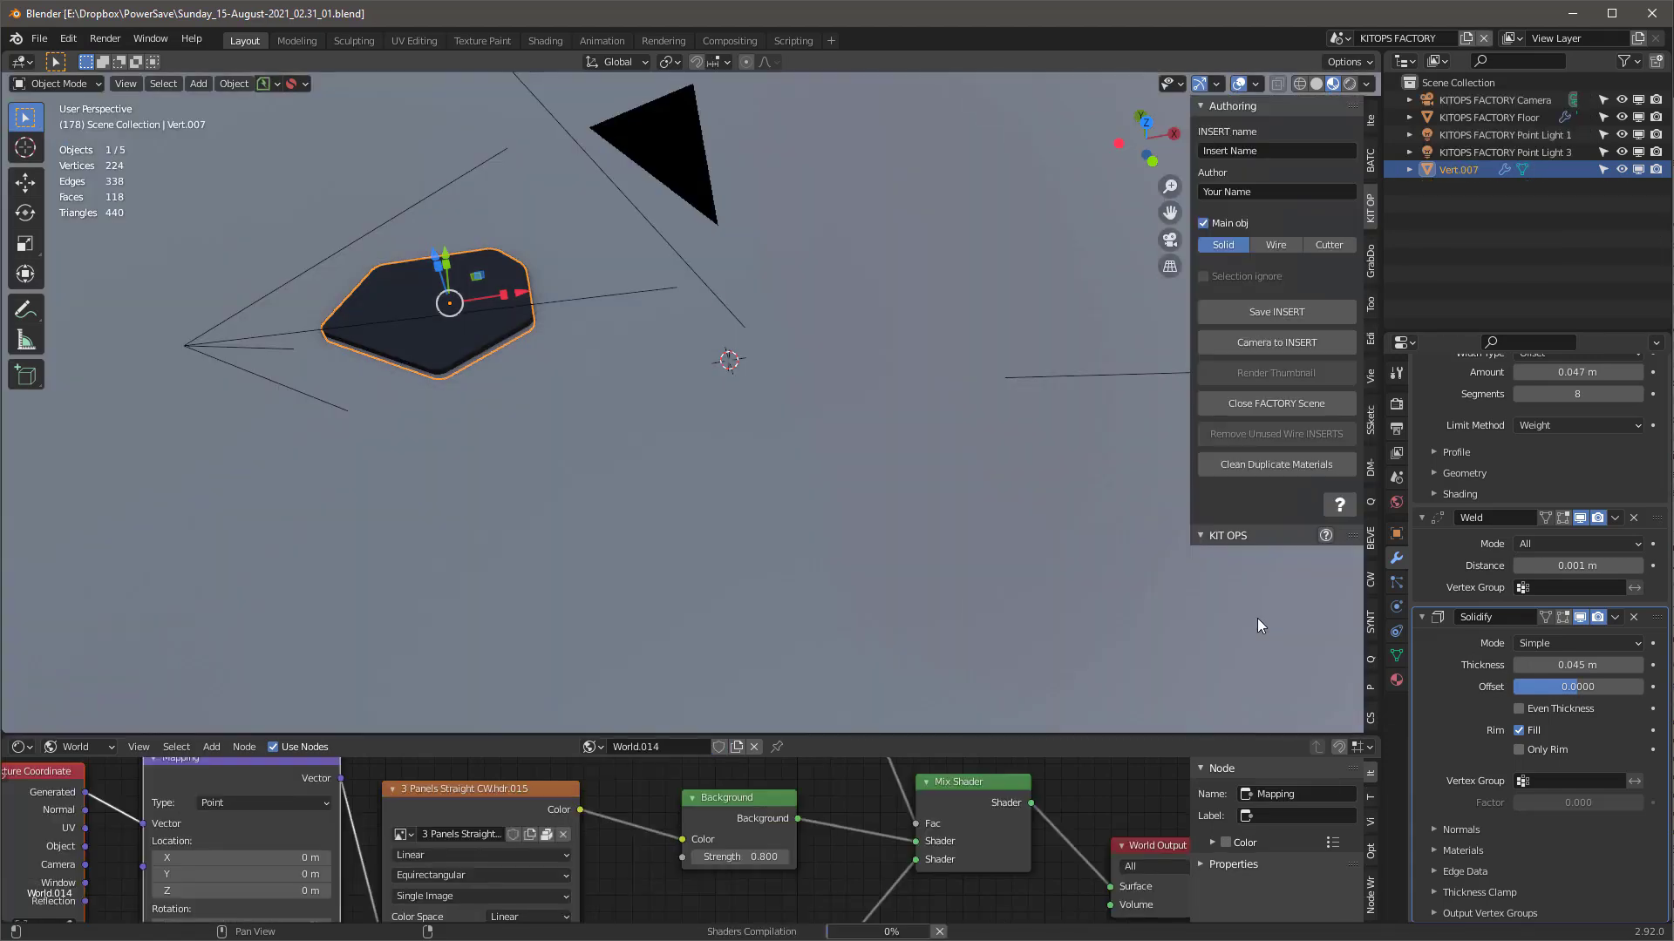
key("alt+g")
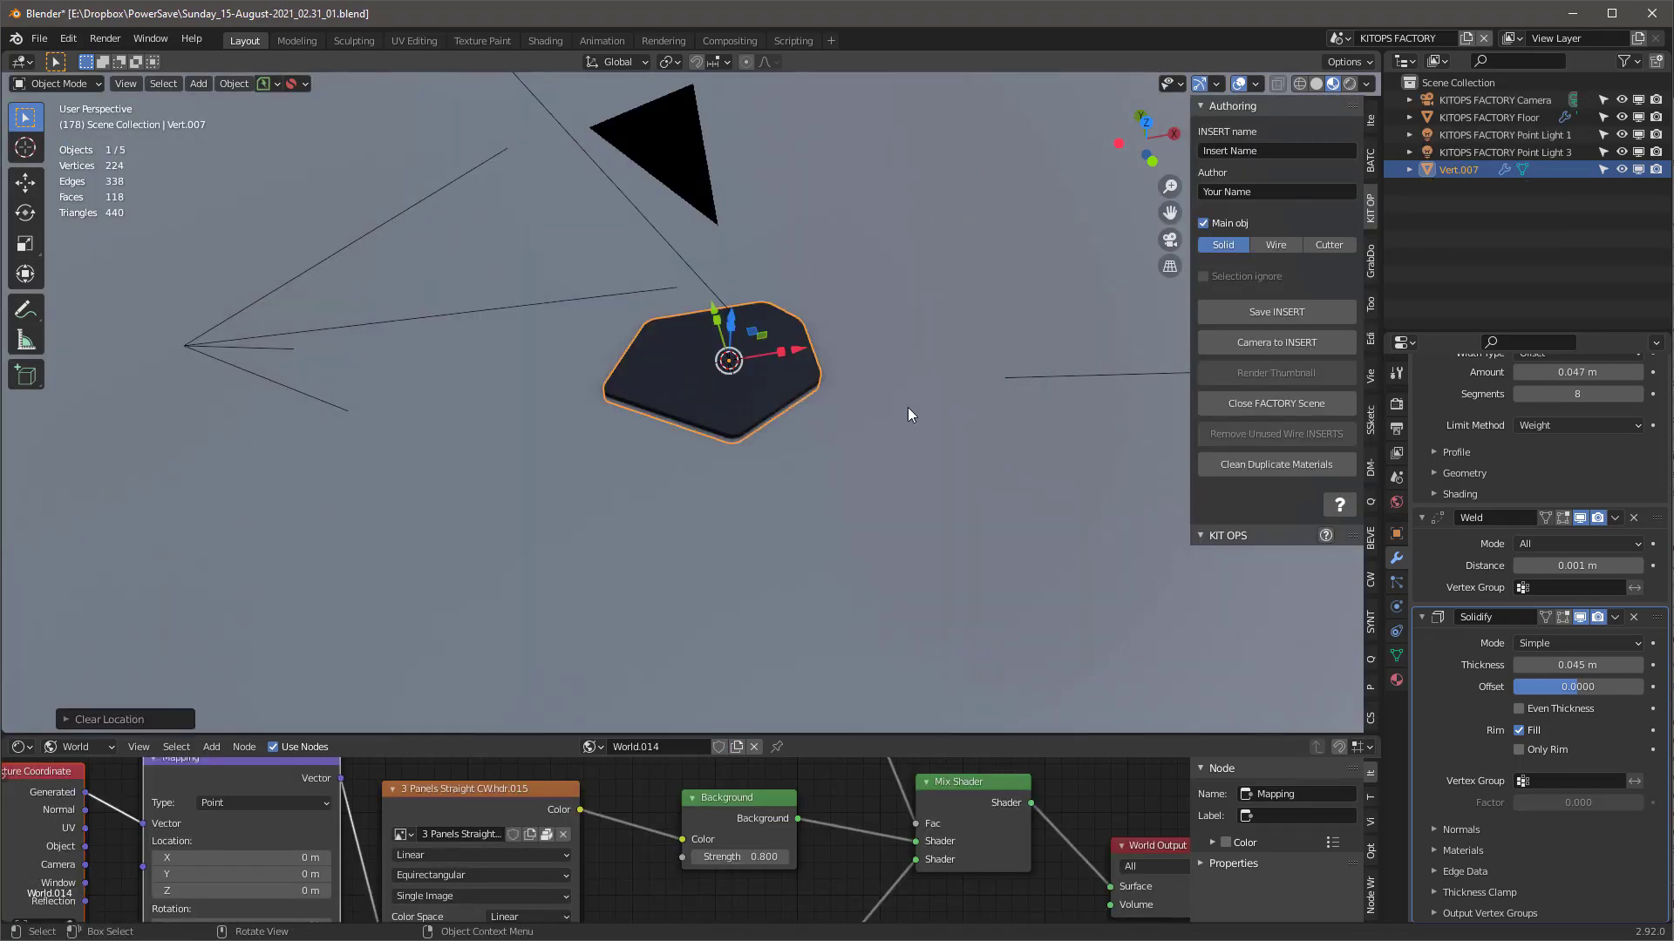
left_click(1326, 248)
left_click(1314, 268)
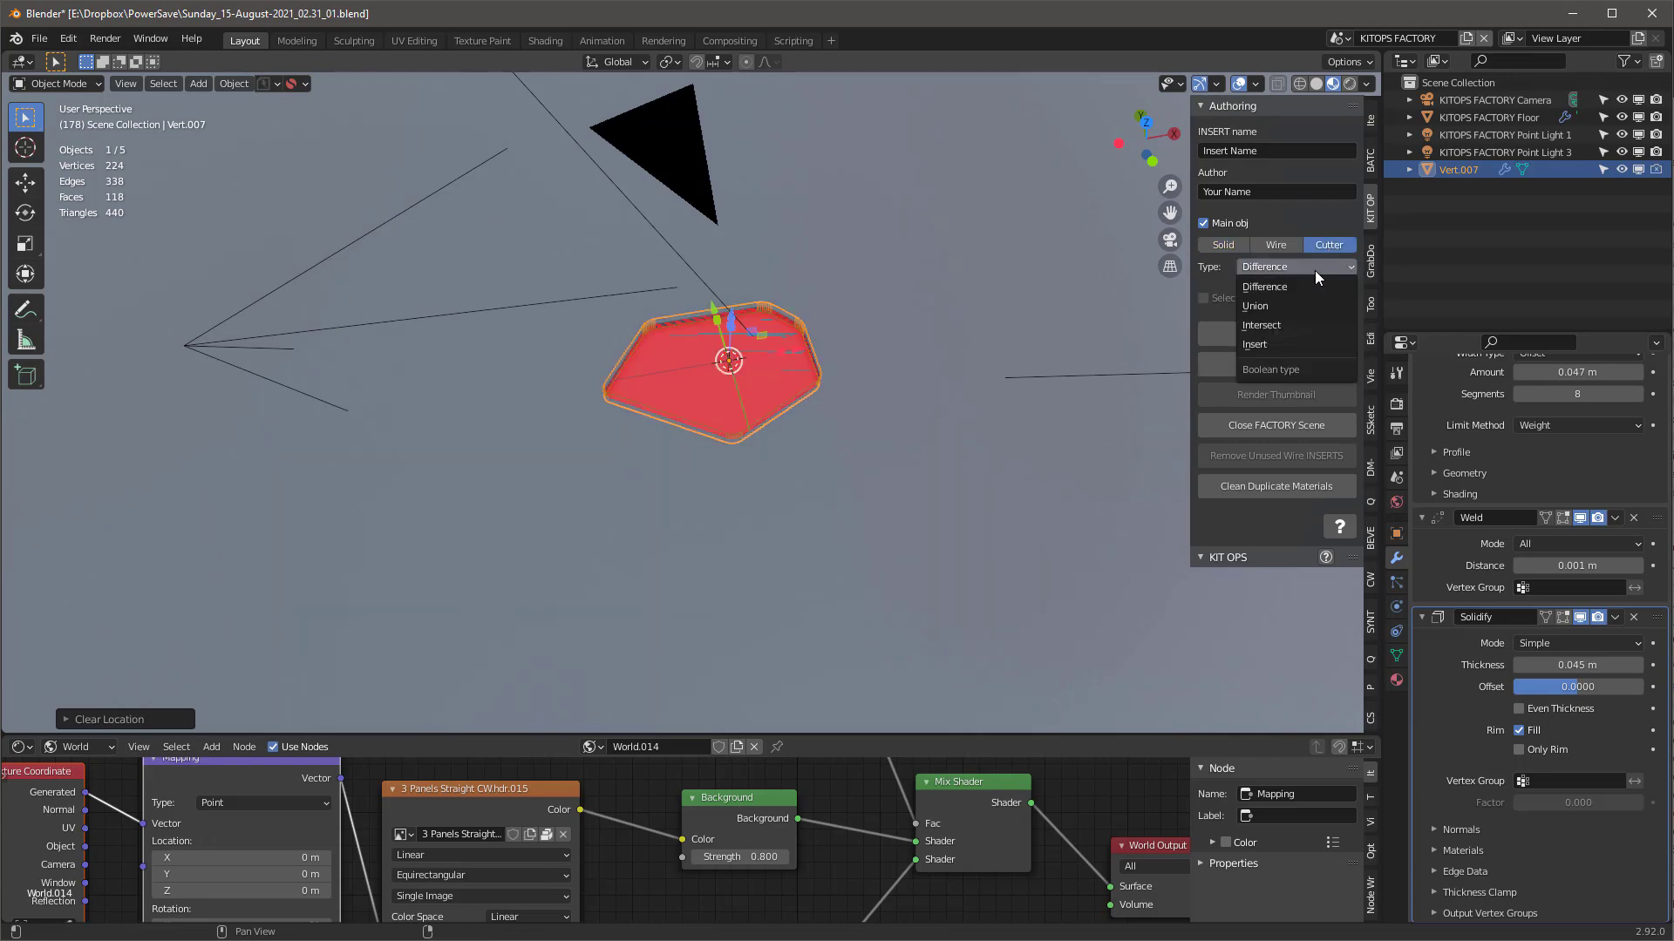
left_click(1280, 305)
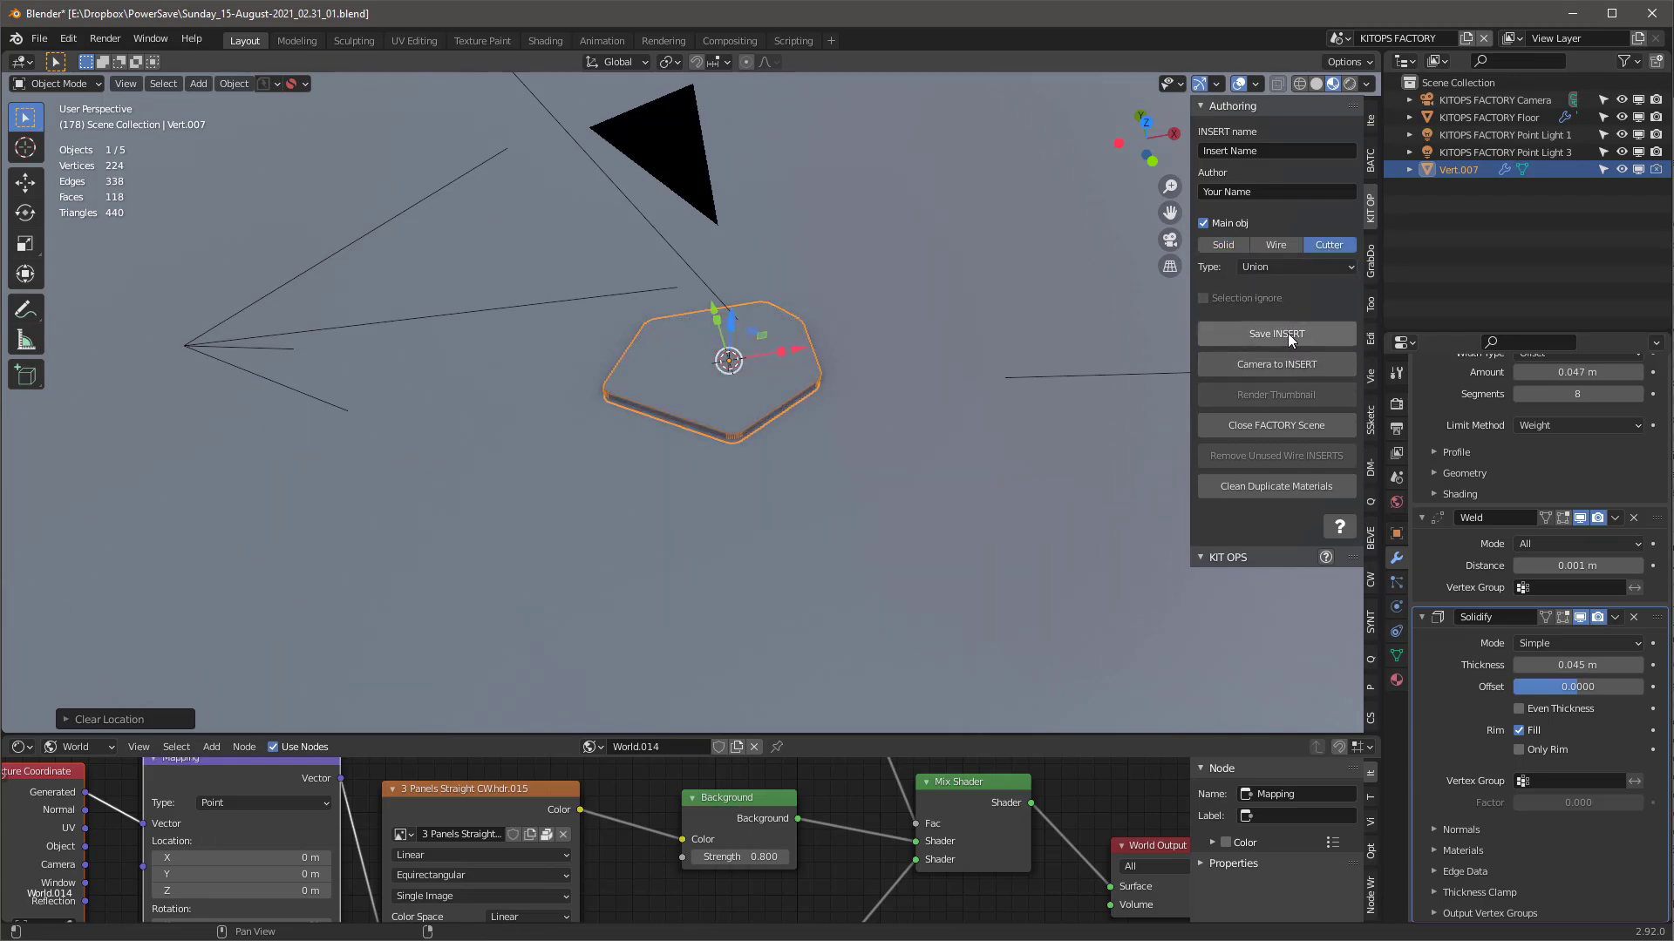
Save the insert over the existing +obtuse-01.blend file.
left_click(1289, 333)
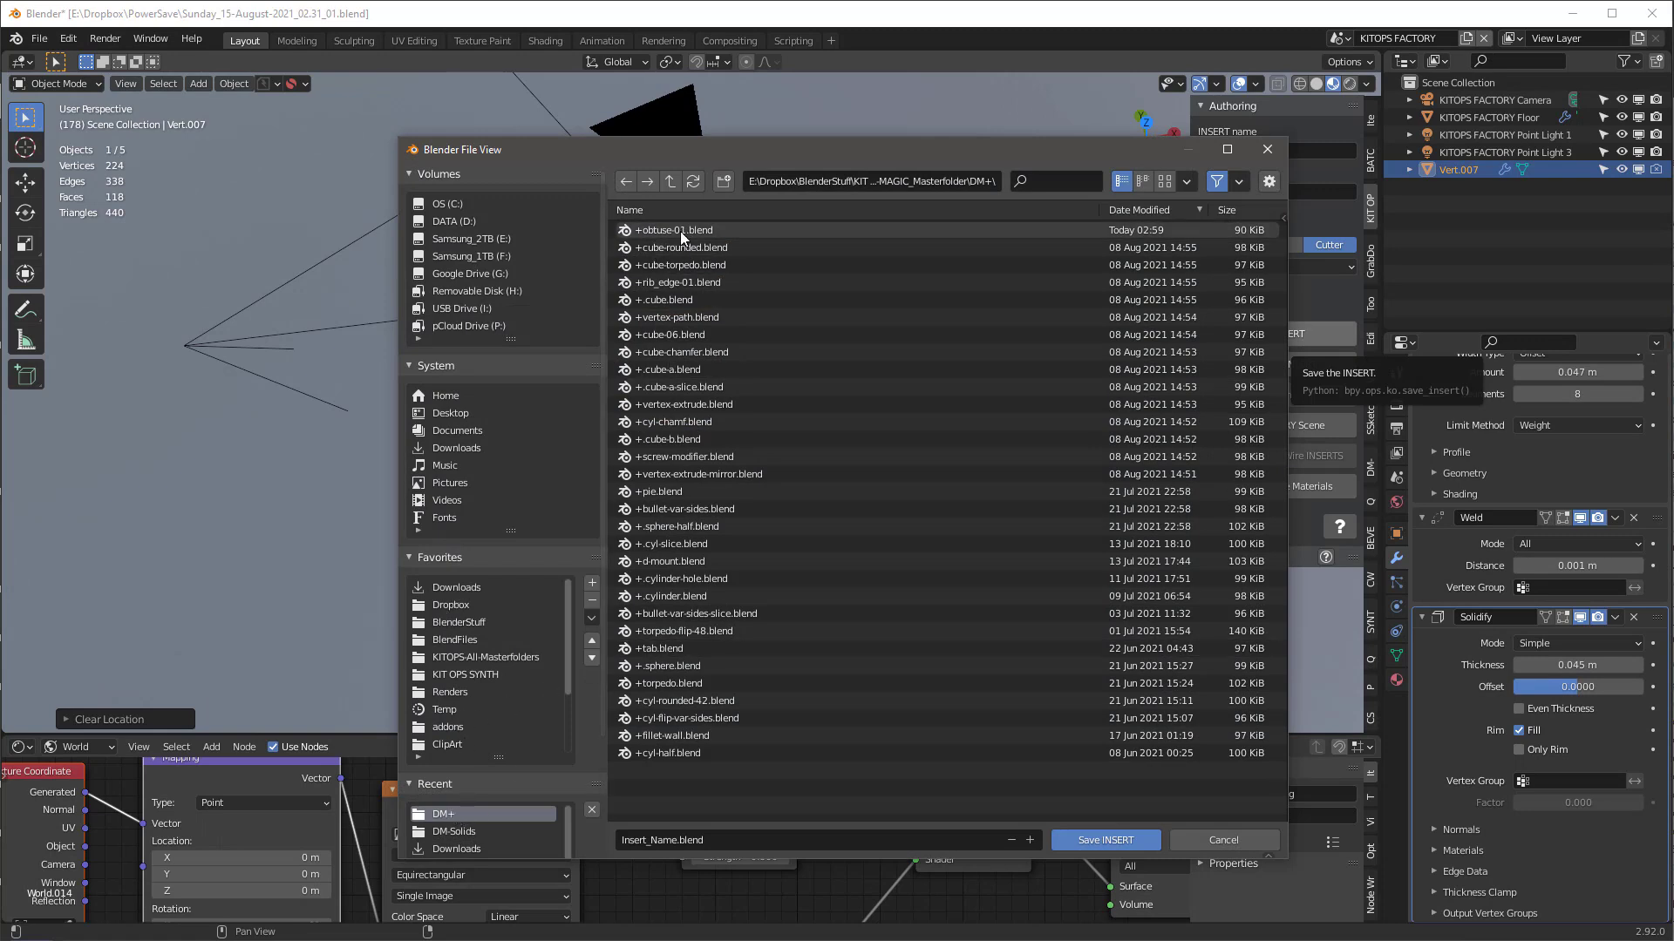
left_click(667, 231)
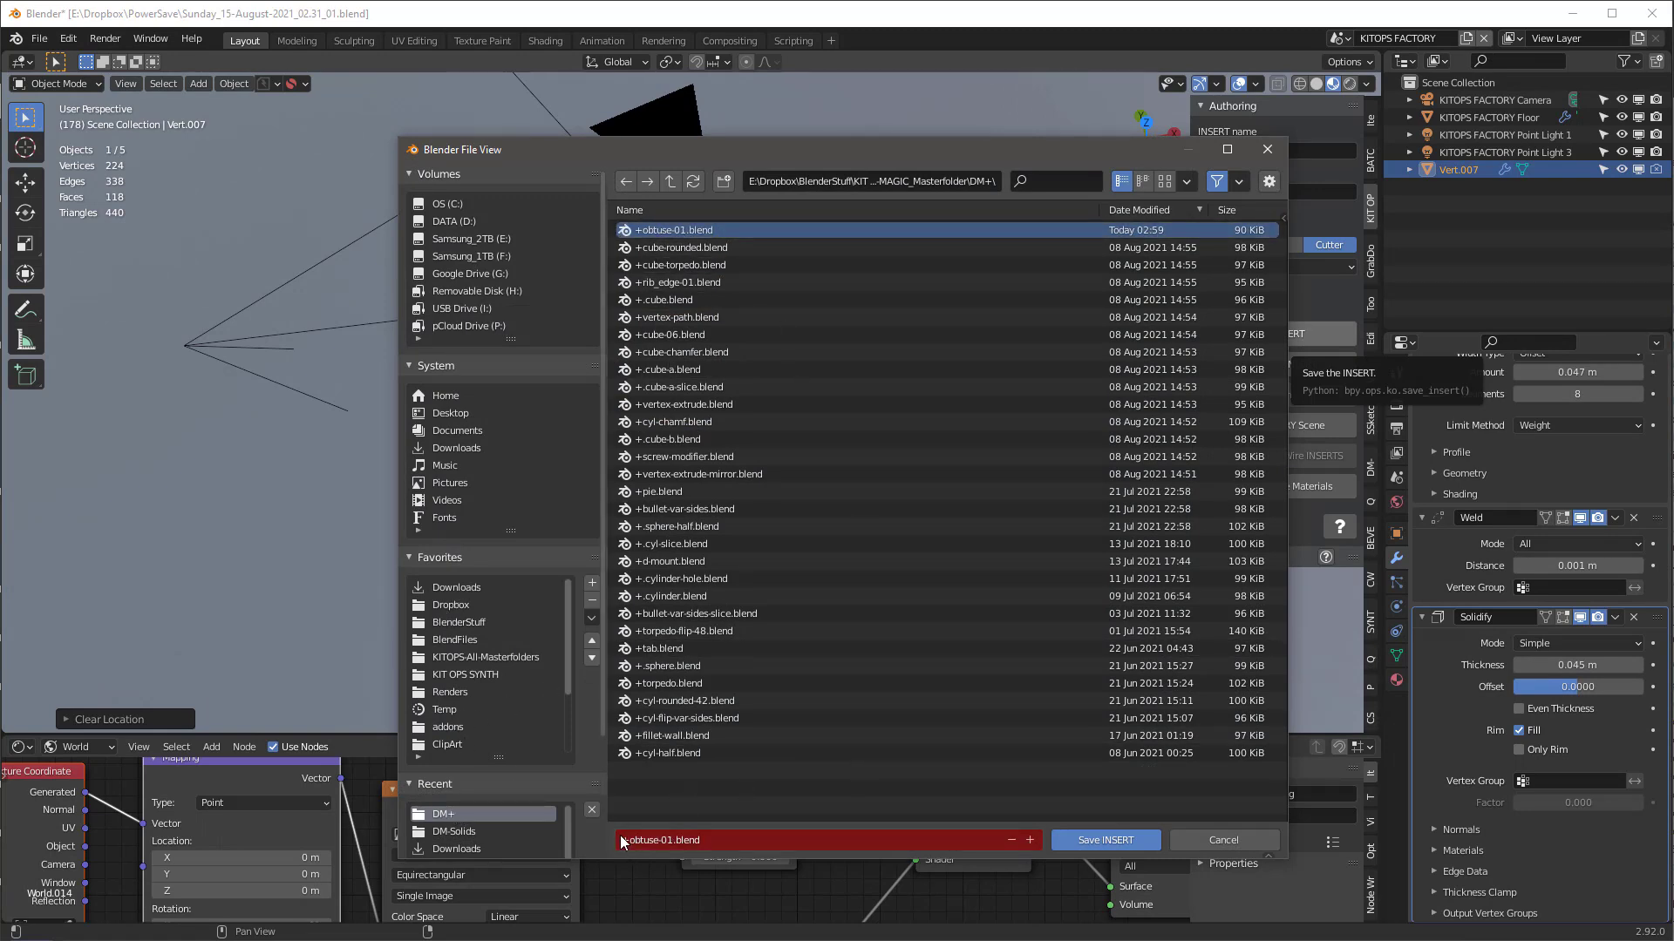
left_click(1100, 841)
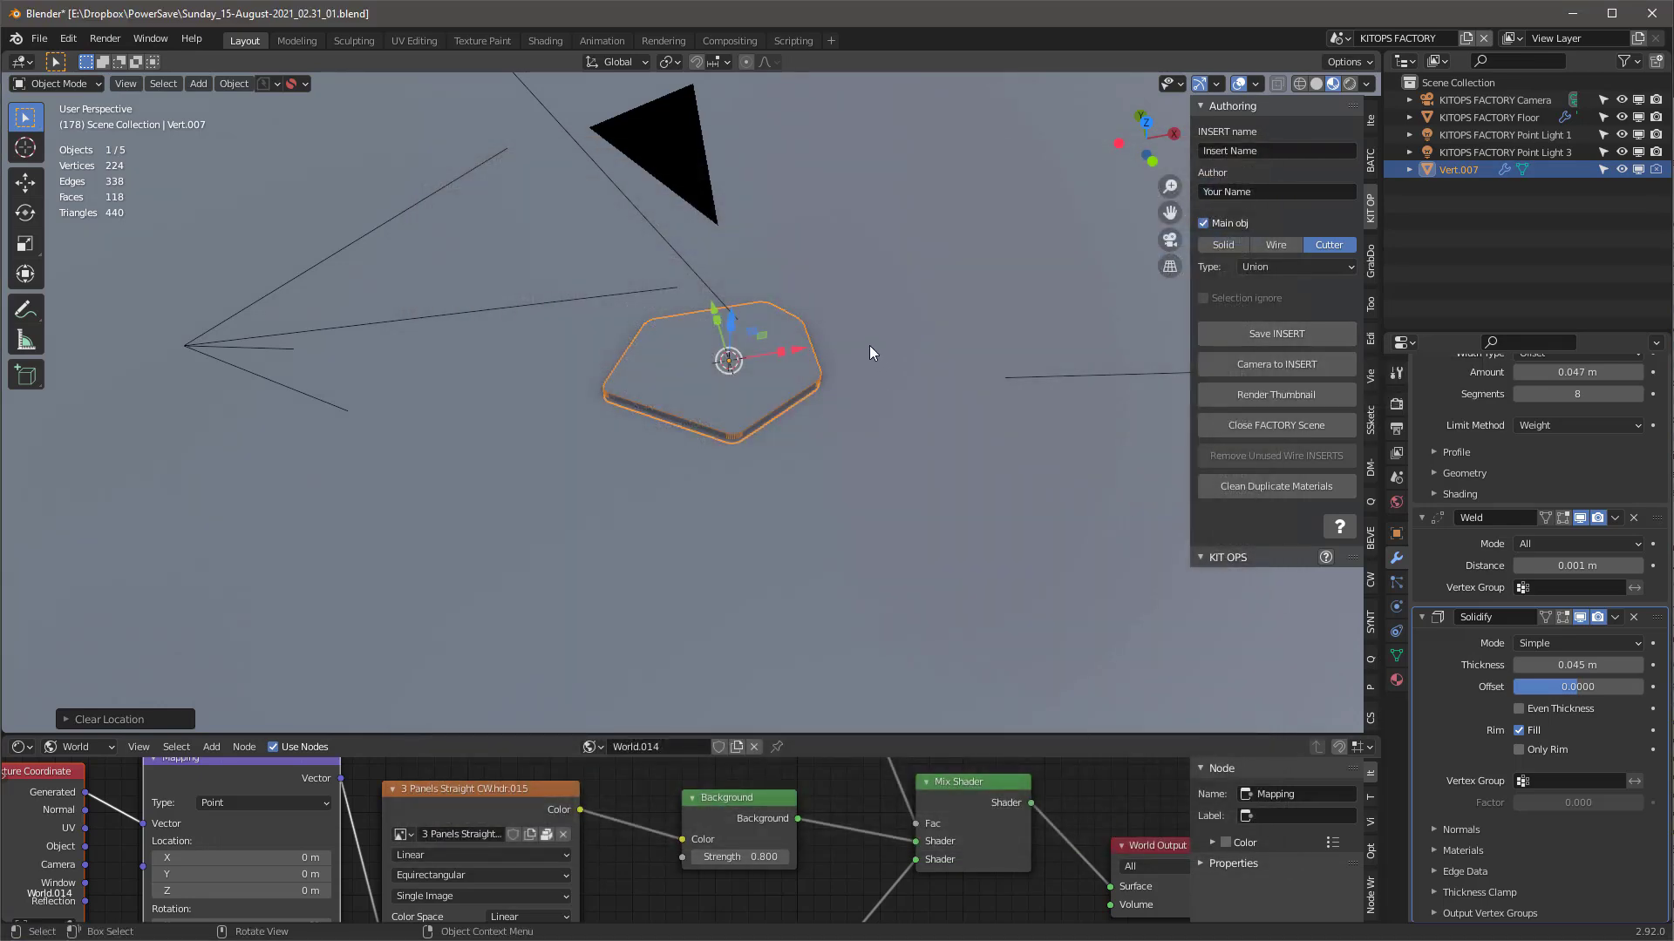
Frame the insert in rendered shading without overlays, set it to Solid, and render its thumbnail.
left_click(1258, 364)
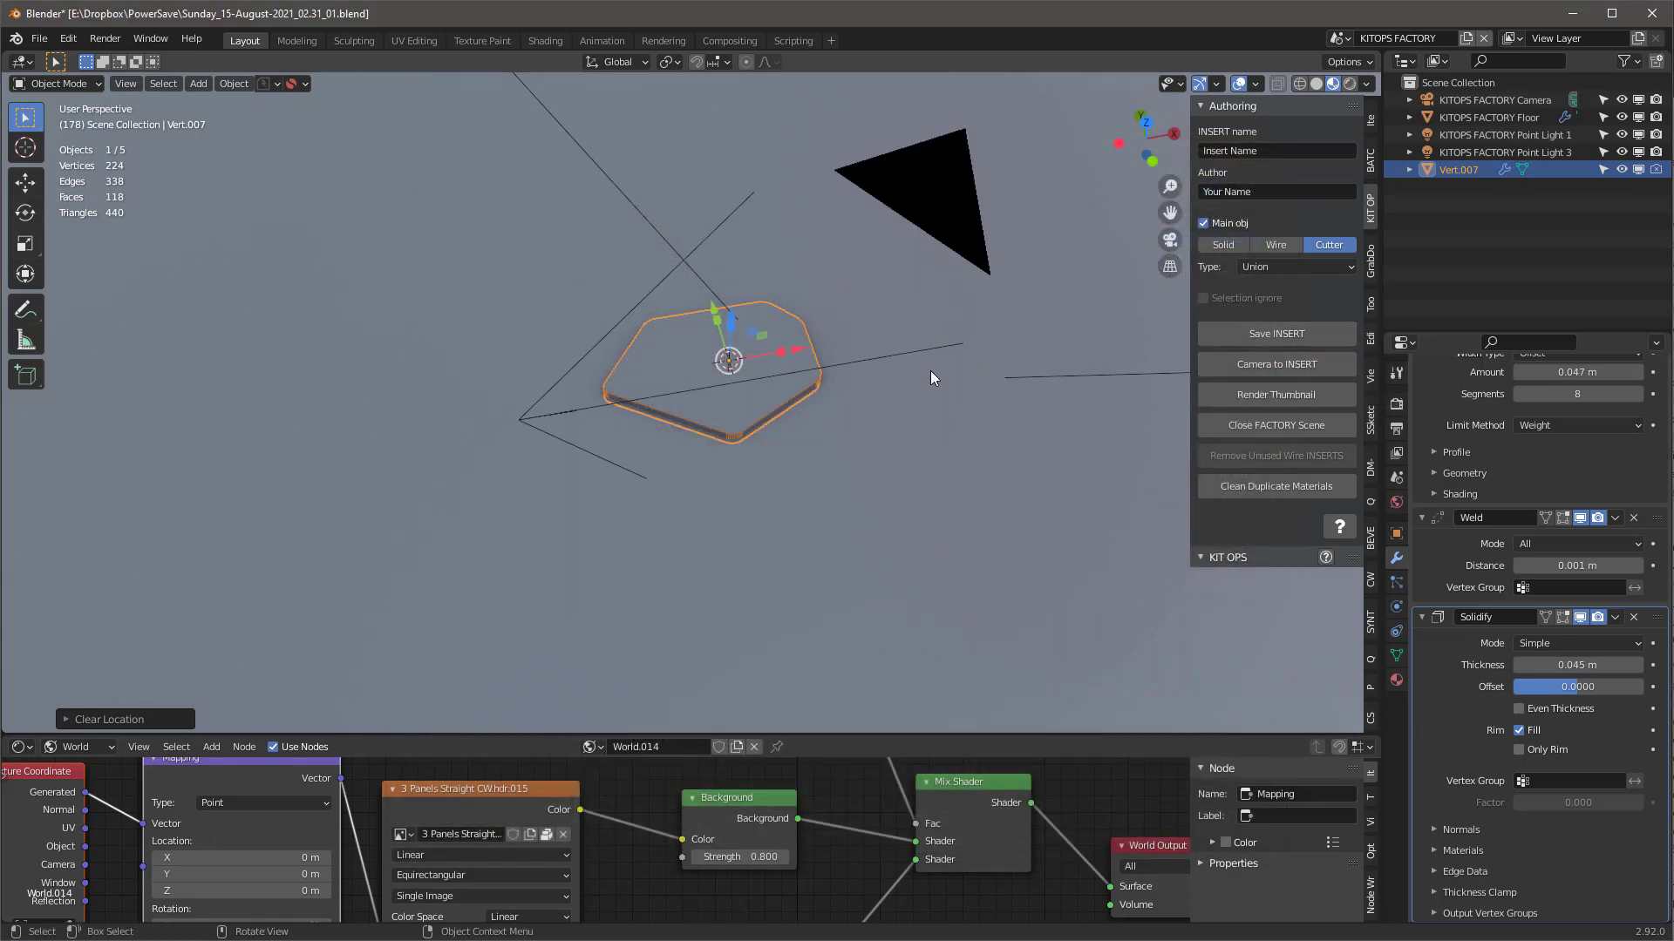
key("KP_0")
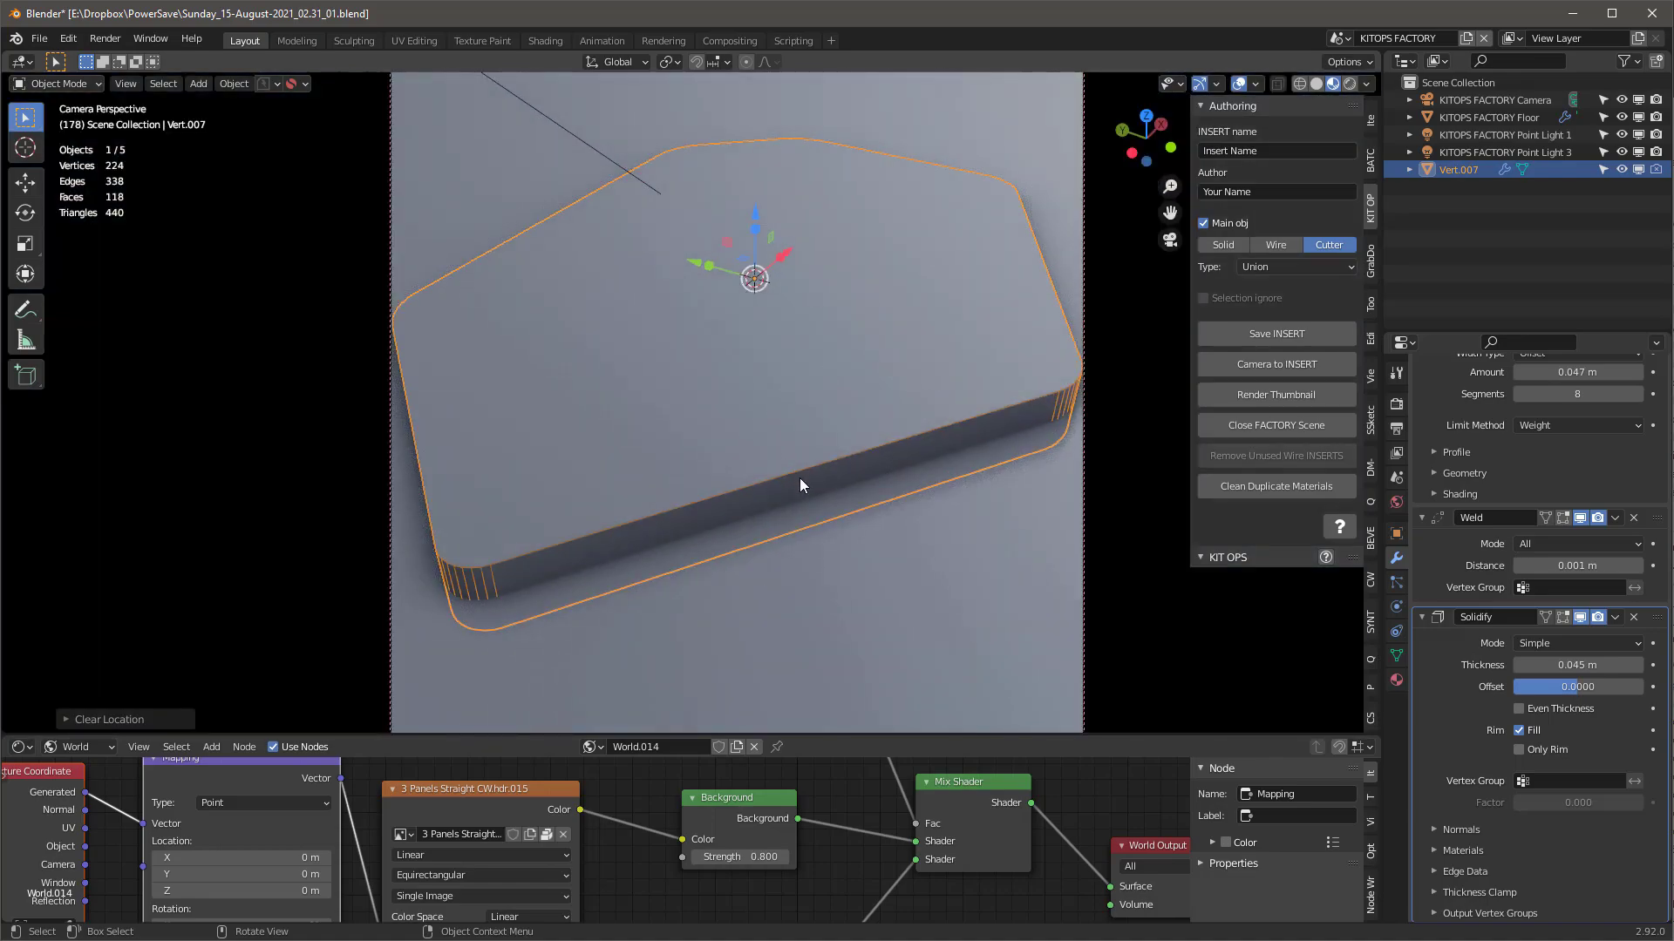
left_click(875, 207)
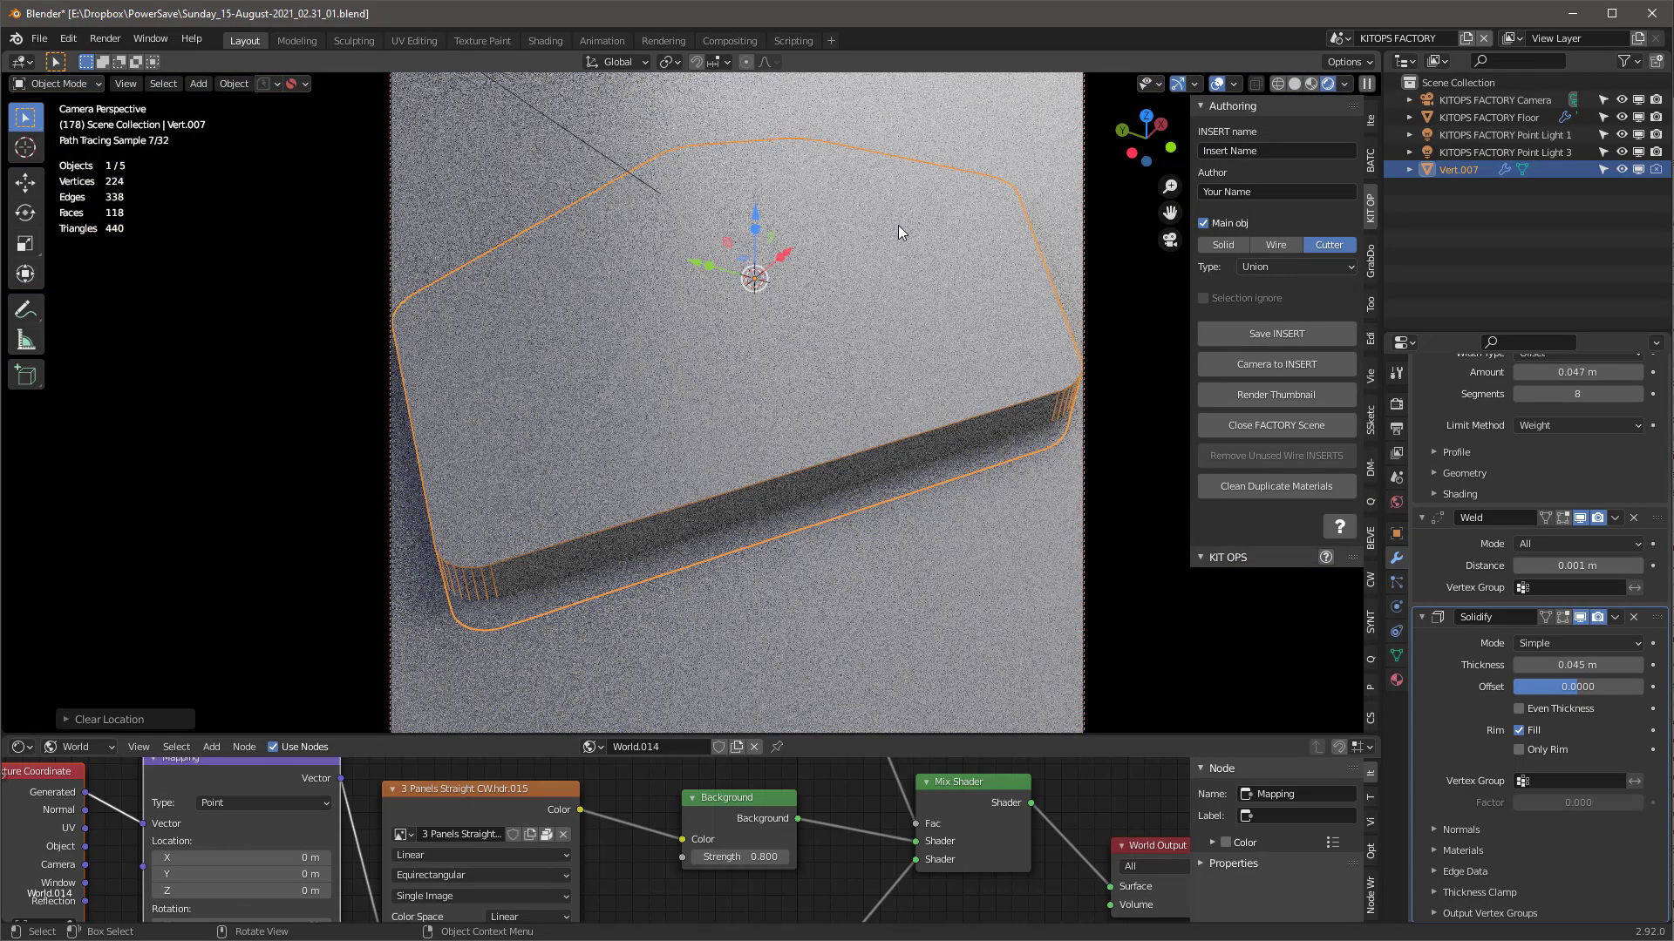
left_click(1217, 85)
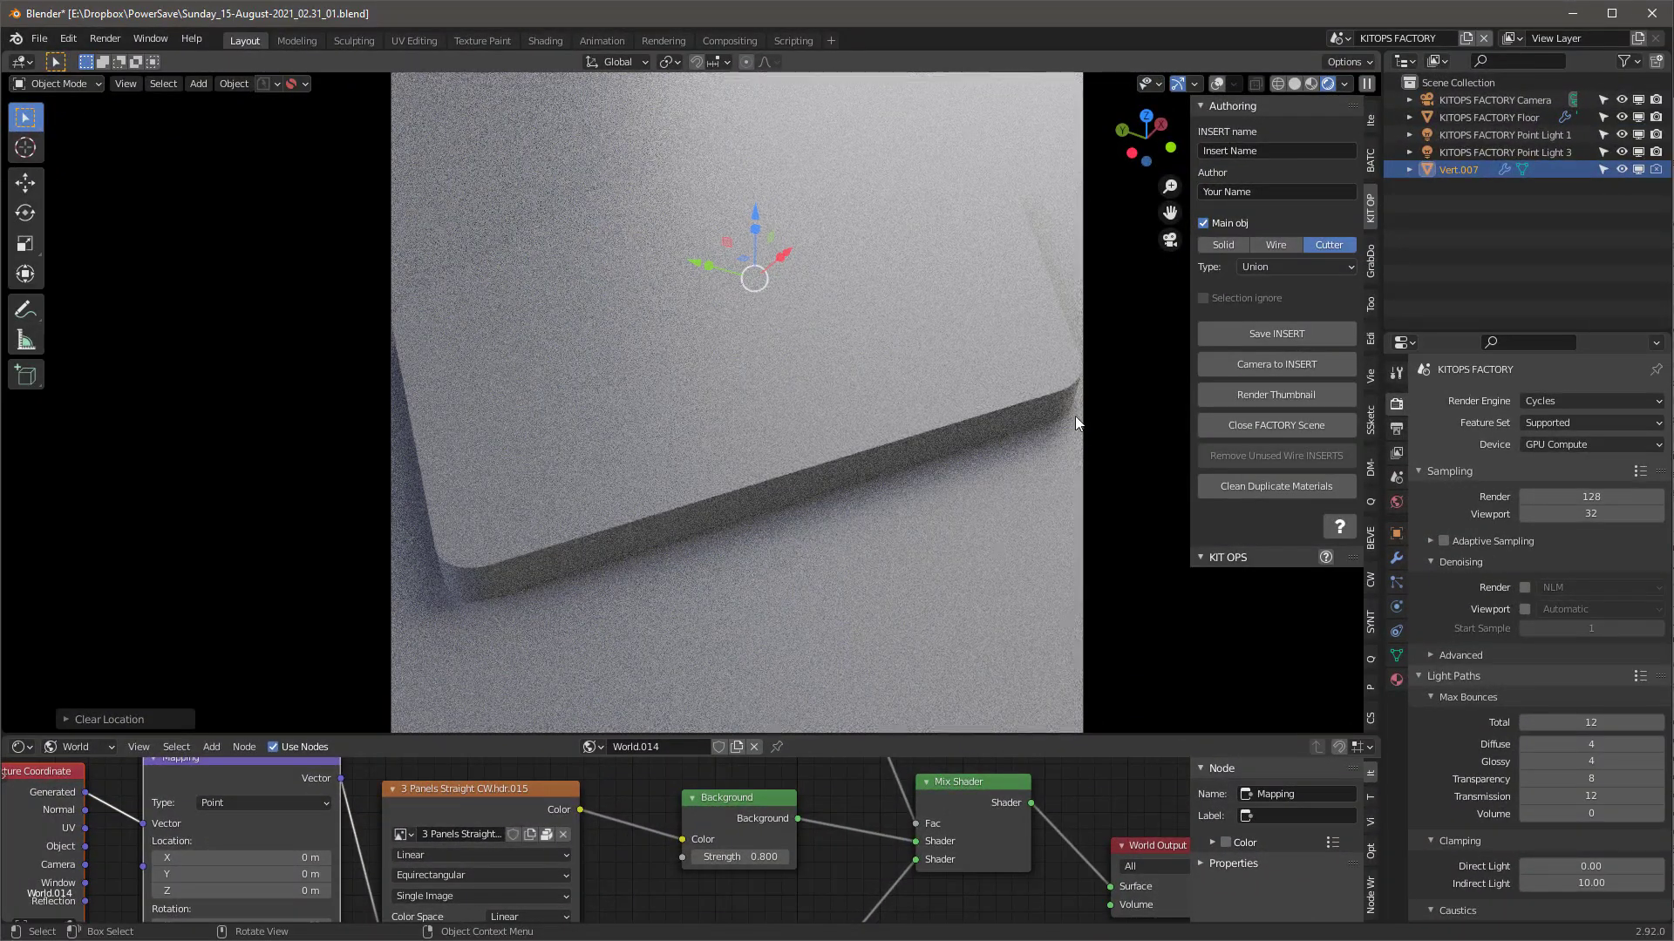
left_click(1223, 245)
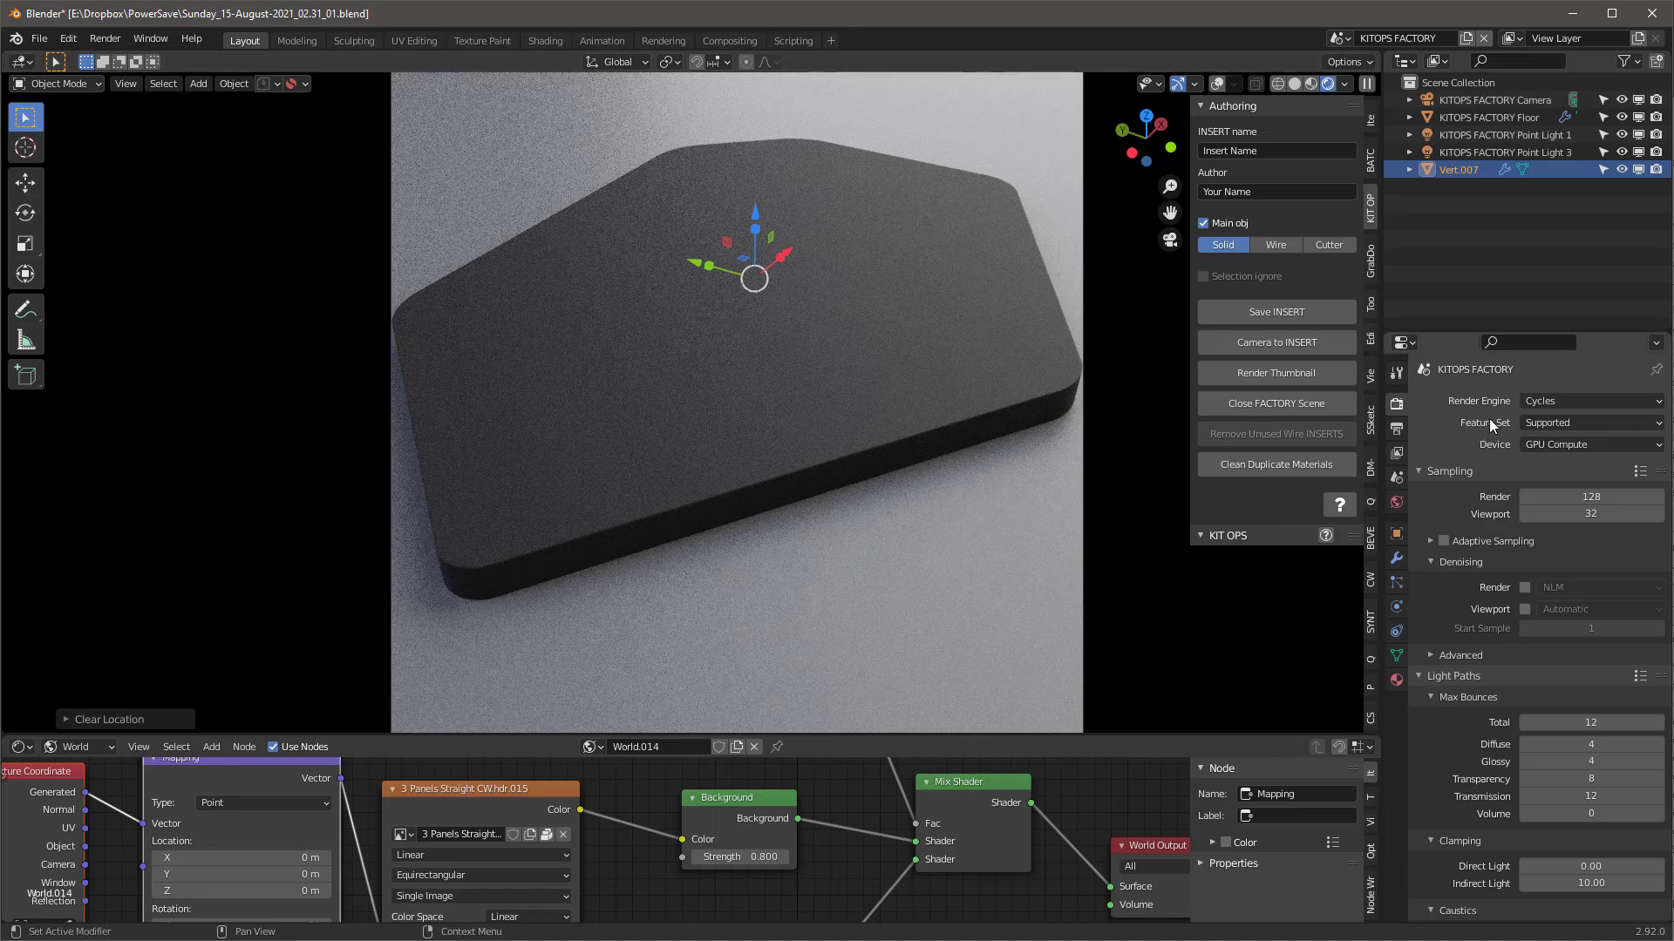
left_click(1285, 373)
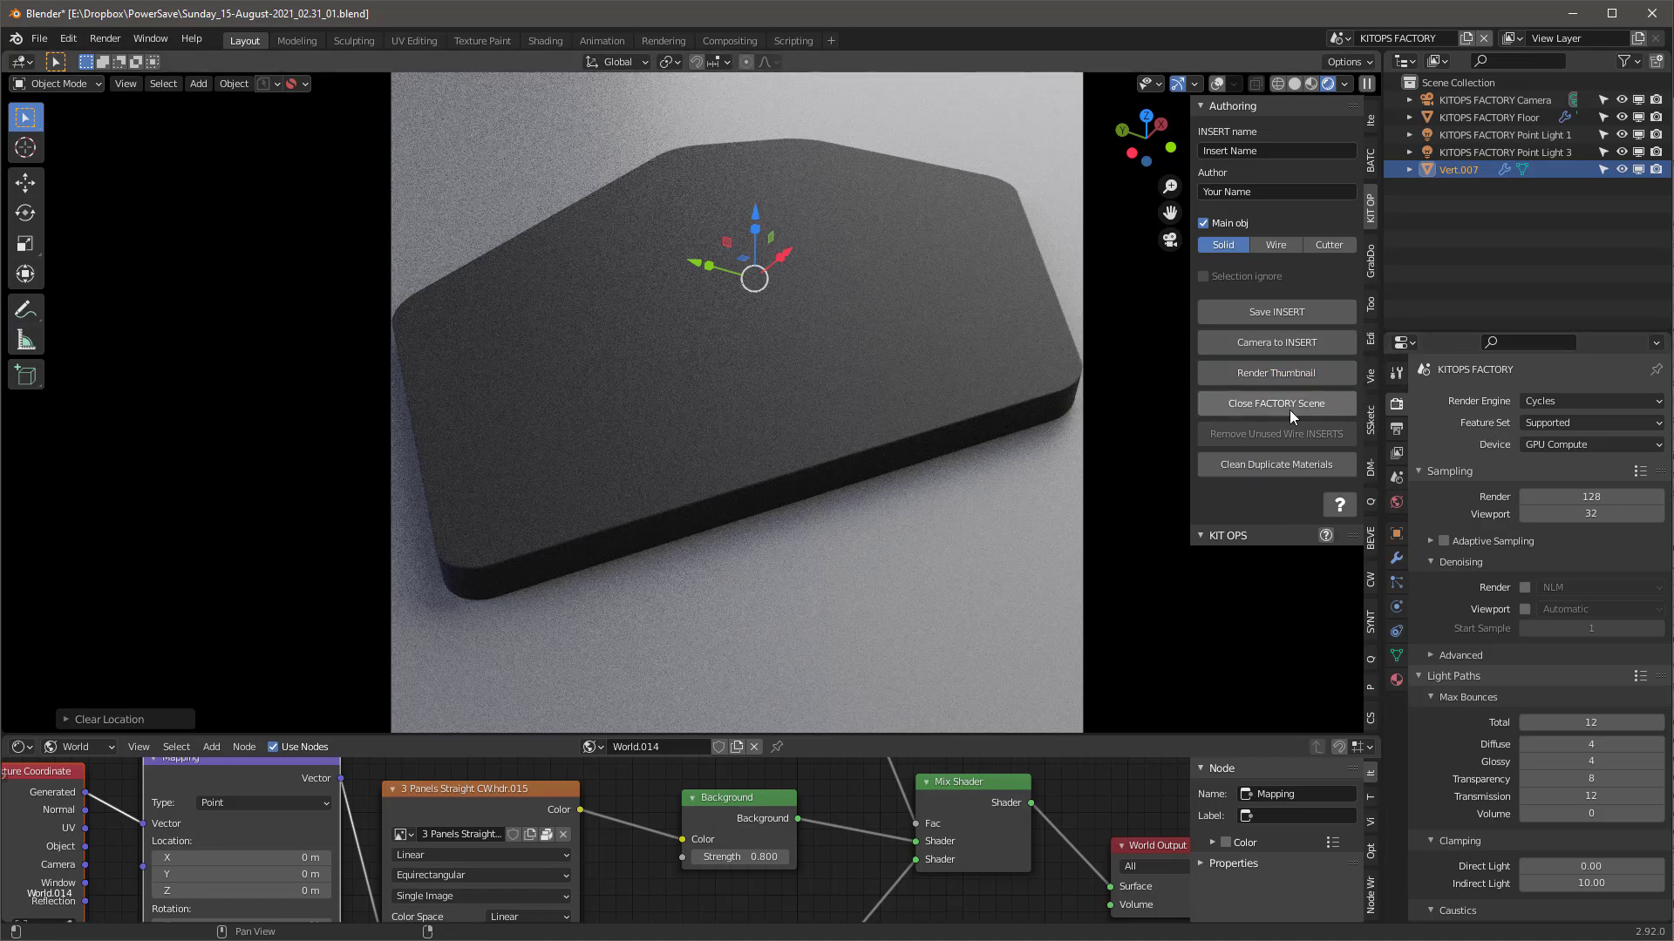
Return to the plates scene in material preview and select the middle hexagonal plate.
left_click(1289, 410)
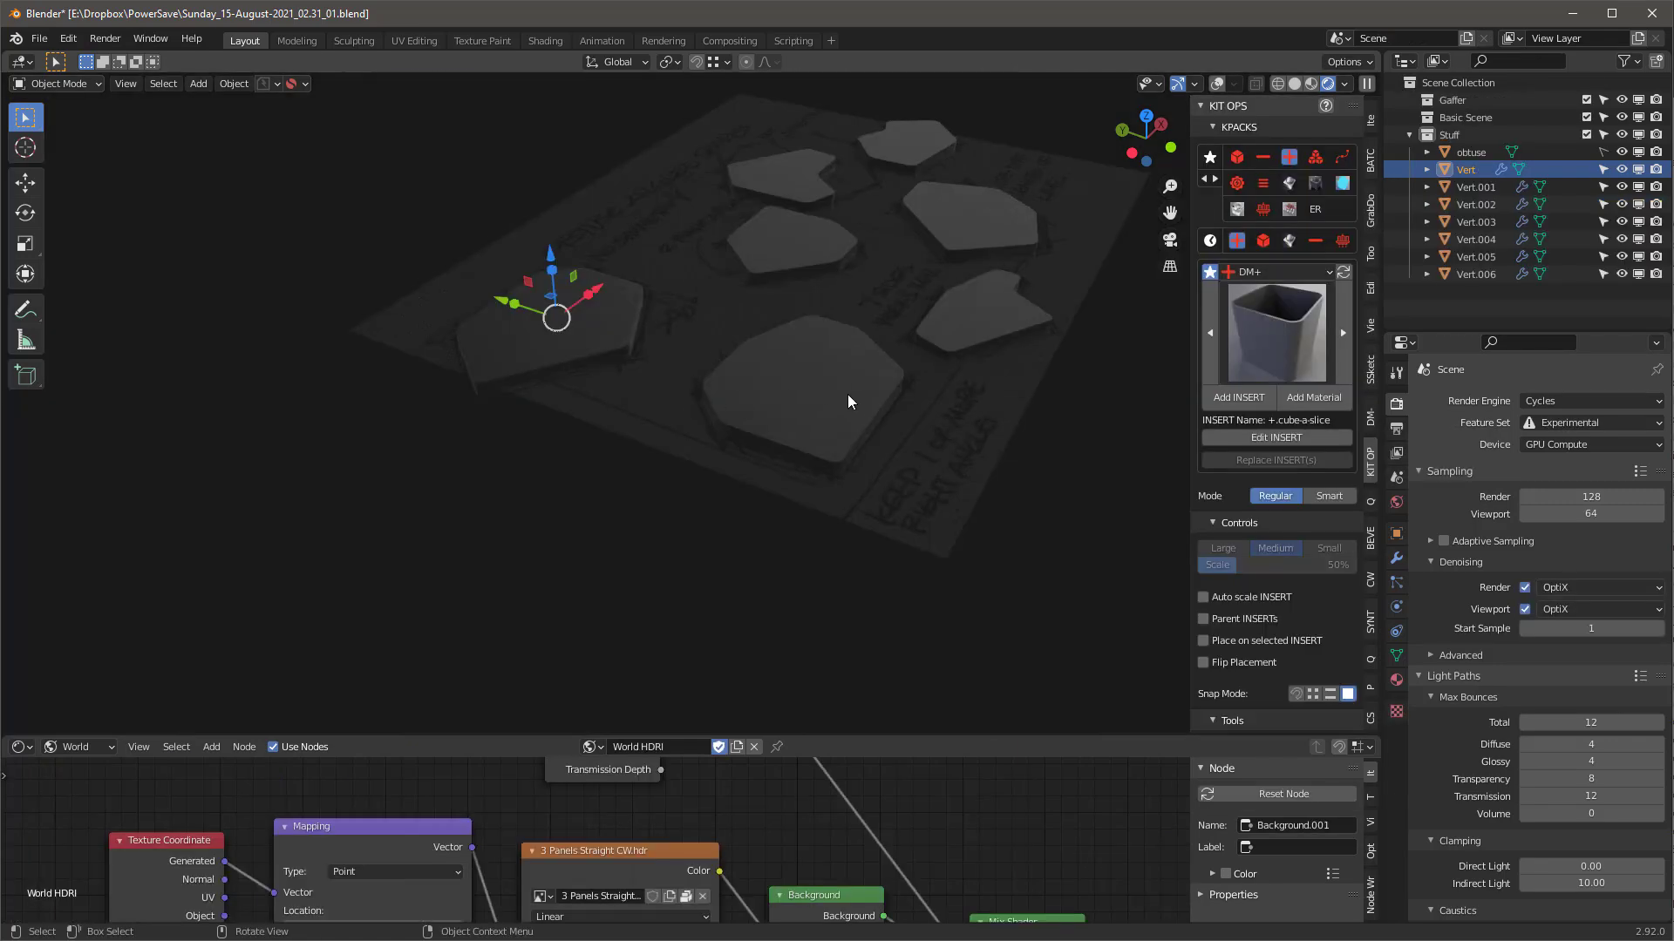
scroll(877, 395, "up", 3)
mouse_move(877, 395)
middle_mouse_down()
mouse_move(828, 443)
mouse_move(793, 443)
mouse_move(818, 415)
middle_mouse_up()
key("z")
left_click(854, 444)
mouse_move(891, 474)
middle_mouse_down()
mouse_move(762, 419)
mouse_move(826, 455)
mouse_move(683, 342)
middle_mouse_up()
left_click(657, 341)
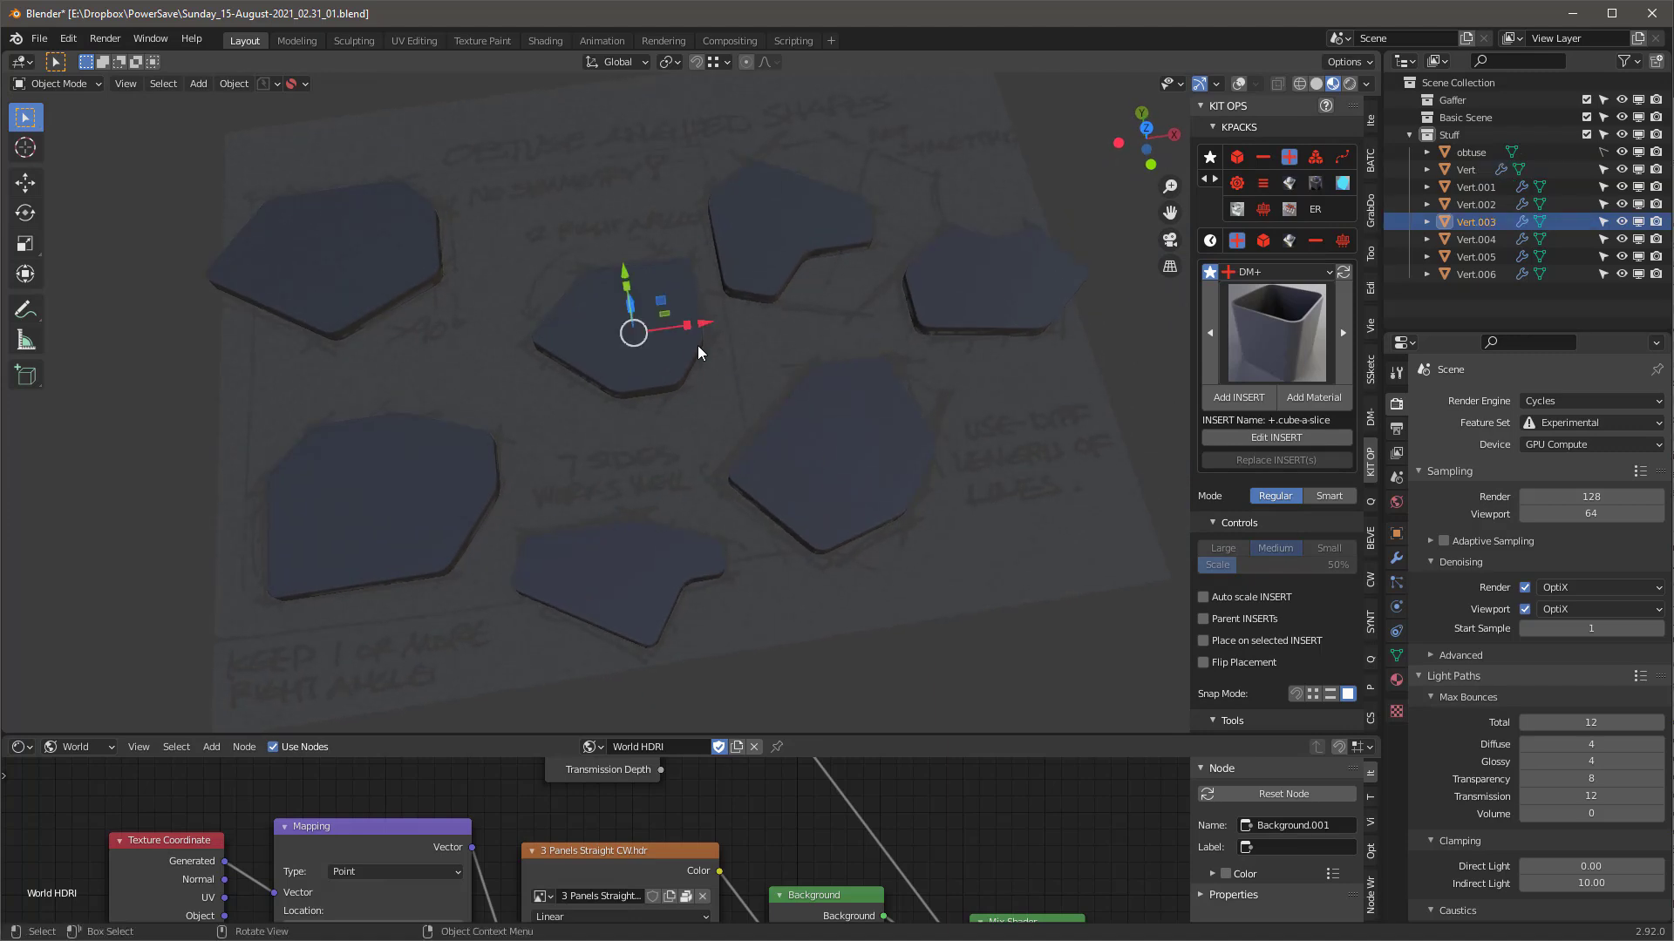
Create an insert from the middle plate and save it as +obtuse-02.blend.
scroll(1269, 579, "down", 5)
left_click(1268, 578)
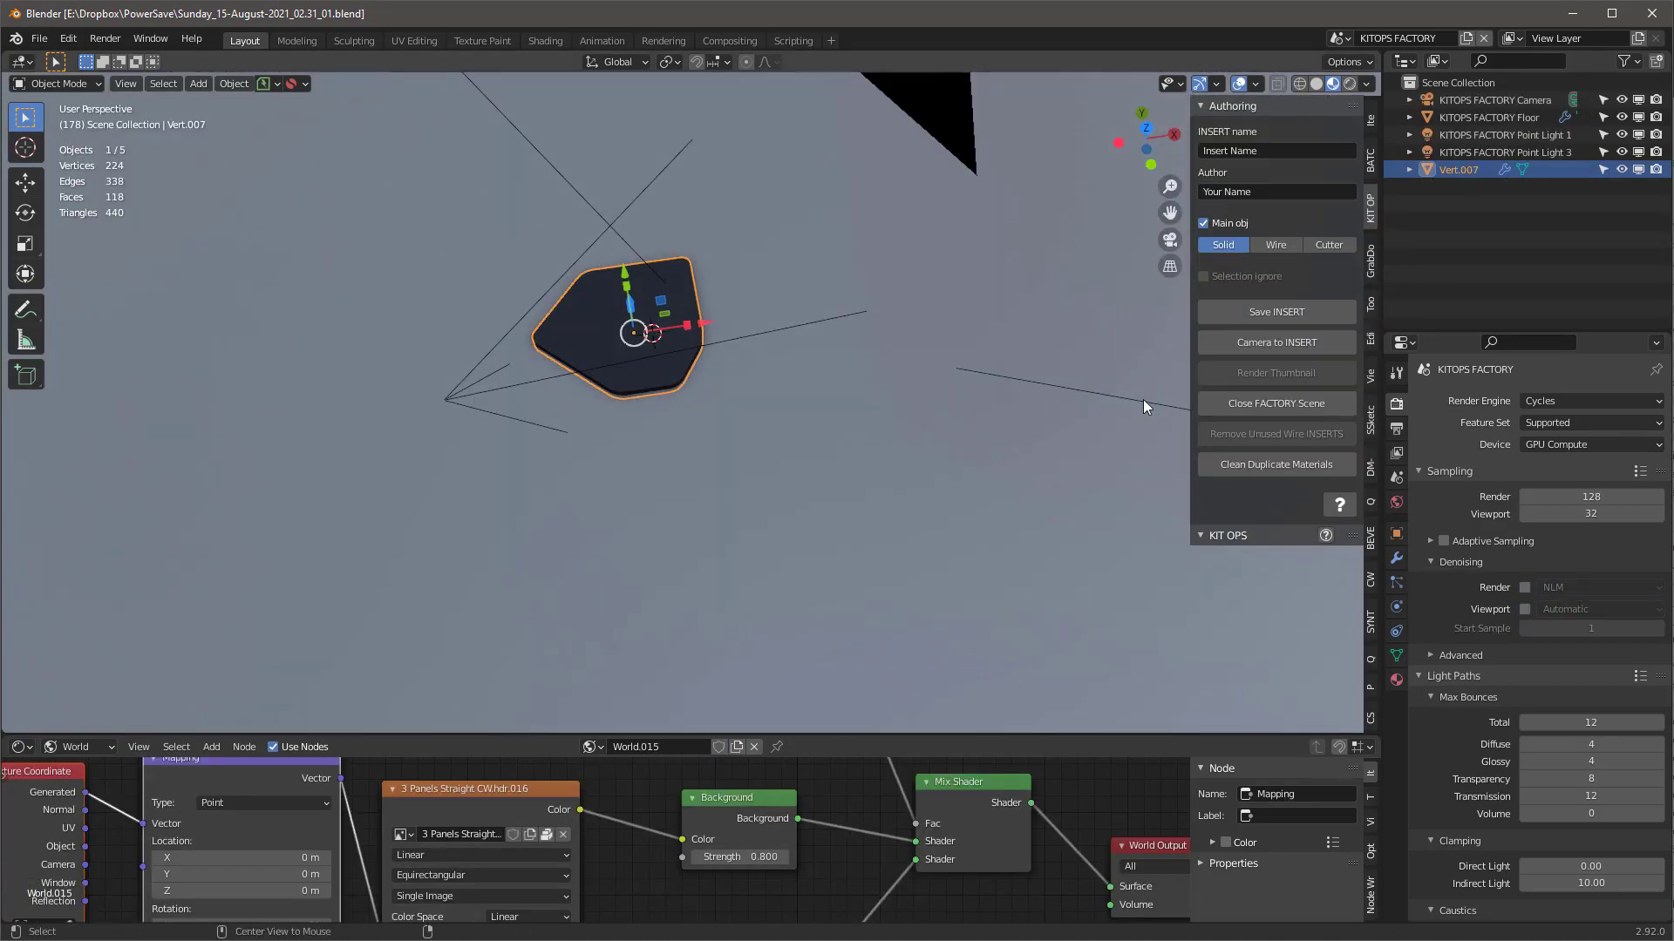
left_click(1275, 312)
left_click(721, 231)
left_click(1029, 839)
left_click(1095, 841)
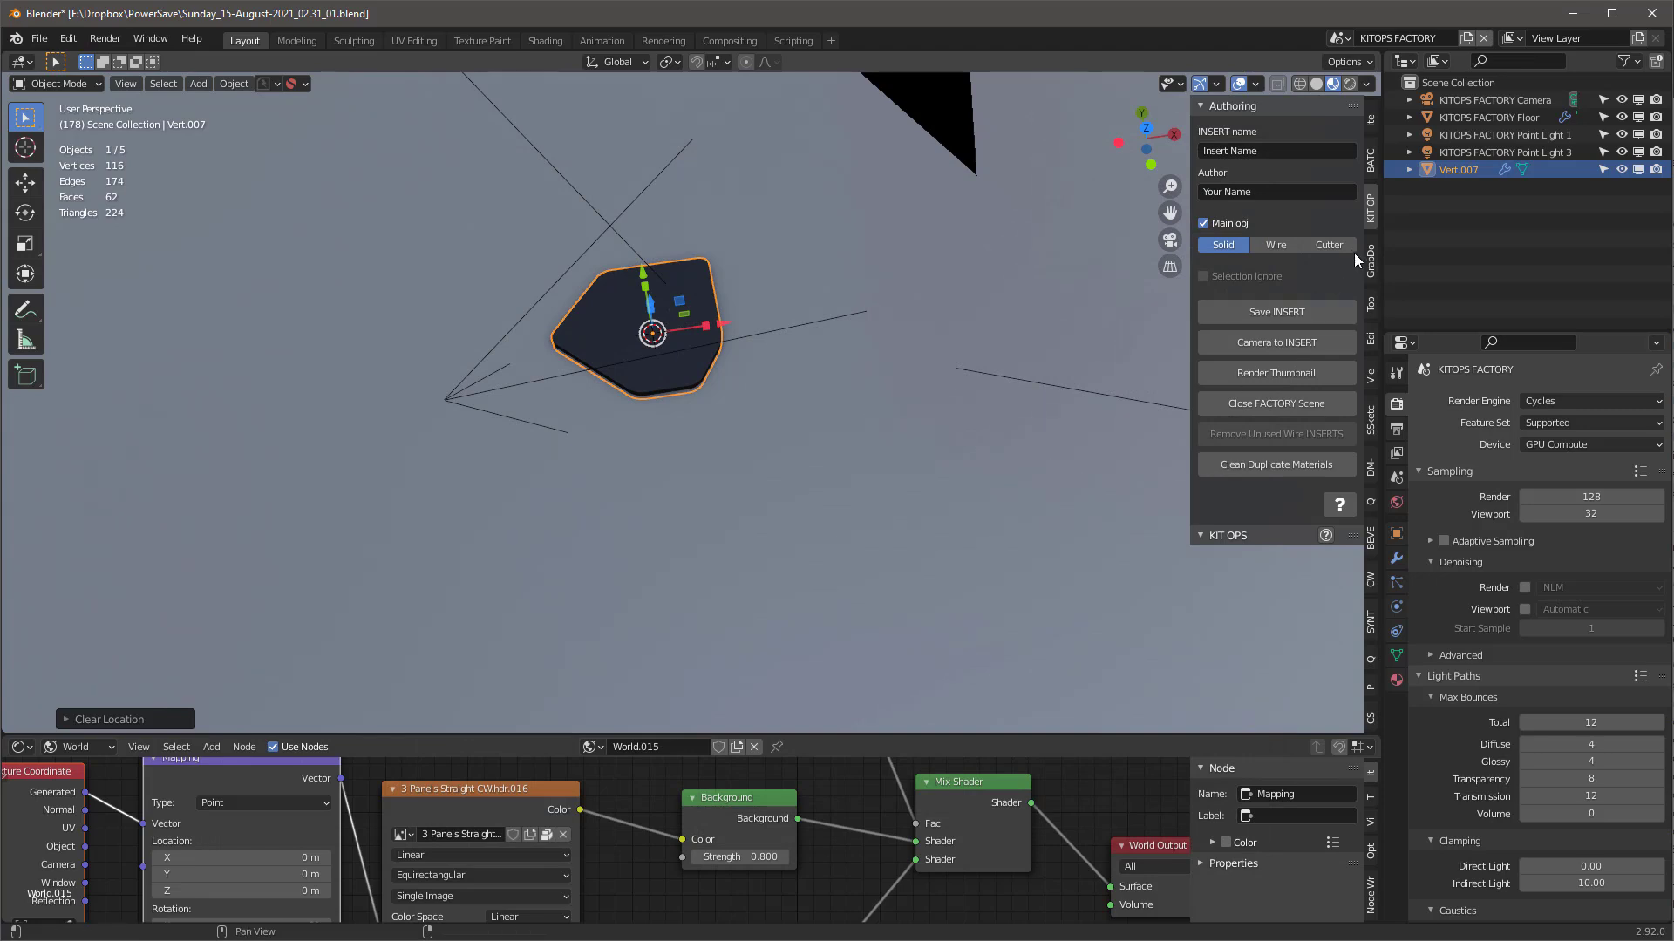
Set the insert as a Union cutter and resave it.
left_click(1326, 246)
left_click(1283, 263)
left_click(1276, 311)
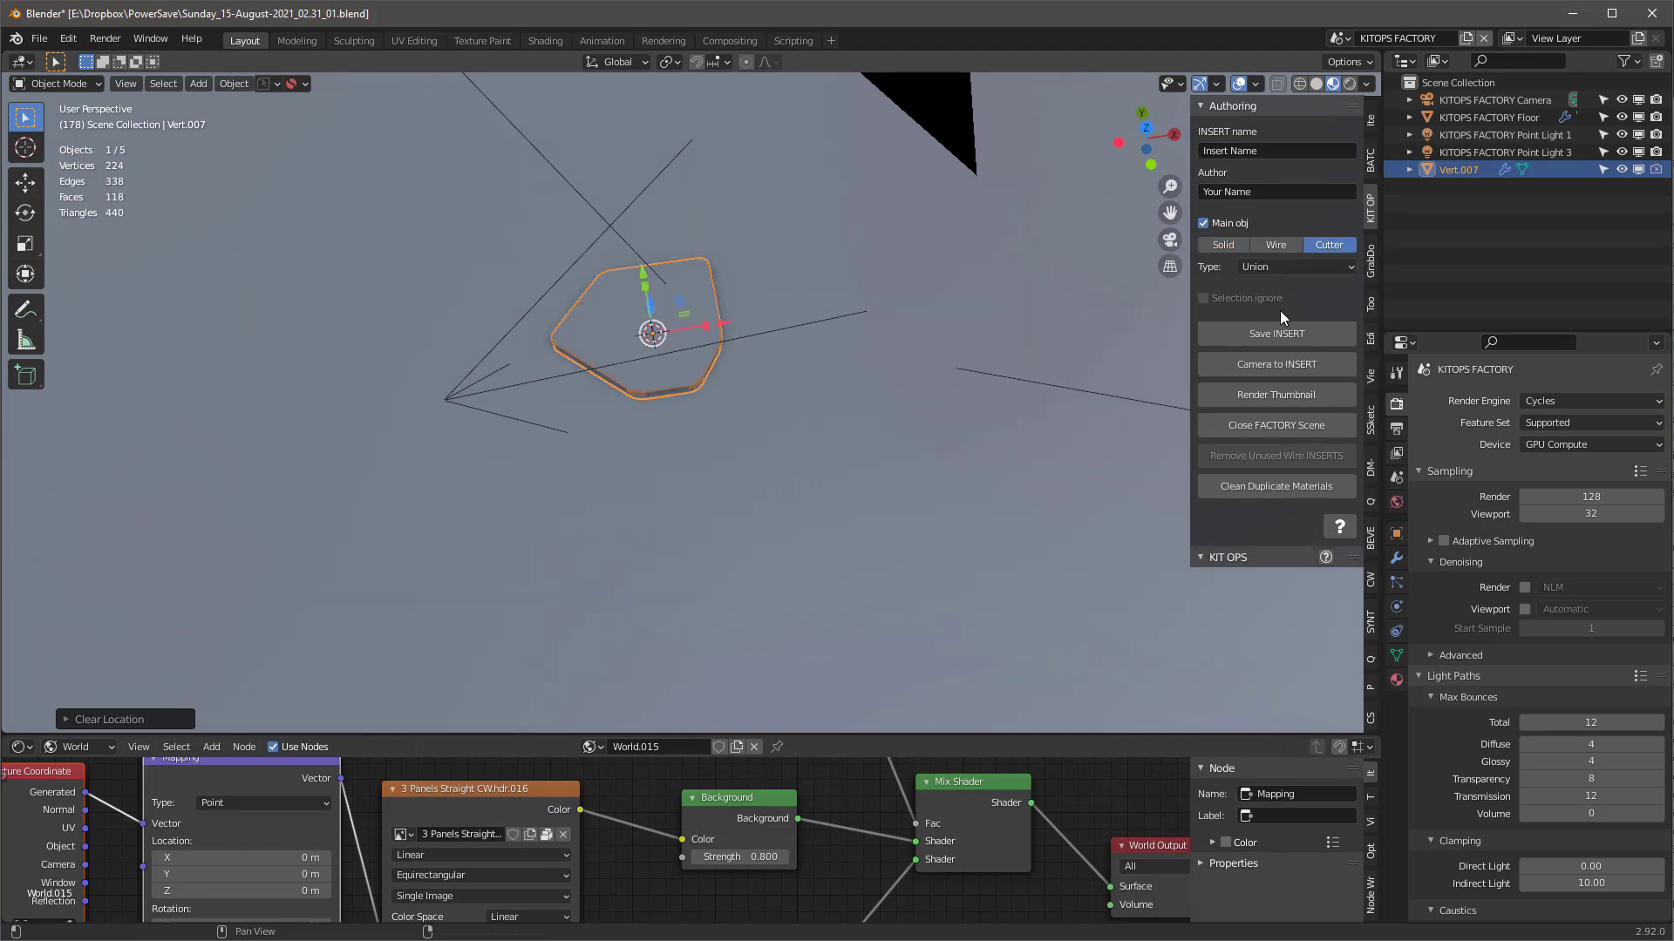
left_click(1280, 333)
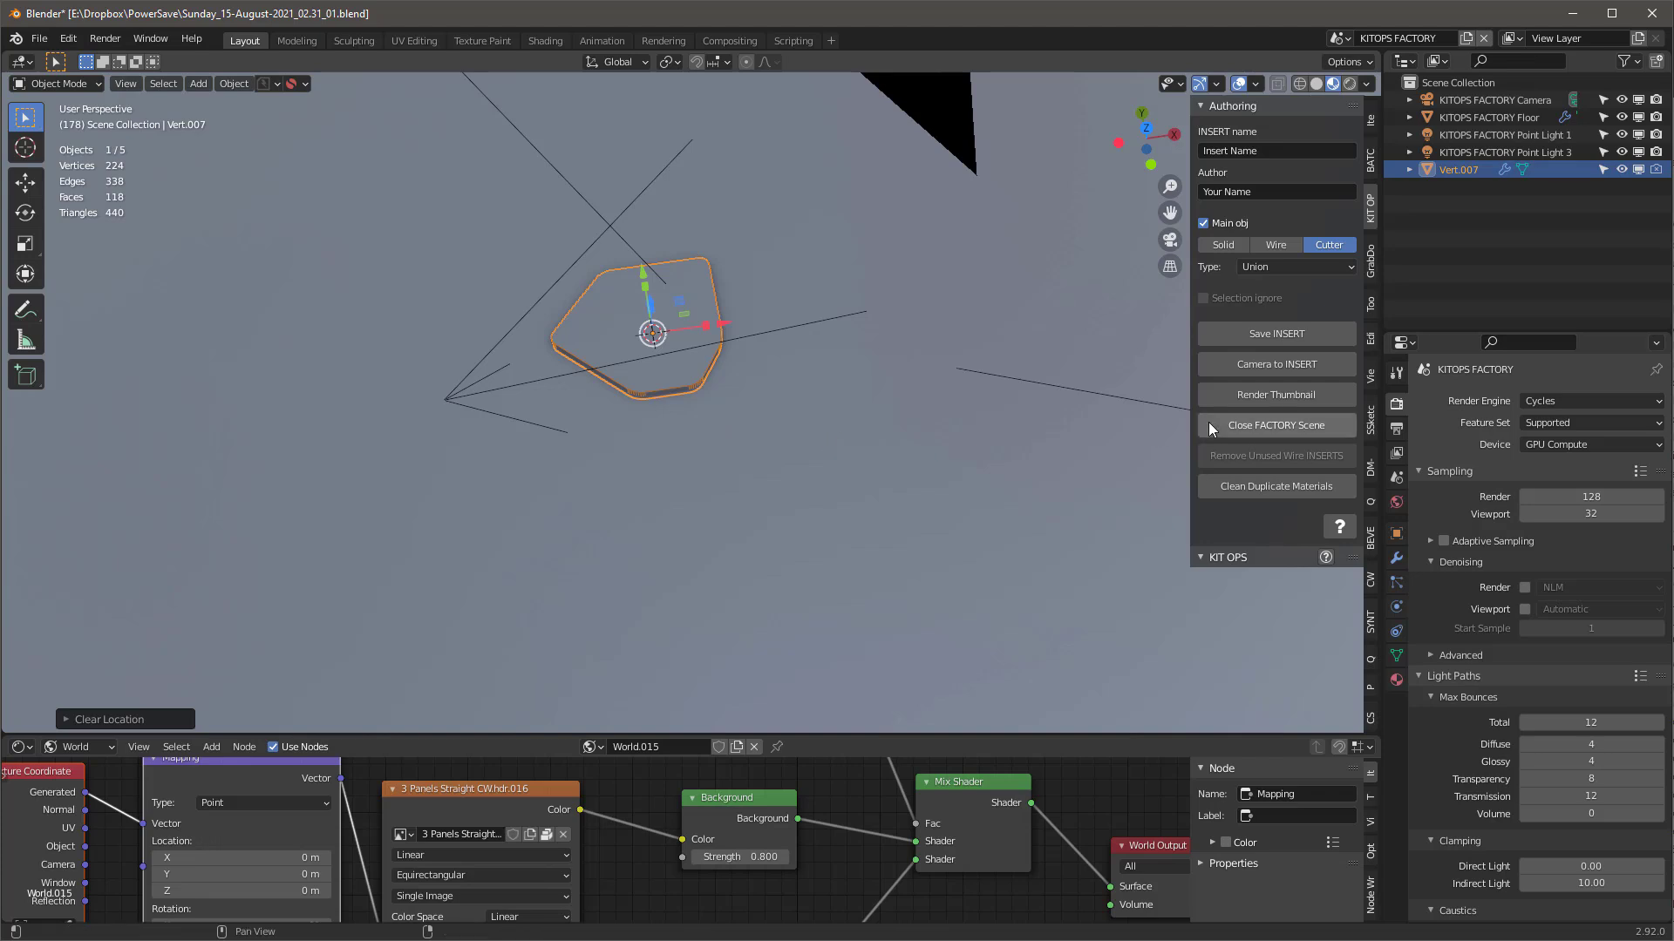
Set the insert back to Solid, render its framed thumbnail, and close the factory scene.
left_click(1221, 245)
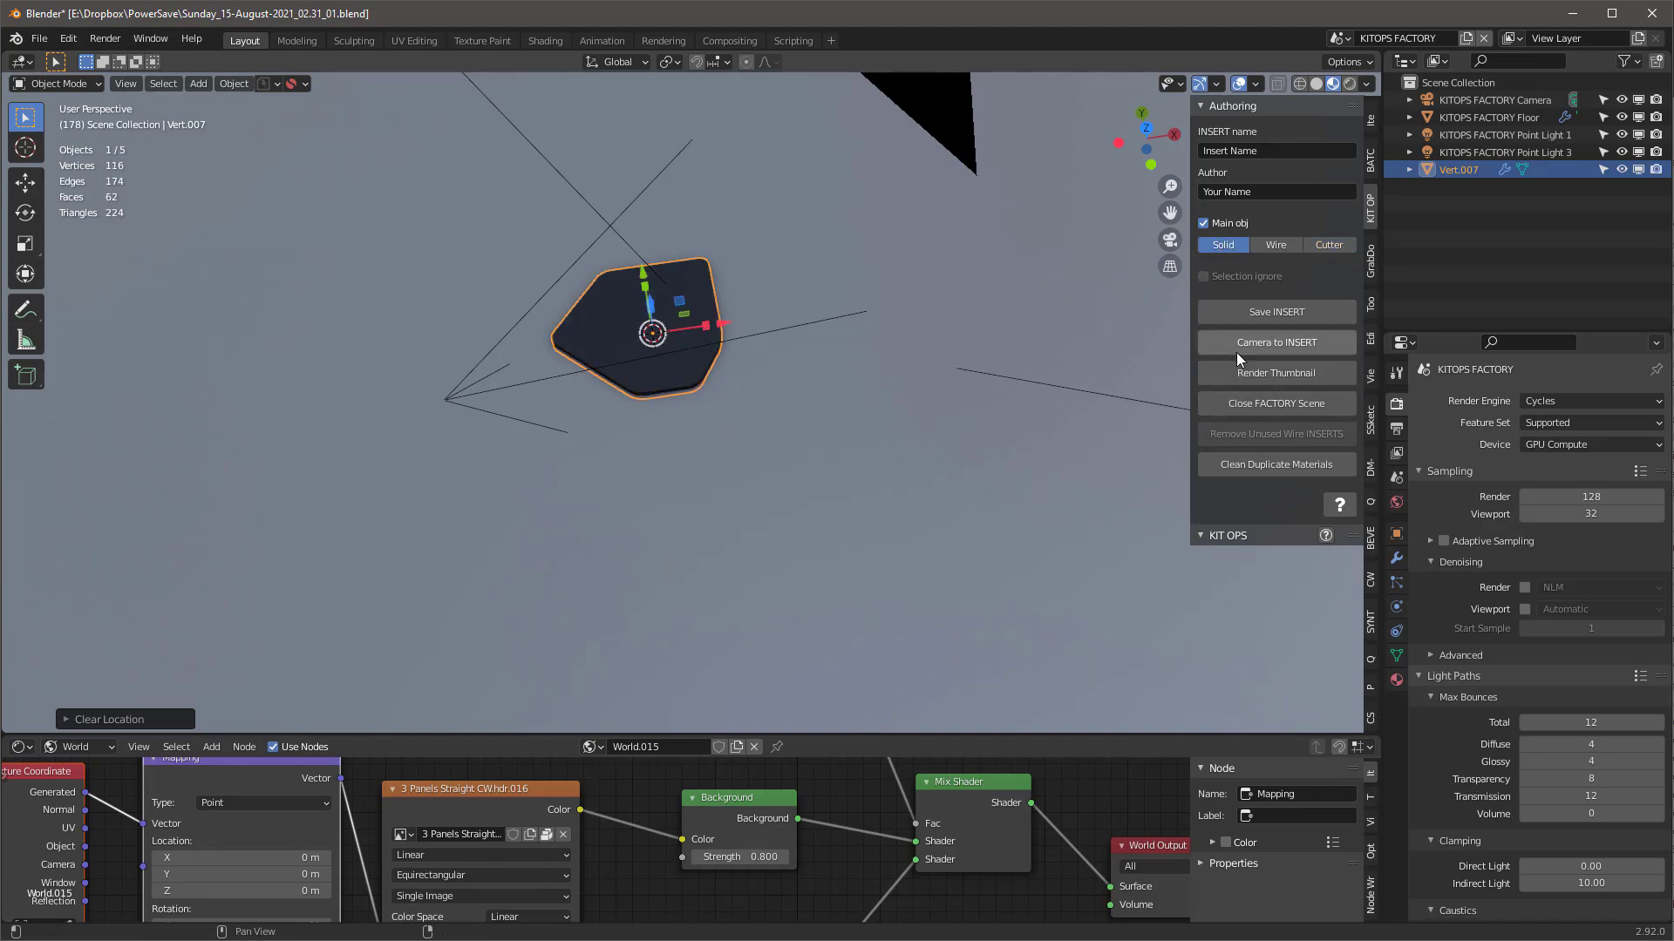
left_click(1268, 340)
left_click(1279, 380)
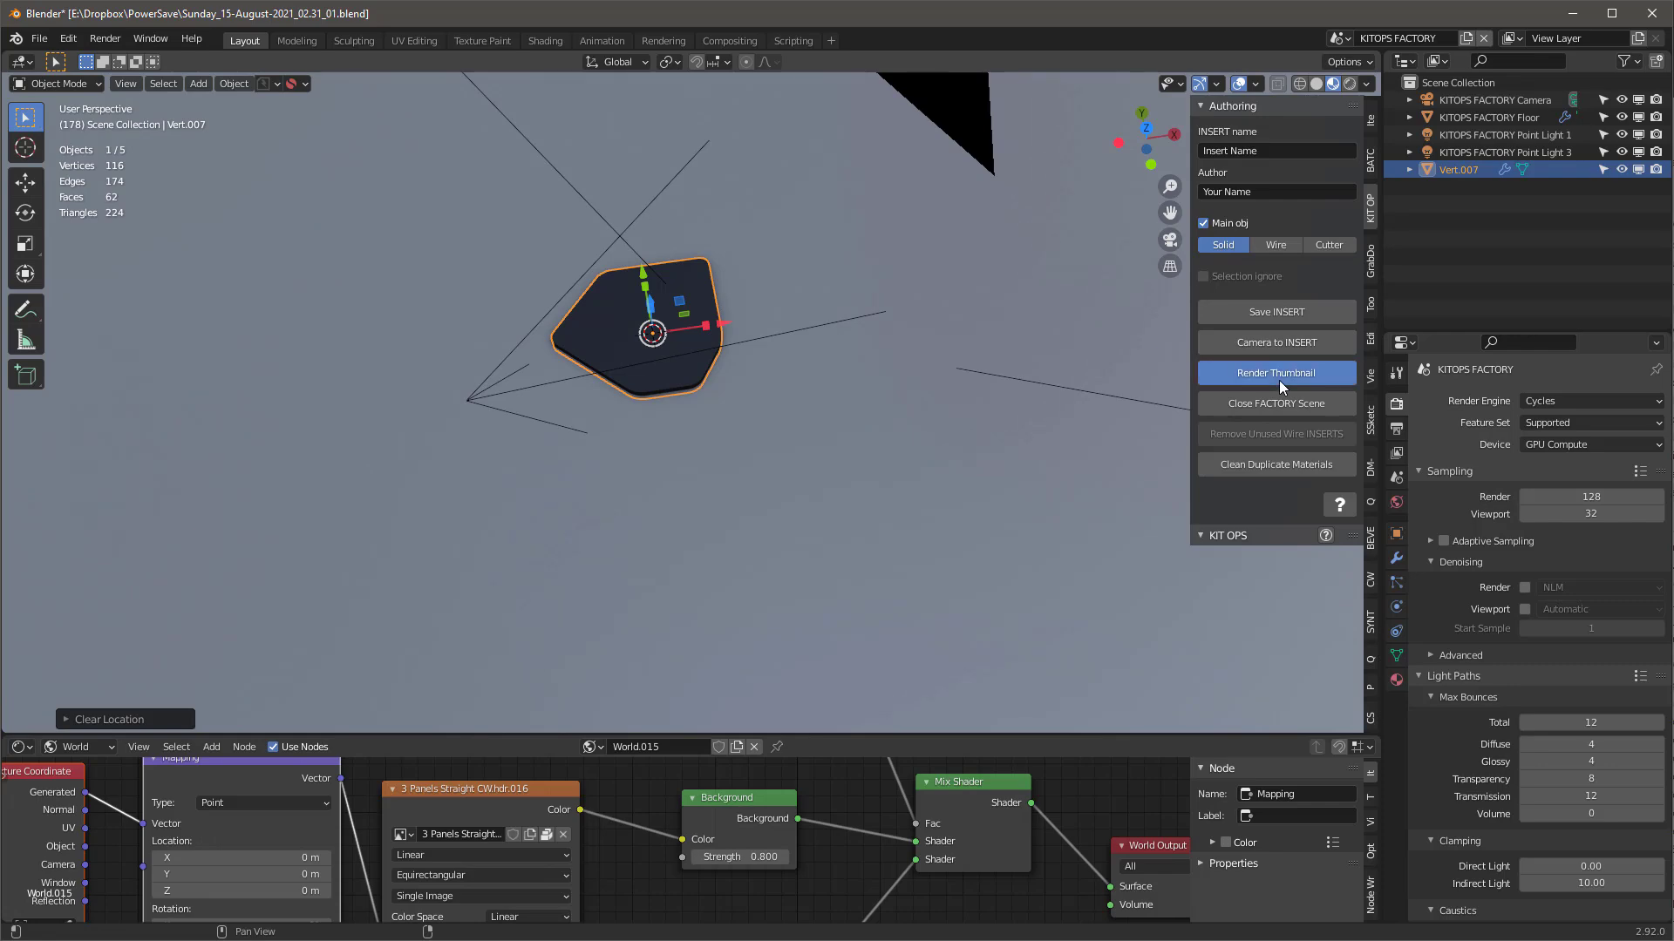
left_click(1274, 408)
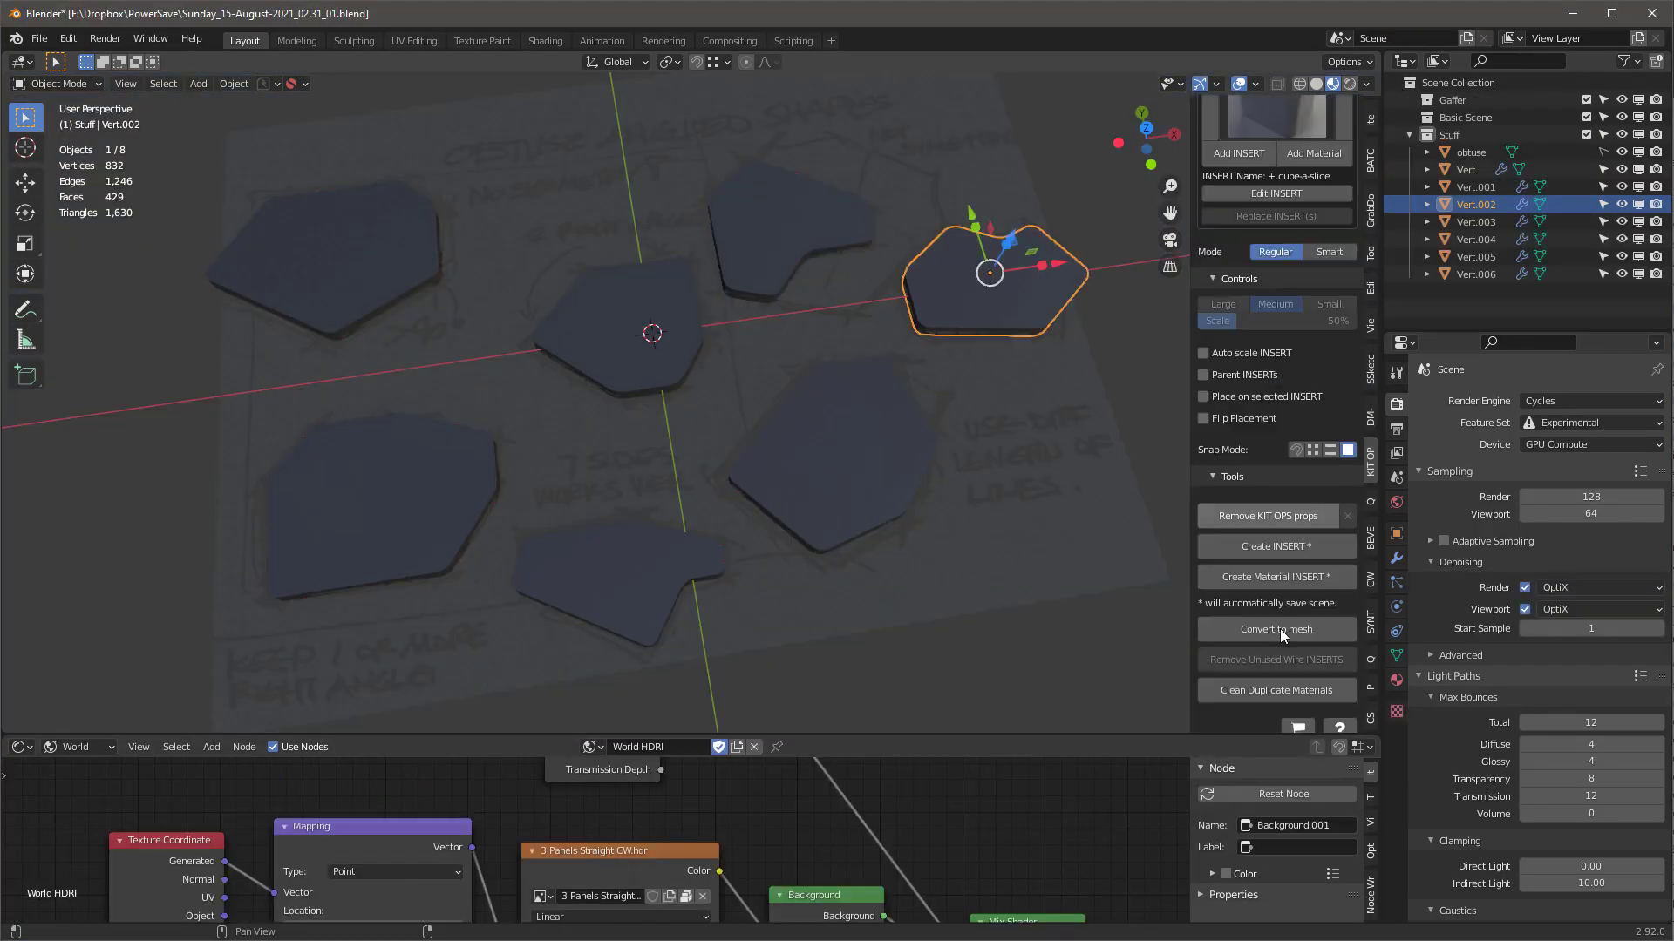
Create a cutter insert from the upper-left plate, moved to world origin.
left_click(1275, 651)
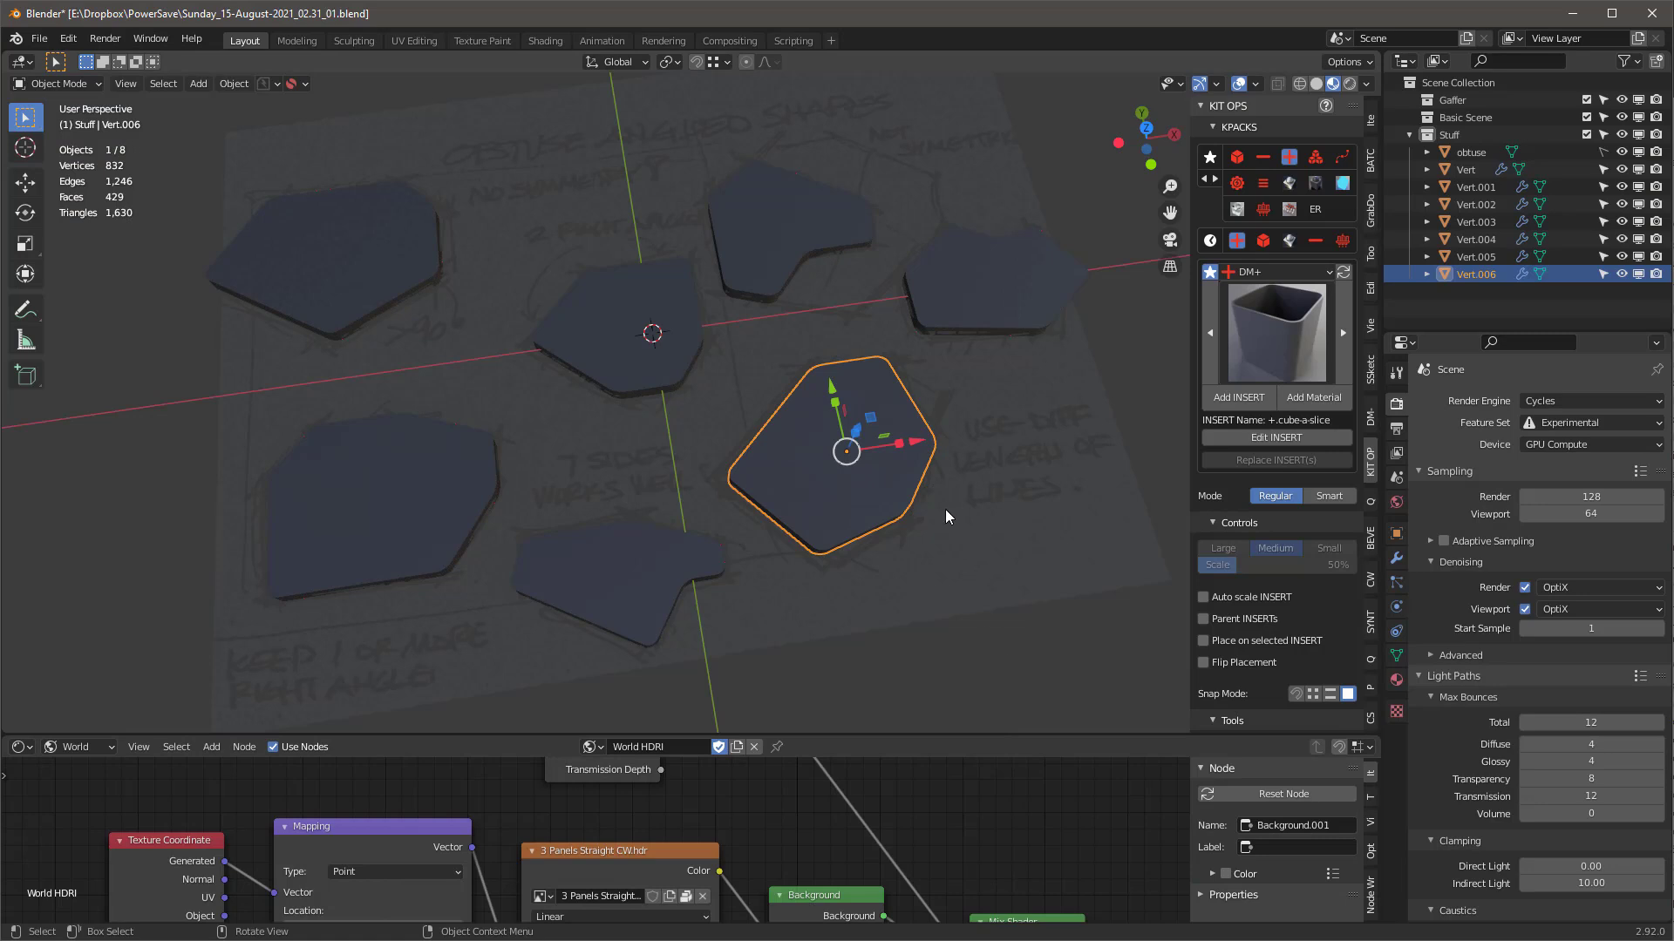
left_click(377, 279)
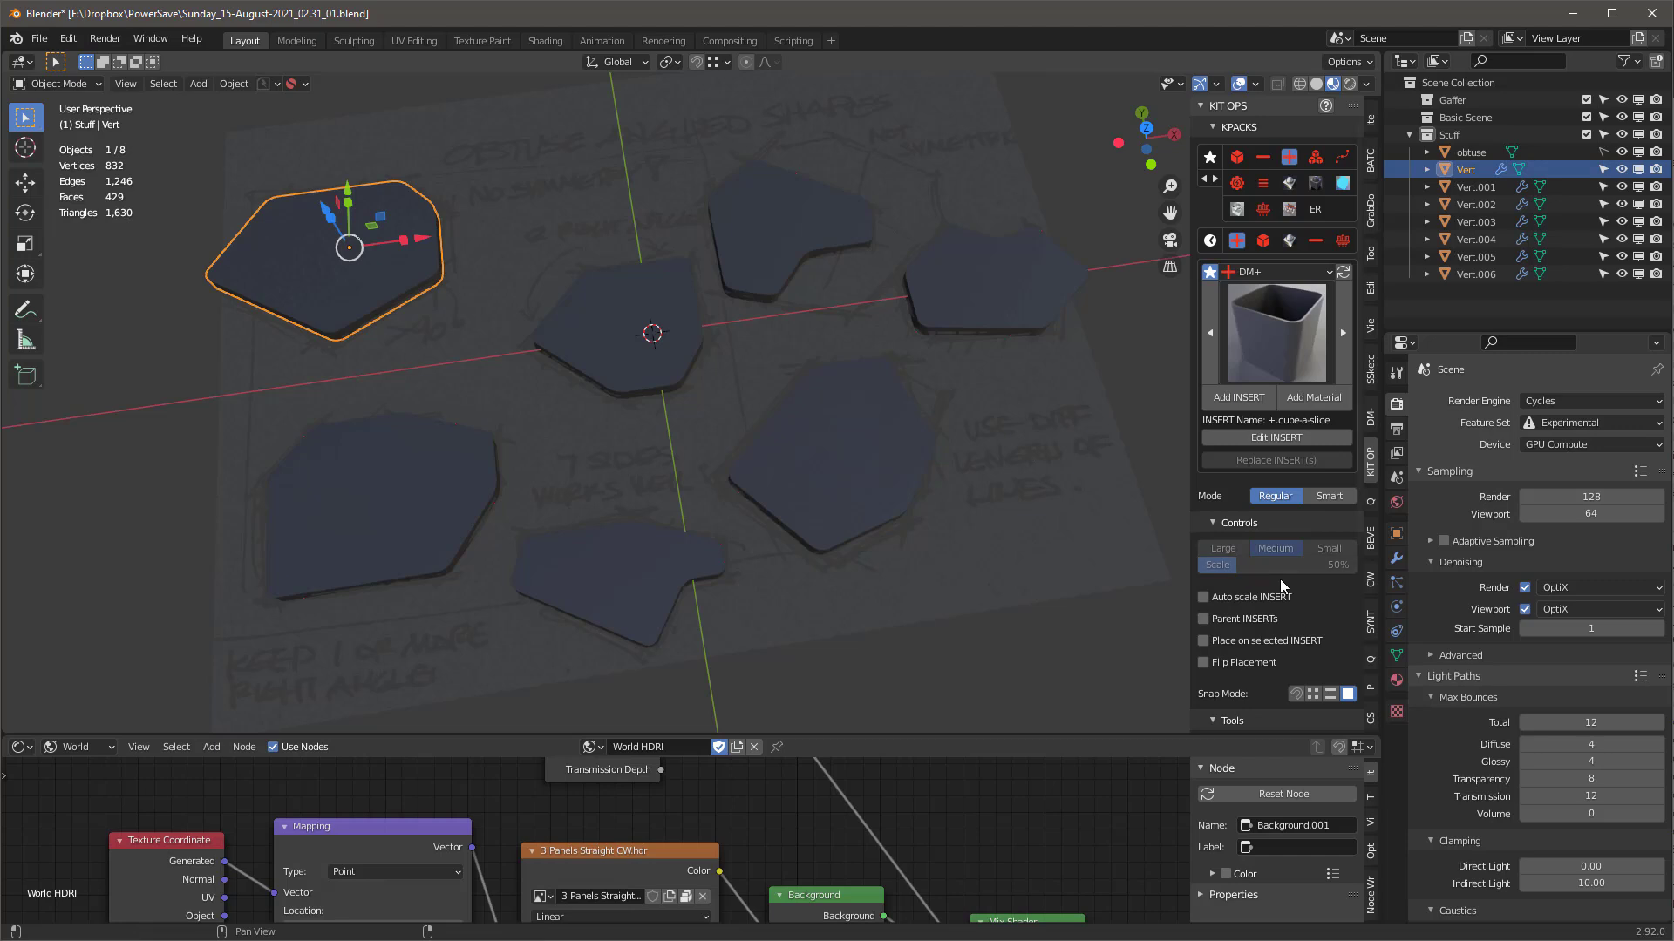
scroll(1279, 579, "down", 5)
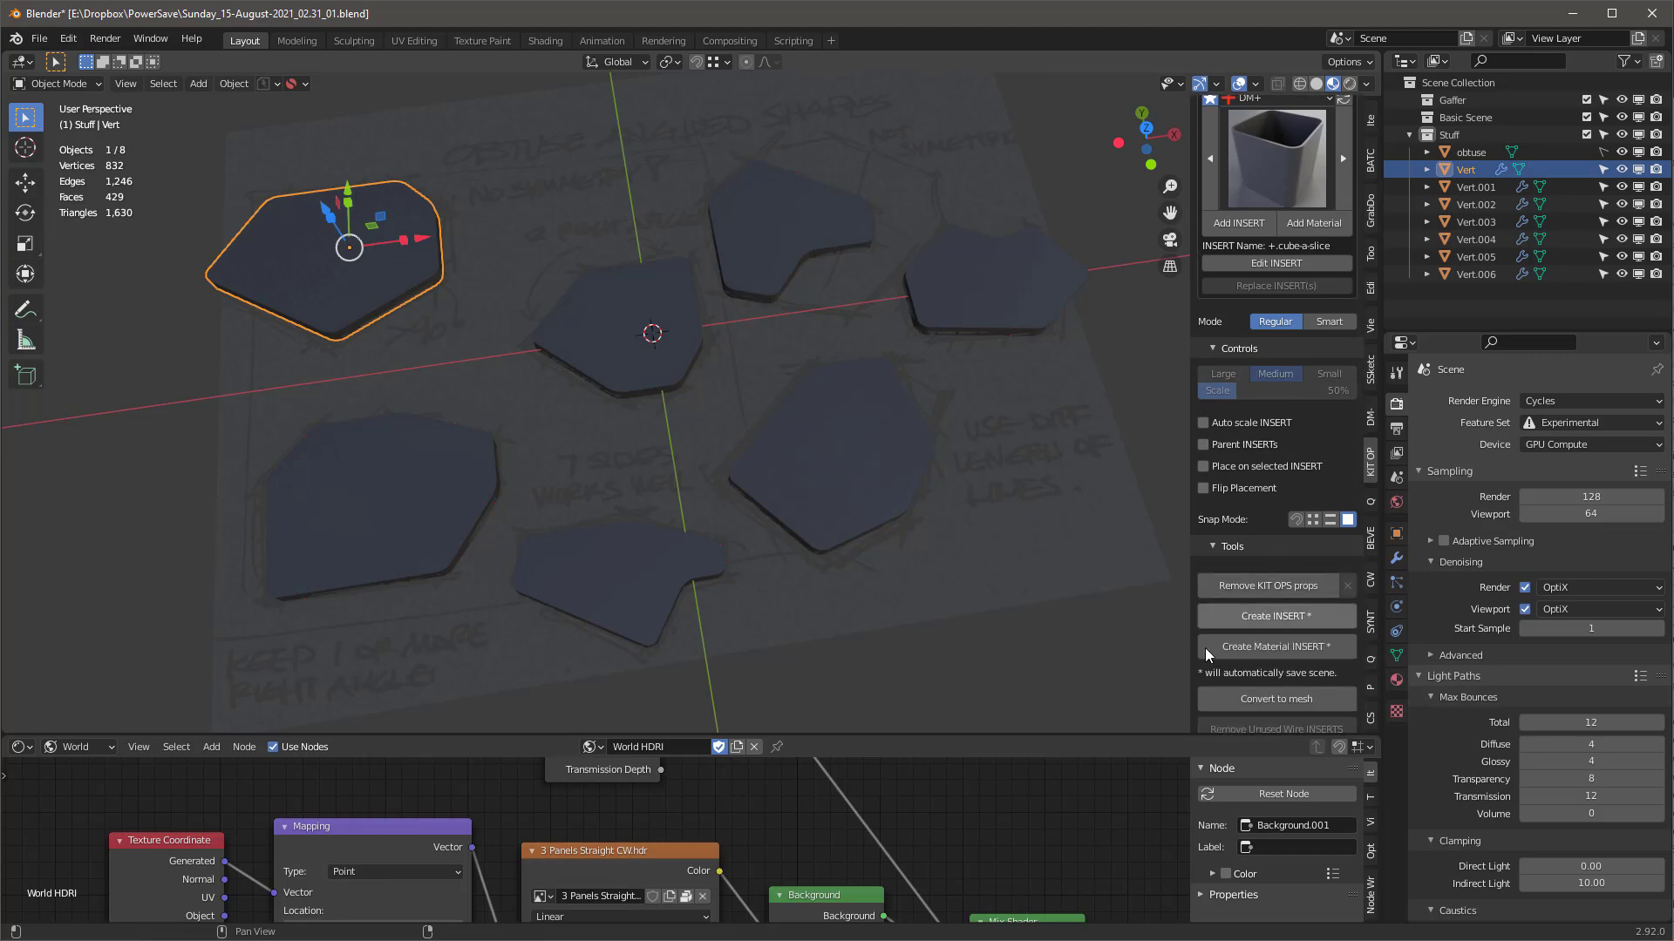
left_click(1275, 616)
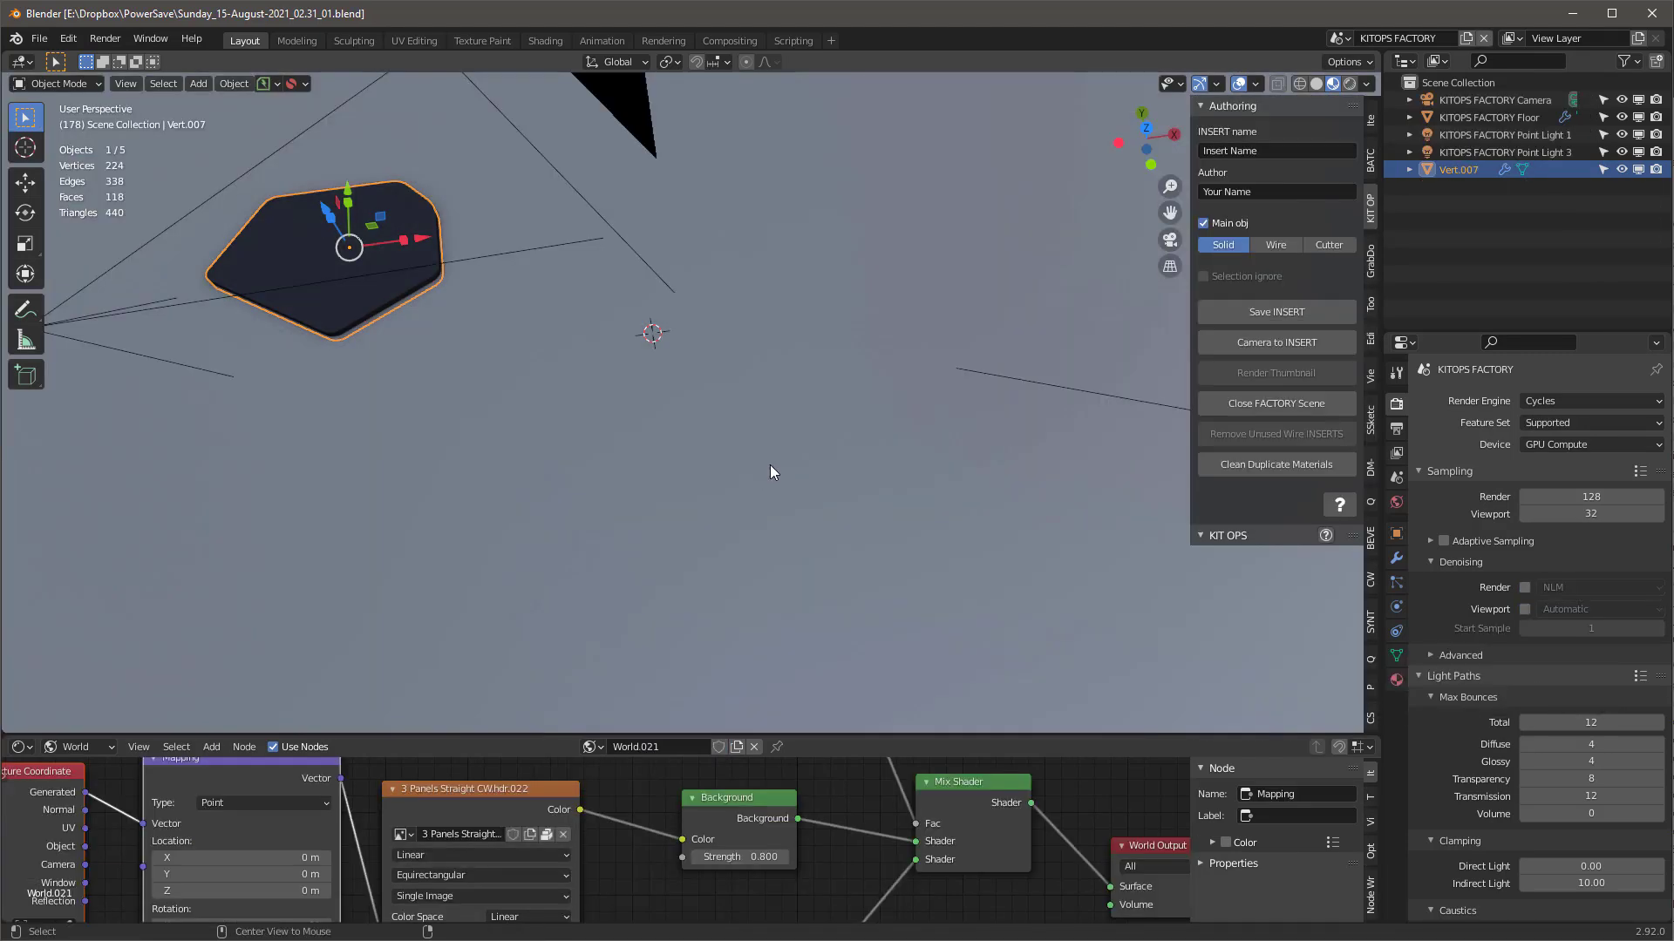
key("alt+g")
left_click(1326, 245)
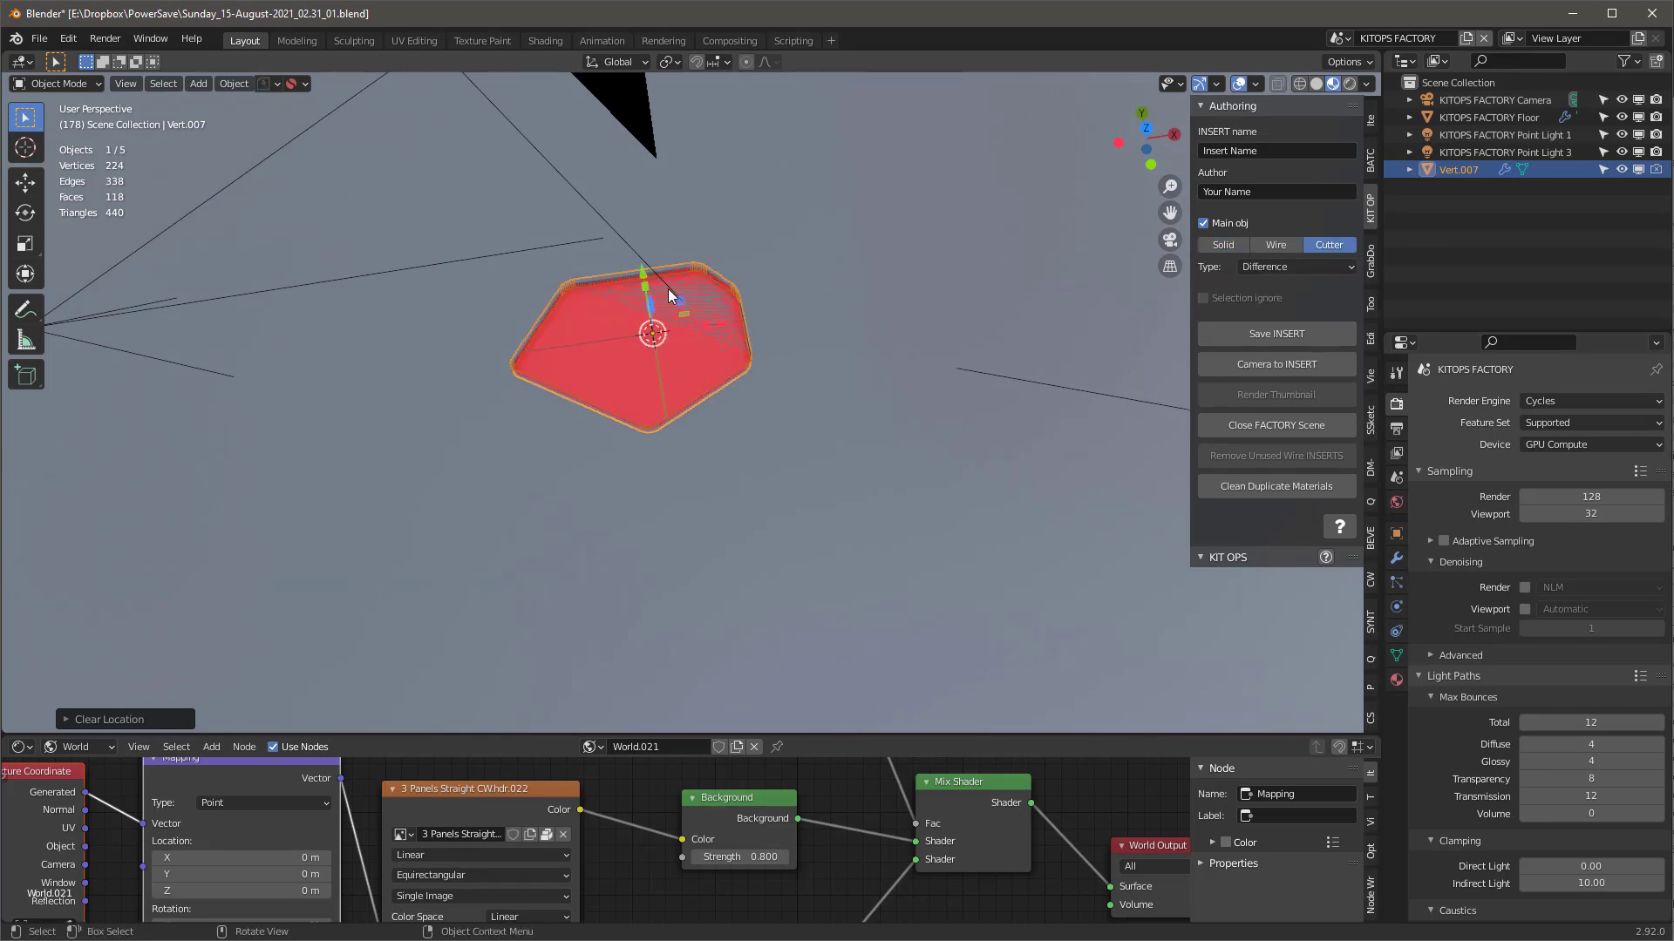
Save the cutter as -obtuse-01.blend in the DM- library folder.
right_click(660, 177)
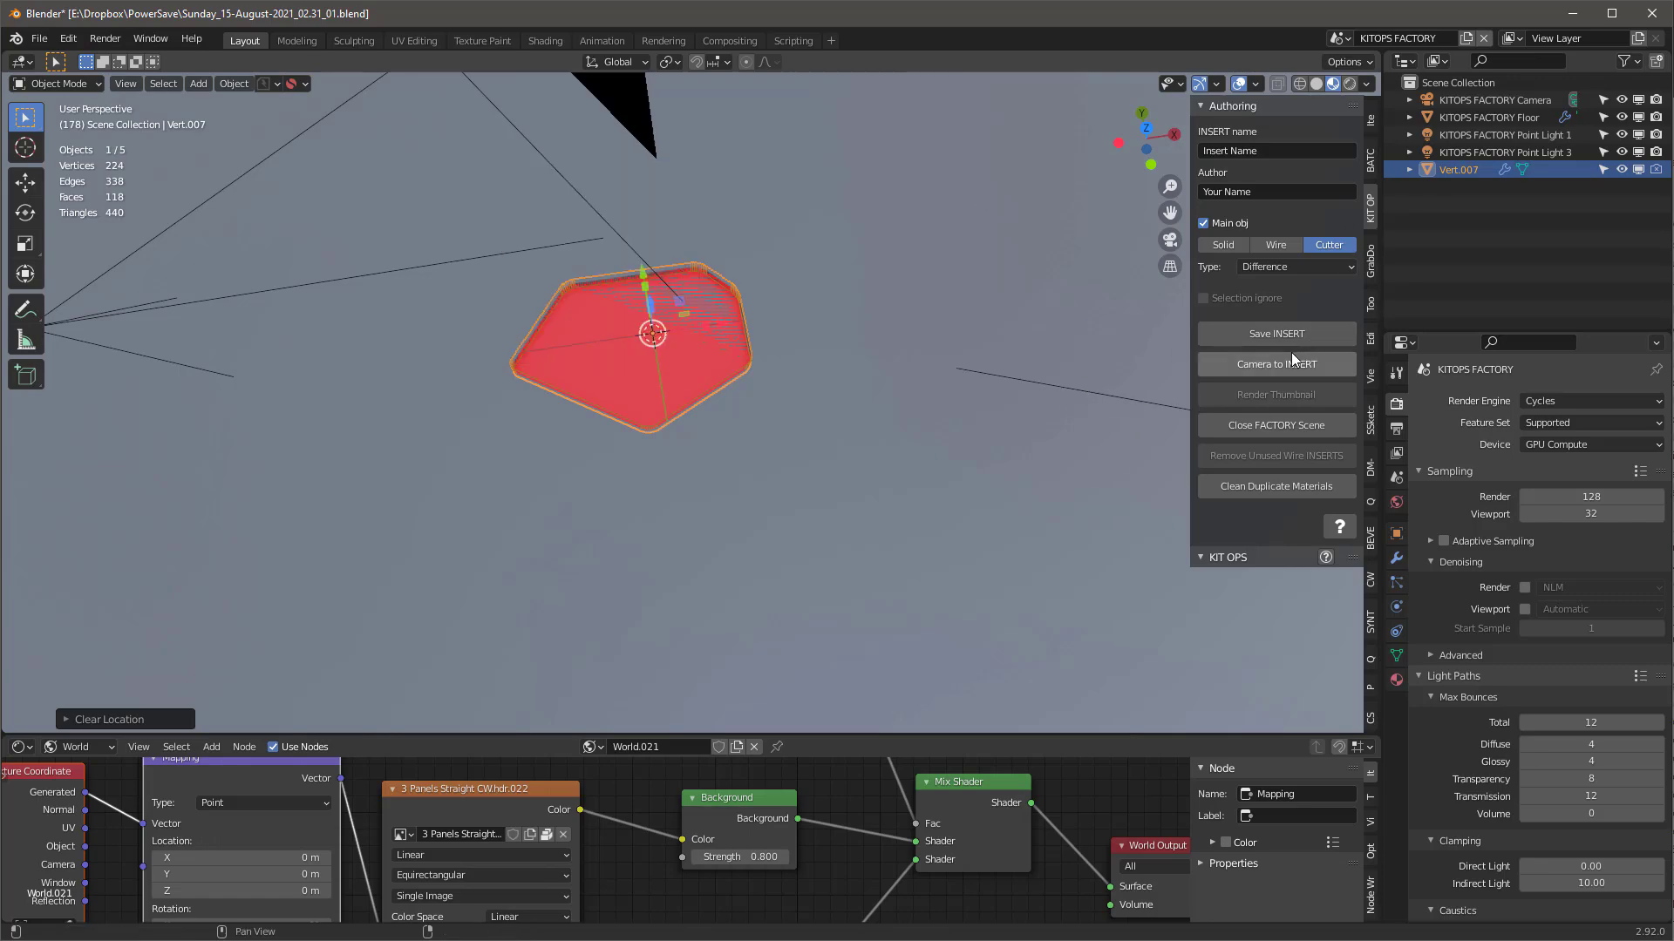
left_click(1264, 333)
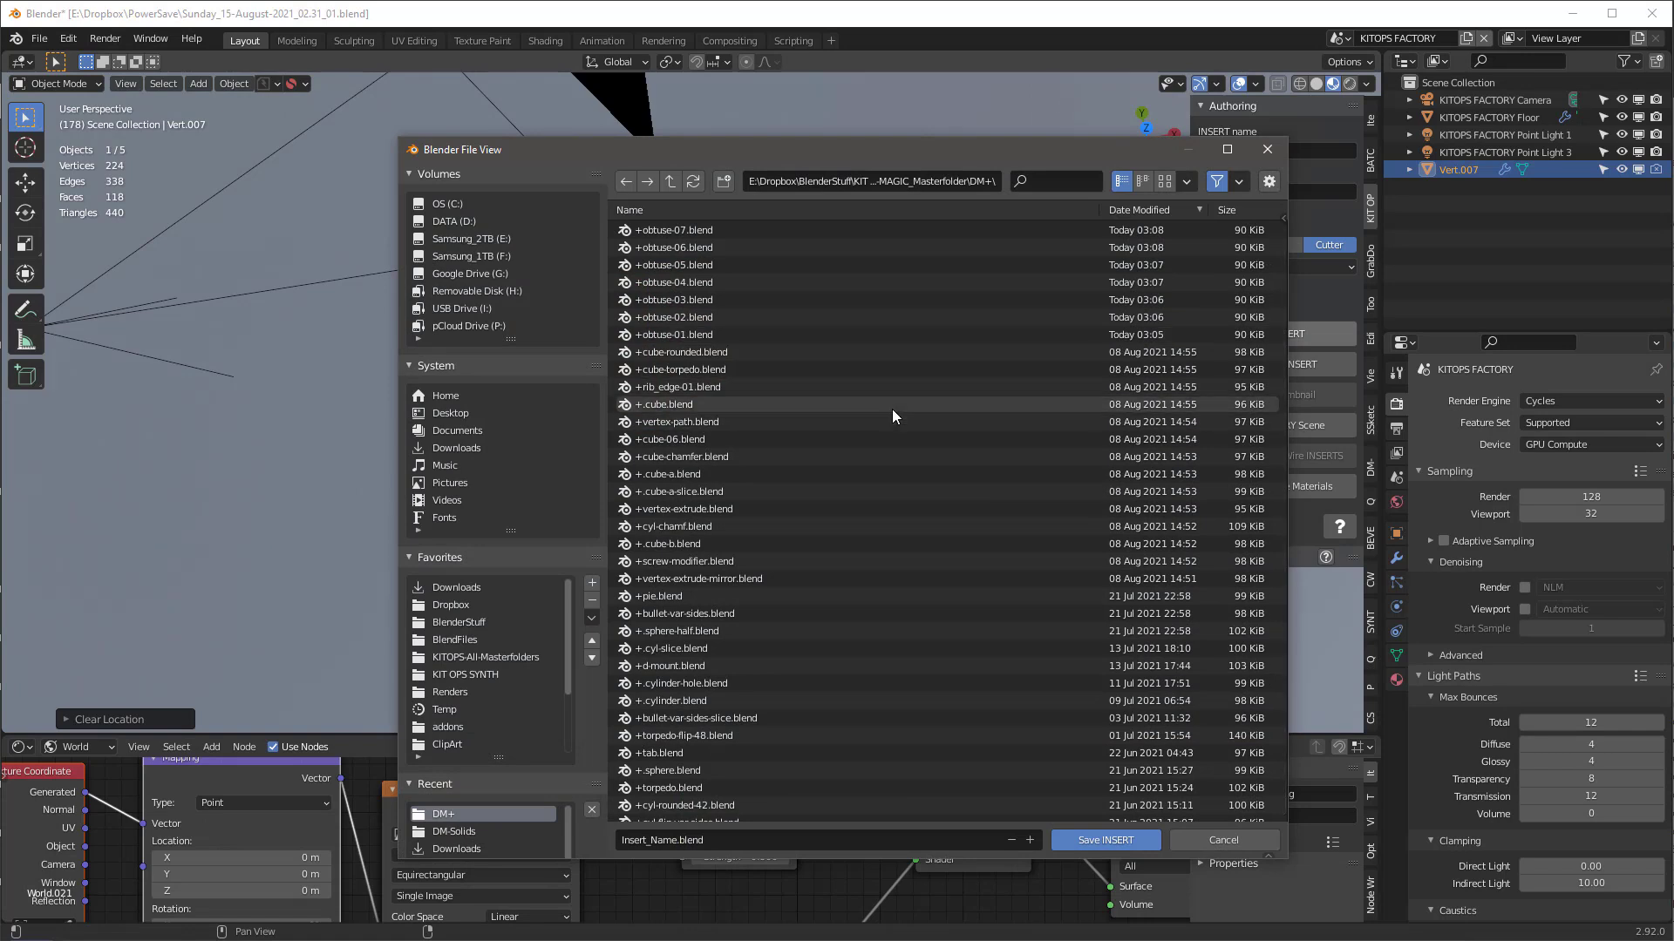
left_click(683, 337)
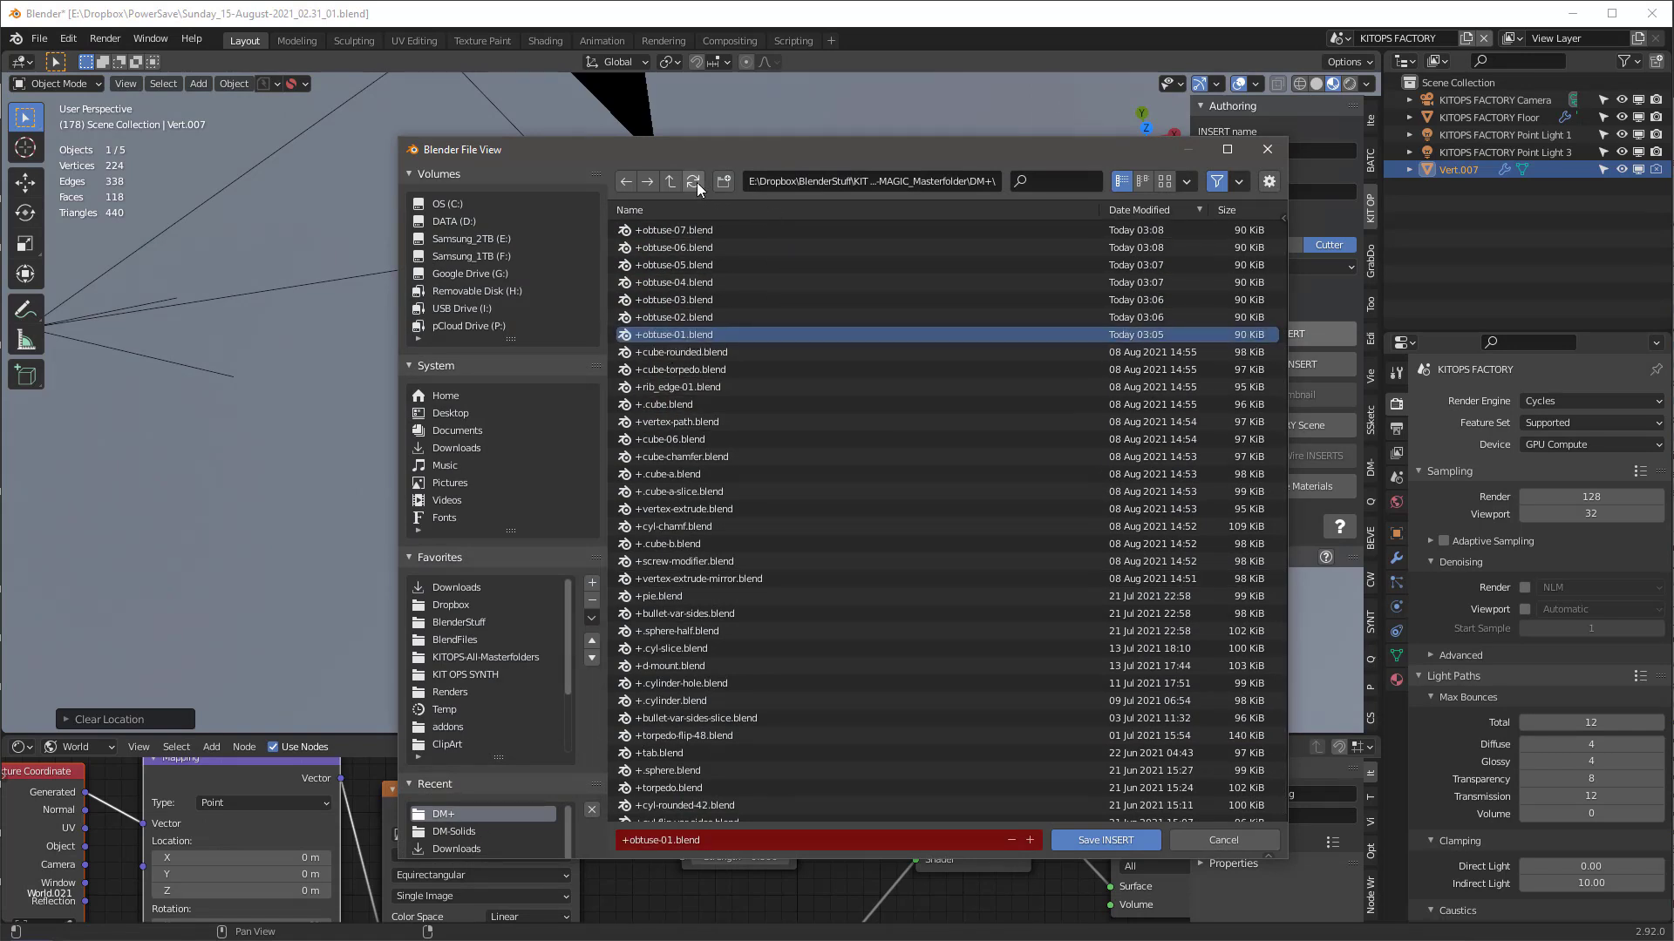
left_click(669, 181)
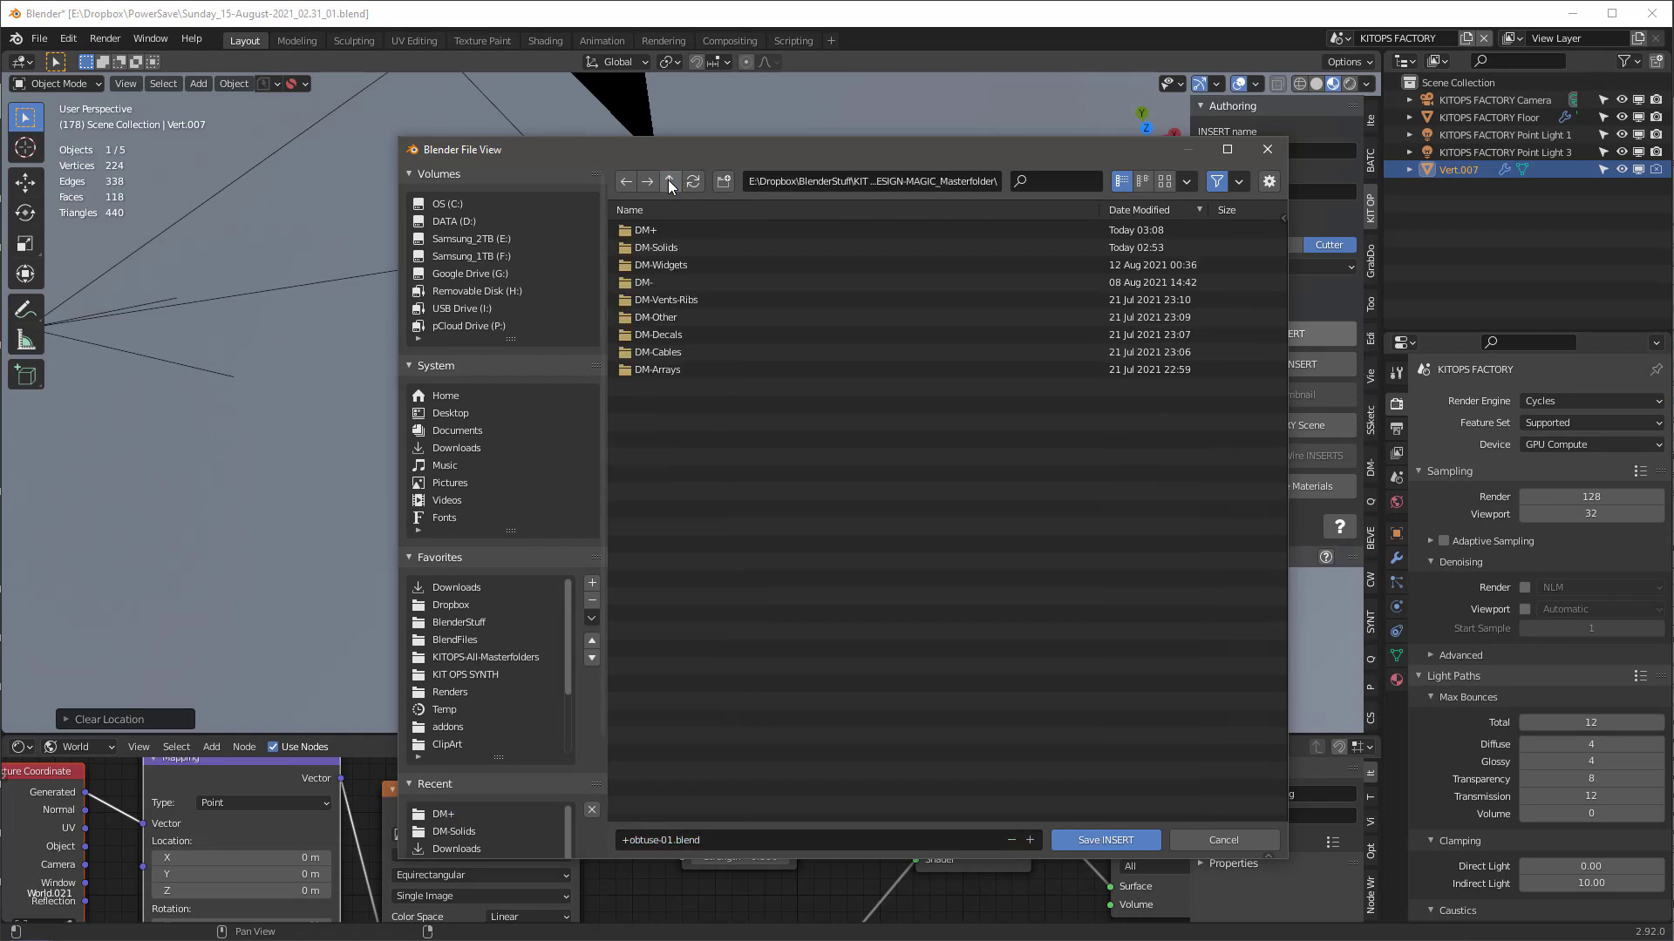
left_click(650, 283)
double_click(651, 282)
left_click(627, 840)
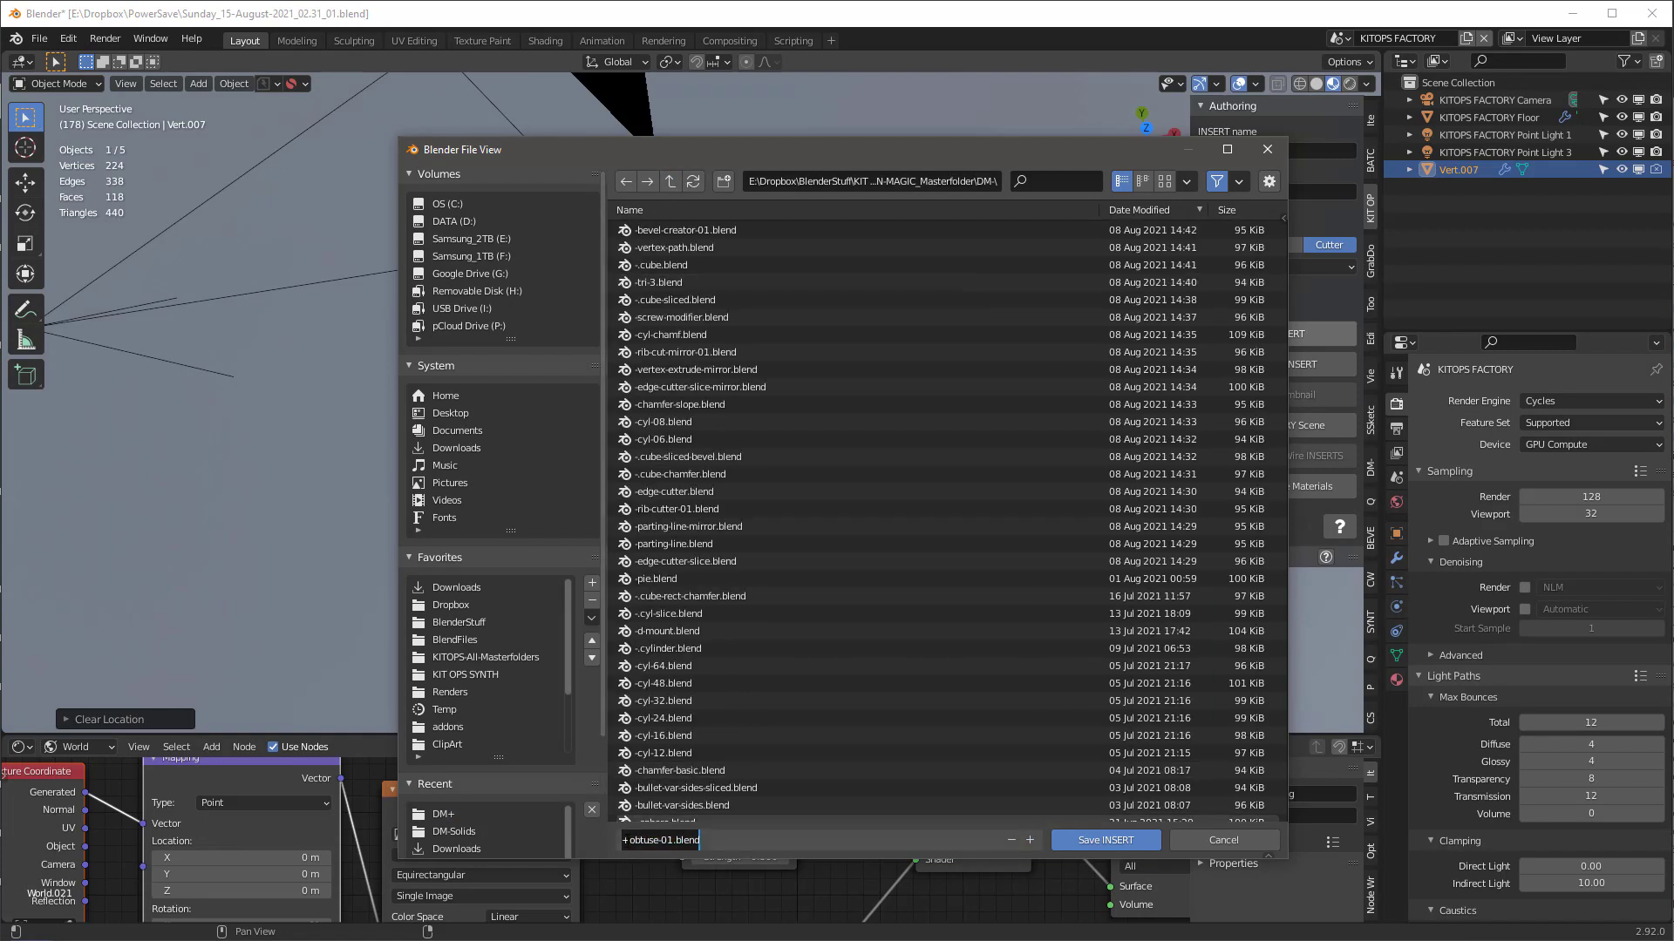
type("+")
key("BackSpace")
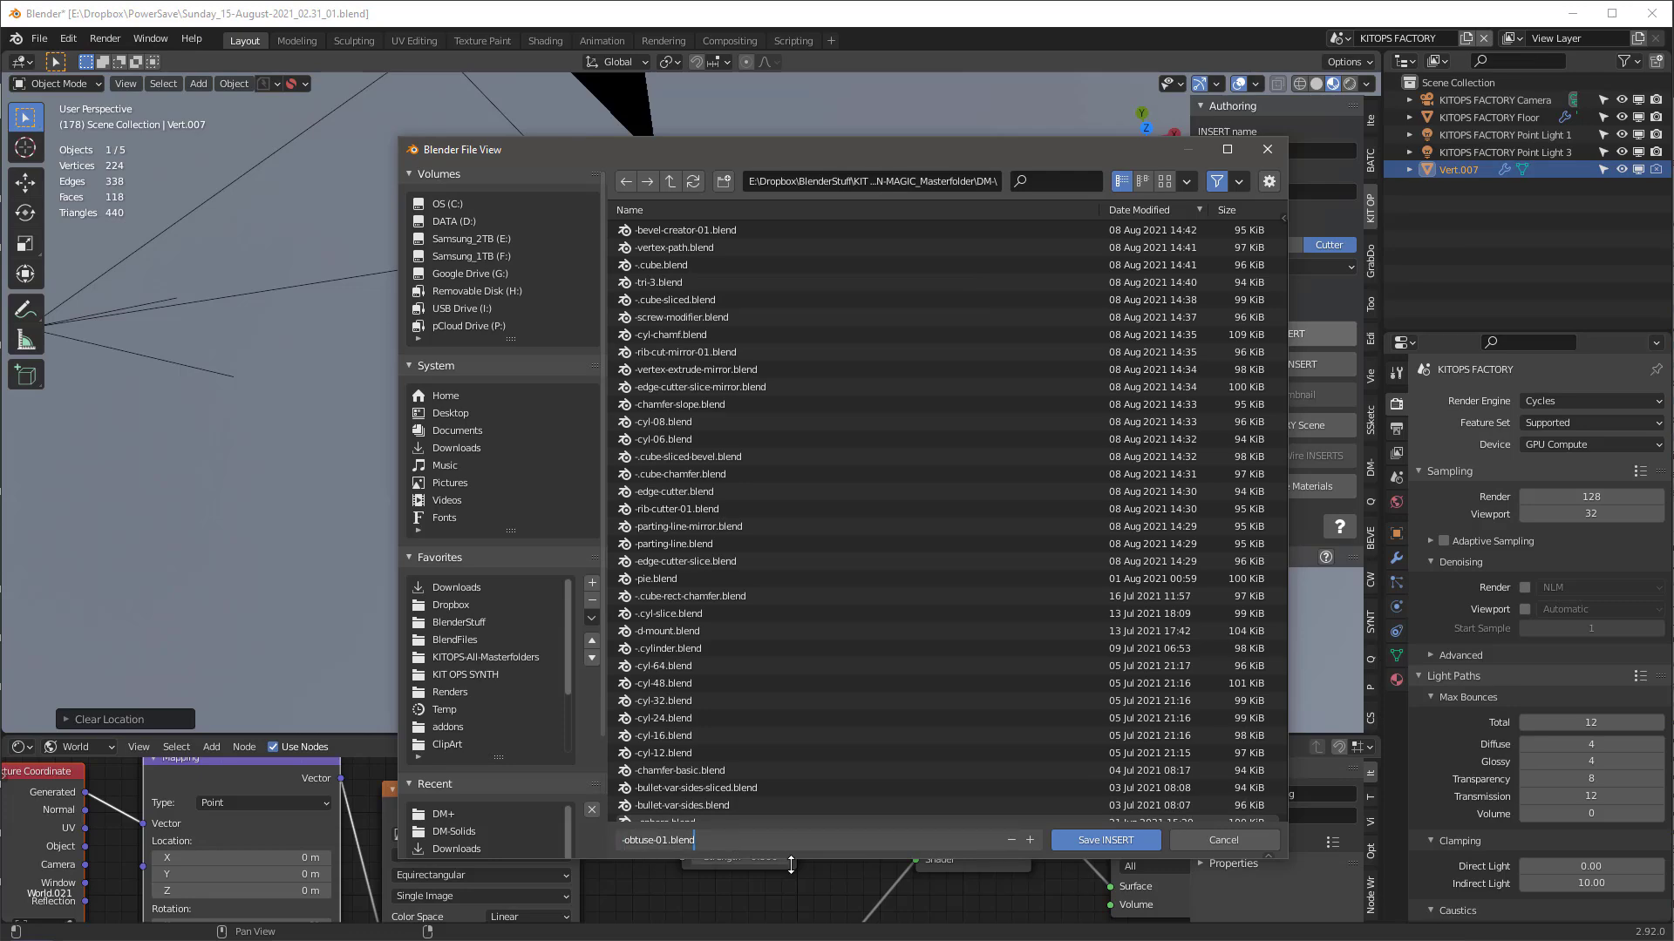
left_click(1105, 840)
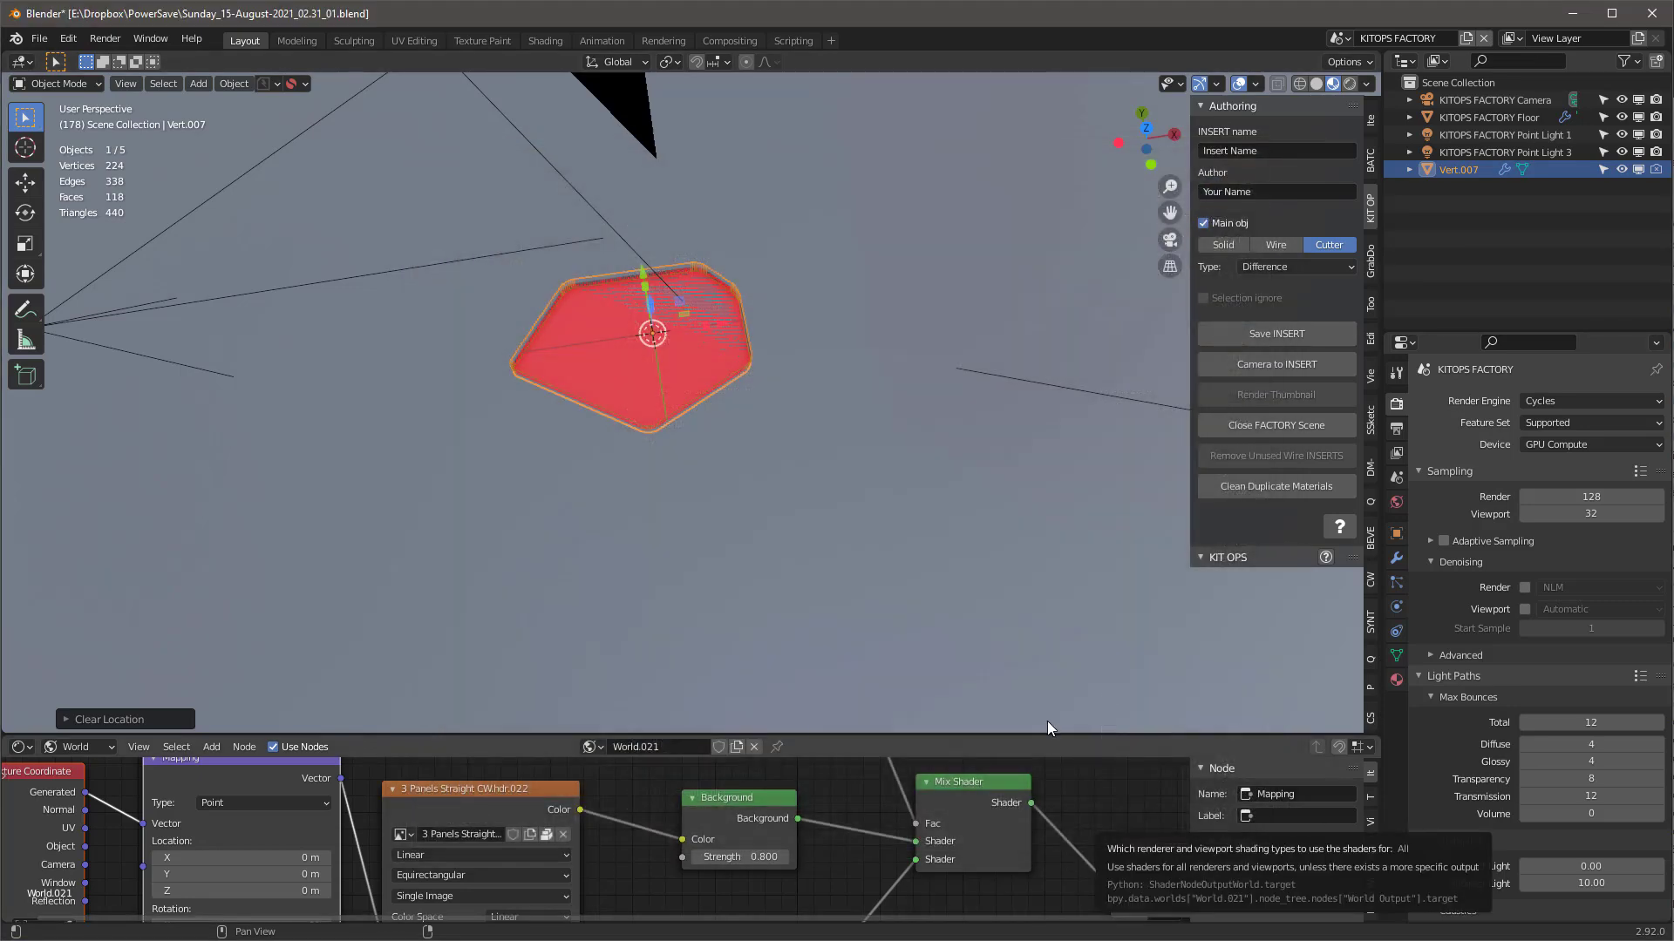
Frame the camera on the insert, render its thumbnail, and close the factory scene.
left_click(1289, 362)
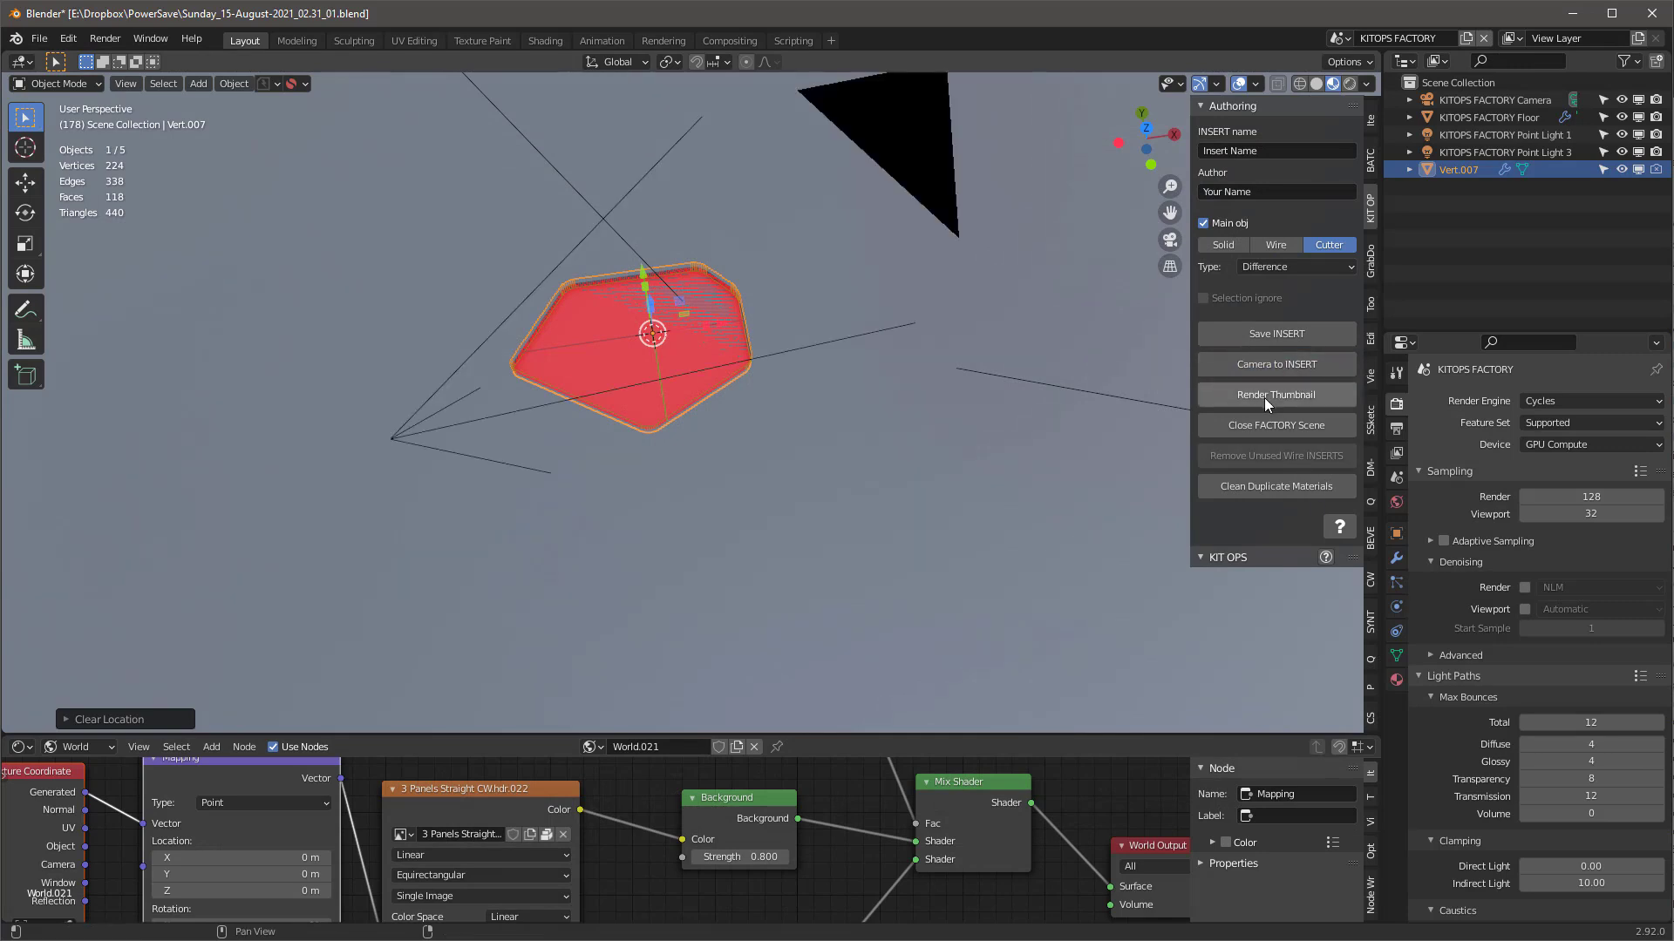
left_click(1264, 397)
left_click(1270, 425)
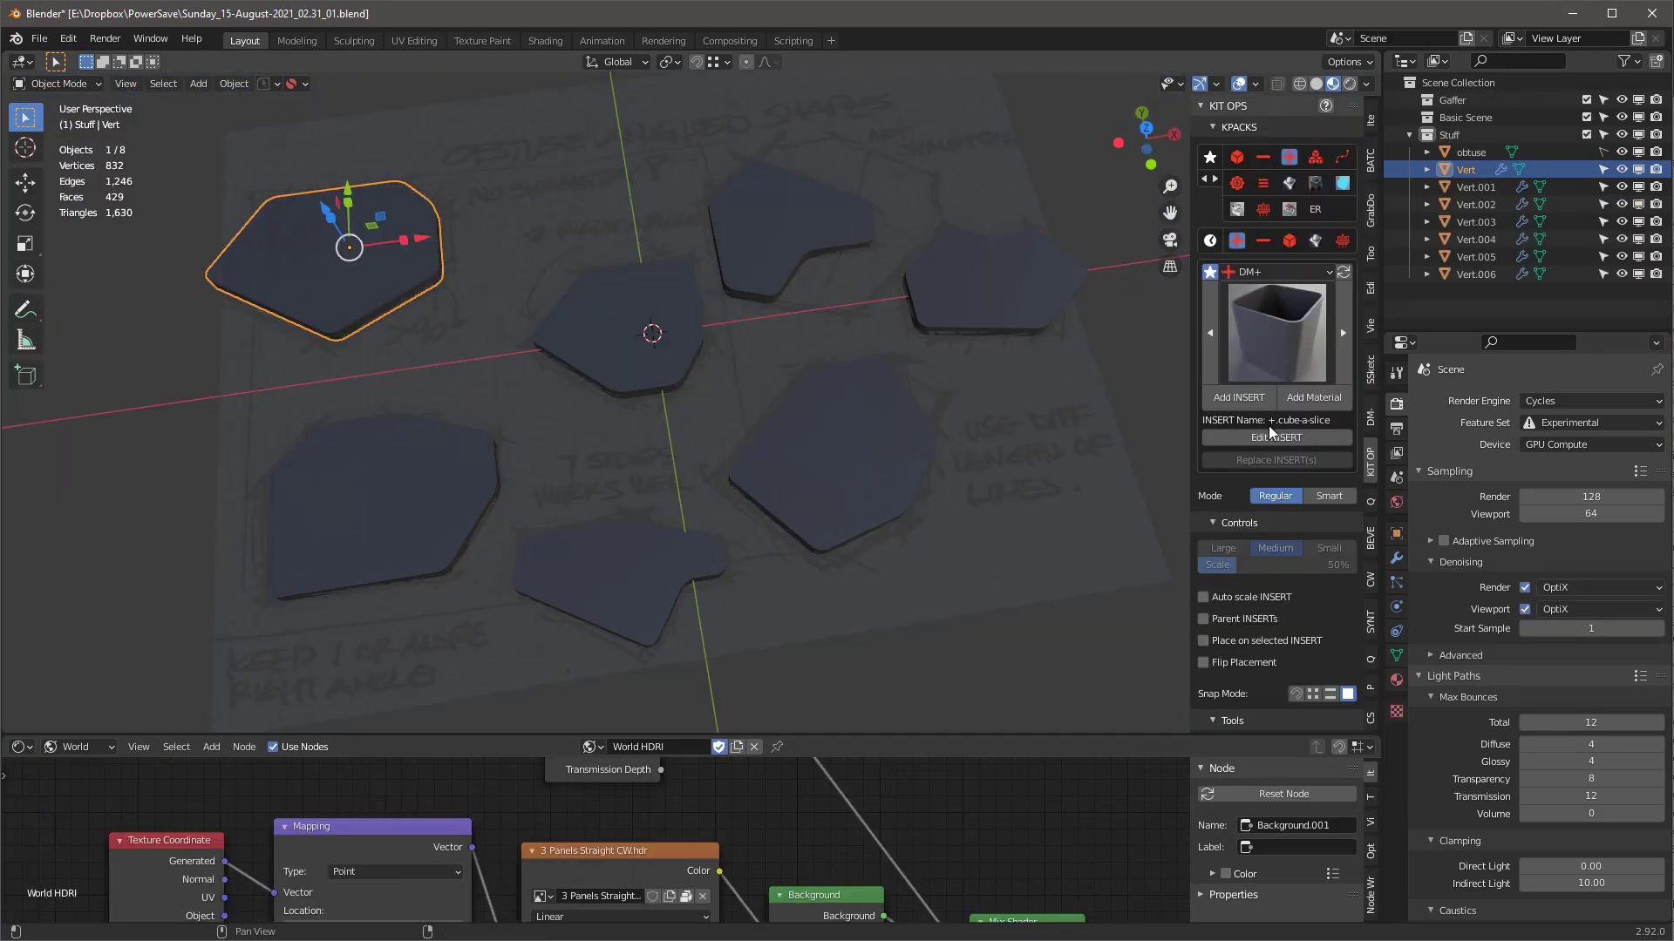
Make the Vert.003 shape a new INSERT, centred at the origin and set as a cutter.
left_click(648, 307)
scroll(1273, 523, "down", 6)
left_click(1273, 581)
key("alt+g")
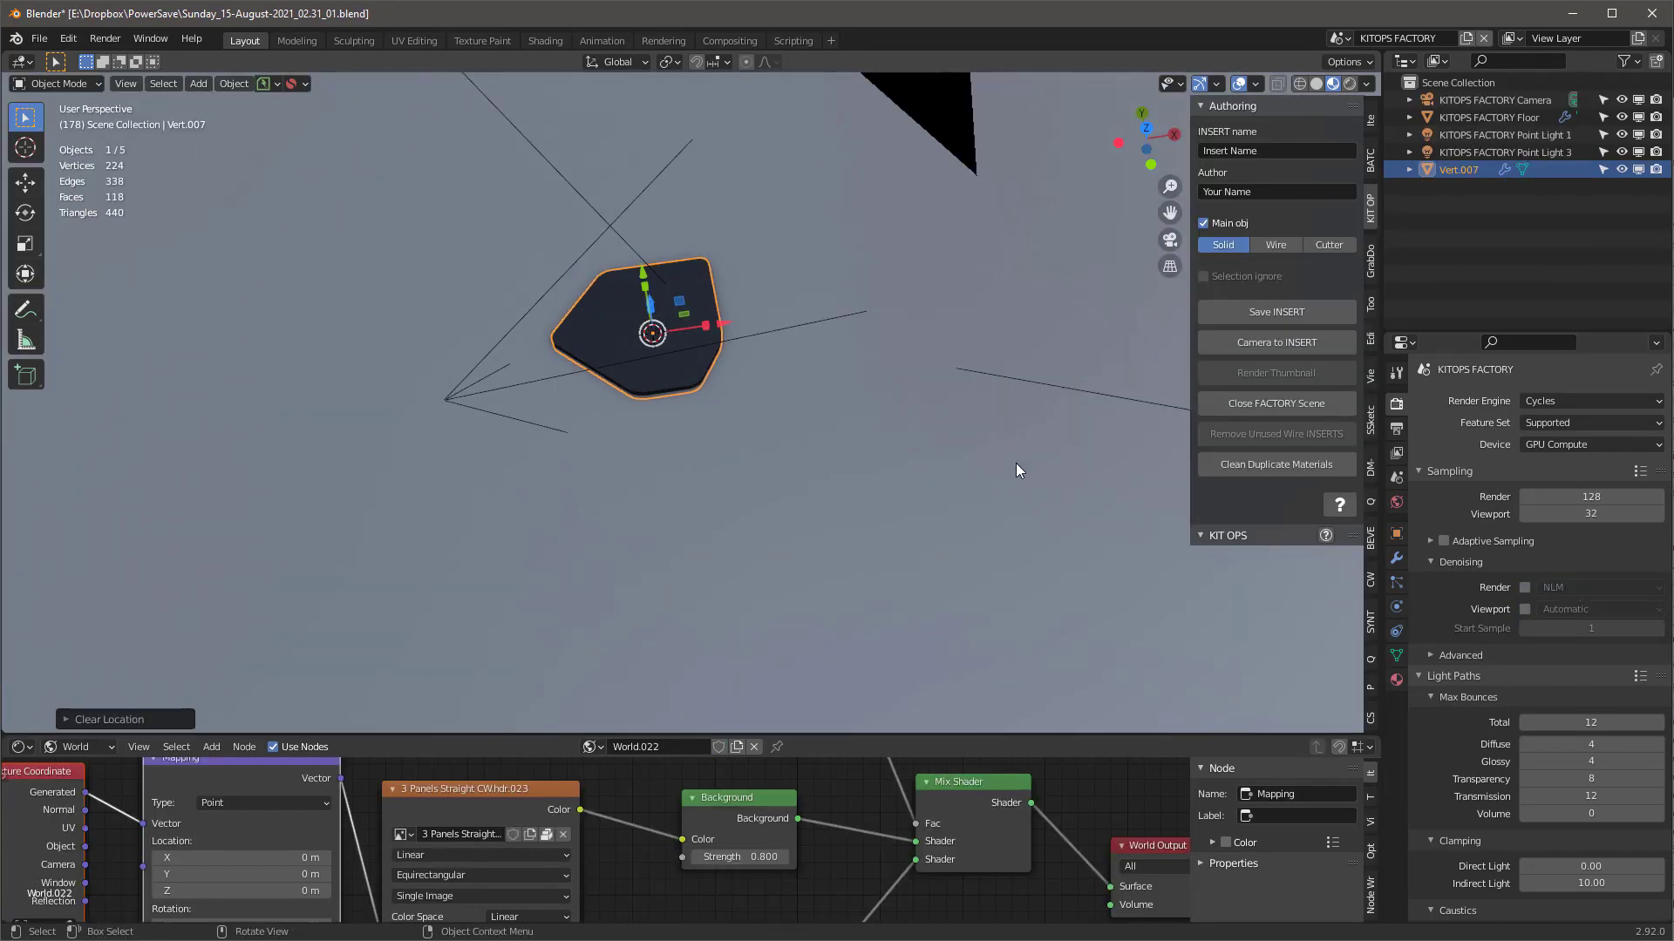
left_click(1329, 245)
Save the INSERT to the DM- library as -obtuse-02.blend.
left_click(1275, 333)
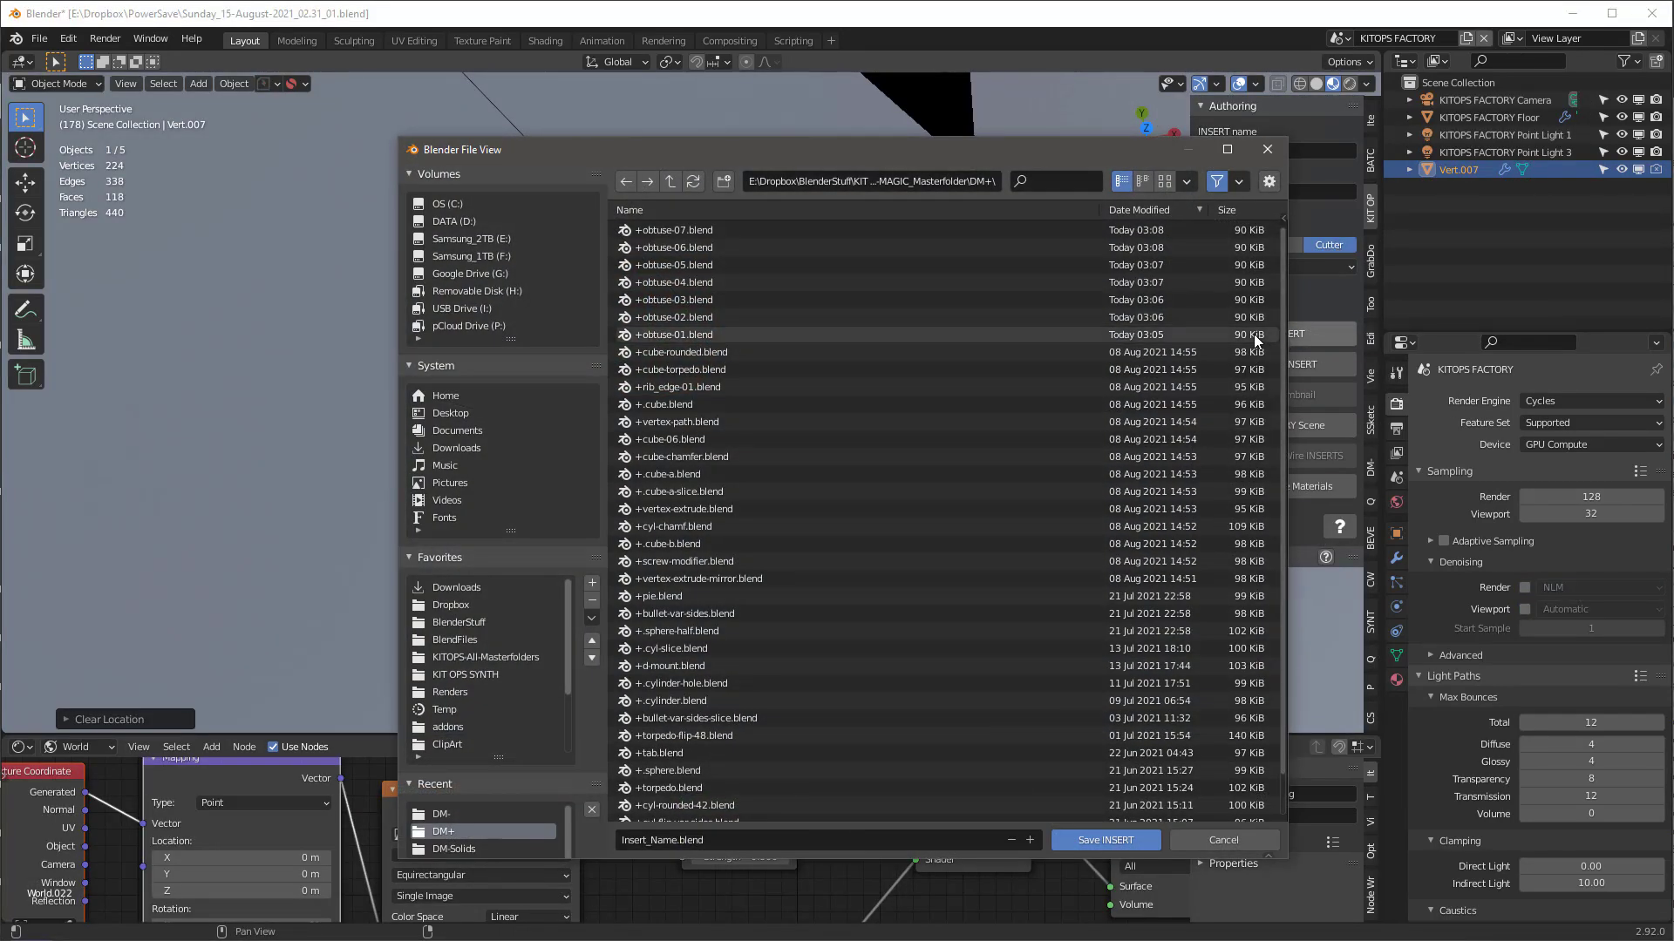
left_click(671, 231)
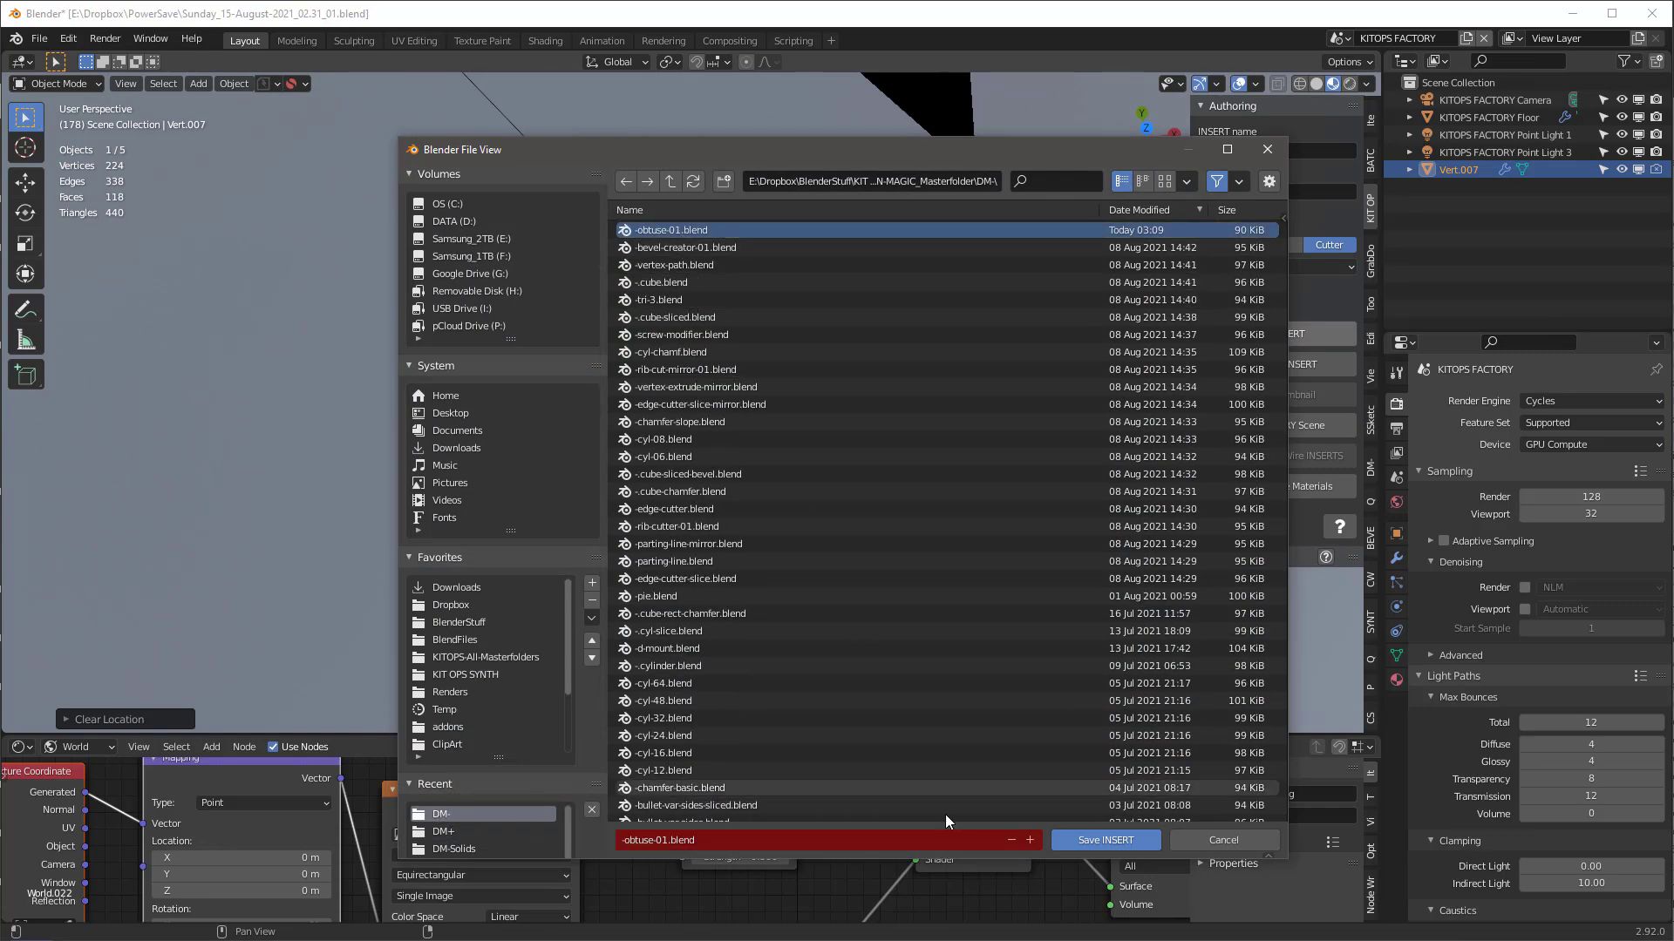
left_click(1029, 840)
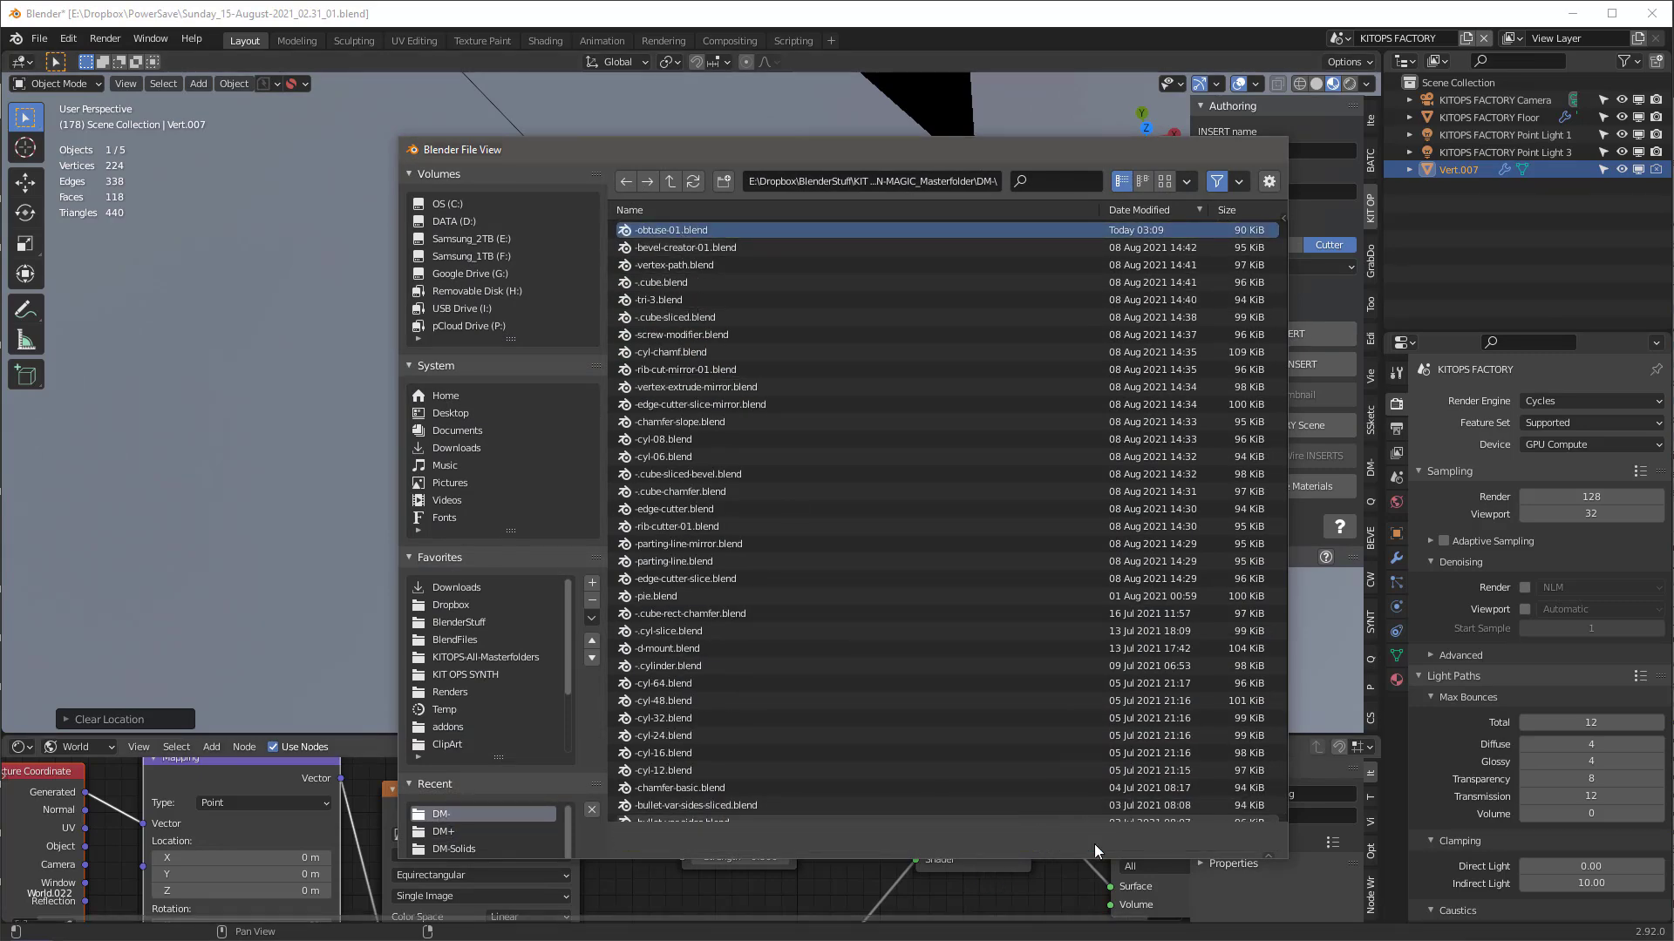
left_click(1095, 842)
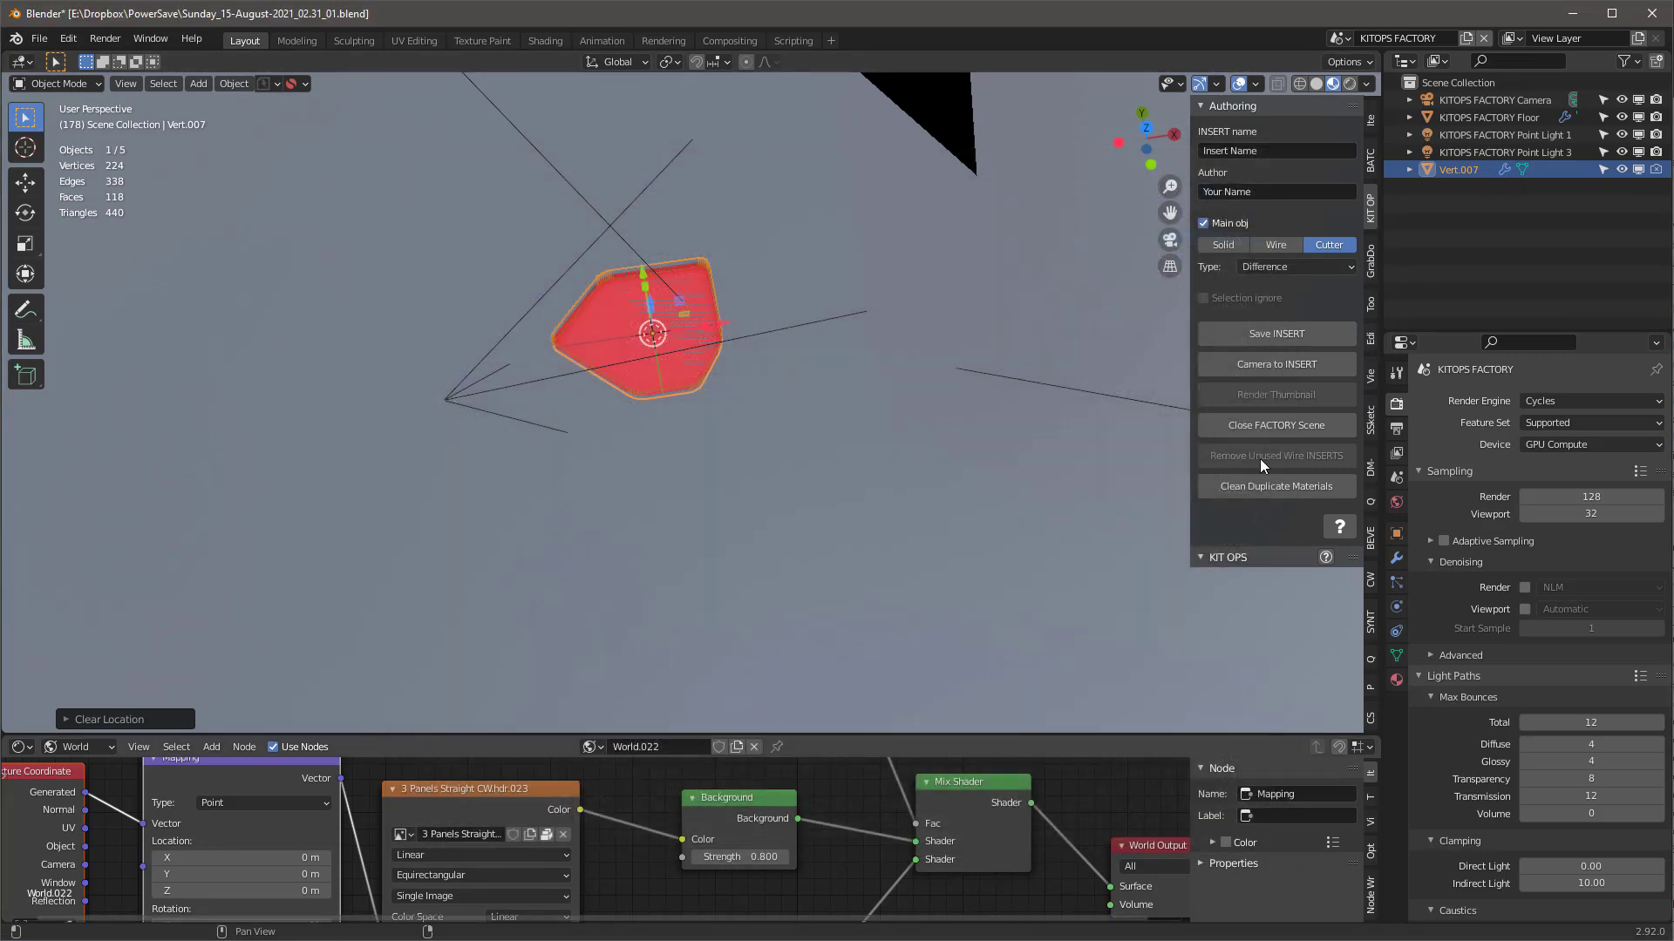
Frame the camera on the INSERT, preview it in Rendered shading, then close the FACTORY scene.
left_click(1264, 364)
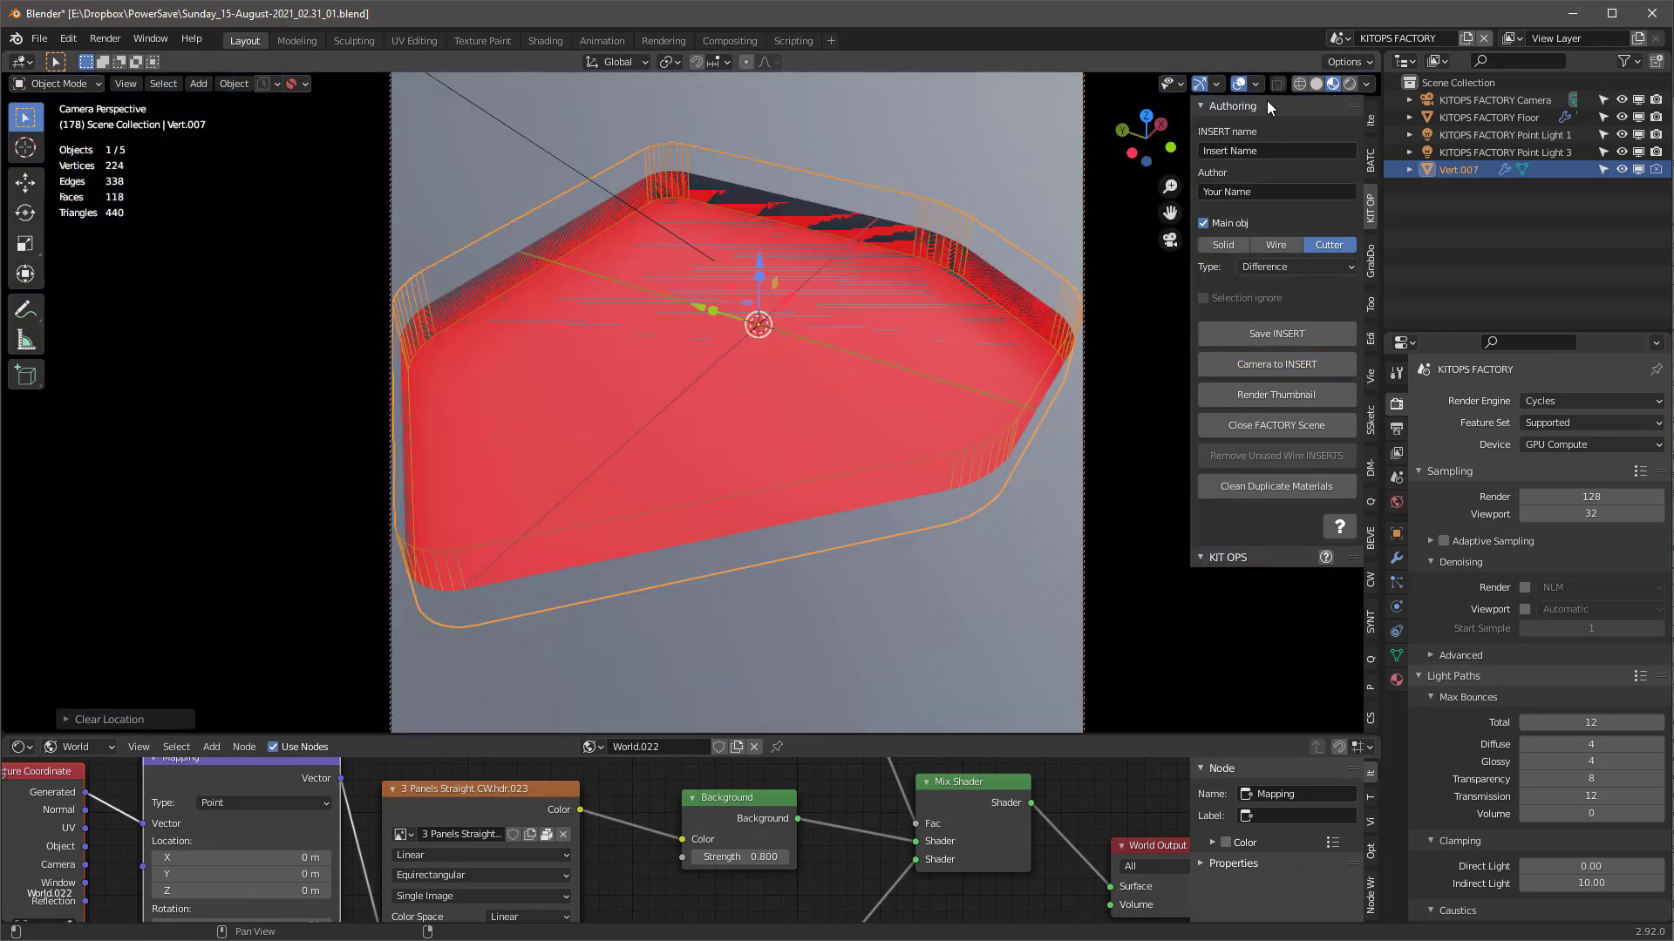
left_click(1238, 82)
key("z")
left_click(1003, 269)
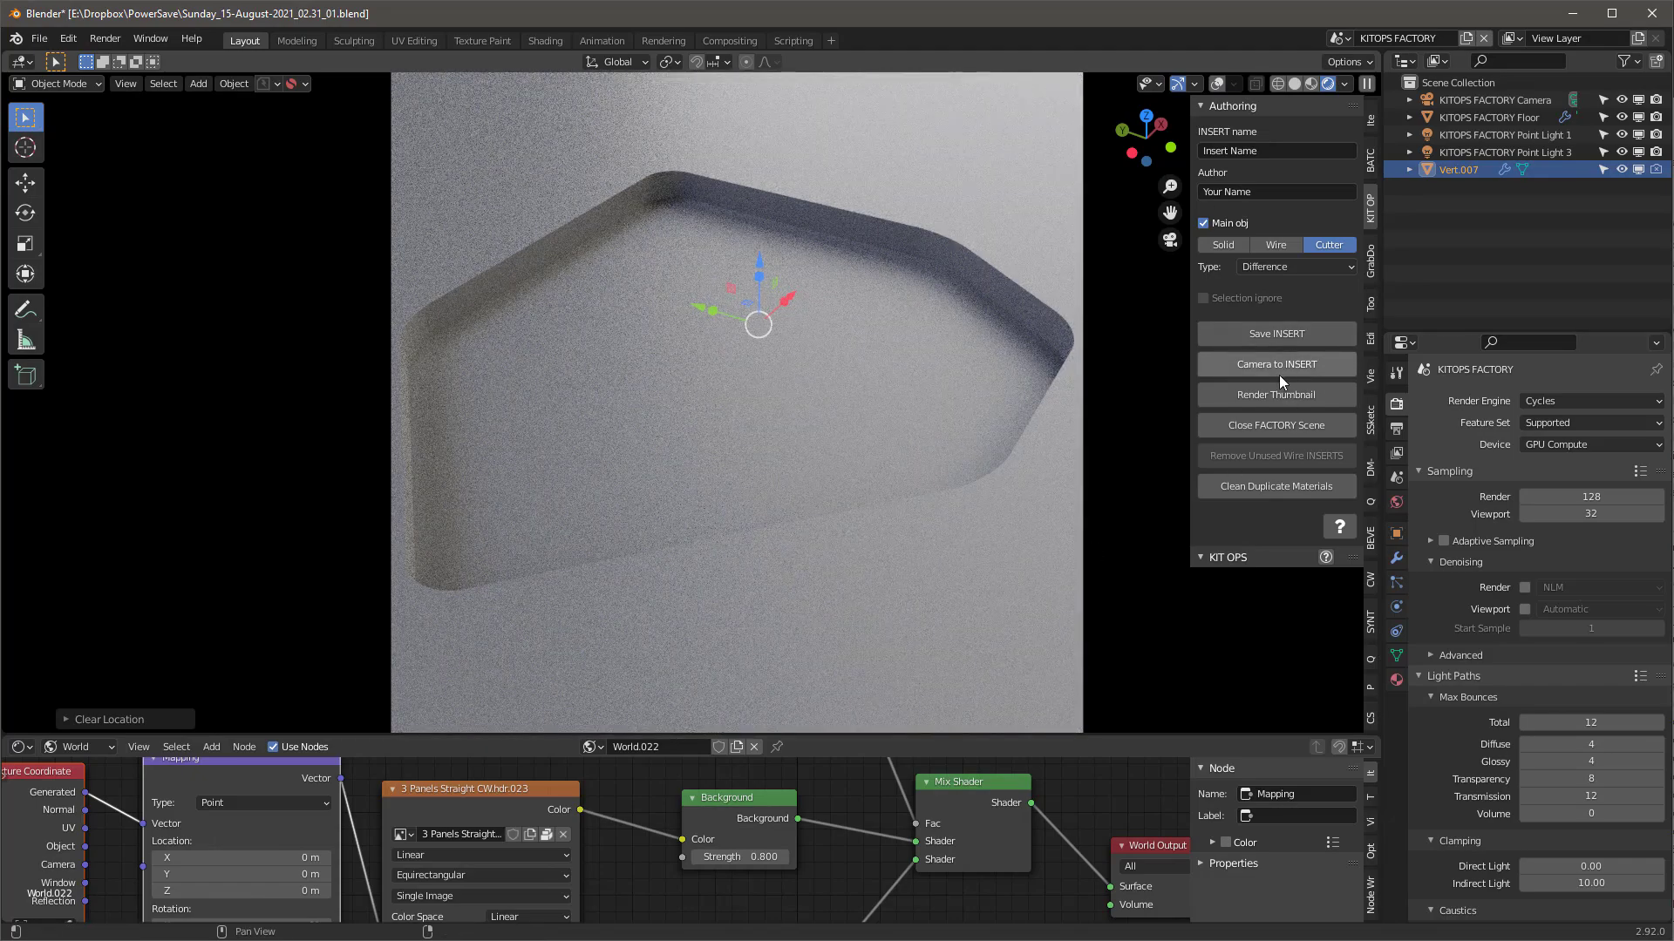
left_click(1273, 427)
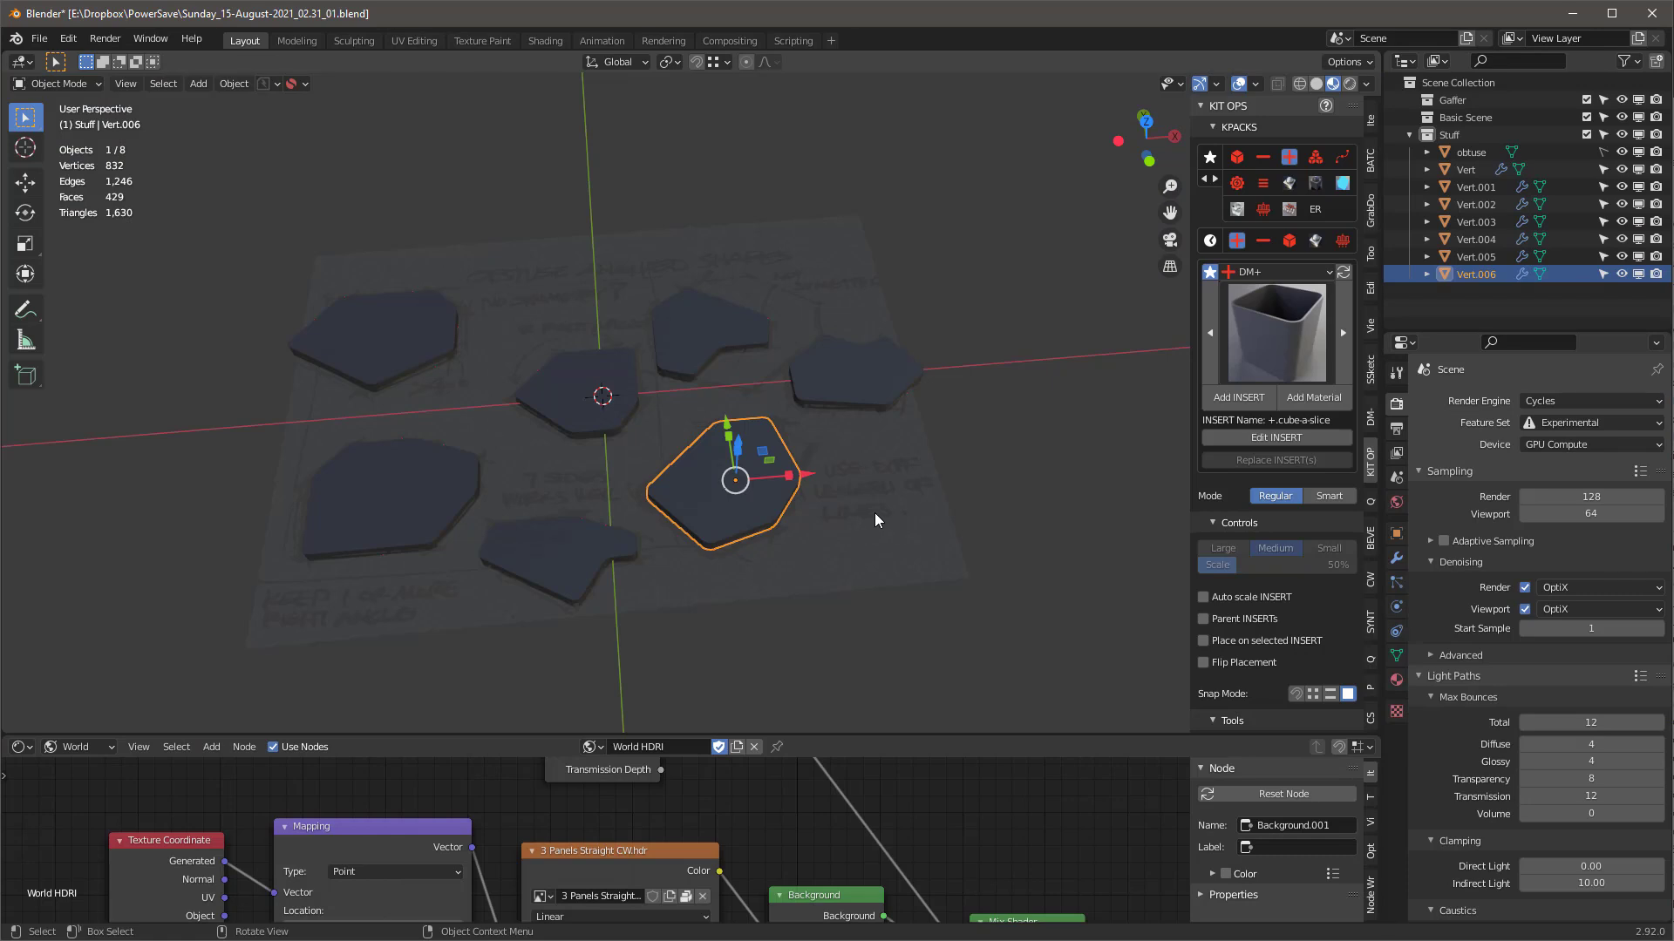
Save the next incremental version, then start a new General file with the default cube.
left_click(265, 84)
left_click(272, 149)
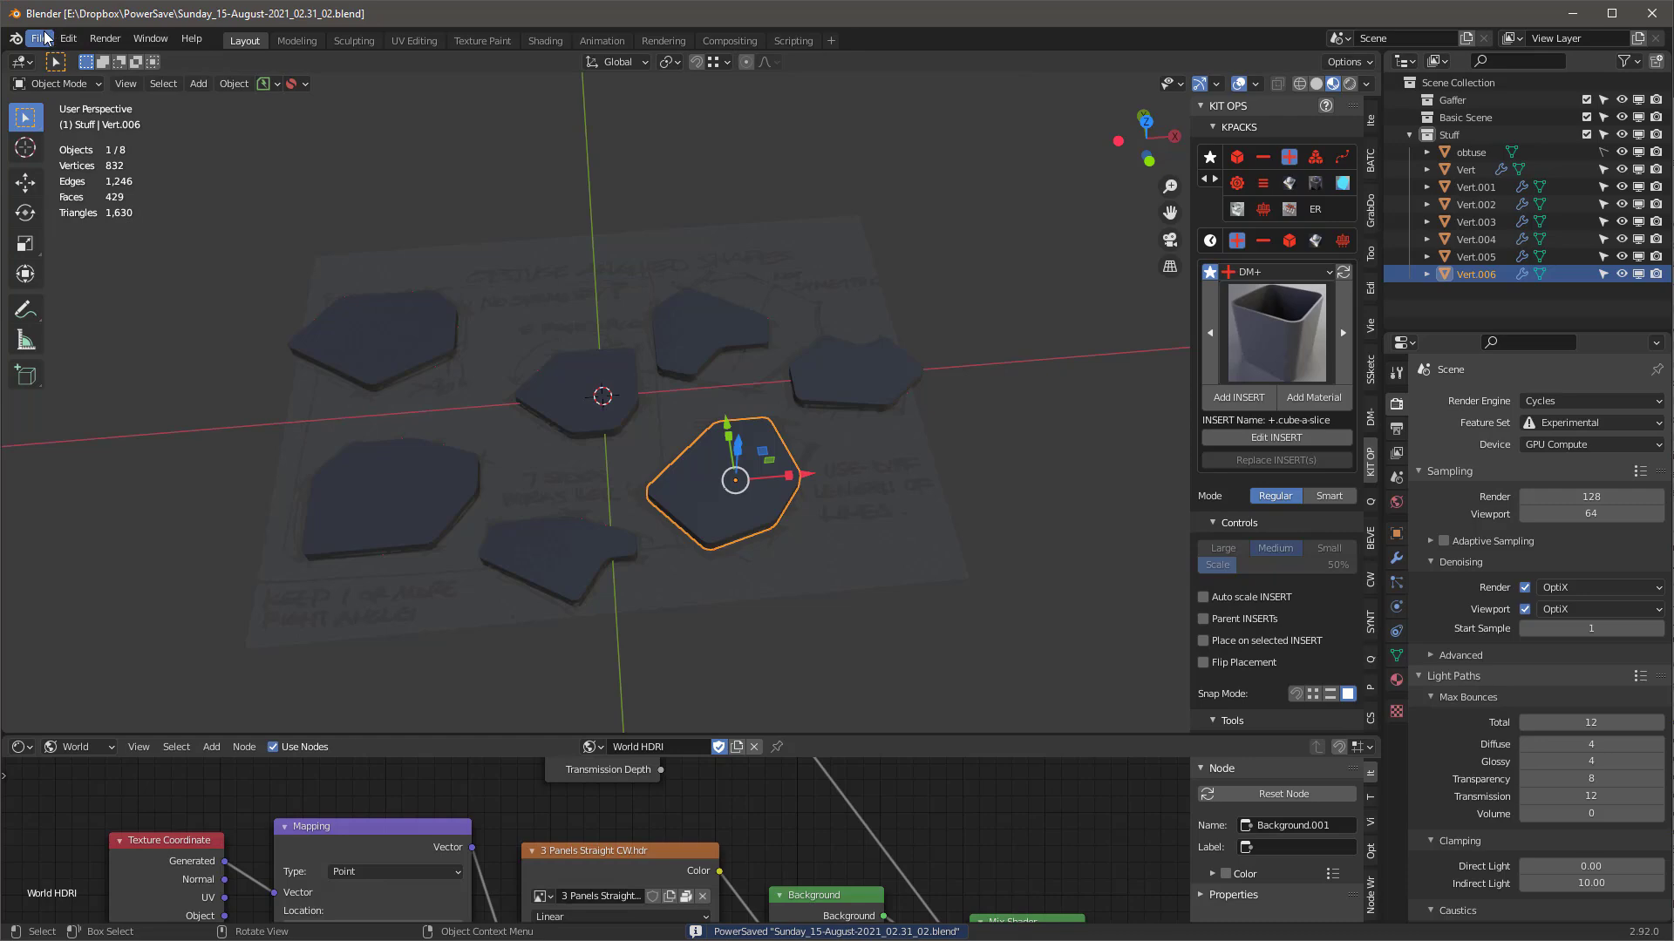
left_click(39, 39)
mouse_move(57, 63)
left_click(229, 58)
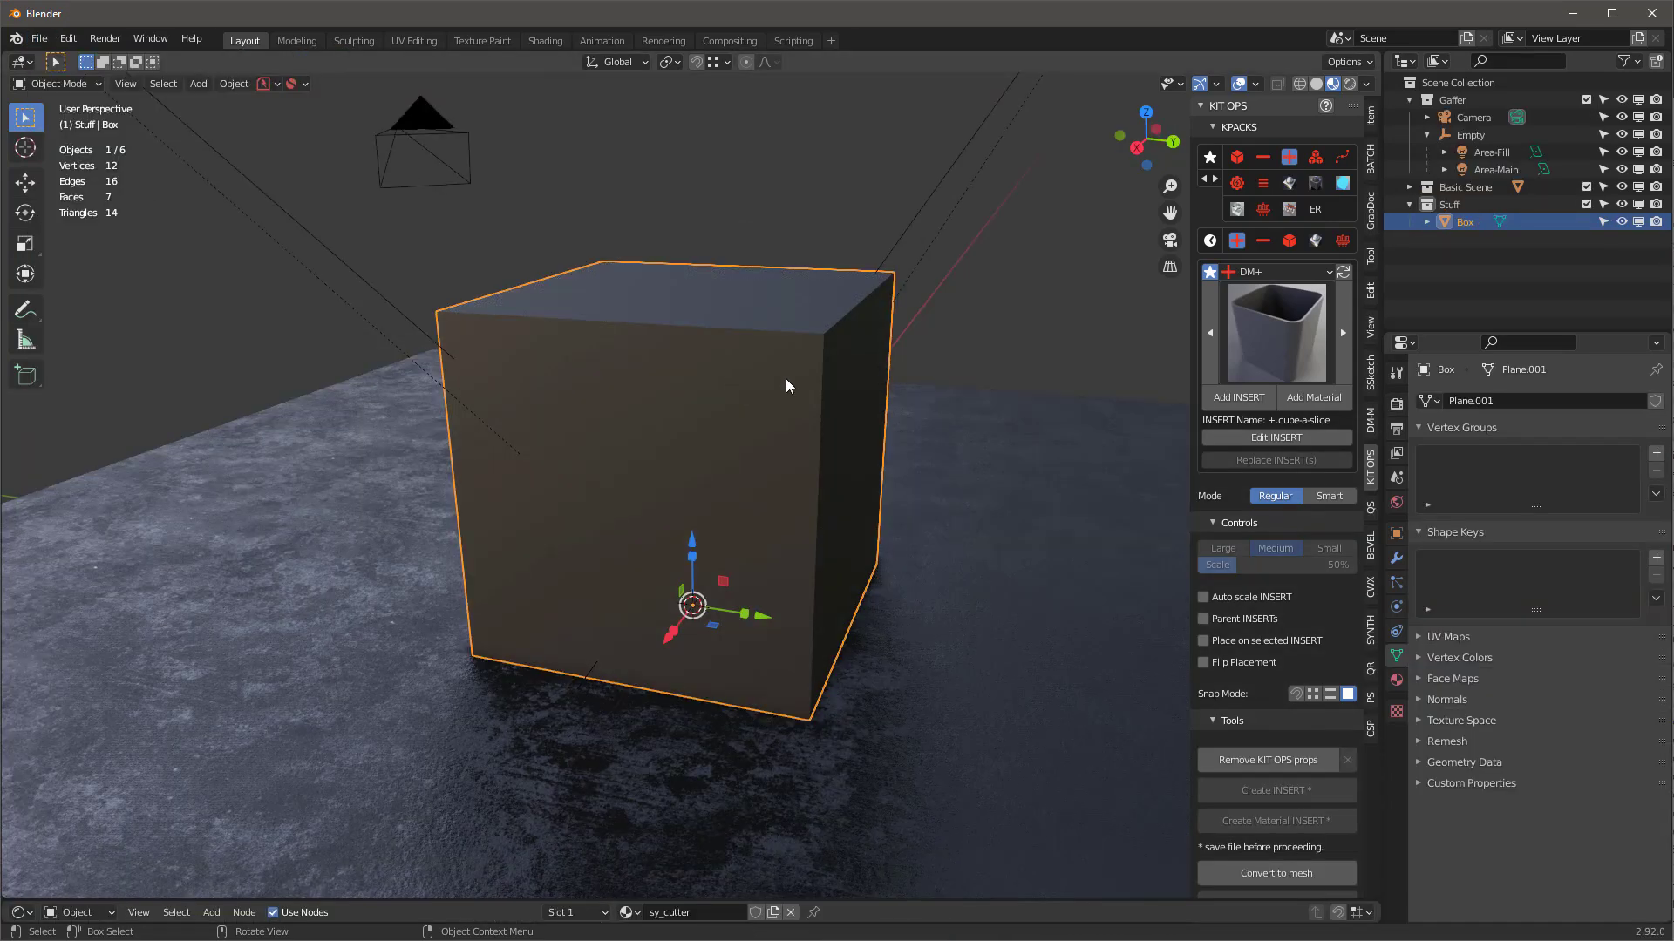
middle_click_drag(786, 378, 747, 404)
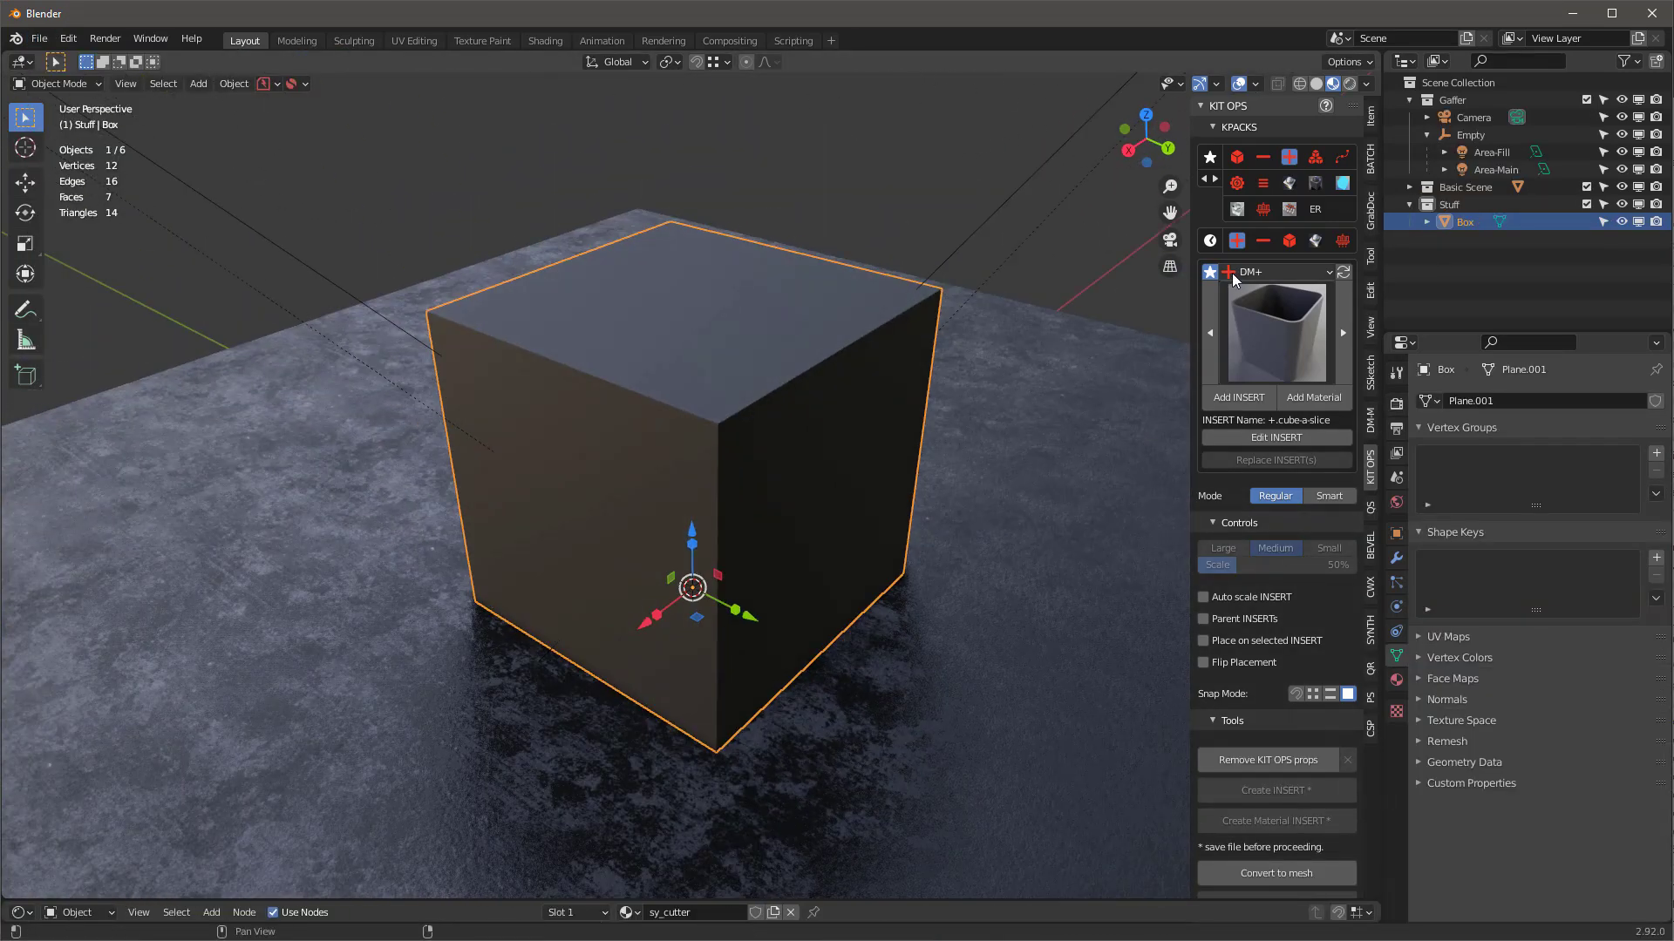
Switch the KIT OPS KPACK to DM-, pick -obtuse-02, and change the insert snap mode.
left_click(1264, 161)
left_click(1277, 327)
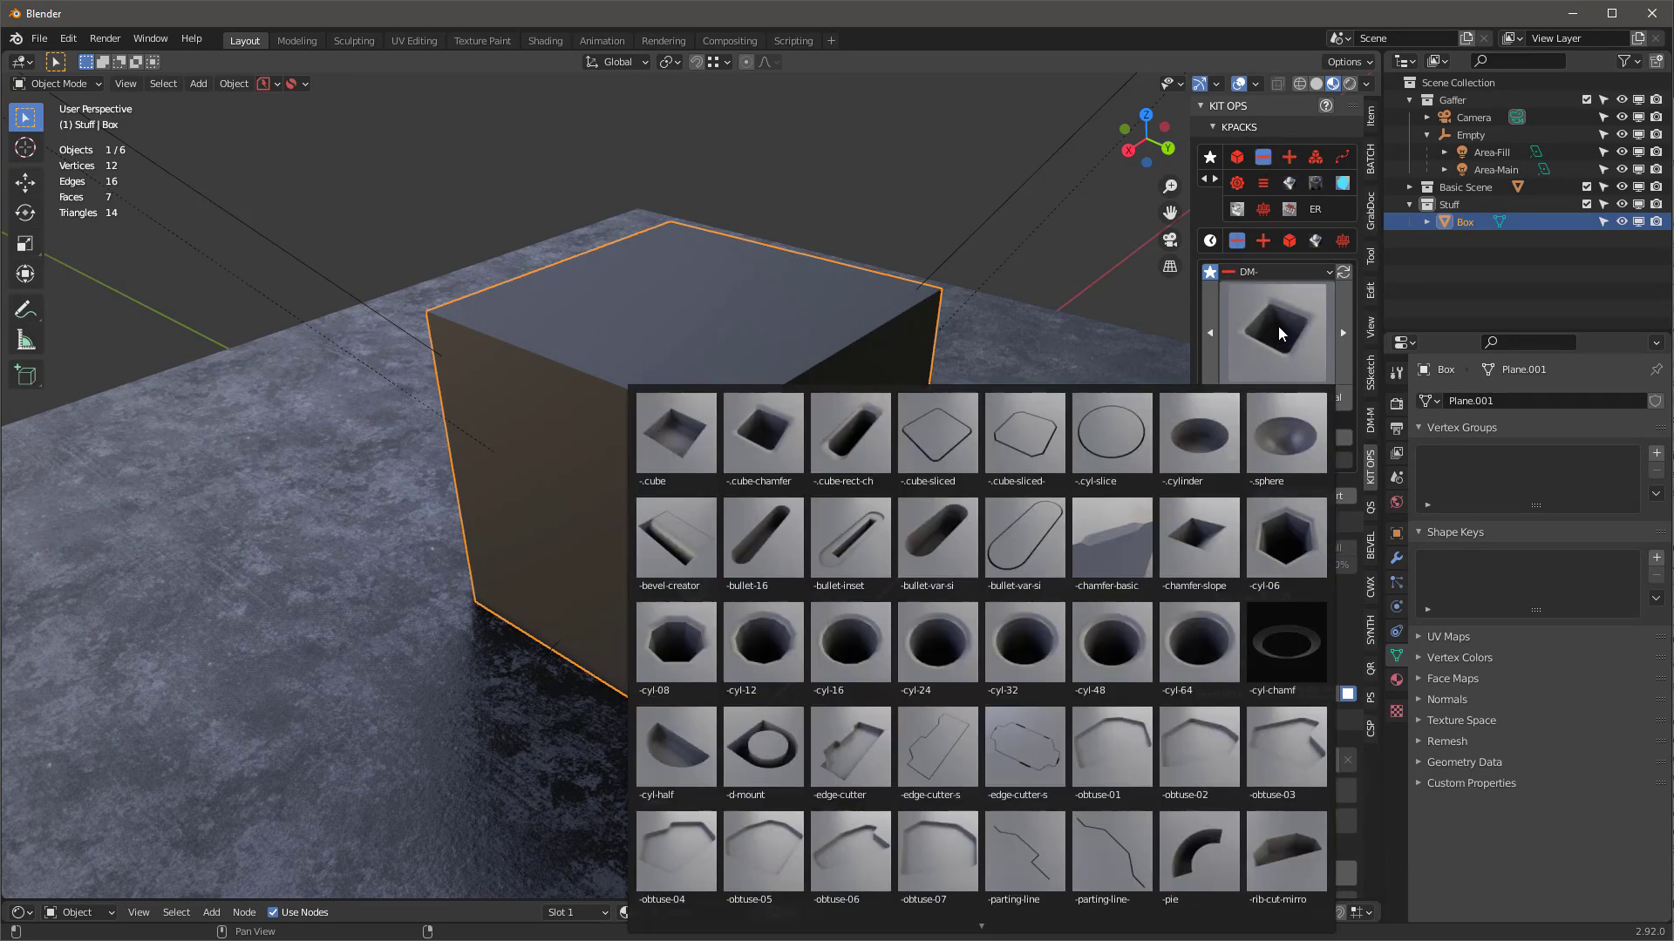
scroll(977, 837, "down", 2)
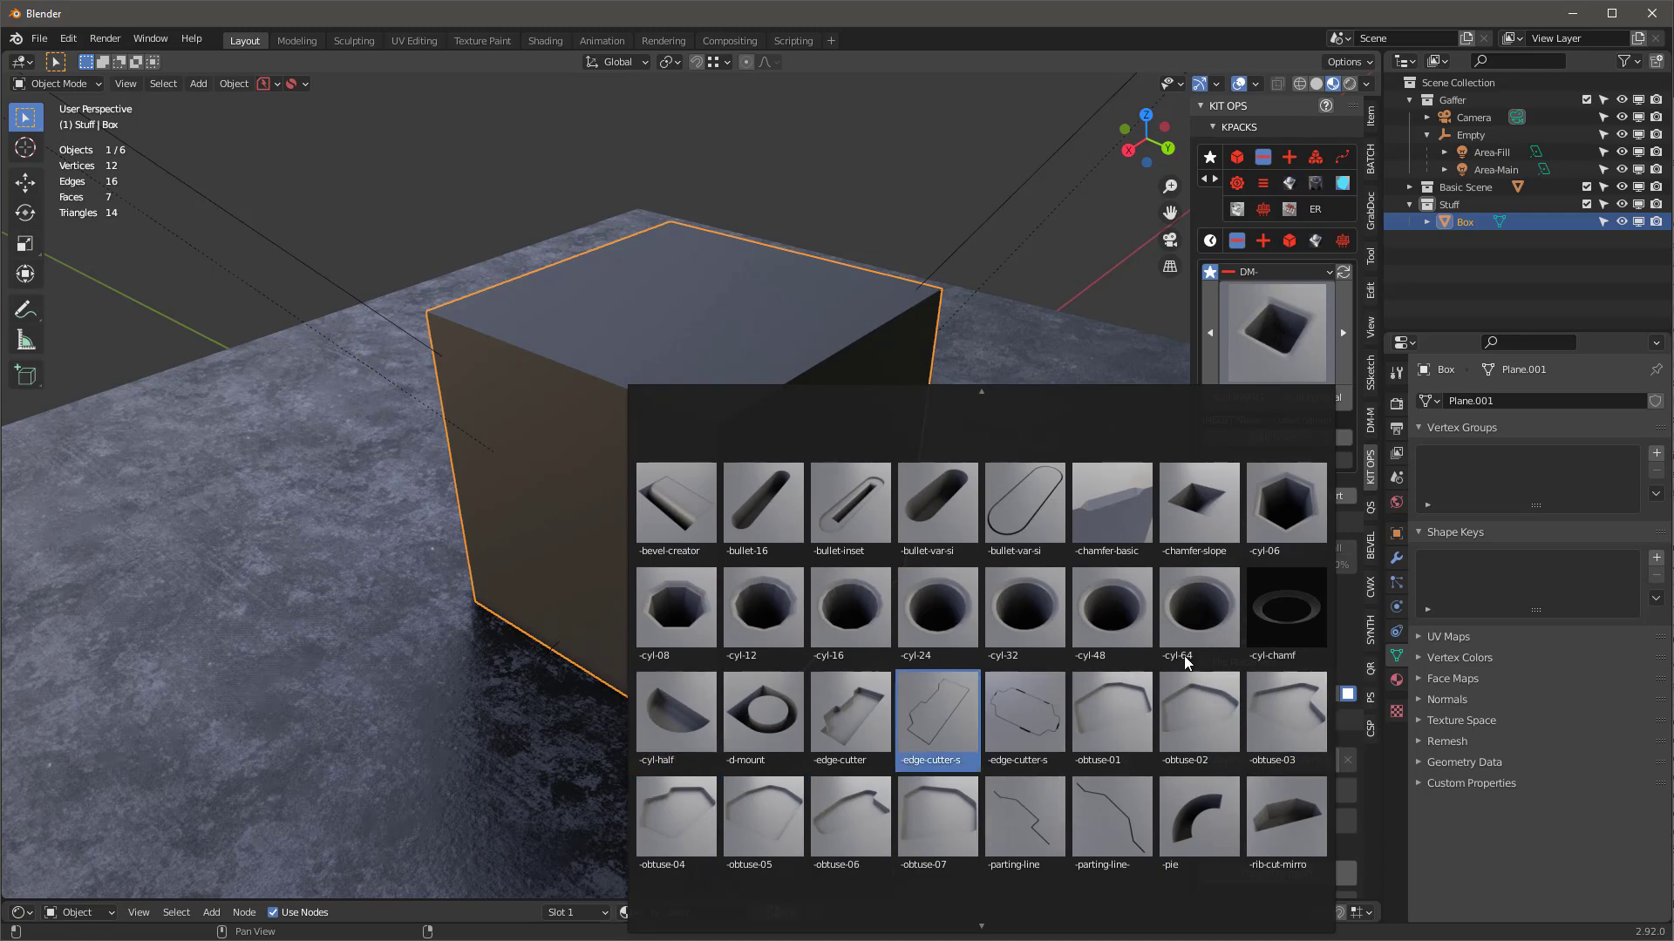
left_click(1191, 719)
middle_click_drag(680, 388, 702, 422)
middle_click_drag(854, 399, 1123, 467)
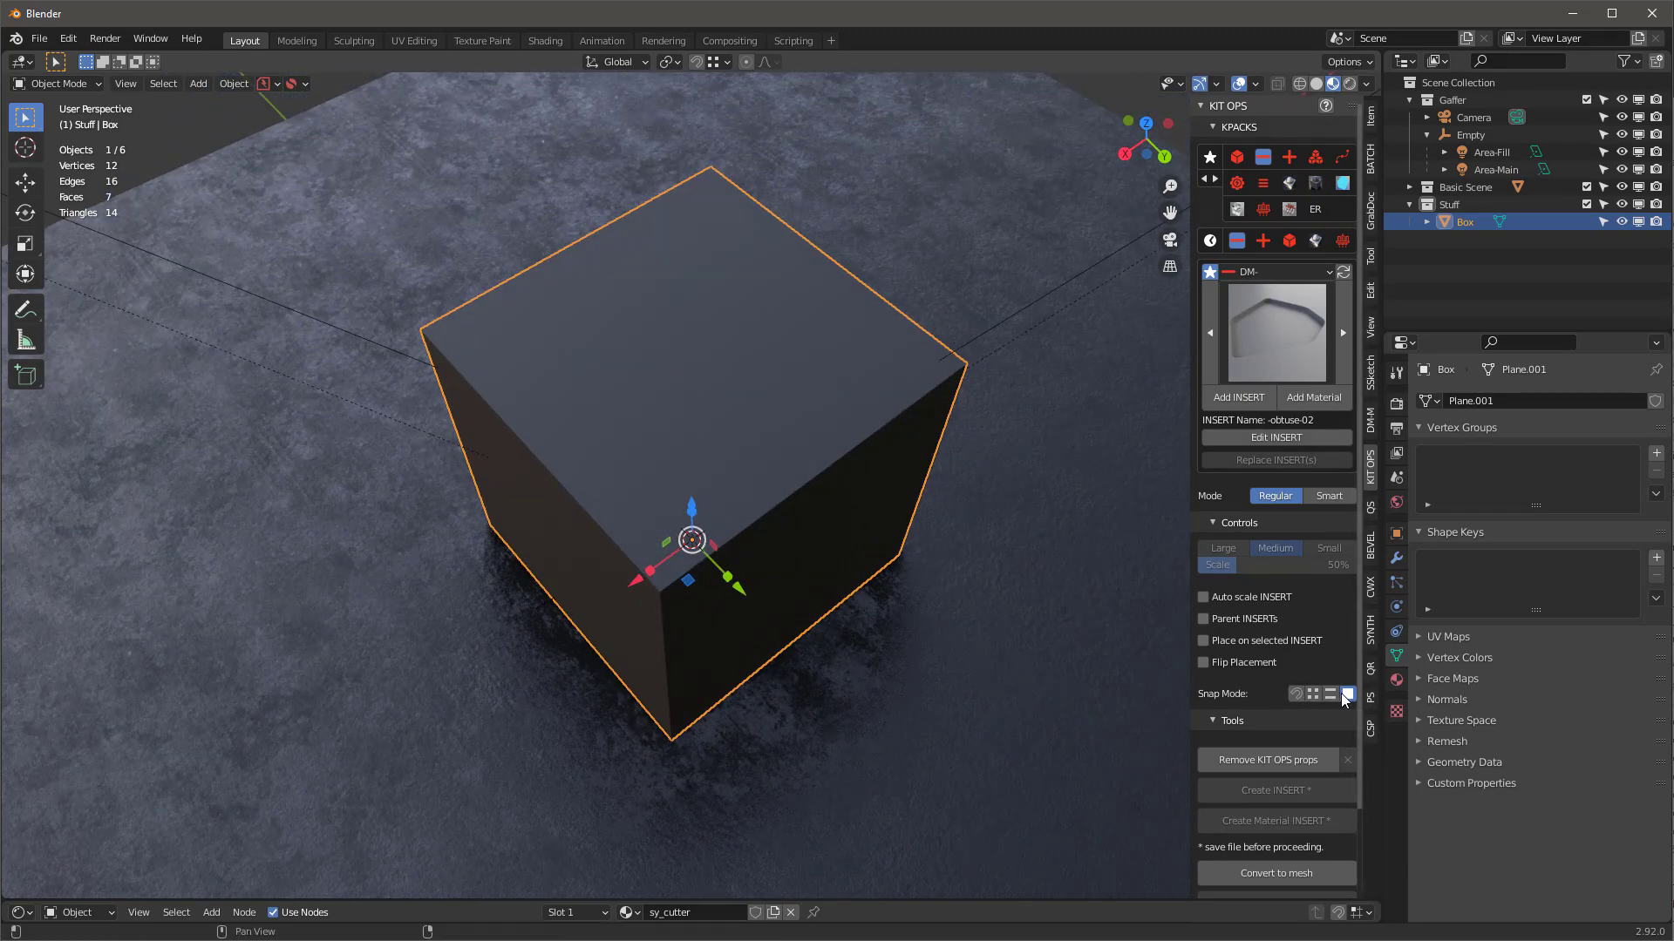
left_click(1298, 694)
Add the -obtuse-02 insert, scale it, and place it on the cube's top face.
left_click(1233, 403)
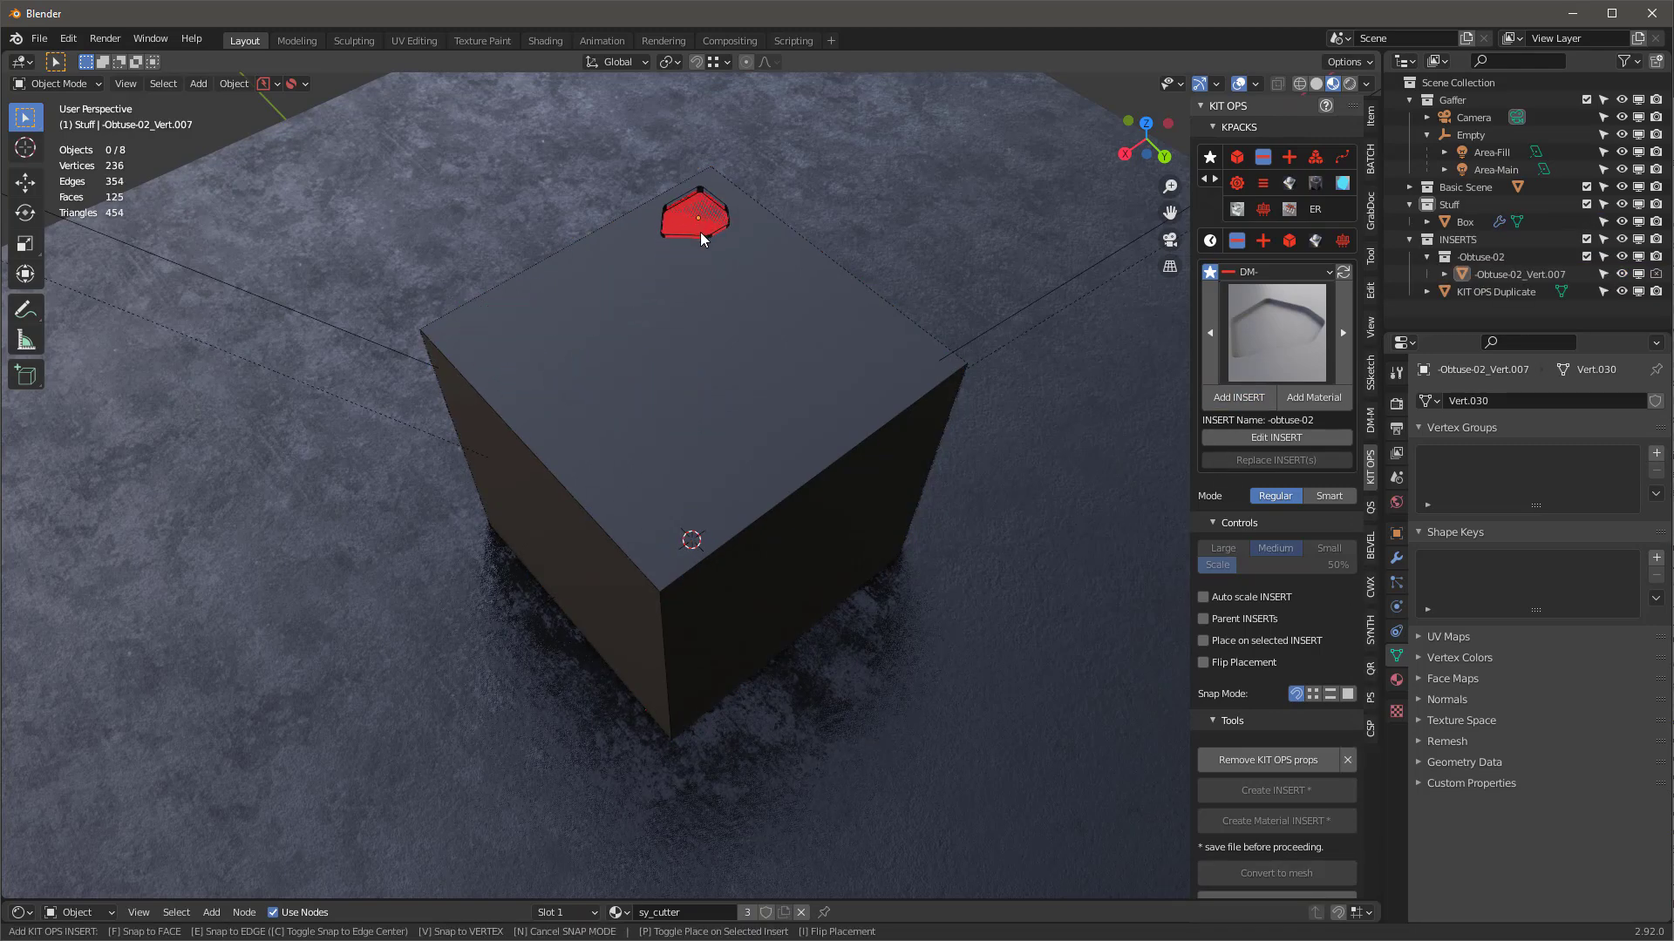
scroll(727, 321, "up", 5)
left_click(704, 261)
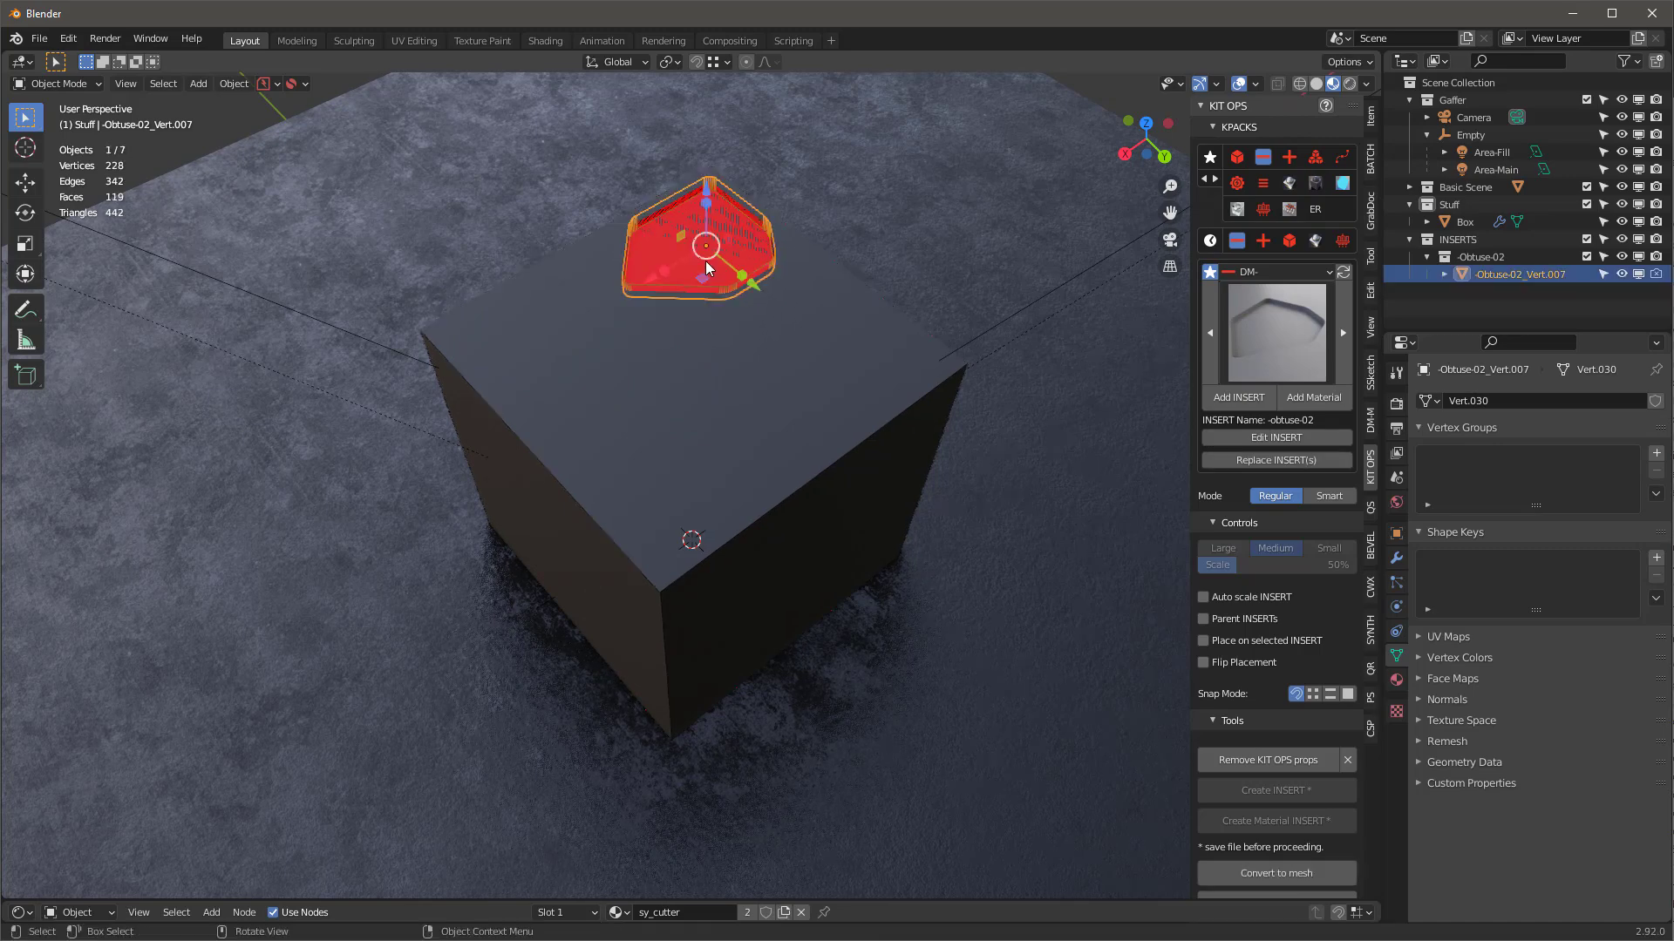
Turn off Face Orientation via Quick Favorites and toggle the cutter between solid and wireframe display.
key("q")
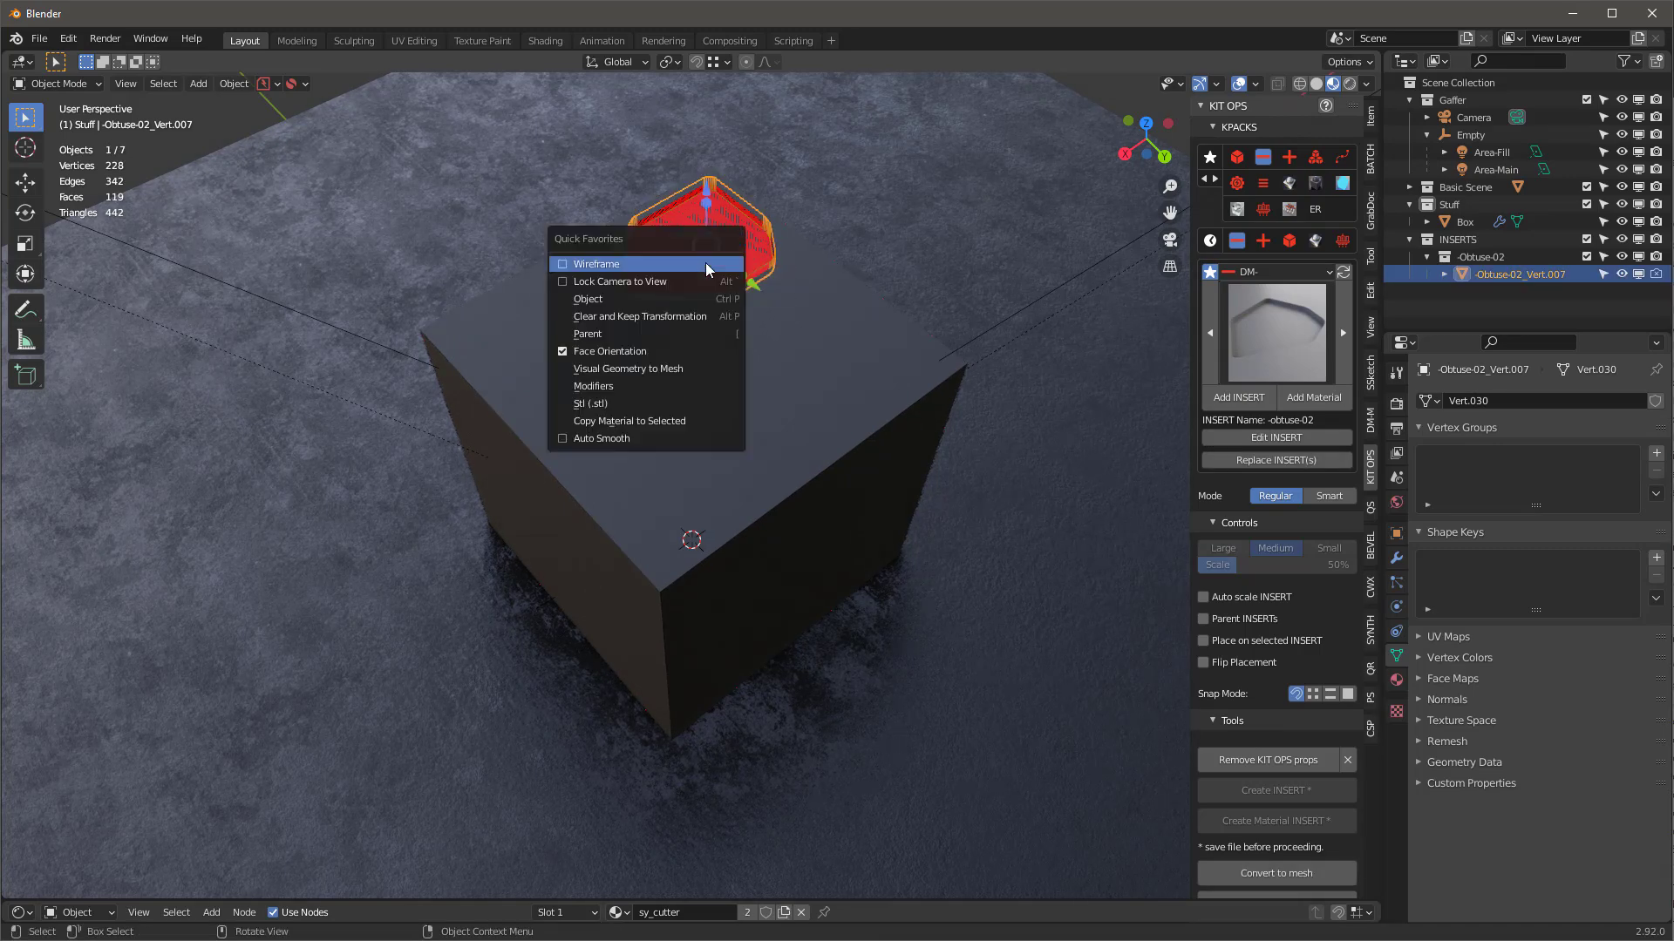
left_click(602, 353)
scroll(730, 328, "up", 3)
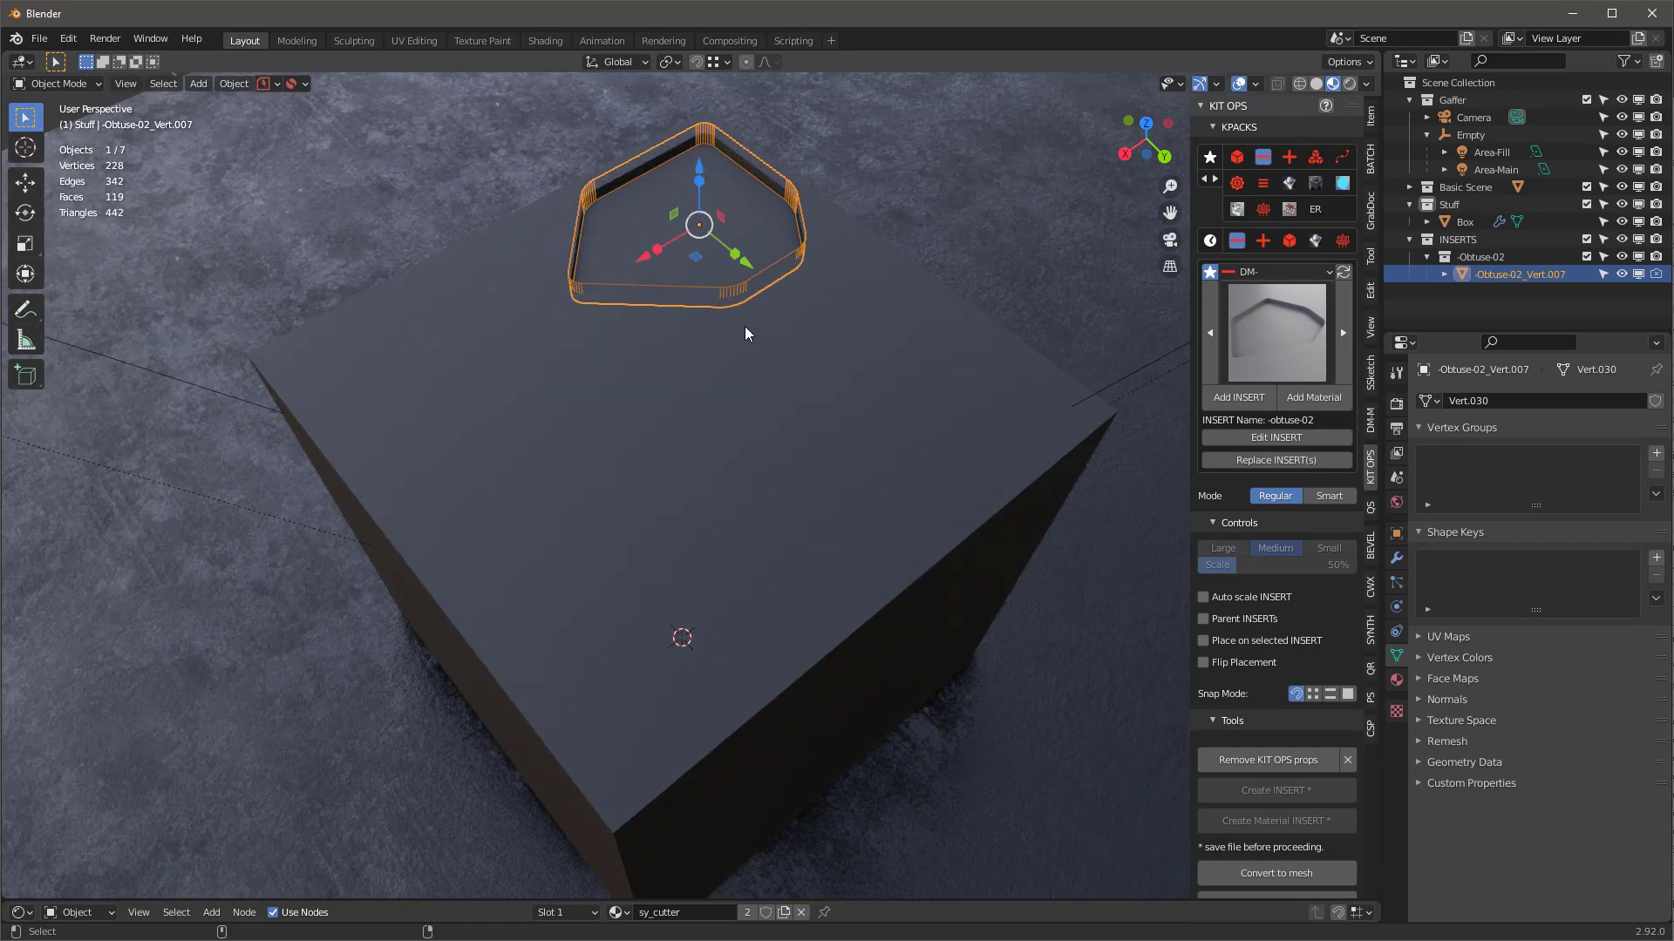
mouse_move(770, 381)
middle_mouse_down()
mouse_move(758, 342)
mouse_move(799, 354)
mouse_move(769, 359)
middle_mouse_up()
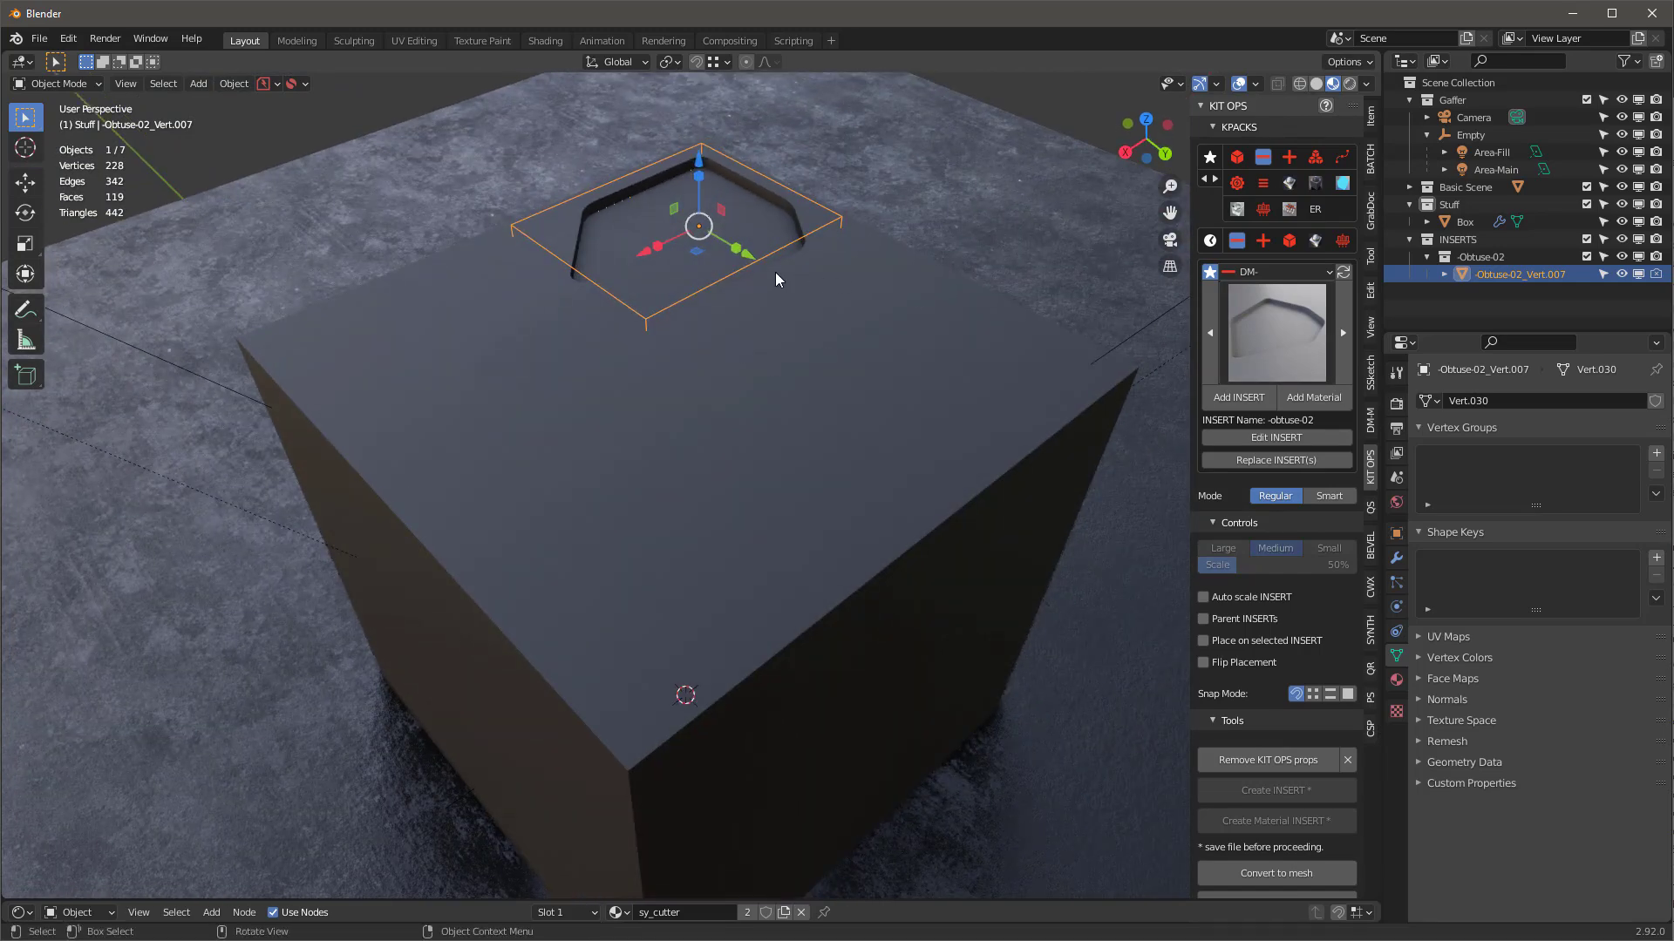
key("ctrl+z")
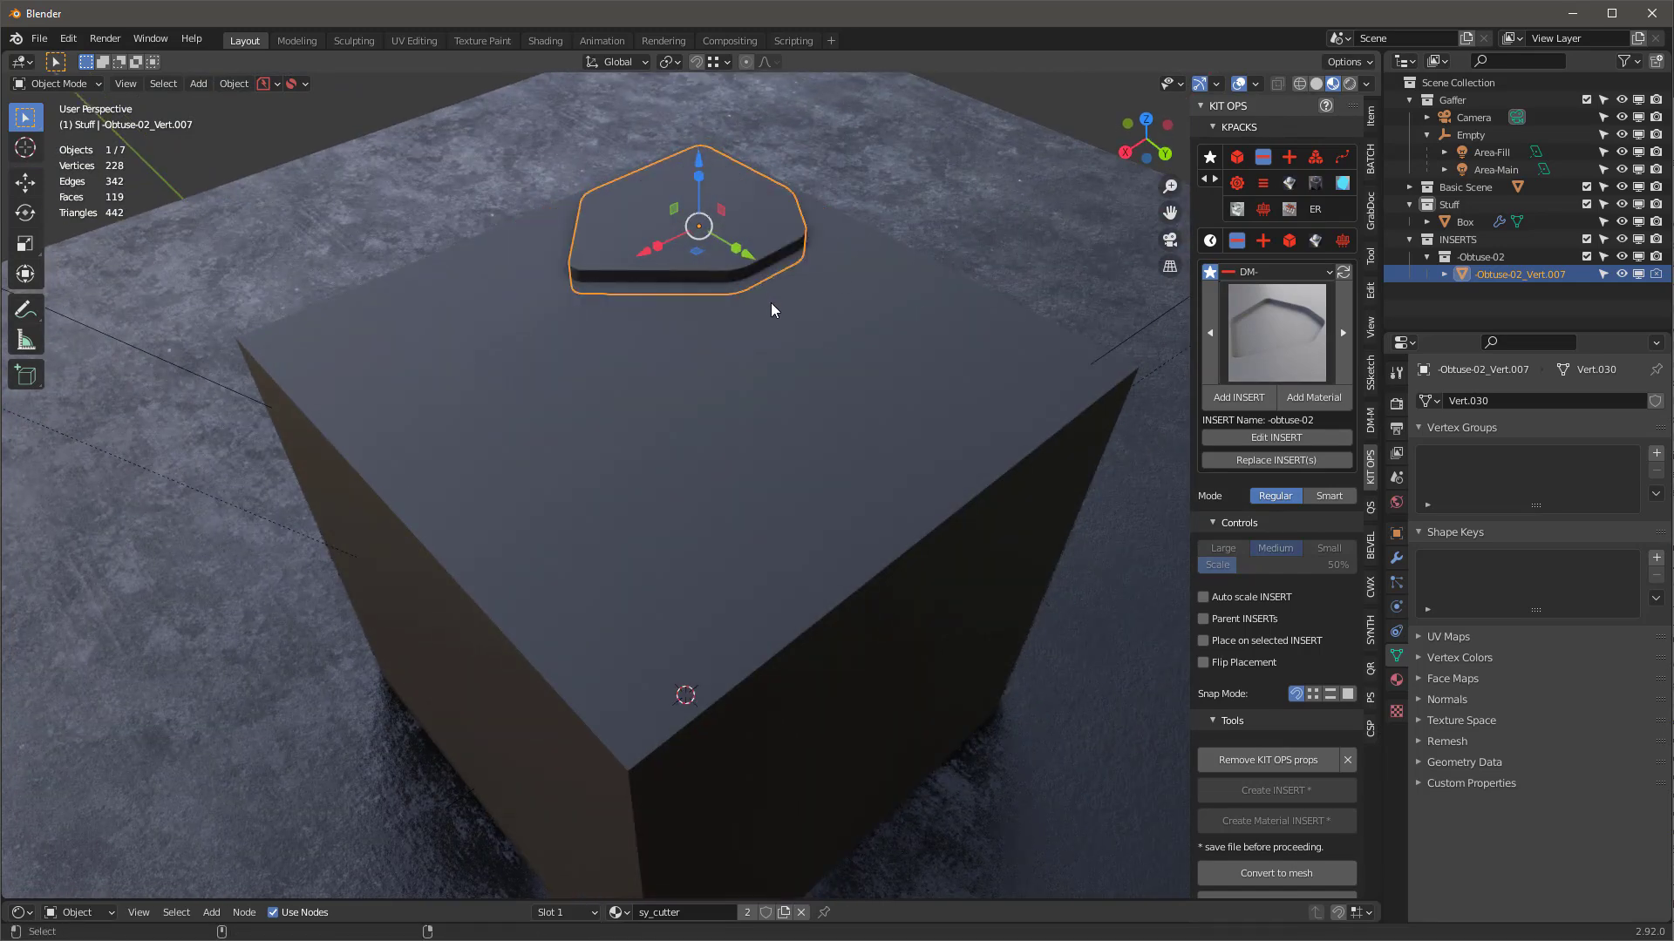
key("ctrl+shift+z")
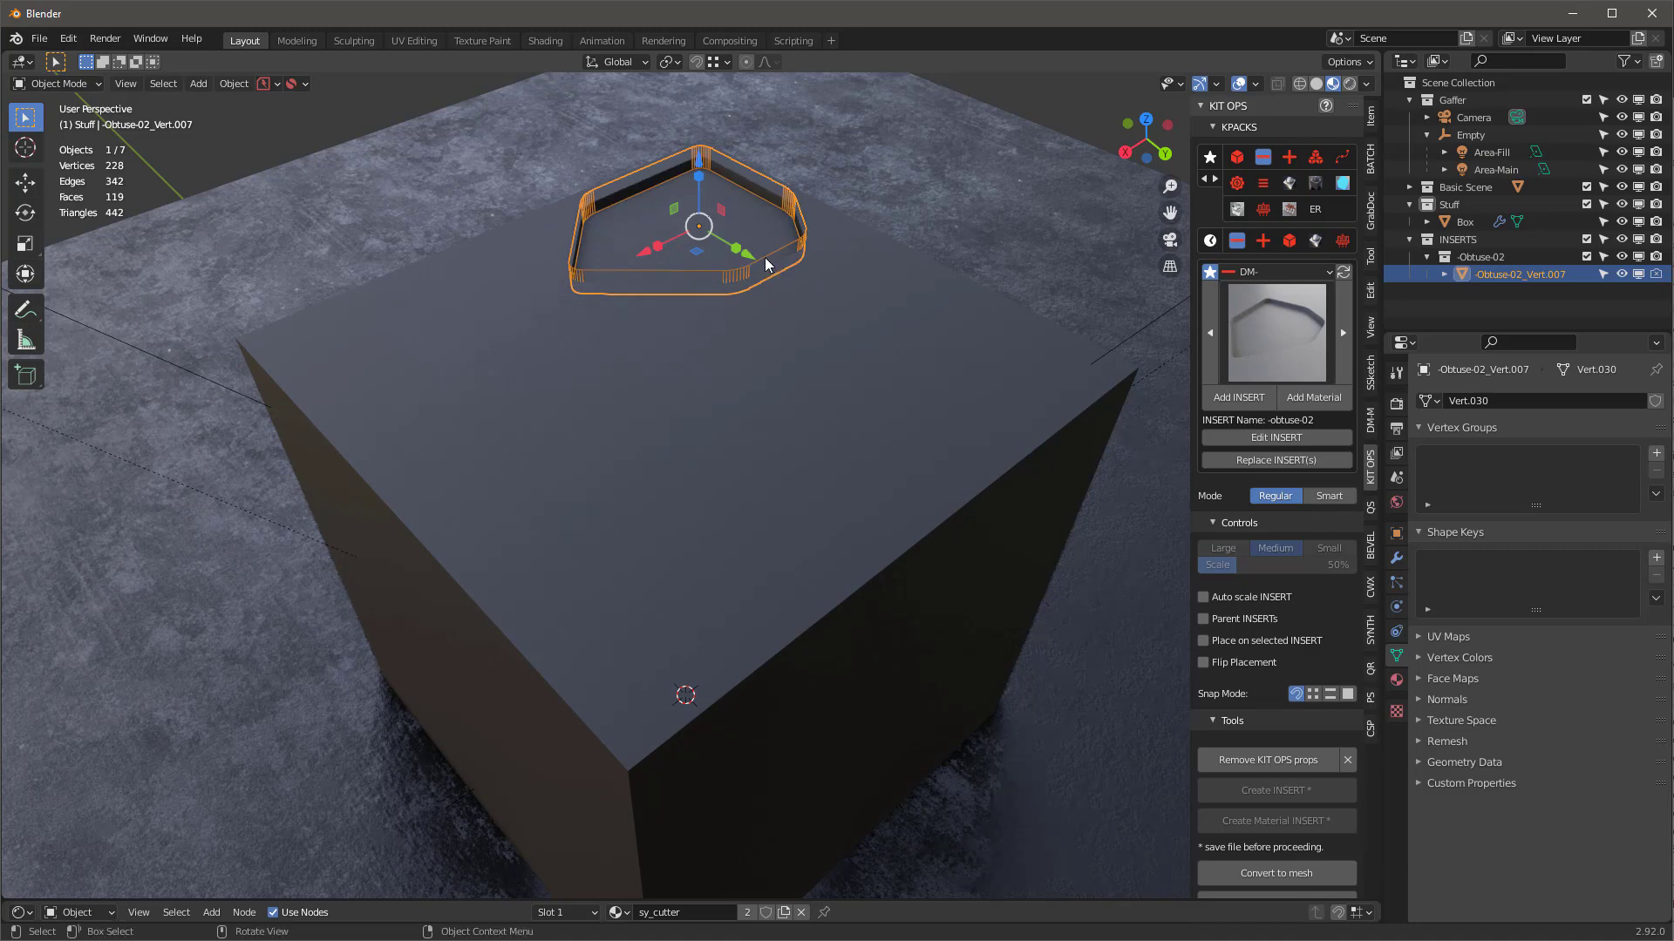
middle_click_drag(787, 247, 797, 340)
left_click(796, 340)
left_click(729, 270)
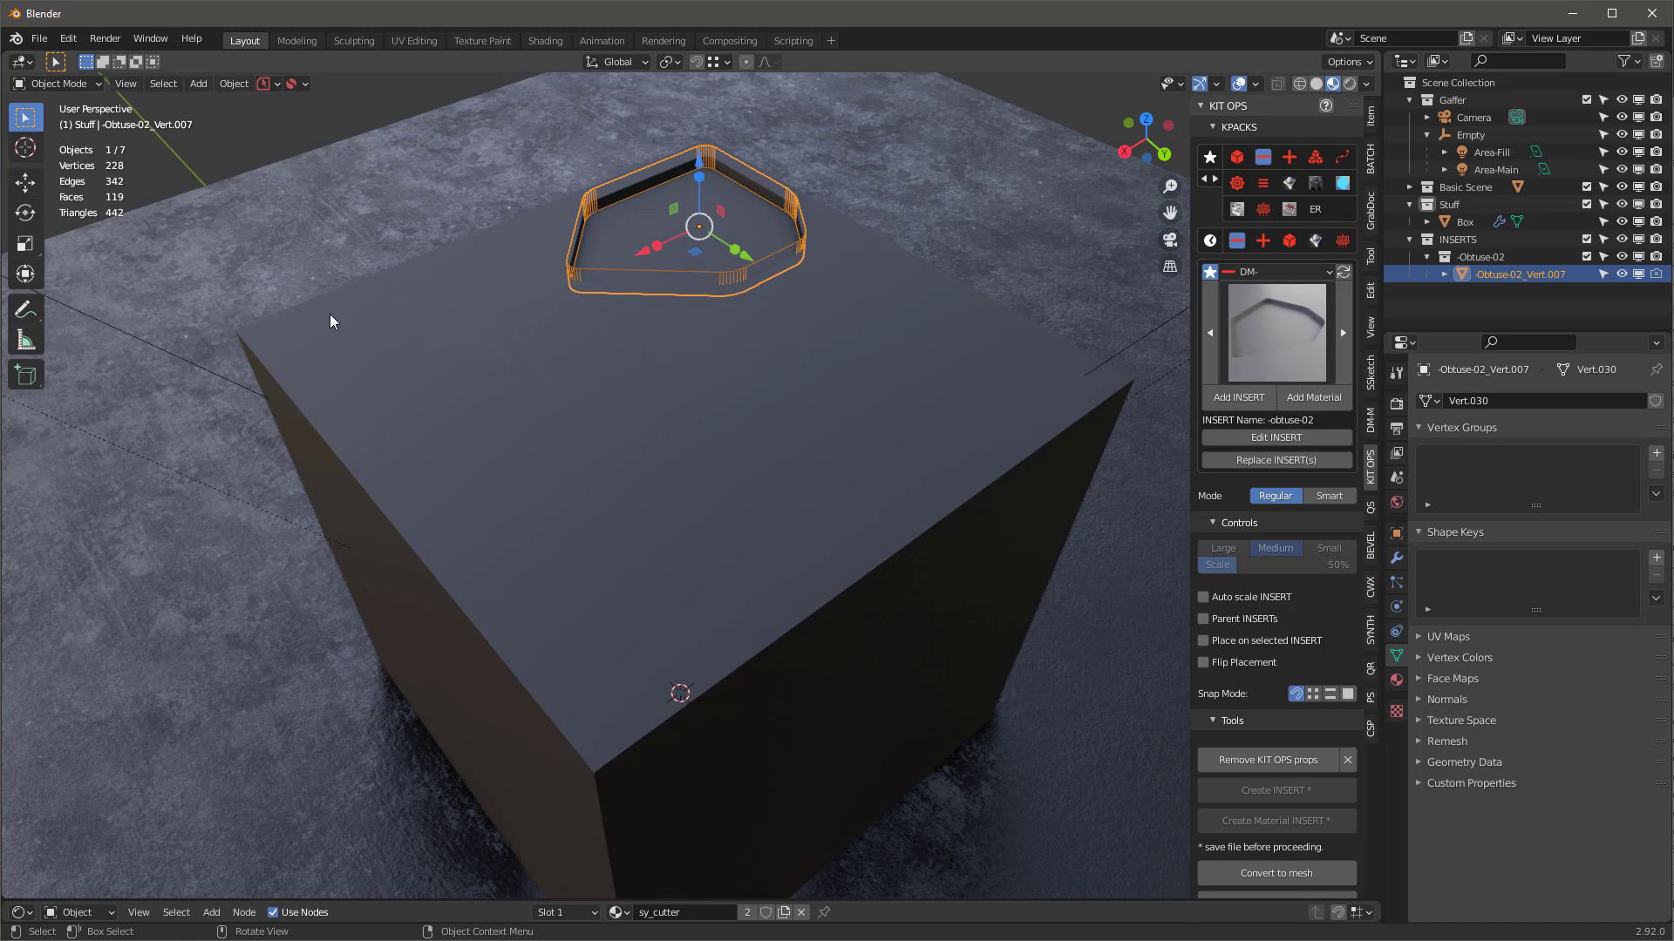
Open Edit > Preferences to view the installed add-ons list.
left_click(68, 39)
left_click(114, 305)
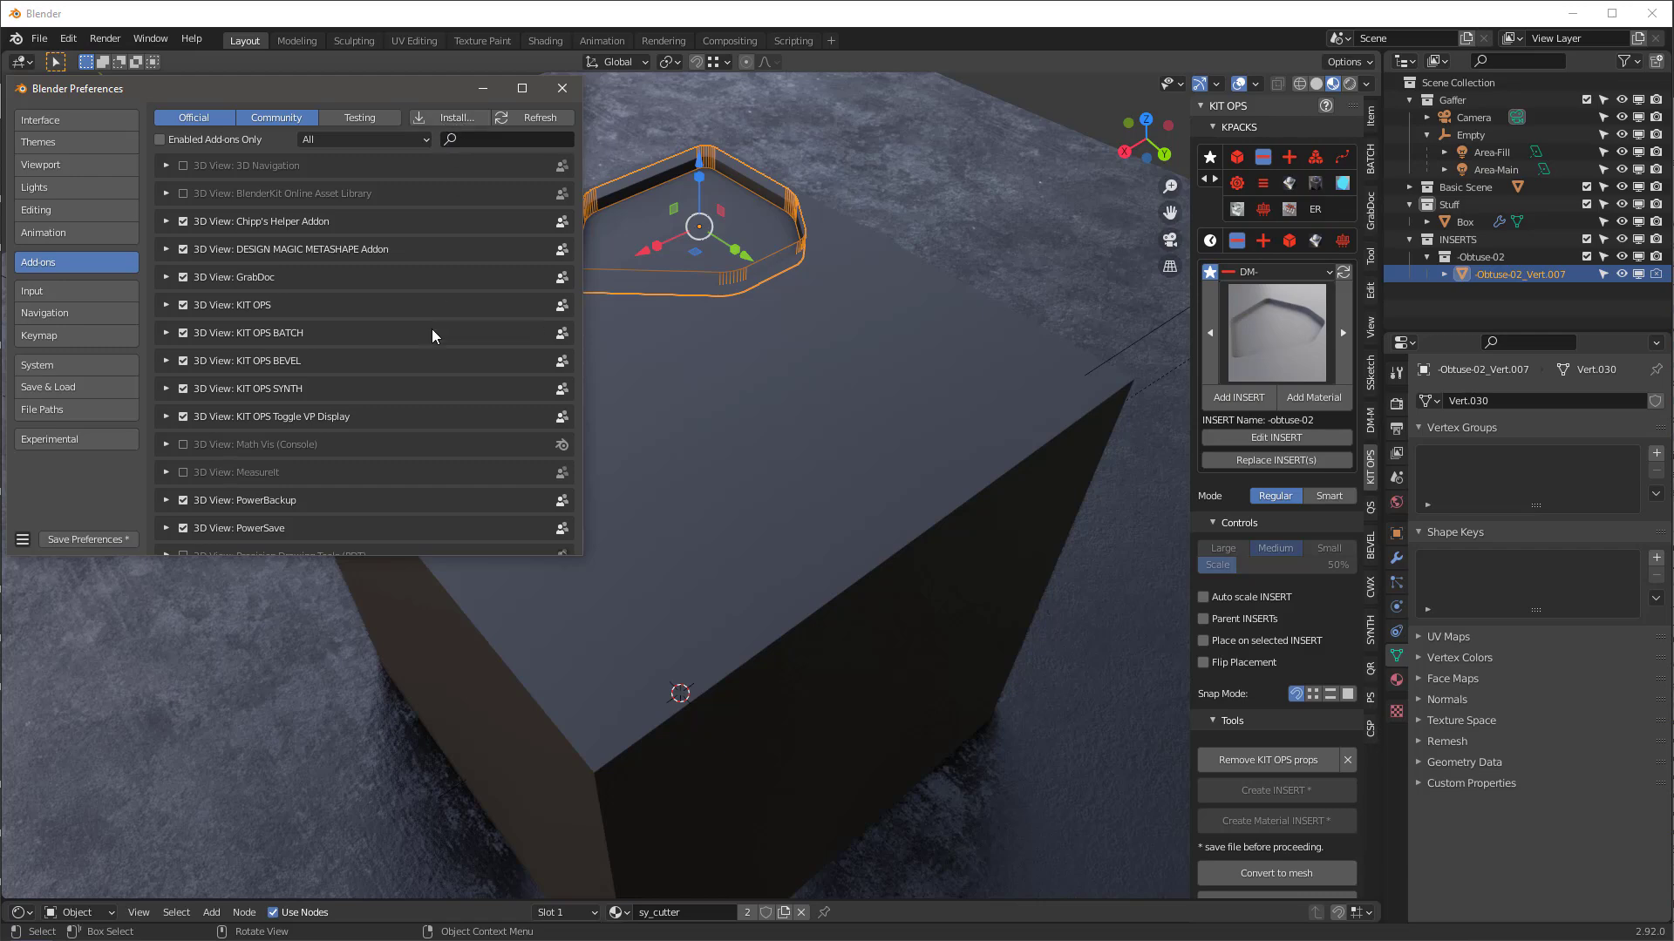
Inspect the box in wireframe, return to solid shading, reselect the box and hide overlays.
left_click(562, 90)
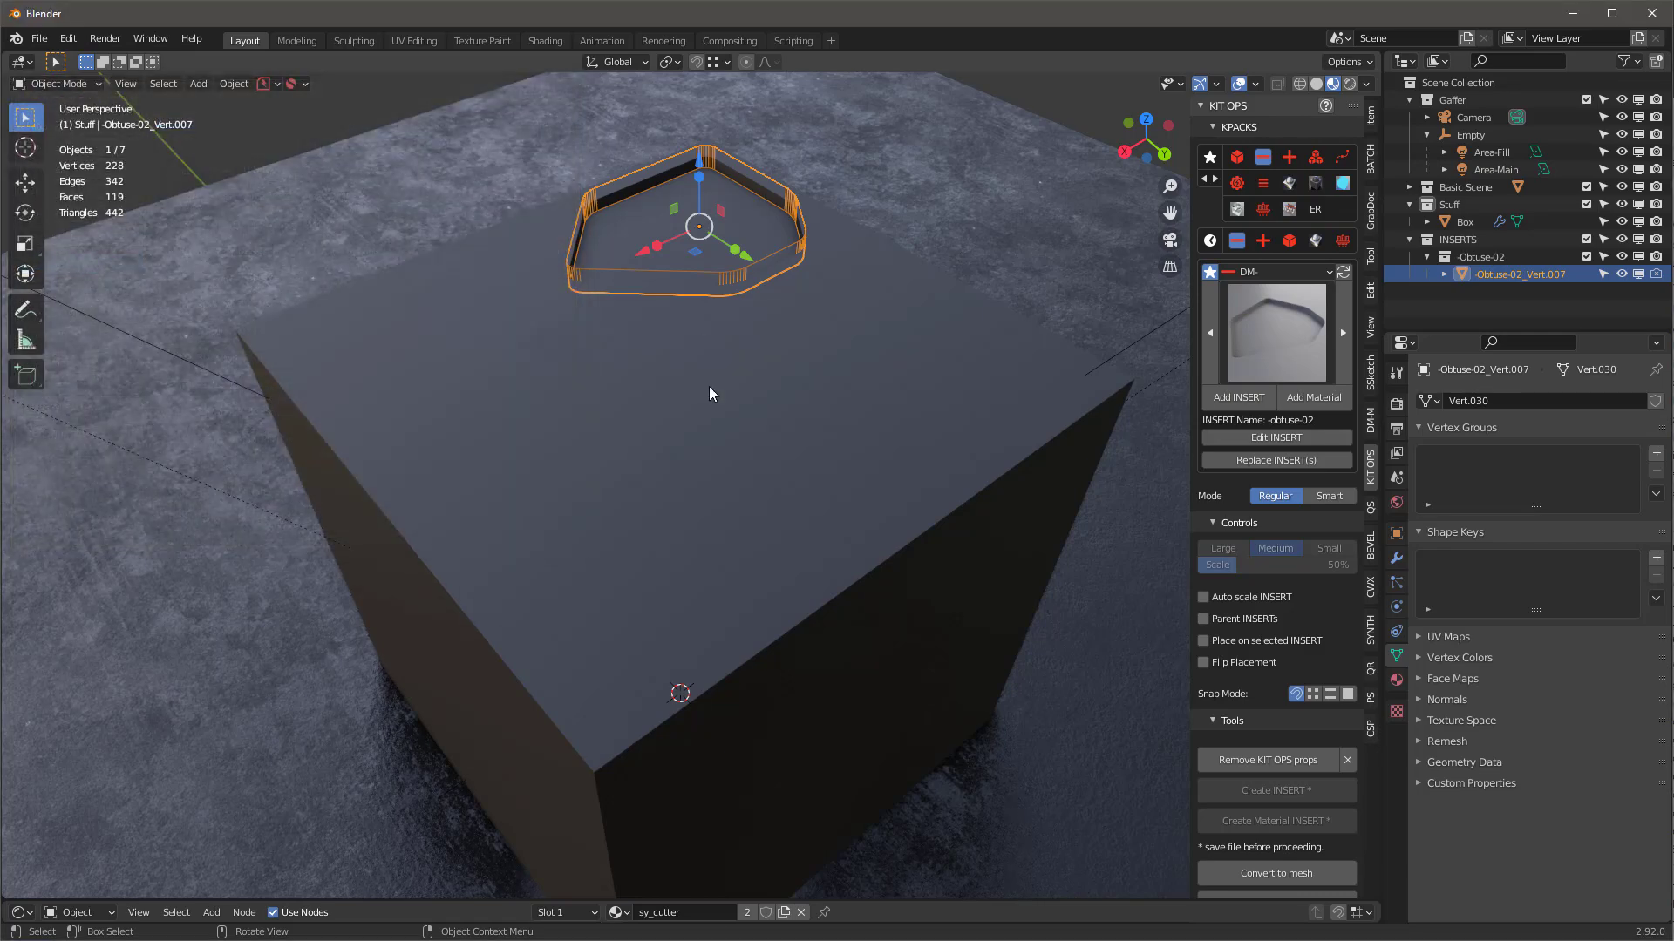
left_click(709, 392)
key("shift+z")
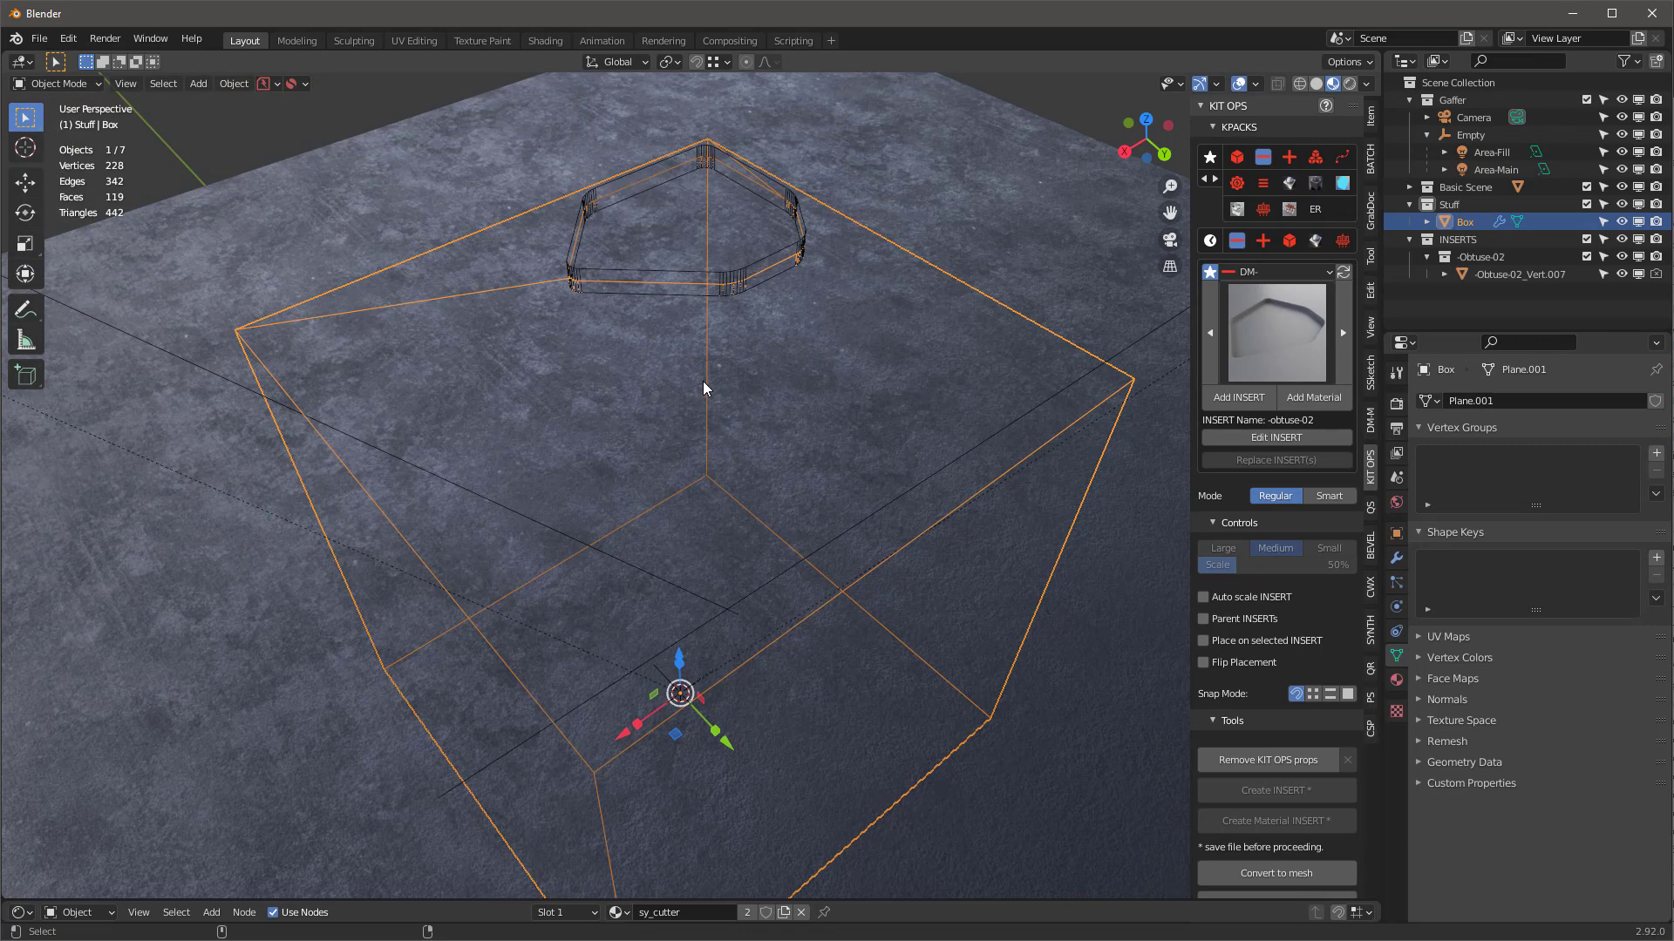
key("shift+z")
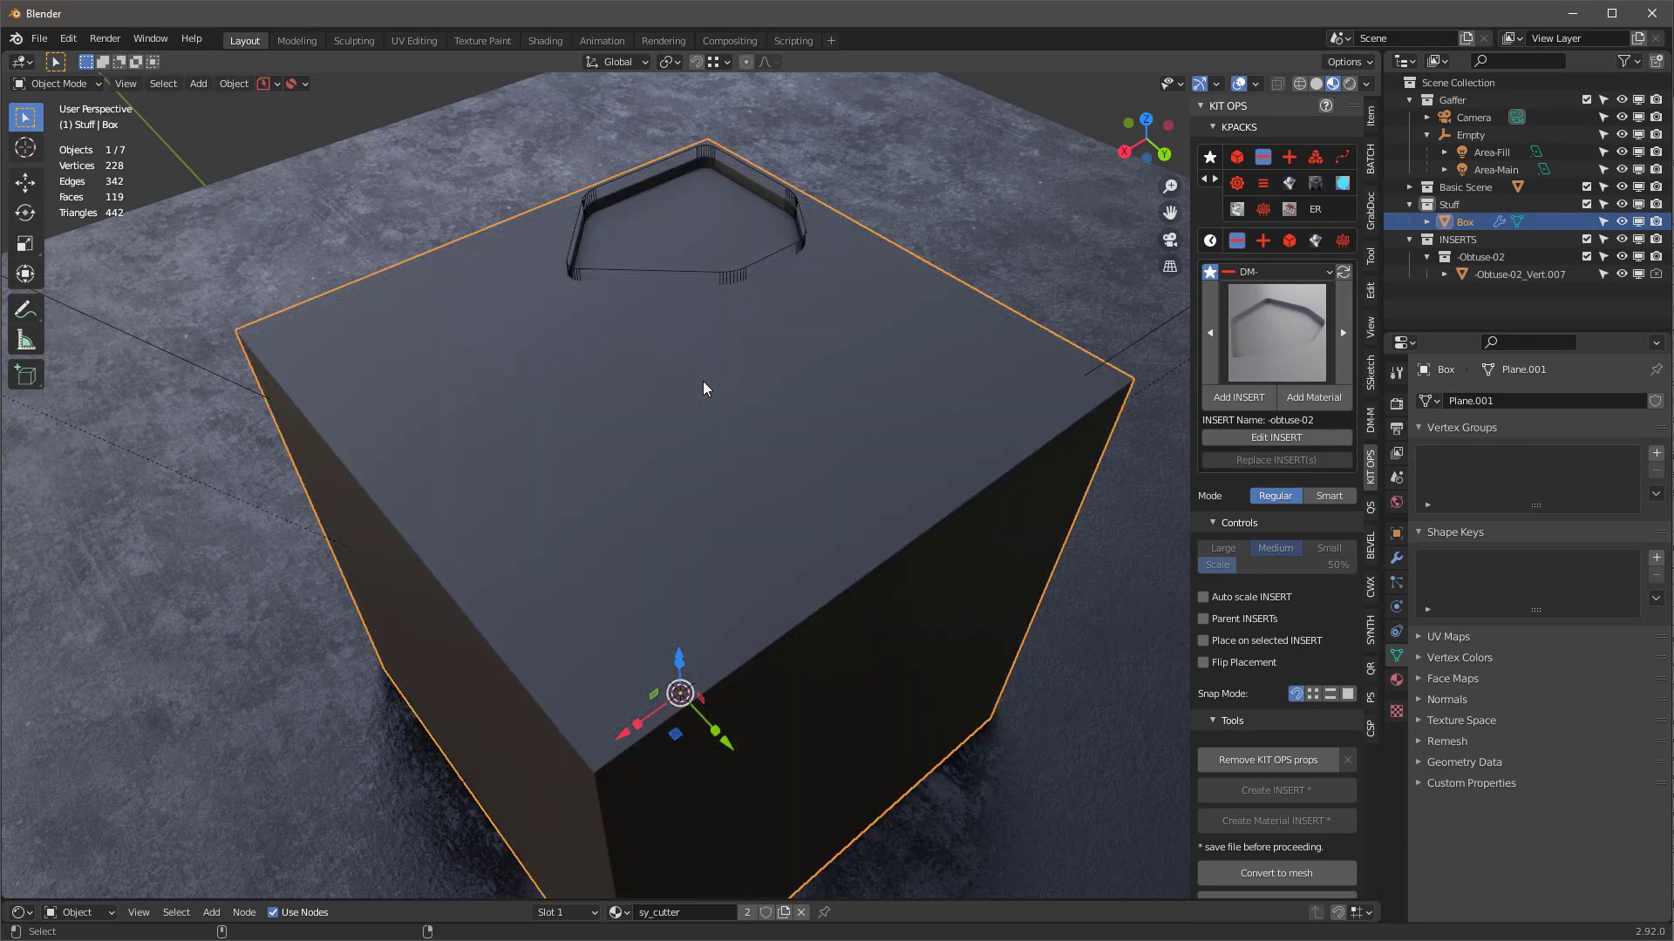
left_click(724, 274)
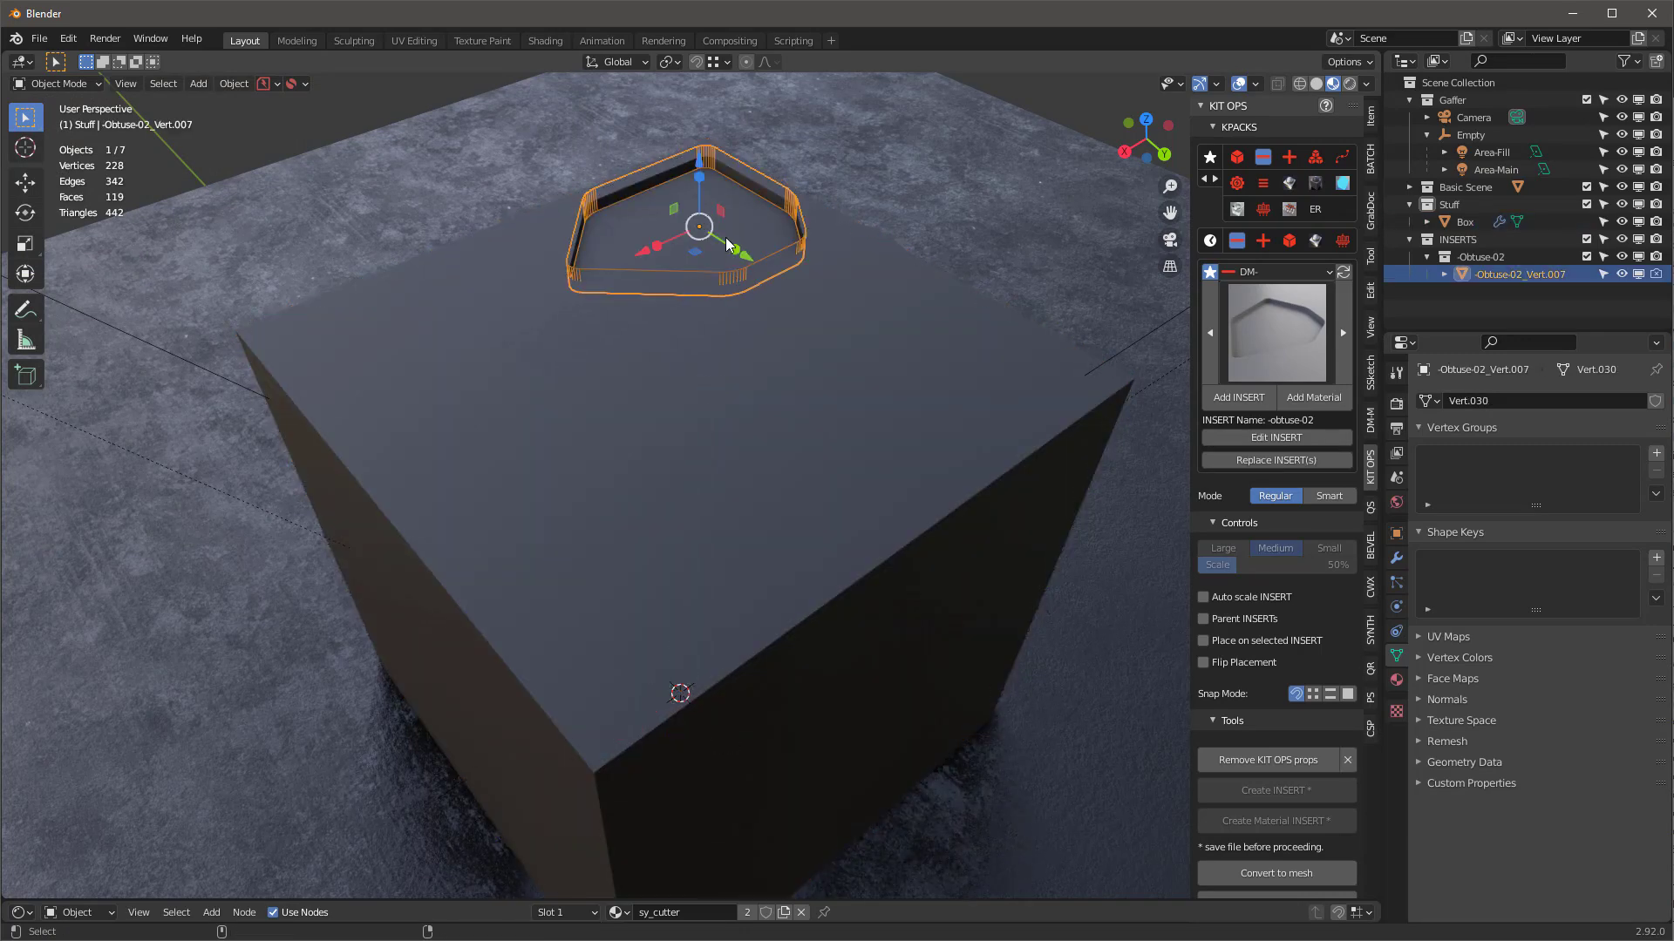
left_click(755, 413)
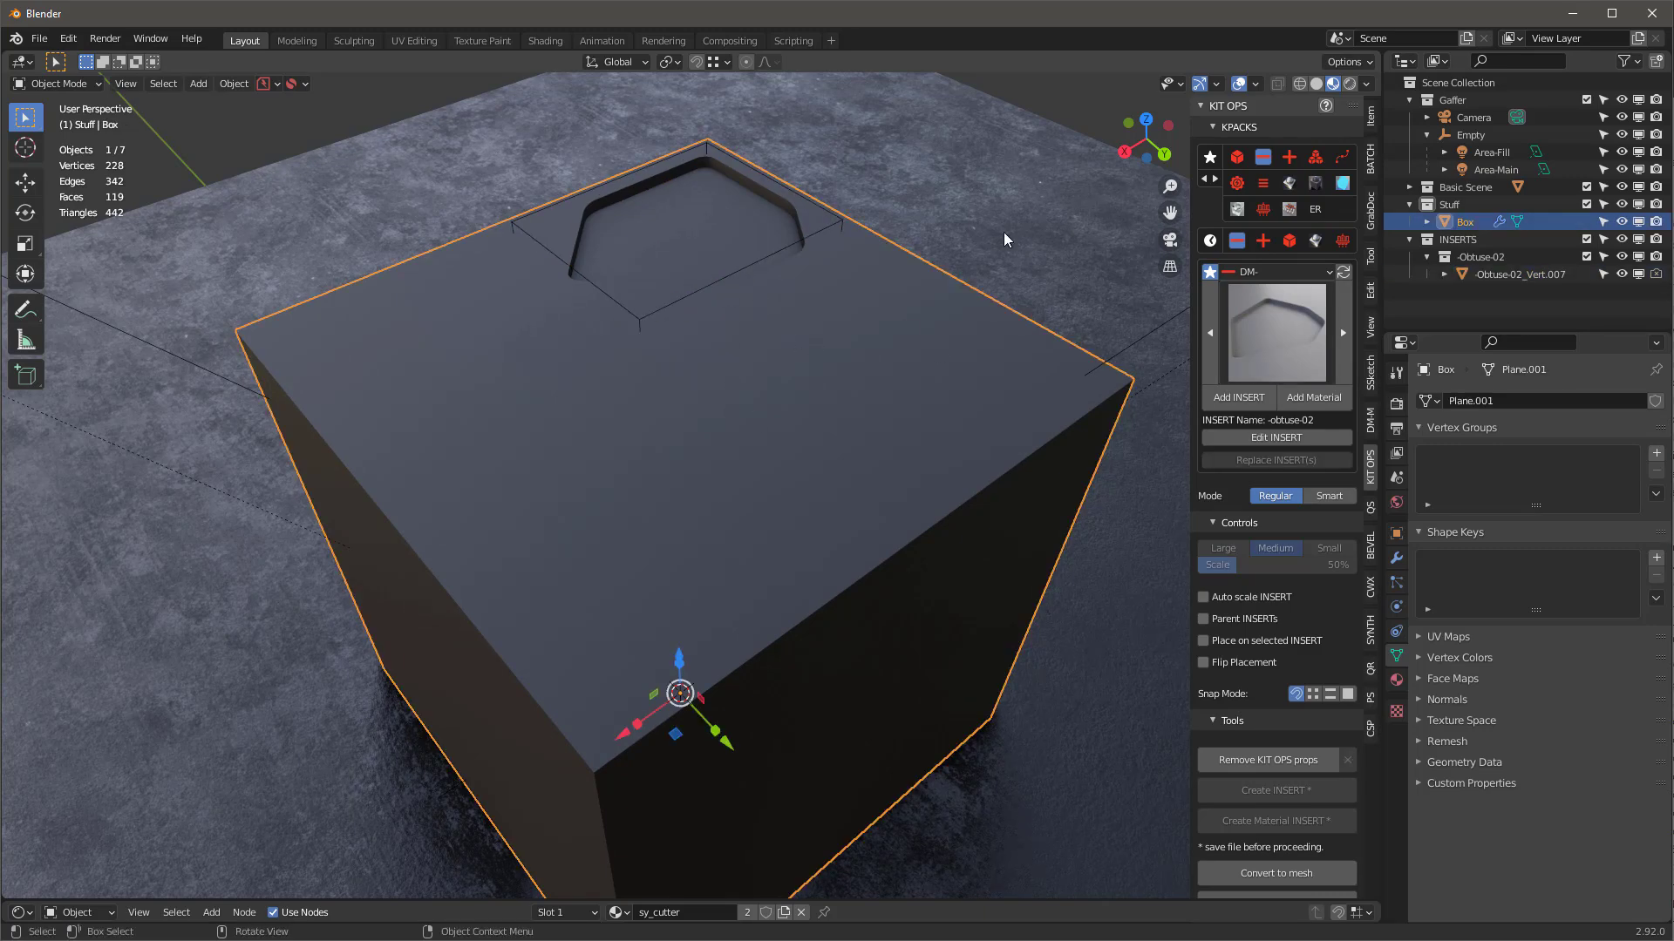
left_click(1239, 82)
Place an -obtuse-06 cut on the box top and begin placing -obtuse-04.
left_click(1266, 319)
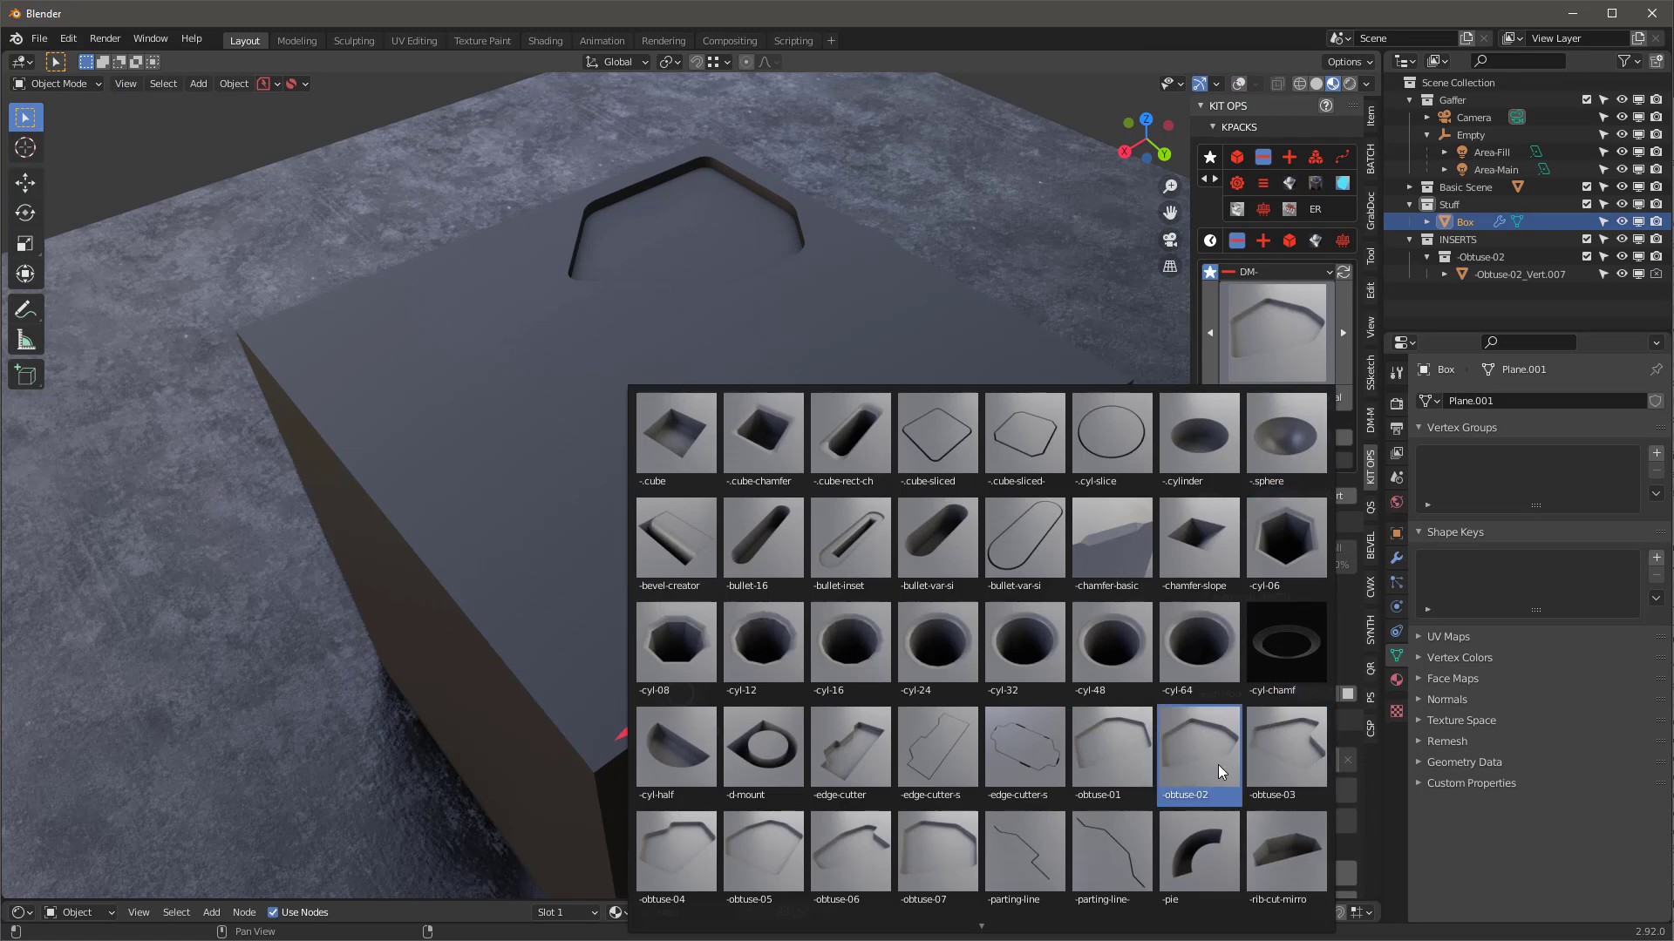
left_click(860, 849)
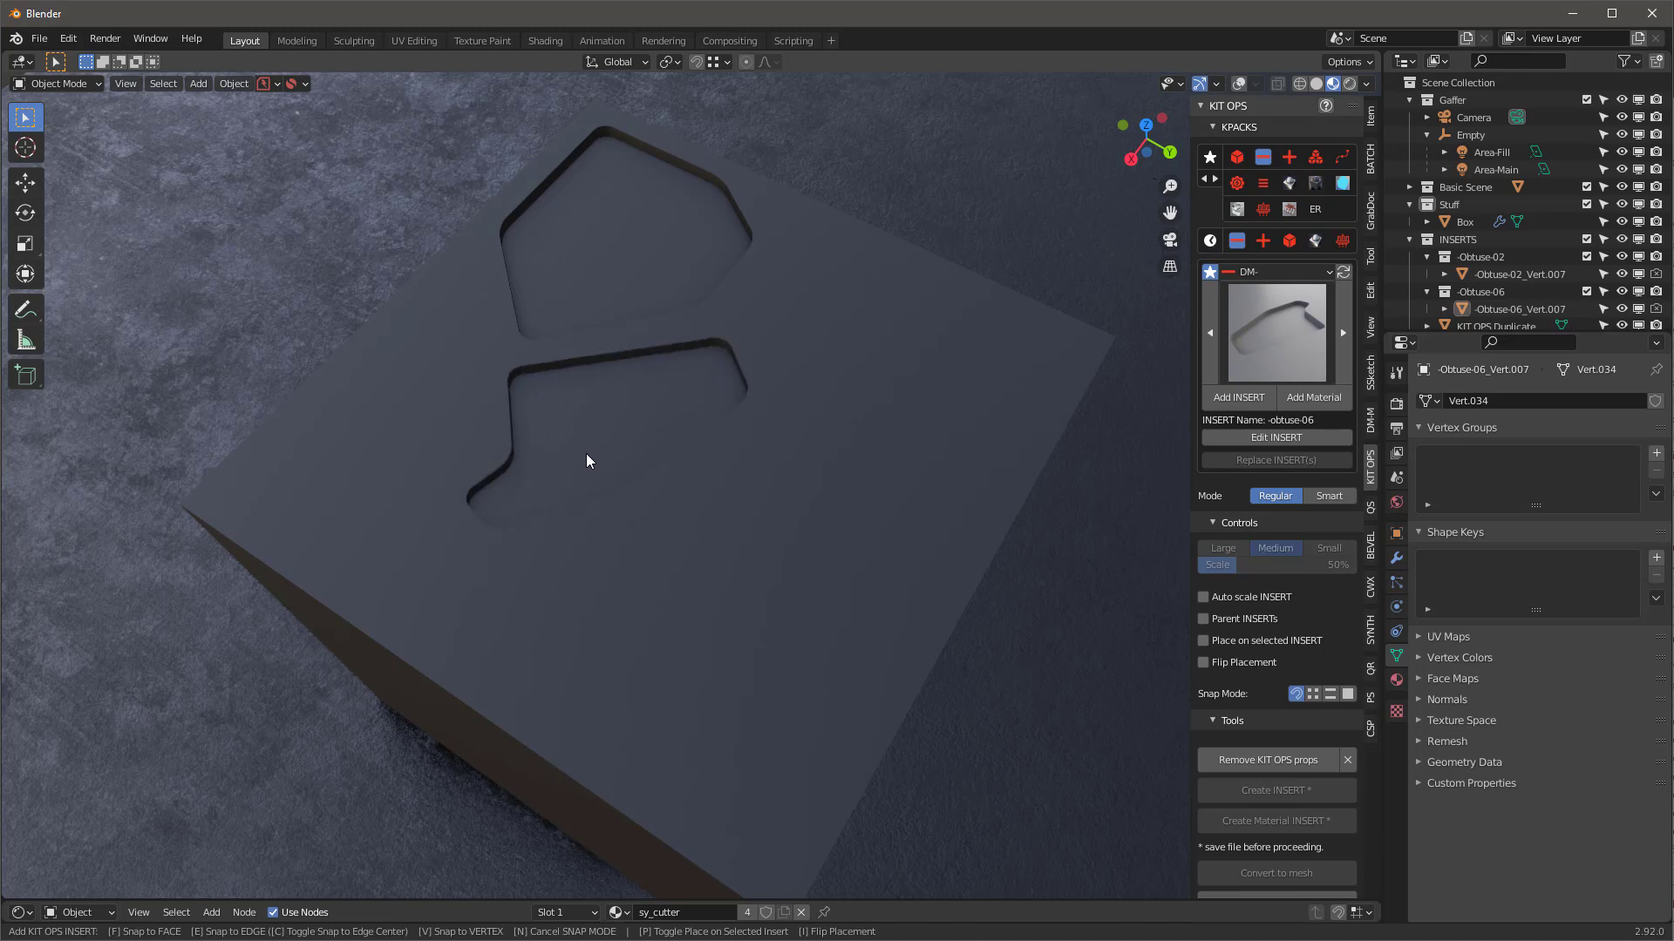
left_click(807, 370)
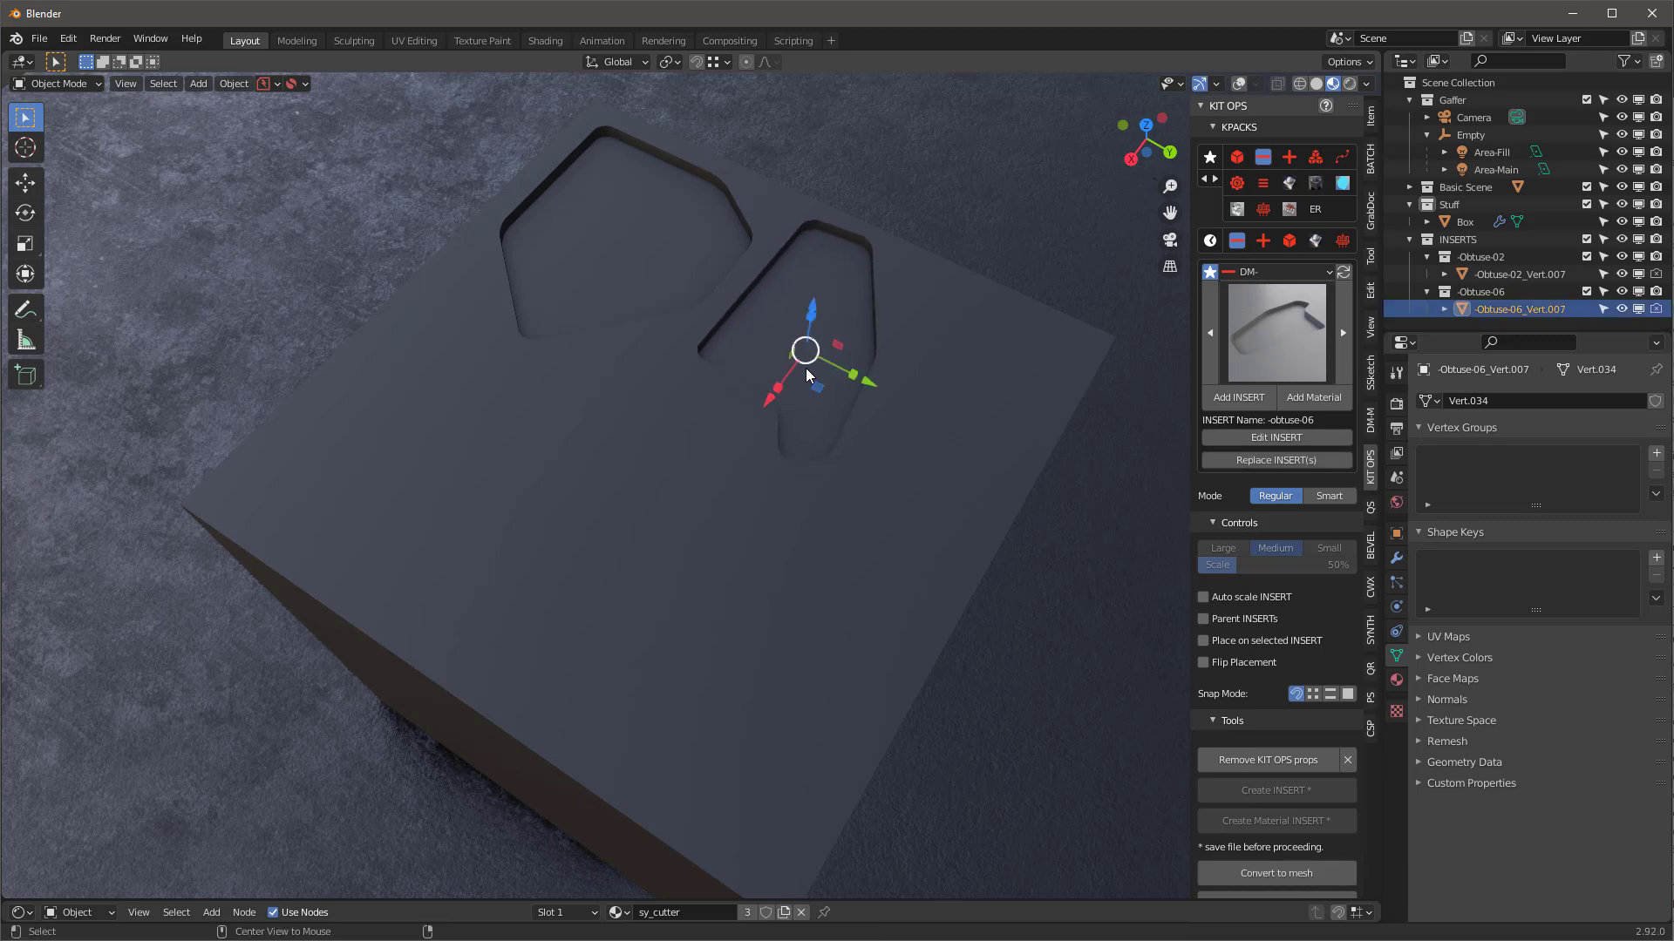
left_click(1259, 325)
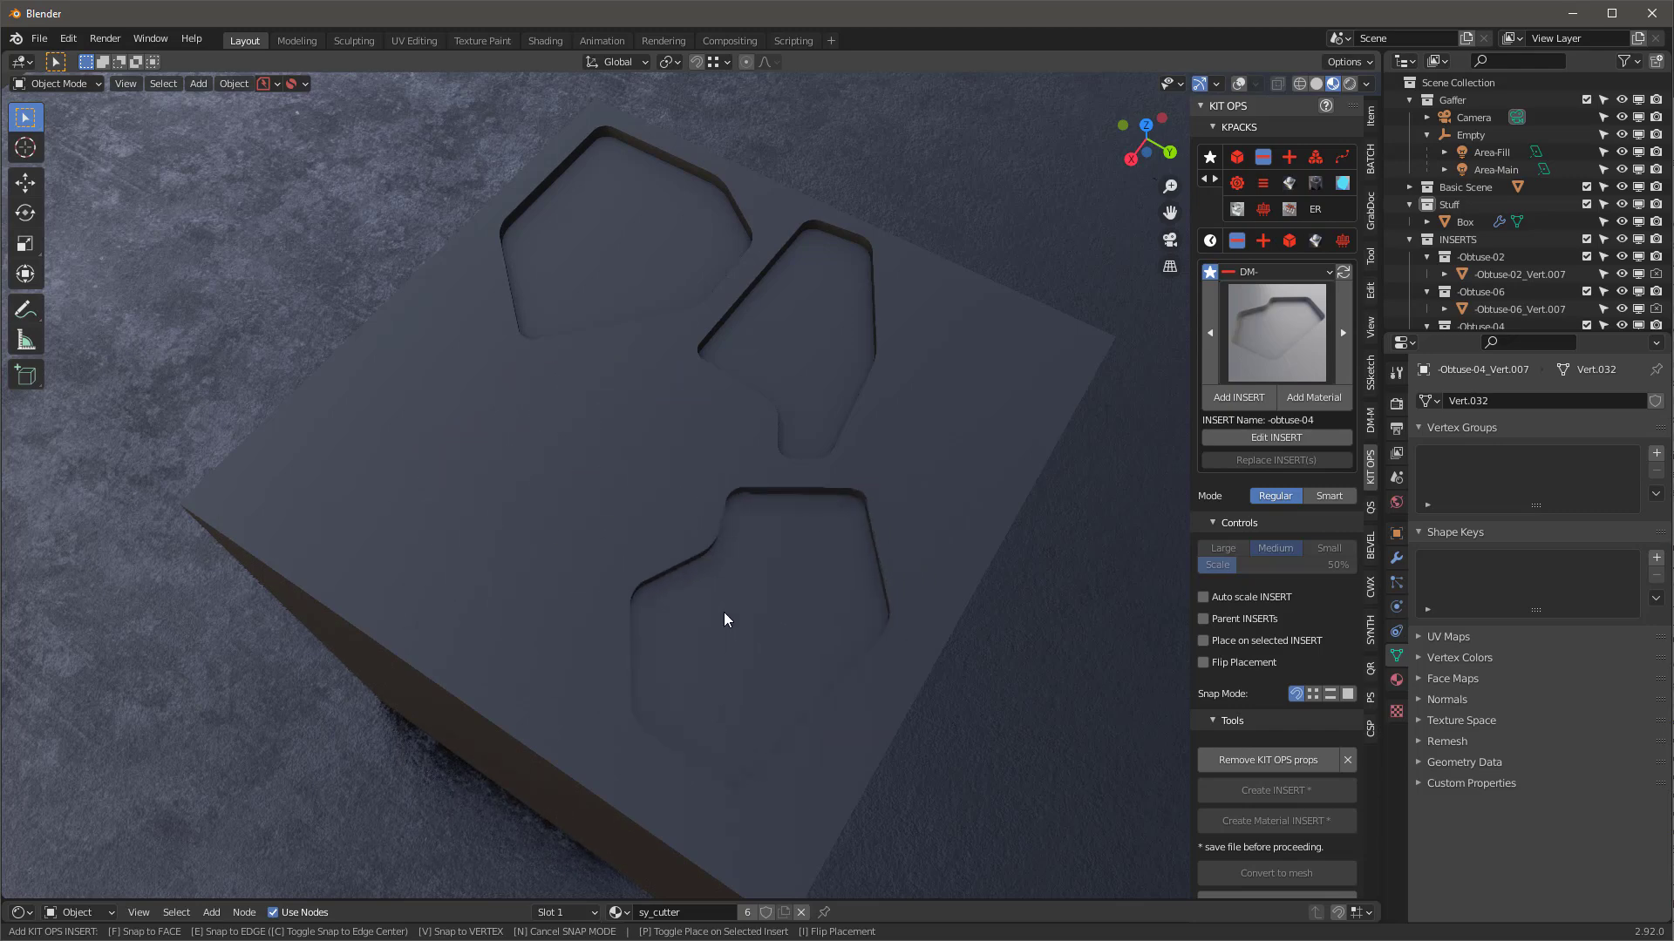
scroll(750, 606, "down", 3)
scroll(749, 613, "up", 3)
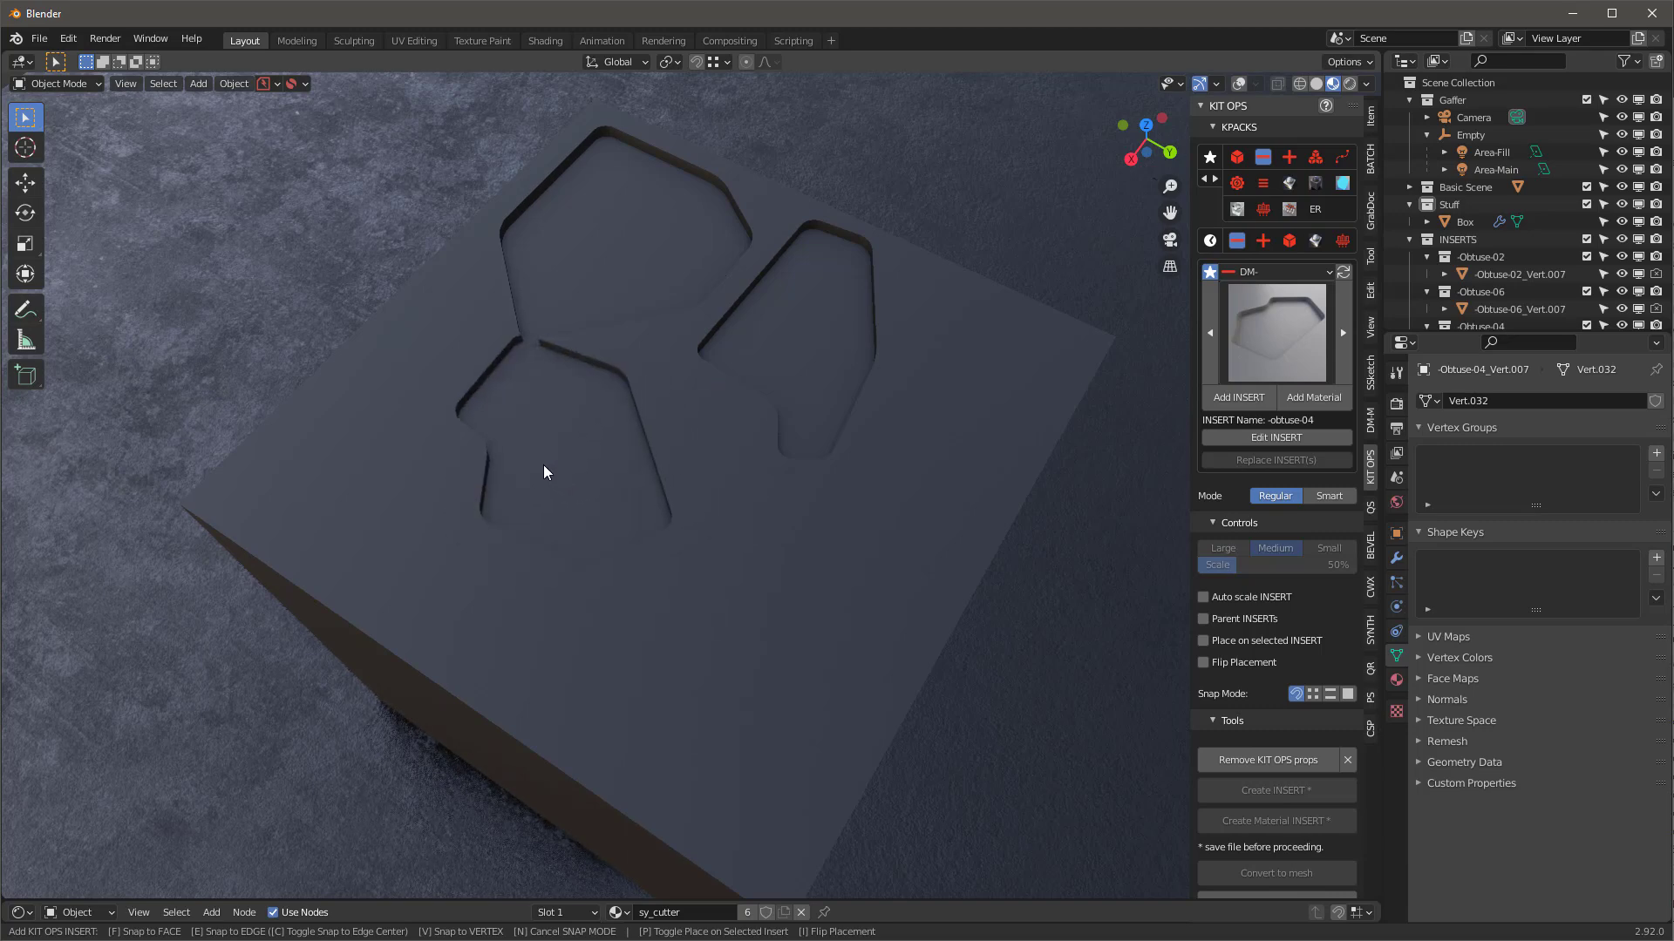
scroll(542, 464, "down", 5, "ctrl")
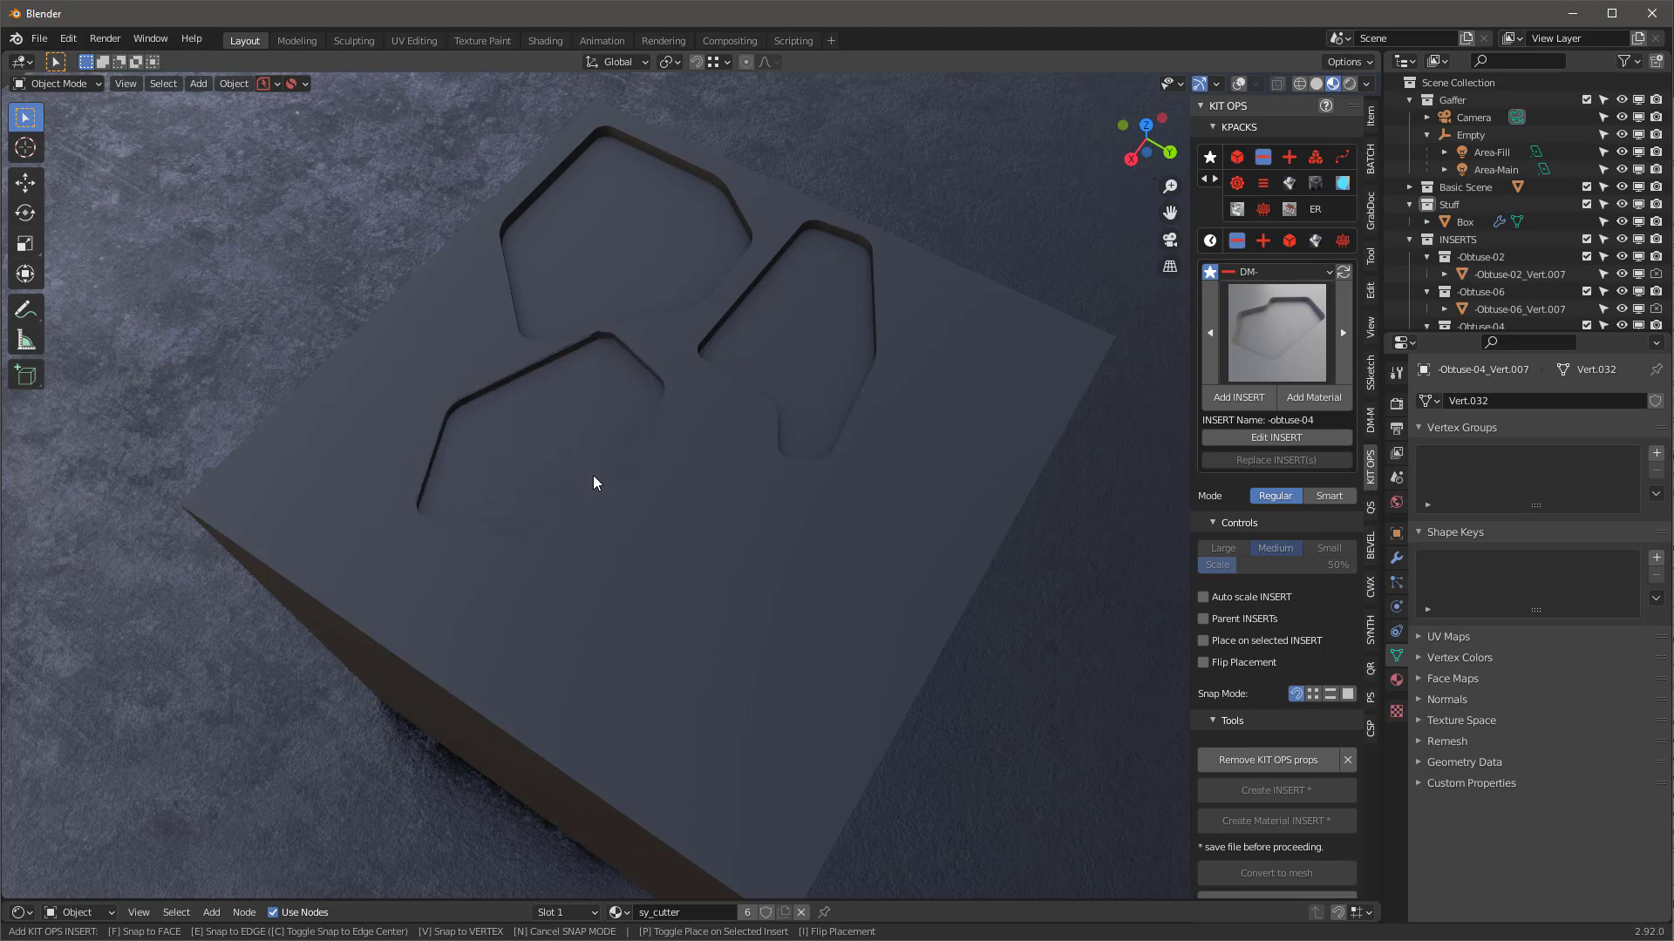
scroll(610, 488, "down", 3, "ctrl")
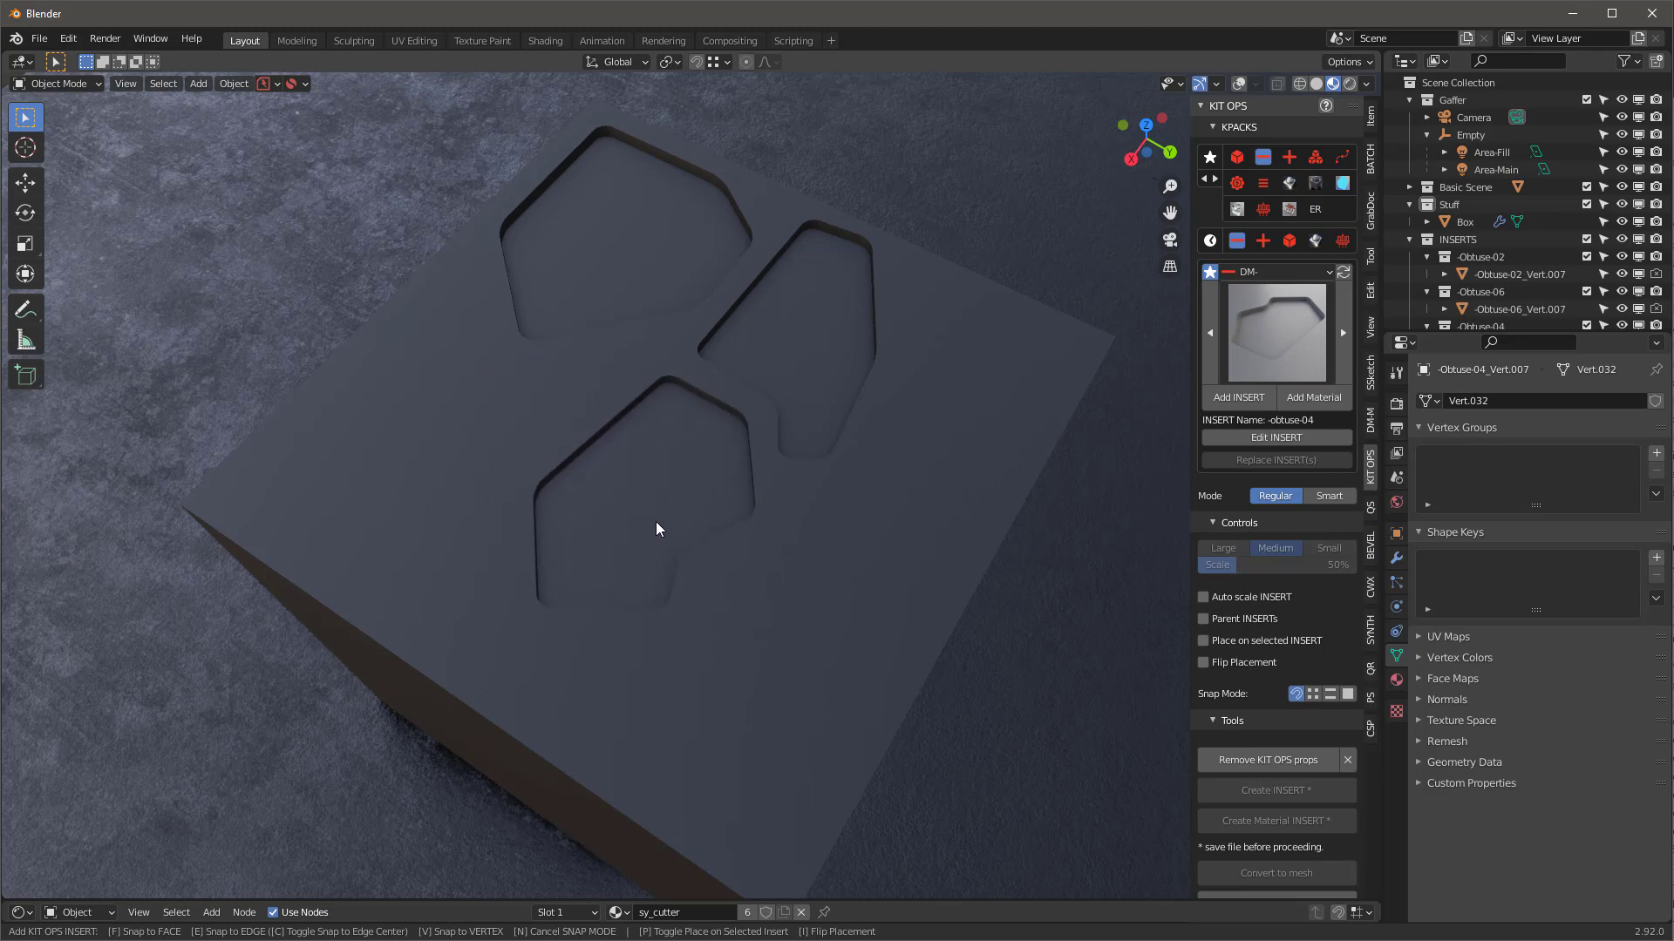
Place the -obtuse-04 cut, then add an -obtuse-07 cut on the left of the plate.
left_click(656, 524)
left_click(1276, 331)
left_click(1263, 396)
left_click(1263, 396)
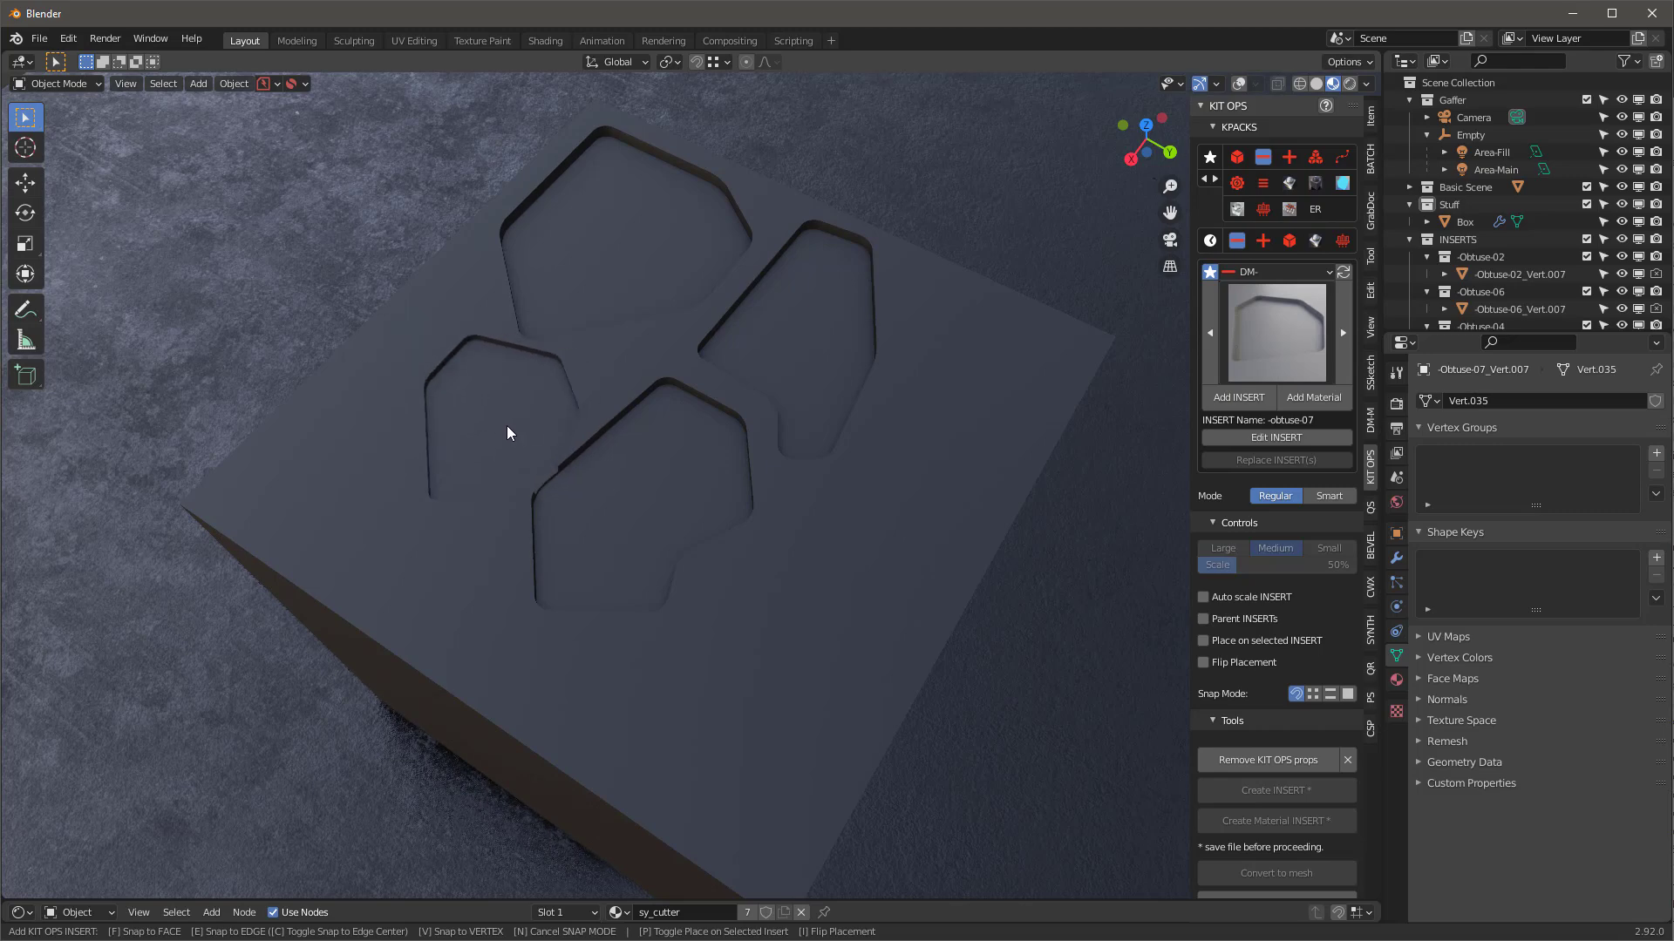
left_click(363, 476)
Add another -obtuse-06 cut lower on the plate and an -obtuse-05 cut at the upper right.
left_click(1276, 332)
left_click(979, 792)
left_click(1255, 396)
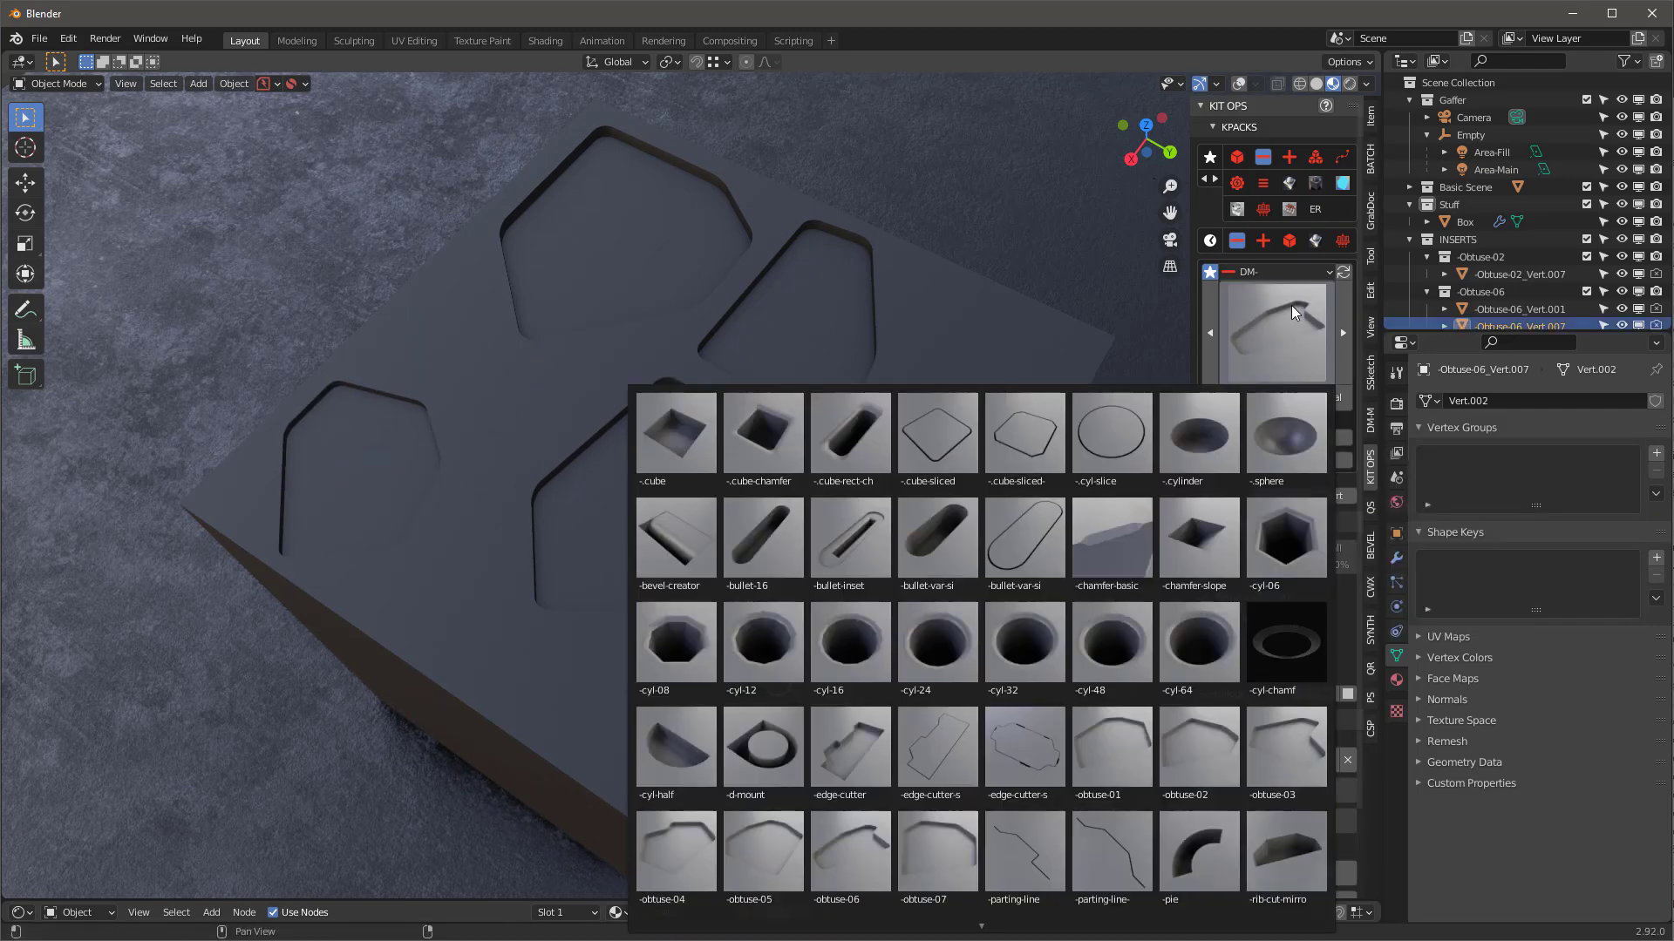
left_click(763, 850)
left_click(1239, 396)
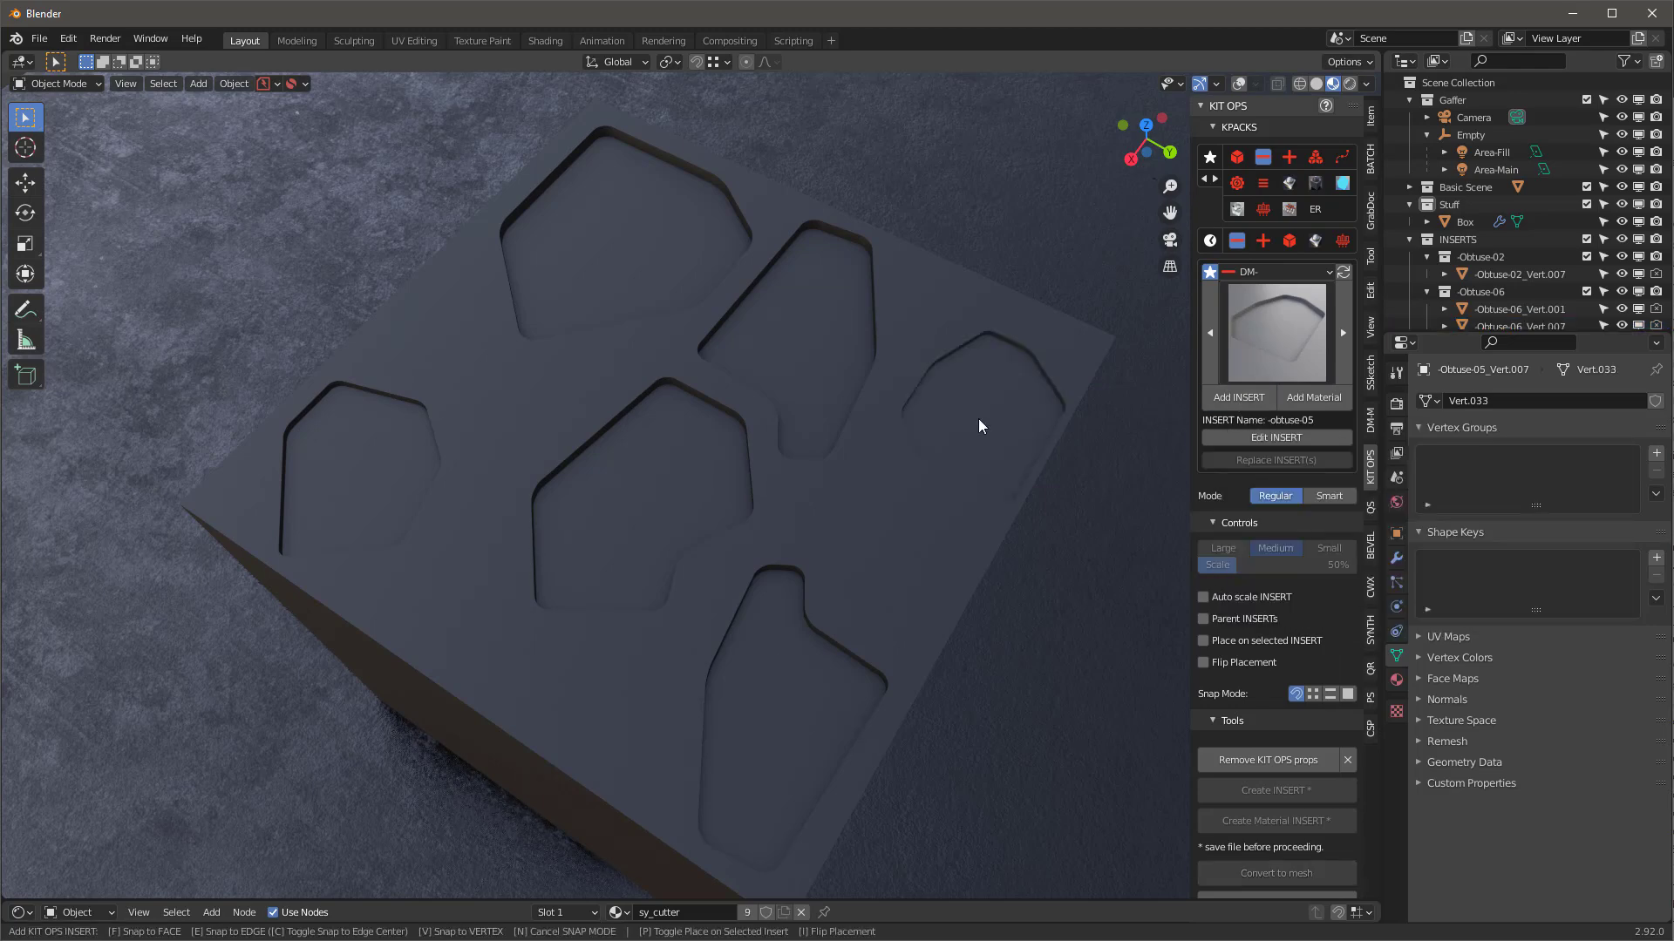
left_click(985, 374)
Add a small -obtuse-03 cut on the right side of the plate.
left_click(1263, 340)
left_click(1306, 750)
left_click(1239, 397)
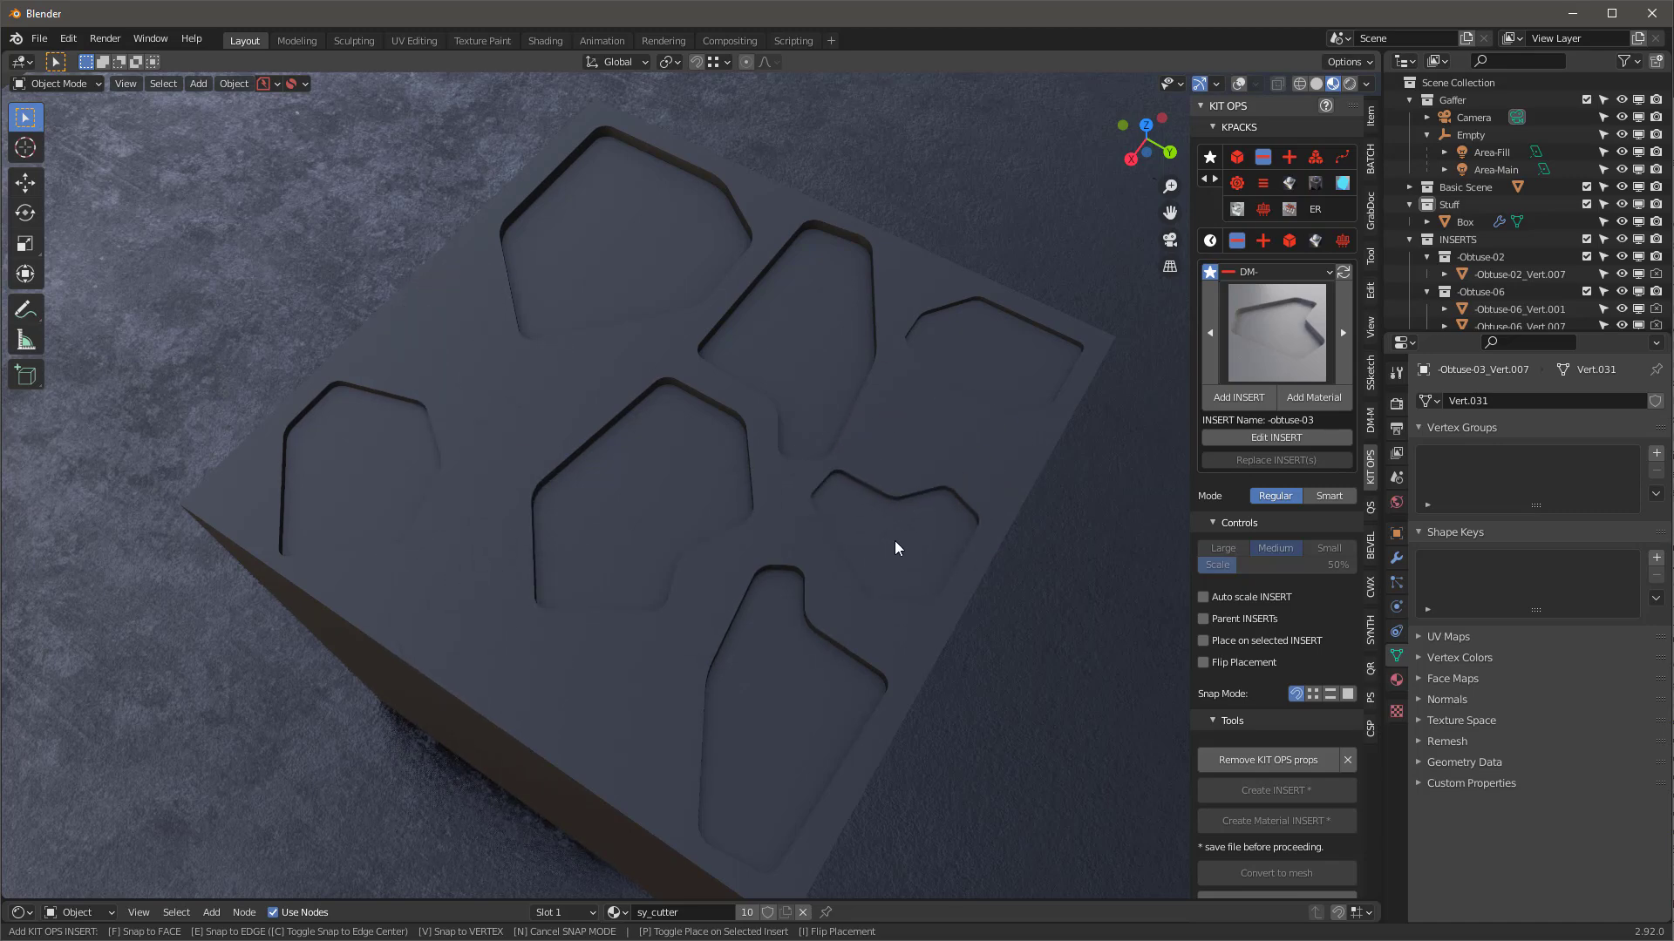
left_click(895, 541)
middle_click_drag(894, 541, 904, 403)
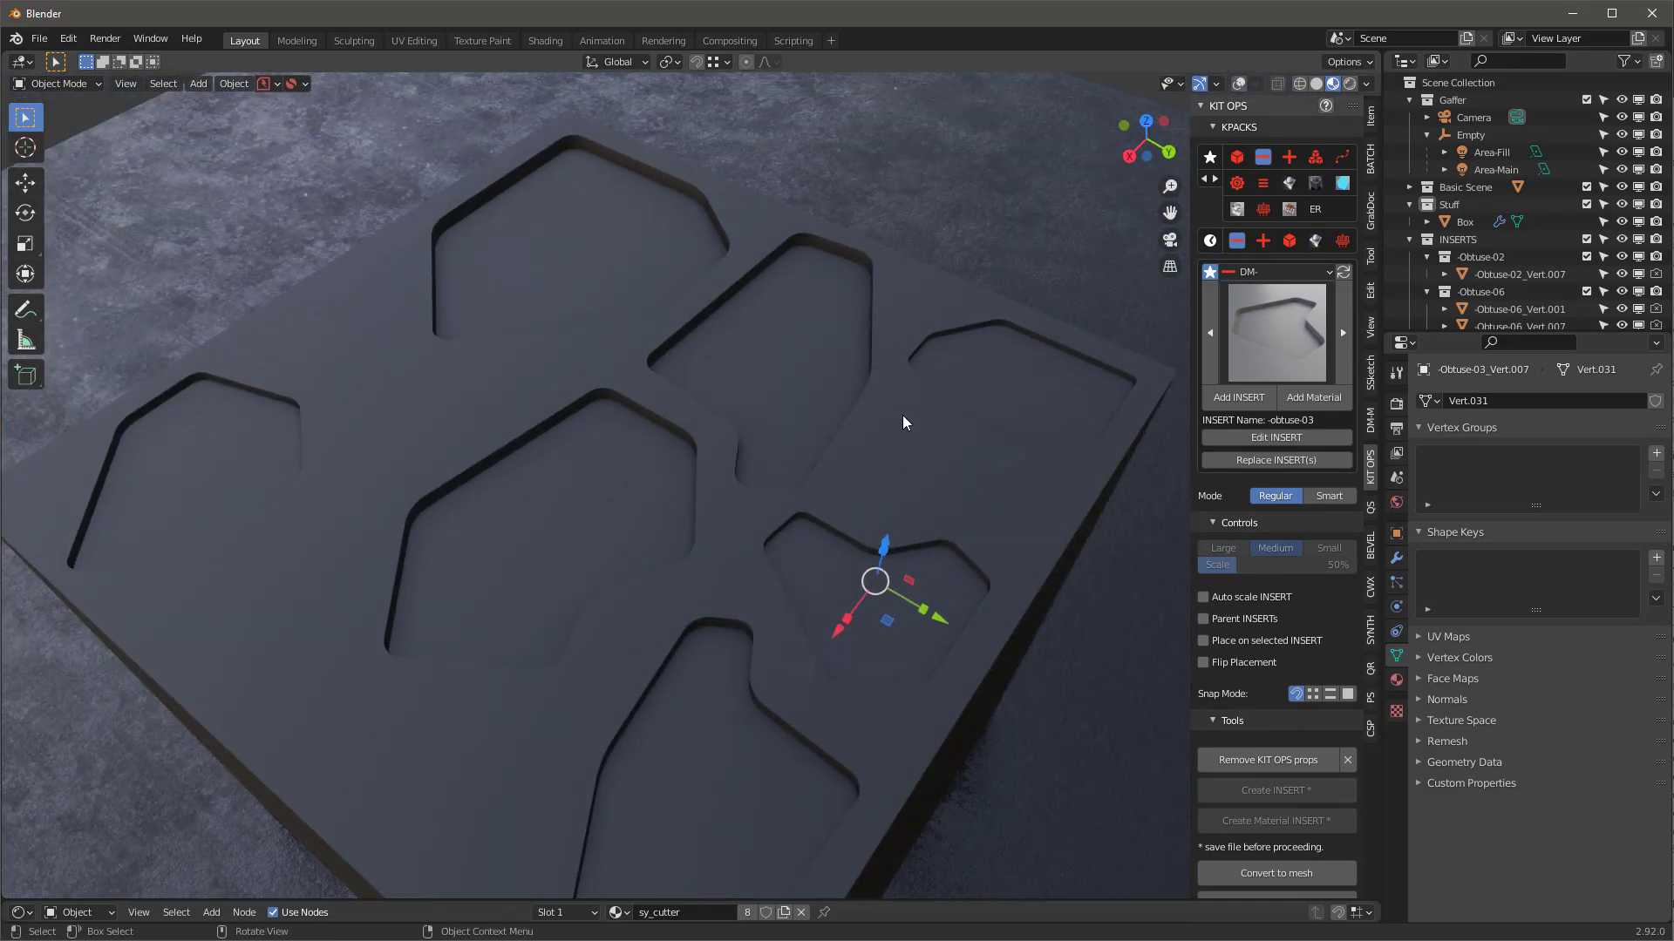
left_click(1290, 350)
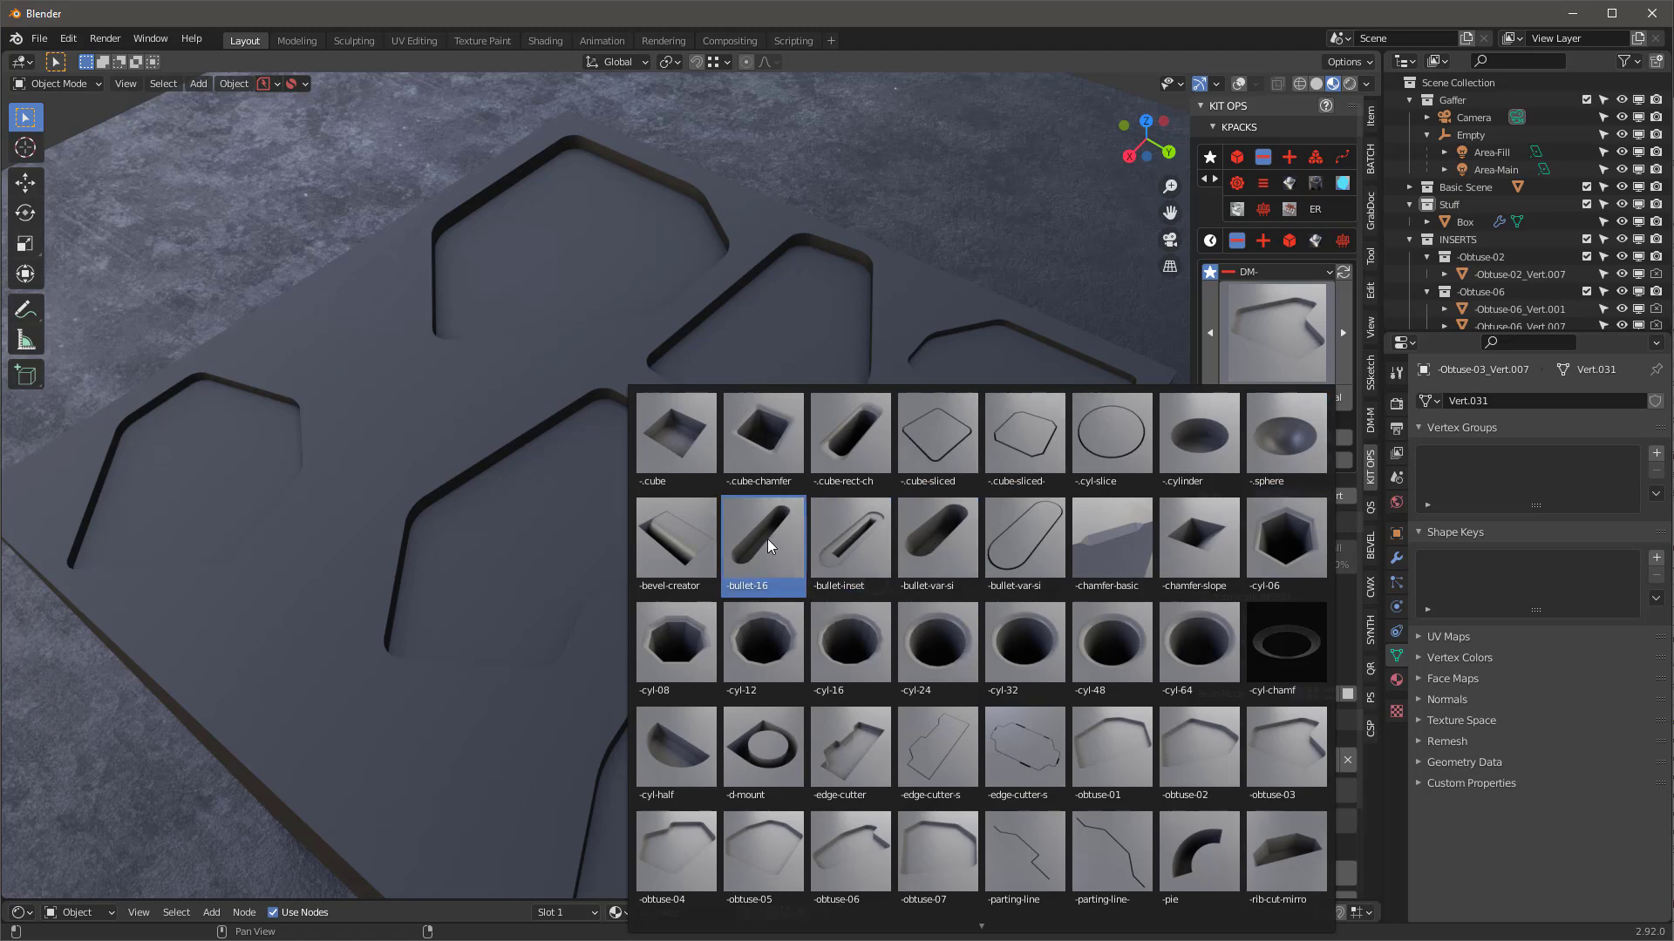
Choose -bullet-16 and place rotated slot cuts at the recess edges and walls.
left_click(745, 567)
scroll(882, 436, "down", 5)
scroll(882, 436, "up", 7)
scroll(880, 443, "down", 2)
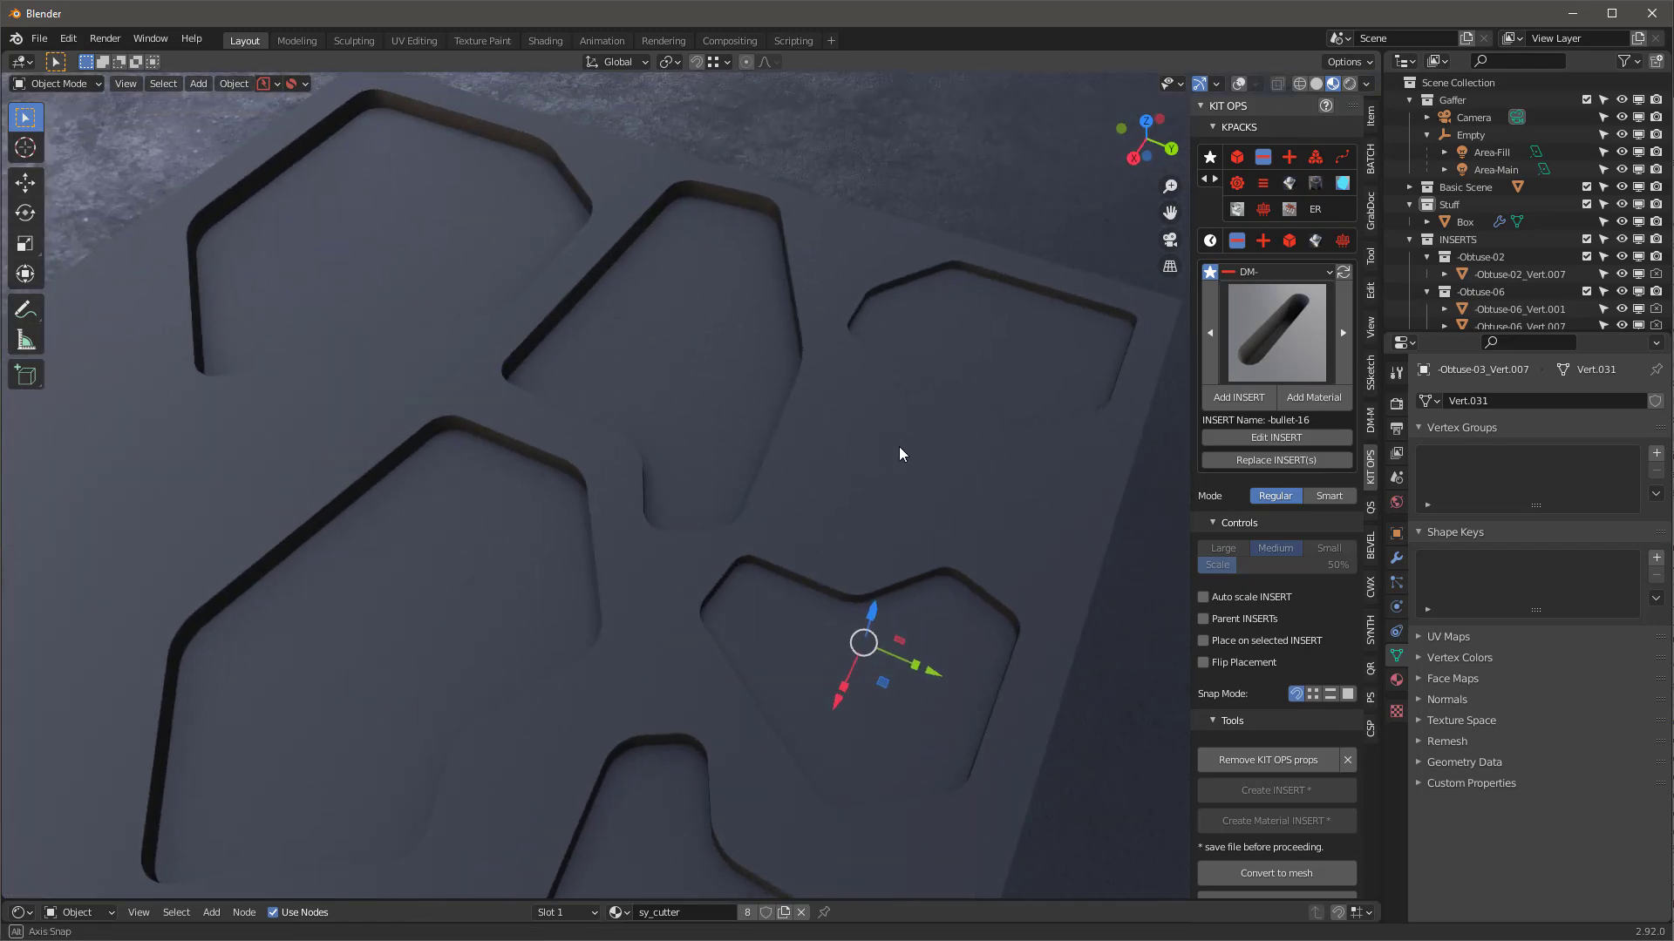
left_click(1247, 396)
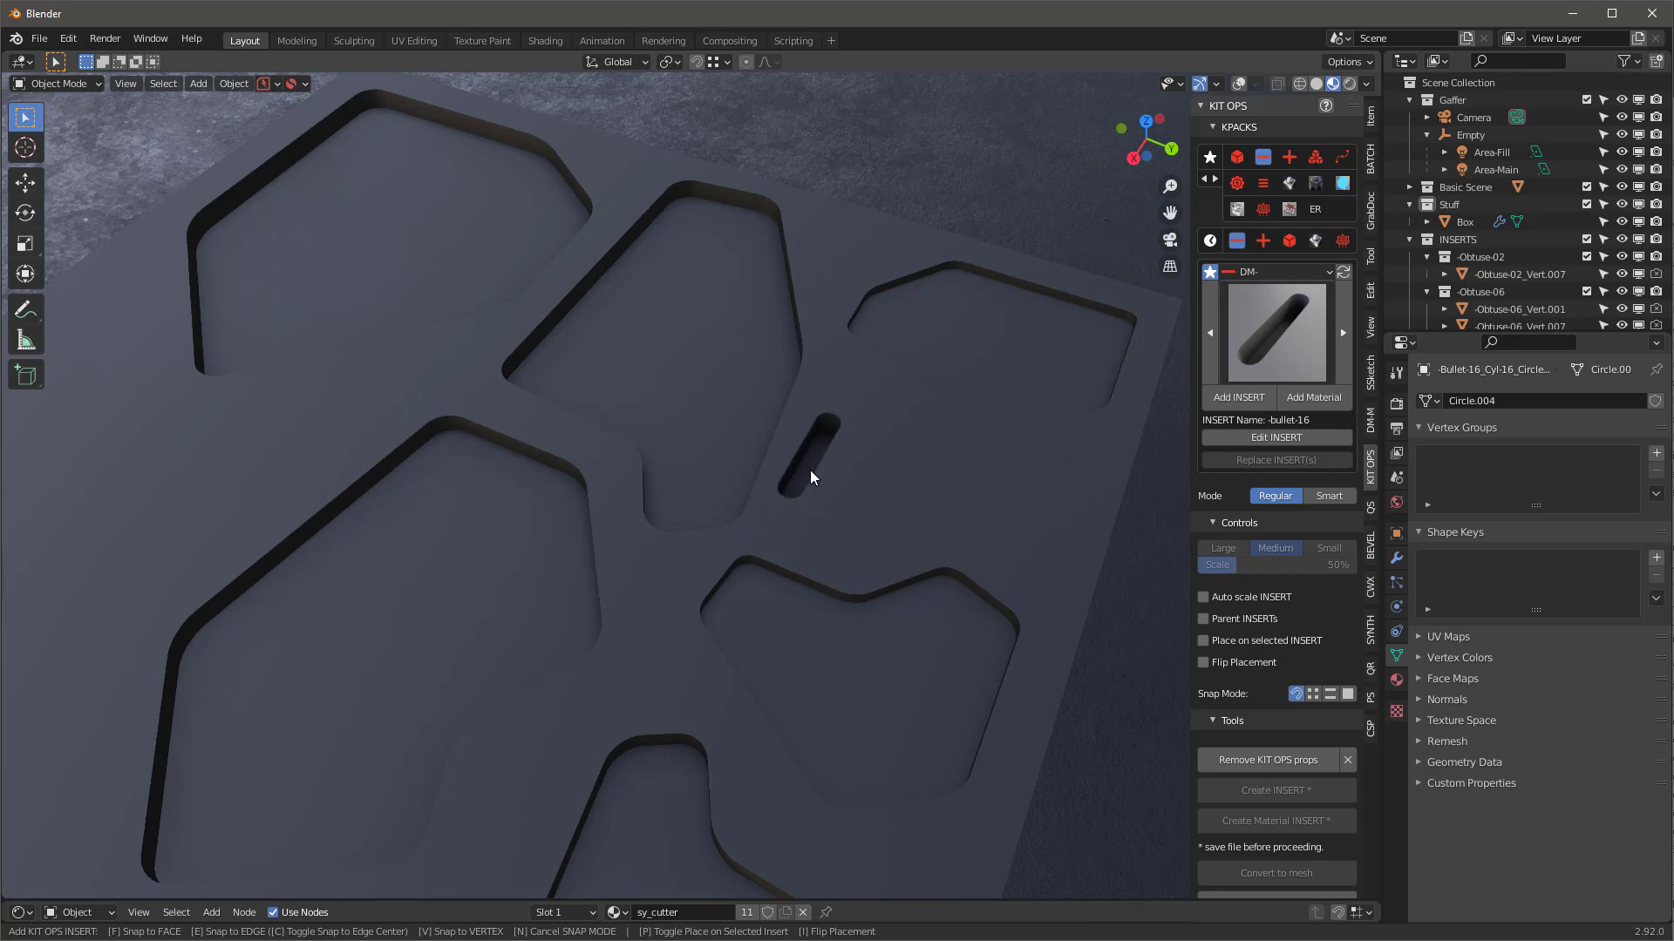
scroll(810, 477, "up", 2, "ctrl")
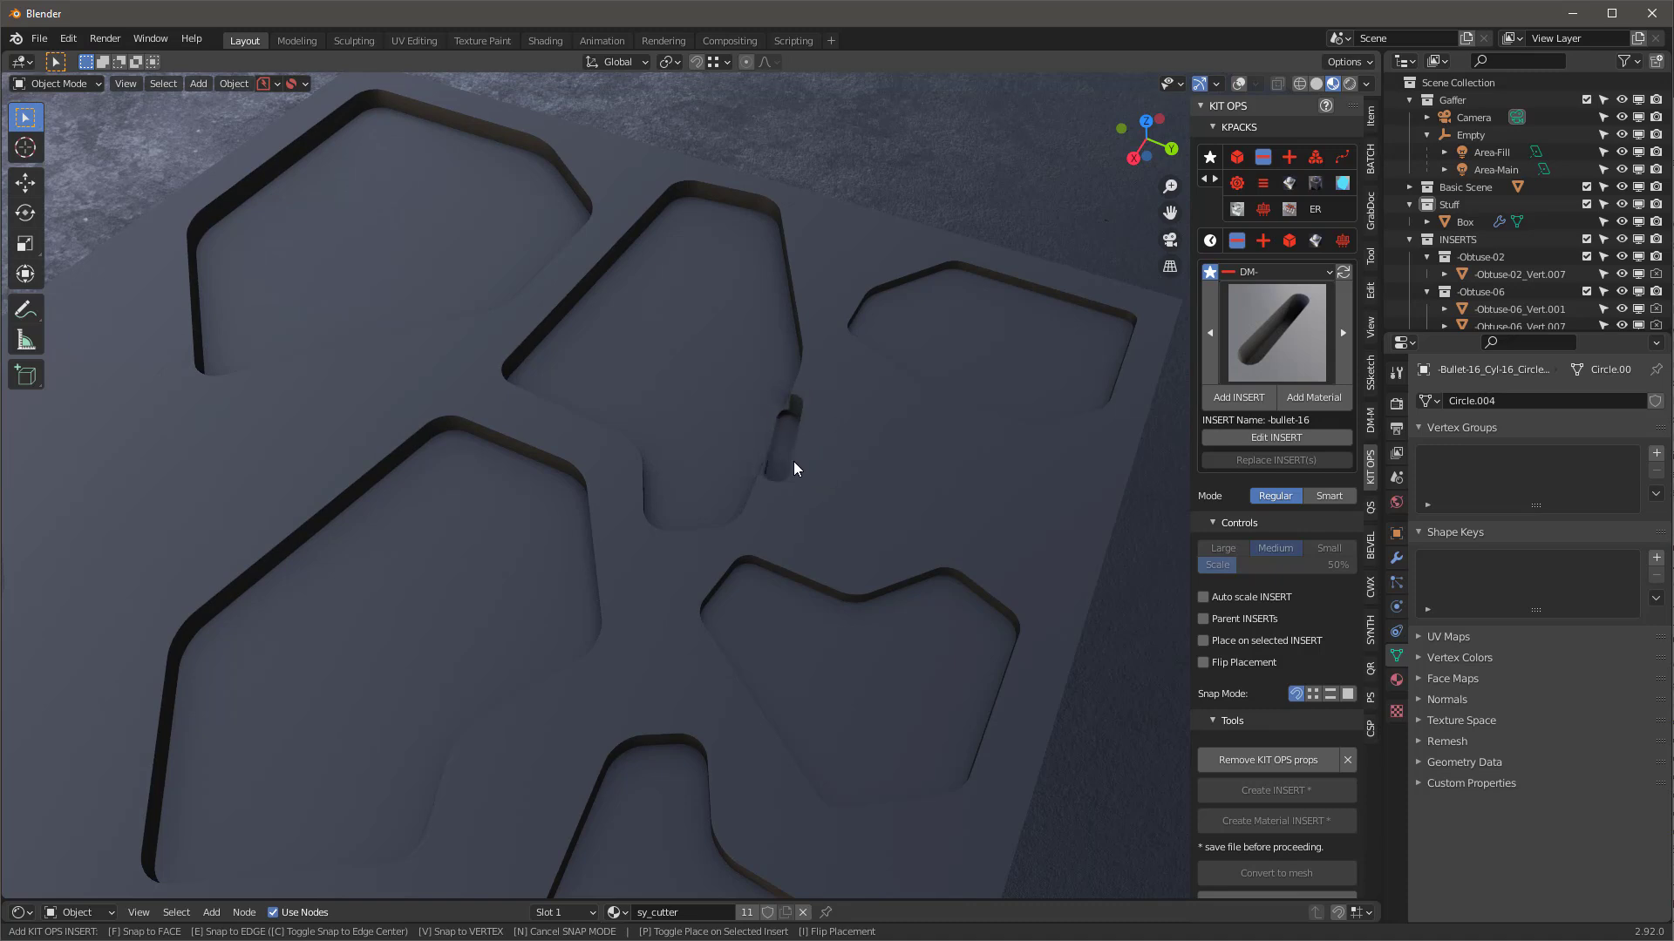
left_click(791, 579)
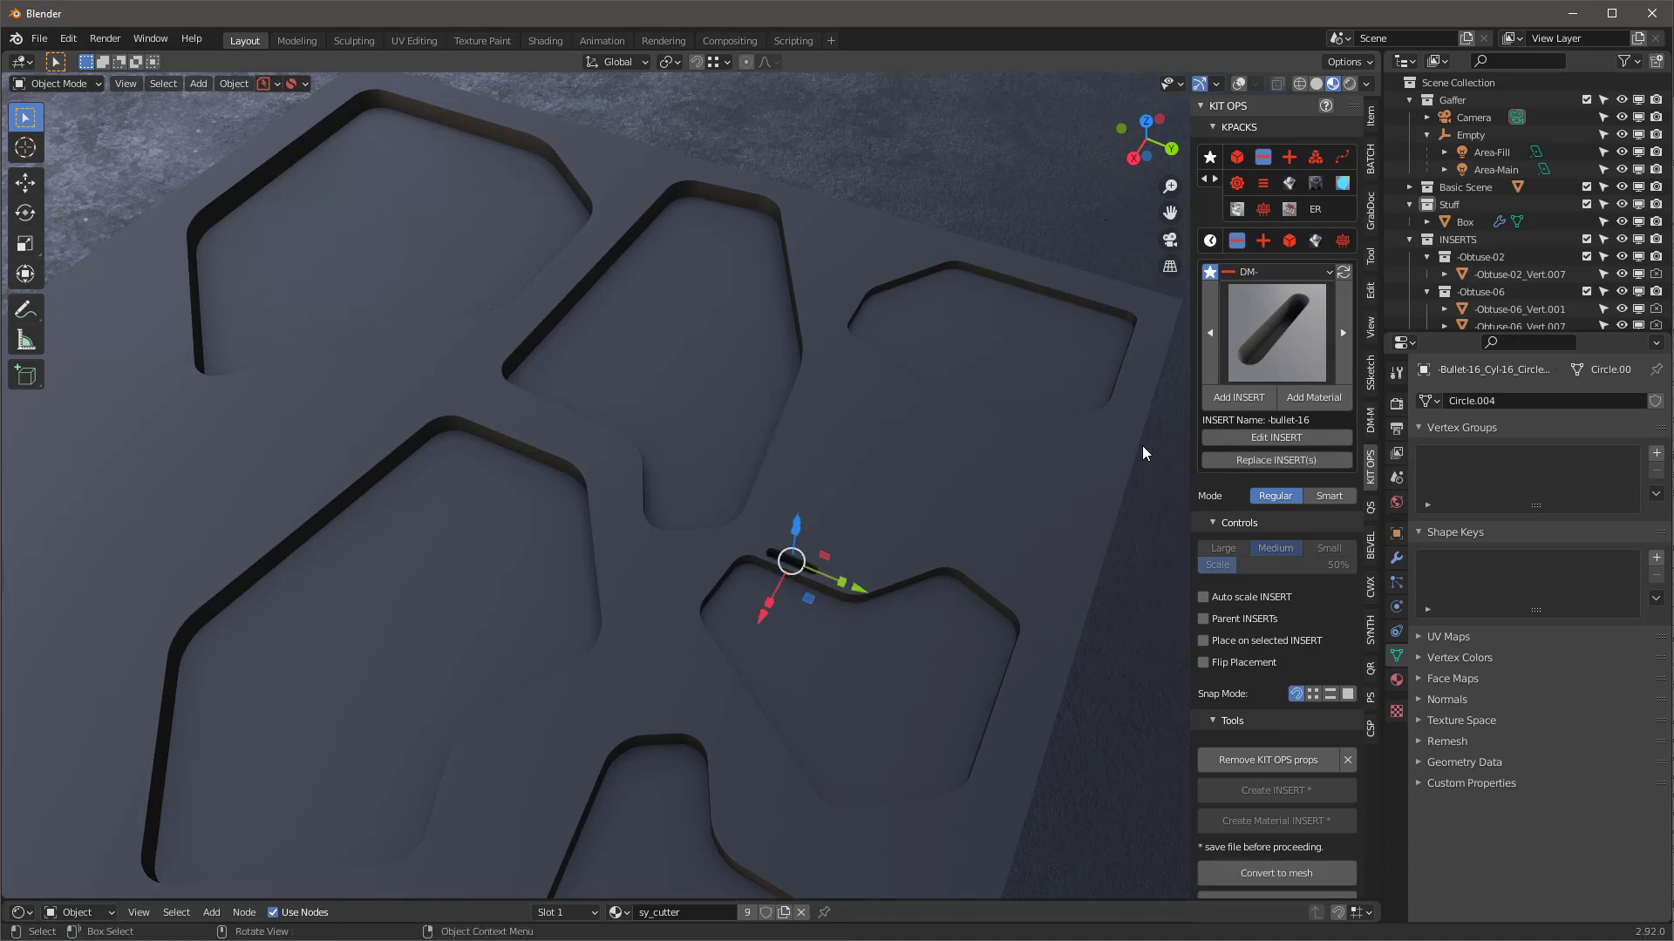
left_click(1252, 400)
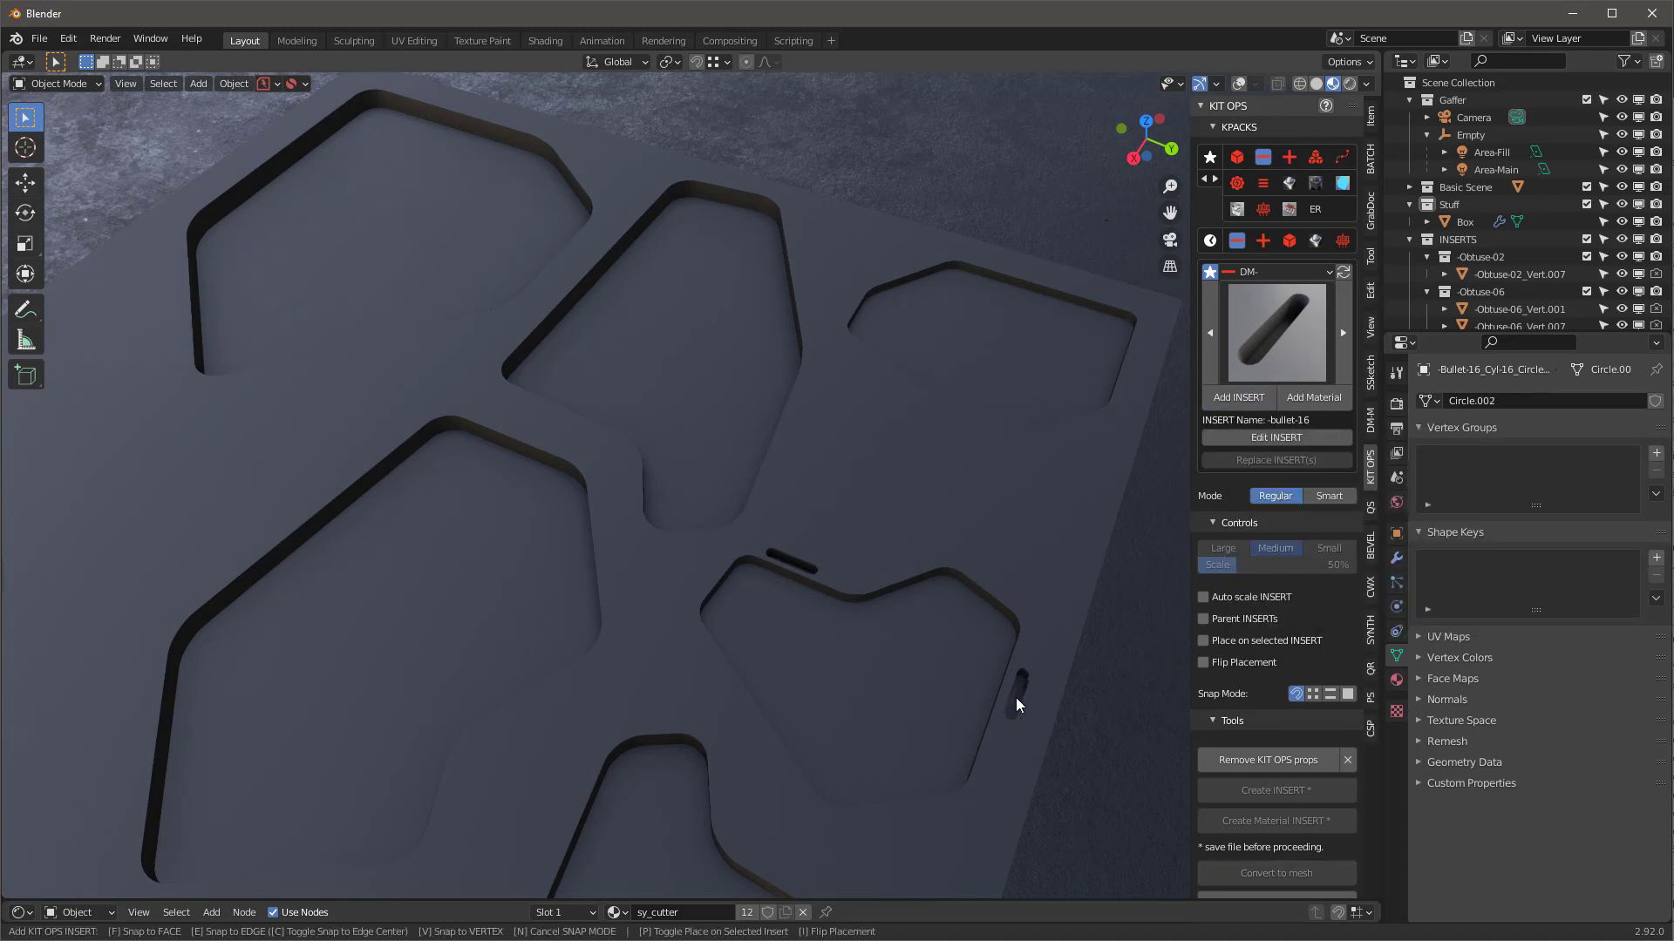
left_click(1027, 687)
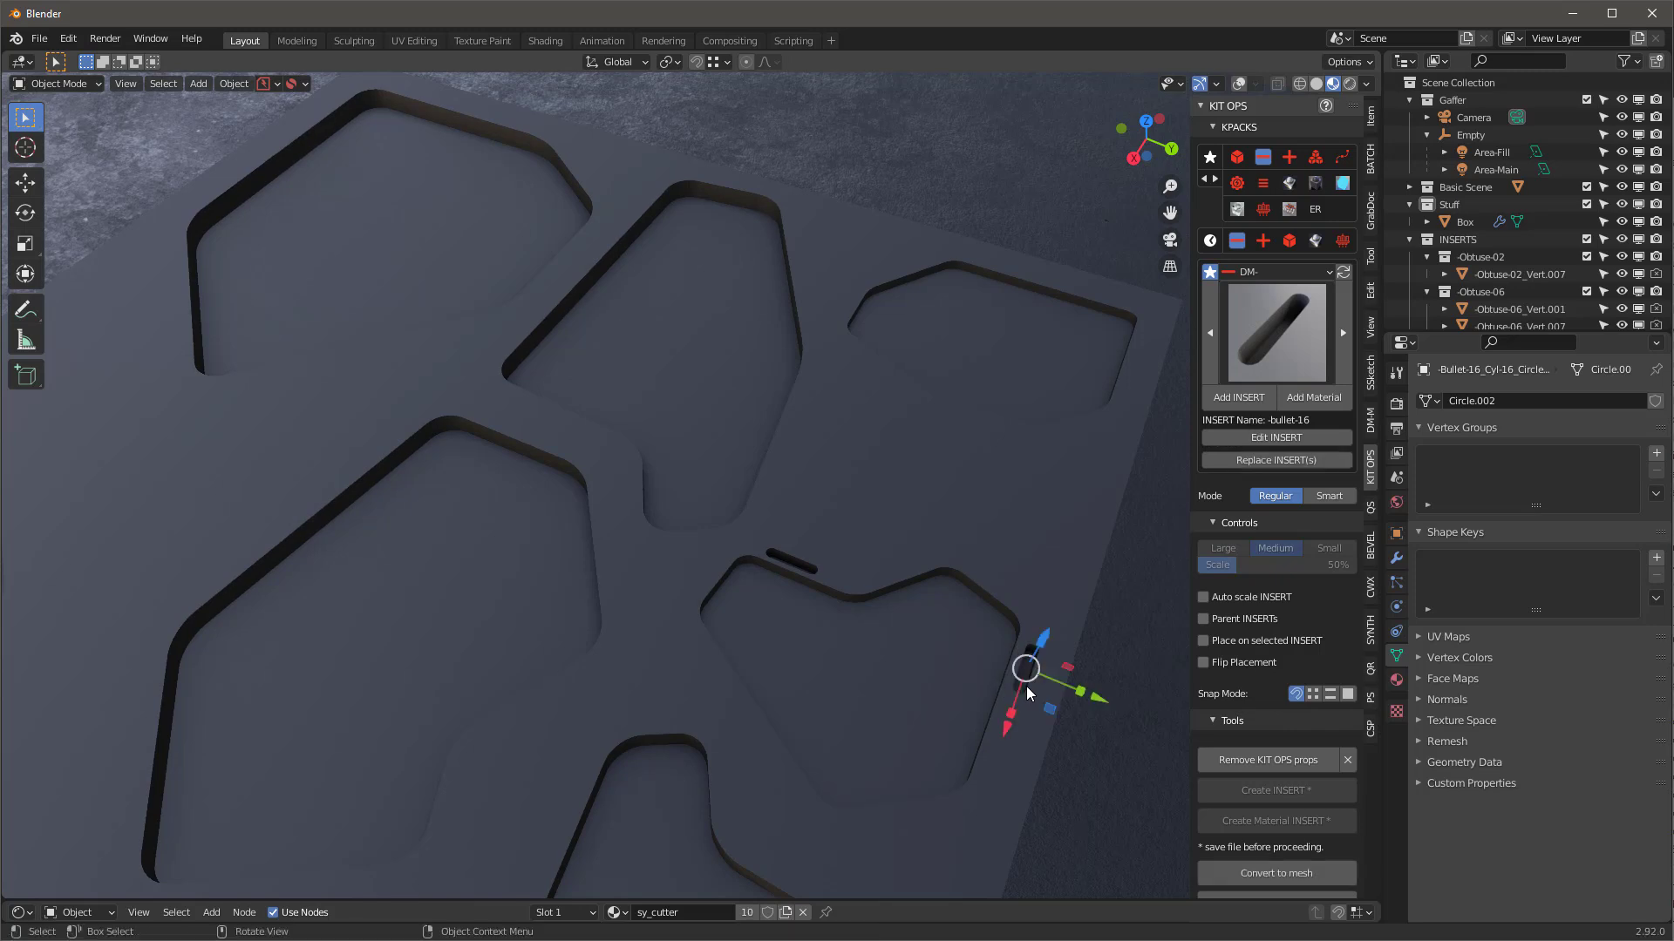
Place two more bullet-16 slots at a recess edge and switch placement to Smart mode.
left_click(1257, 400)
left_click(582, 267)
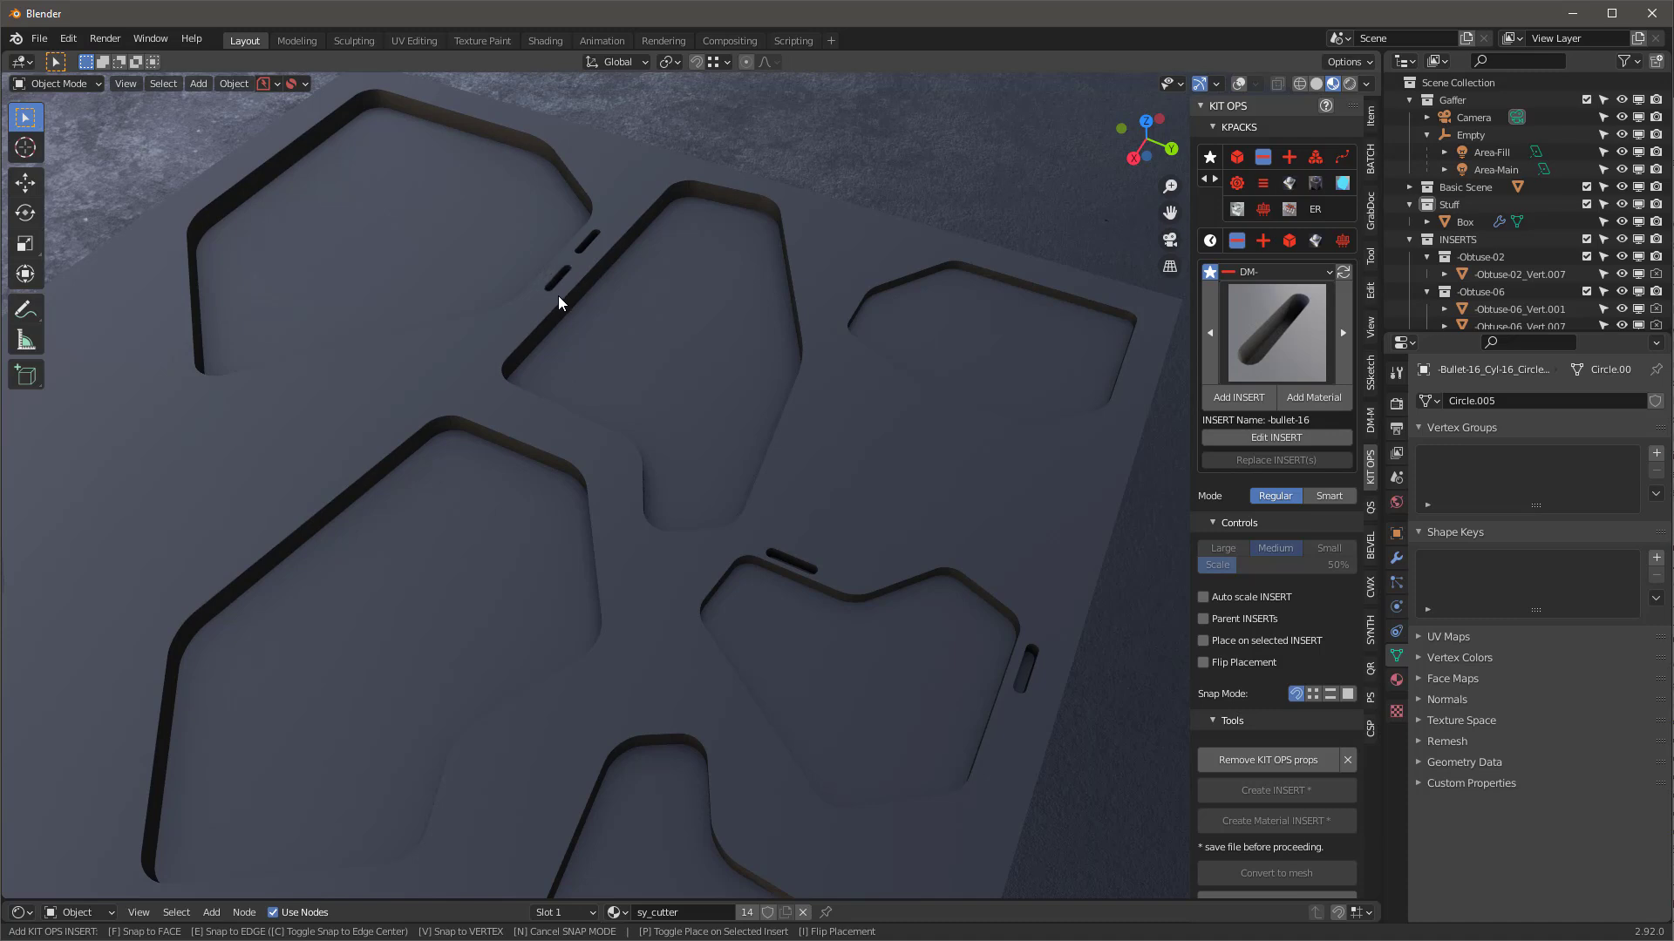
left_click(557, 296)
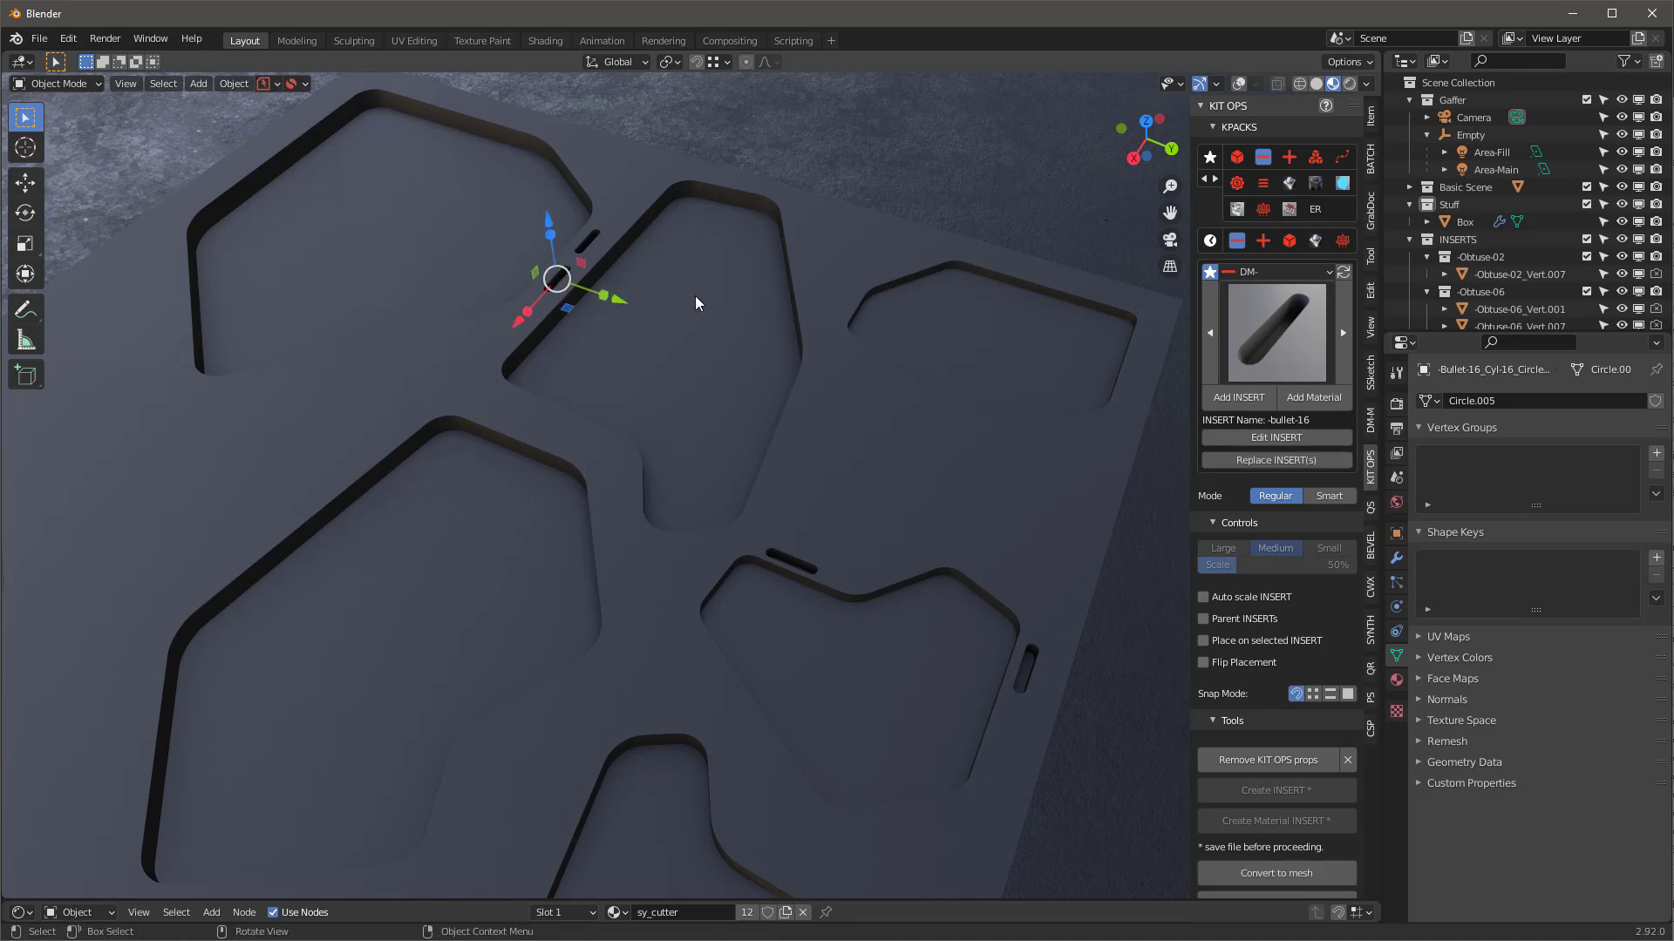
left_click(1326, 496)
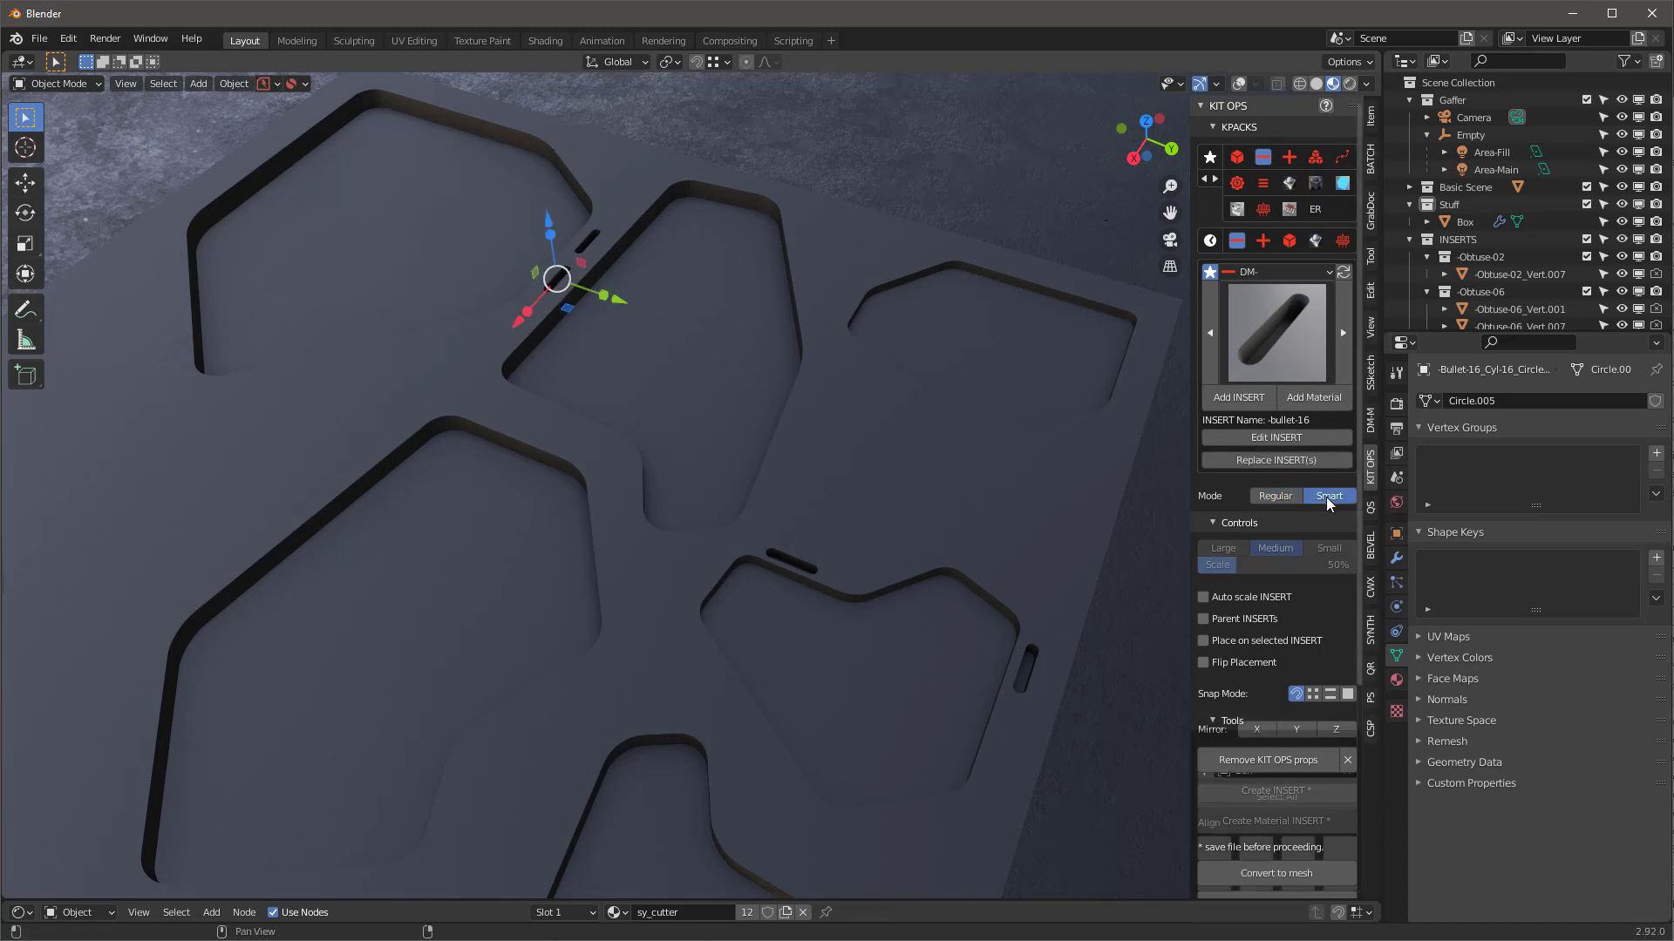
Place further bullet-16 slots around the top-left recess, along recess edges, and on the plate's right side.
left_click(1252, 396)
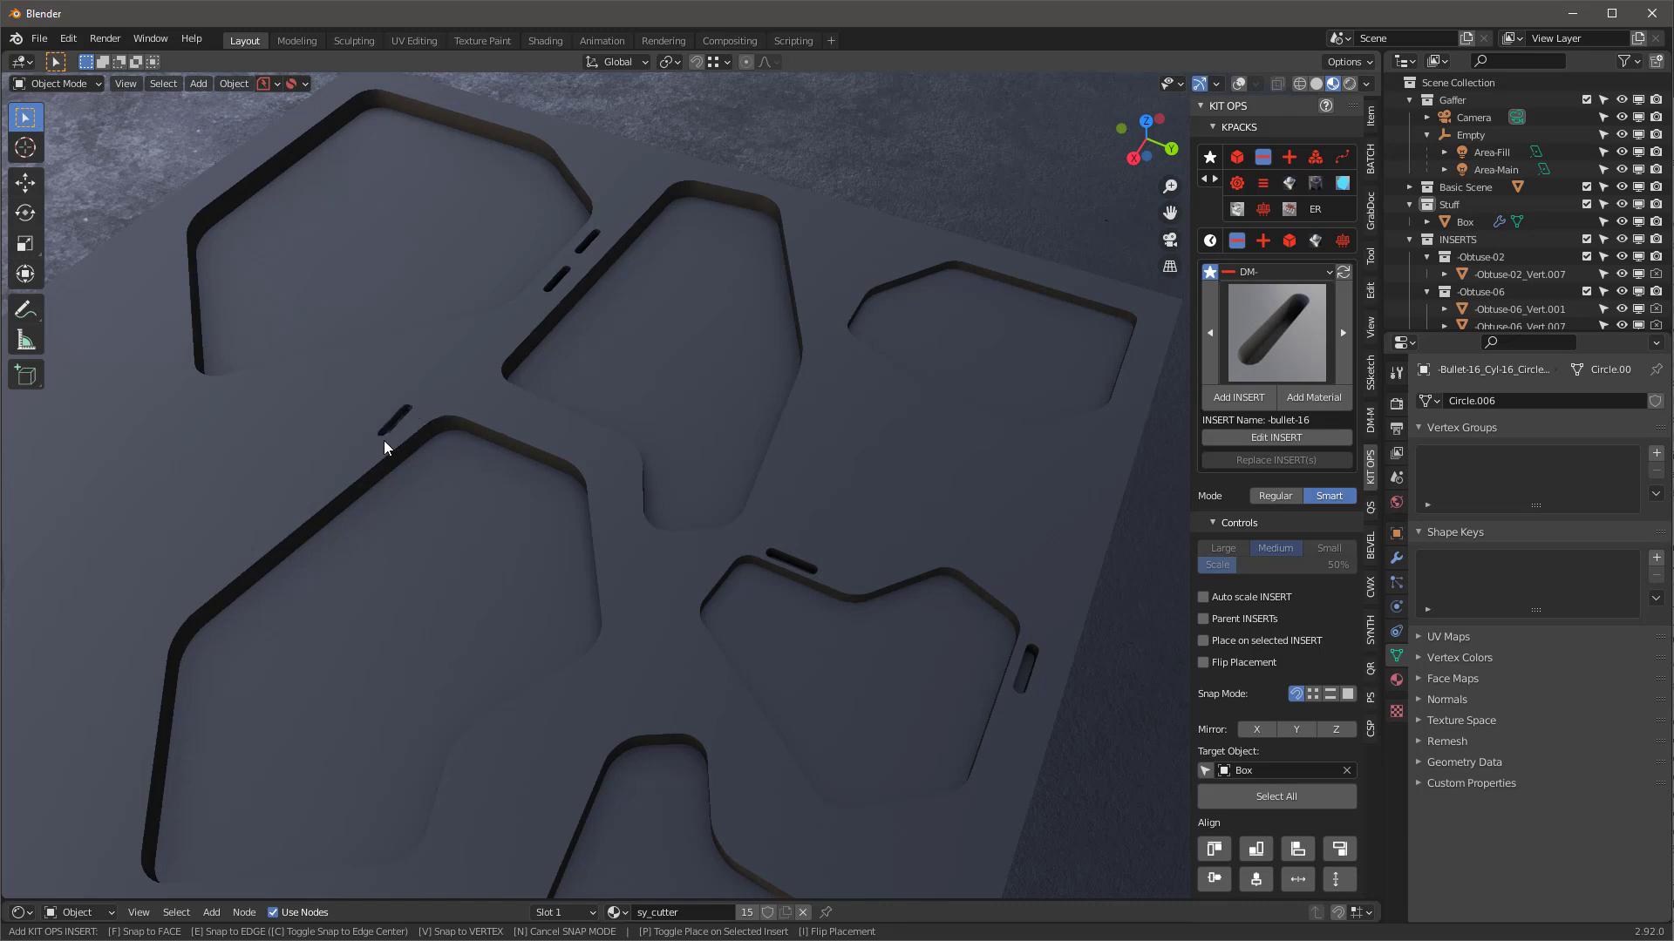
left_click(207, 206)
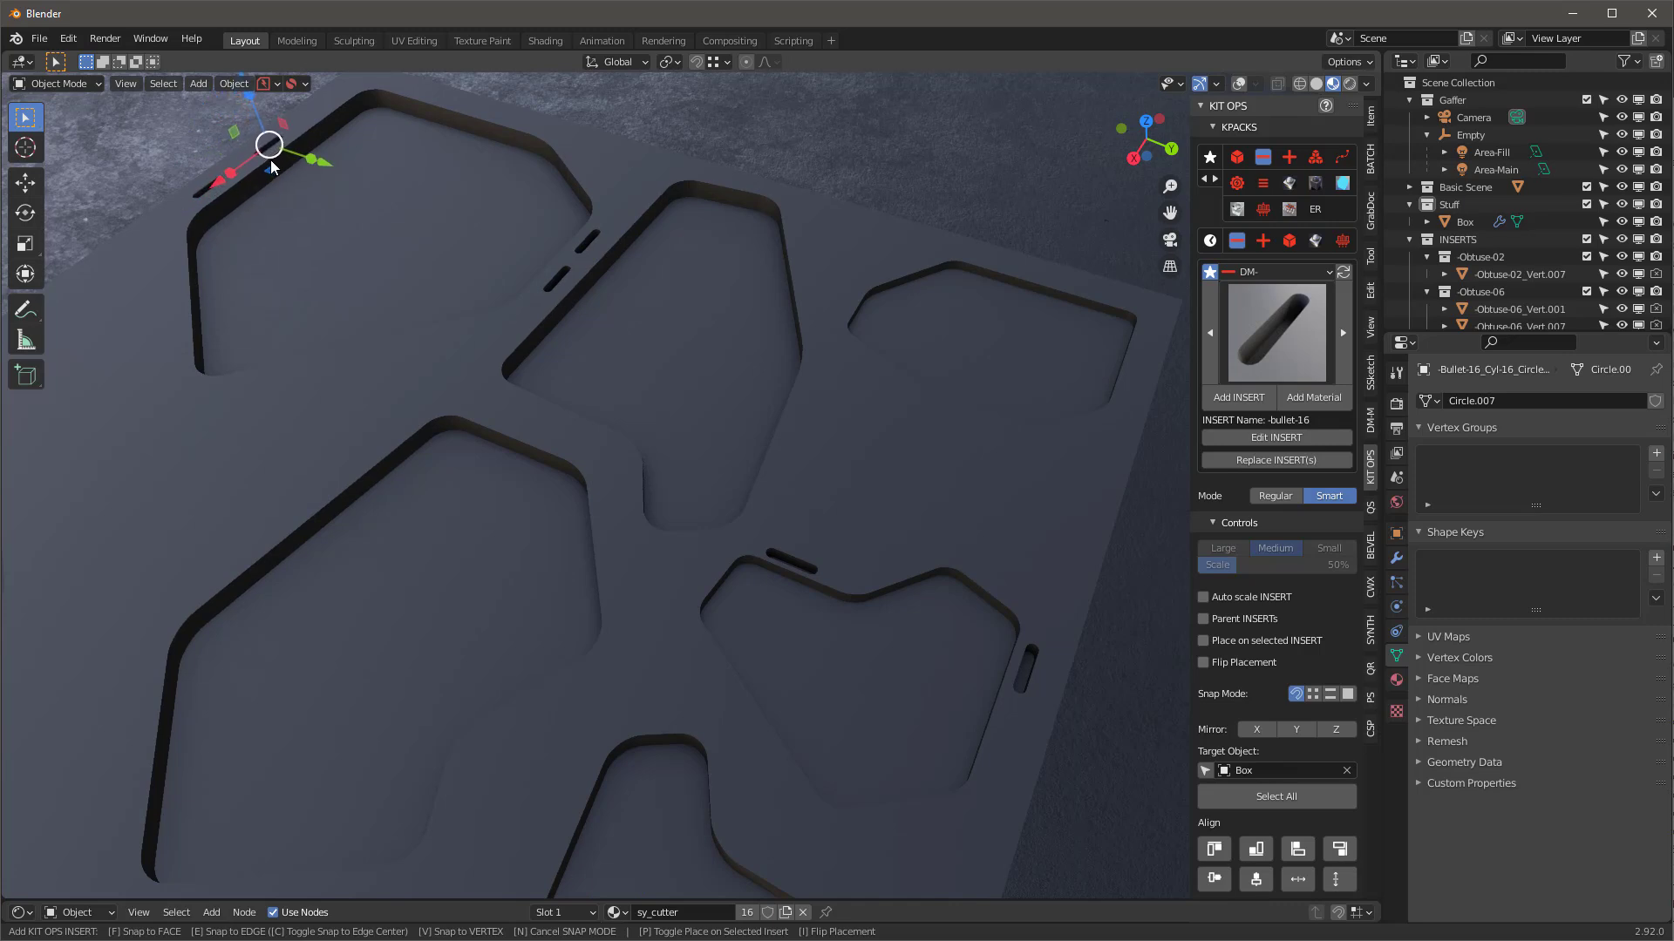
left_click(272, 168)
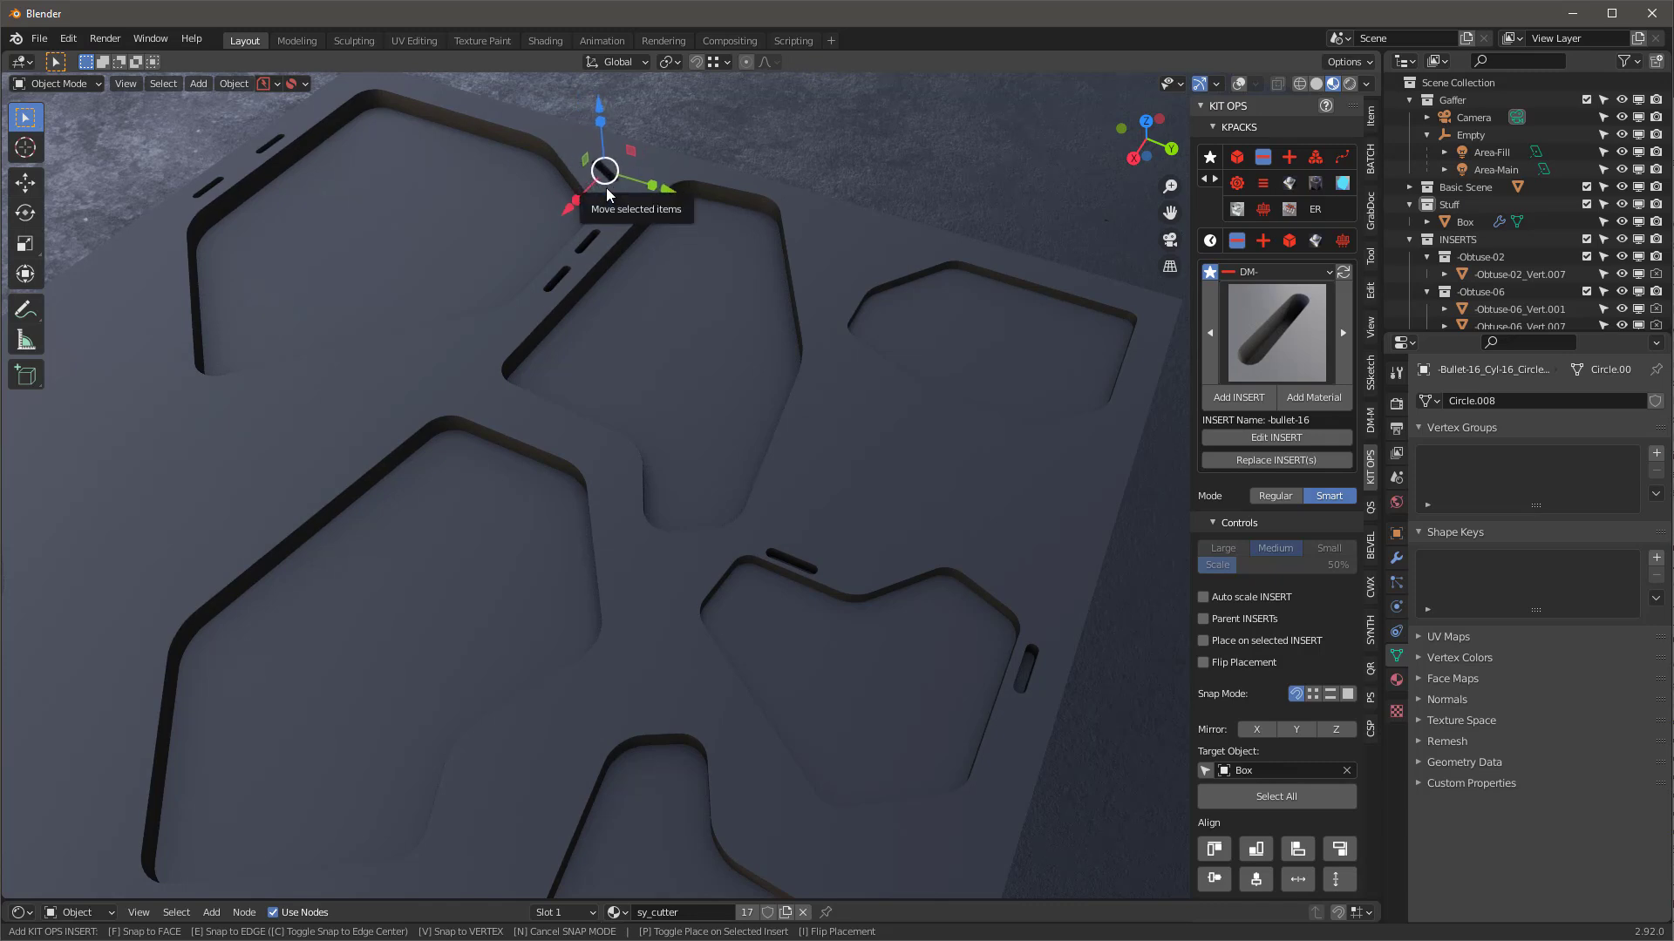
left_click(606, 188)
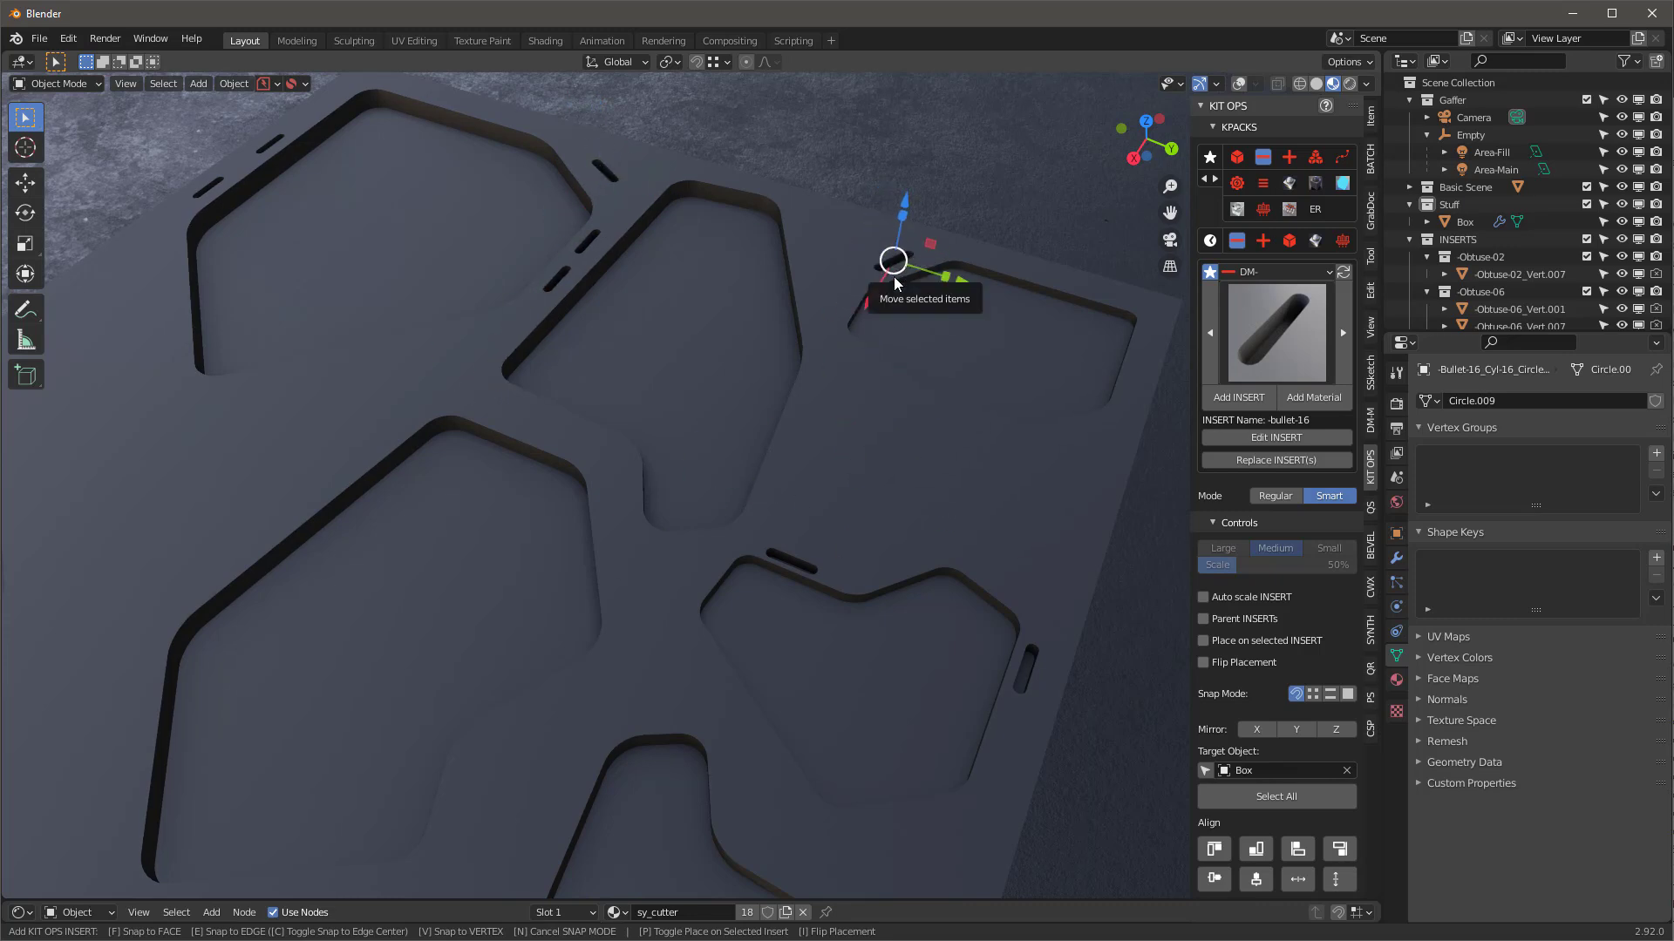
left_click(892, 274)
left_click(1089, 453)
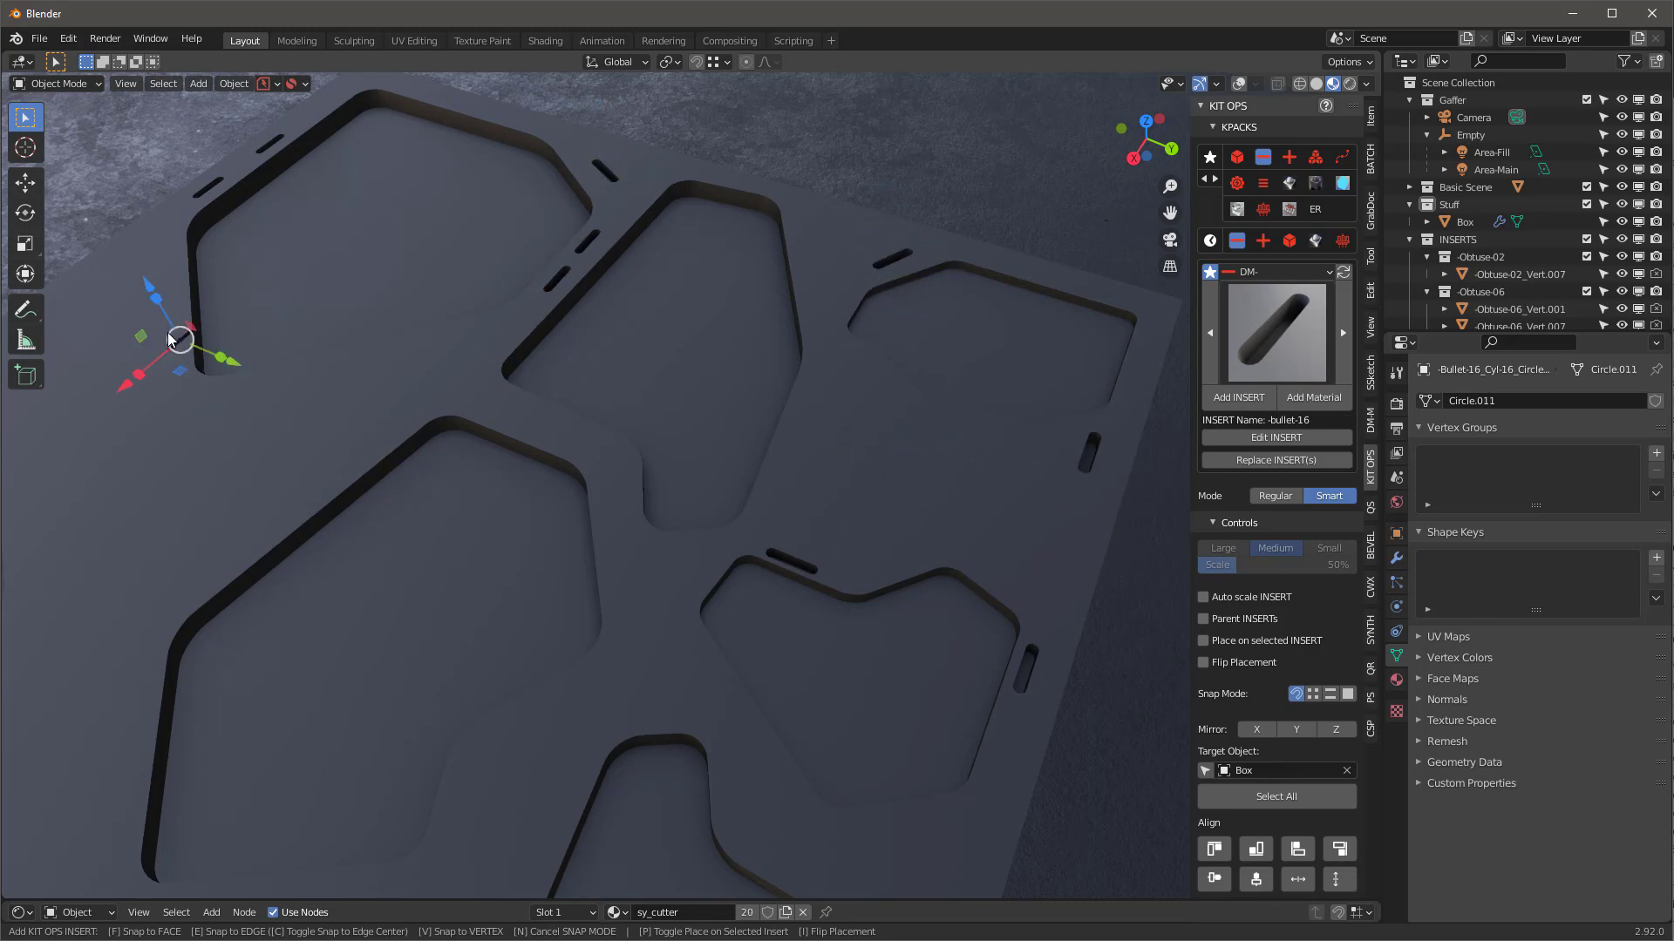
Exit insert placement and reselect the box.
right_click(542, 422)
scroll(610, 427, "down", 5)
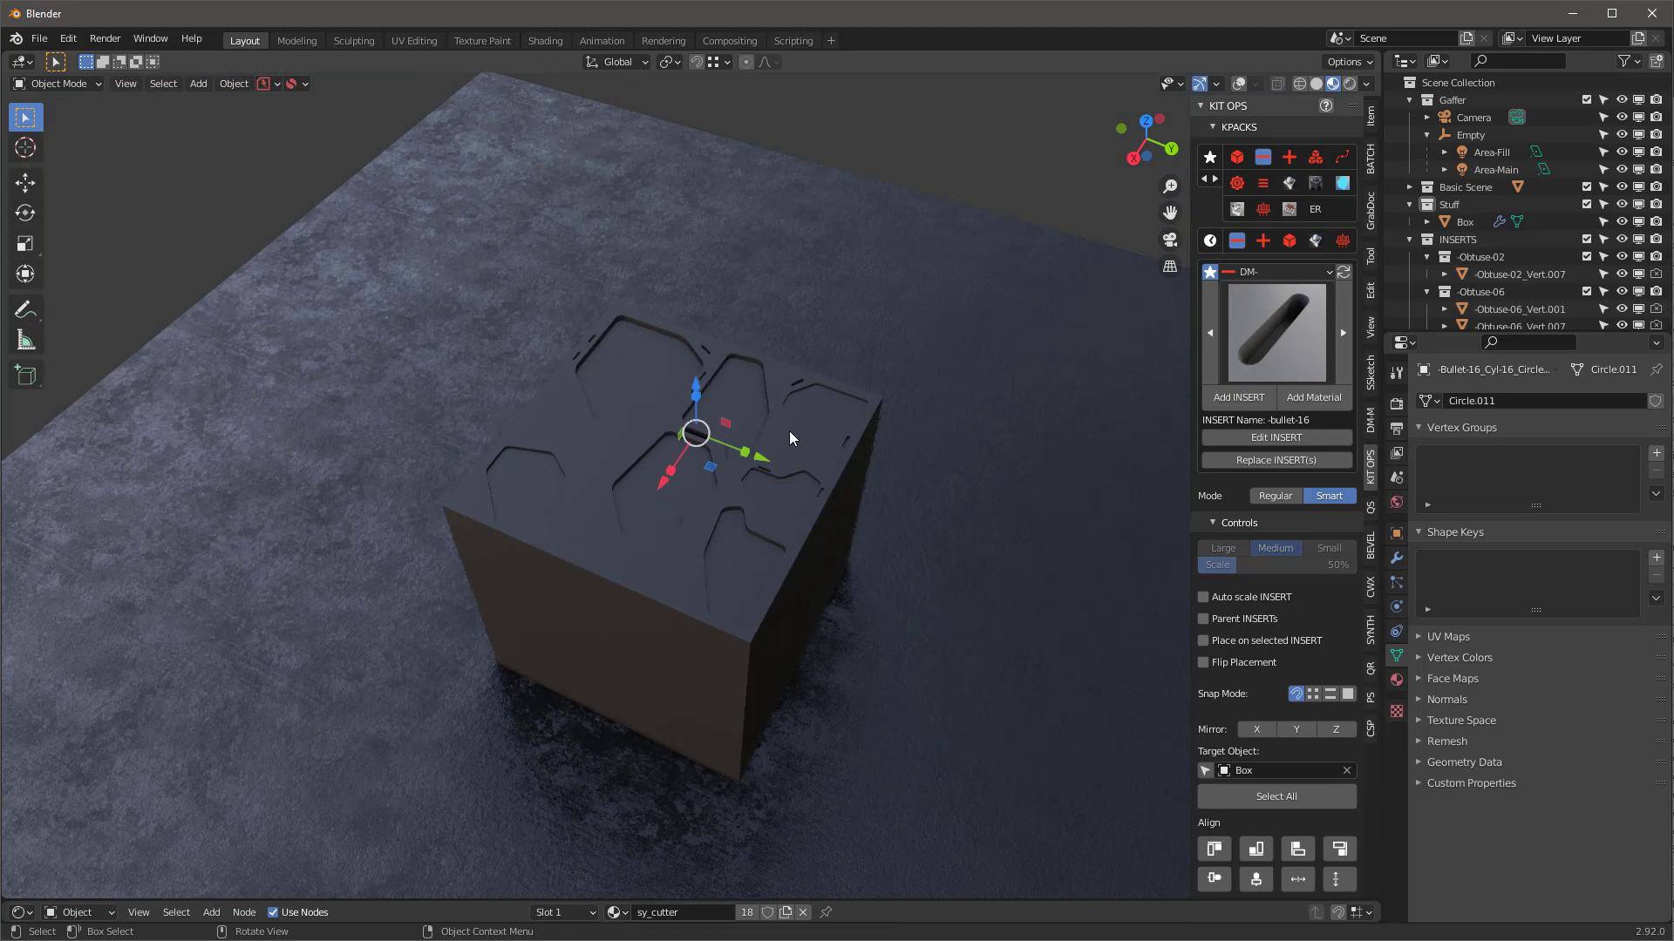
left_click(807, 399)
middle_click_drag(808, 396, 704, 483)
scroll(711, 505, "up", 6)
left_click(747, 534)
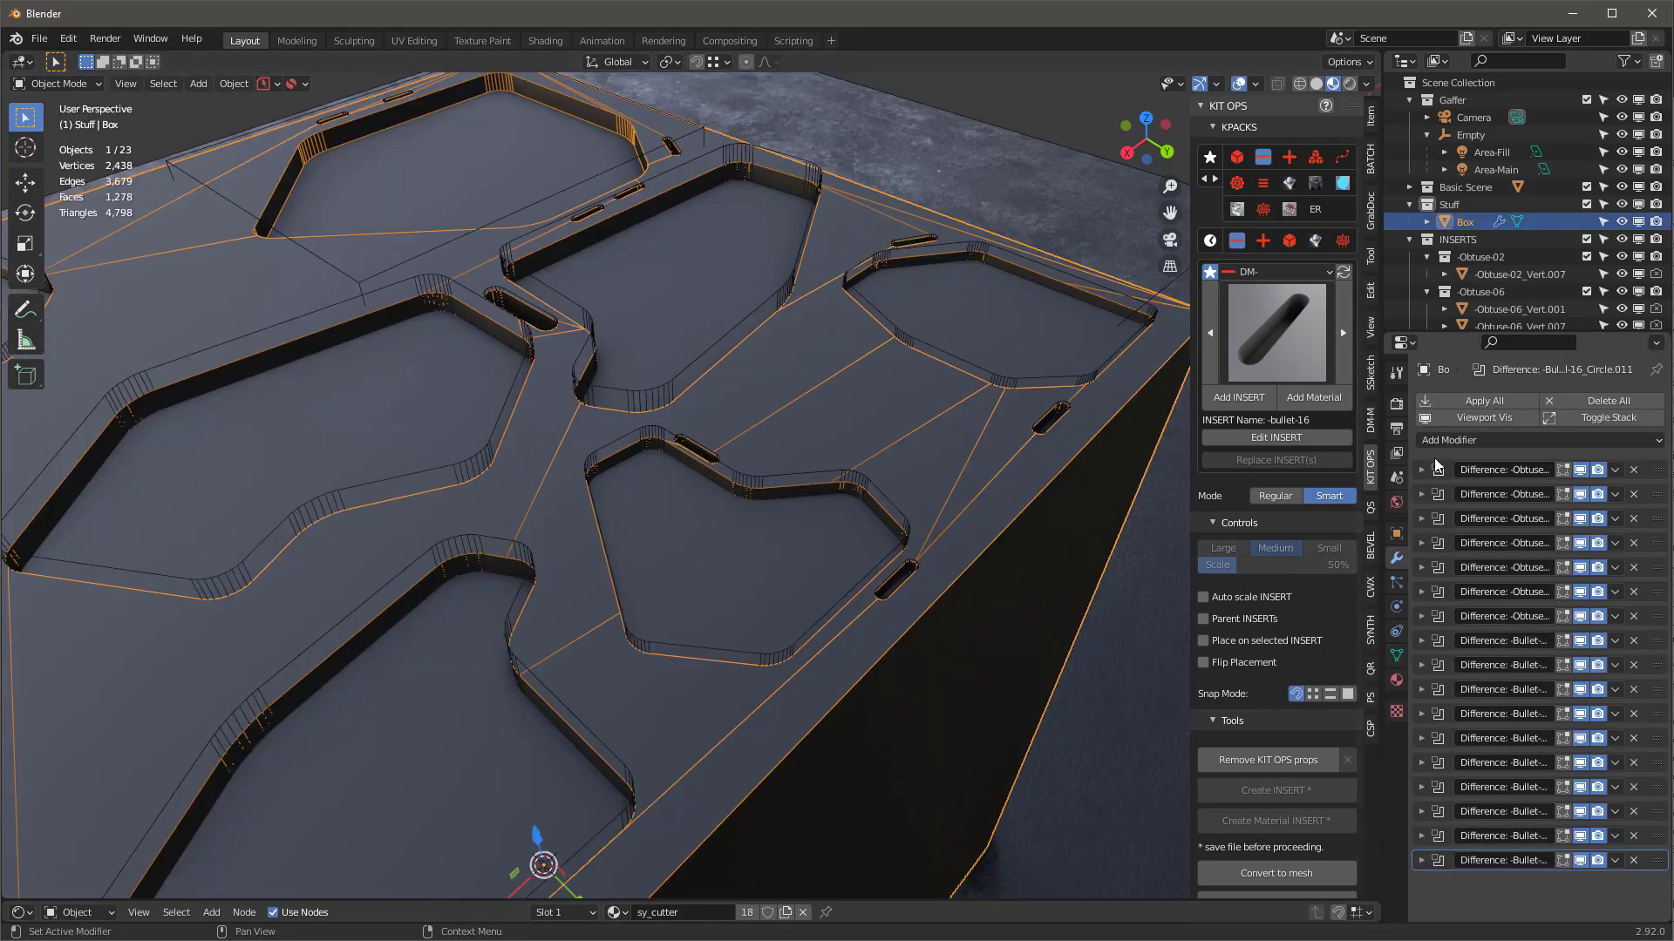
Add a 0.1 m Bevel modifier to the box and move it to the top of the stack.
left_click(1439, 442)
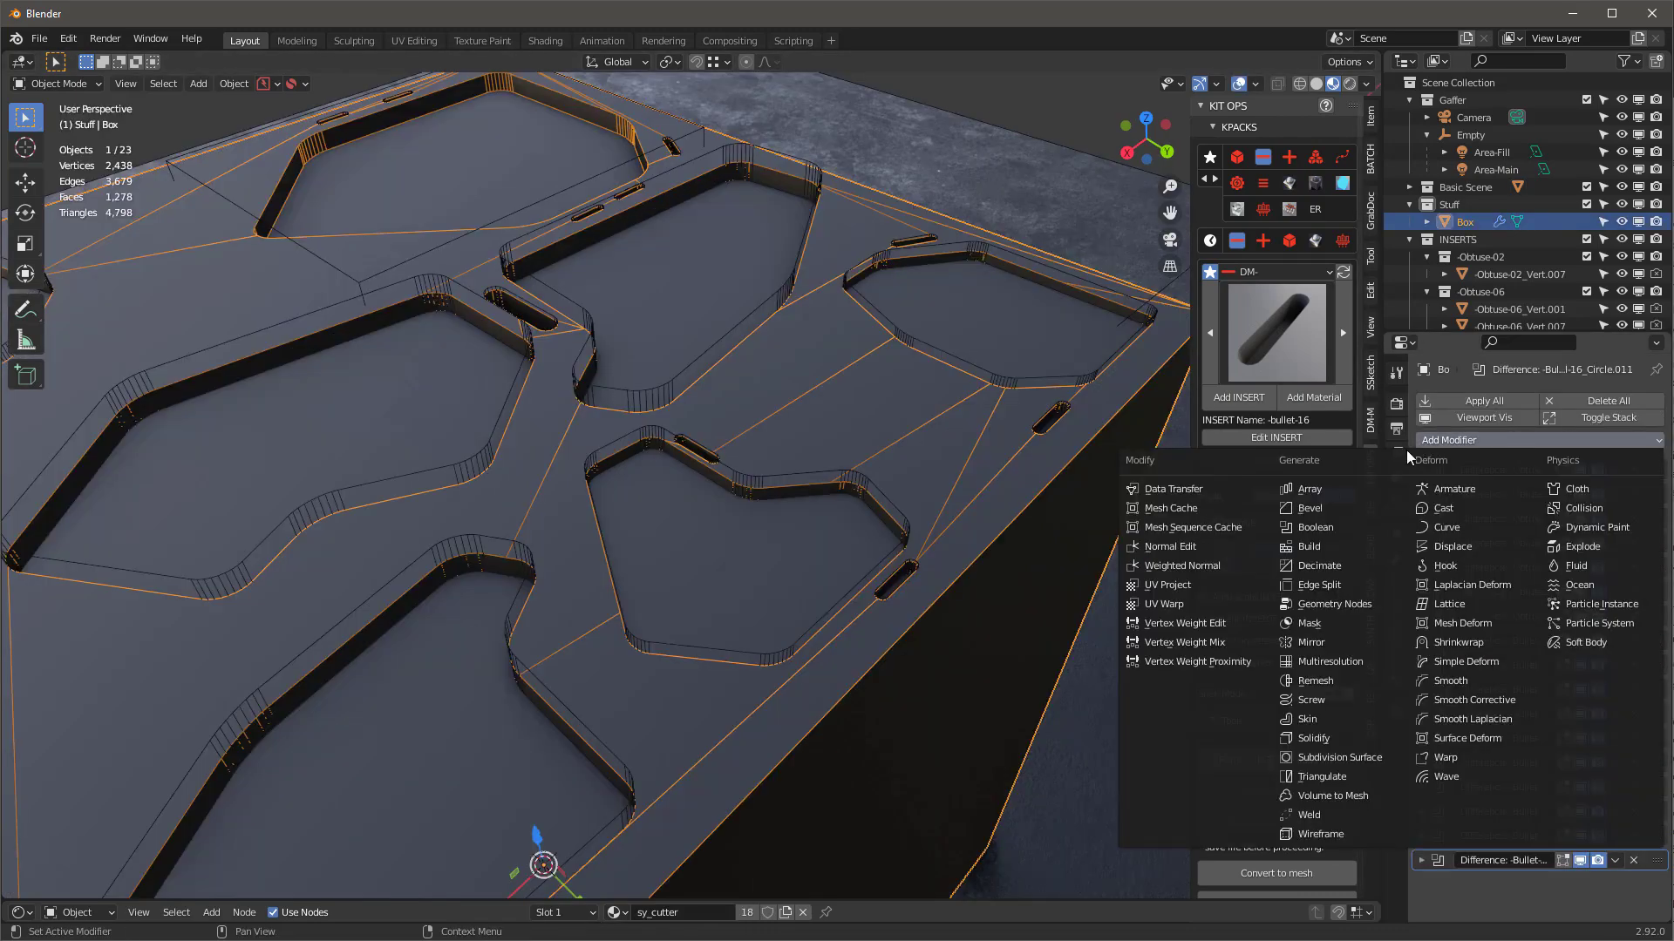
left_click(1309, 507)
scroll(887, 547, "up", 5)
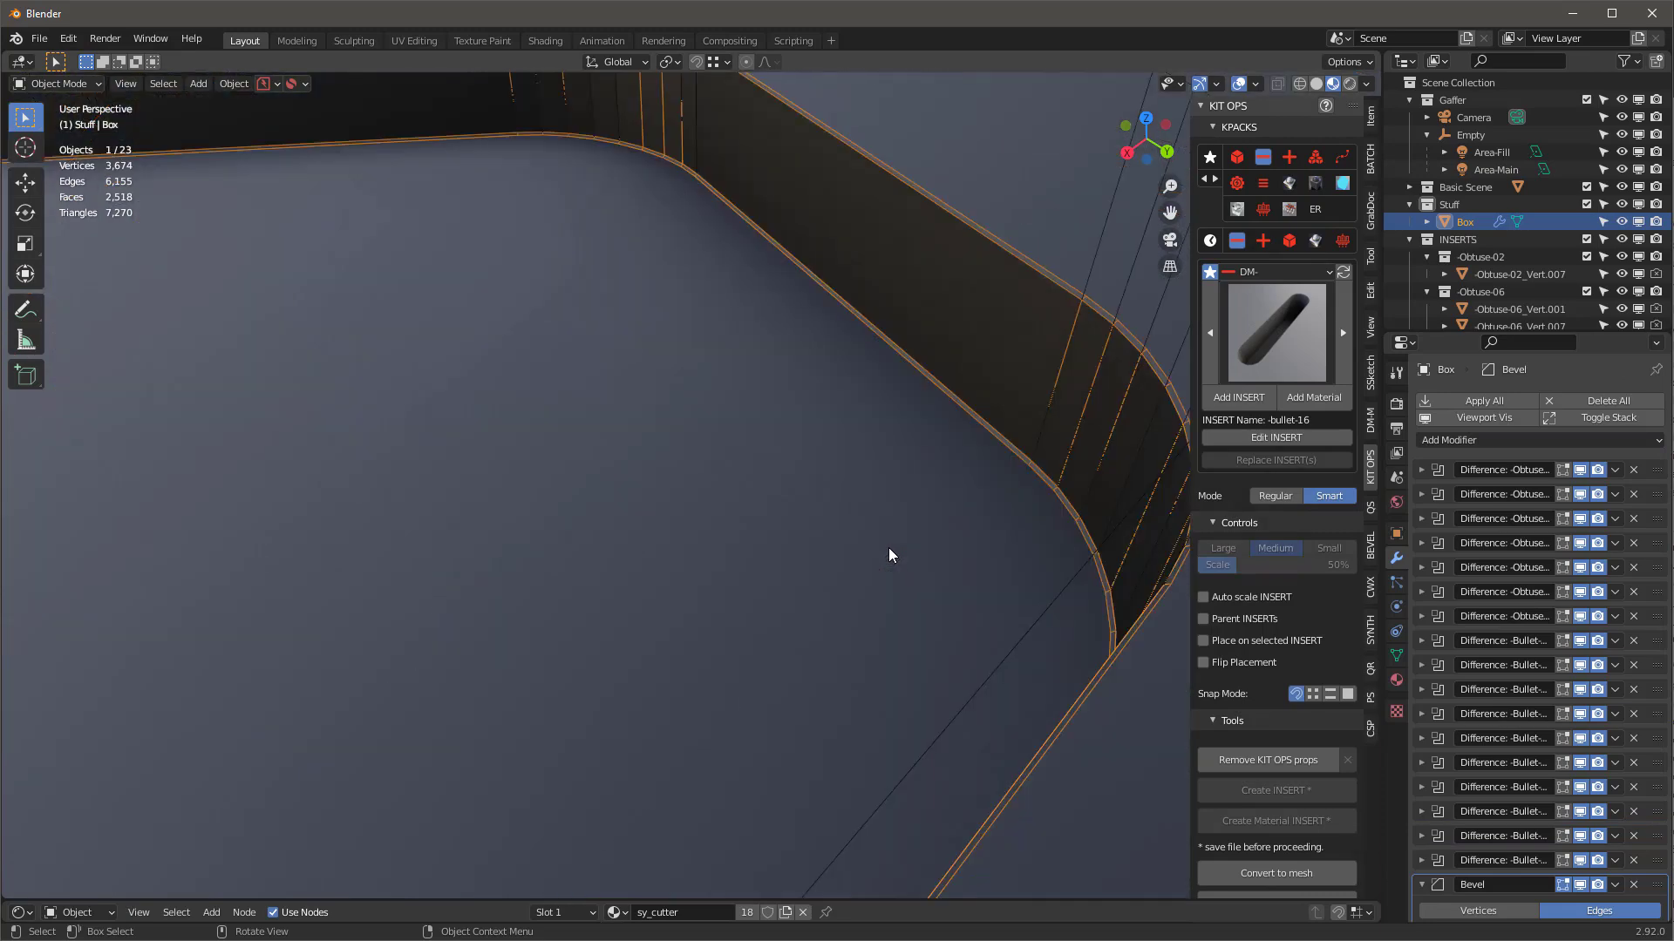
scroll(965, 515, "up", 7)
scroll(964, 515, "down", 7)
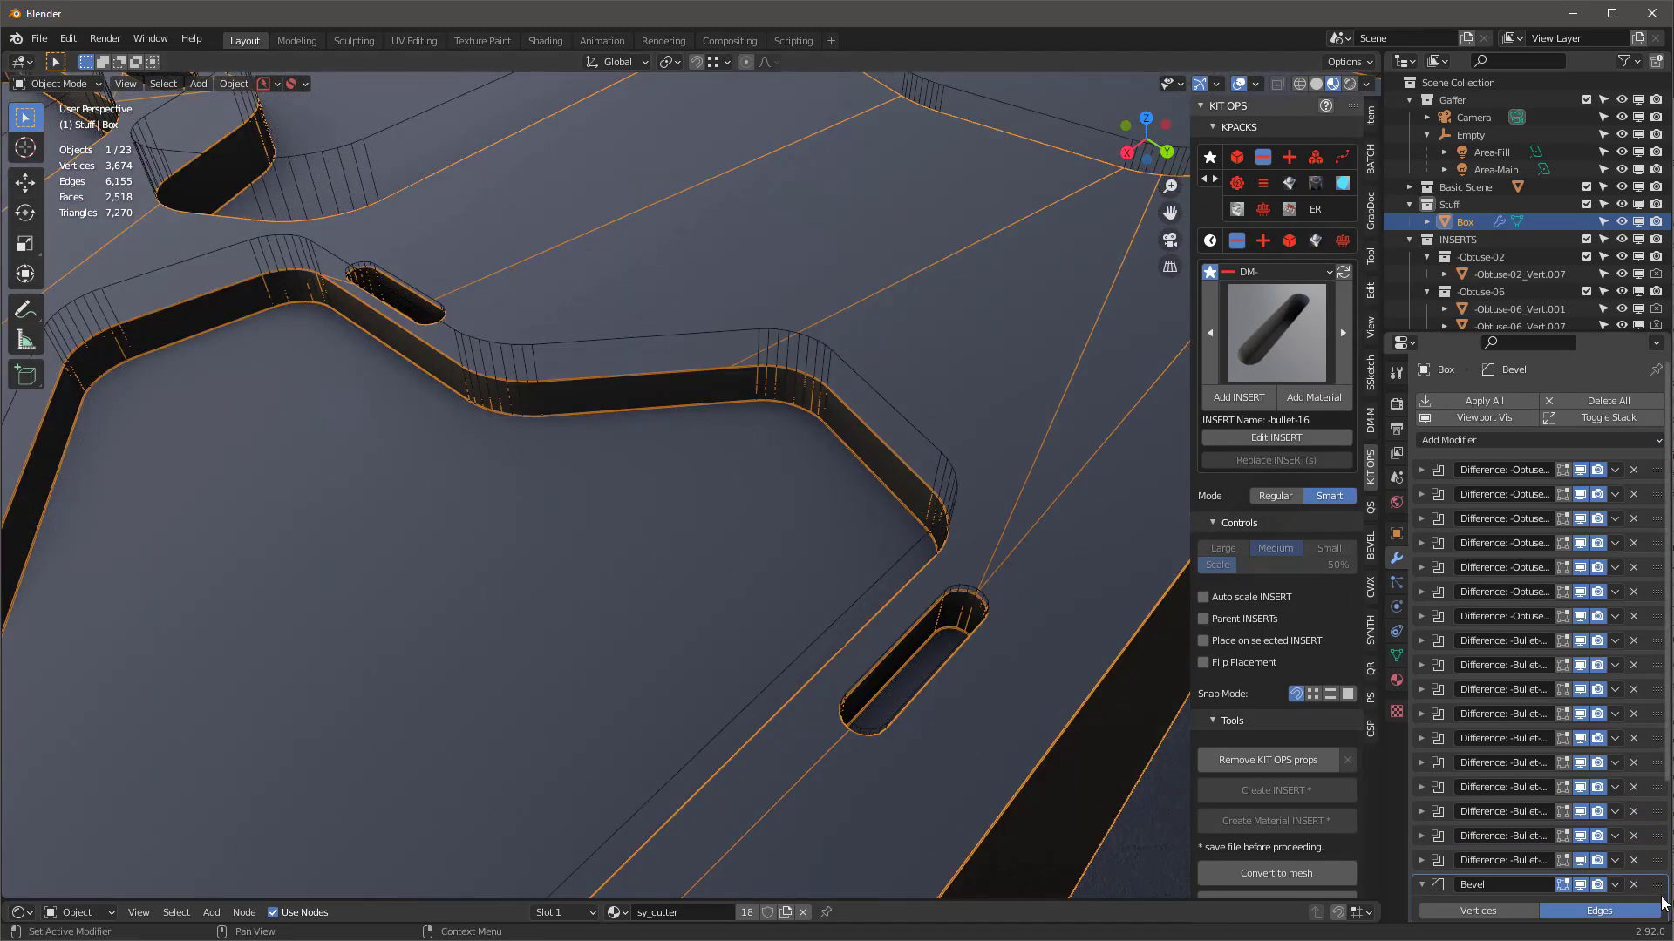
left_click_drag(1656, 885, 1656, 434)
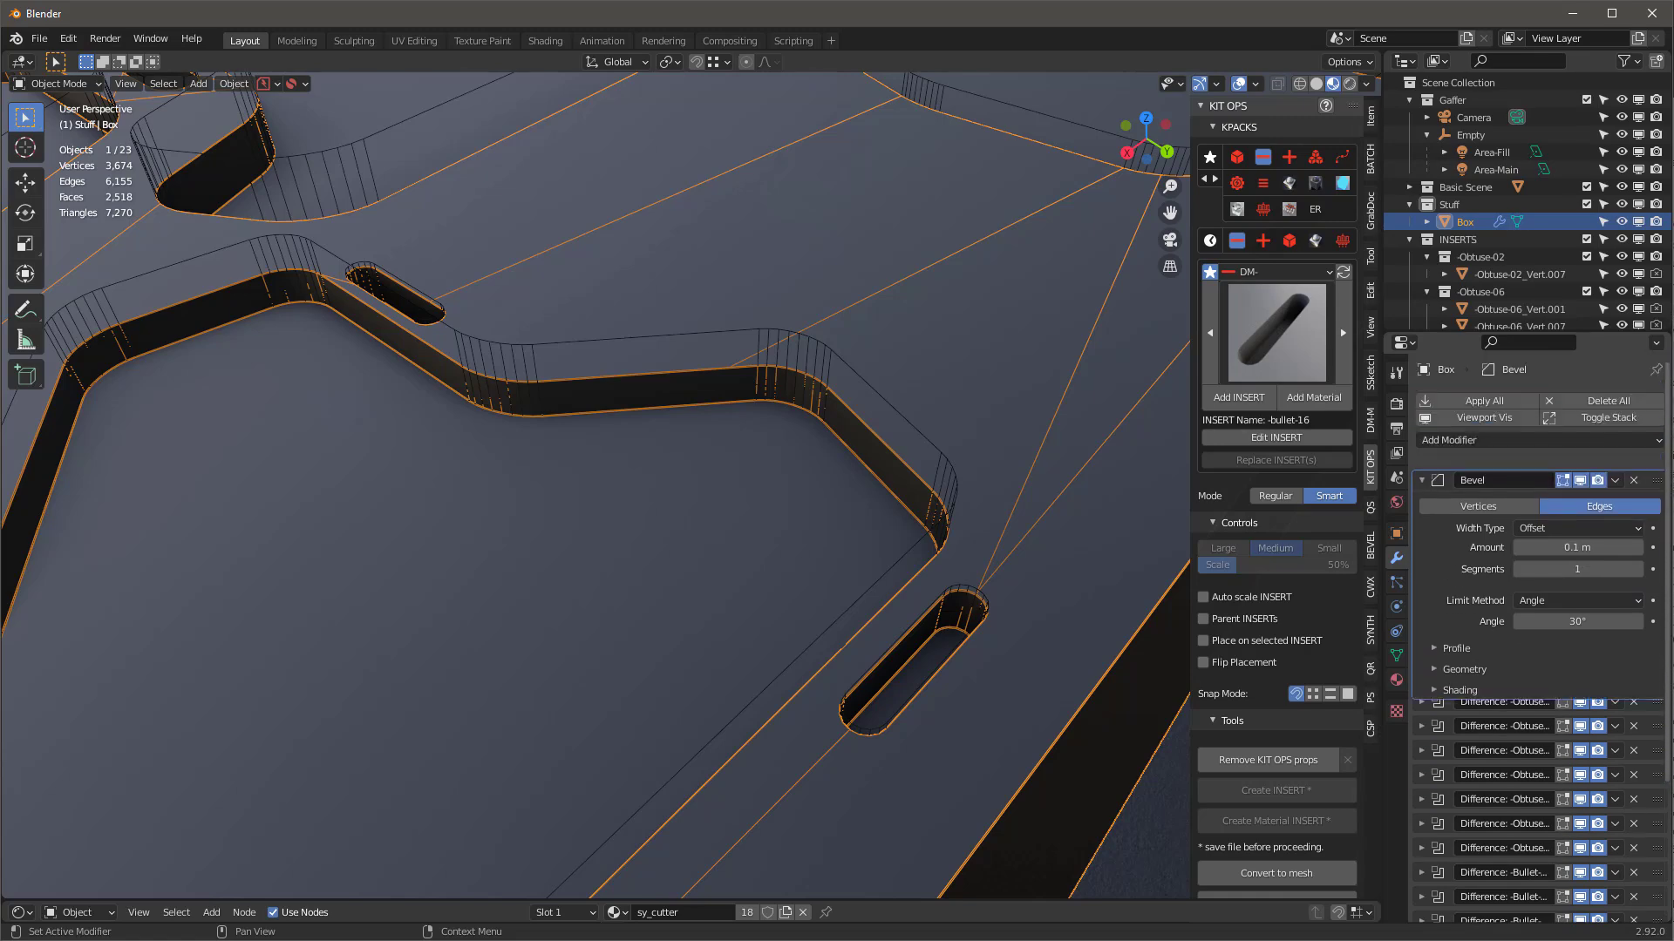
scroll(831, 551, "down", 8)
scroll(724, 642, "up", 3)
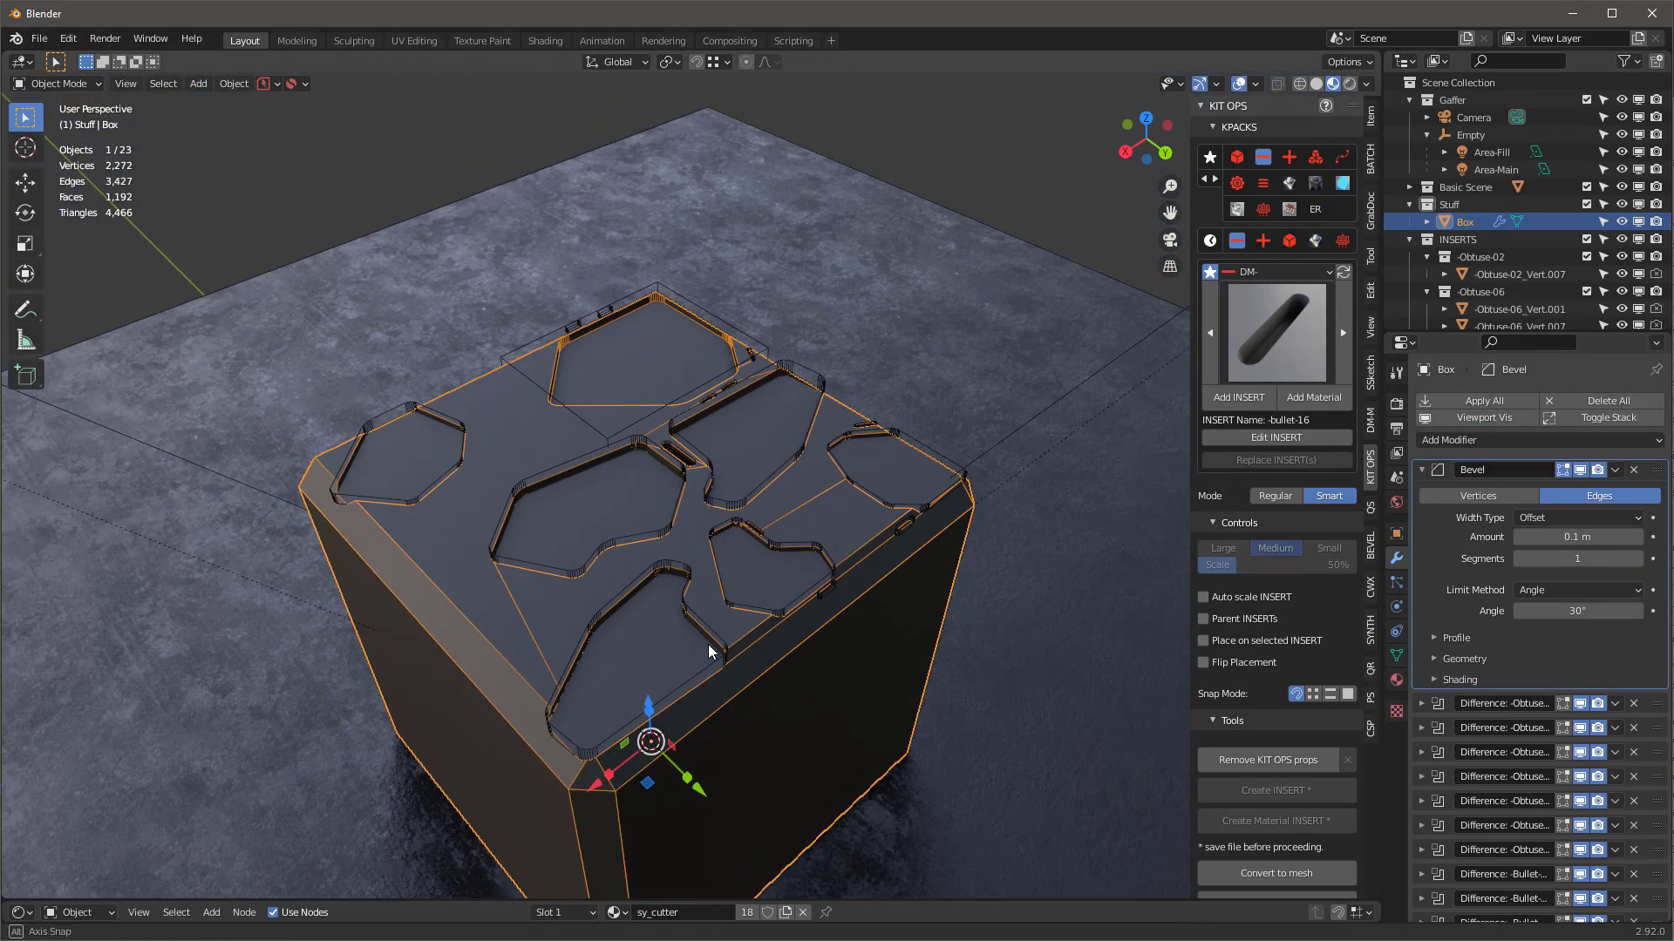
key("shift+alt+z")
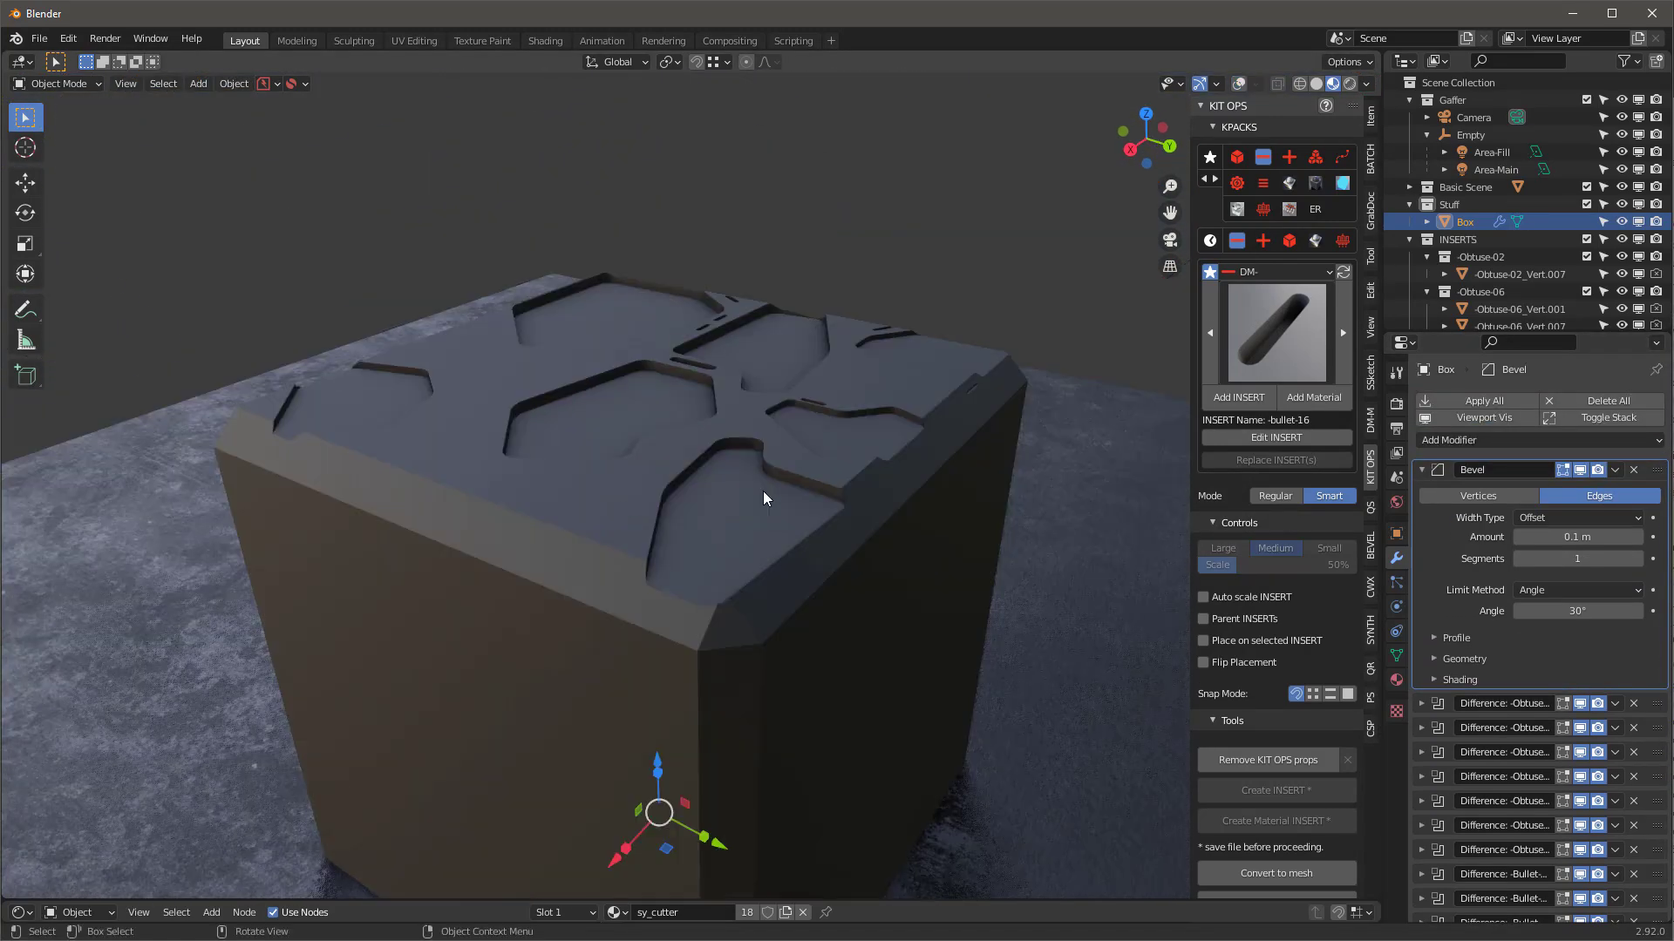
left_click(1421, 469)
Add a second Bevel, move Bevel.001 above the cutters, and set its Amount to 0.005 m.
left_click(1449, 438)
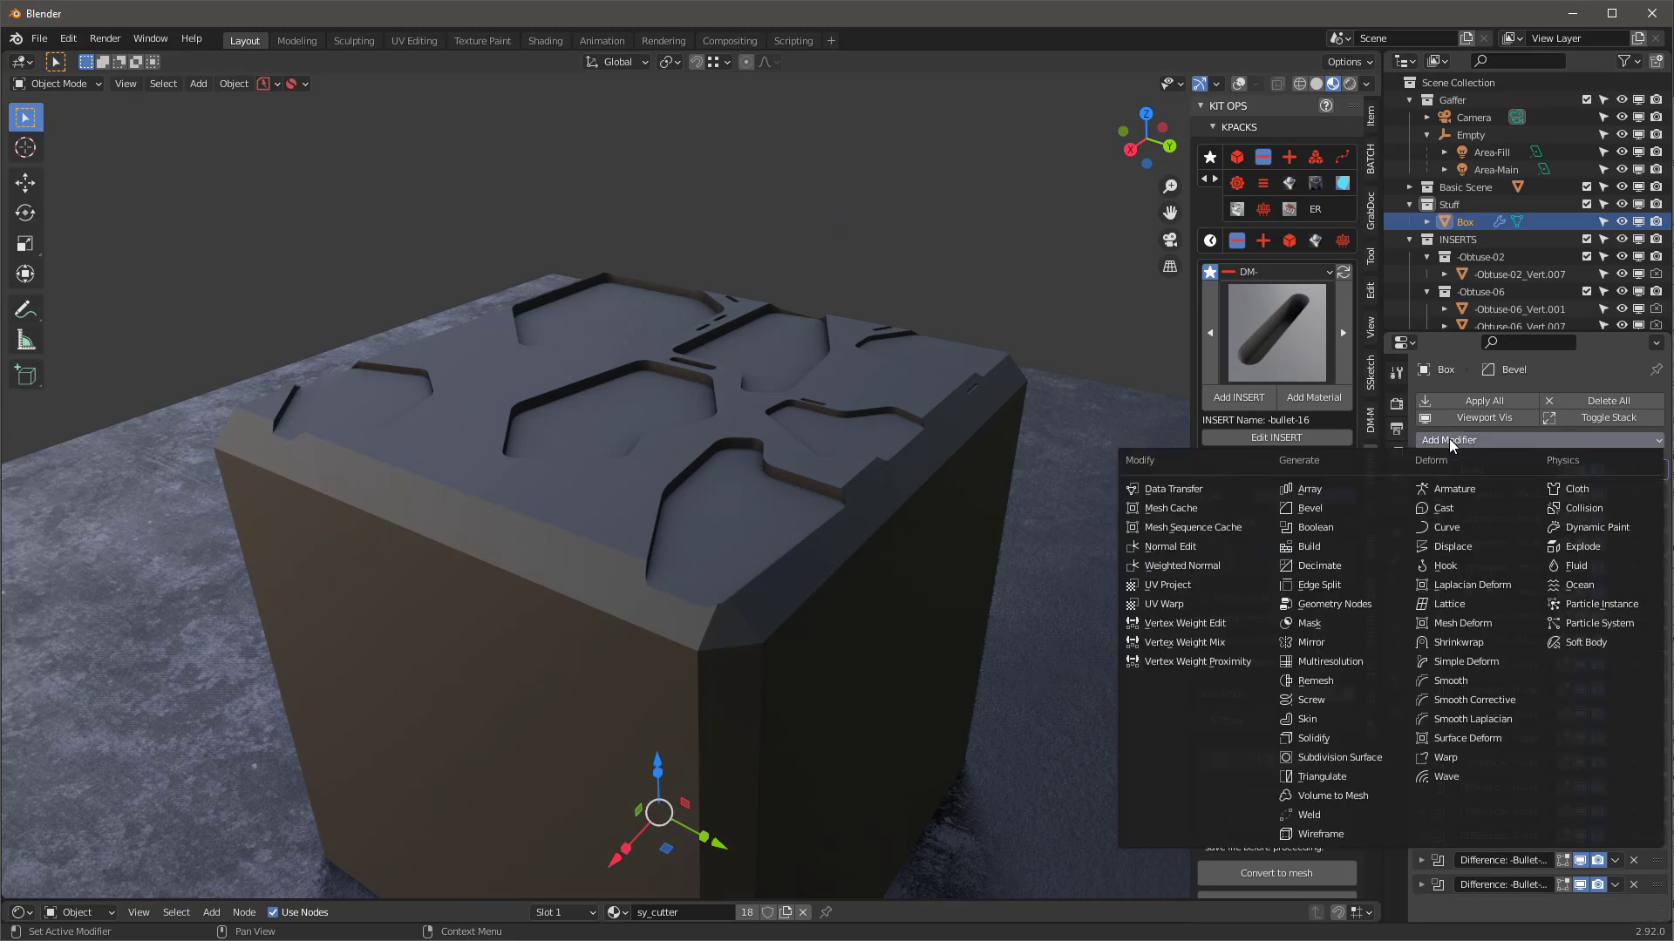
left_click(1356, 510)
scroll(1533, 707, "down", 1)
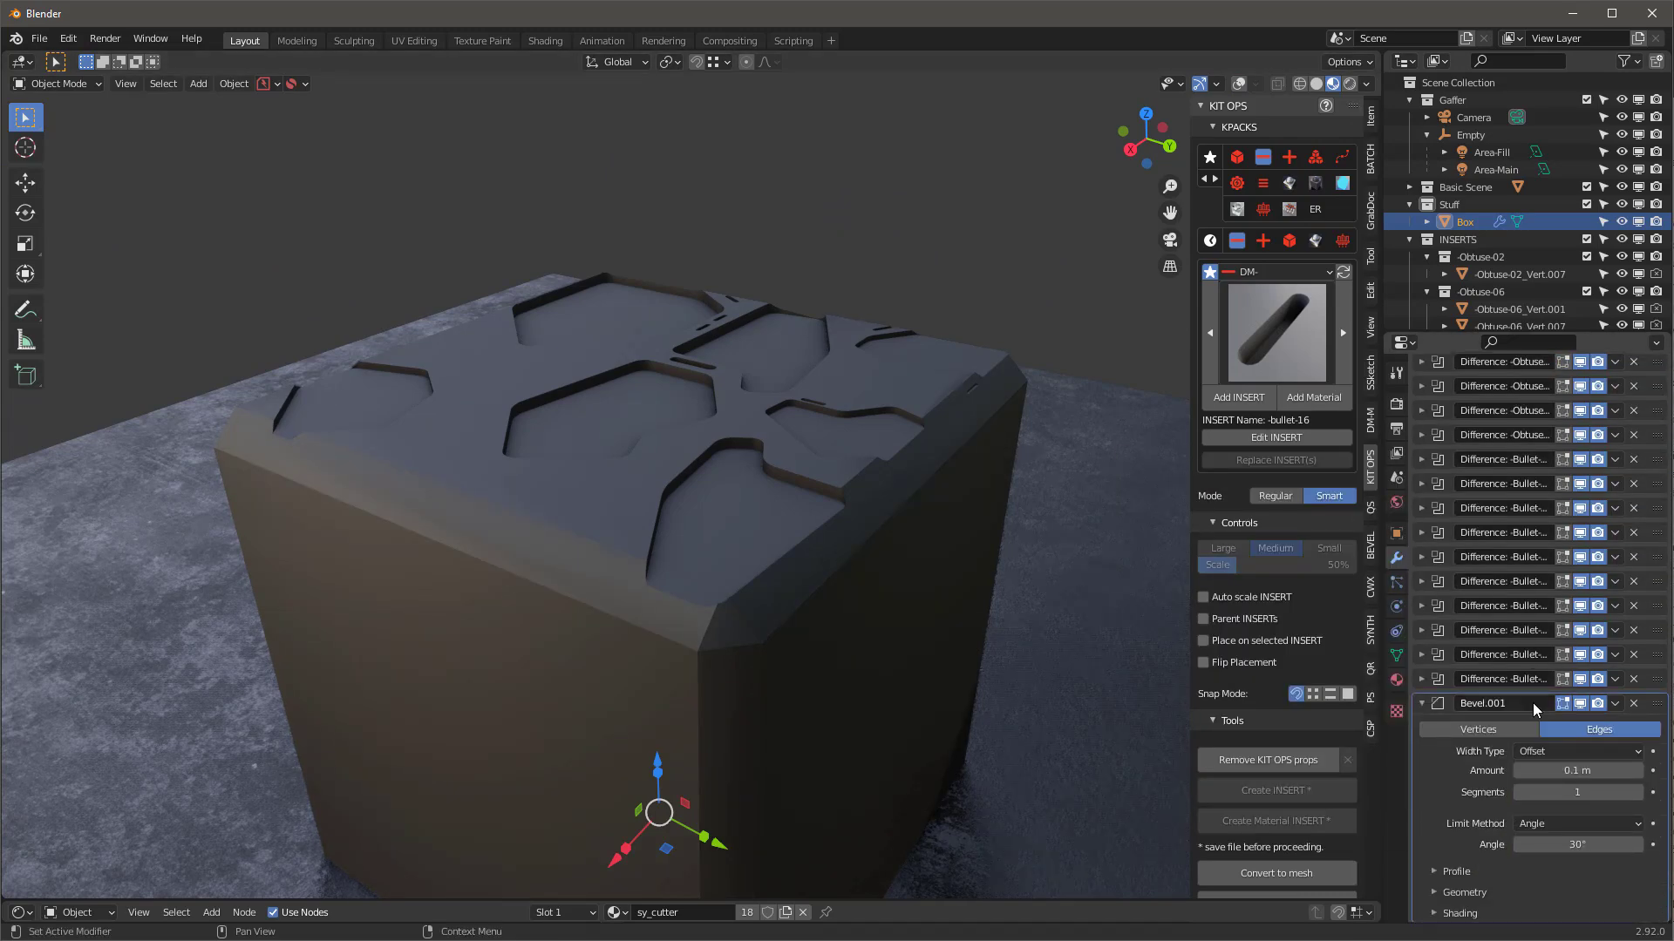
left_click_drag(1655, 708, 1604, 314)
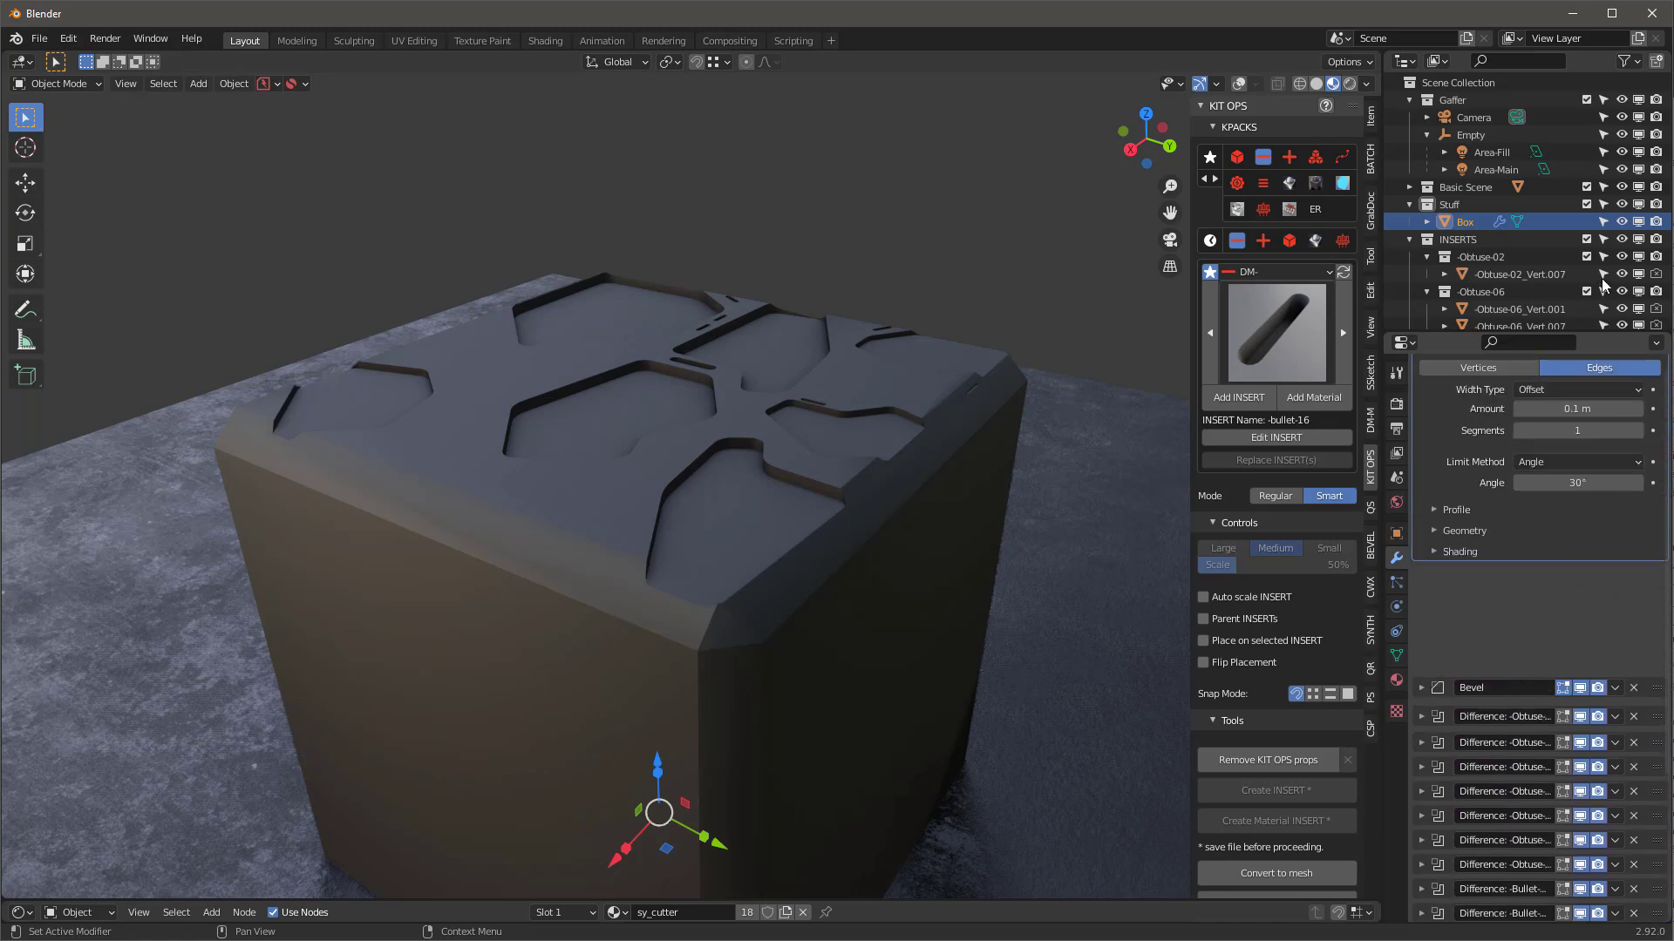
scroll(1599, 572, "up", 3)
left_click_drag(1588, 561, 1541, 561)
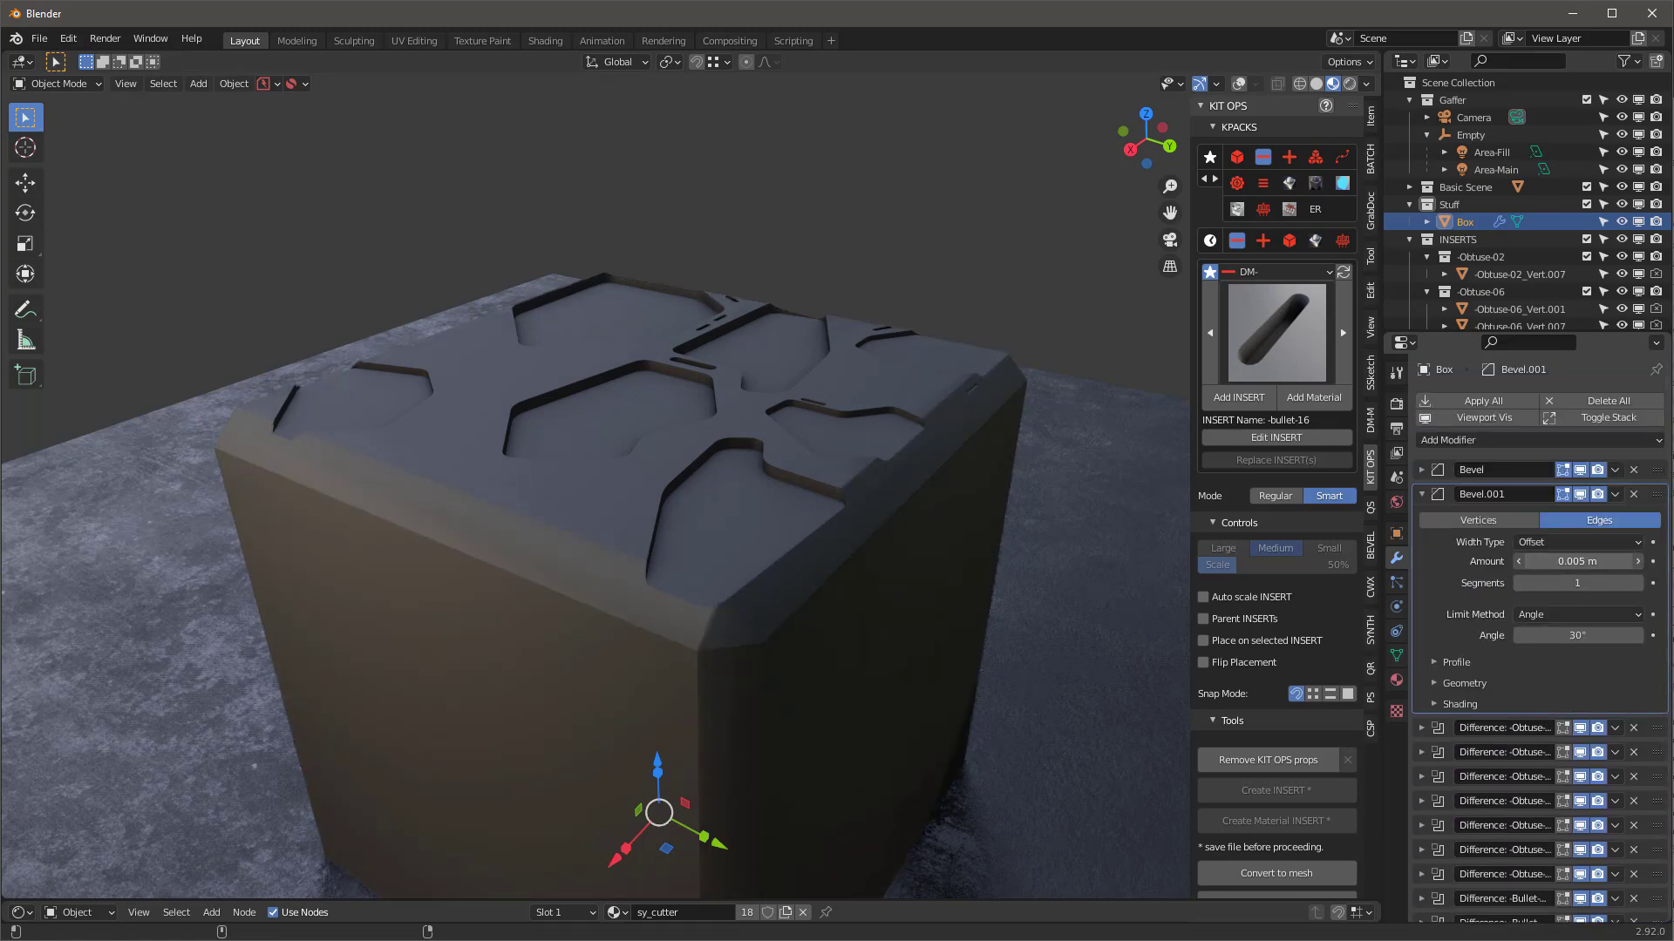
left_click(1558, 584)
Give Bevel.001 8 segments and assign the KO-Metal sy_alum_matte material to the box.
key("Return")
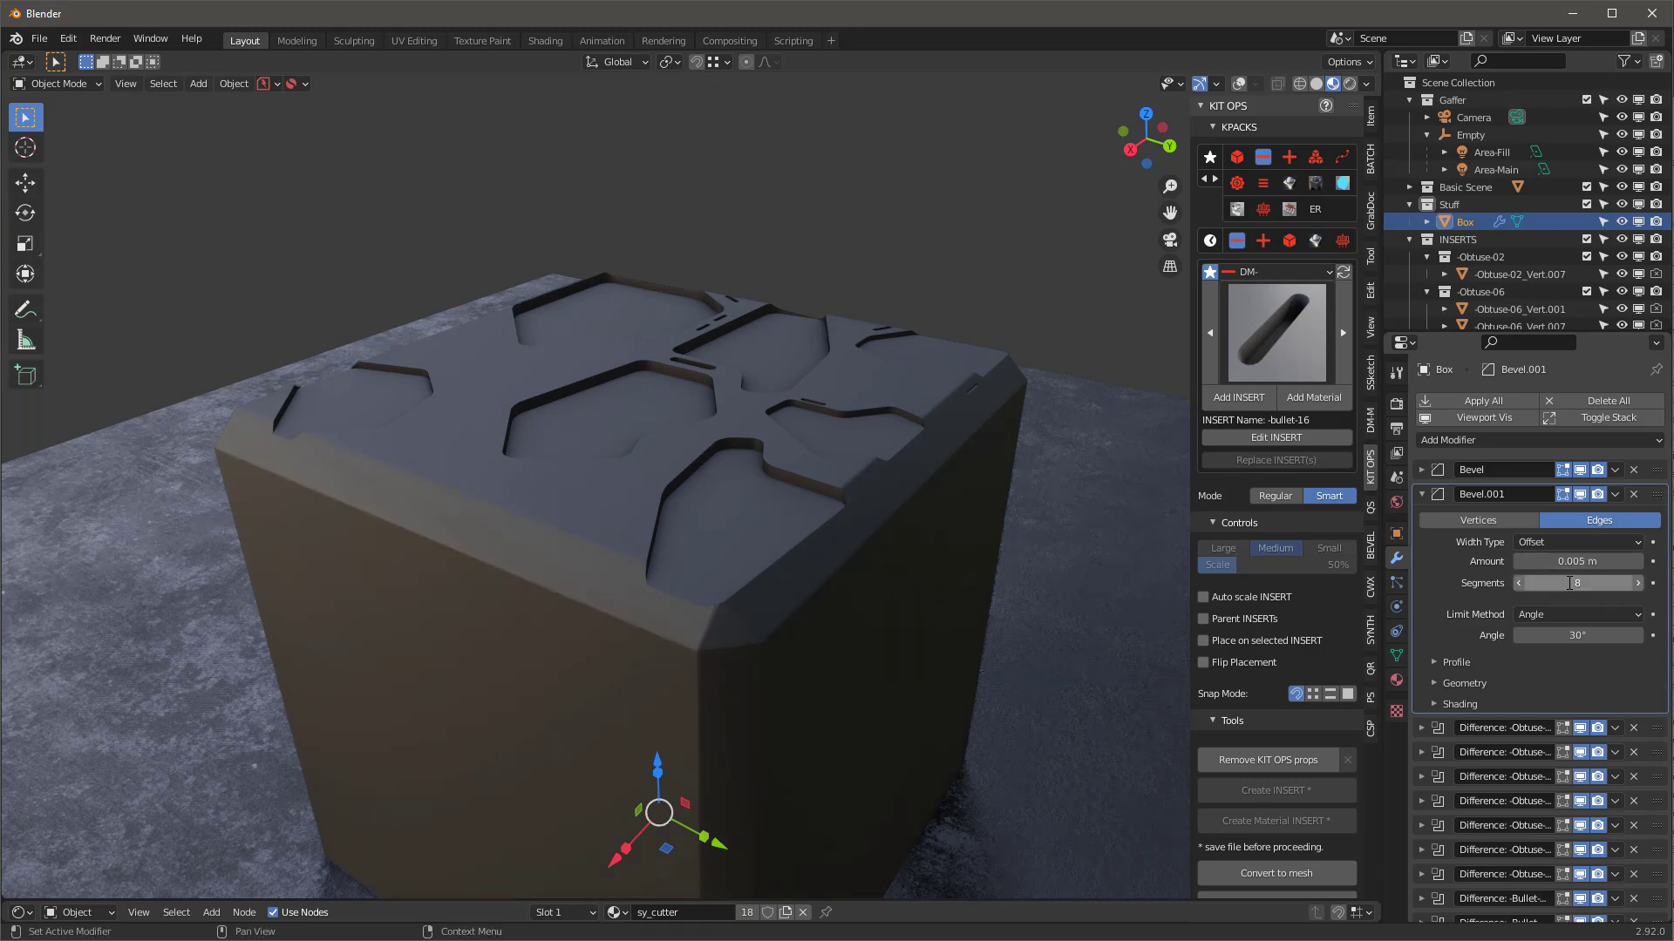
left_click(1287, 183)
left_click(1324, 398)
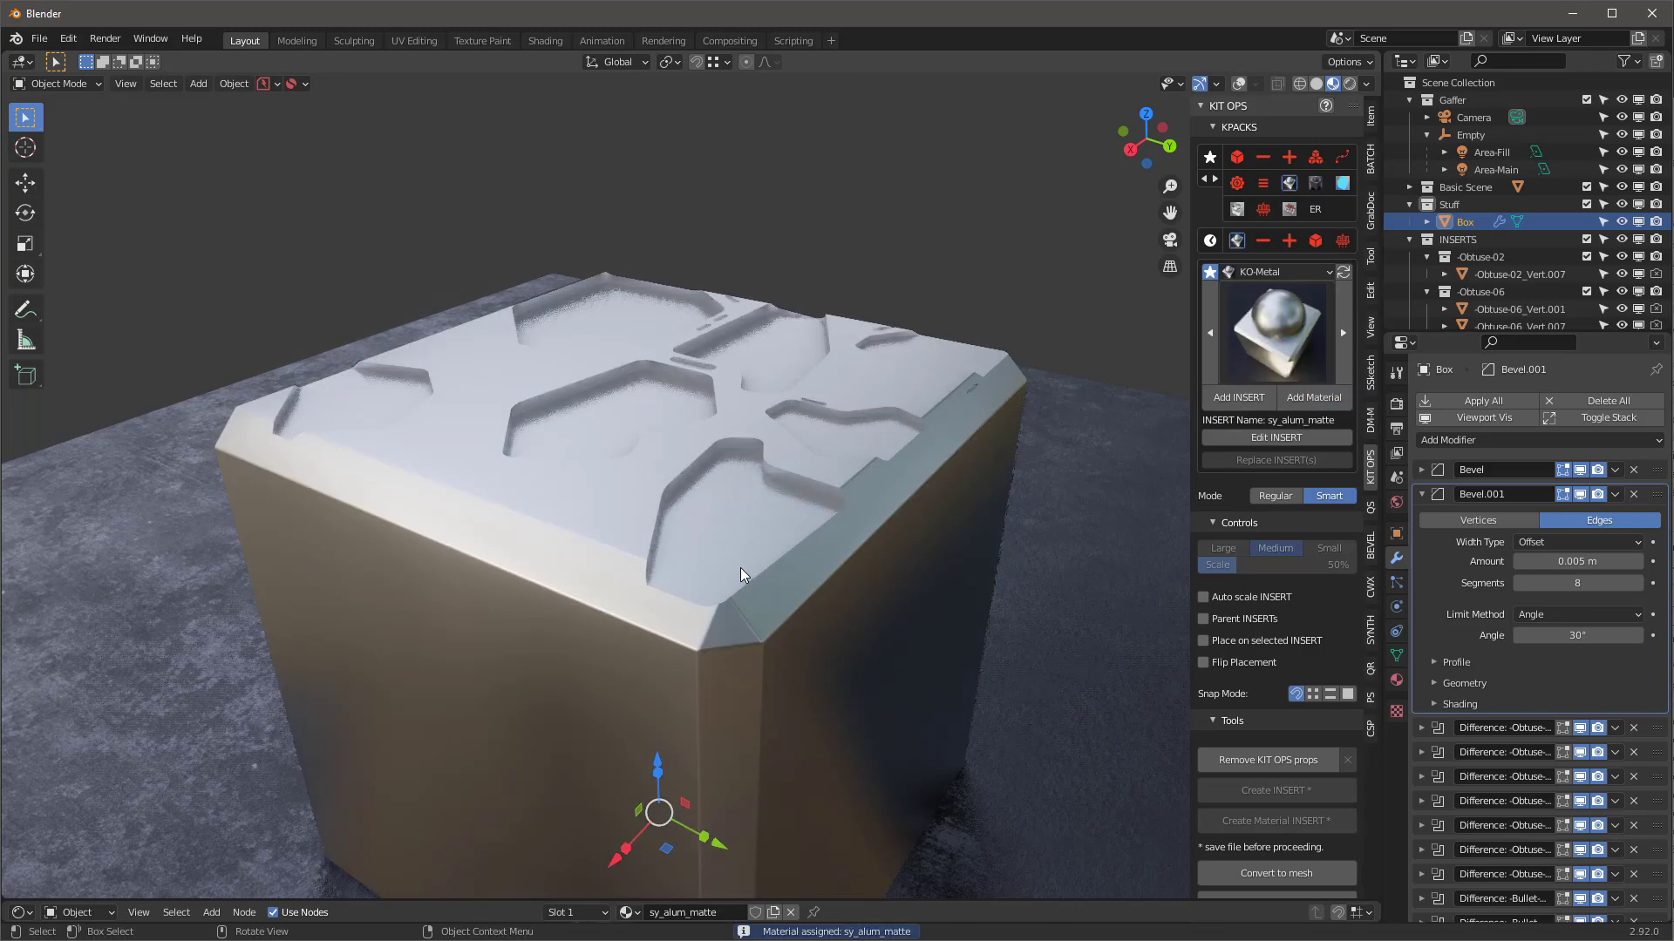
scroll(741, 567, "down", 3)
Preview the metal box in Rendered shading, then return to Solid with overlays on.
key("z")
left_click(829, 427)
scroll(829, 425, "up", 5)
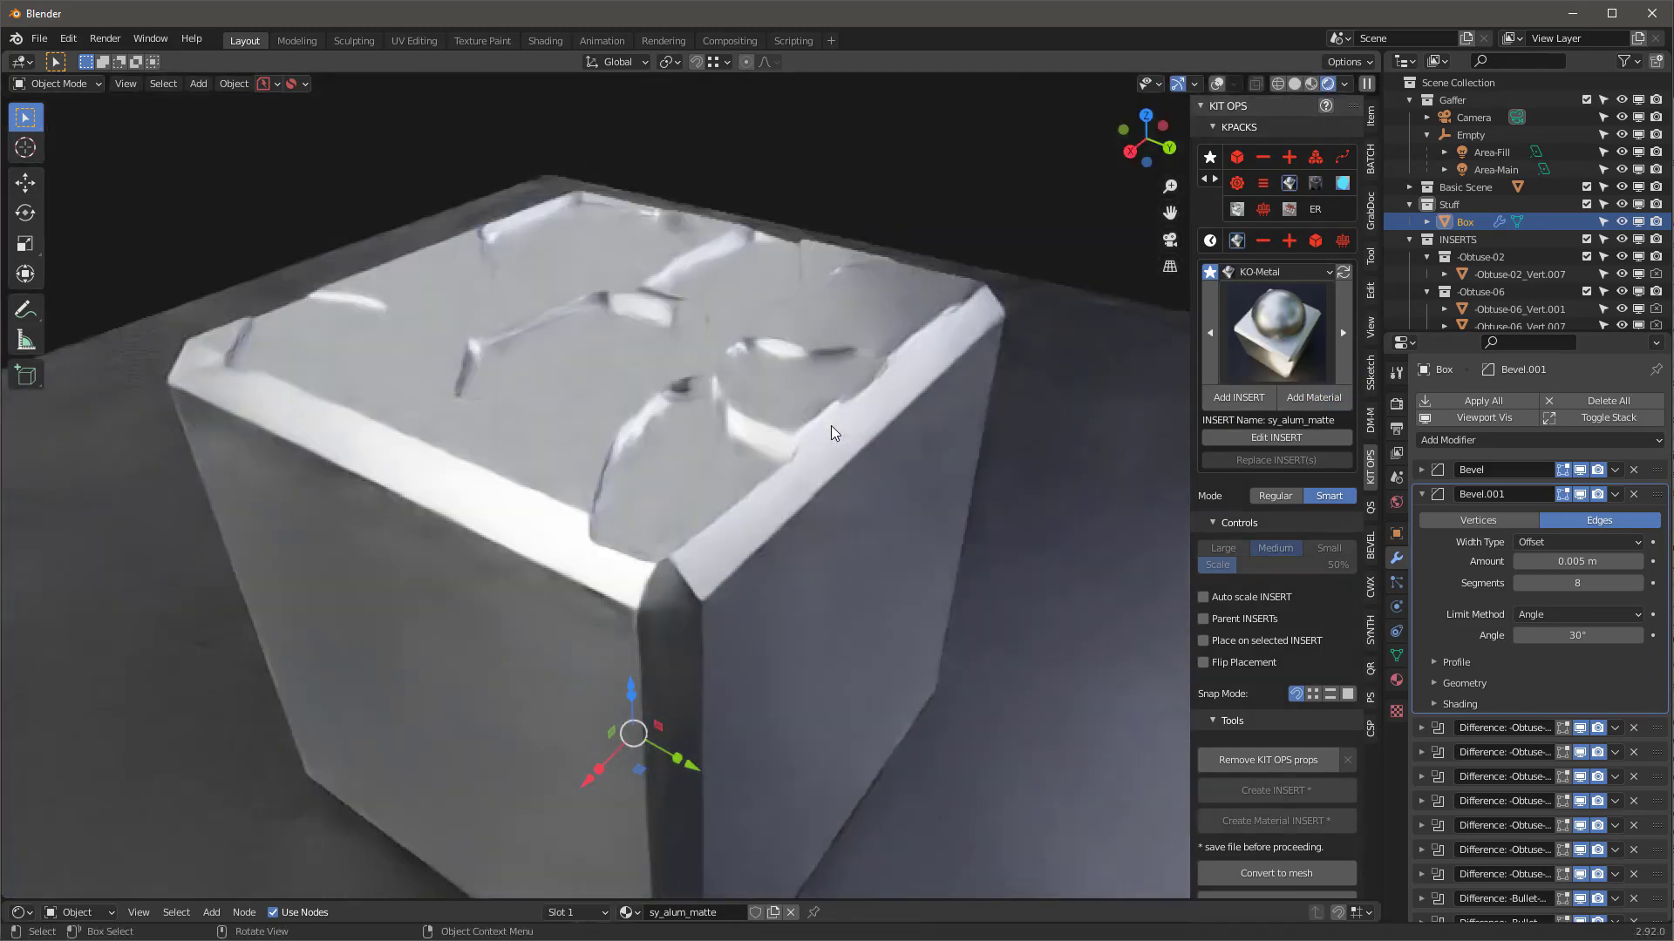
scroll(830, 426, "up", 2)
mouse_move(870, 442)
middle_mouse_down()
mouse_move(919, 457)
mouse_move(885, 465)
mouse_move(849, 438)
middle_mouse_up()
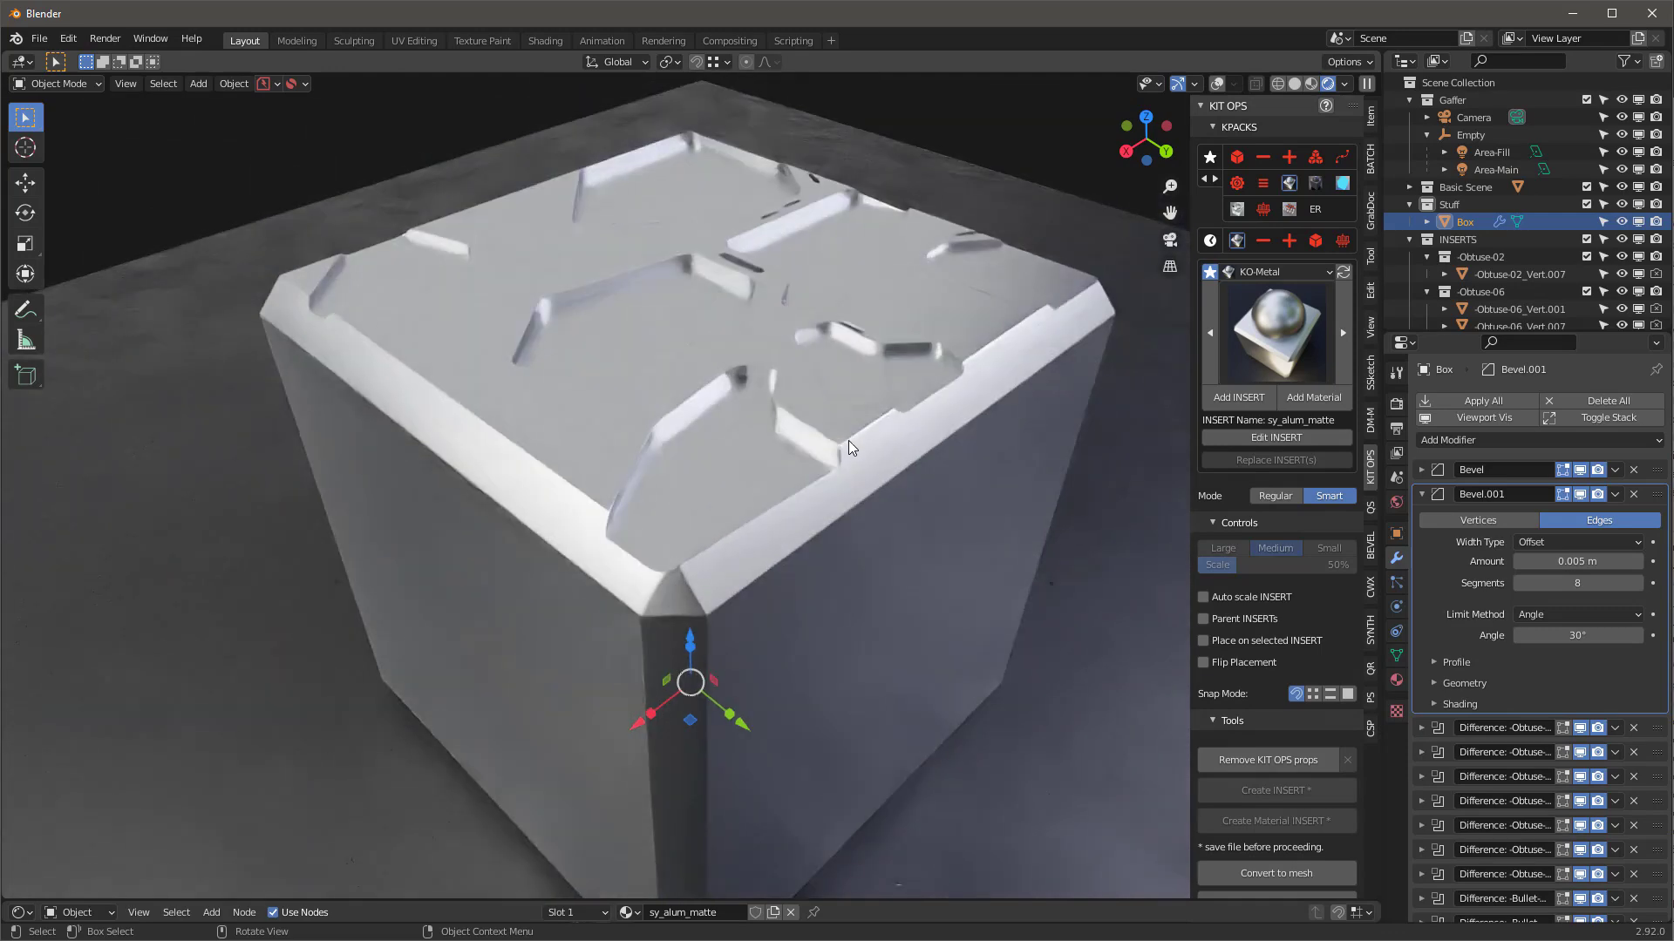
key("z")
left_click(1044, 474)
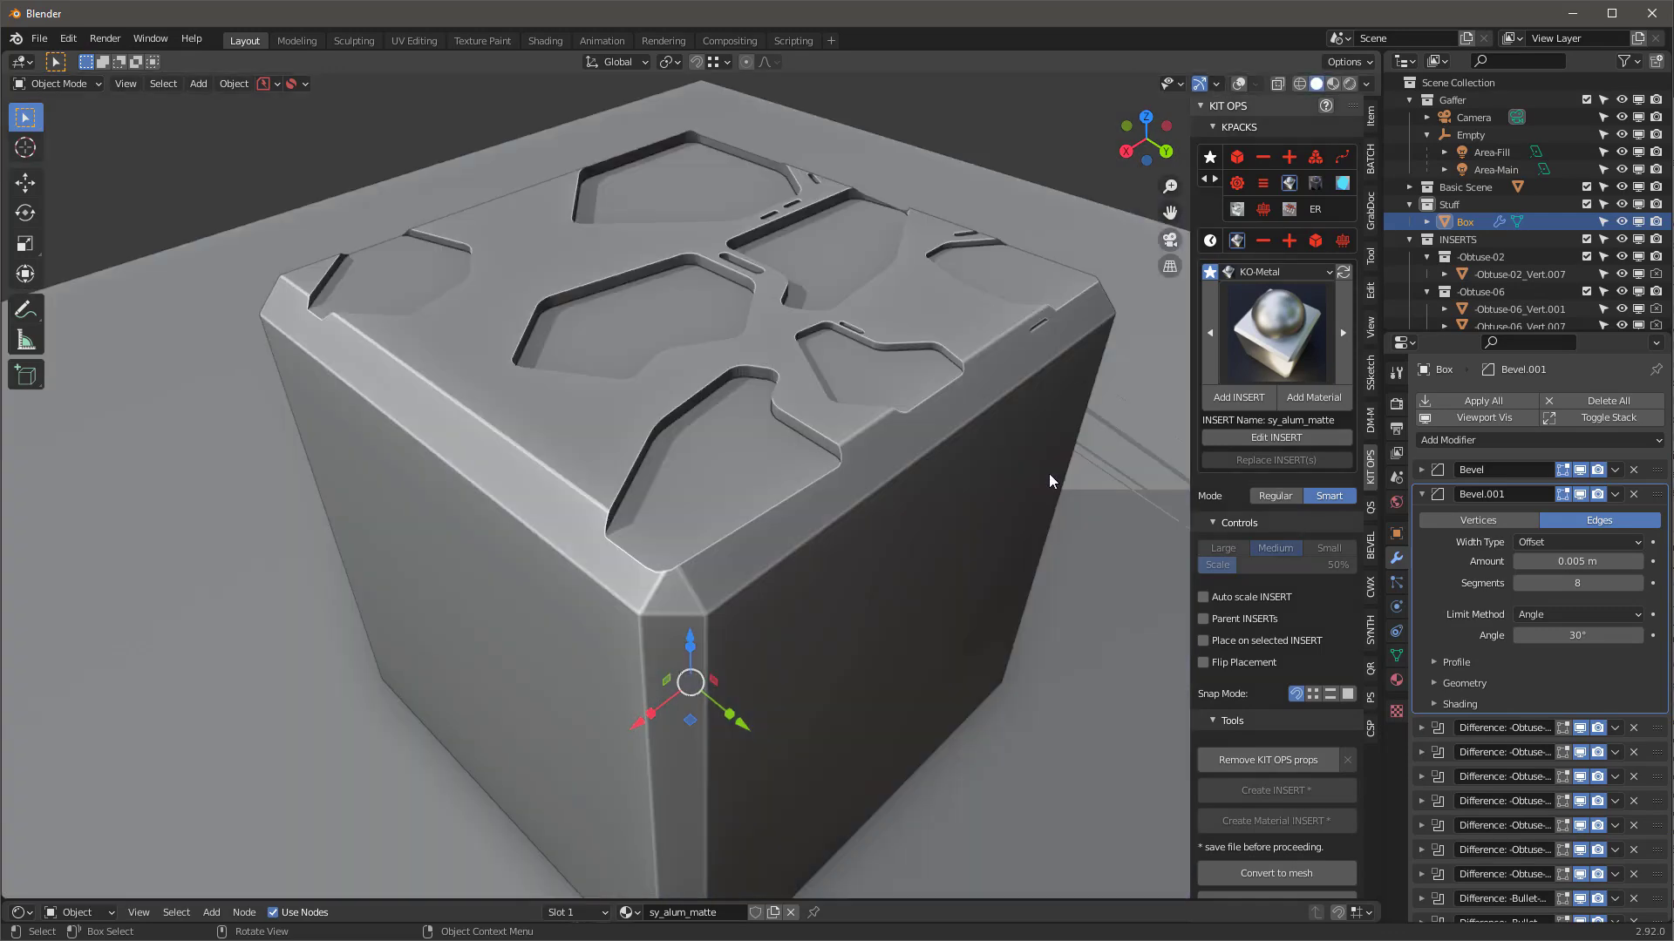
left_click(1239, 83)
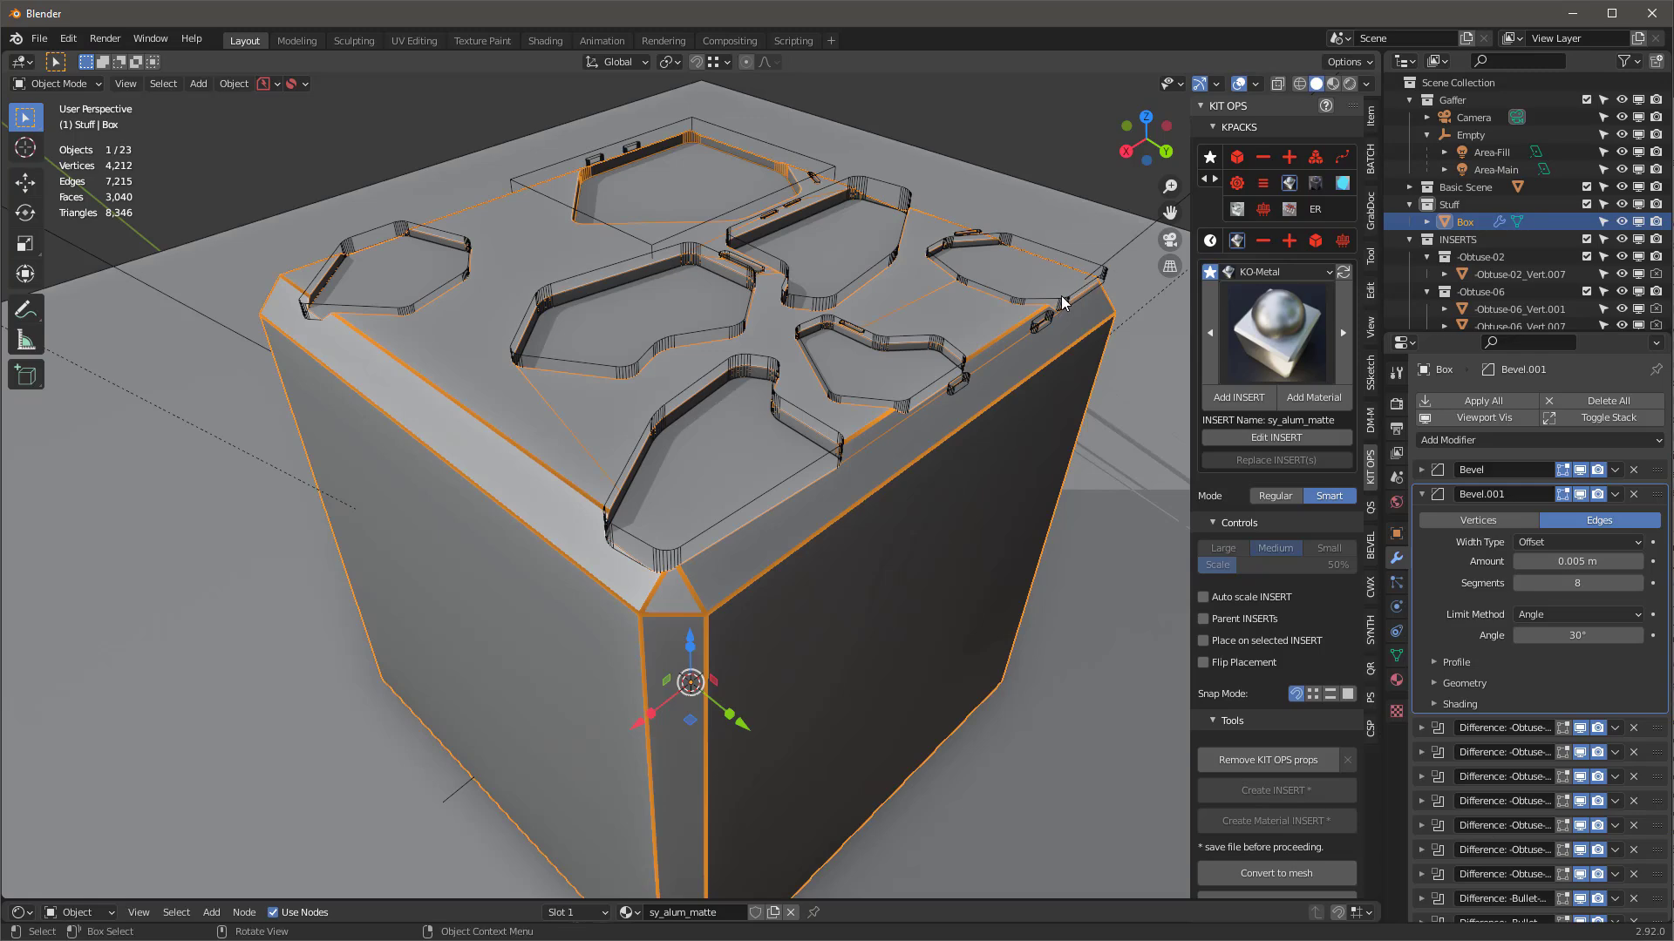
Make the middle Obtuse-04 cutter the active selected object.
left_click(1060, 296)
left_click(890, 341, "shift")
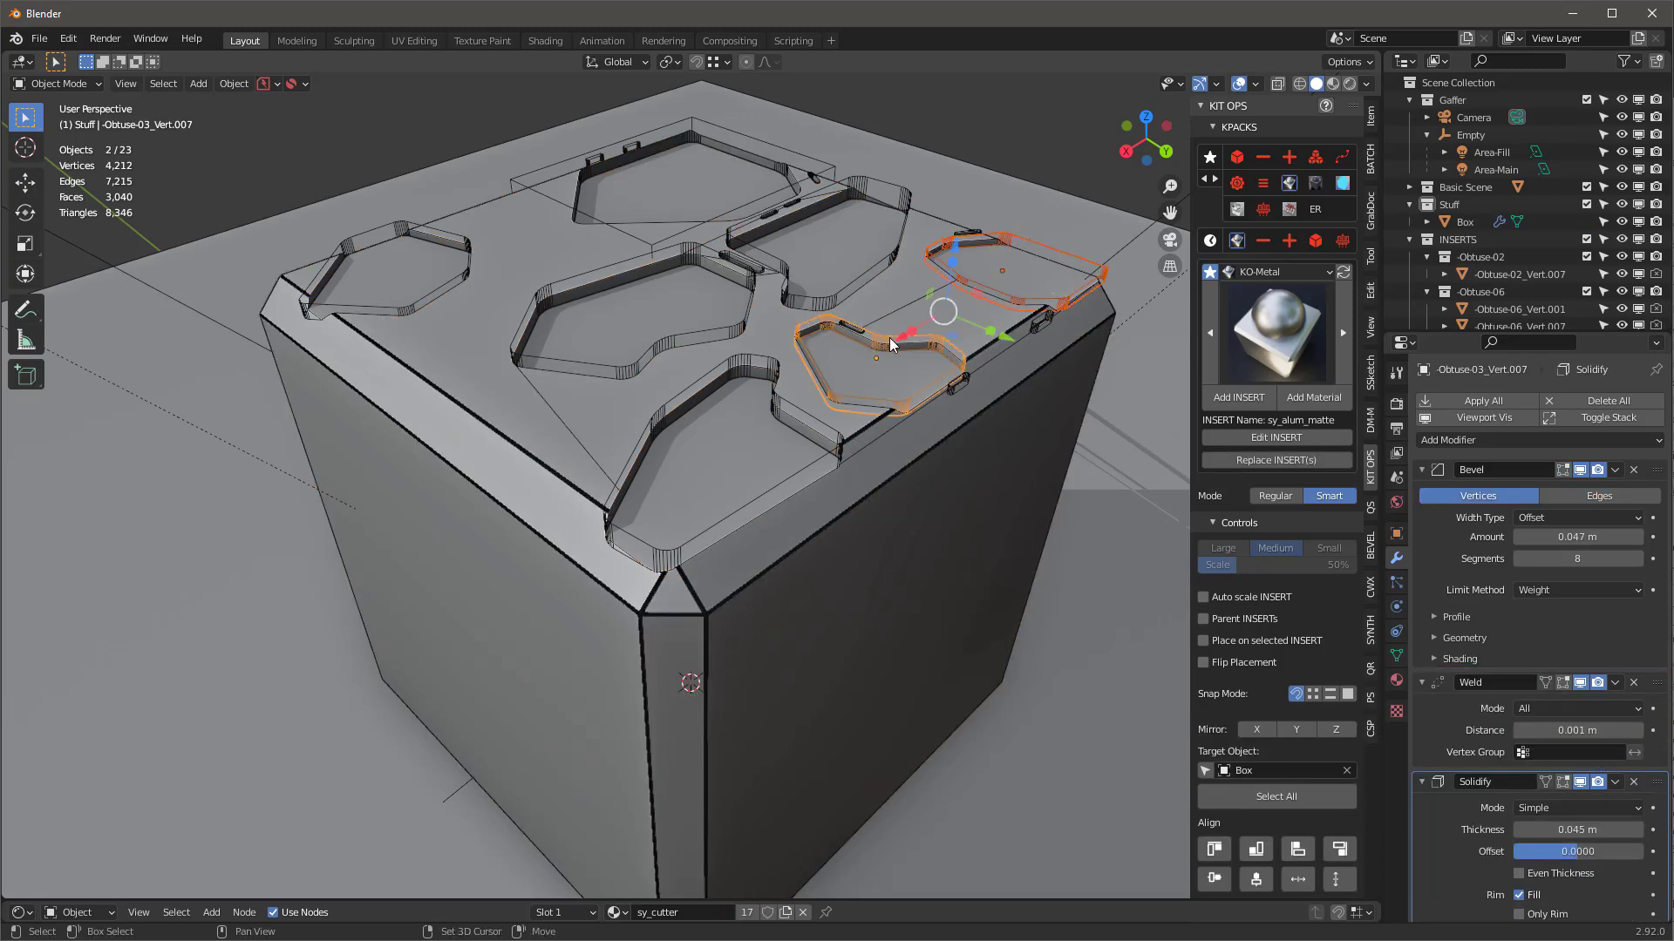
left_click(1022, 294)
left_click(775, 361)
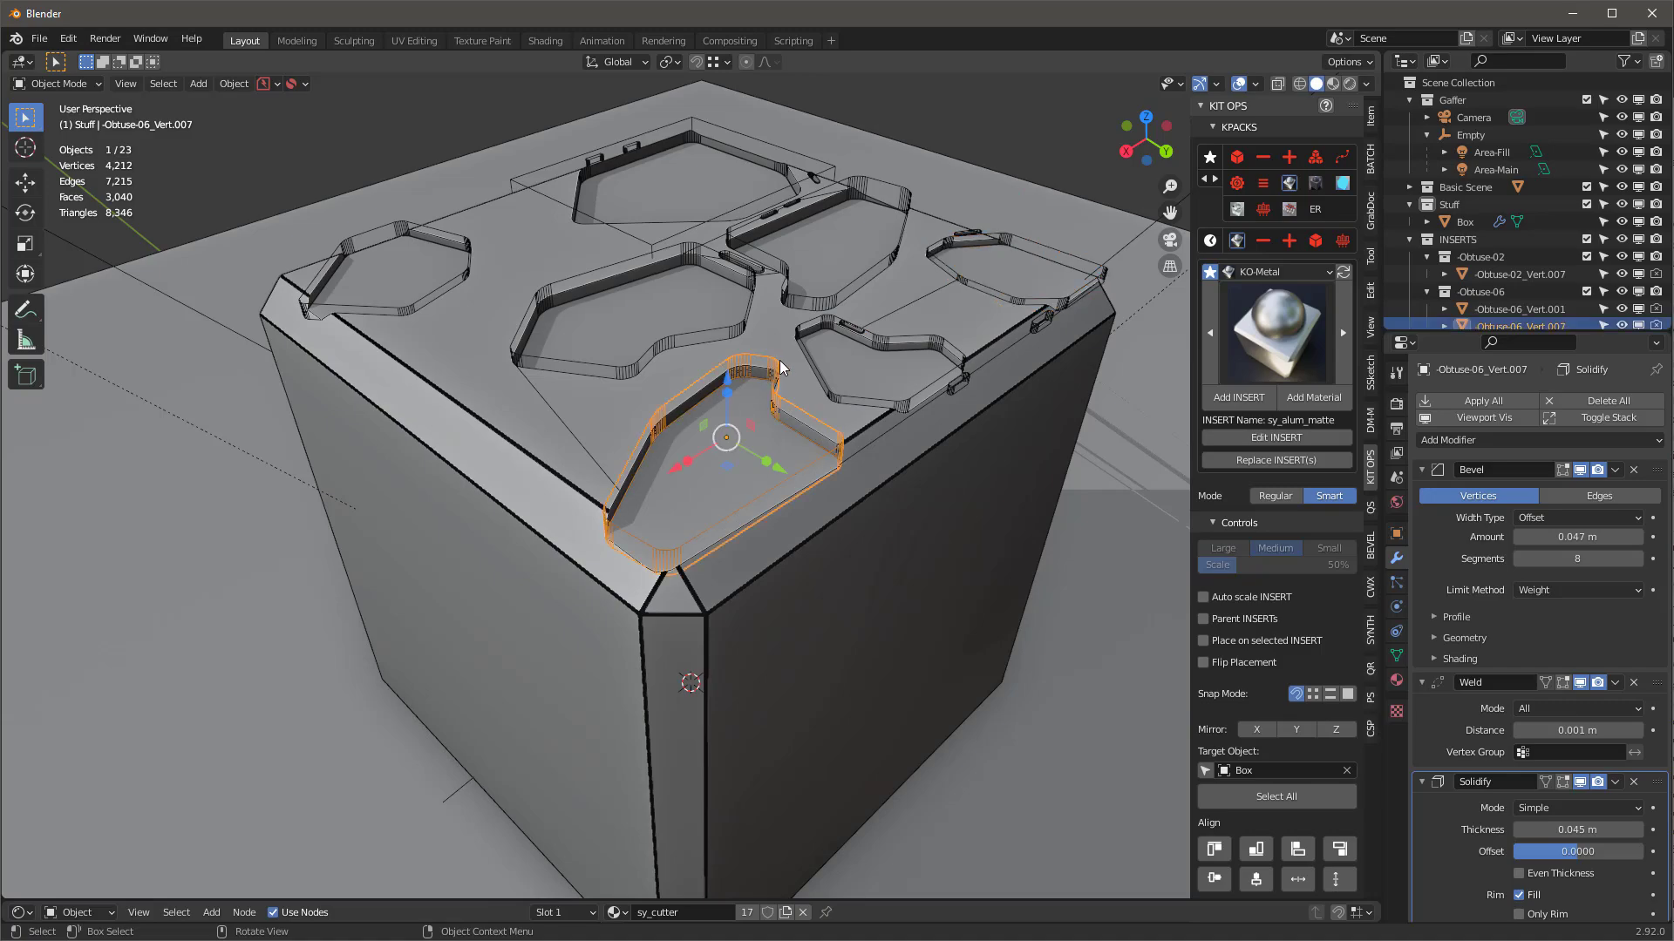
scroll(780, 363, "up", 5)
scroll(758, 340, "down", 3)
left_click(735, 316)
middle_click_drag(715, 353, 969, 378)
scroll(667, 291, "up", 3)
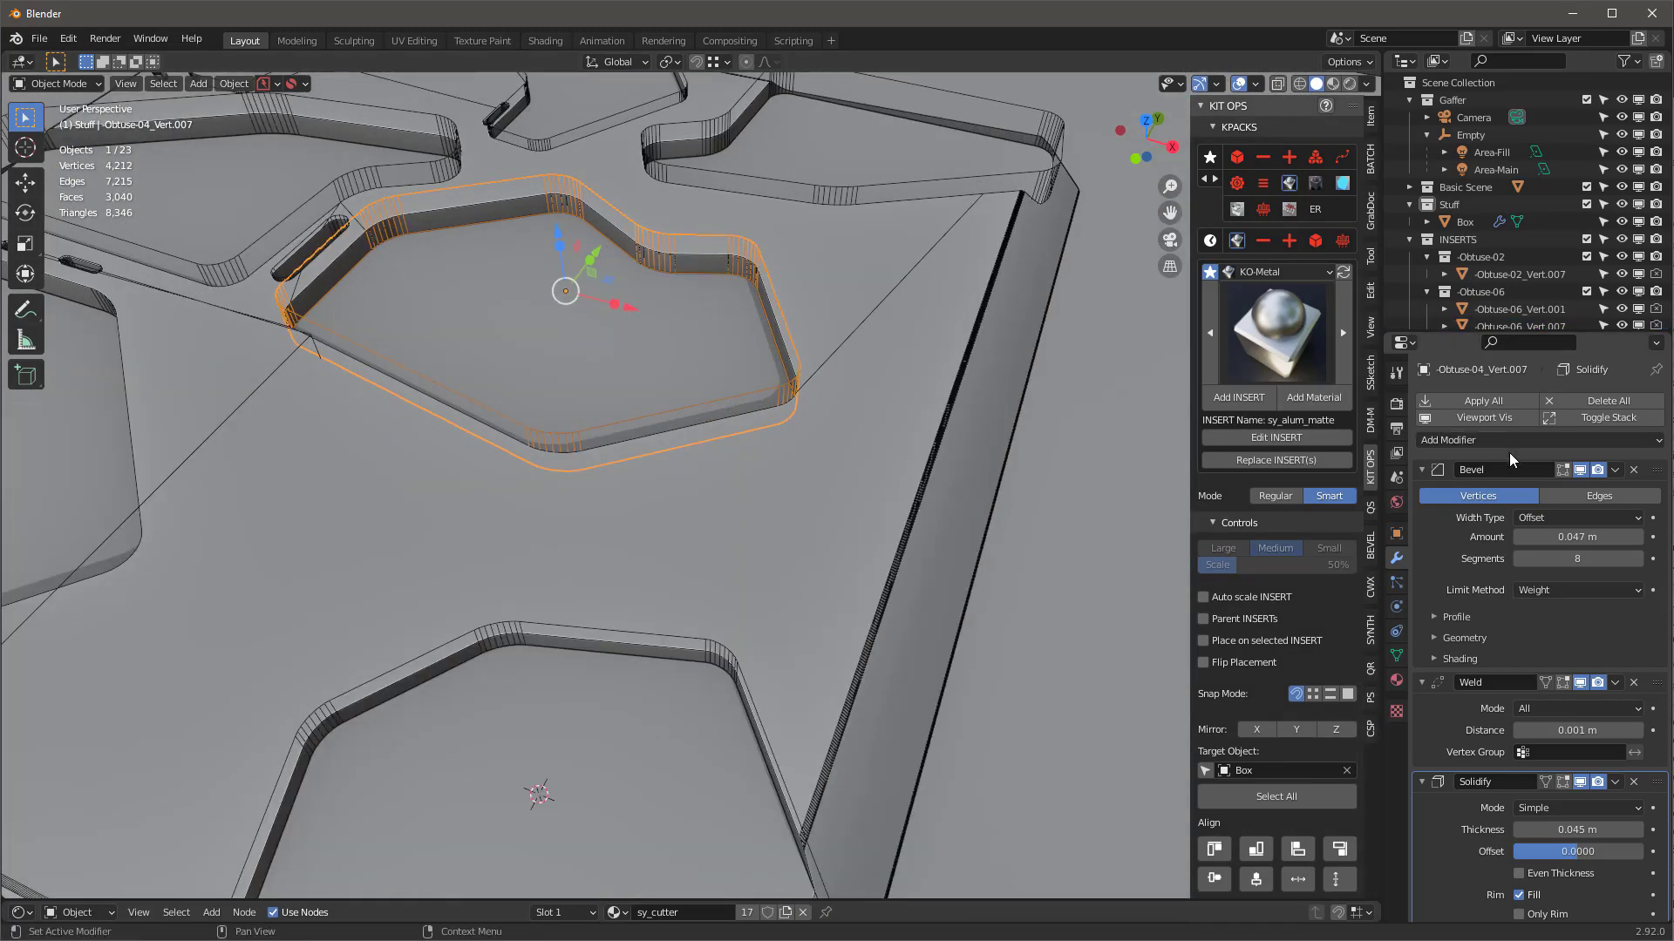
Collapse the cutter's existing modifiers and add a Bevel.001 modifier with 0.006 m amount.
left_click(1423, 471)
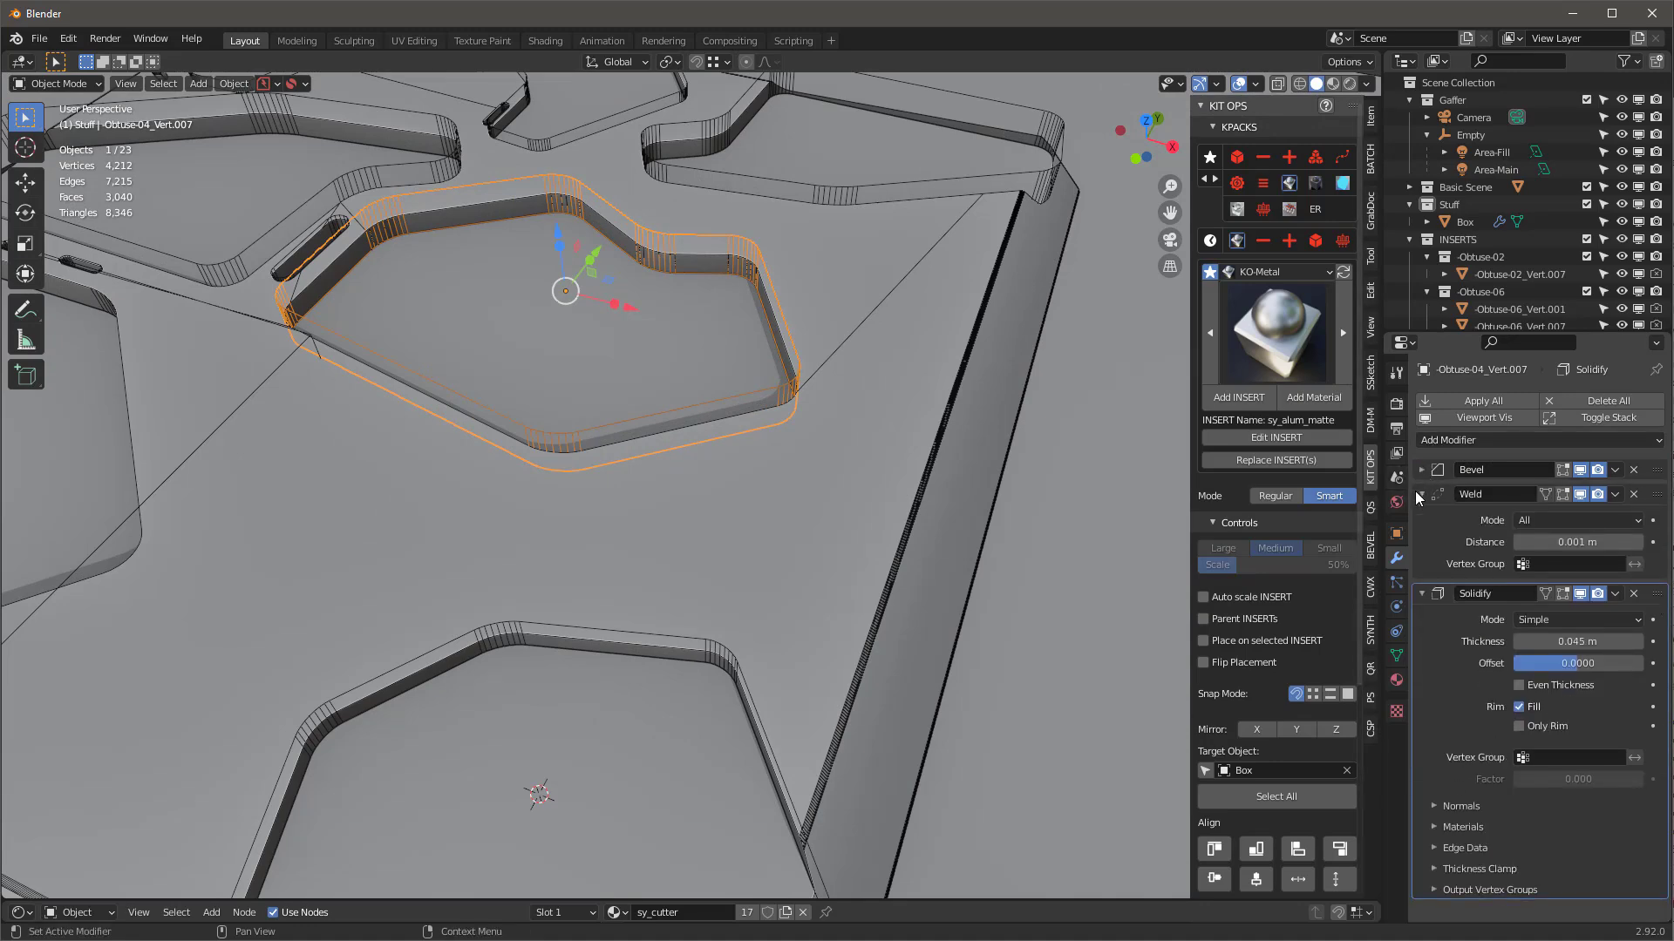
left_click(1422, 494)
left_click(1422, 519)
left_click(1447, 440)
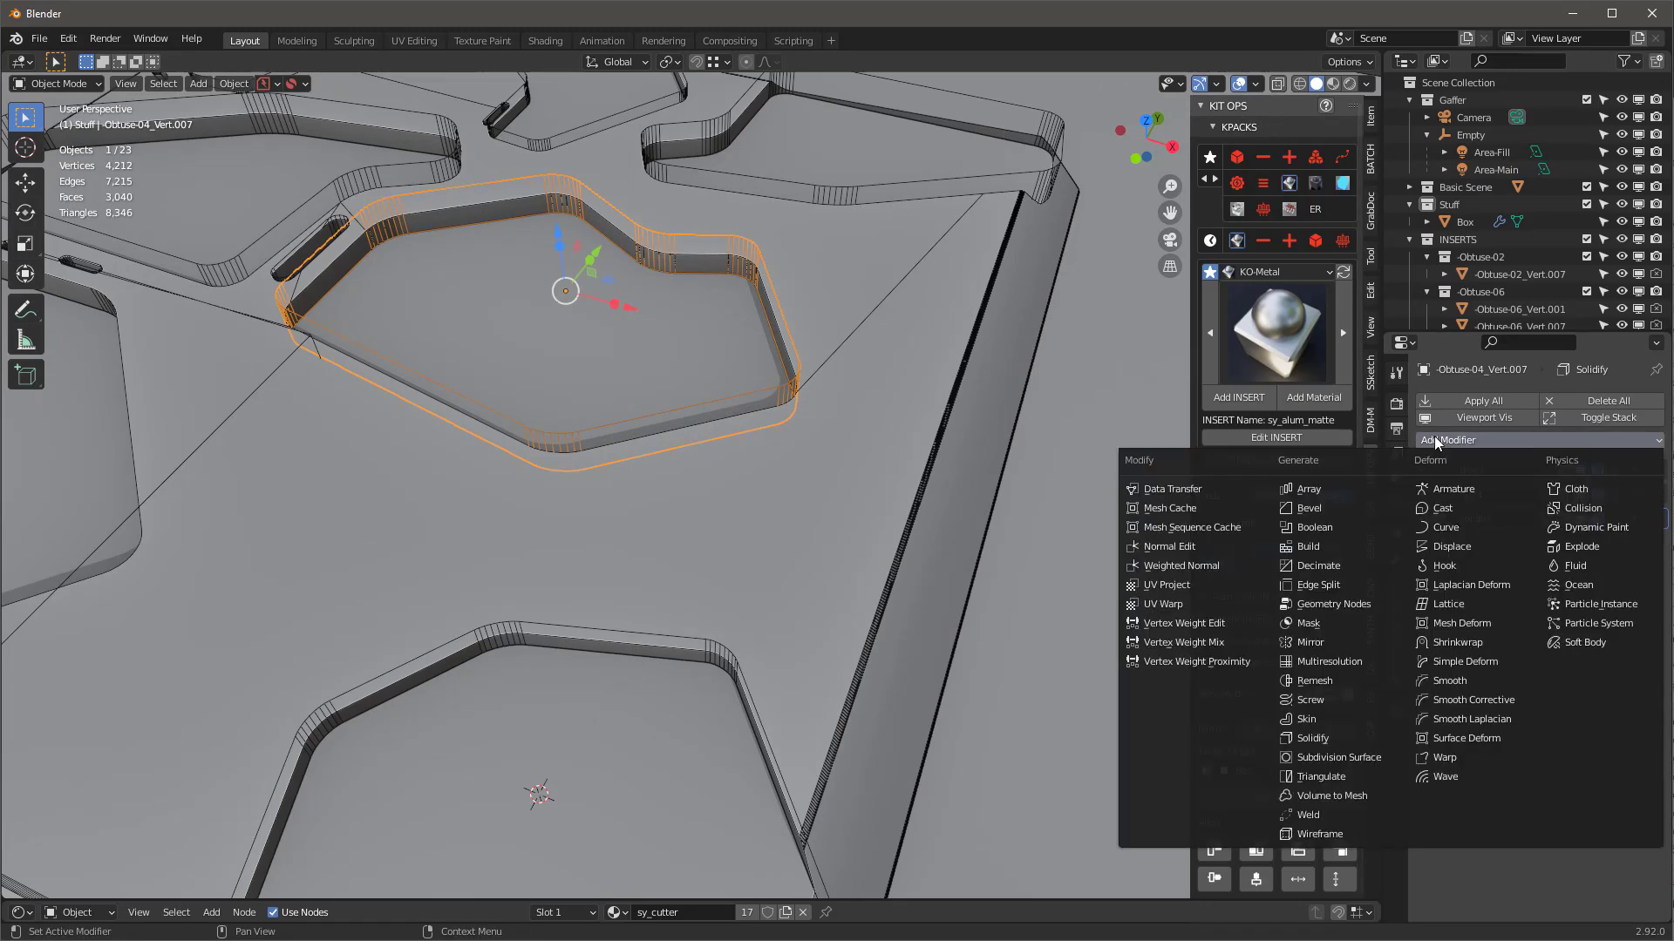
left_click(1318, 509)
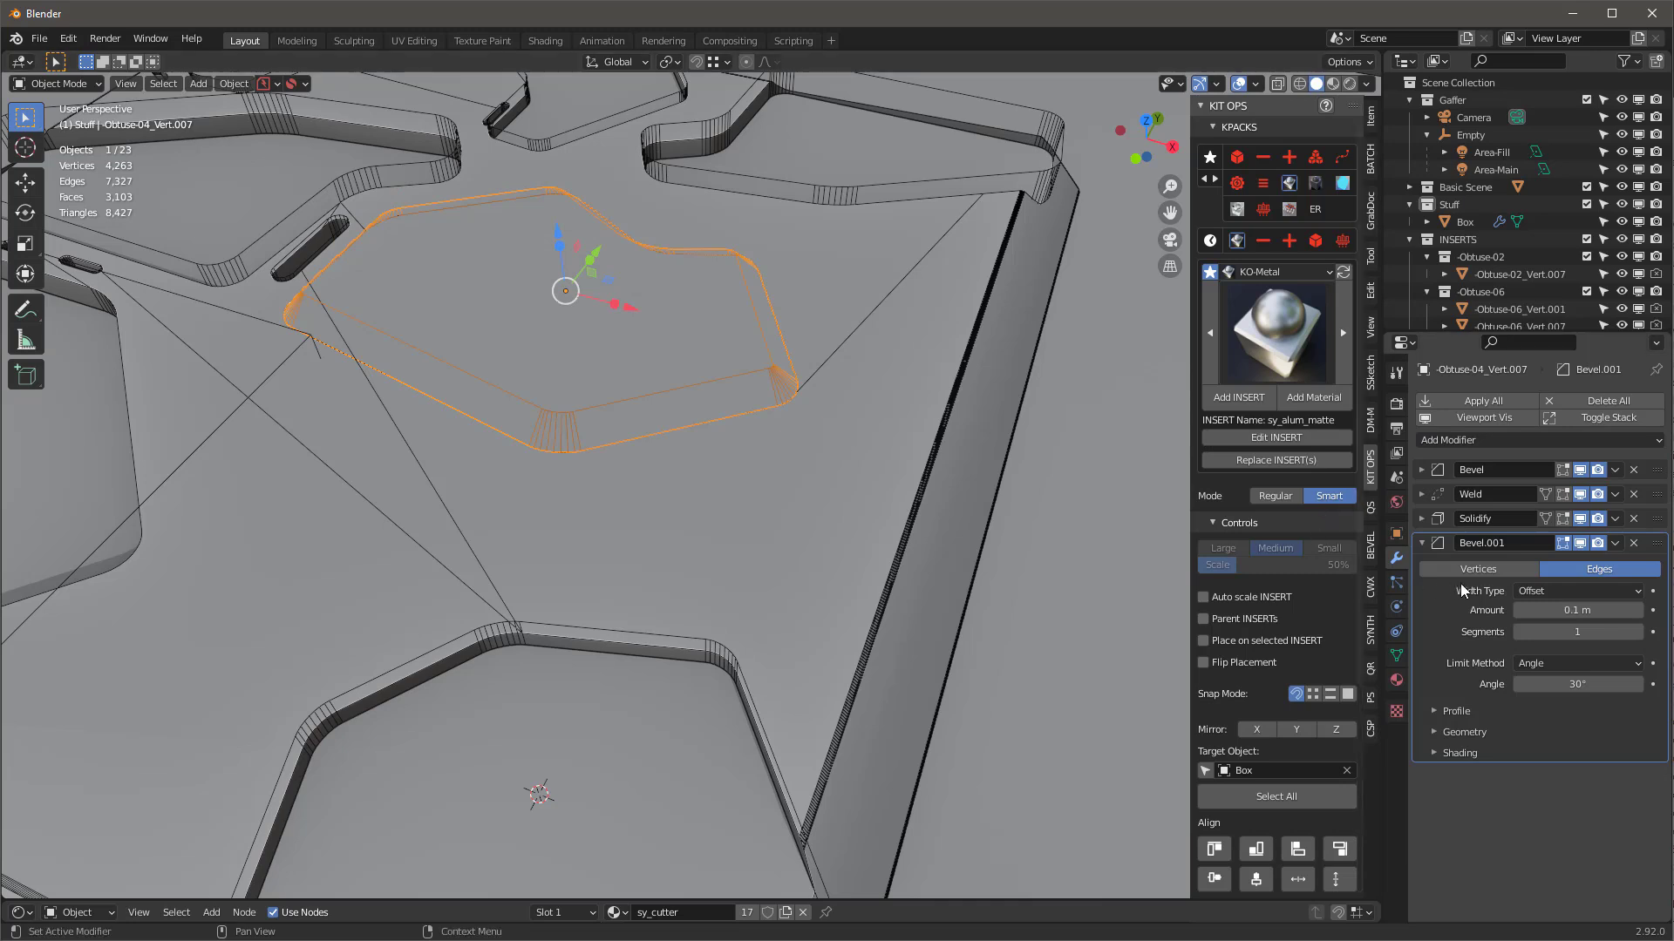
left_click_drag(1601, 610, 1553, 610)
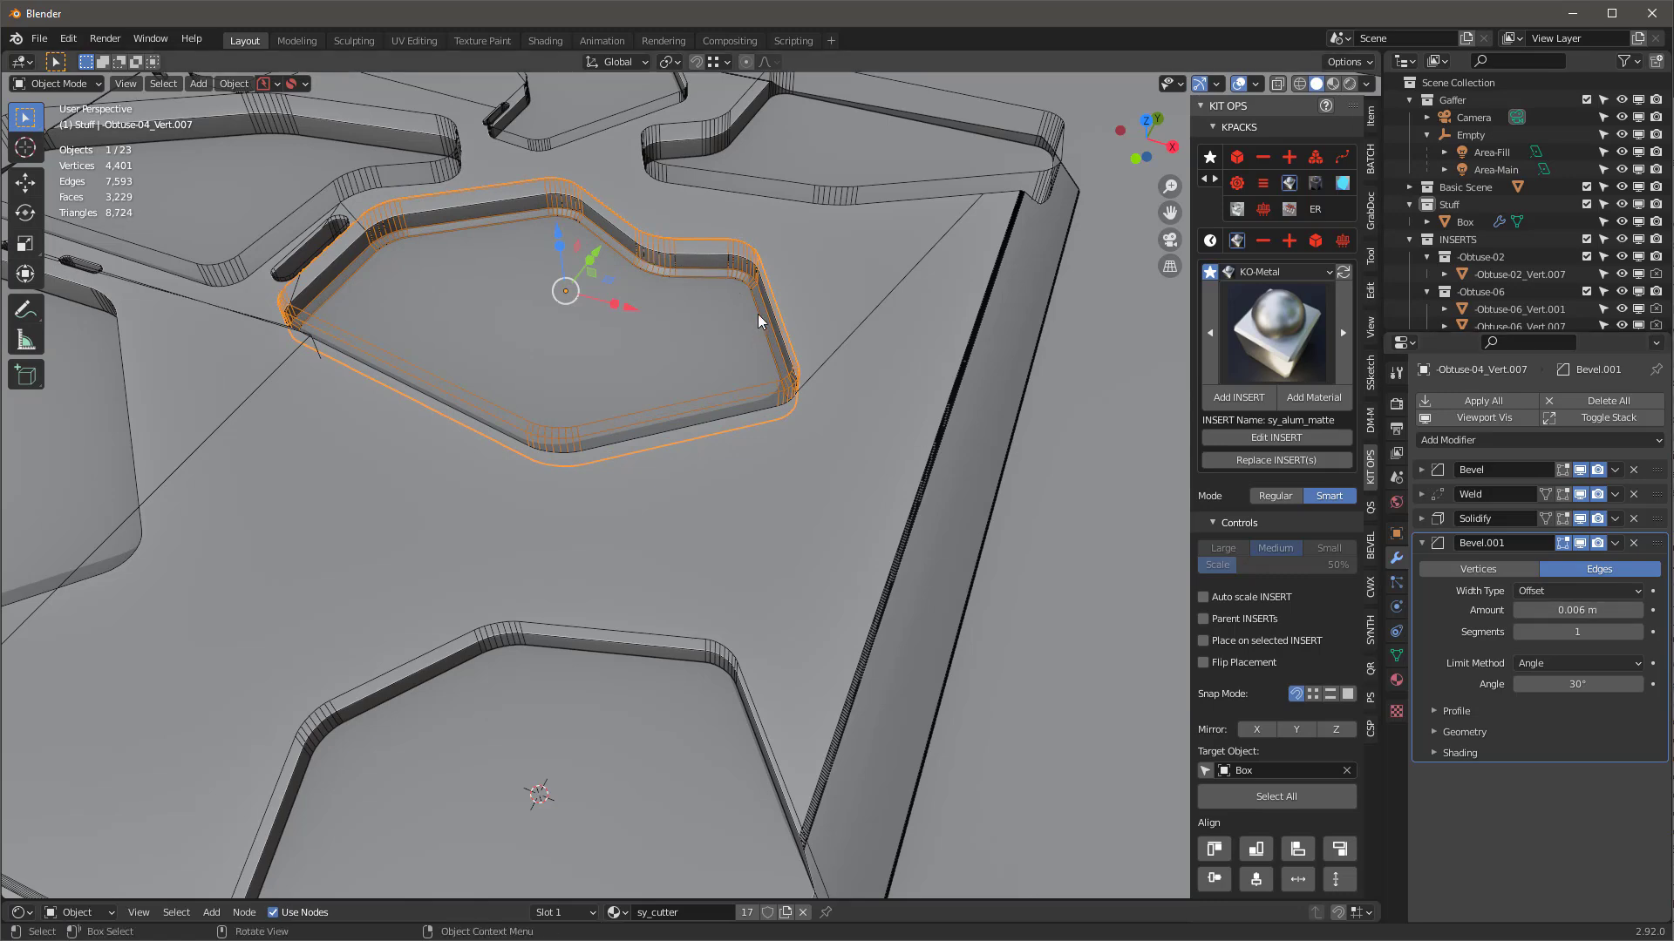
scroll(812, 495, "down", 4)
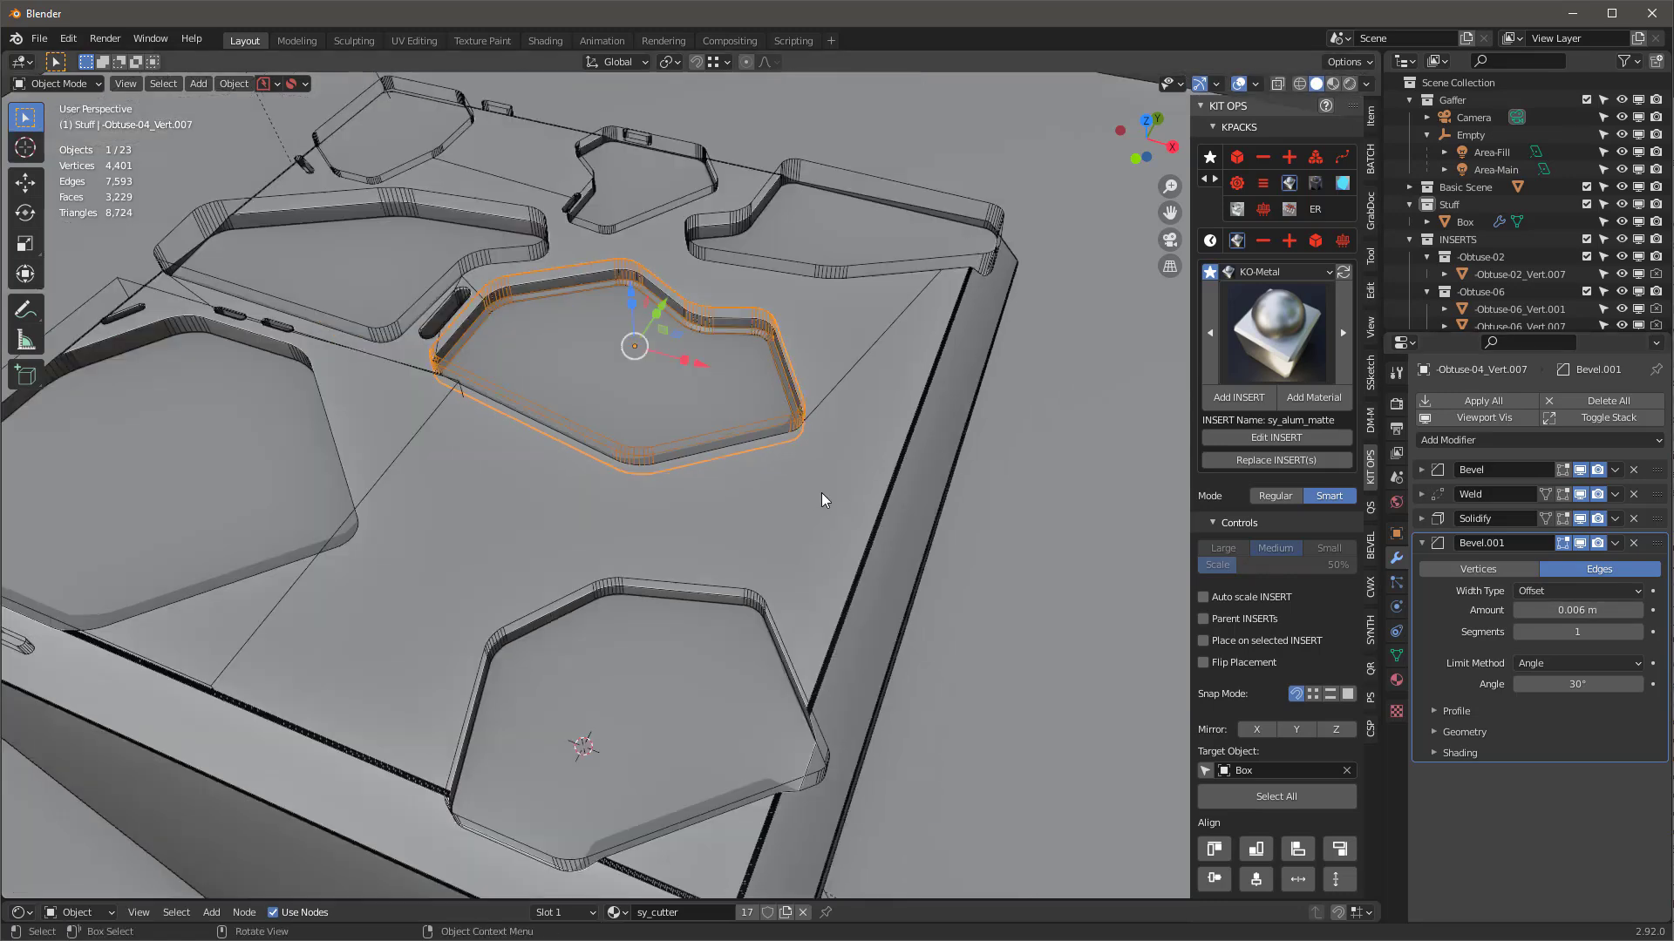
middle_click_drag(823, 494, 821, 488)
scroll(819, 475, "up", 4)
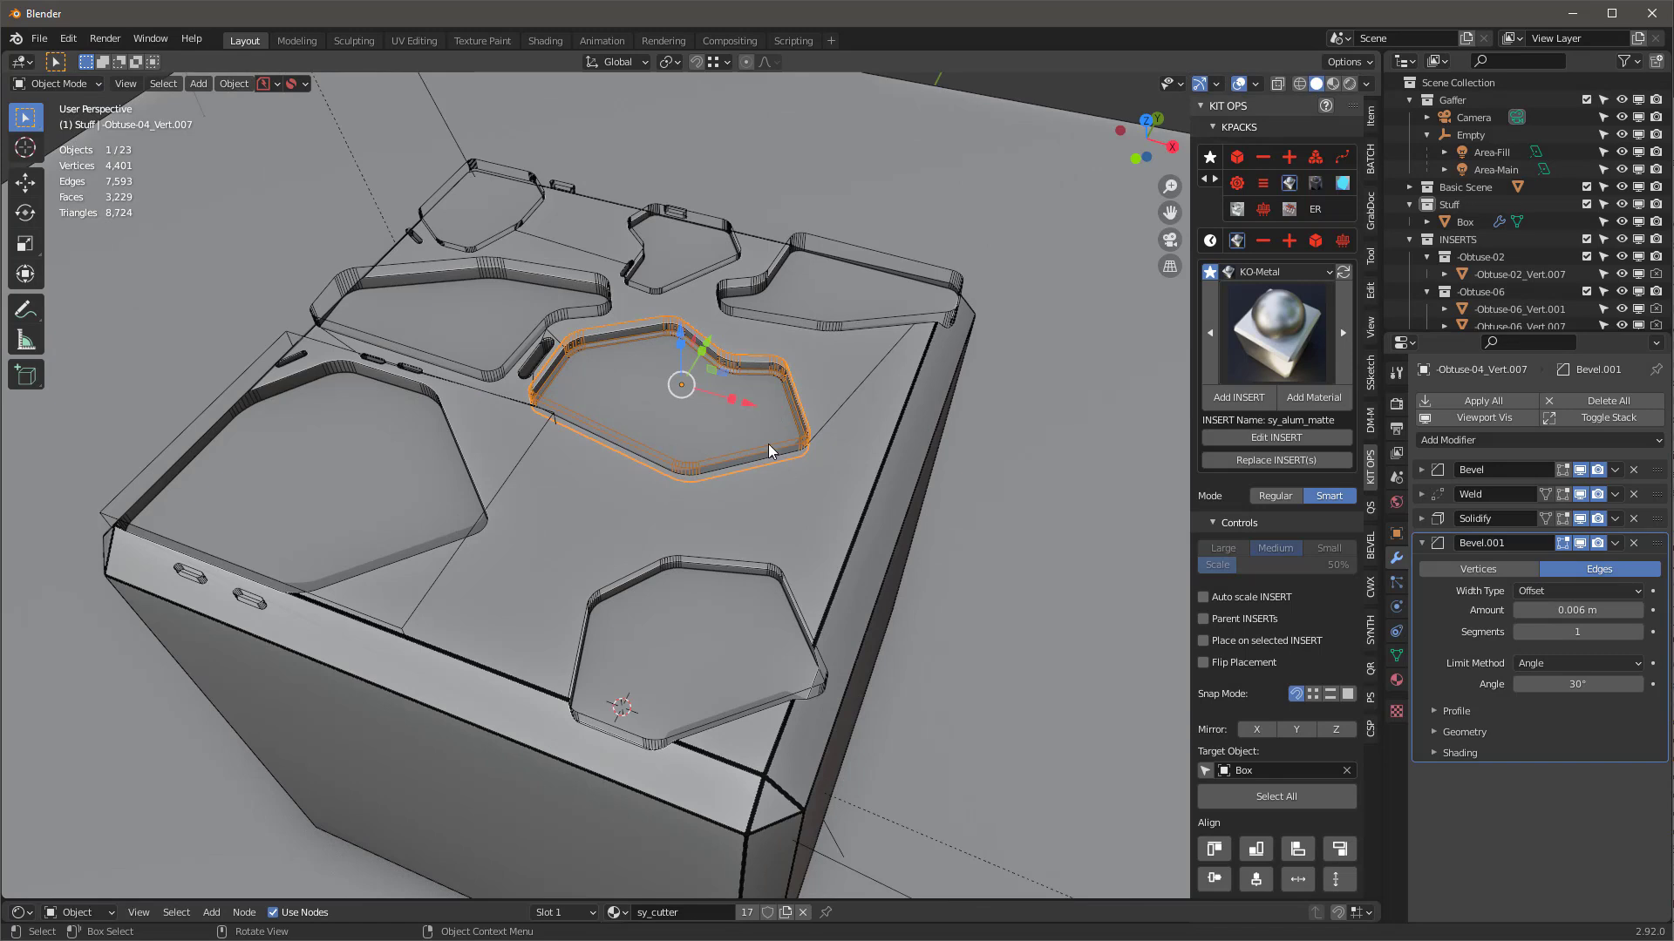
Select the other obtuse cutters, keeping the bevelled Obtuse-04 cutter active.
left_click(761, 566)
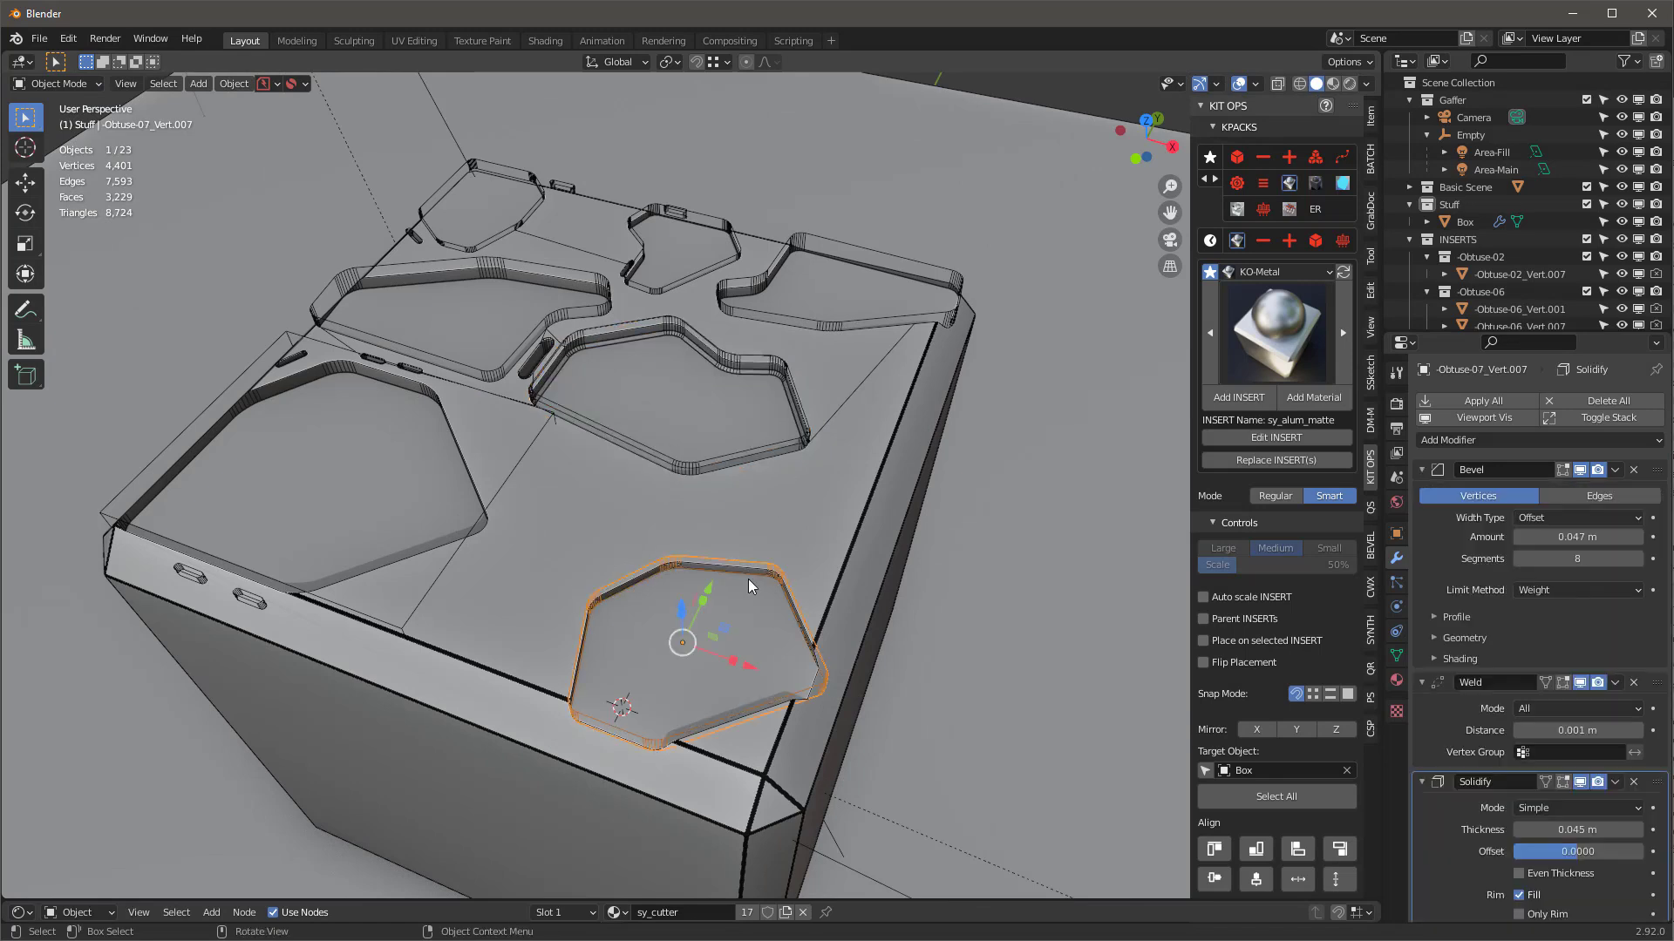
left_click(539, 429, "shift")
left_click(726, 311, "shift")
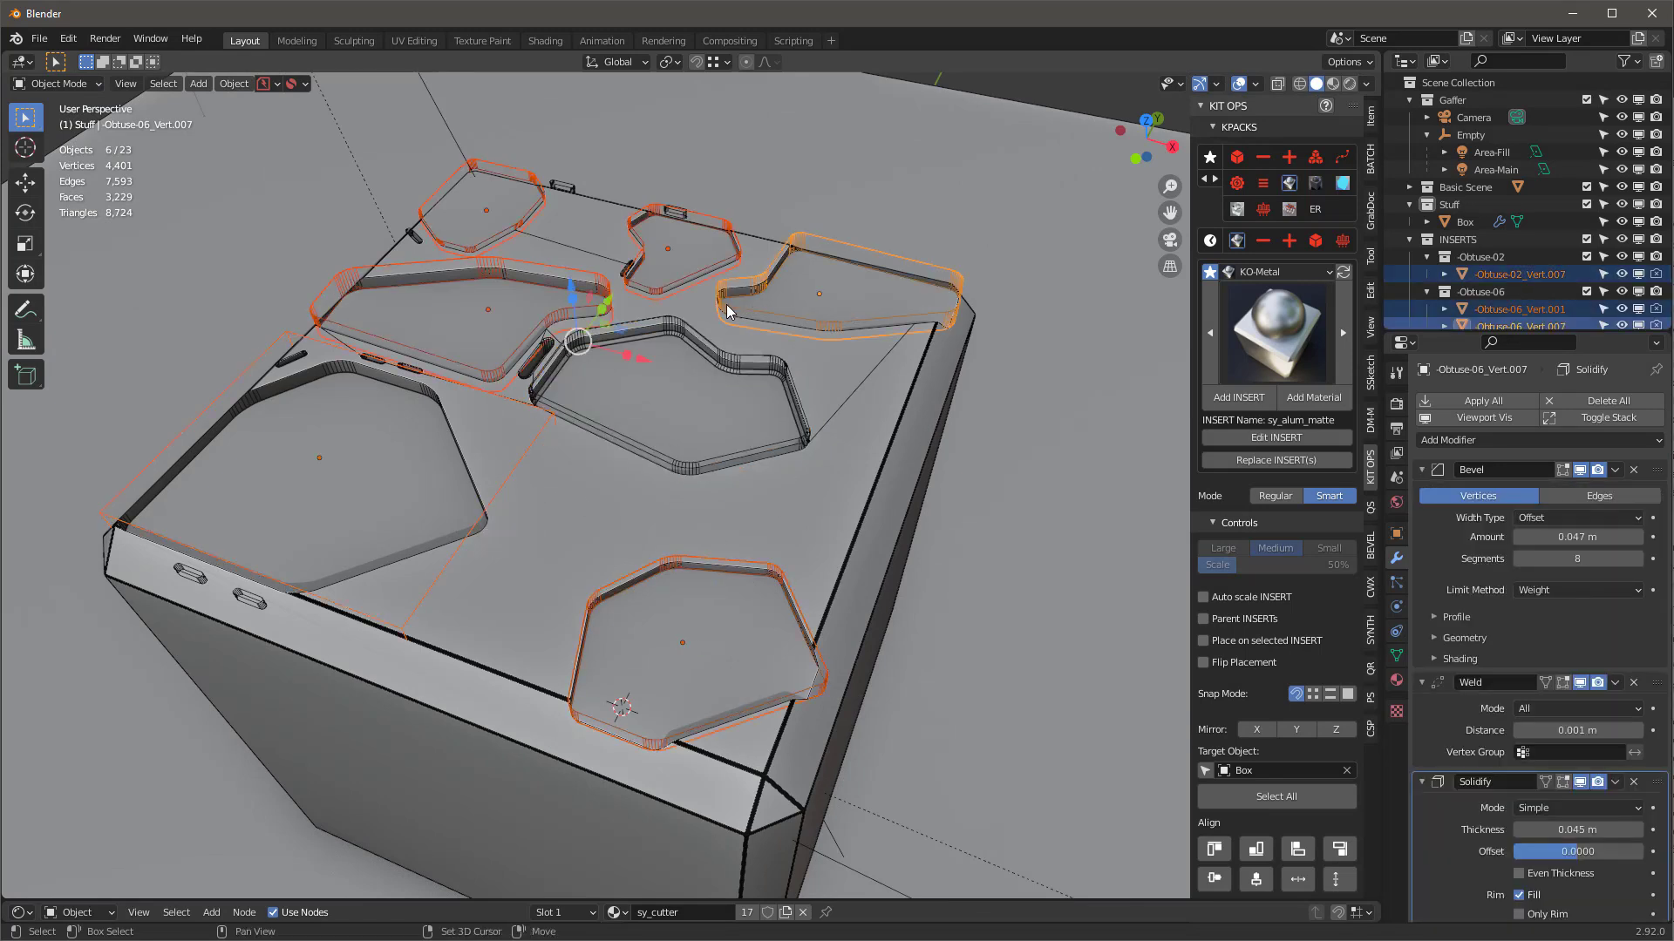
left_click(733, 397, "shift")
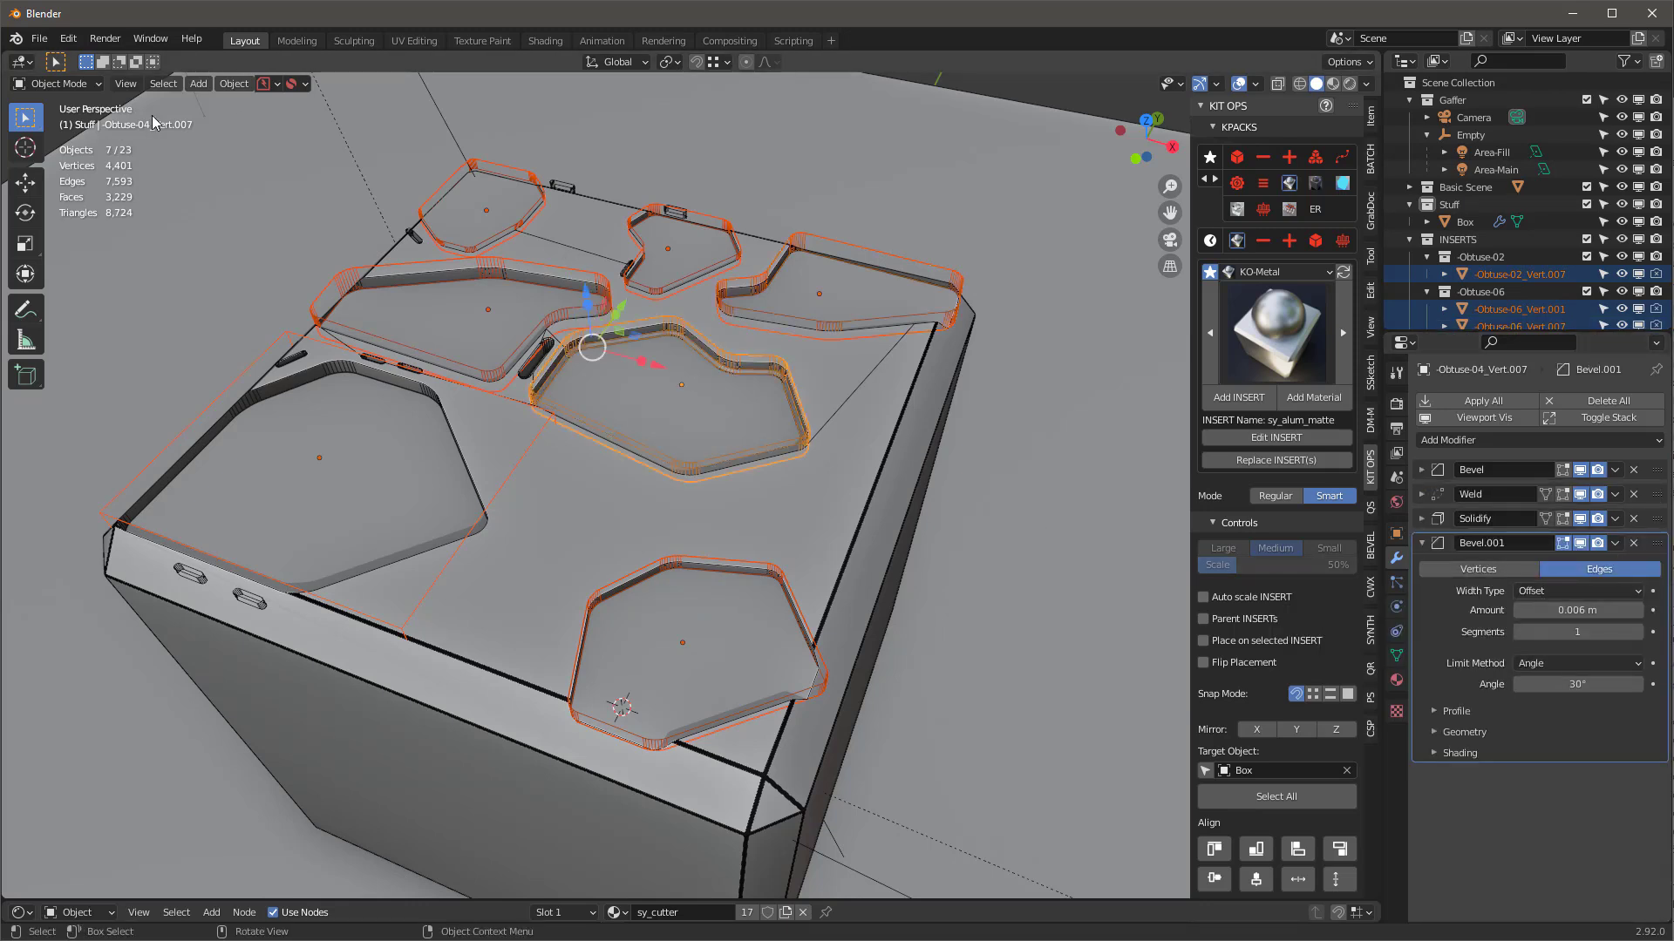
Copy the Obtuse-04 cutter's modifiers to the other cutters with Object > Make Links > Modifiers.
left_click(233, 83)
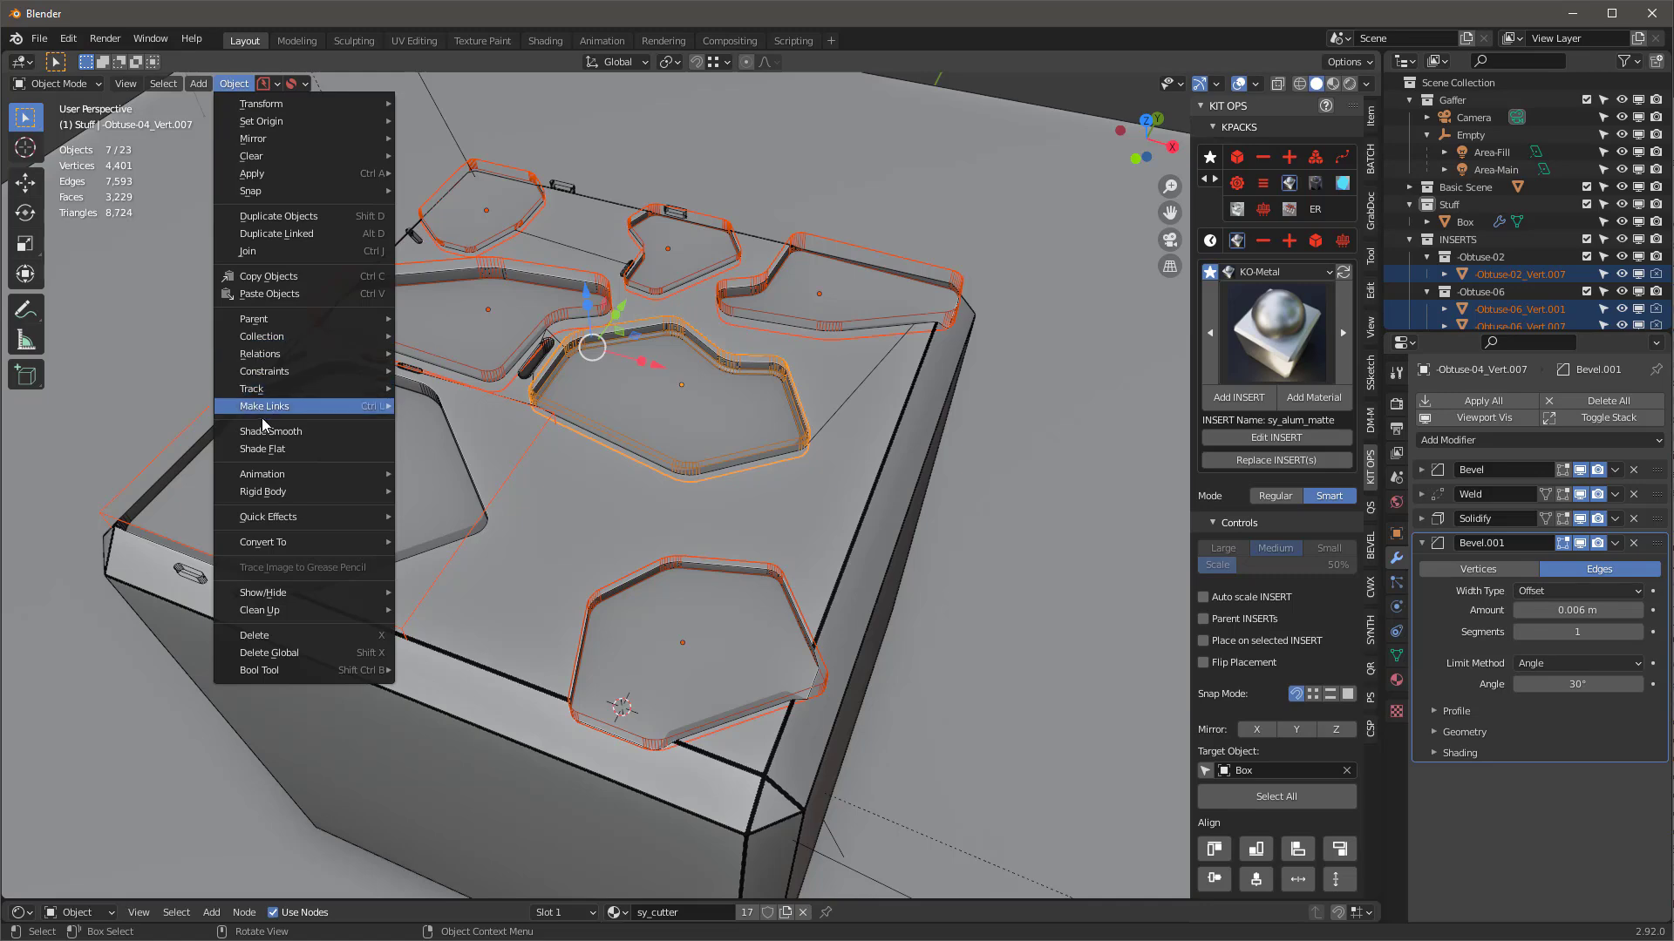
mouse_move(266, 411)
left_click(455, 530)
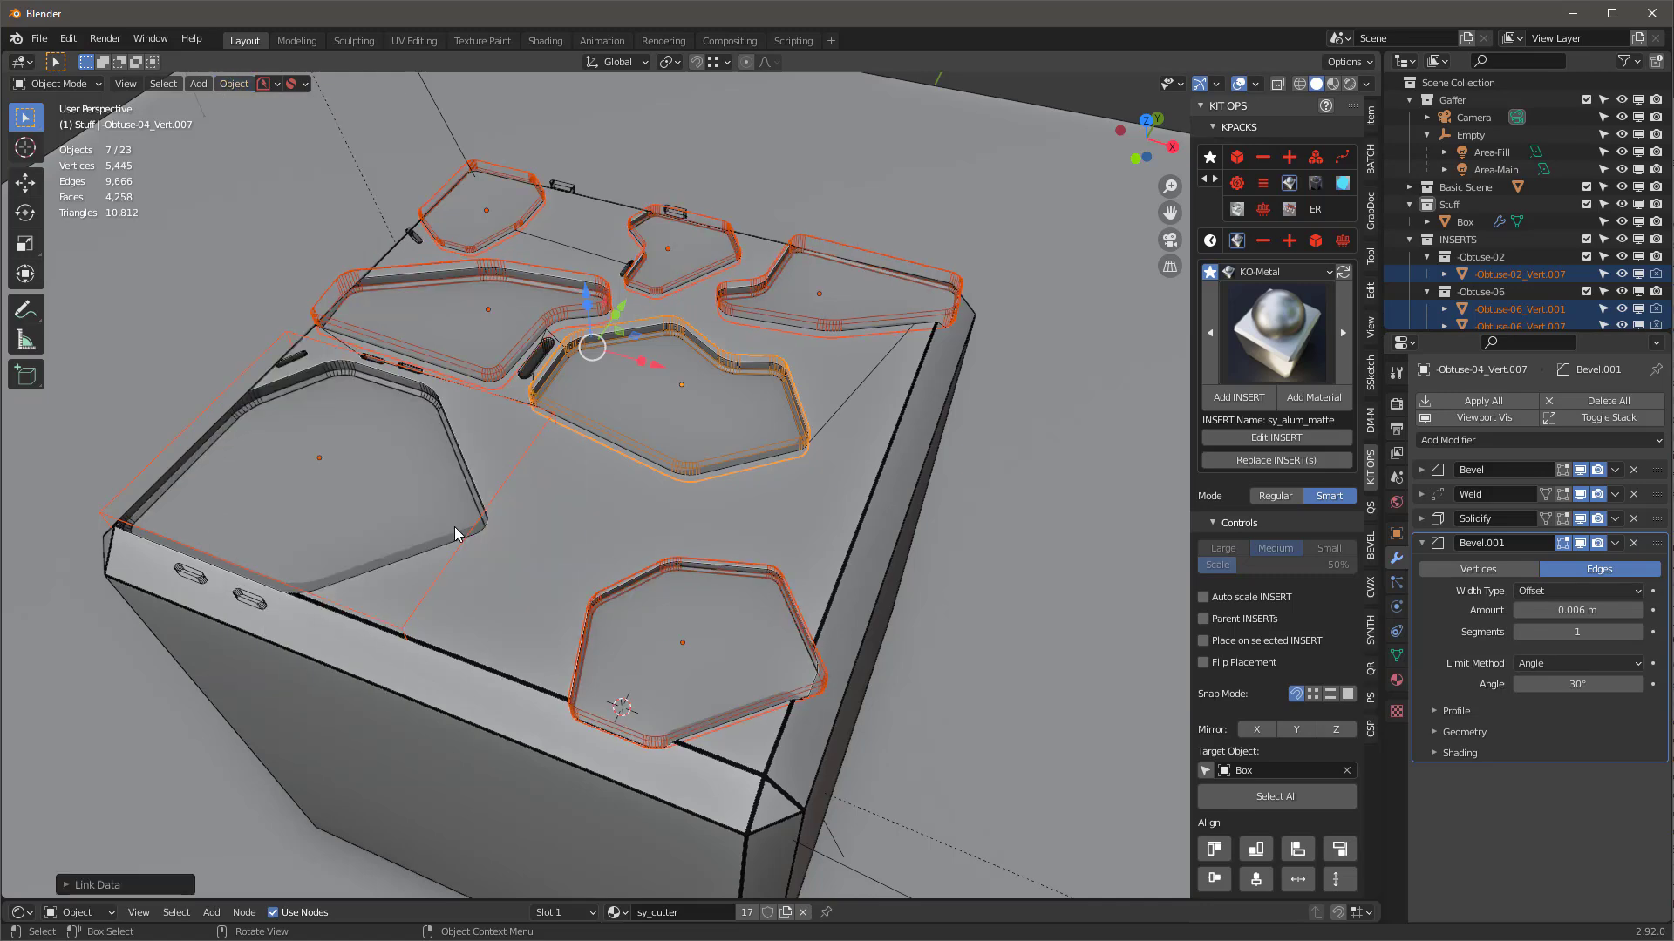
Select the Box and hide the viewport overlays.
left_click(630, 474)
mouse_move(630, 475)
middle_mouse_down()
mouse_move(609, 448)
mouse_move(562, 452)
mouse_move(818, 260)
mouse_move(731, 333)
mouse_move(619, 287)
mouse_move(565, 295)
mouse_move(714, 301)
middle_mouse_up()
left_click(1238, 84)
Switch the viewport from Material Preview to Rendered shading.
key("z")
left_click(776, 478)
mouse_move(776, 477)
middle_mouse_down()
mouse_move(739, 421)
mouse_move(829, 473)
mouse_move(865, 443)
mouse_move(803, 412)
middle_mouse_up()
key("z")
left_click(803, 325)
middle_click_drag(803, 324, 813, 248)
Apply the sy_dark_annodized material from the KO-Metal grid to the box.
left_click(1275, 332)
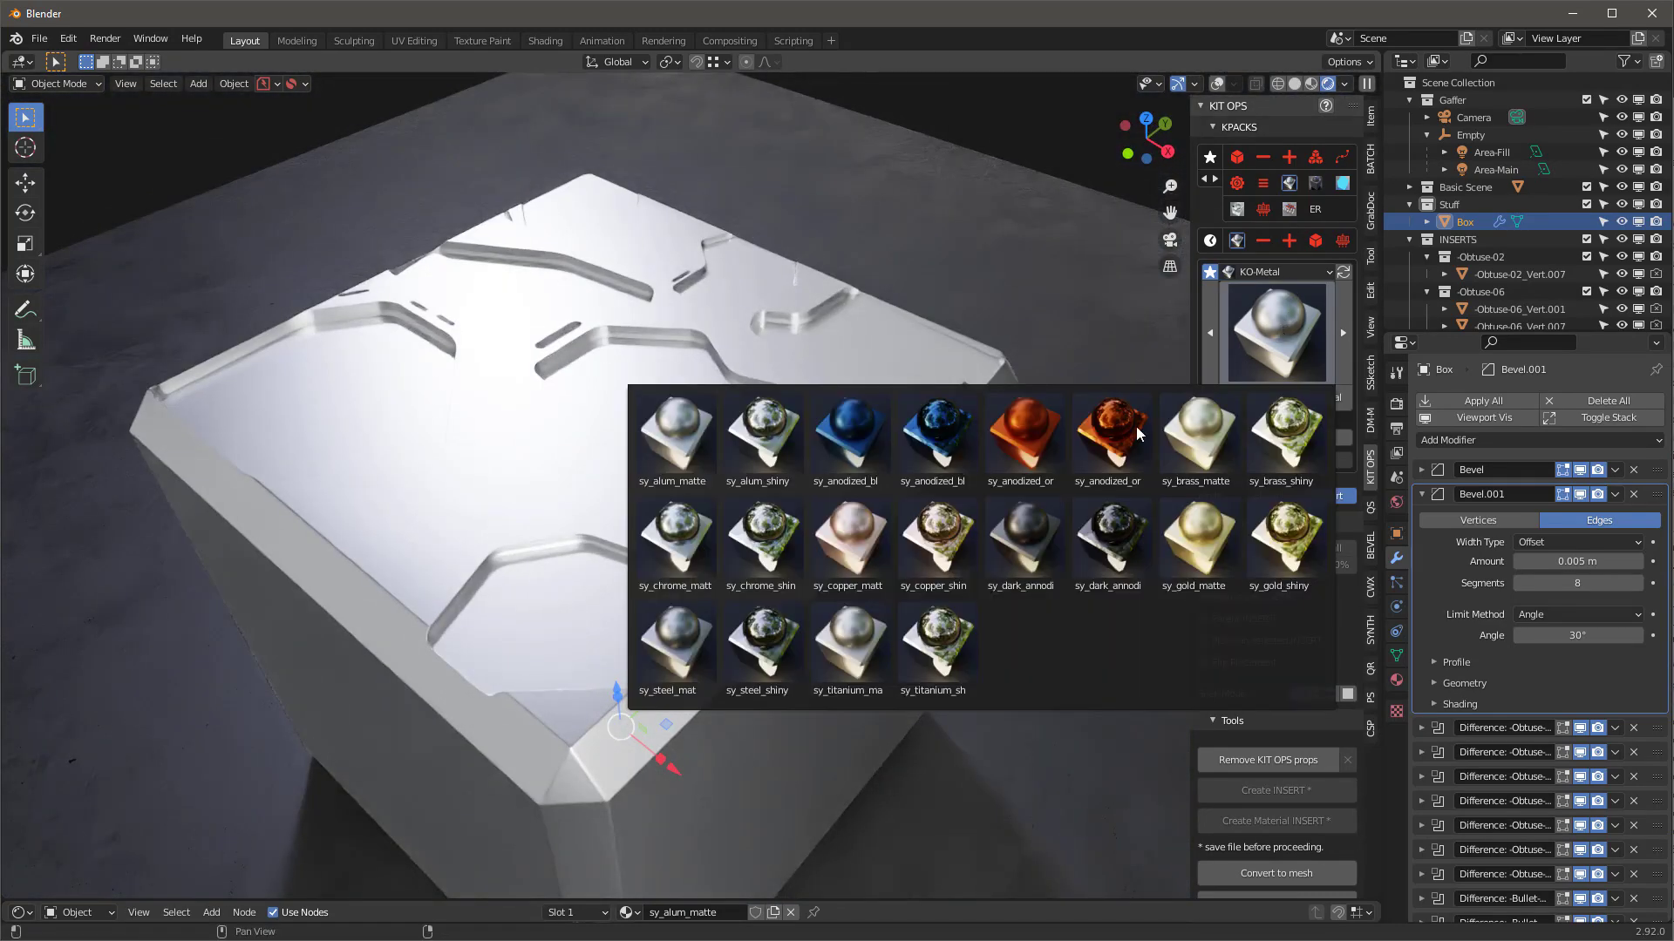
left_click(1030, 562)
left_click(1304, 395)
middle_click_drag(776, 484, 910, 416)
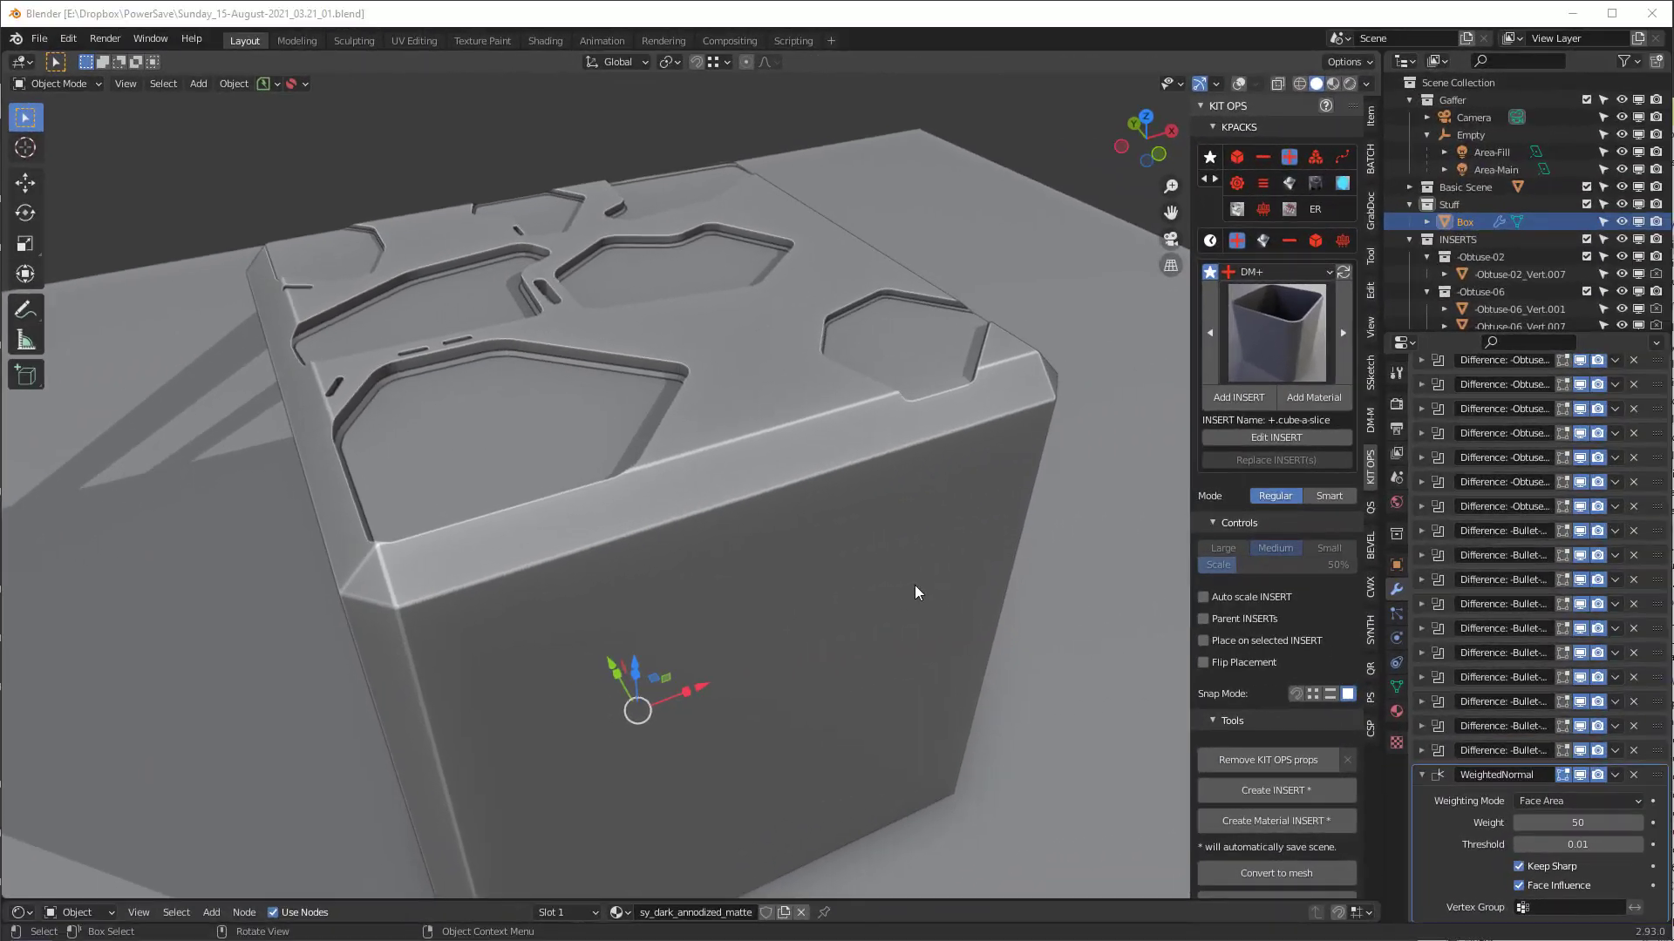
left_click(914, 580)
middle_click_drag(845, 462, 854, 455)
Show overlays again and frame the whole plane in top view.
key("KP_7")
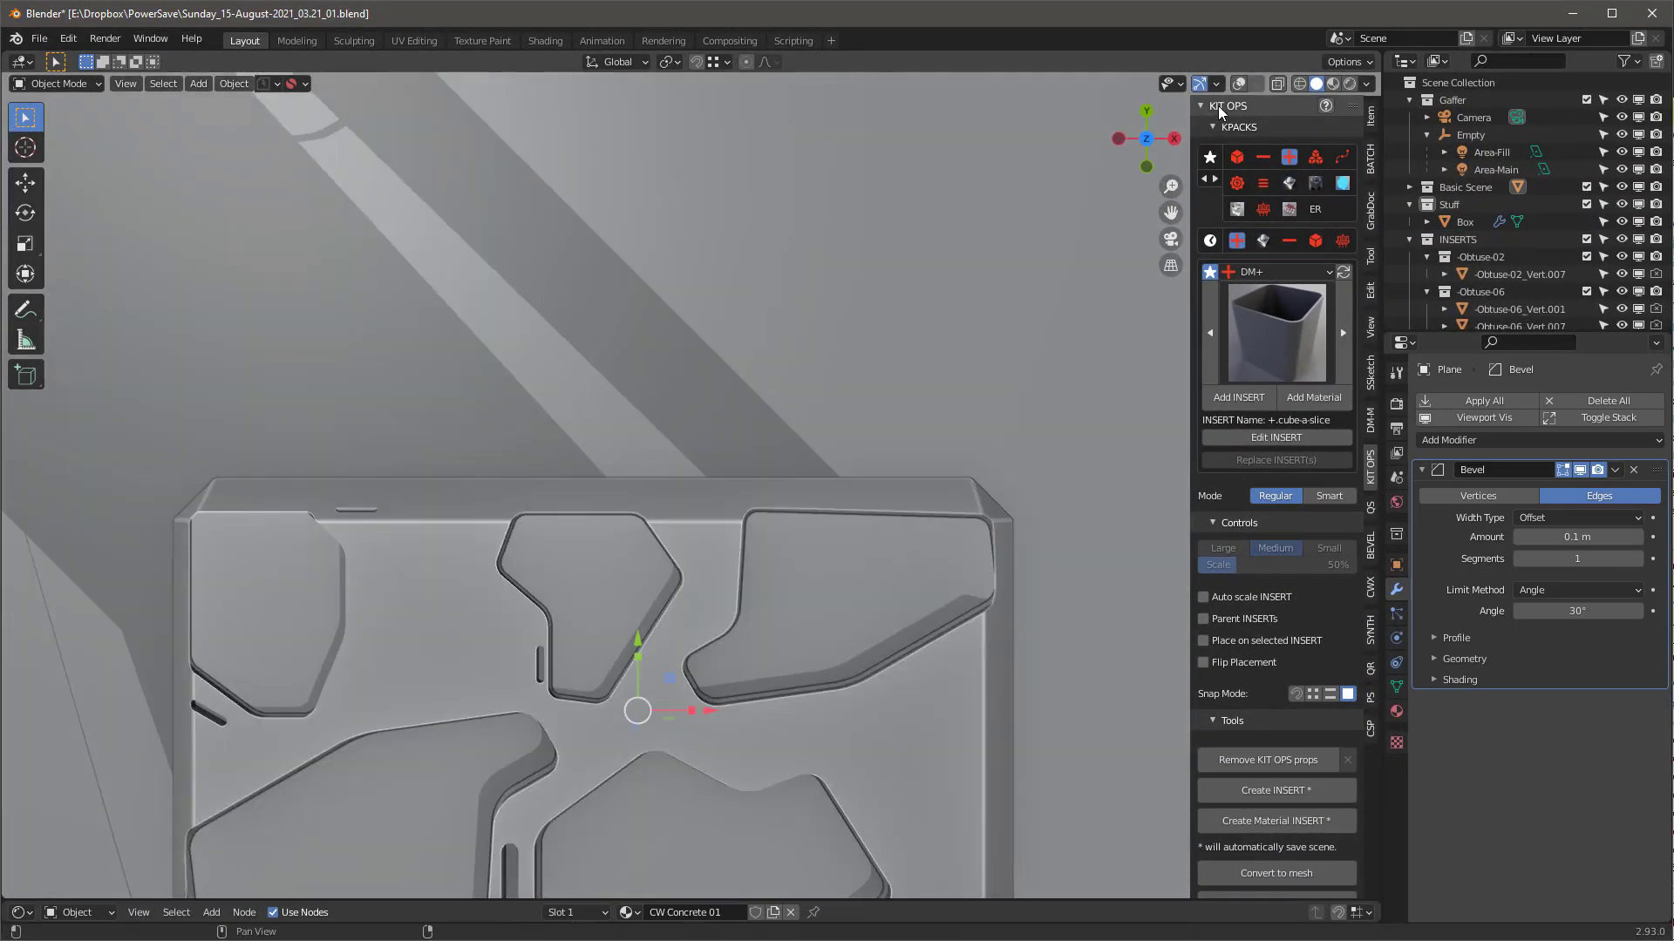
left_click(1235, 89)
scroll(880, 412, "down", 5)
scroll(772, 664, "up", 4)
middle_click_drag(773, 664, 728, 583, "shift")
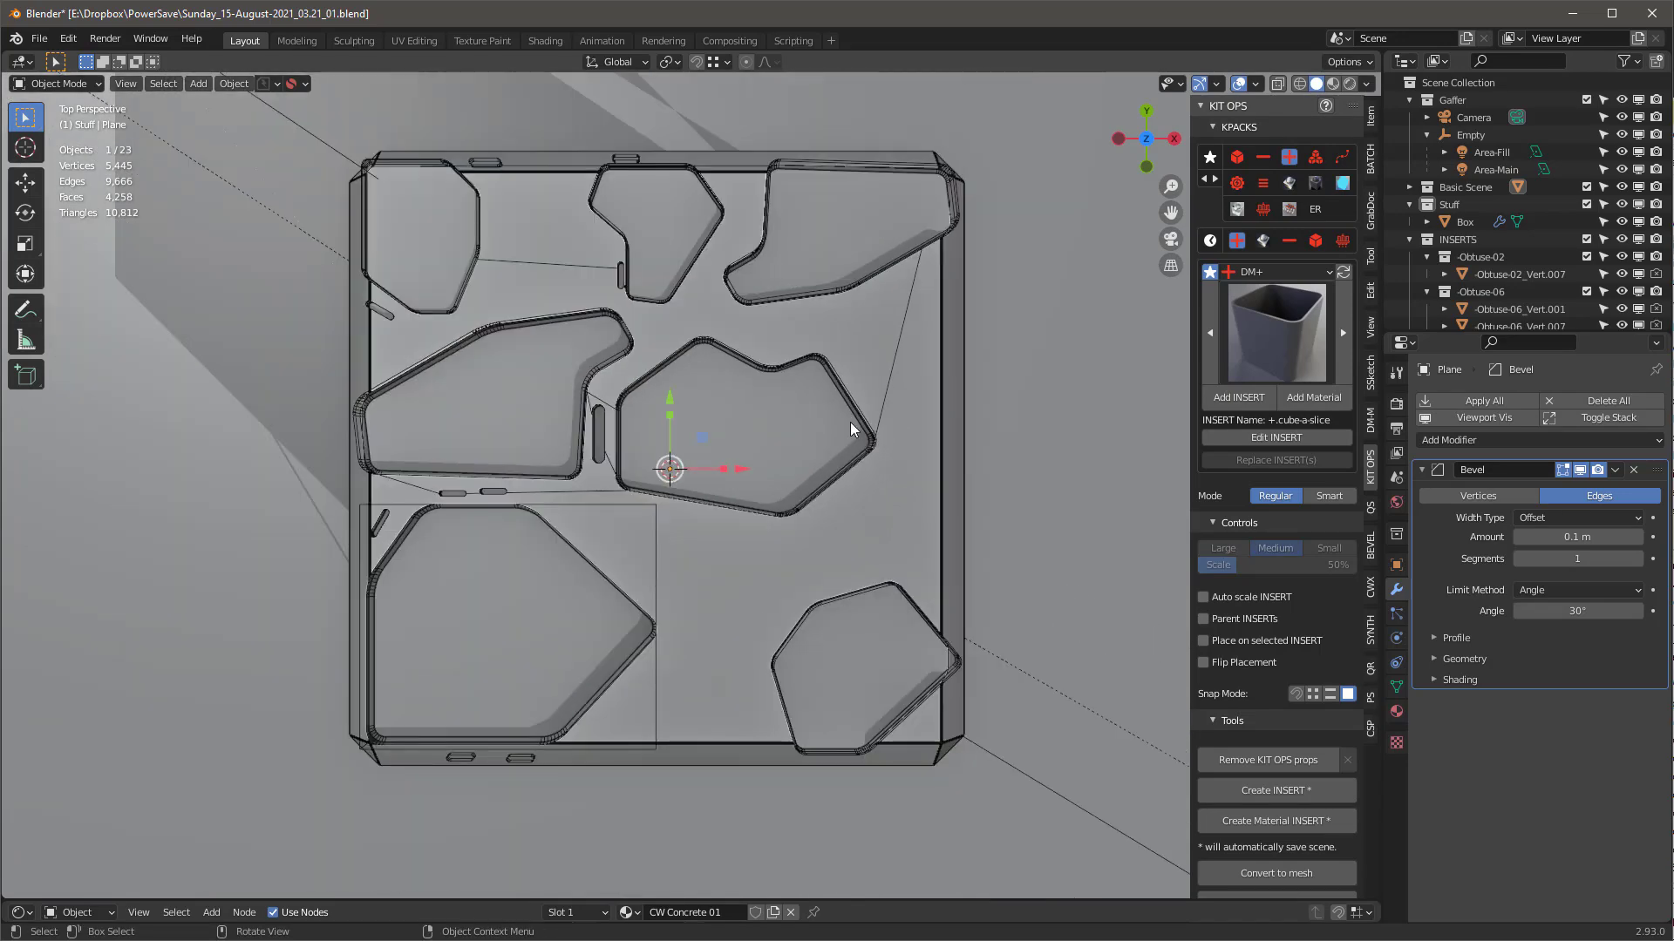
middle_click_drag(816, 366, 823, 395, "shift")
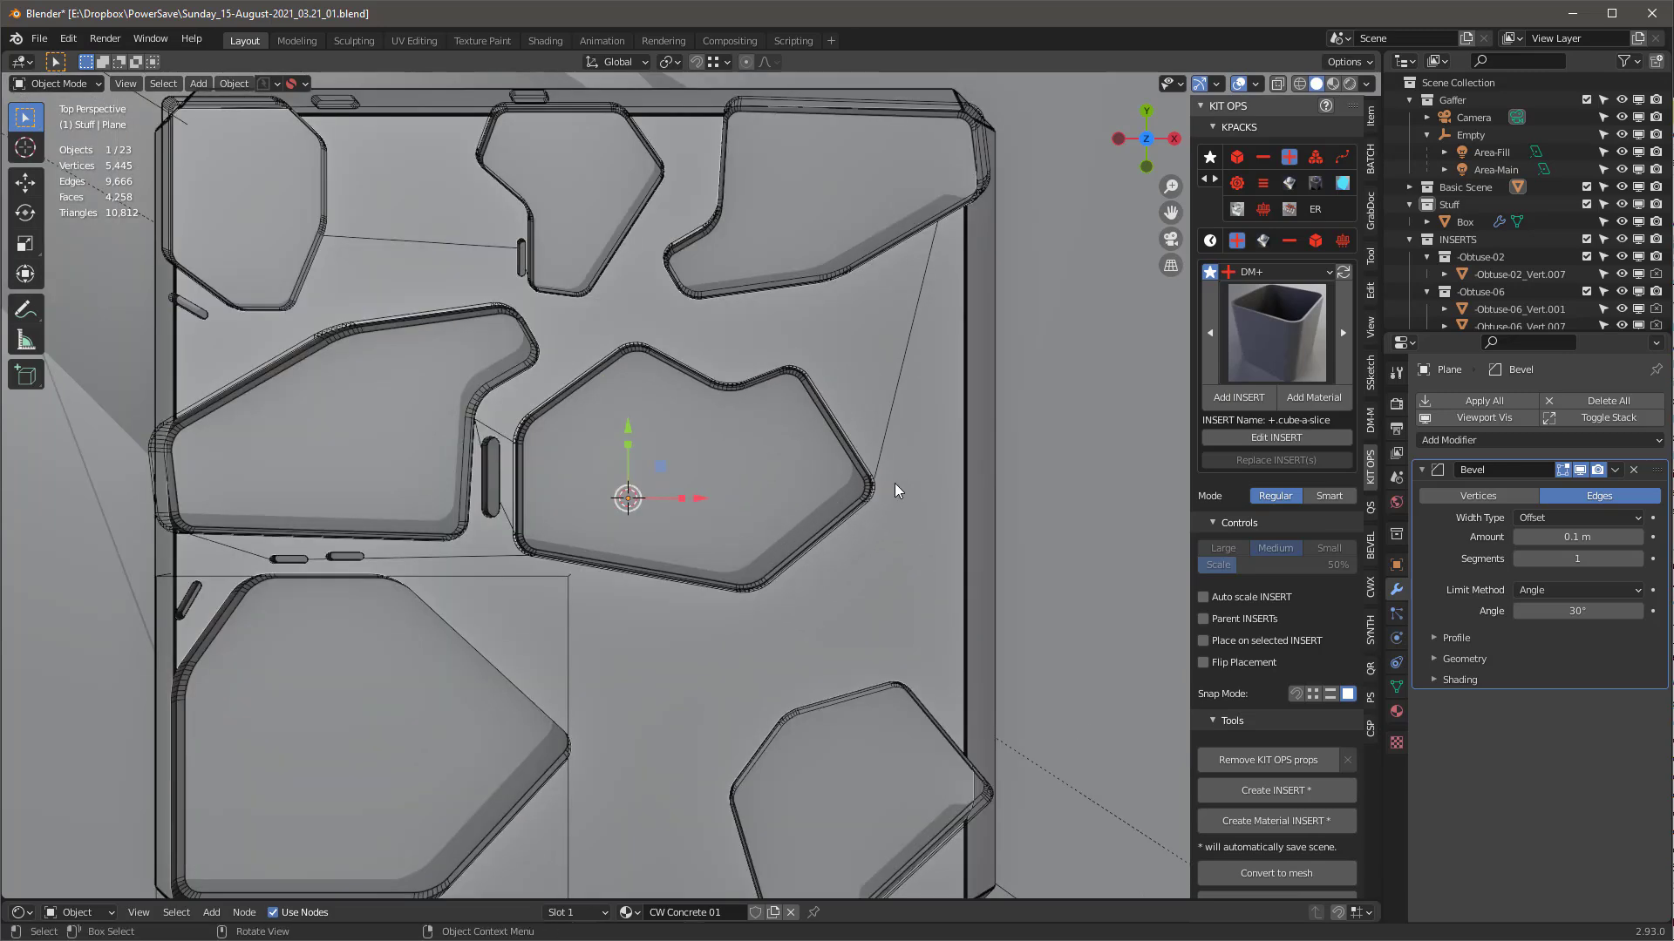
scroll(894, 485, "down", 2)
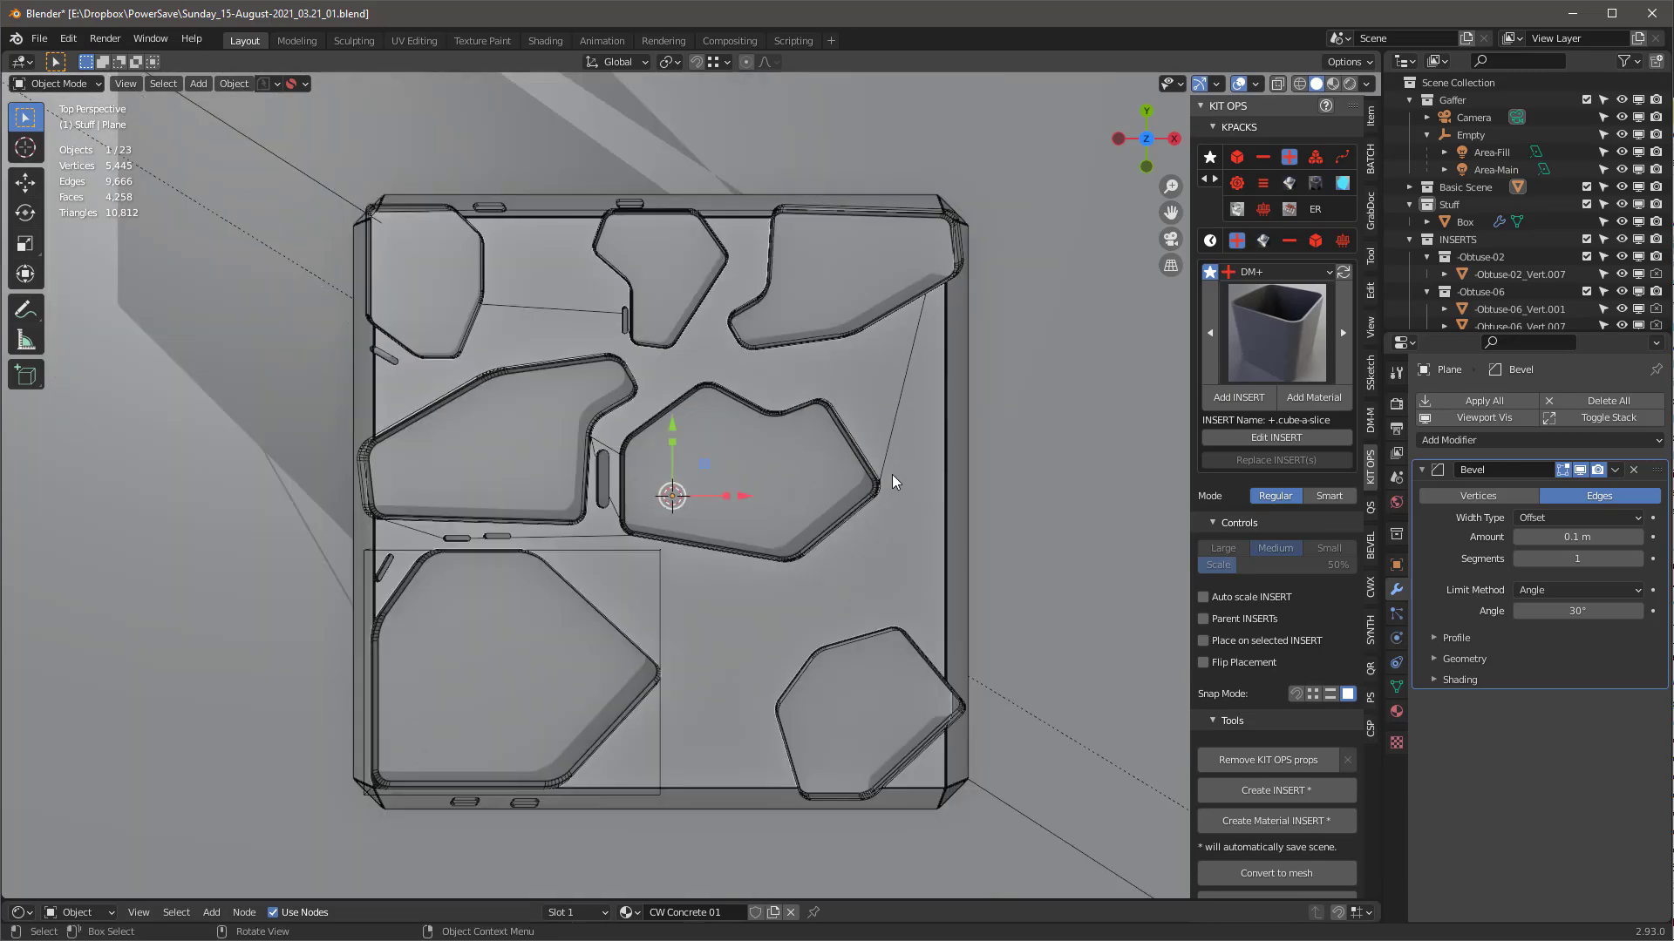
Edit the lower-left obtuse cutter in X-ray vertex mode and select its corner vertex.
left_click(661, 676)
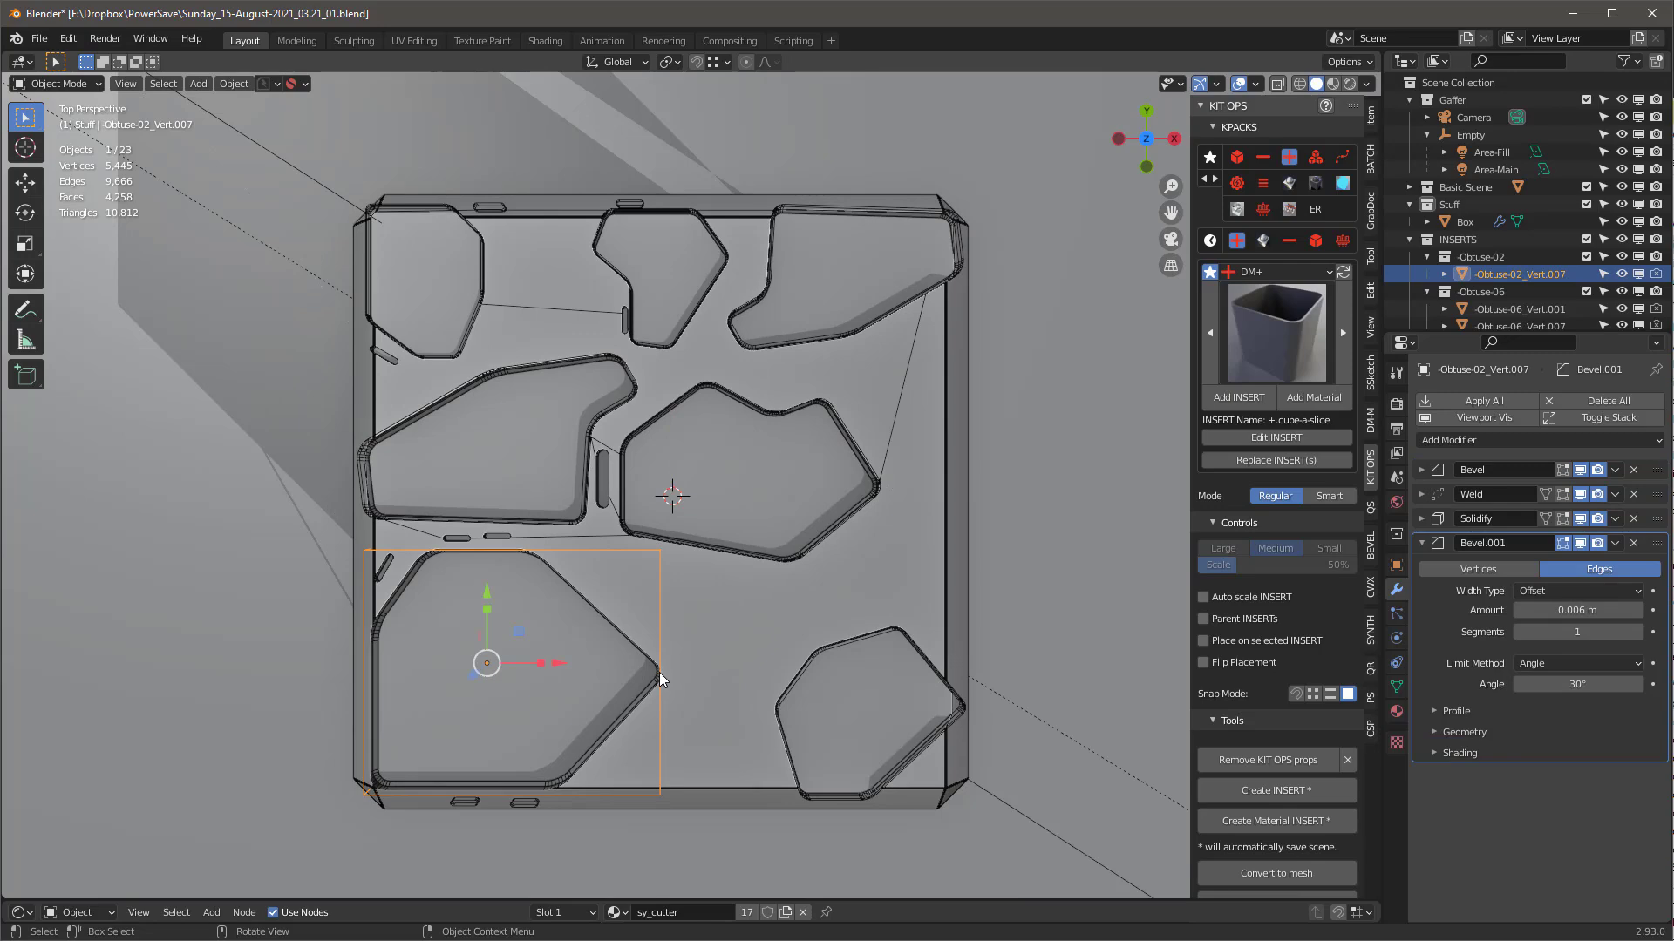
key("Tab")
key("shift+z")
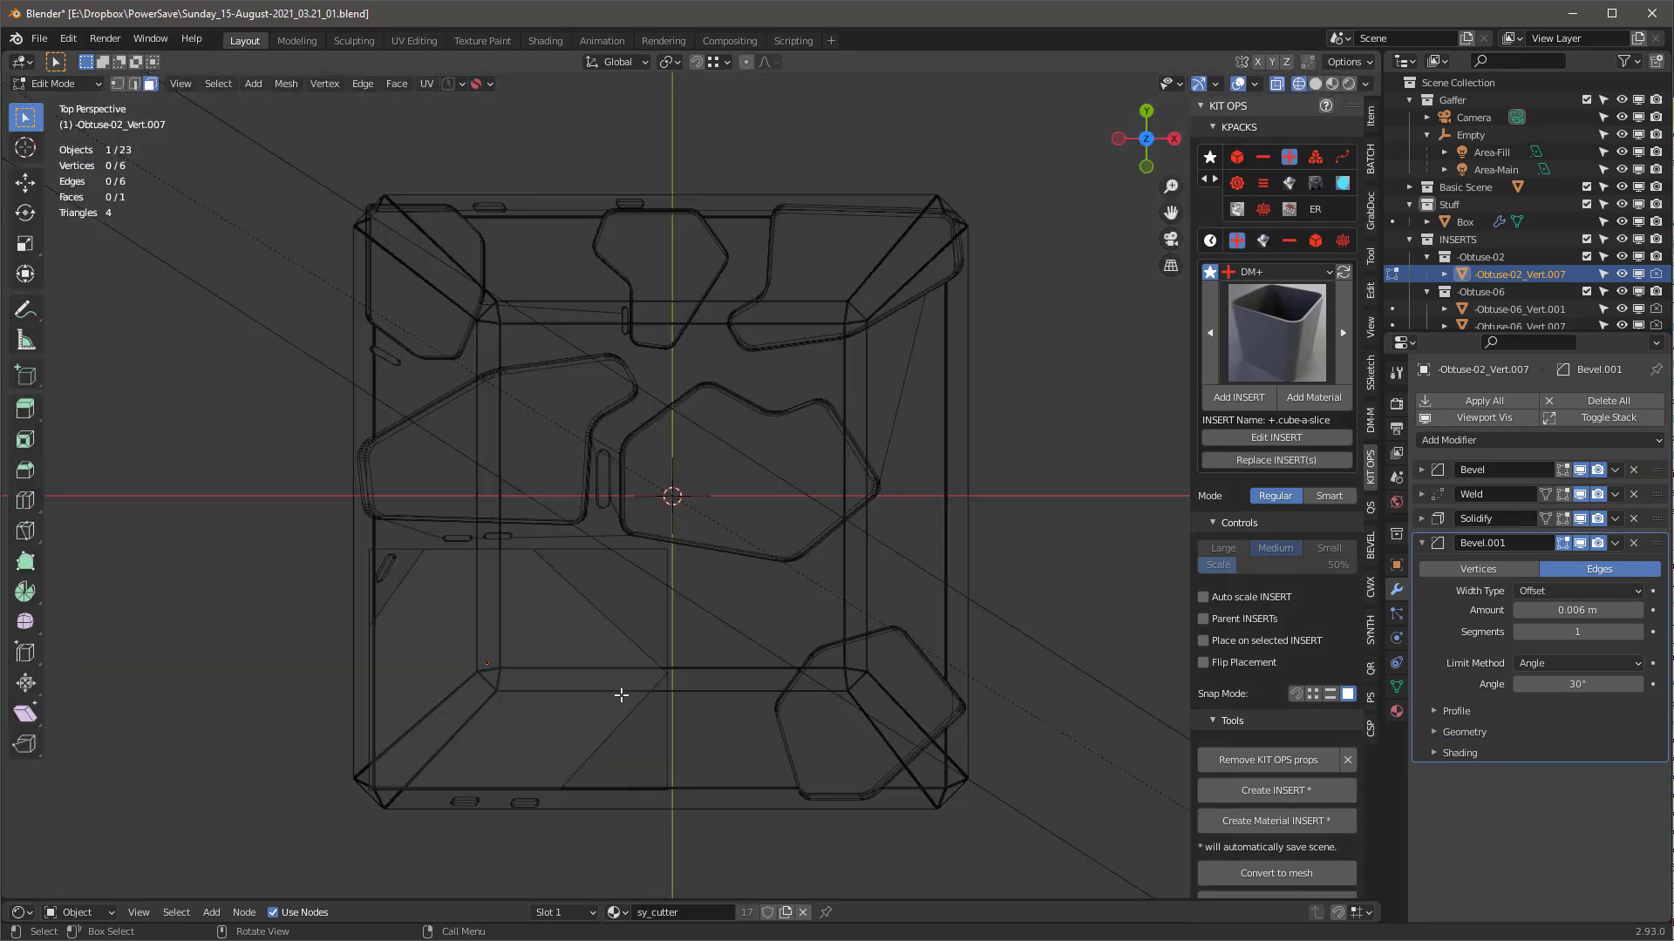
key("1")
key("a")
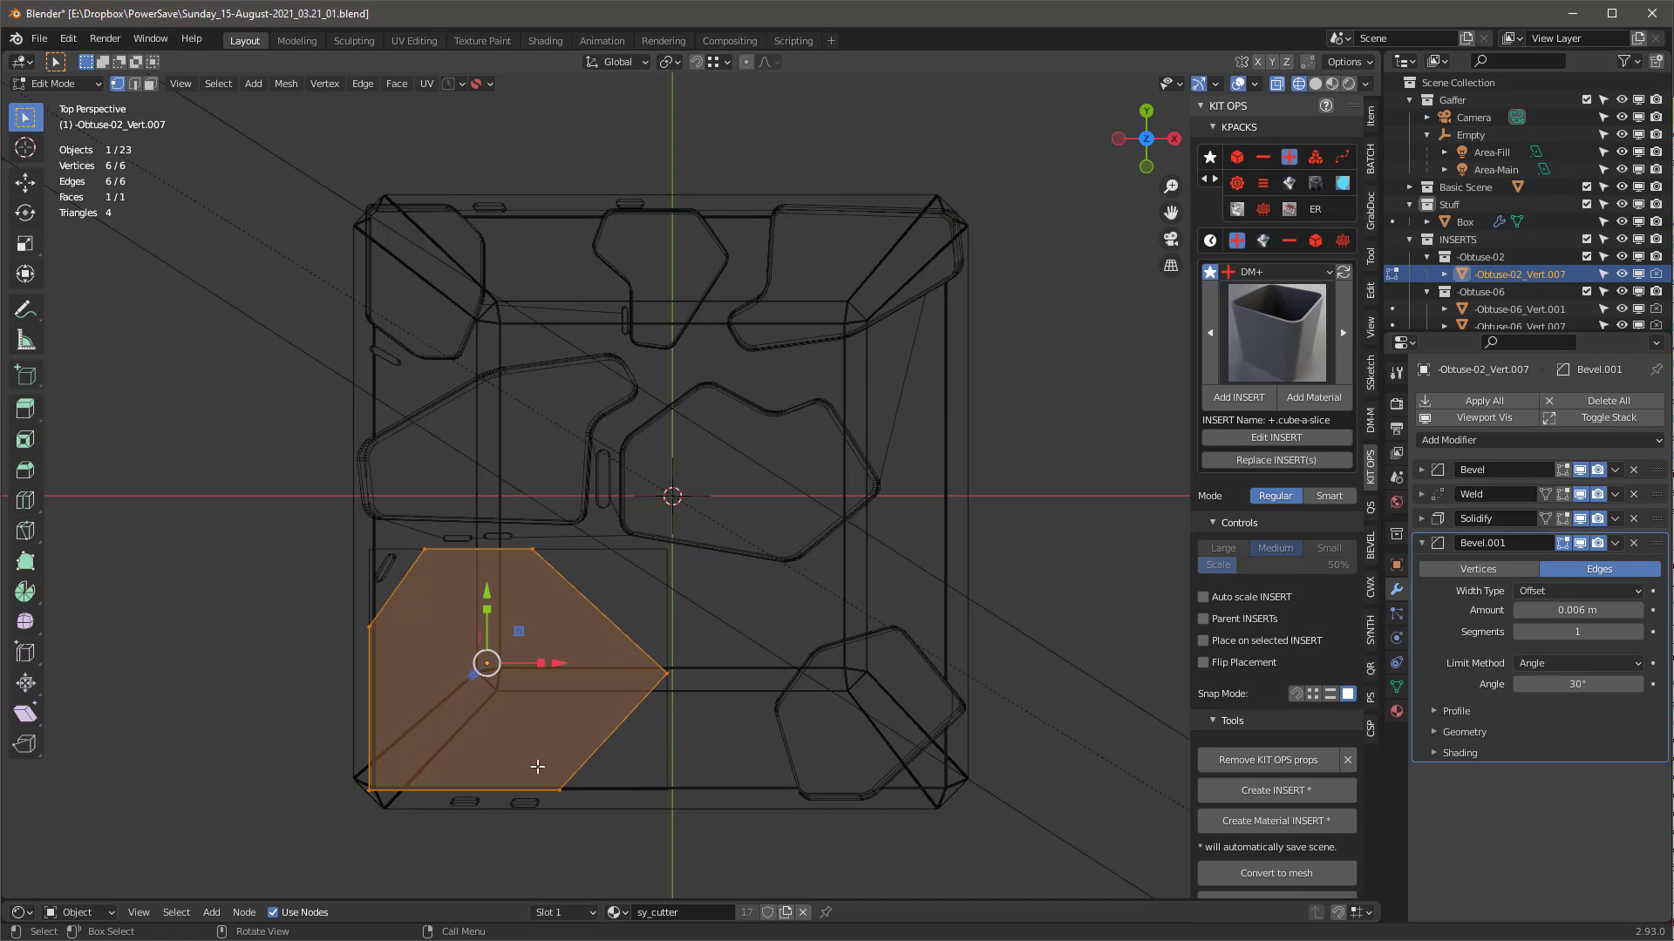
left_click_drag(537, 767, 623, 811)
Move the cutter's vertices outward along X to widen its cut.
key("g")
key("x")
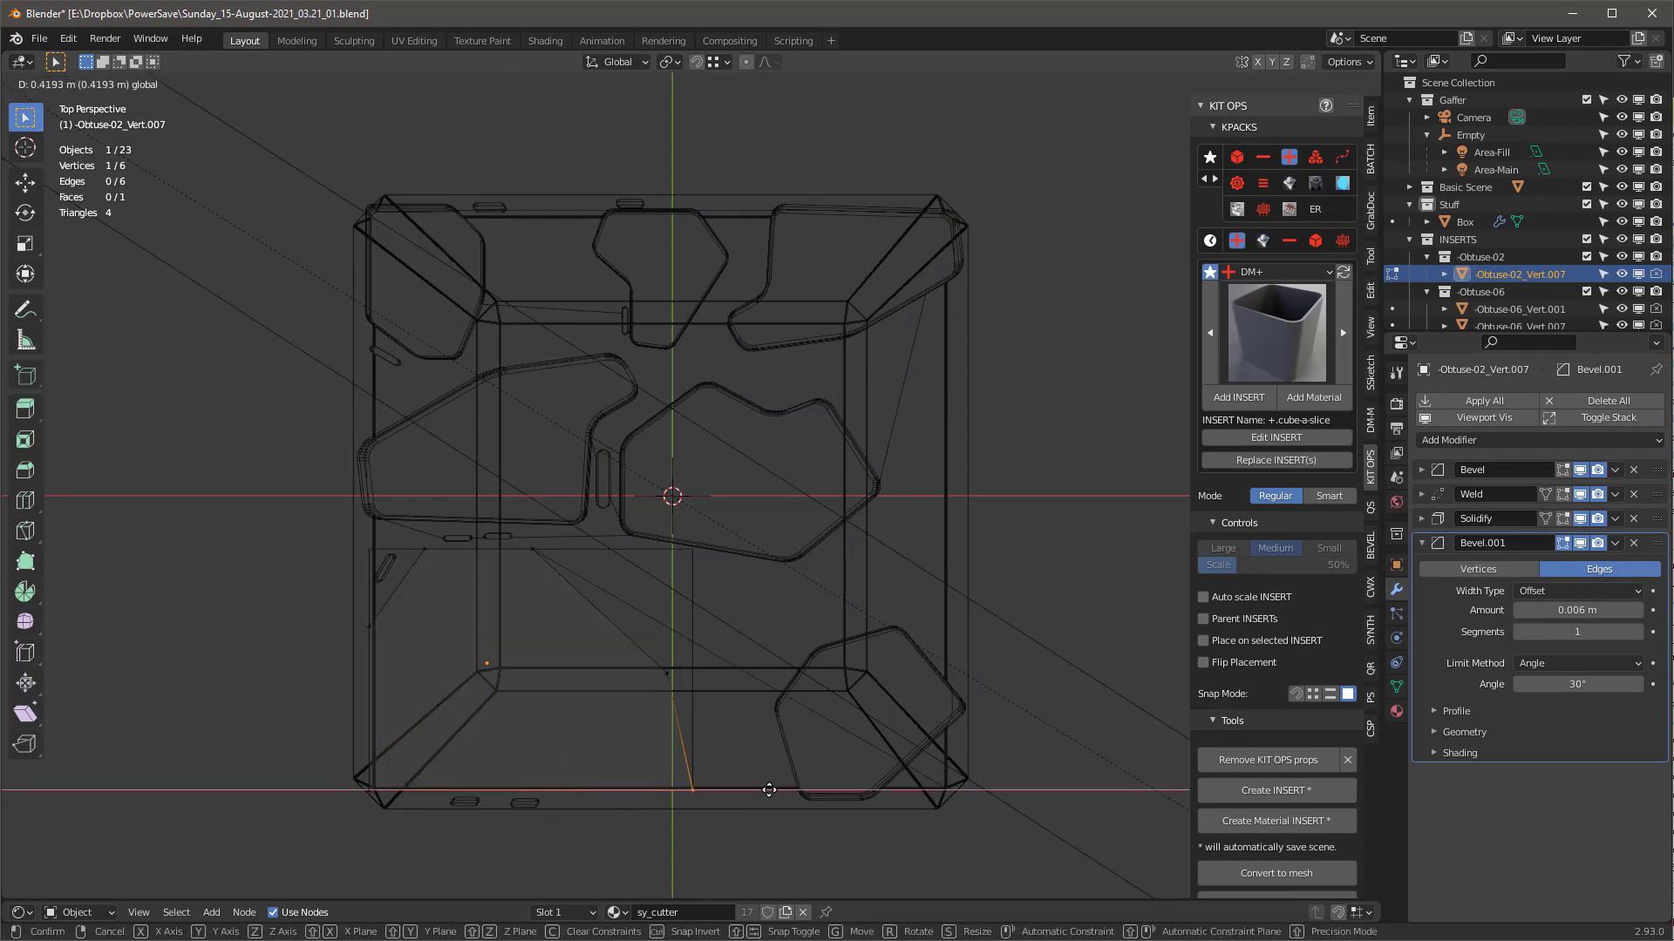
left_click(785, 789)
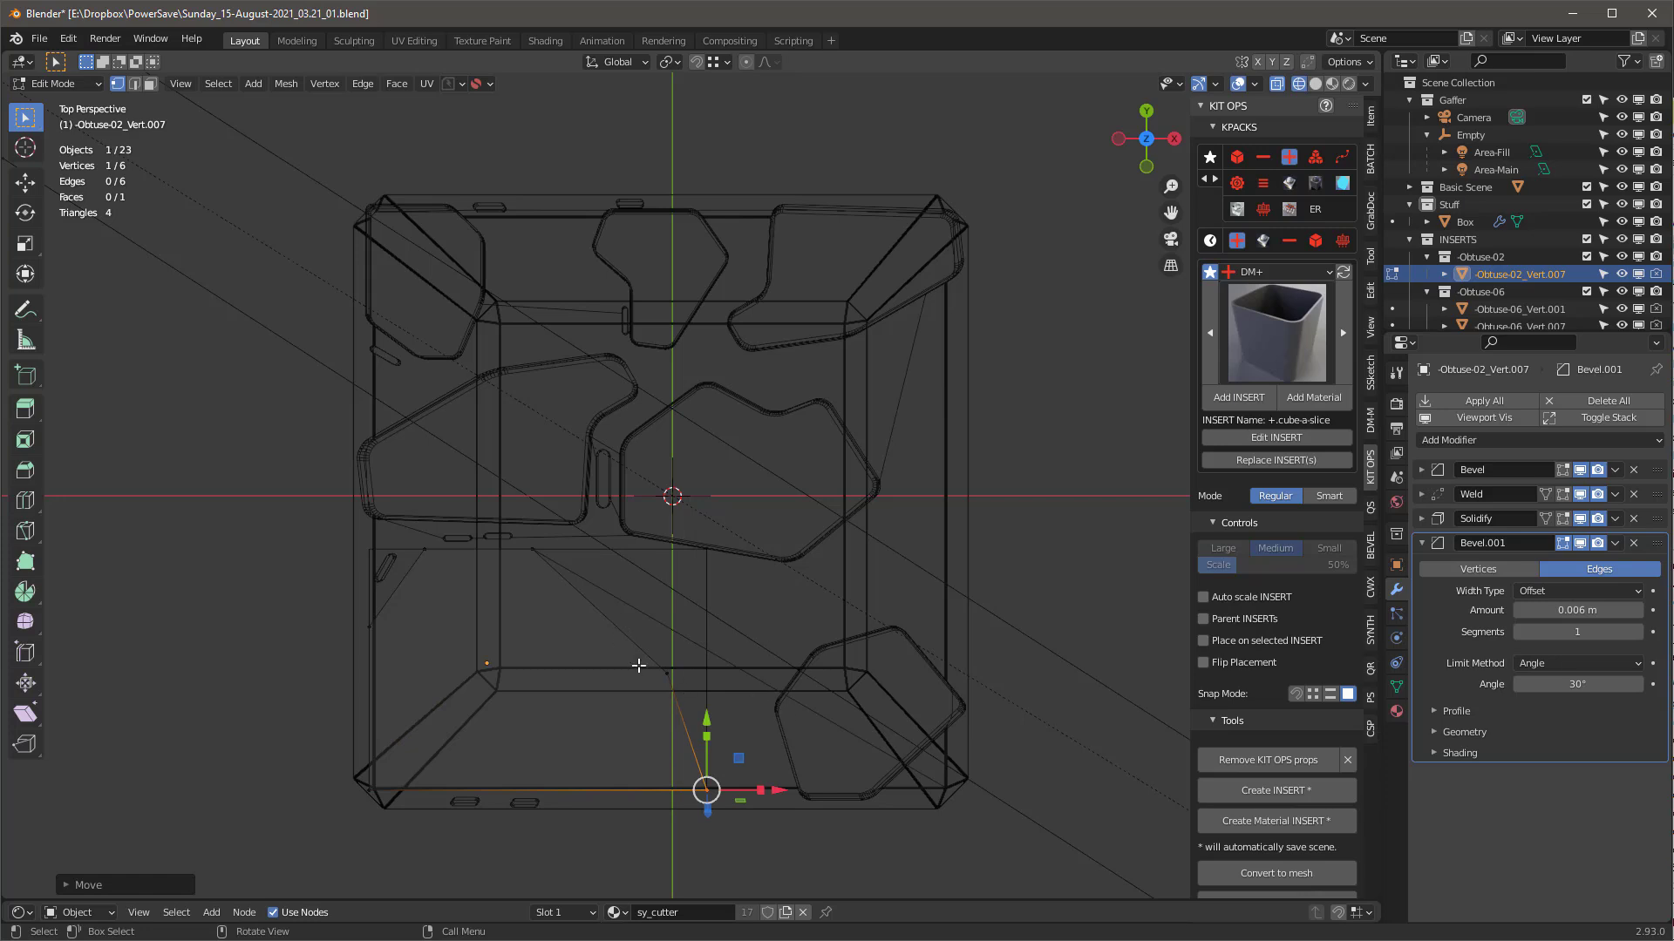
key("g")
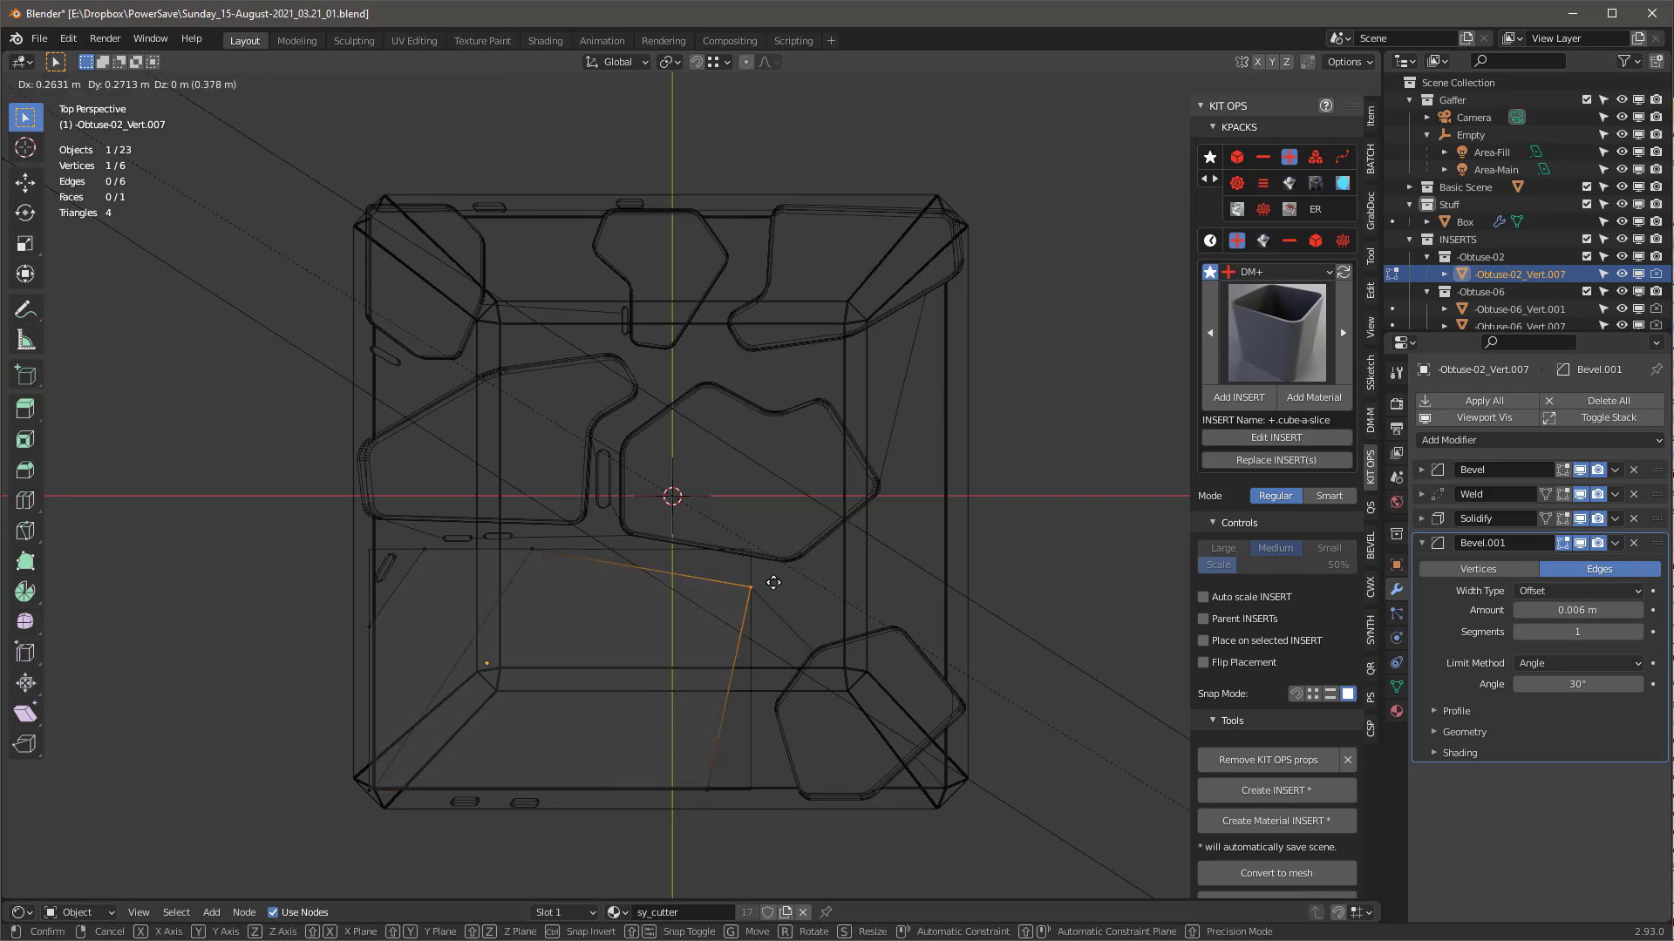
left_click(700, 582)
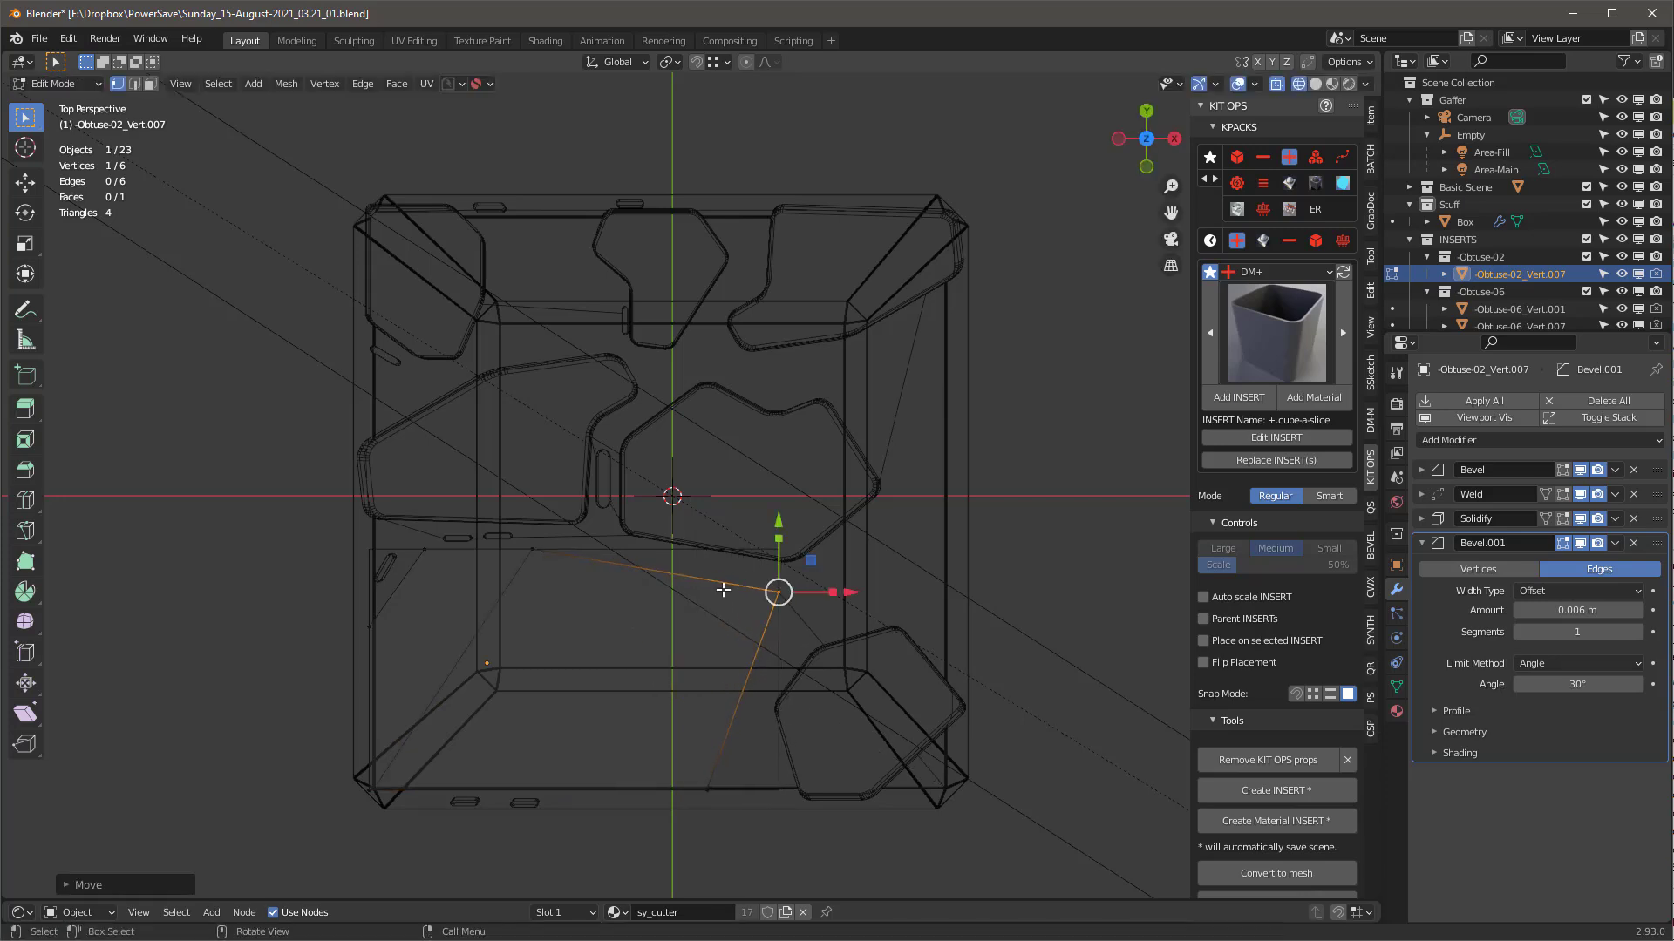
key("g")
left_click(520, 550)
left_click_drag(591, 549, 648, 550)
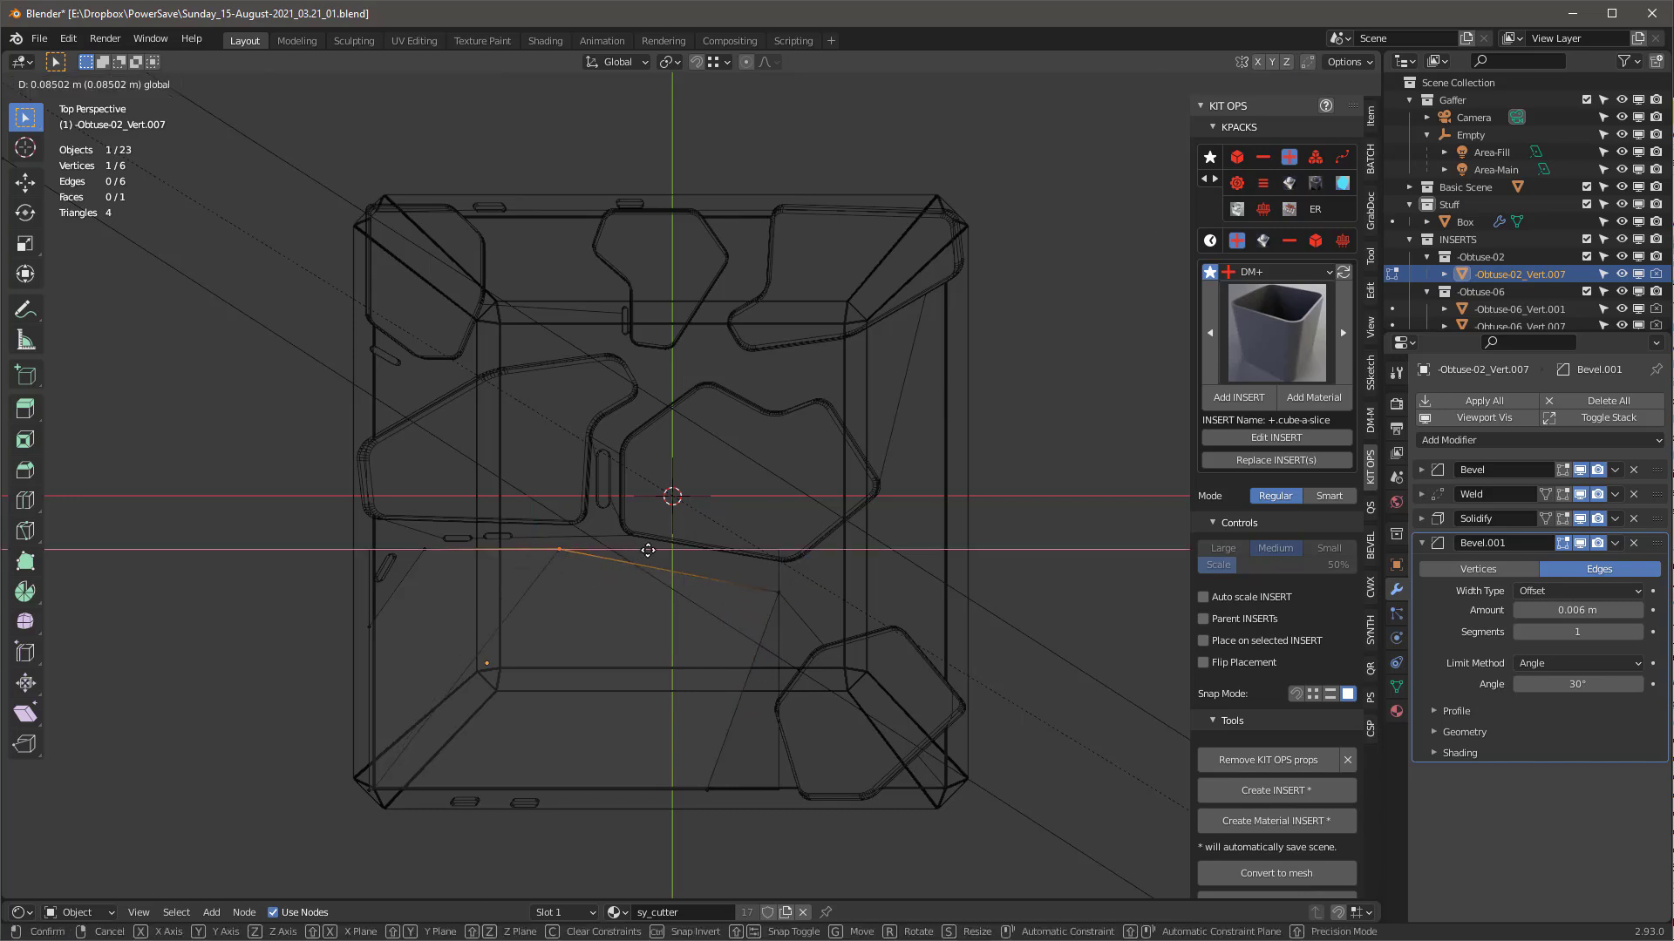
left_click(662, 551)
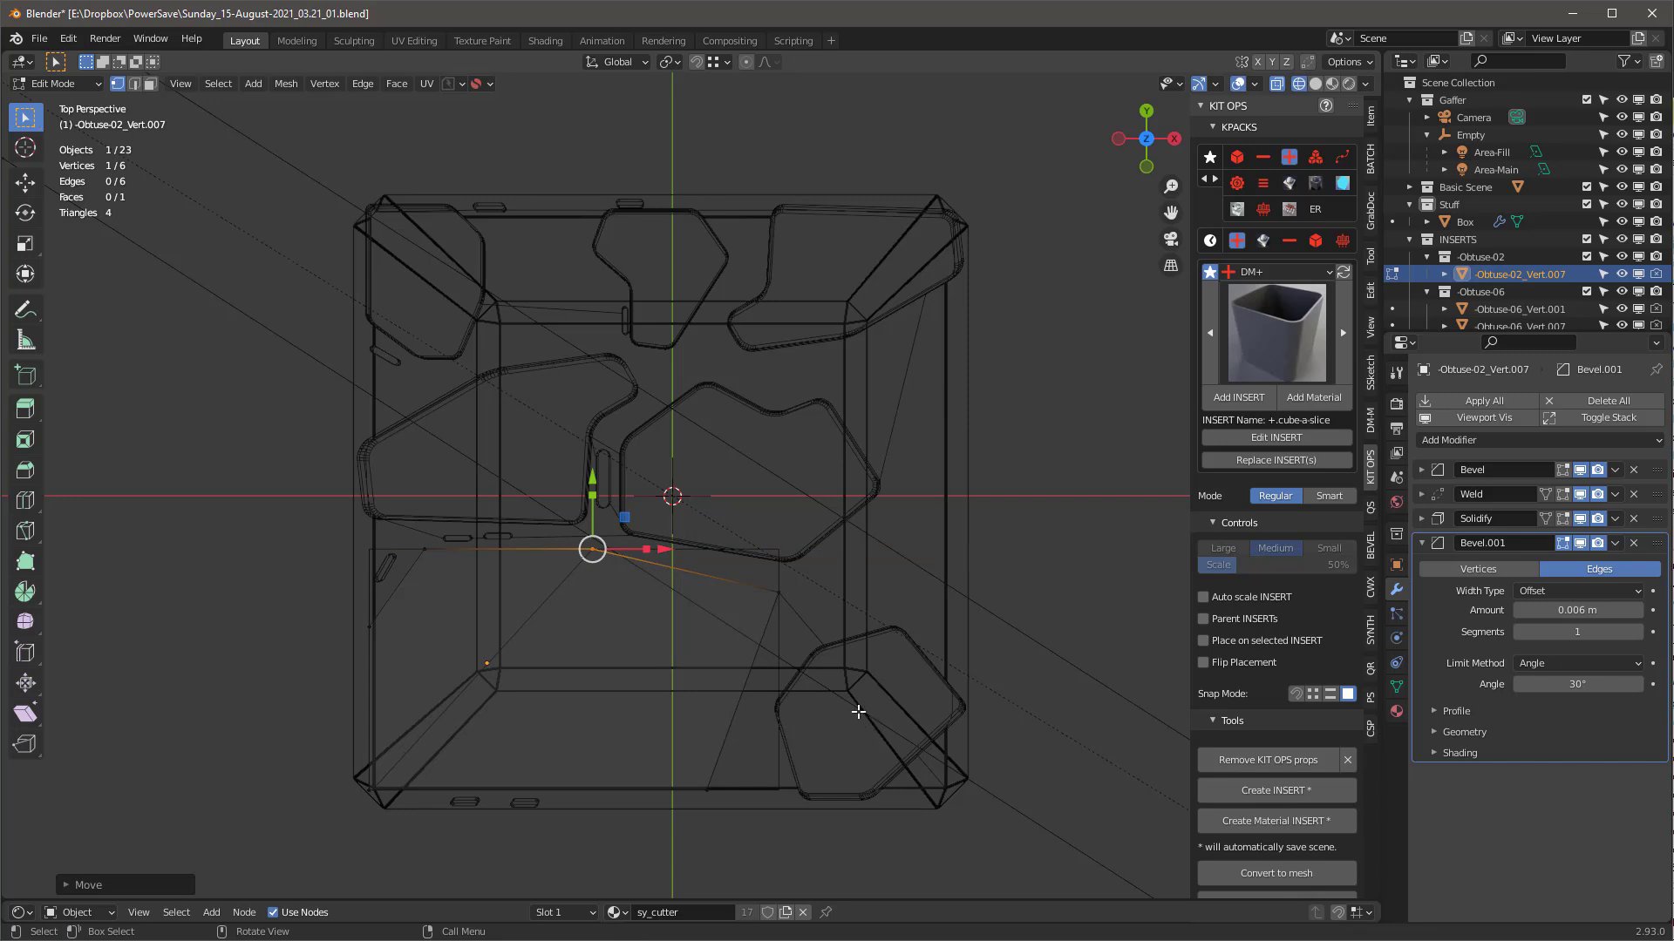
Return to Object Mode and inspect the widened cut in Rendered shading without overlays.
key("Tab")
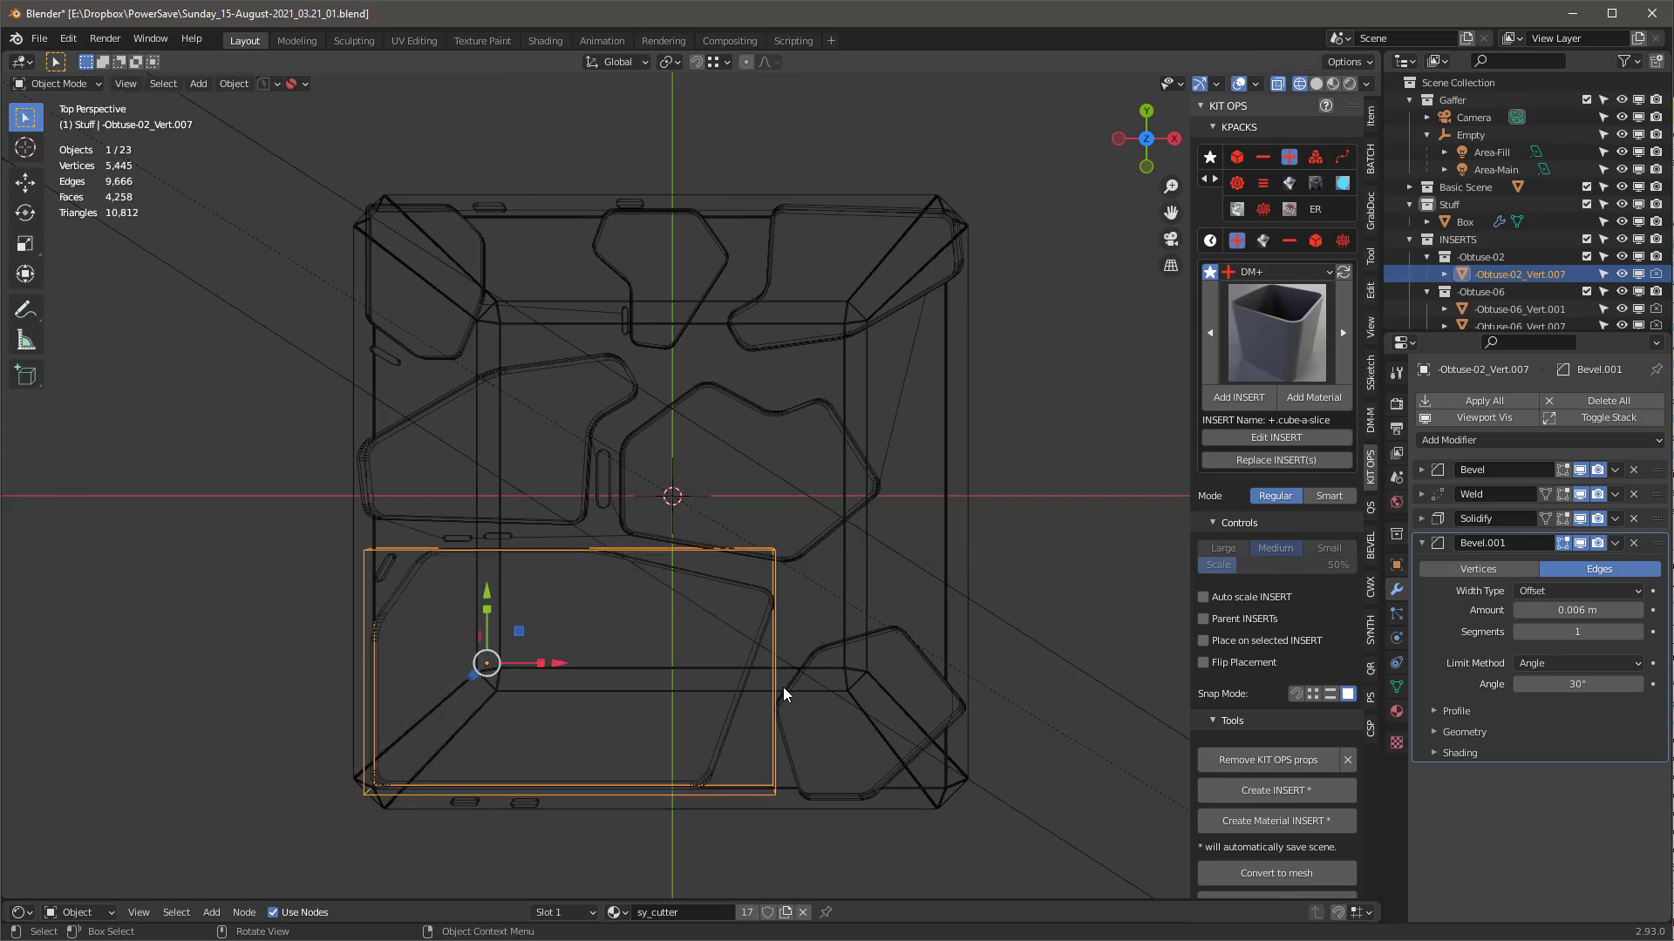
mouse_move(744, 724)
middle_mouse_down()
mouse_move(684, 609)
mouse_move(685, 568)
middle_mouse_up()
key("z")
left_click(757, 826)
mouse_move(706, 650)
middle_mouse_down()
mouse_move(799, 430)
mouse_move(973, 276)
middle_mouse_up()
left_click(1239, 83)
middle_click_drag(645, 409, 656, 359)
key("z")
left_click(727, 428)
mouse_move(727, 428)
middle_mouse_down()
mouse_move(695, 514)
mouse_move(726, 483)
middle_mouse_up()
scroll(693, 347, "up", 5)
middle_click_drag(693, 340, 725, 642)
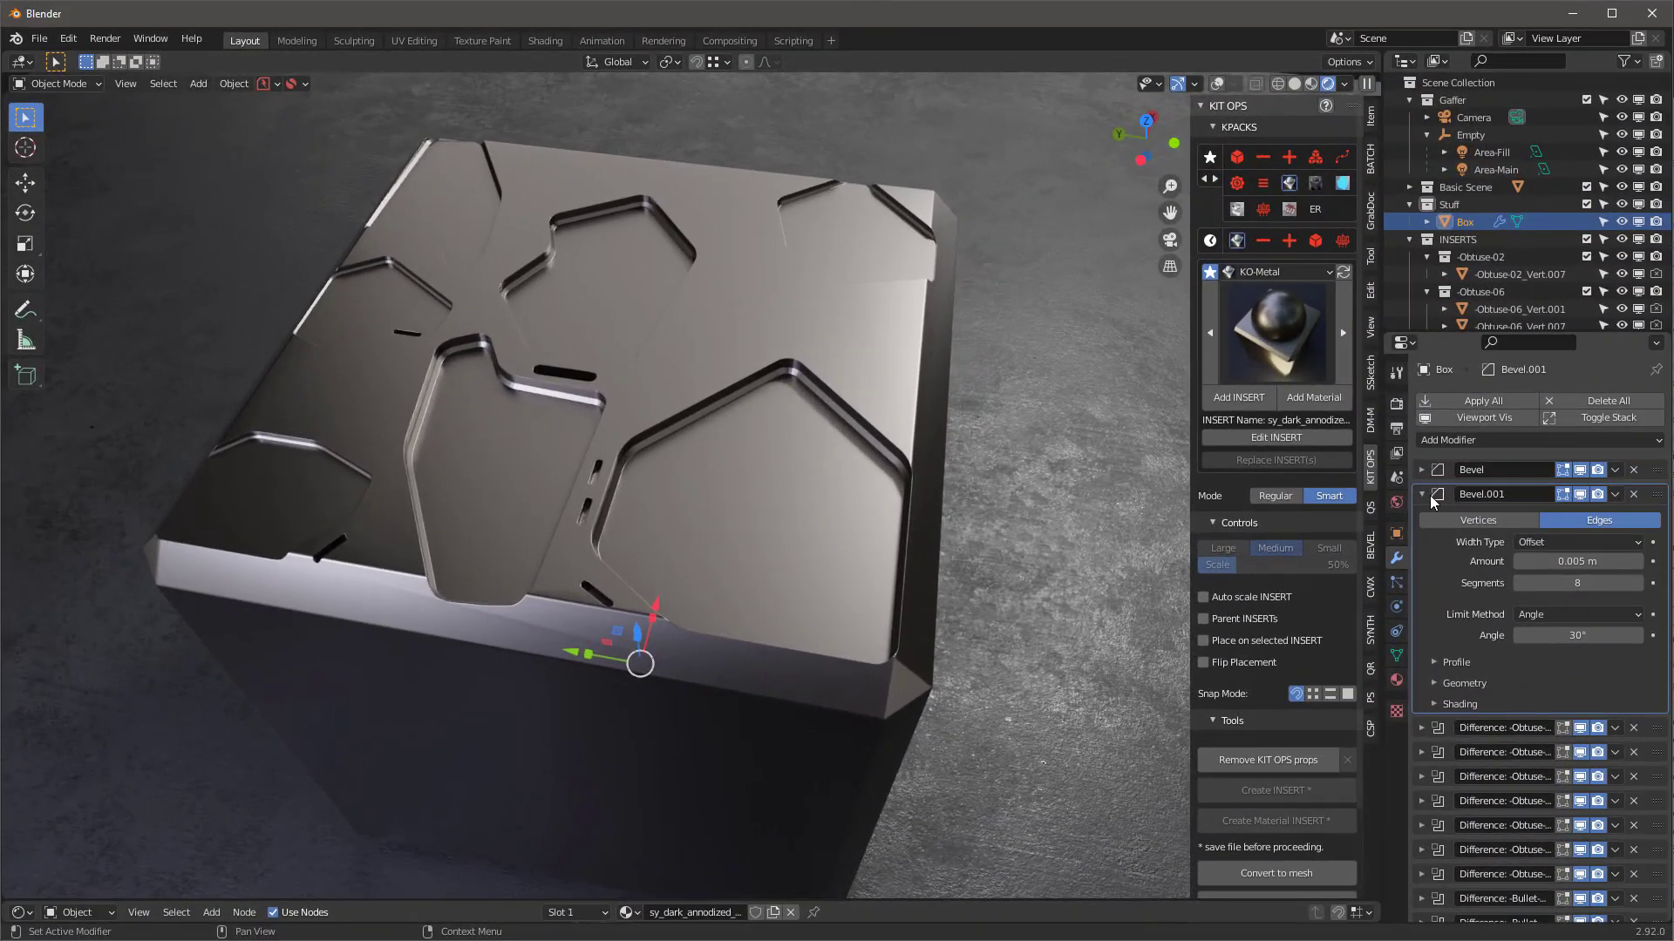
Collapse Bevel.001 and make the box the active object.
left_click(1422, 494)
left_click(877, 339)
left_click(879, 337)
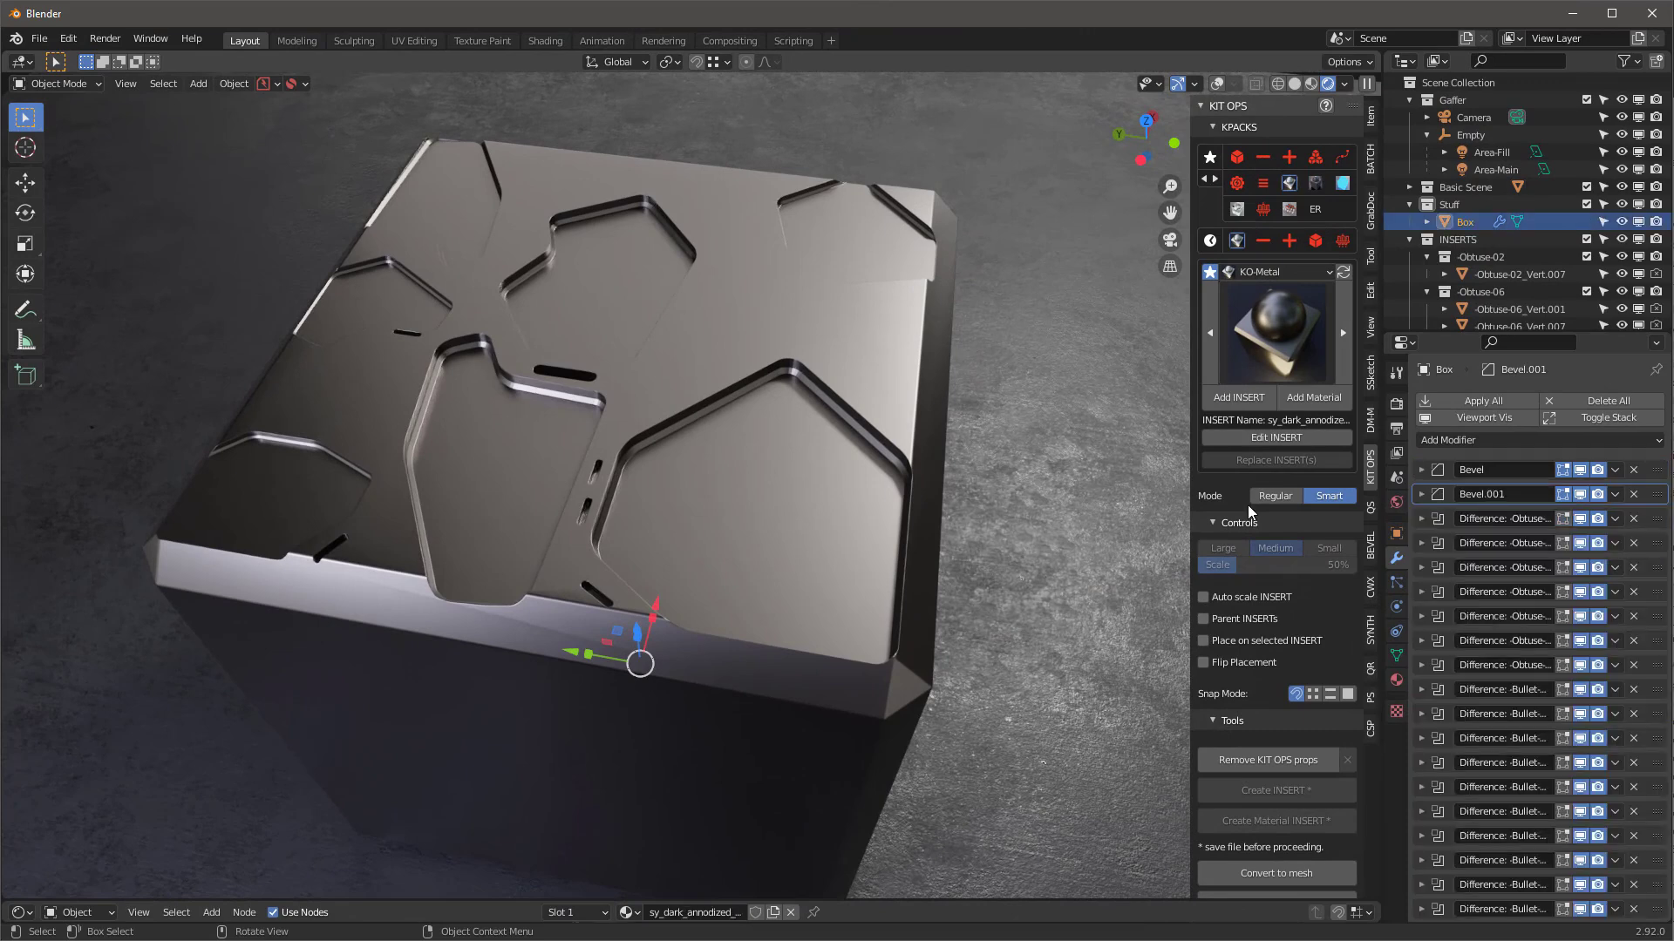
left_click(1429, 441)
Add a Weighted Normal modifier to the box with Keep Sharp and Face Influence enabled.
left_click(1444, 436)
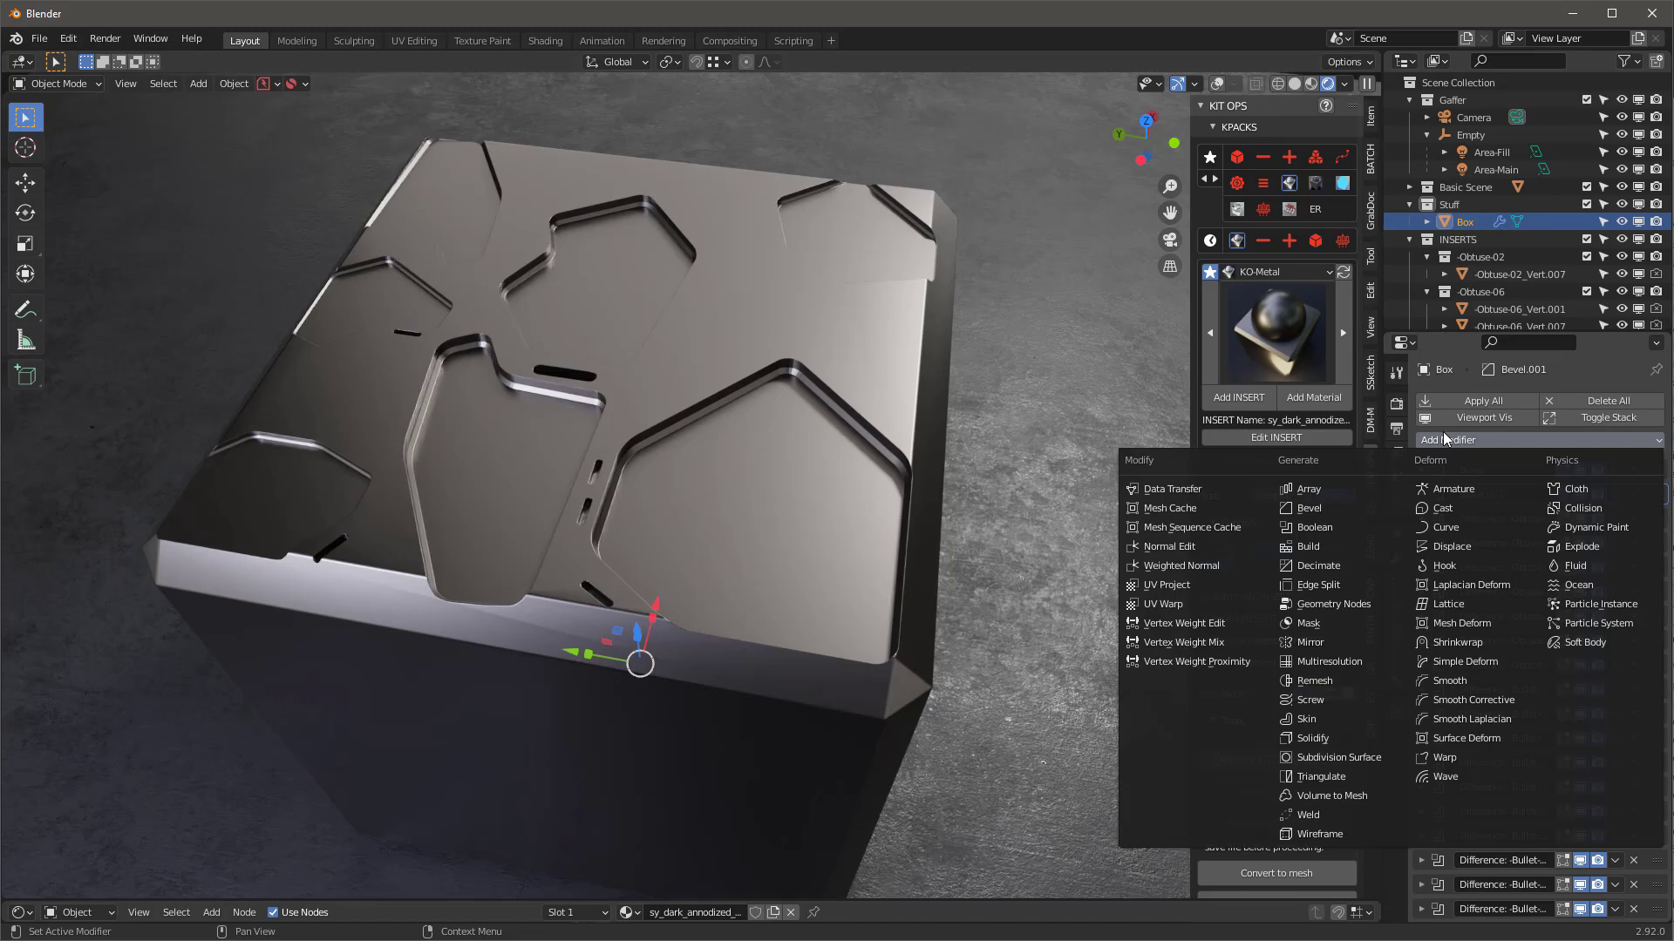
left_click(1196, 564)
scroll(1565, 705, "down", 5)
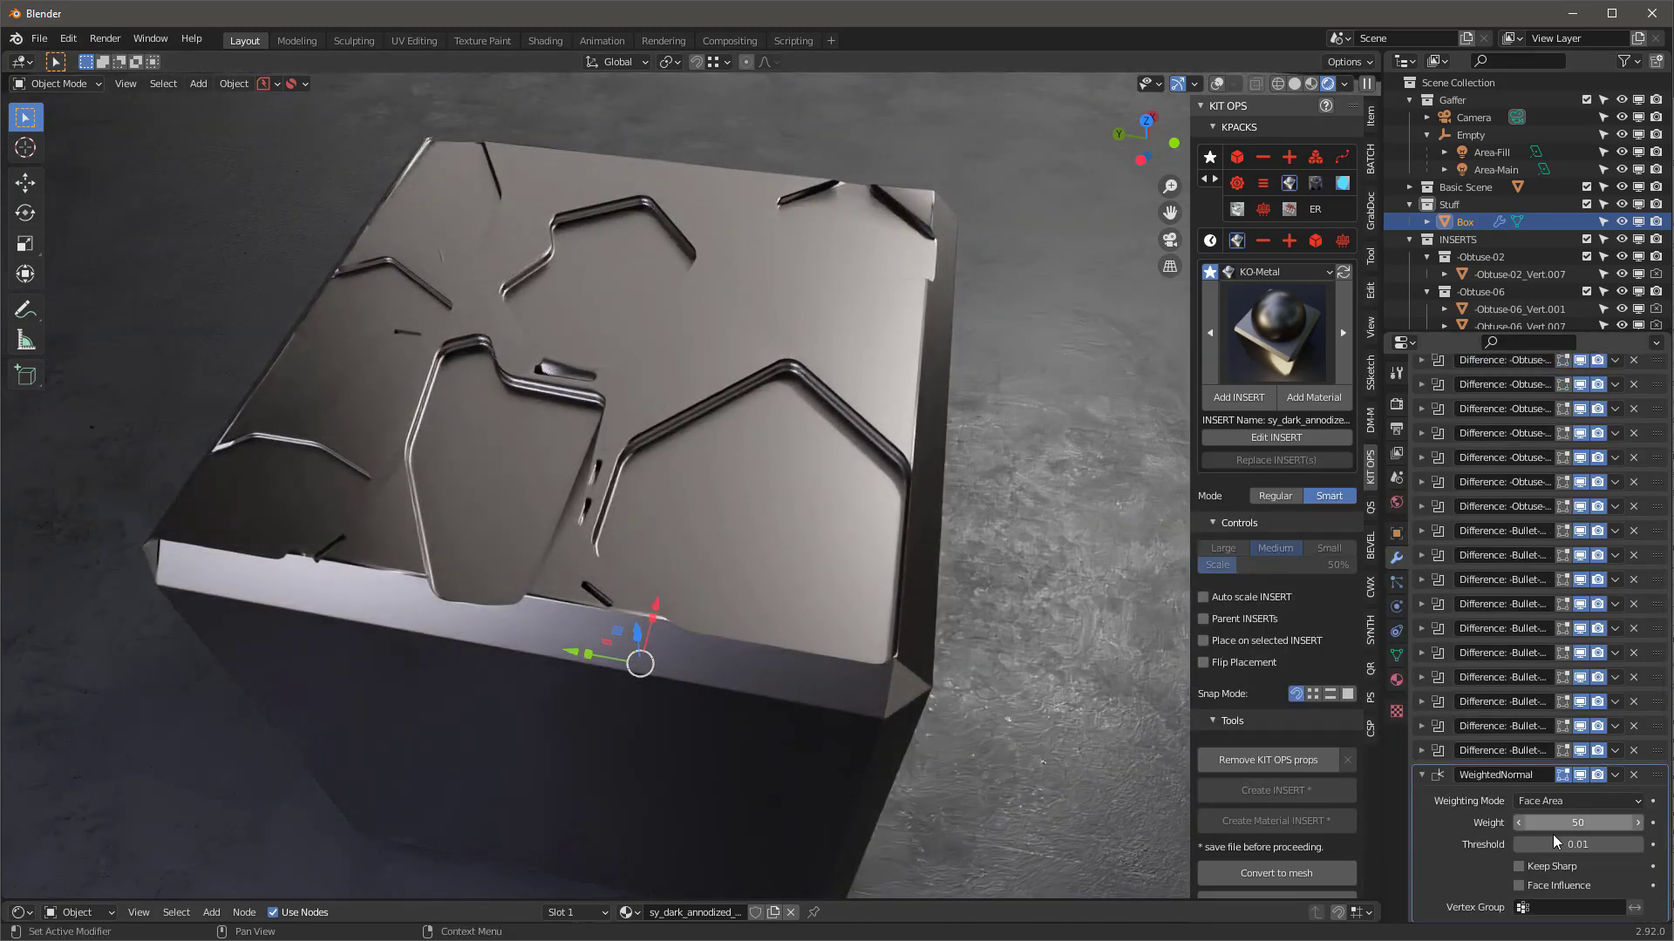
left_click(1529, 866)
left_click(1535, 886)
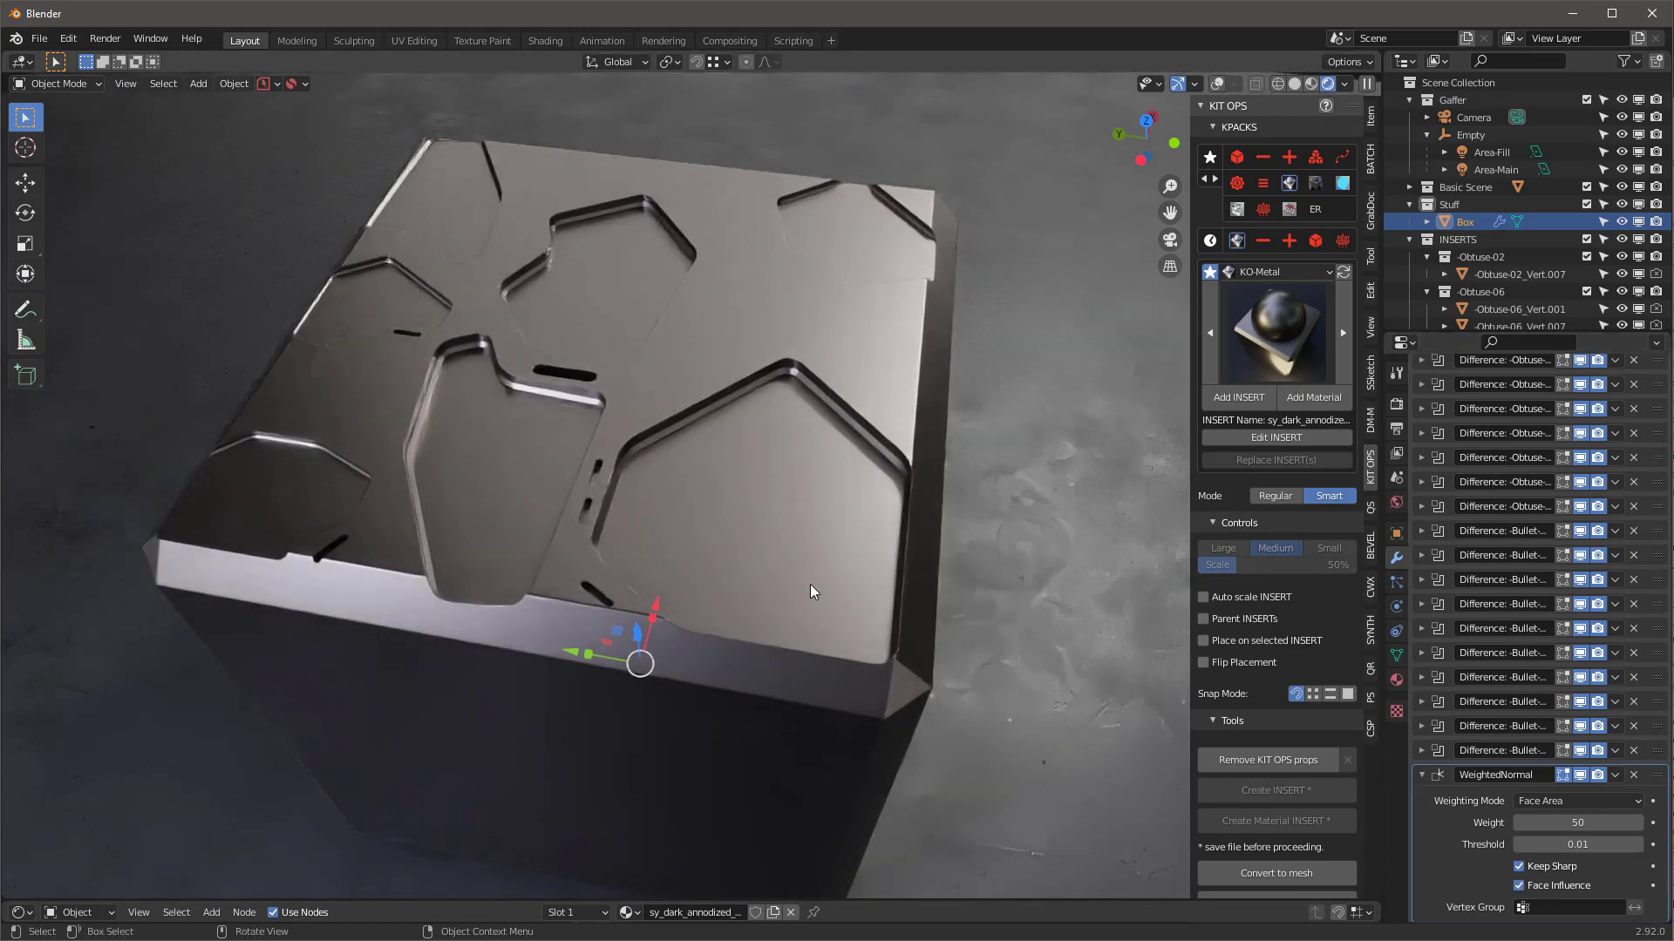
middle_click_drag(797, 567, 709, 560)
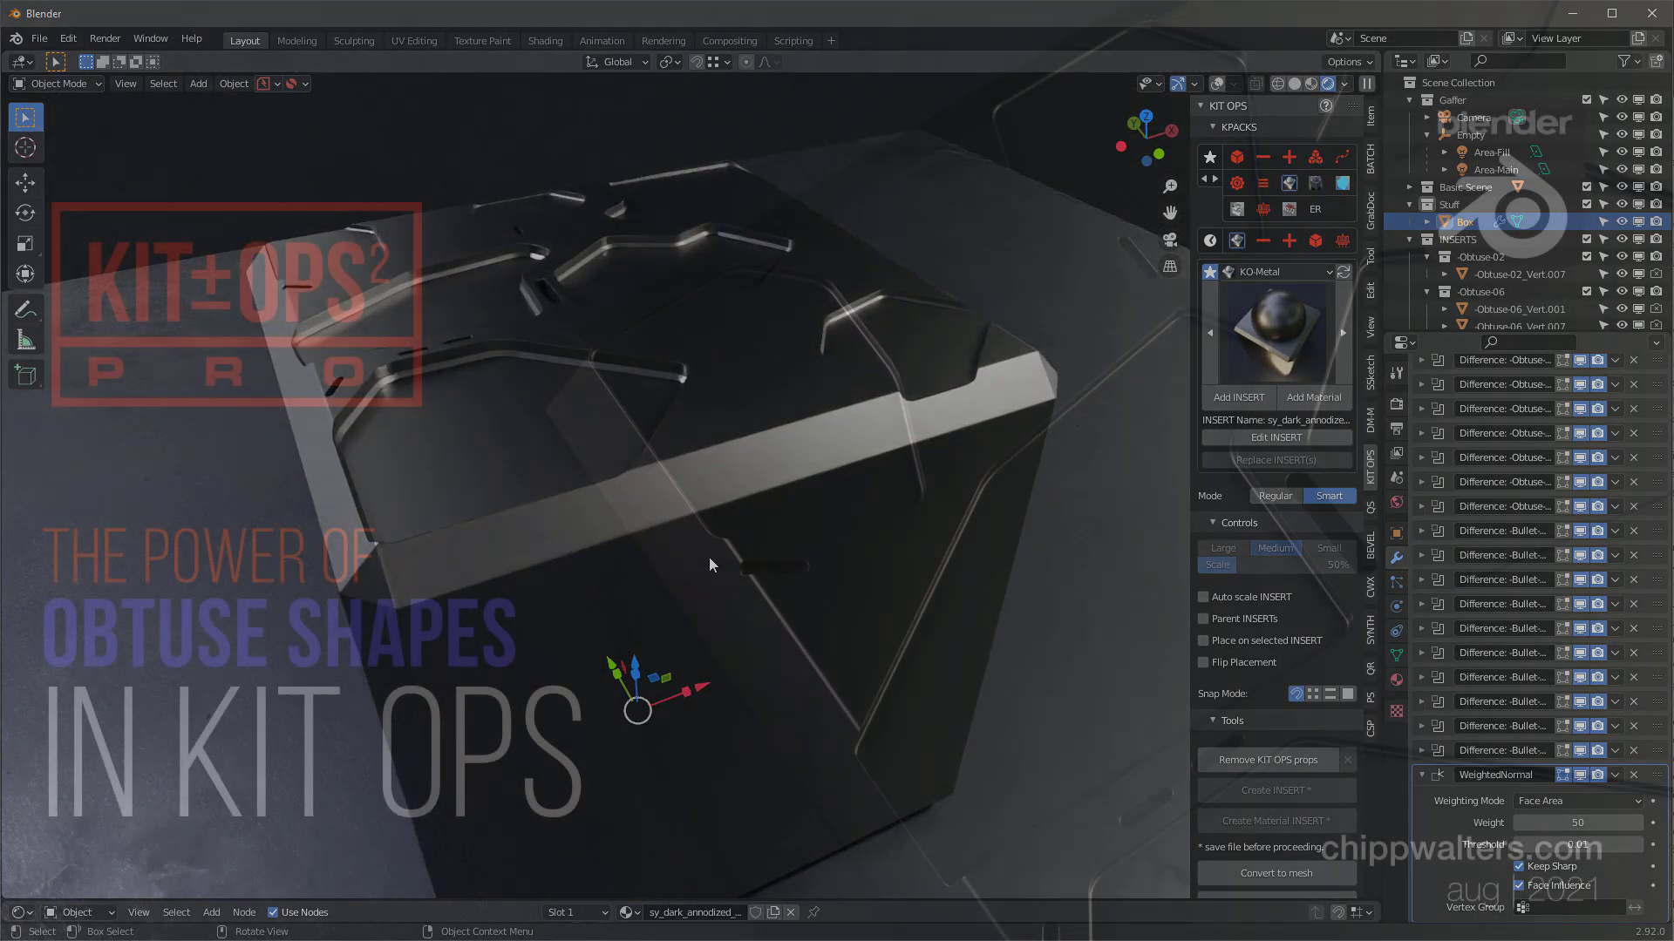